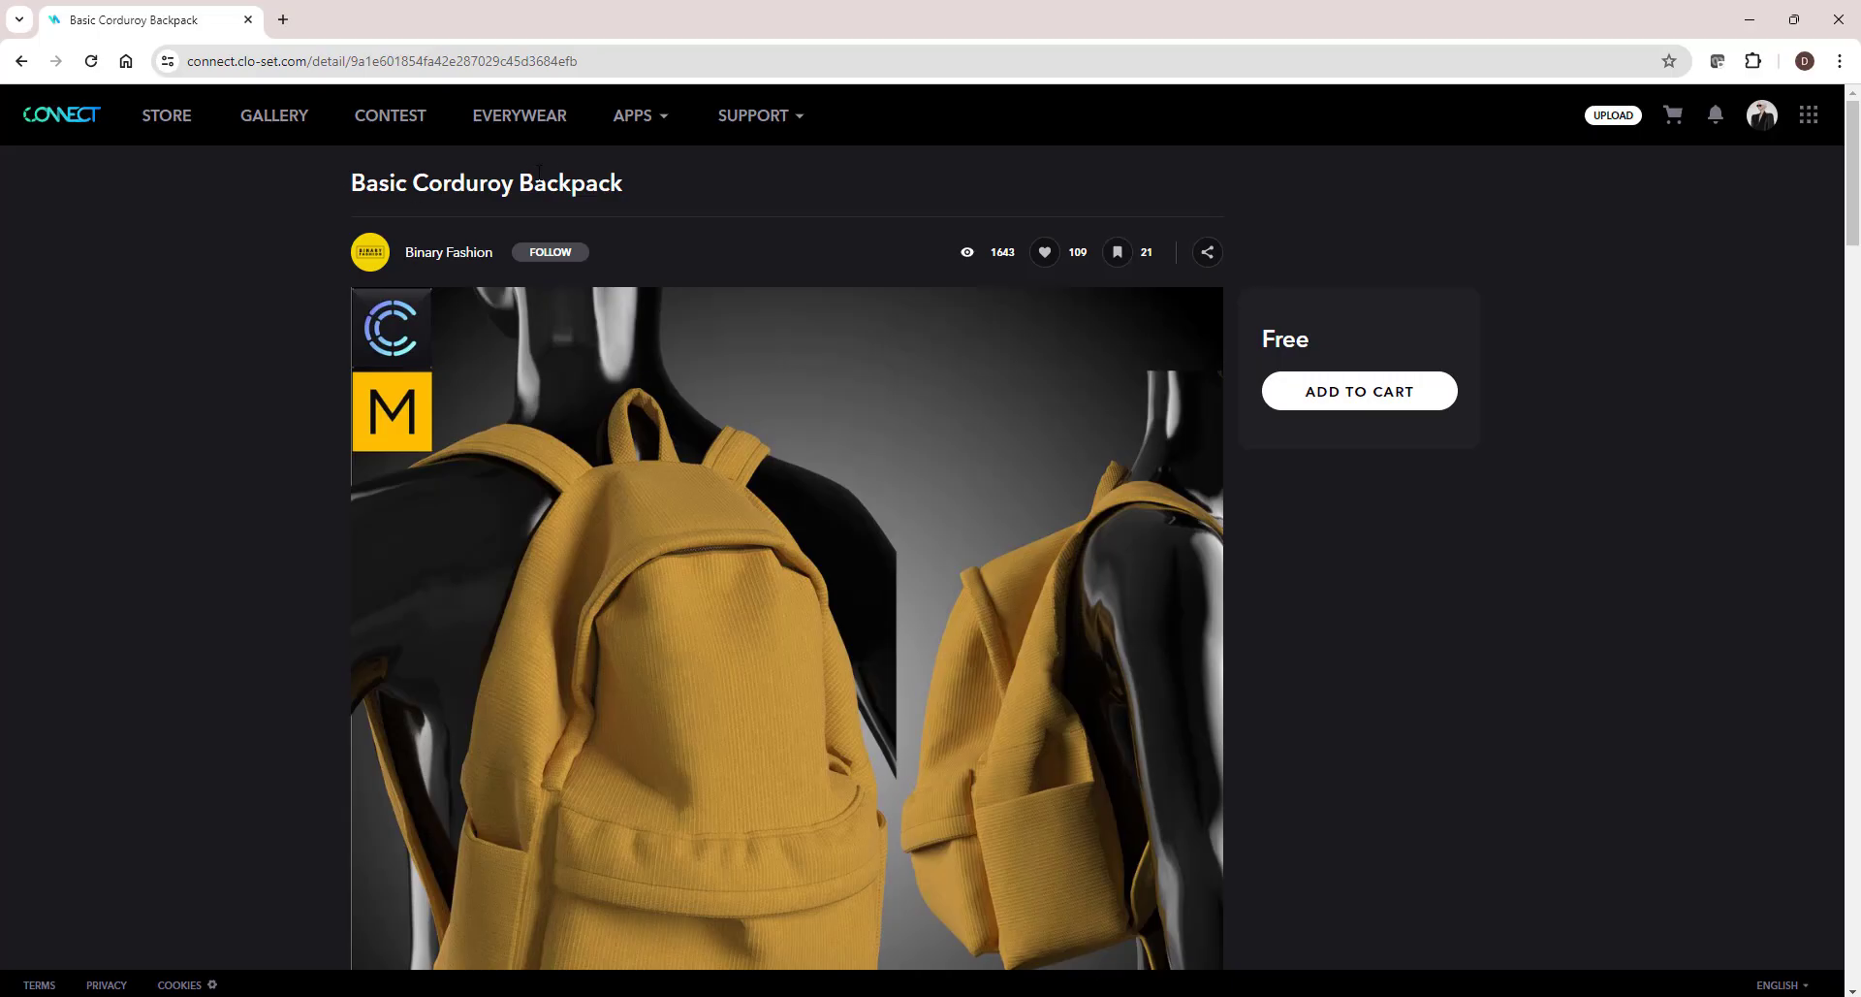
drag(637, 181, 316, 185)
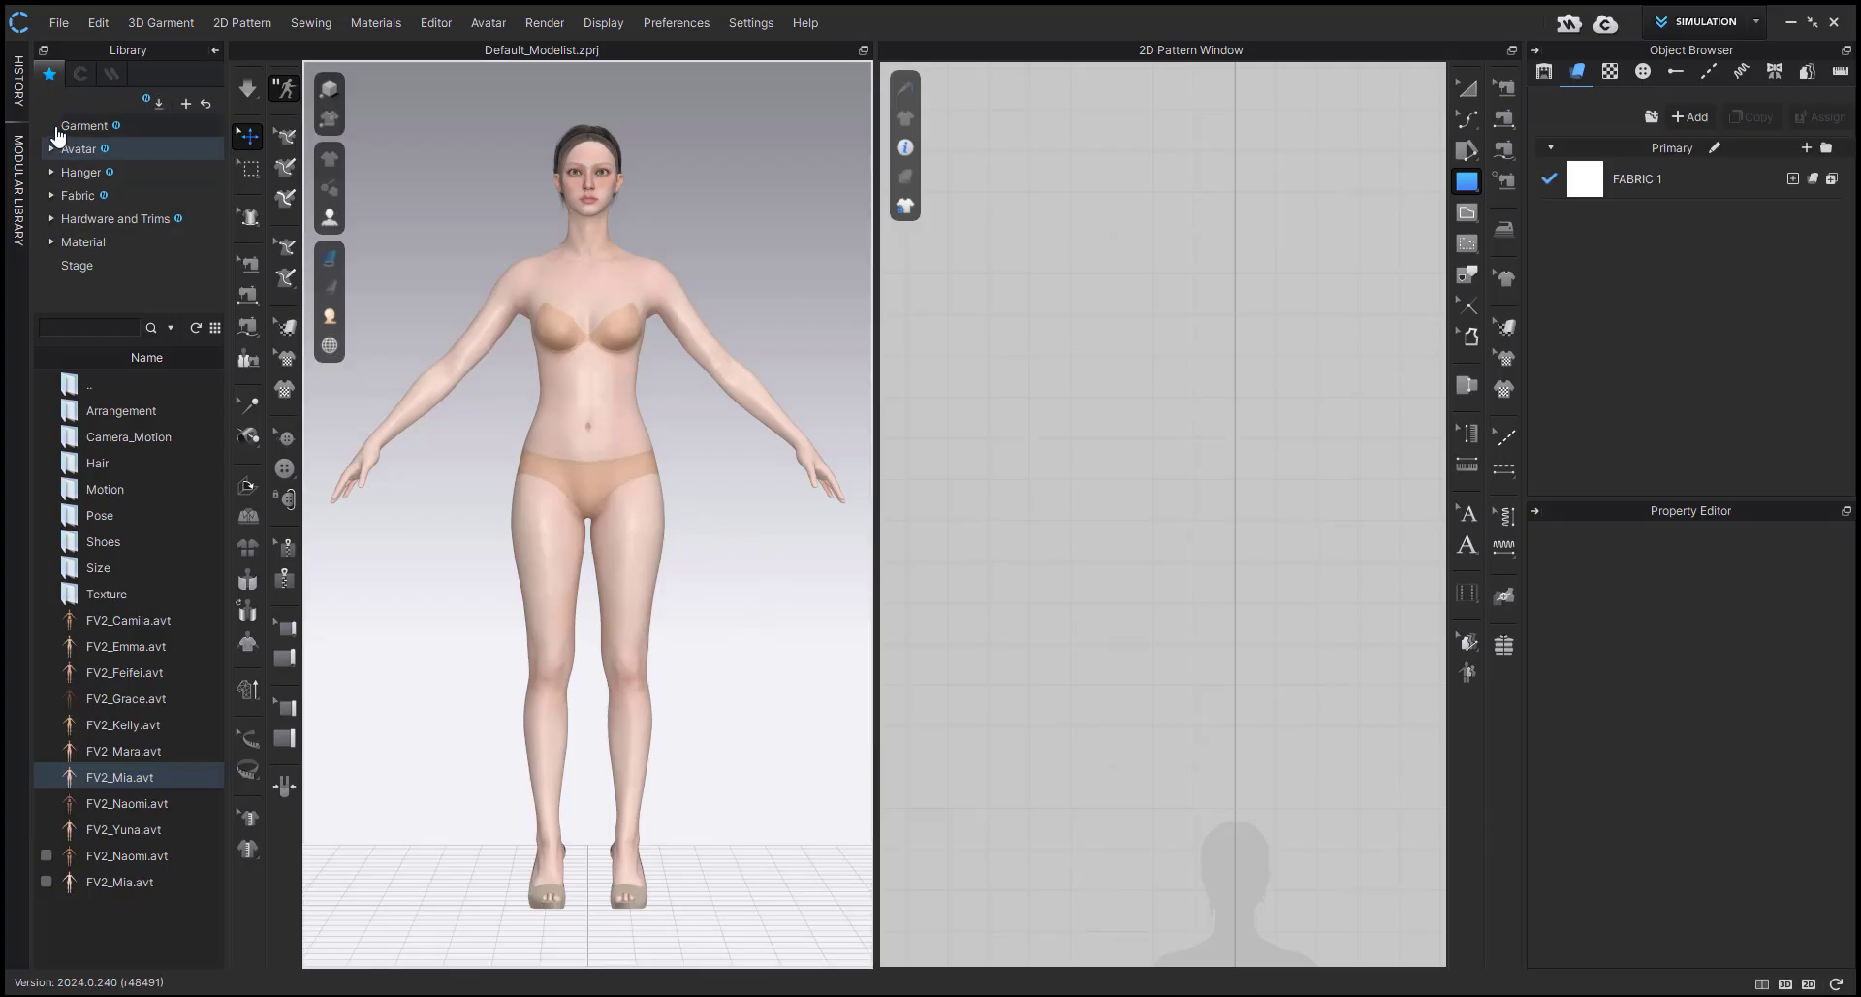
Load the Female_T-shirt.zpac garment from the library, maintaining the current avatar's size and pose.
click(82, 127)
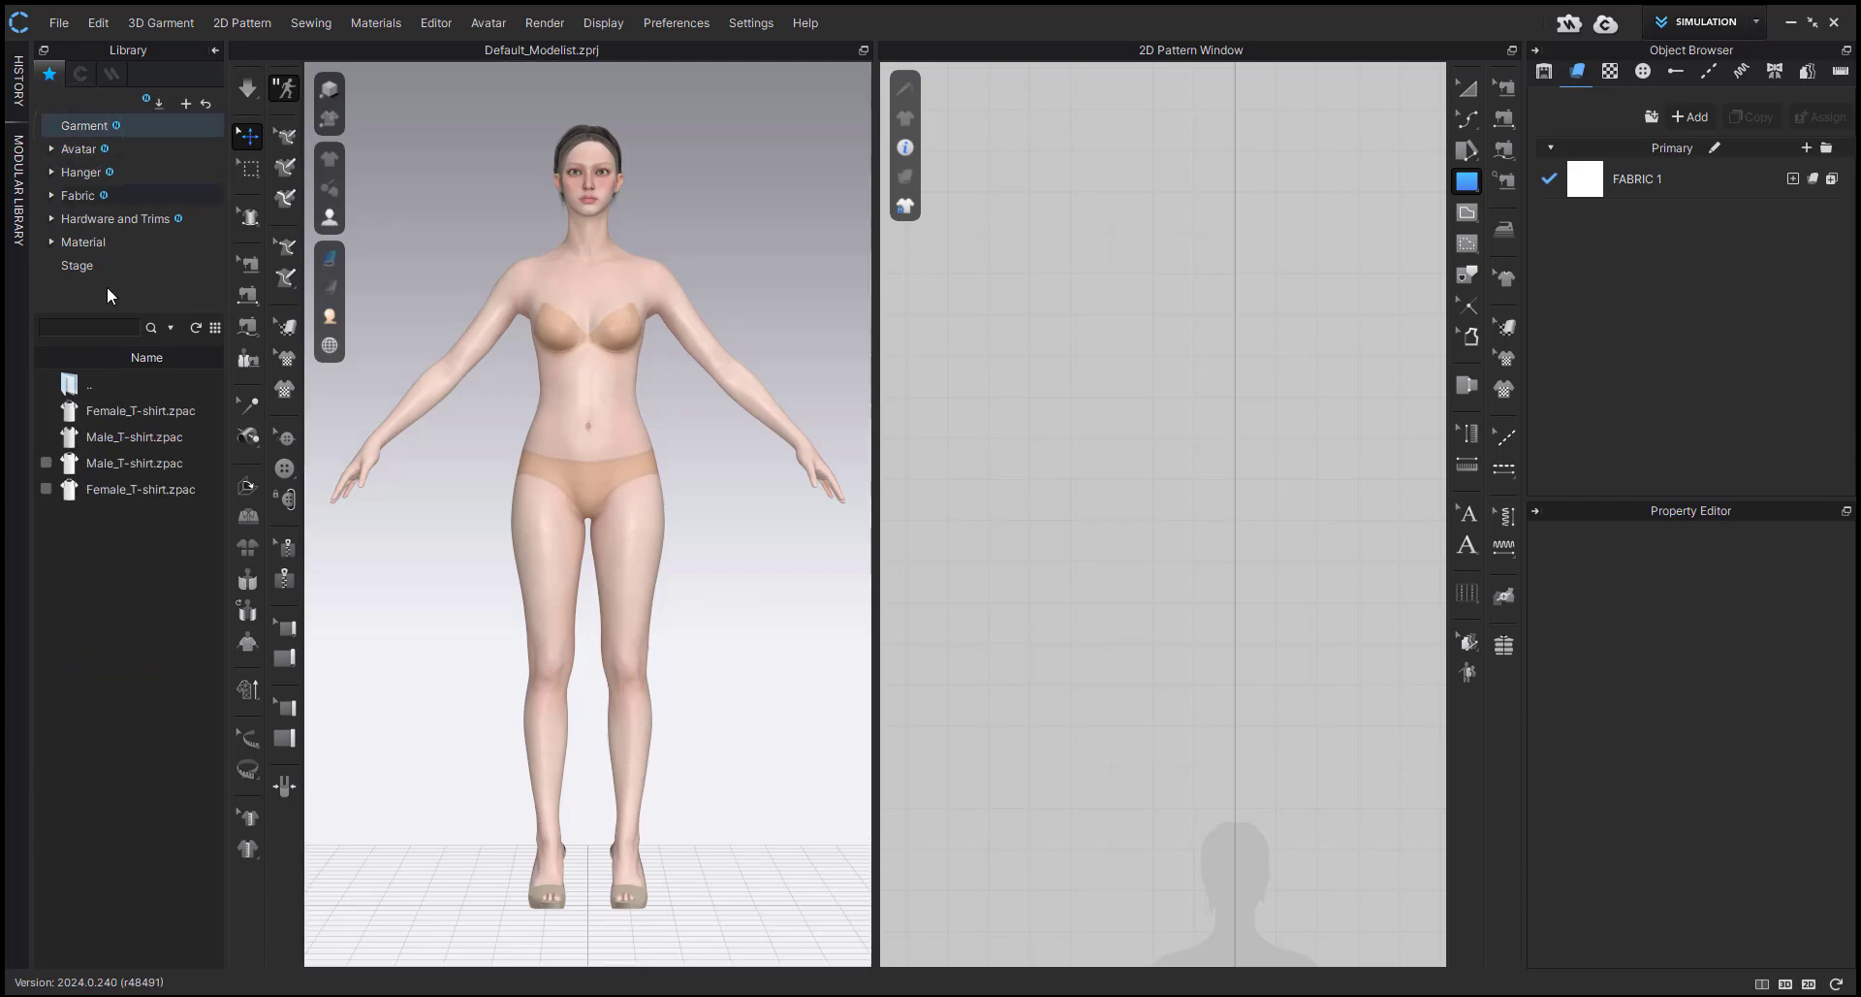
double_click(142, 410)
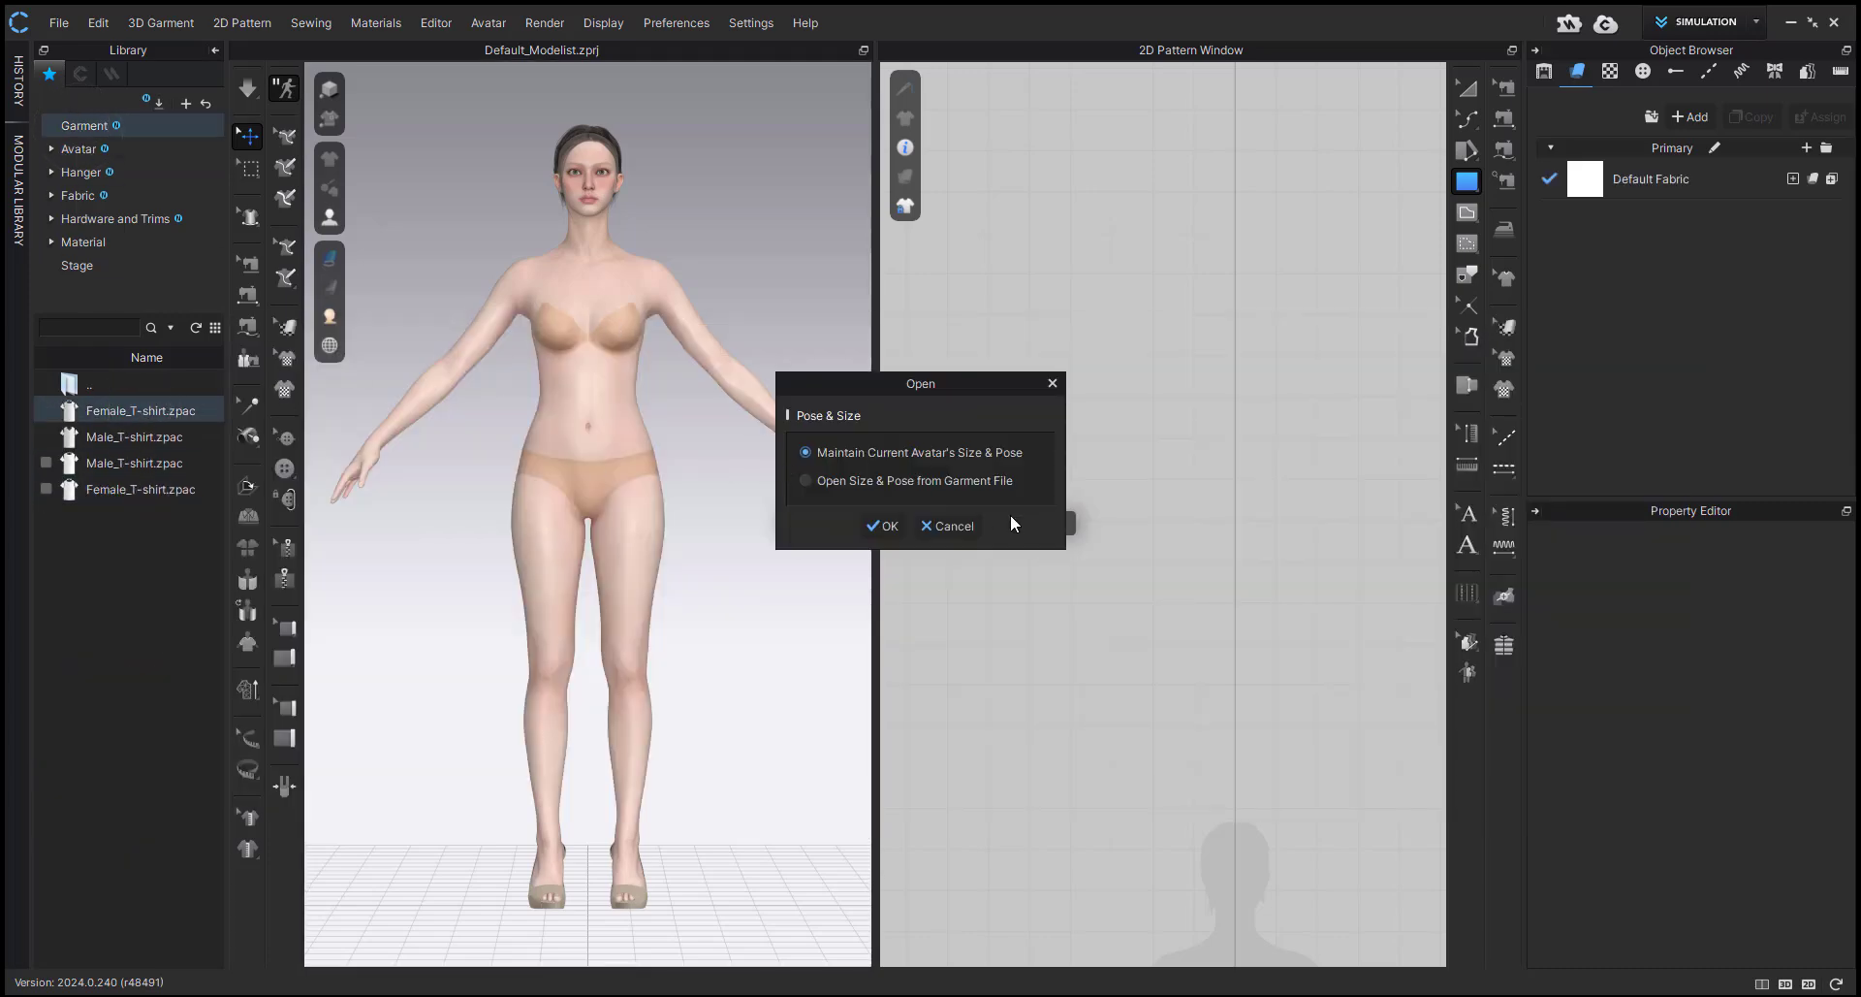
click(883, 526)
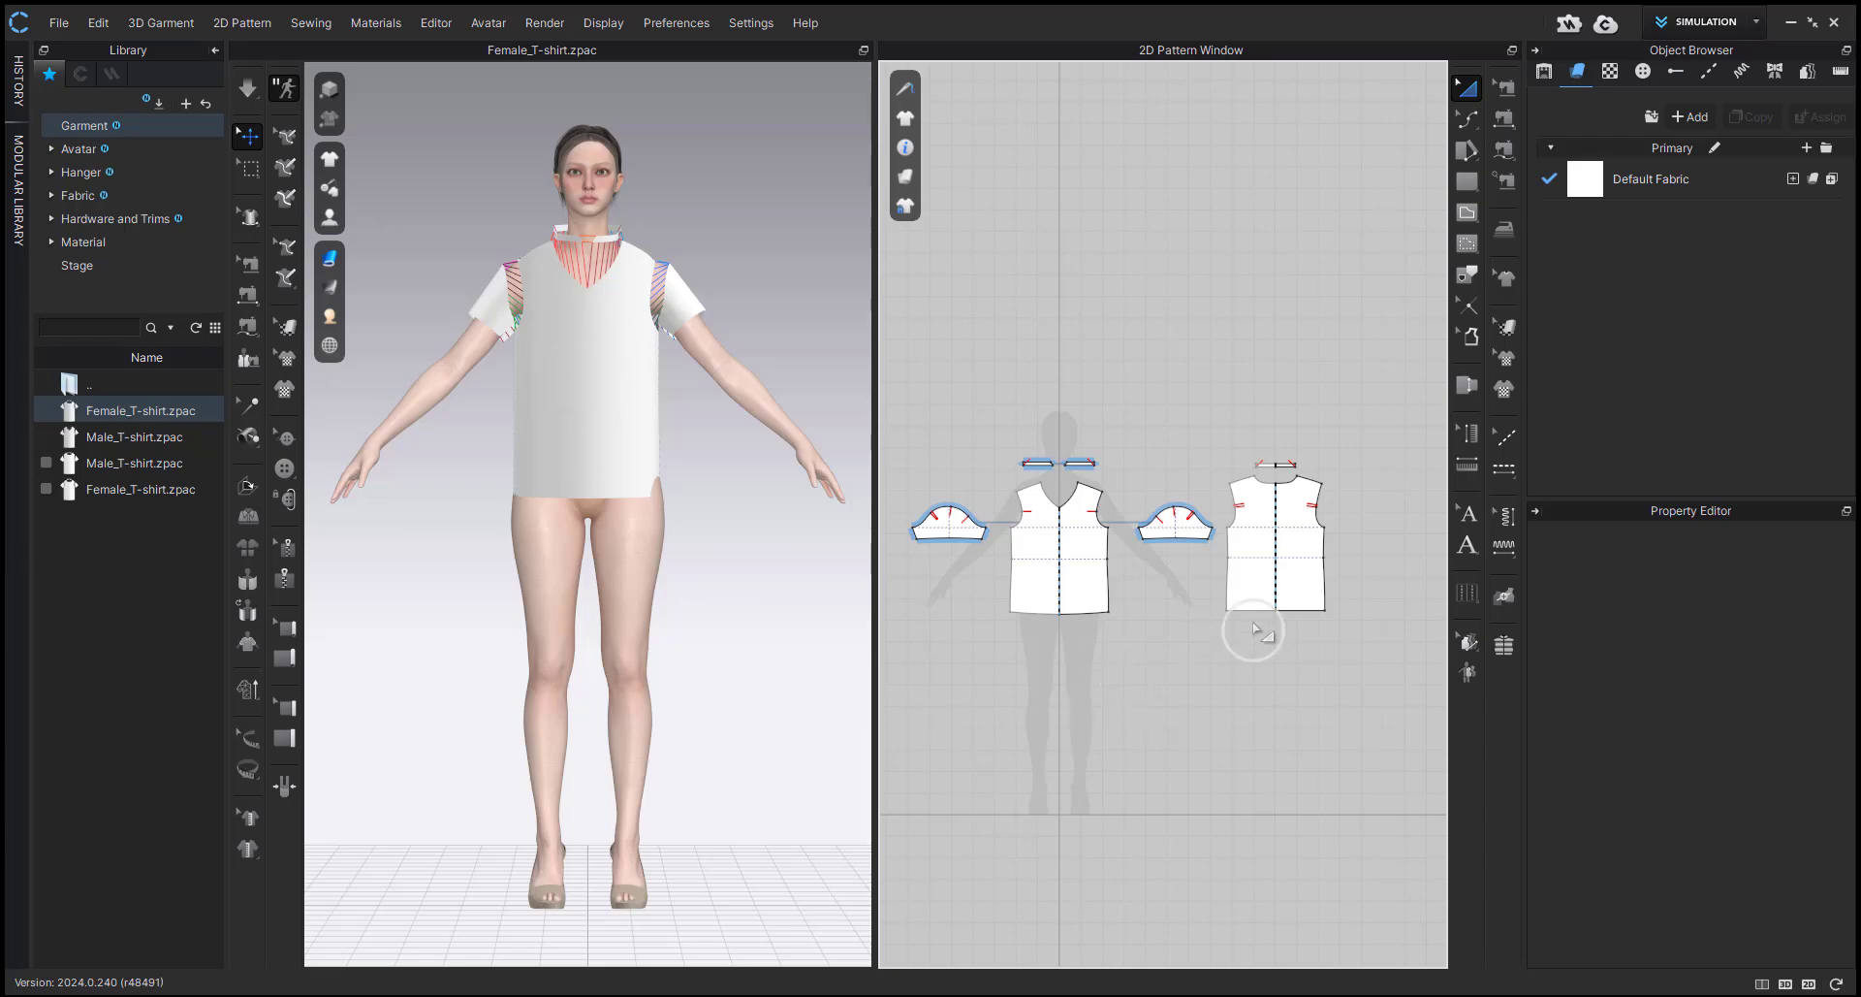
Extend the hems of the T-shirt's front and back patterns downward by about 300 mm to make a dress.
key(z)
scroll(1253, 631, up, 2)
click(1020, 593)
scroll(1018, 613, up, 8)
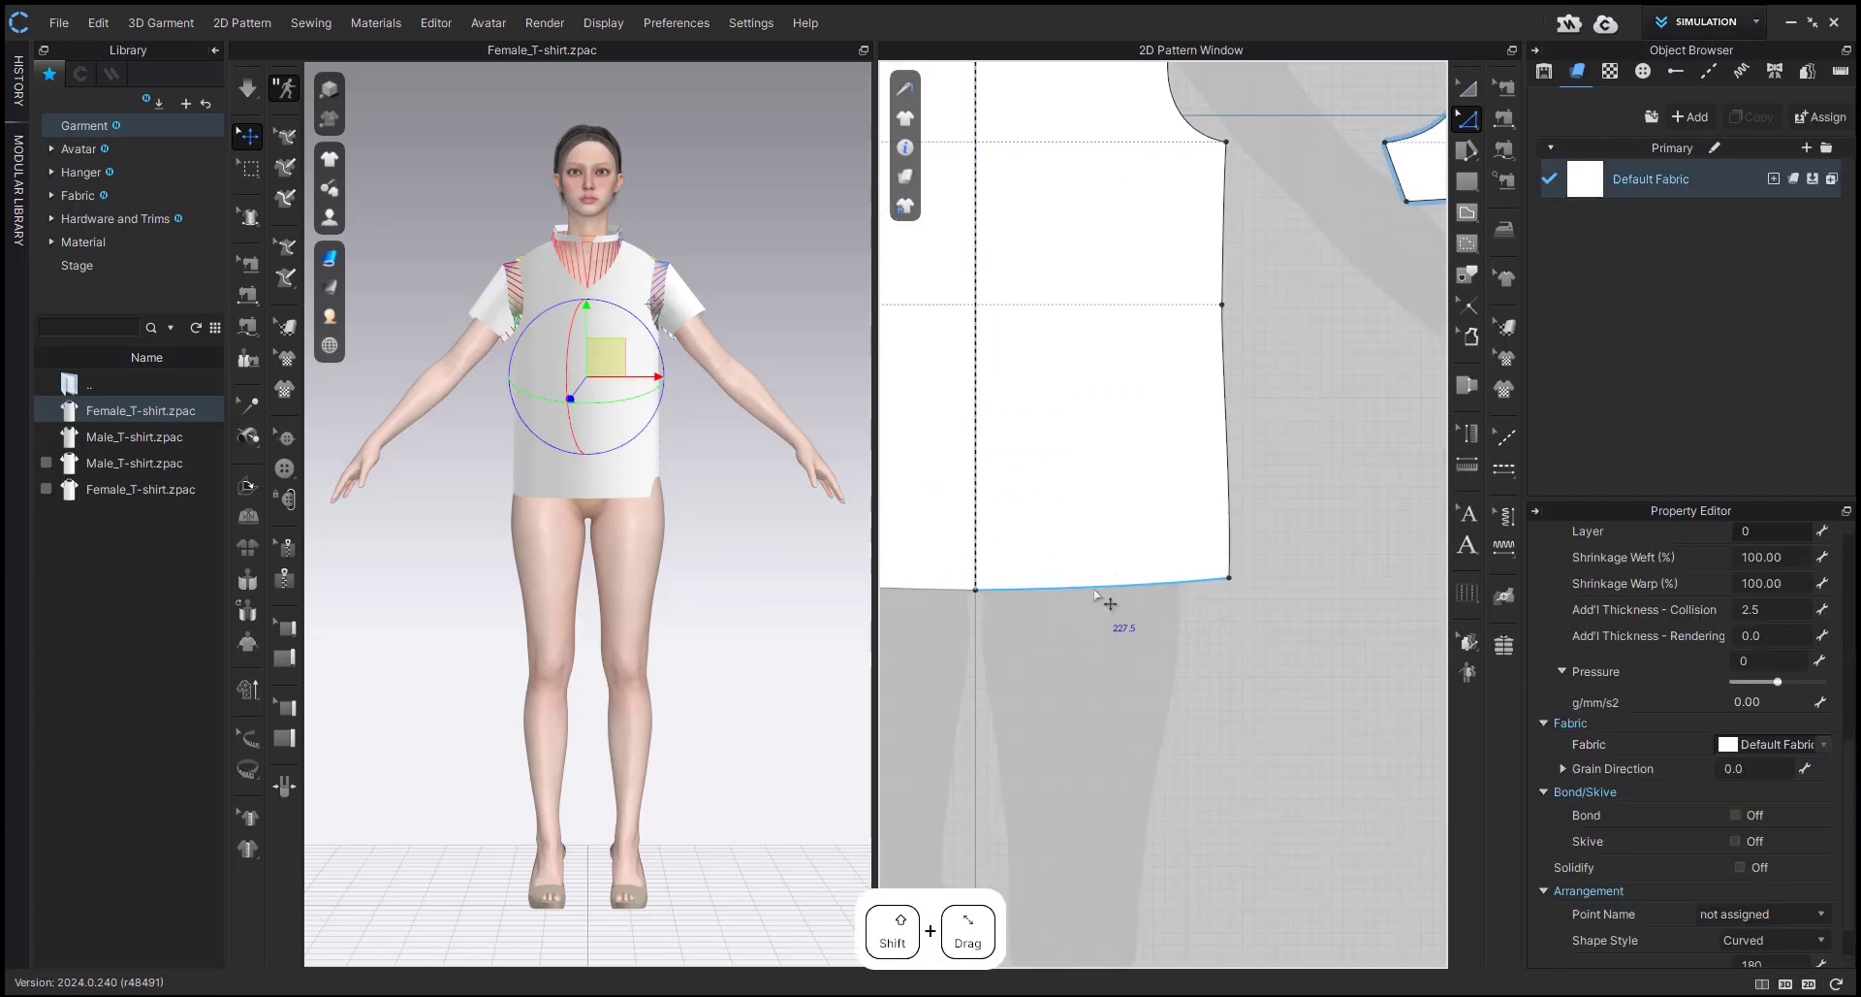
shift+click(1096, 593)
scroll(1110, 615, down, 6)
shift+drag(1114, 613, 1111, 739)
scroll(1118, 677, down, 1)
right_click(1111, 739)
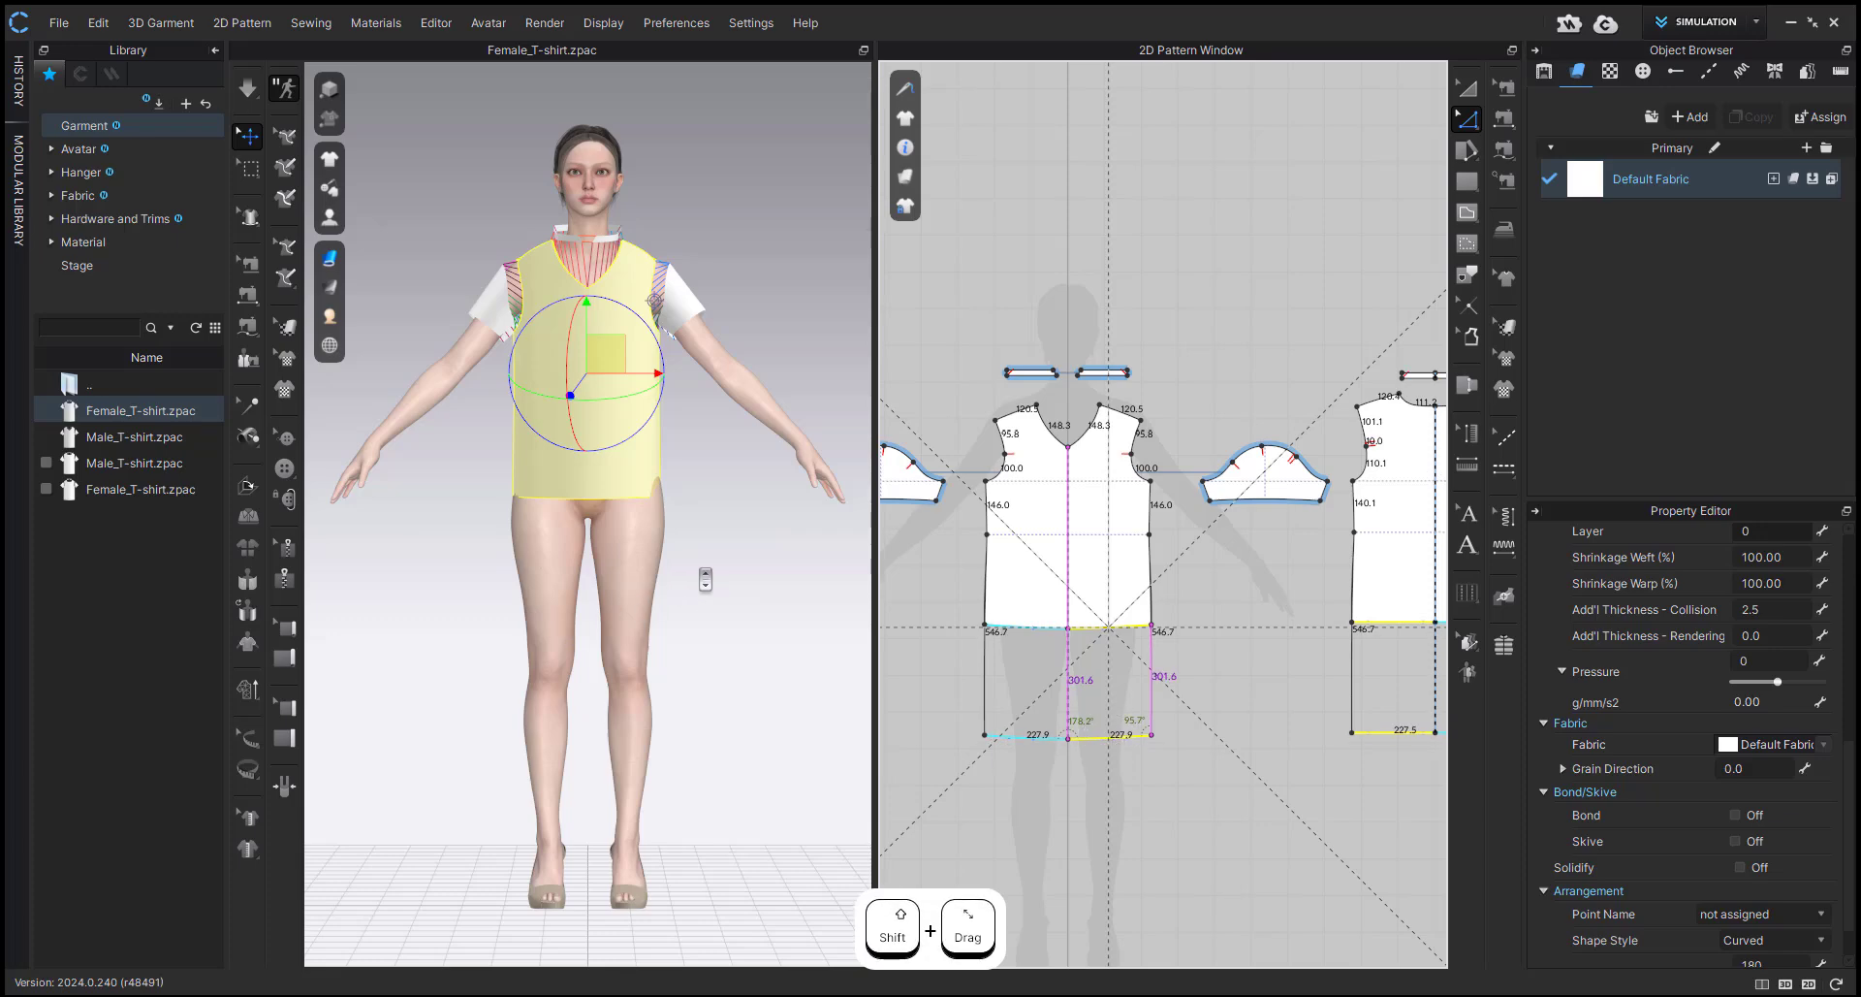
key(Return)
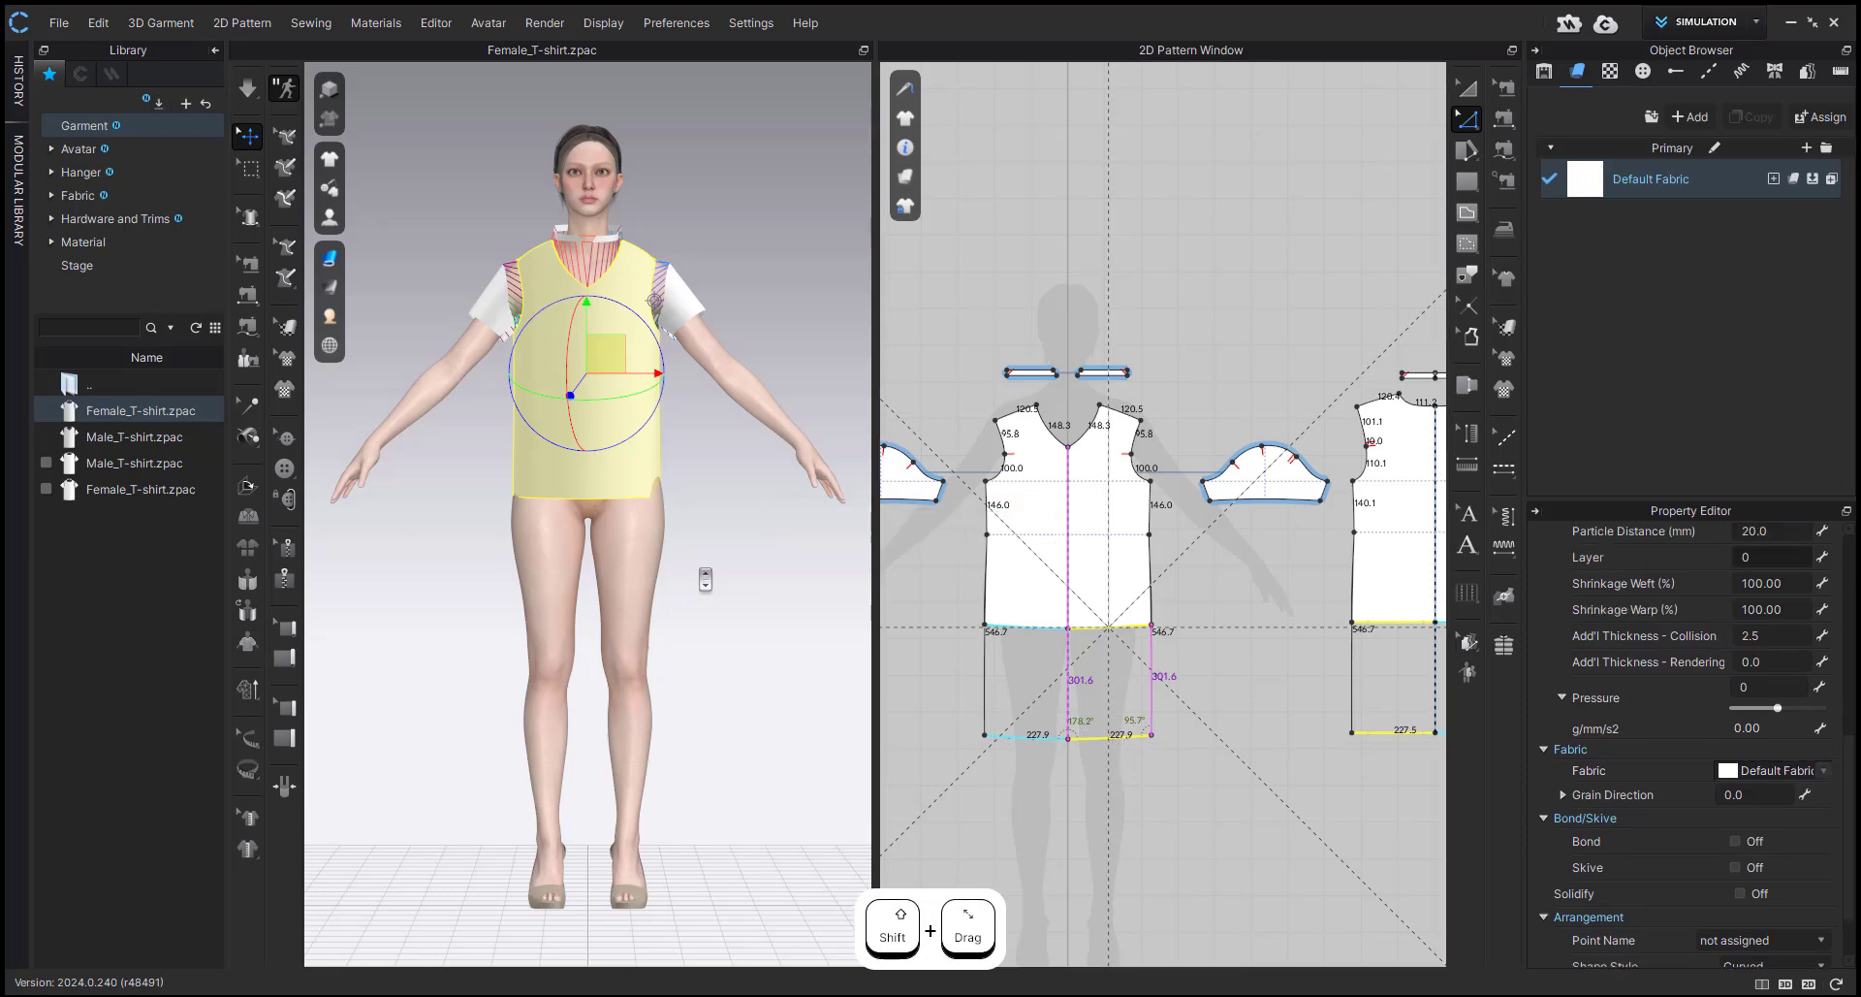
Simulate the lengthened dress until it drapes smoothly on the avatar, and stop the simulation.
key(space)
scroll(756, 630, up, 3)
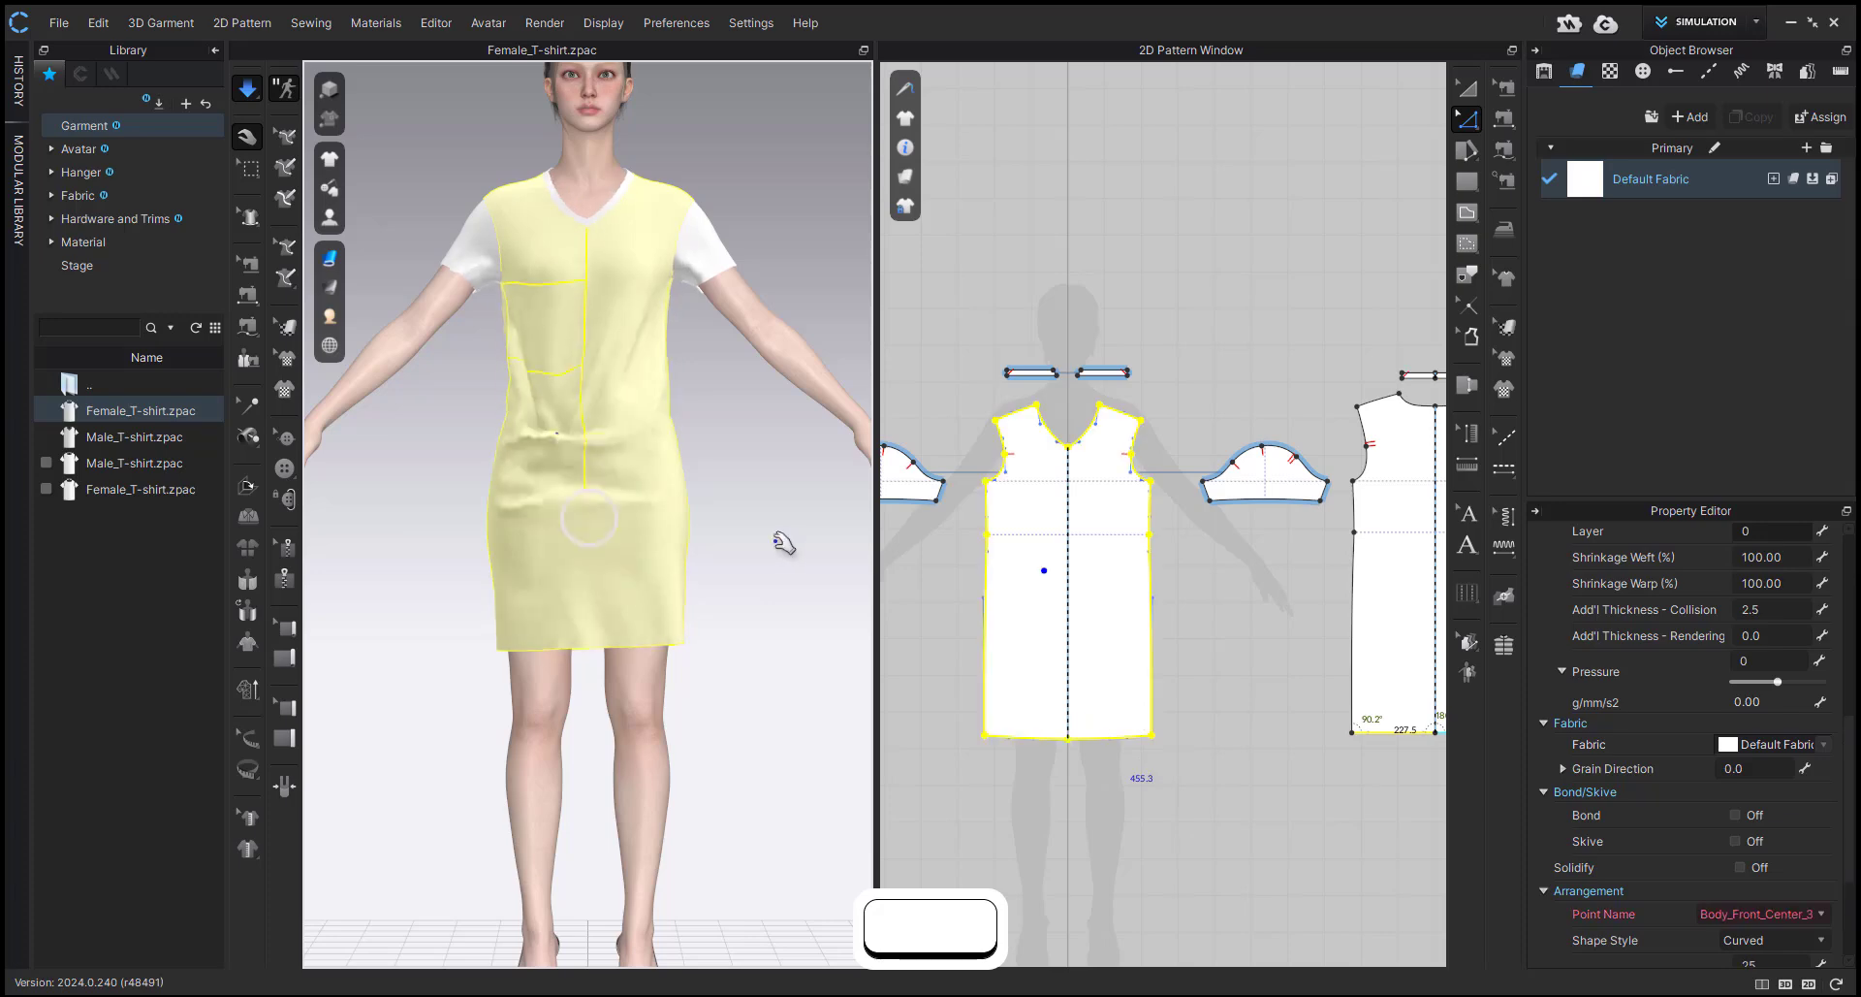
click(778, 541)
middle_drag(598, 407, 611, 498)
key(space)
Open the account's folder in the online library's My Items and search it for backpack.
click(112, 75)
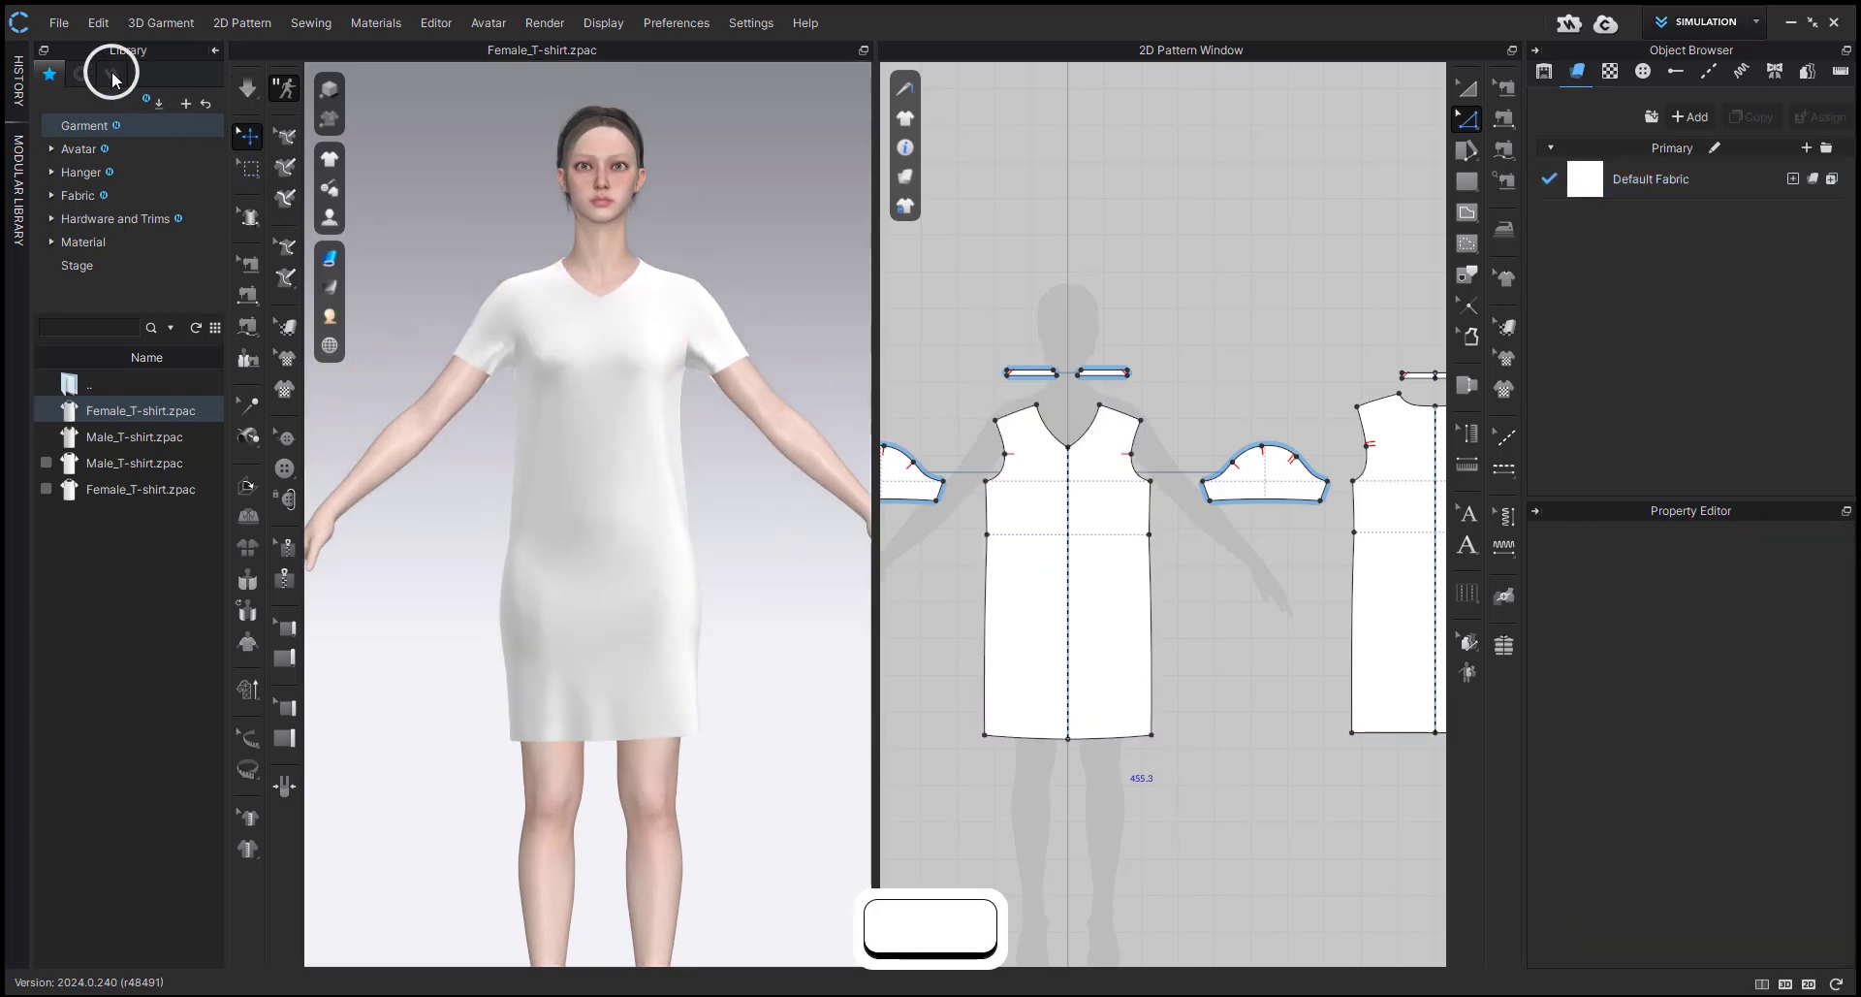
click(68, 272)
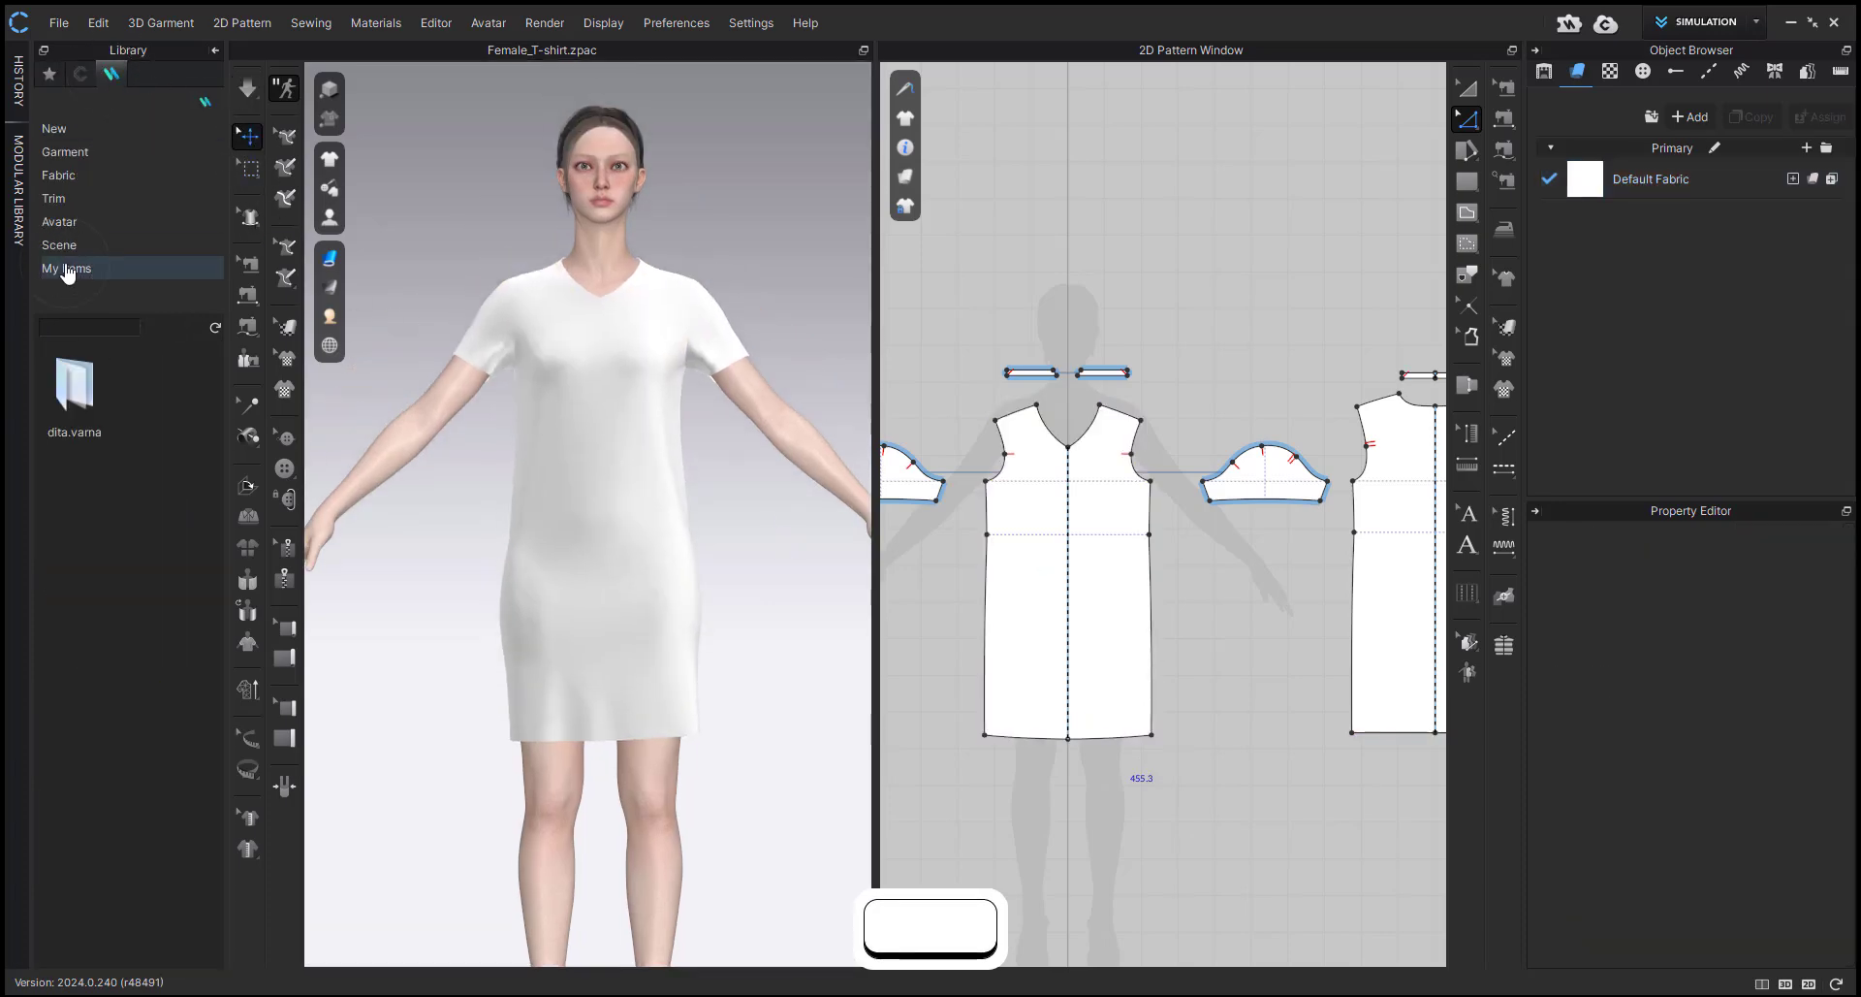
double_click(89, 390)
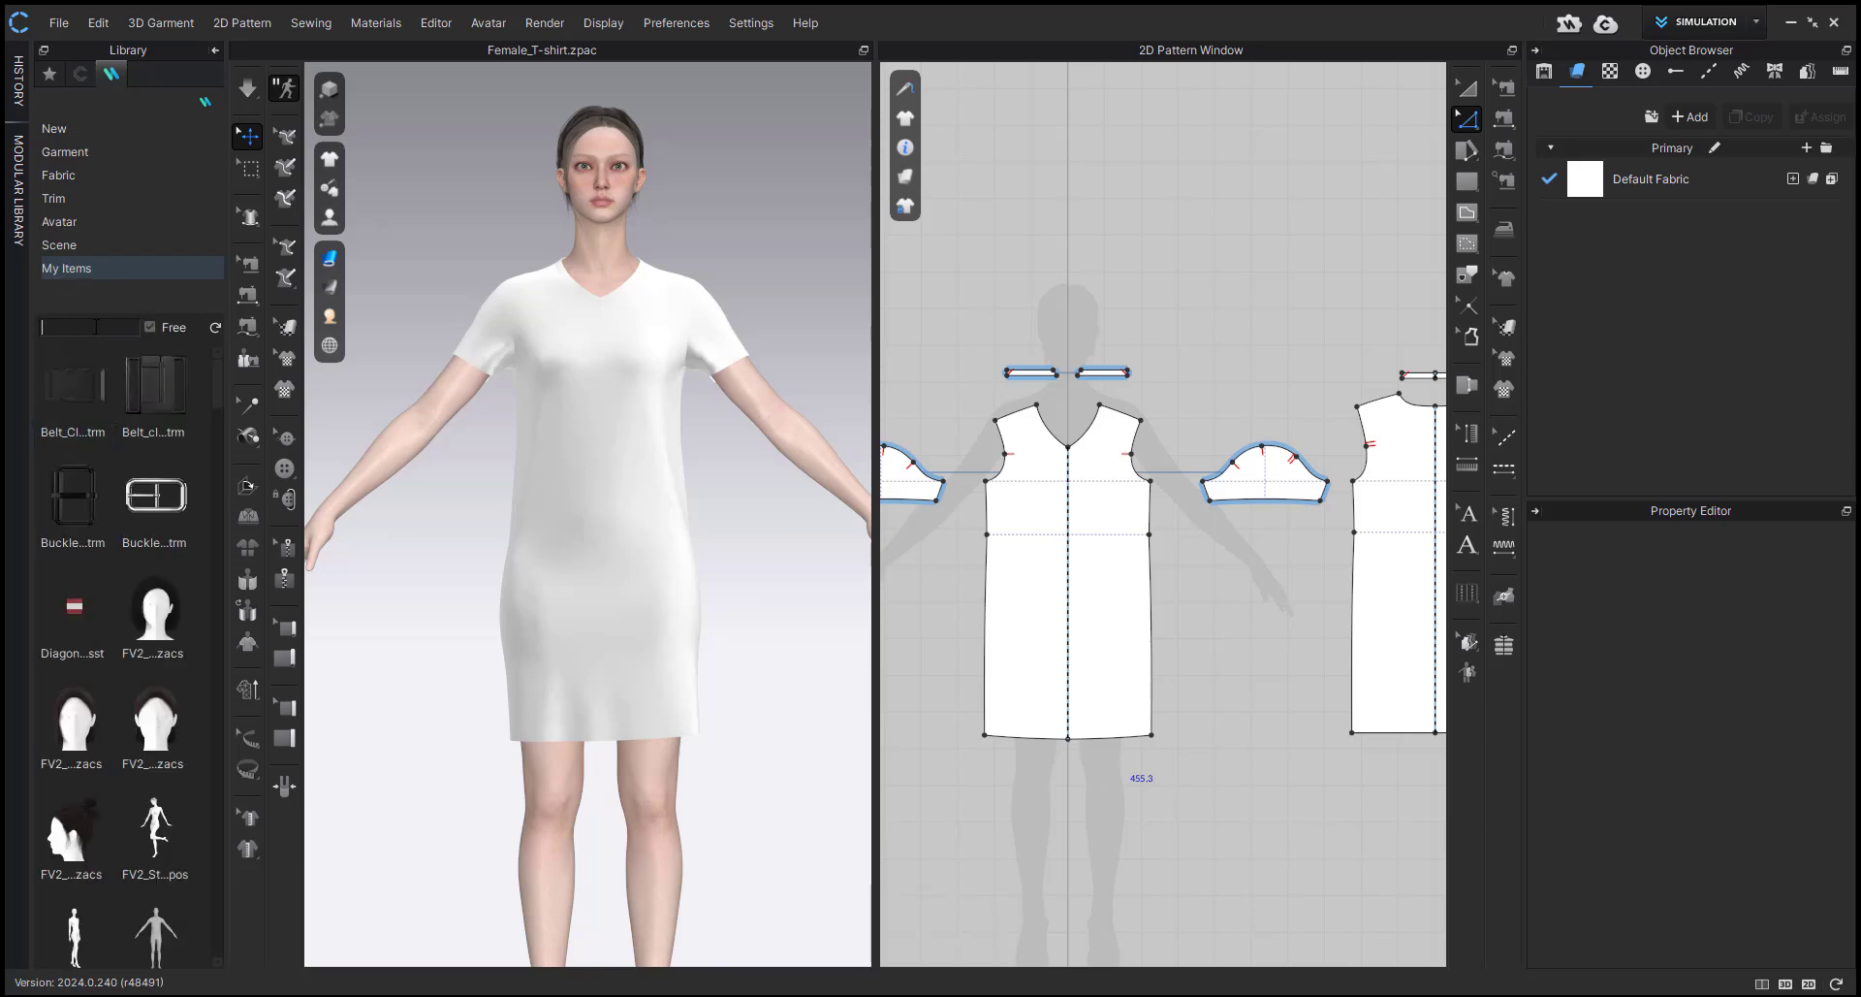
text(b)
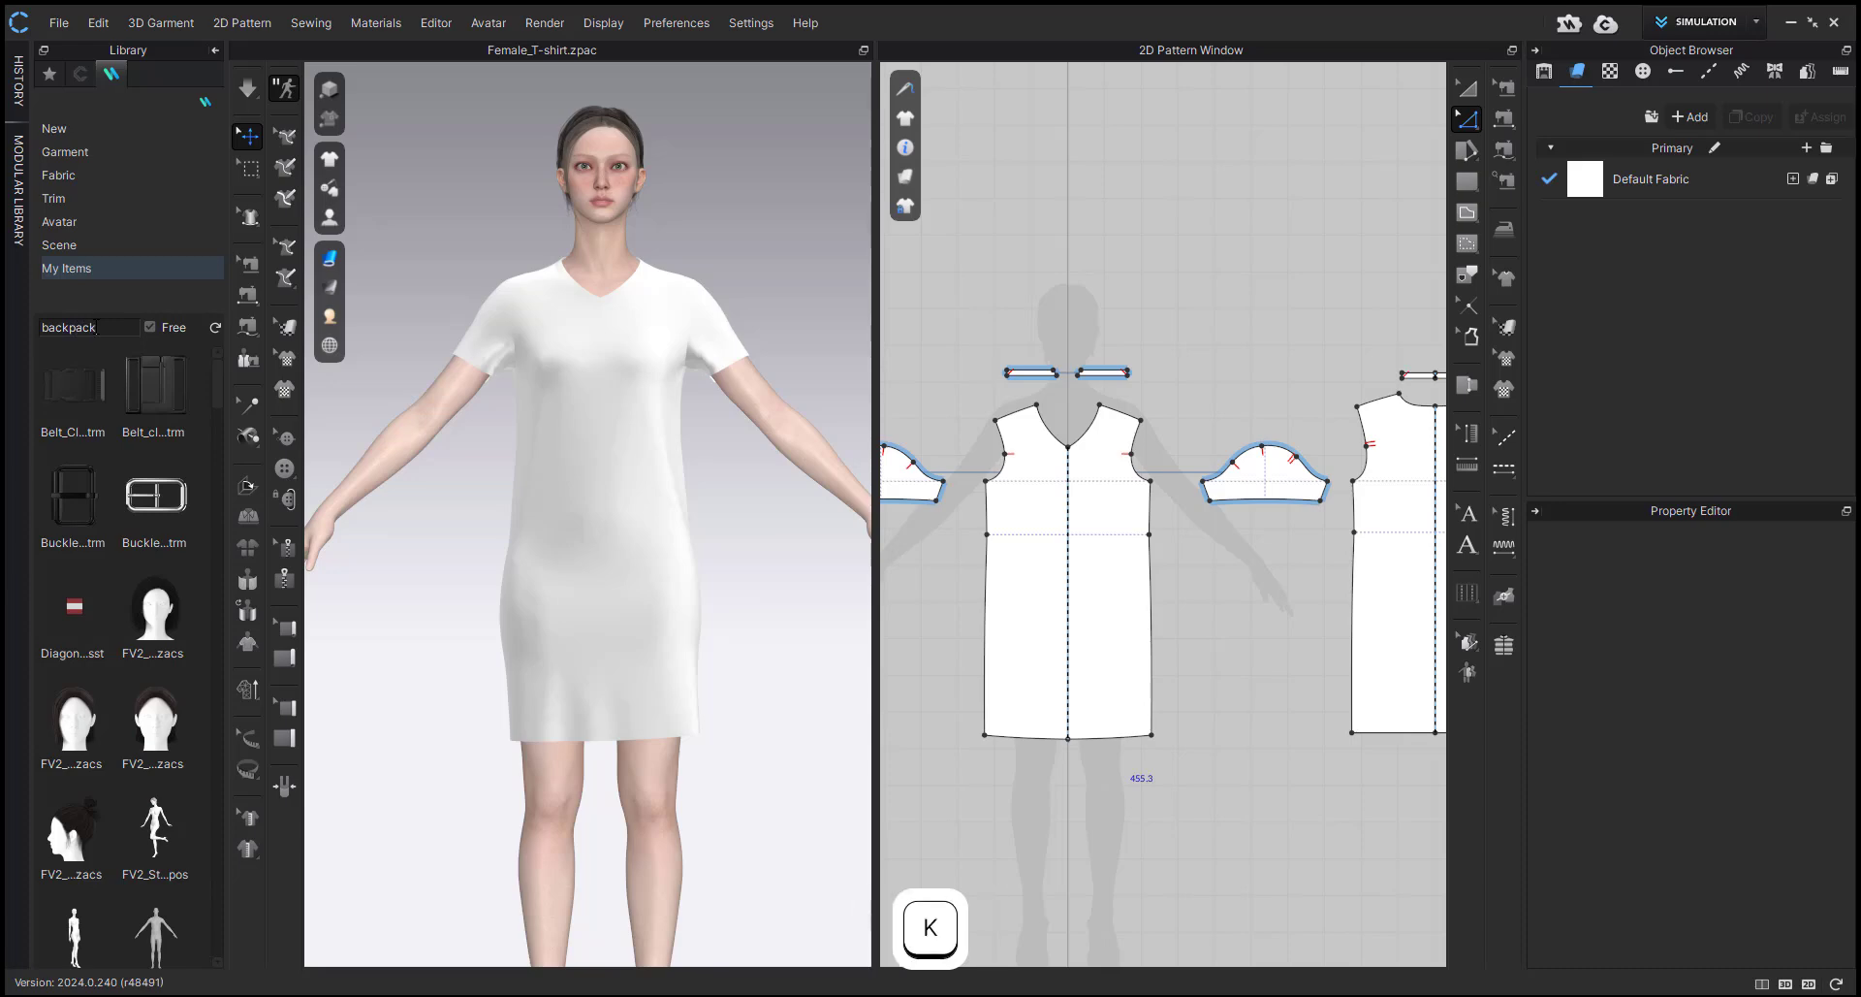
text(ackpack)
key(Return)
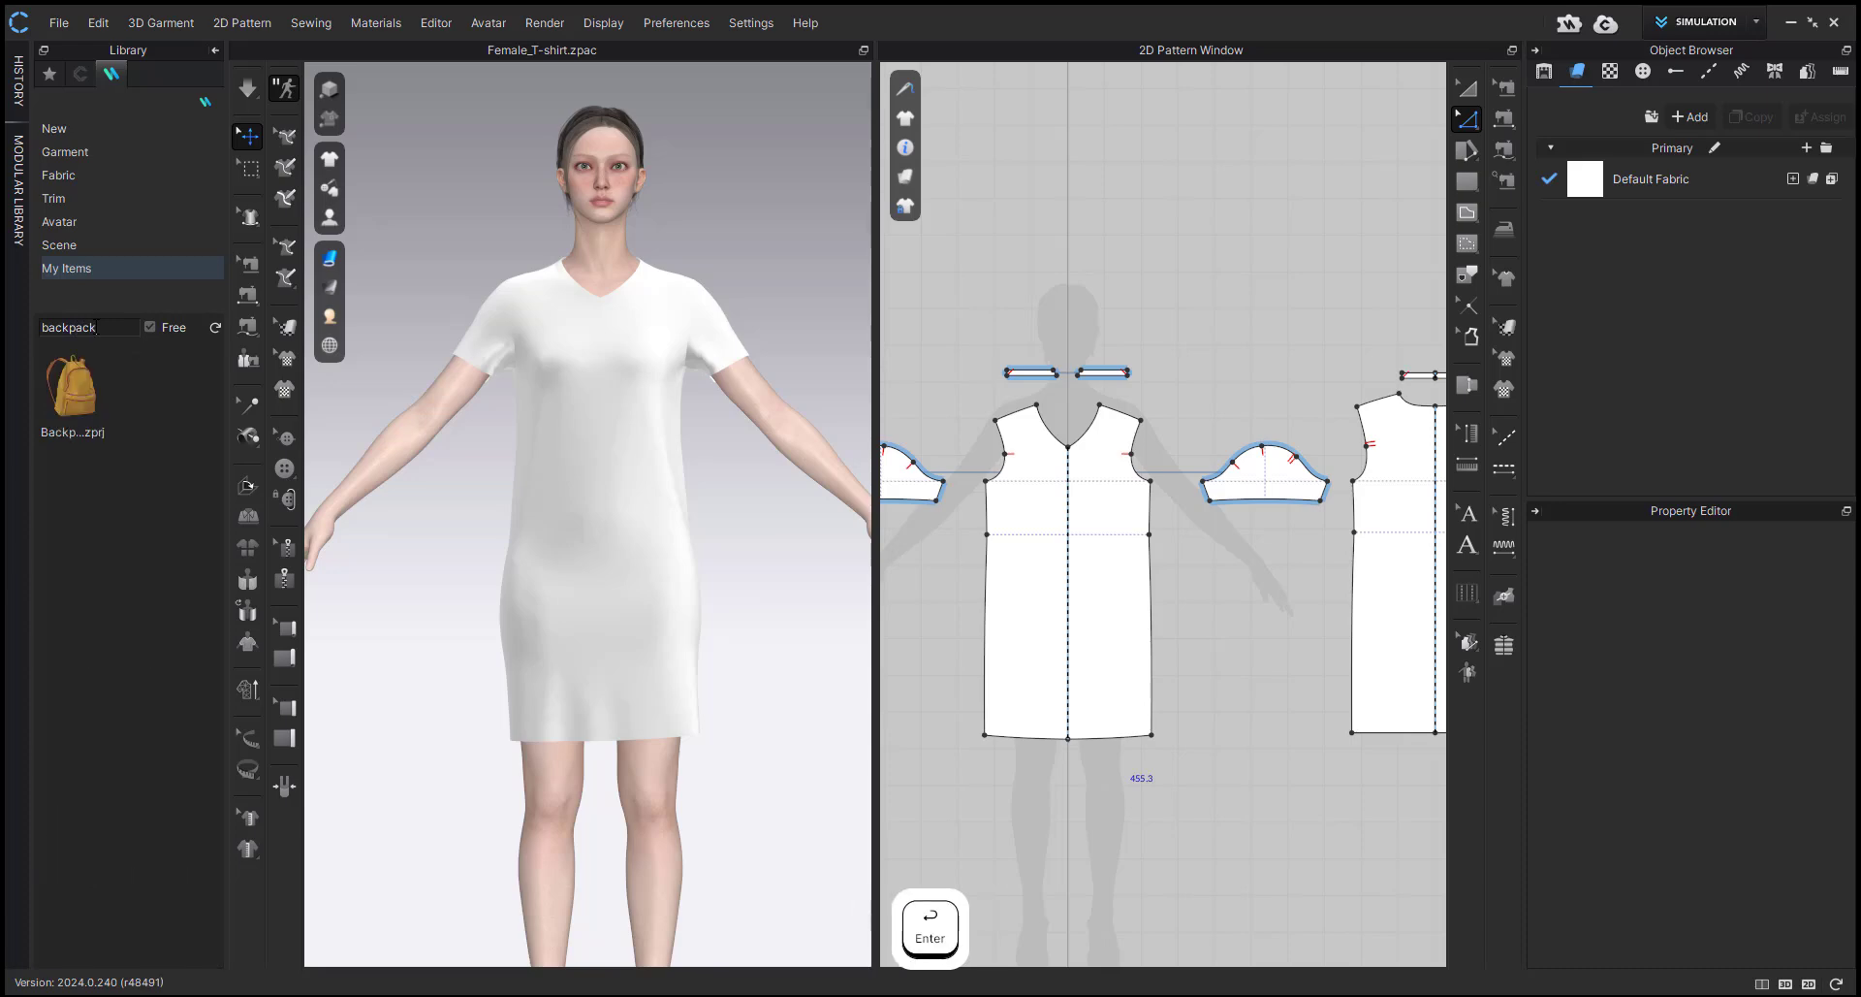
Add the backpack project's garment to the workspace, leaving out its render properties and keeping the translation at 0.
right_click(72, 387)
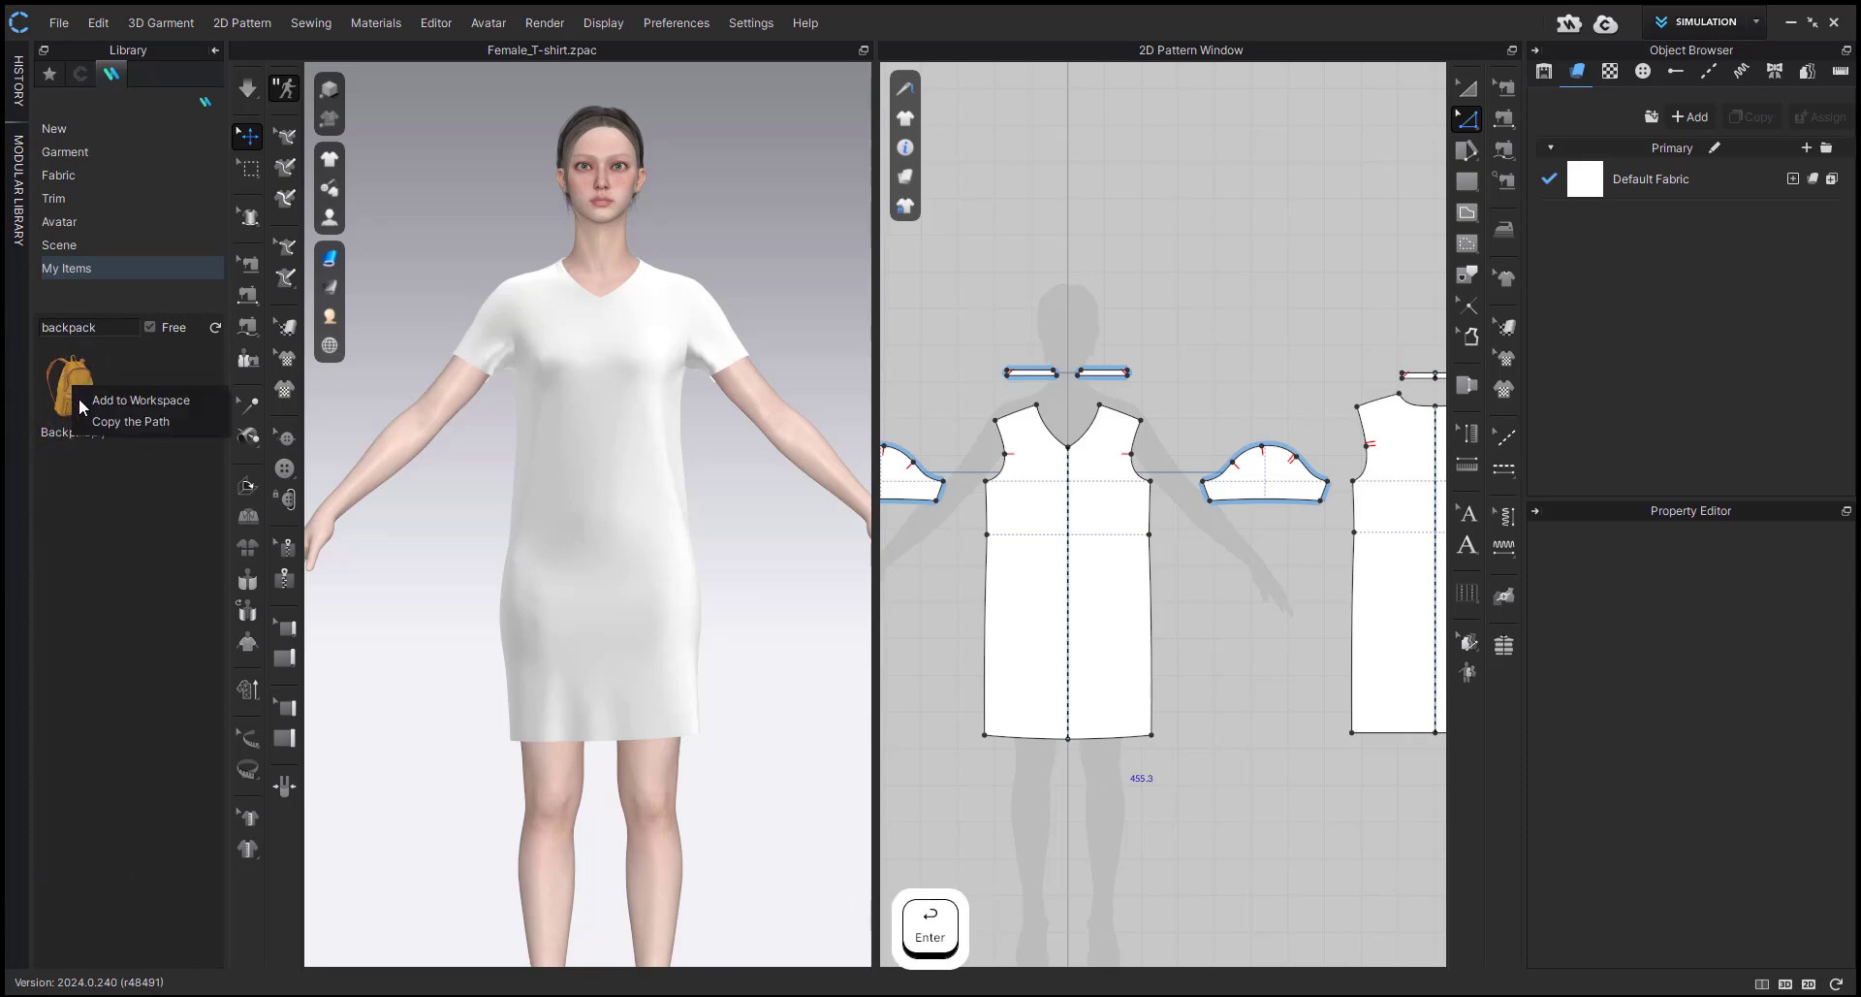
click(85, 399)
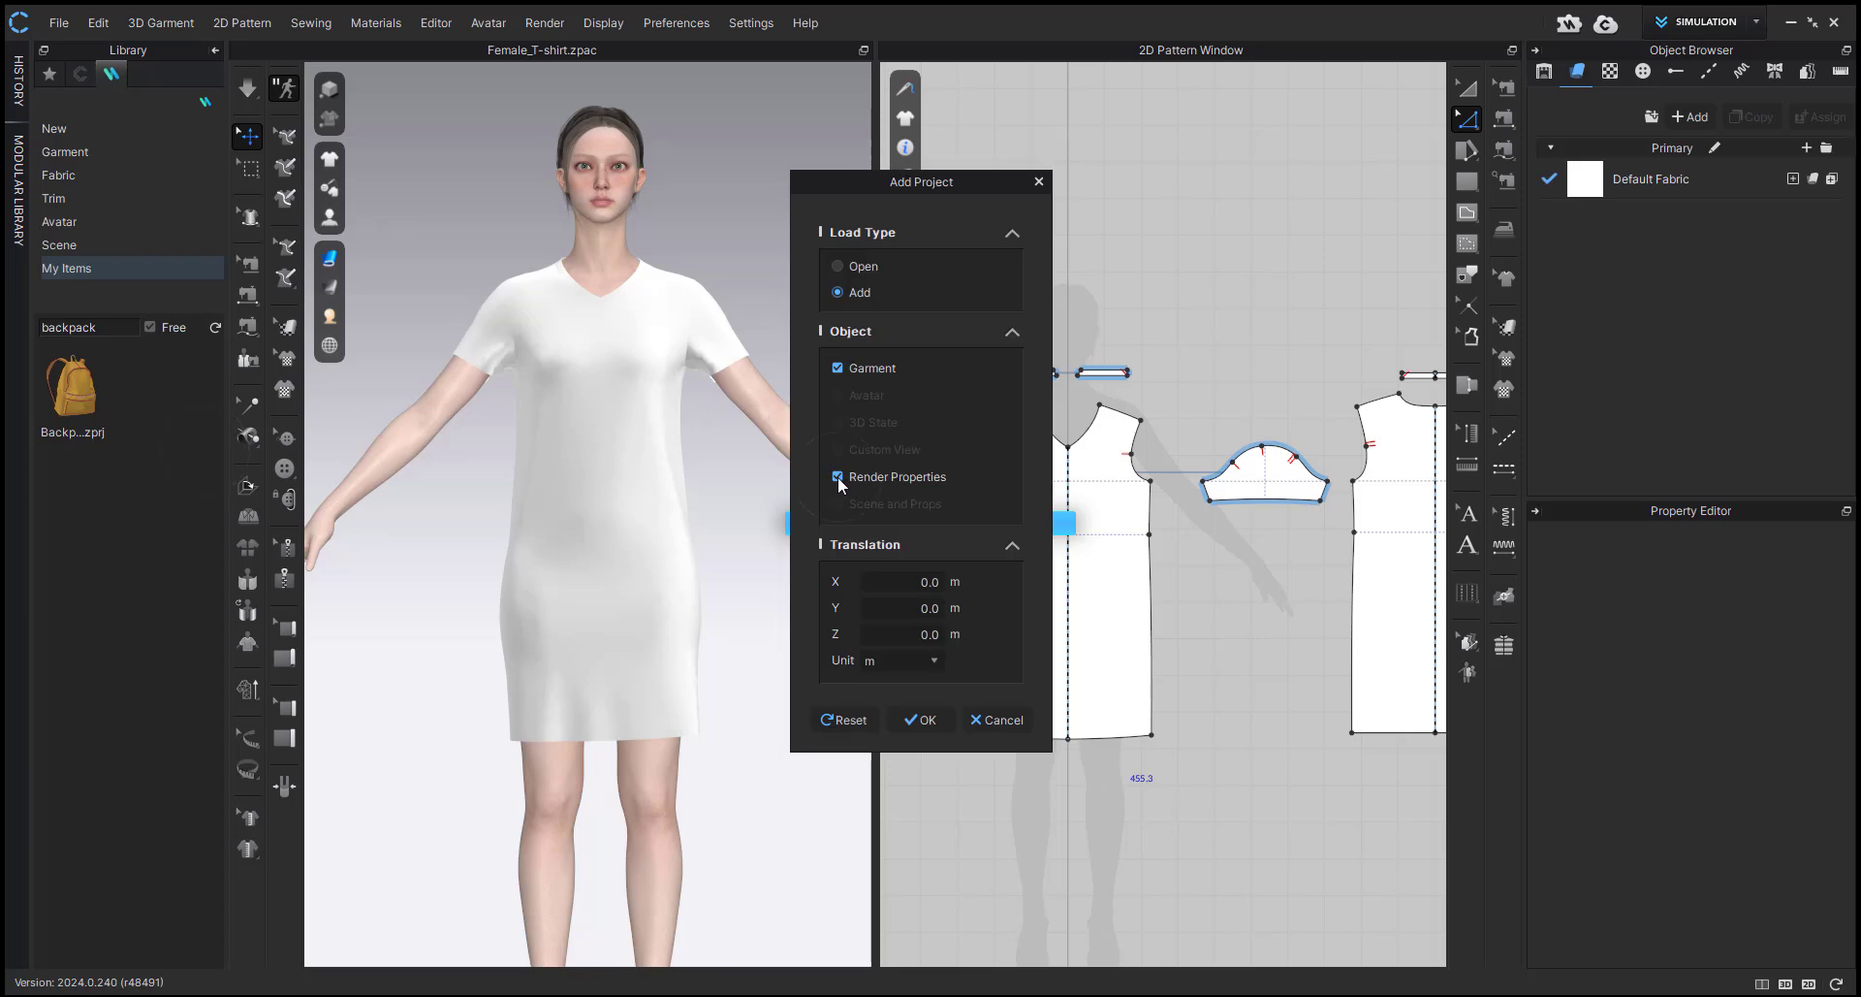
click(838, 477)
click(918, 720)
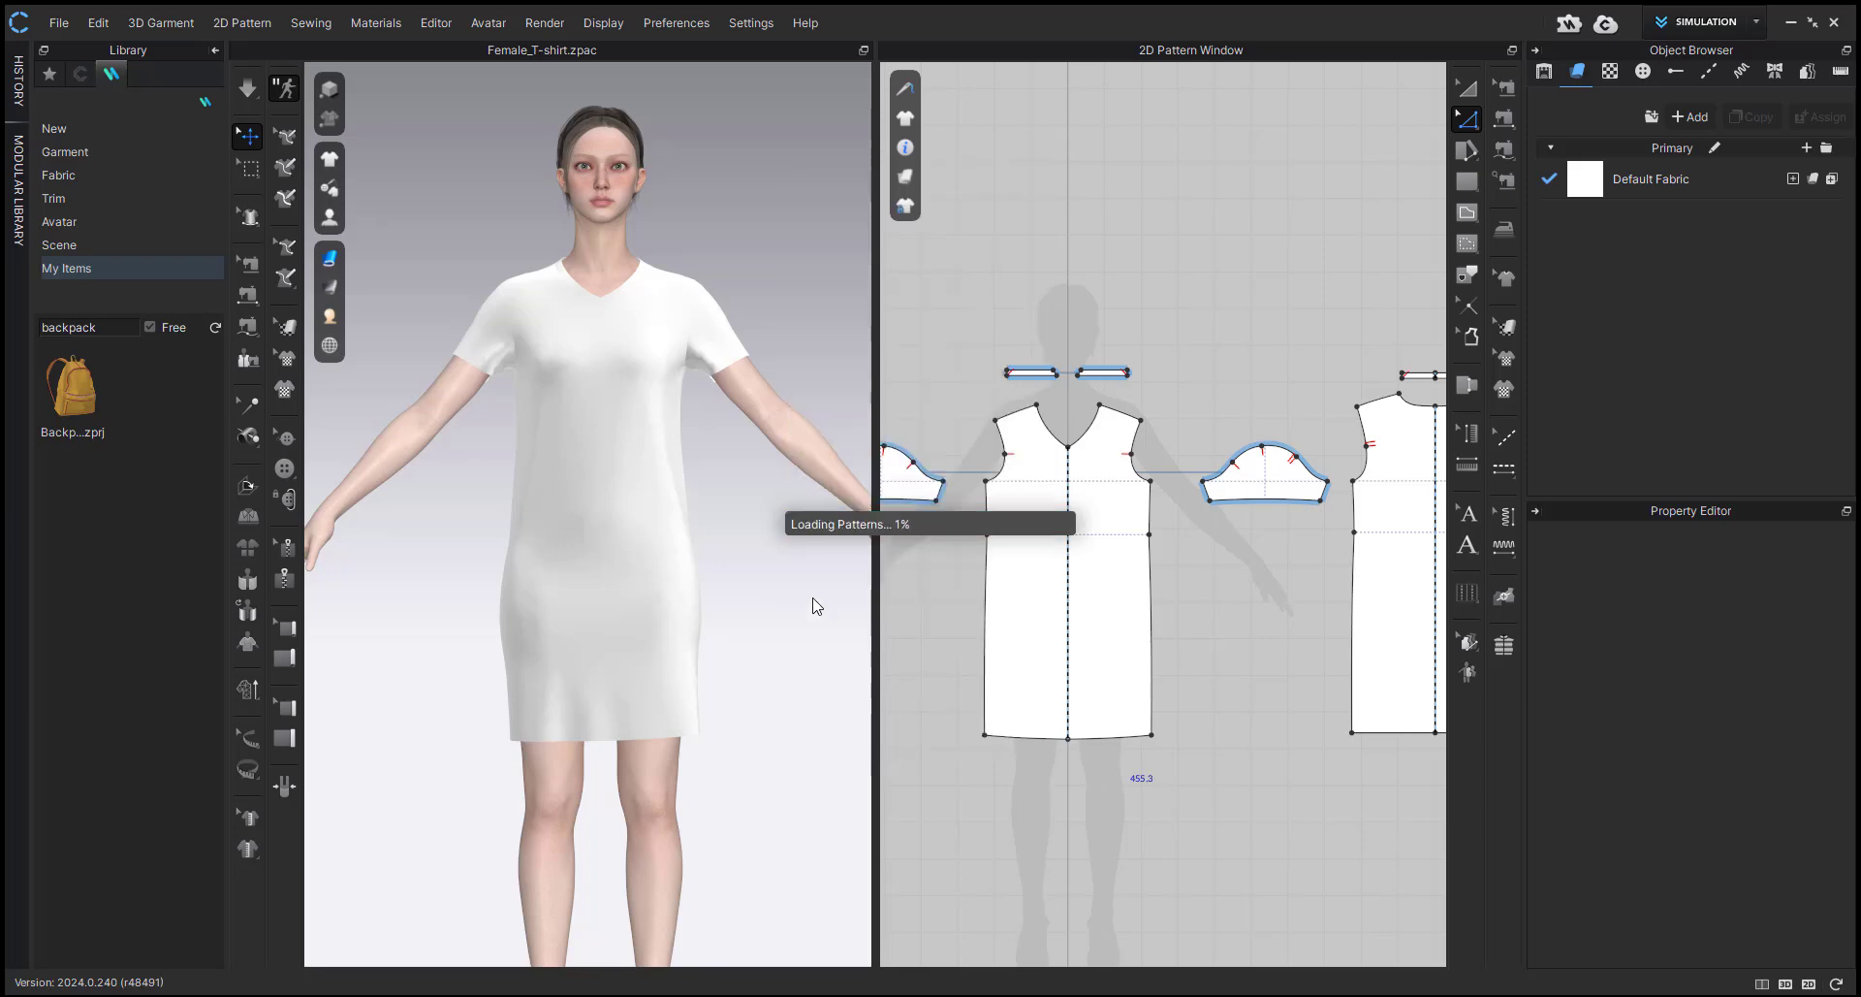
click(887, 526)
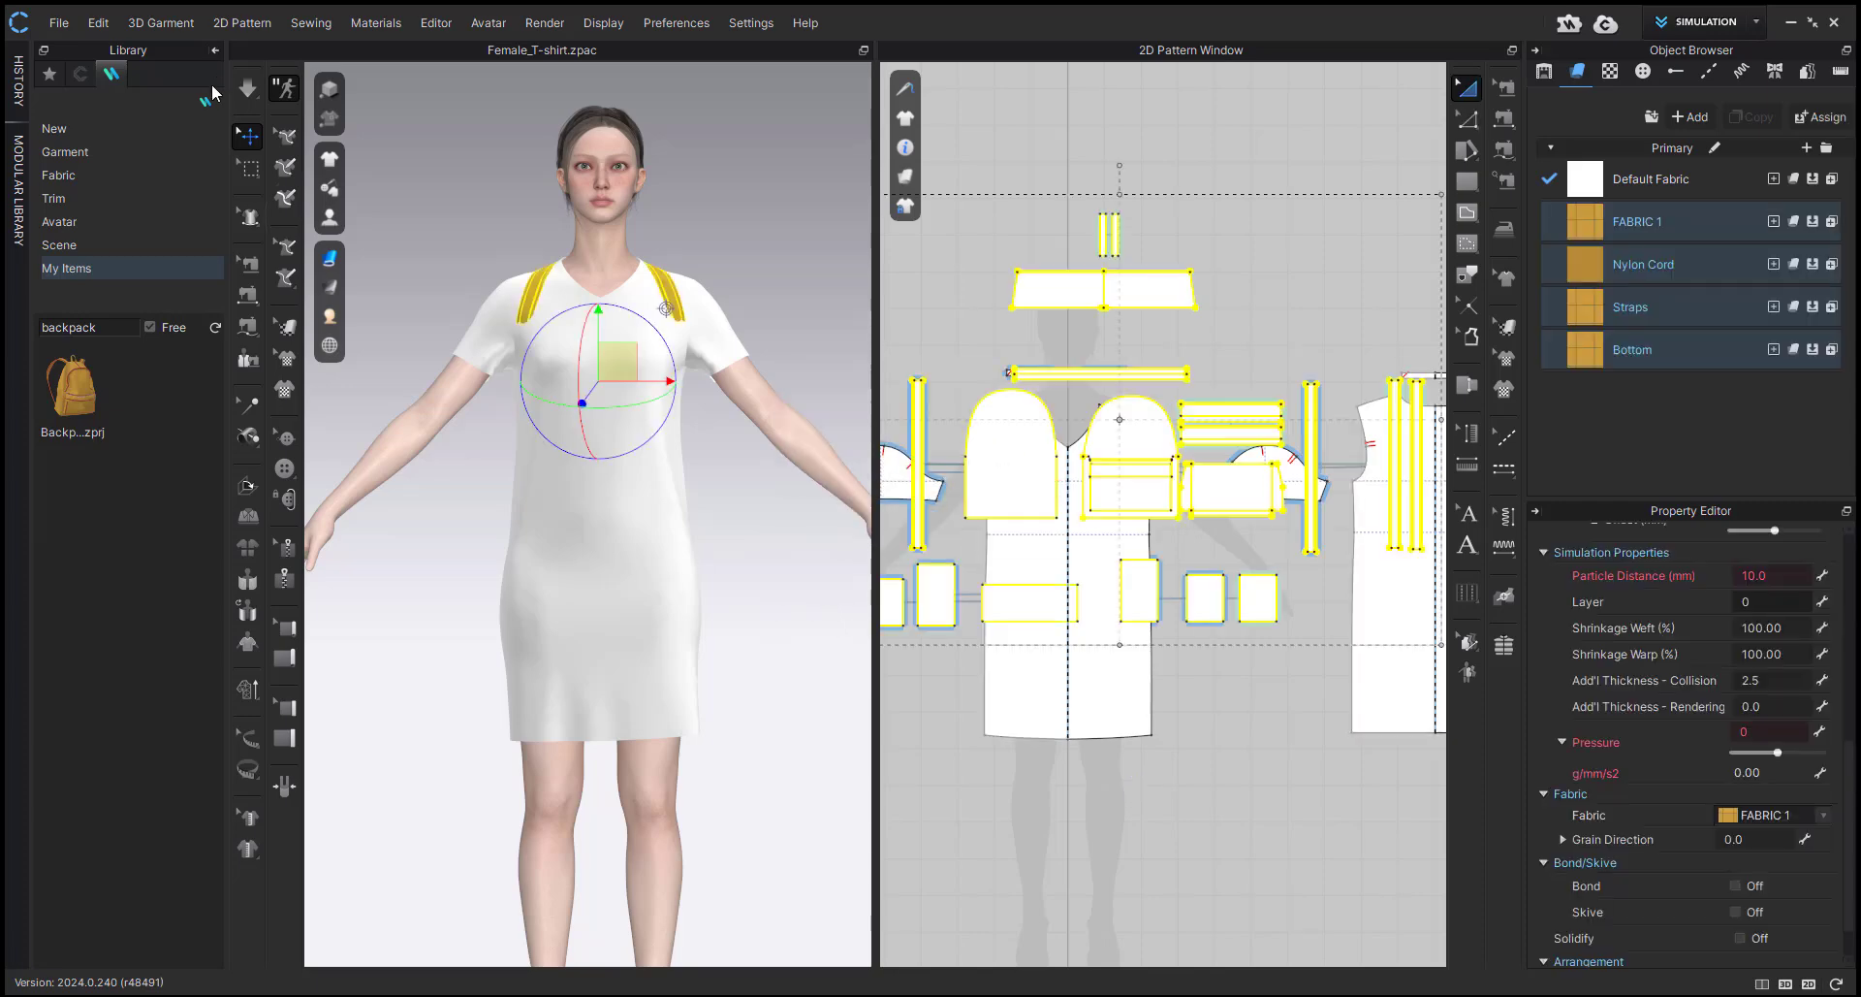
Collapse the library and move all backpack patterns above the dress patterns in the 2D Pattern Window.
click(215, 52)
click(637, 599)
middle_drag(594, 432, 598, 481)
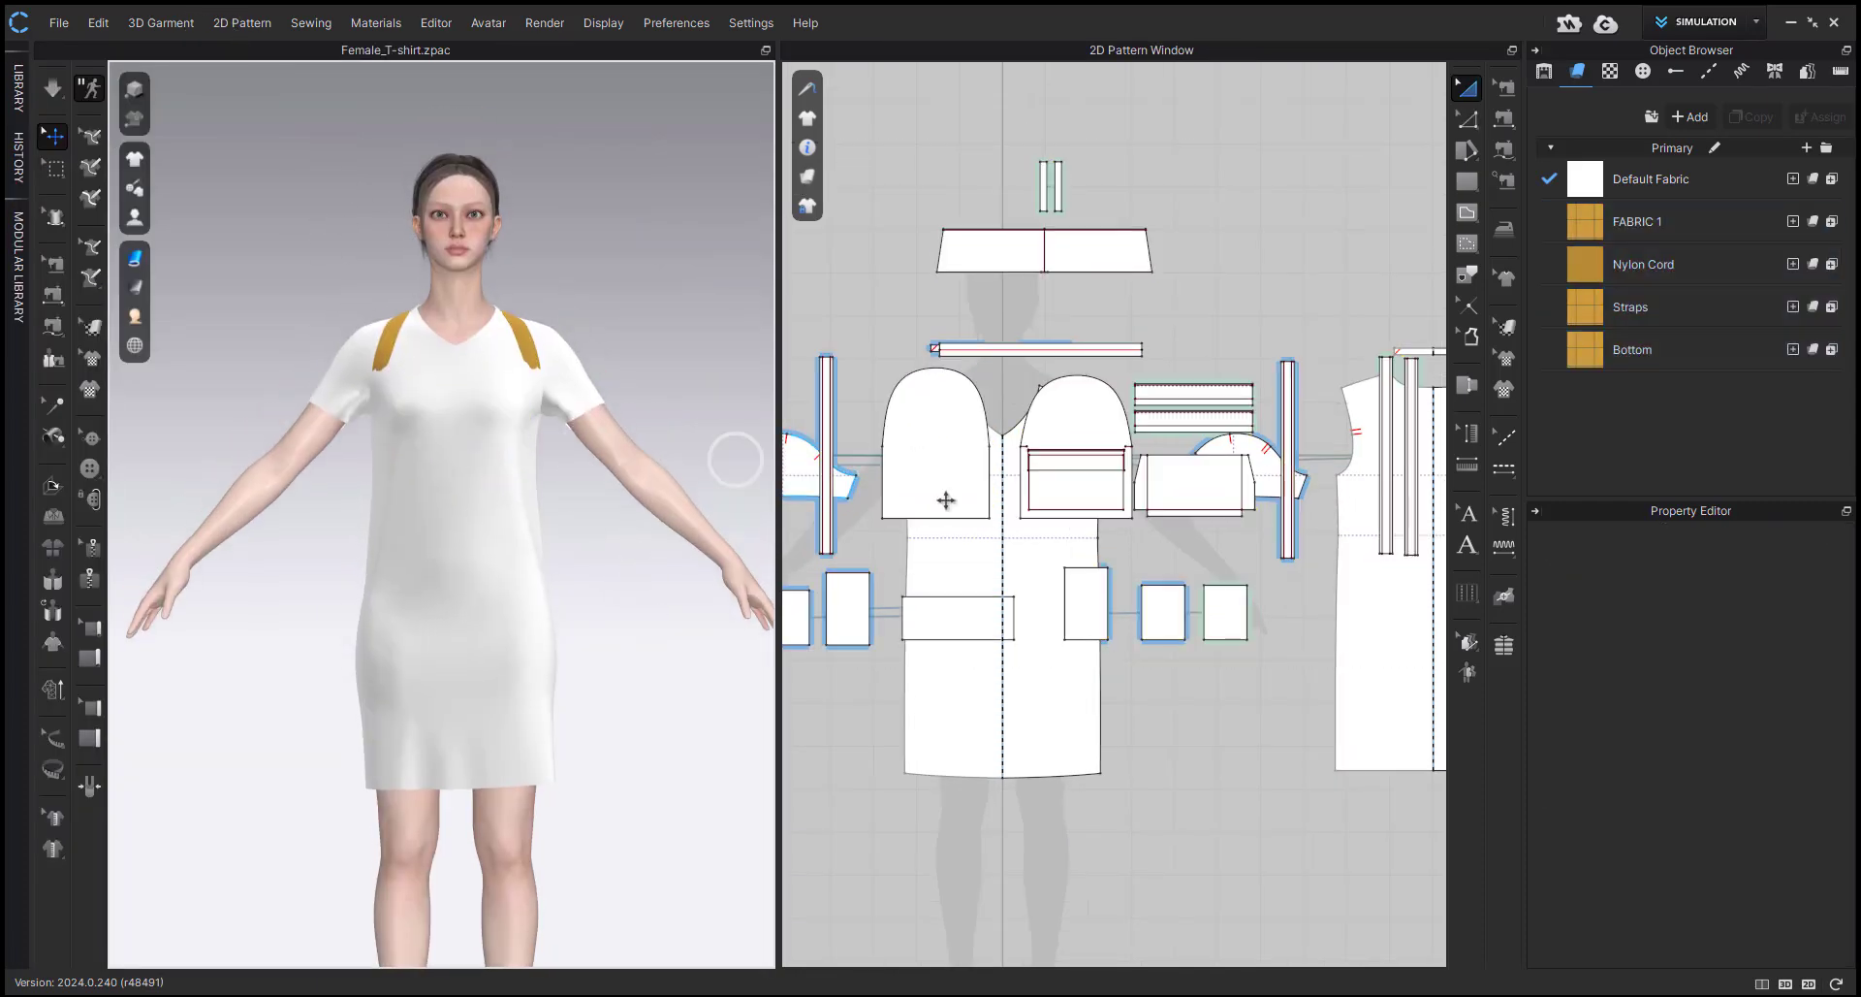
key(ctrl+z)
scroll(973, 505, down, 4)
drag(973, 504, 945, 229)
Deactivate all the backpack patterns and clear the selection.
right_drag(556, 366, 579, 419)
key(ctrl+j)
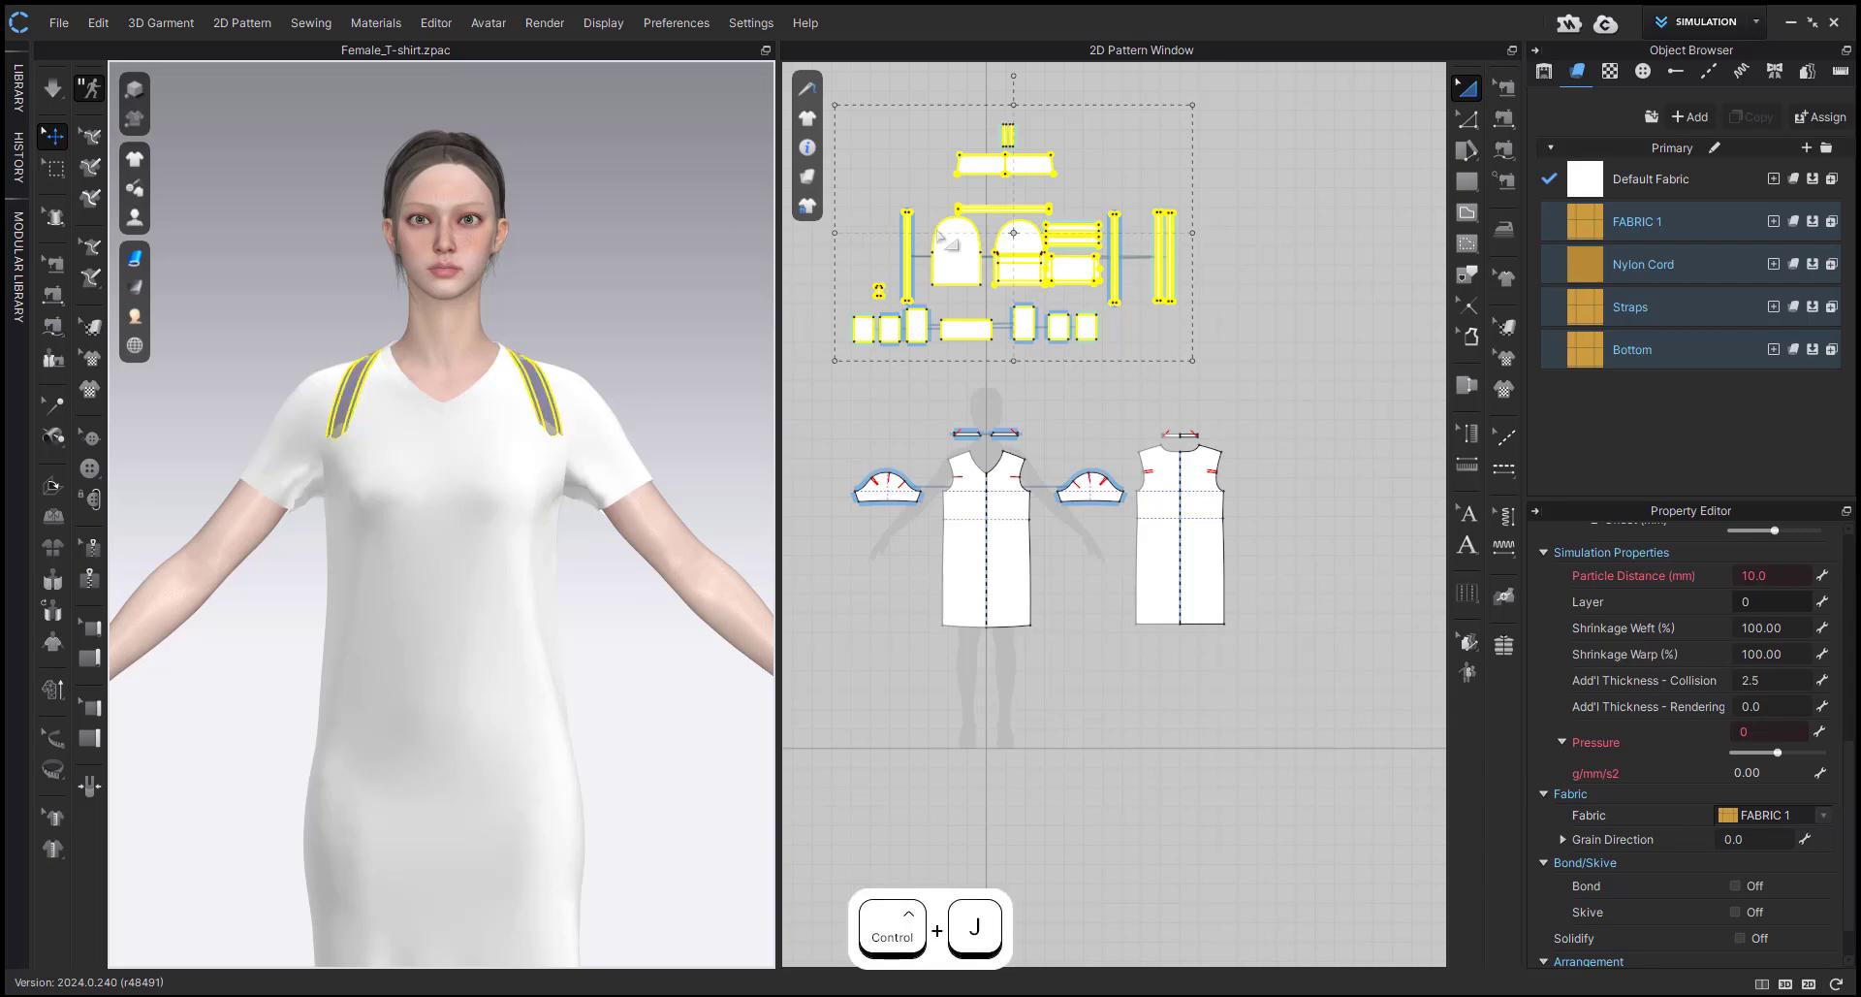
click(644, 305)
Set Shrinkage Weft and Shrinkage Warp to 80 for all the dress patterns.
drag(824, 396, 1257, 713)
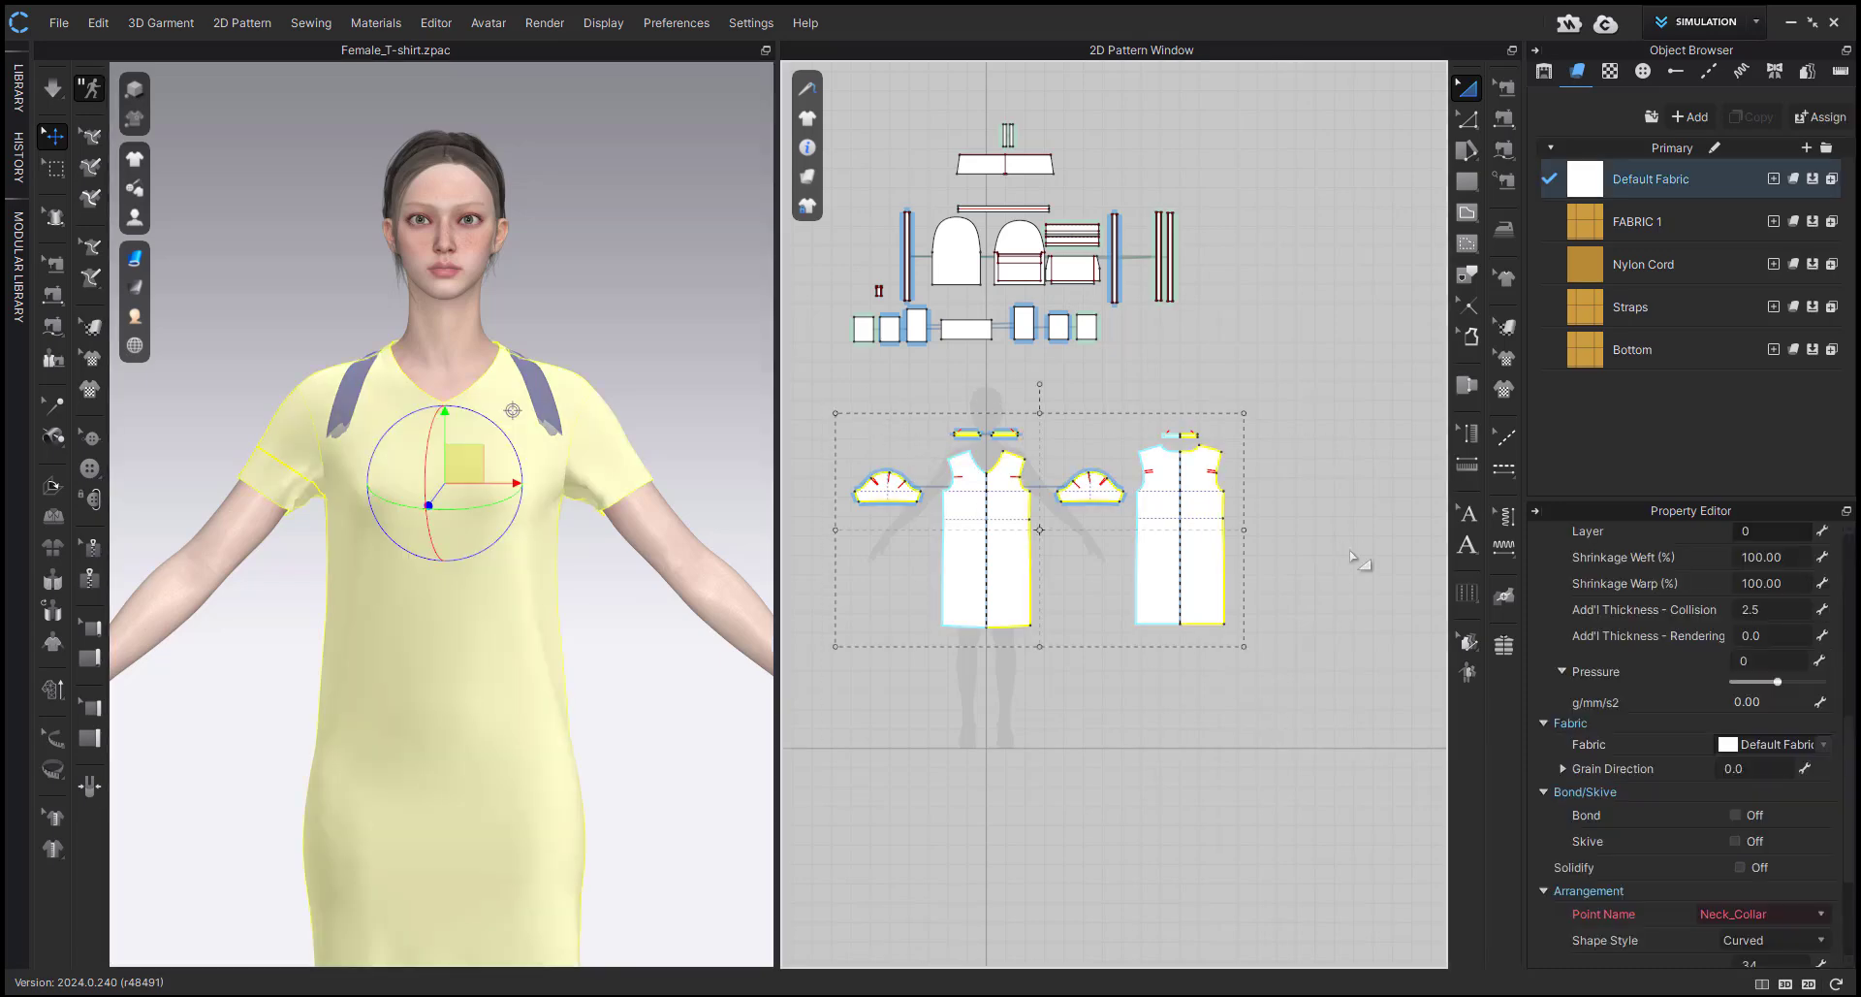
click(1791, 556)
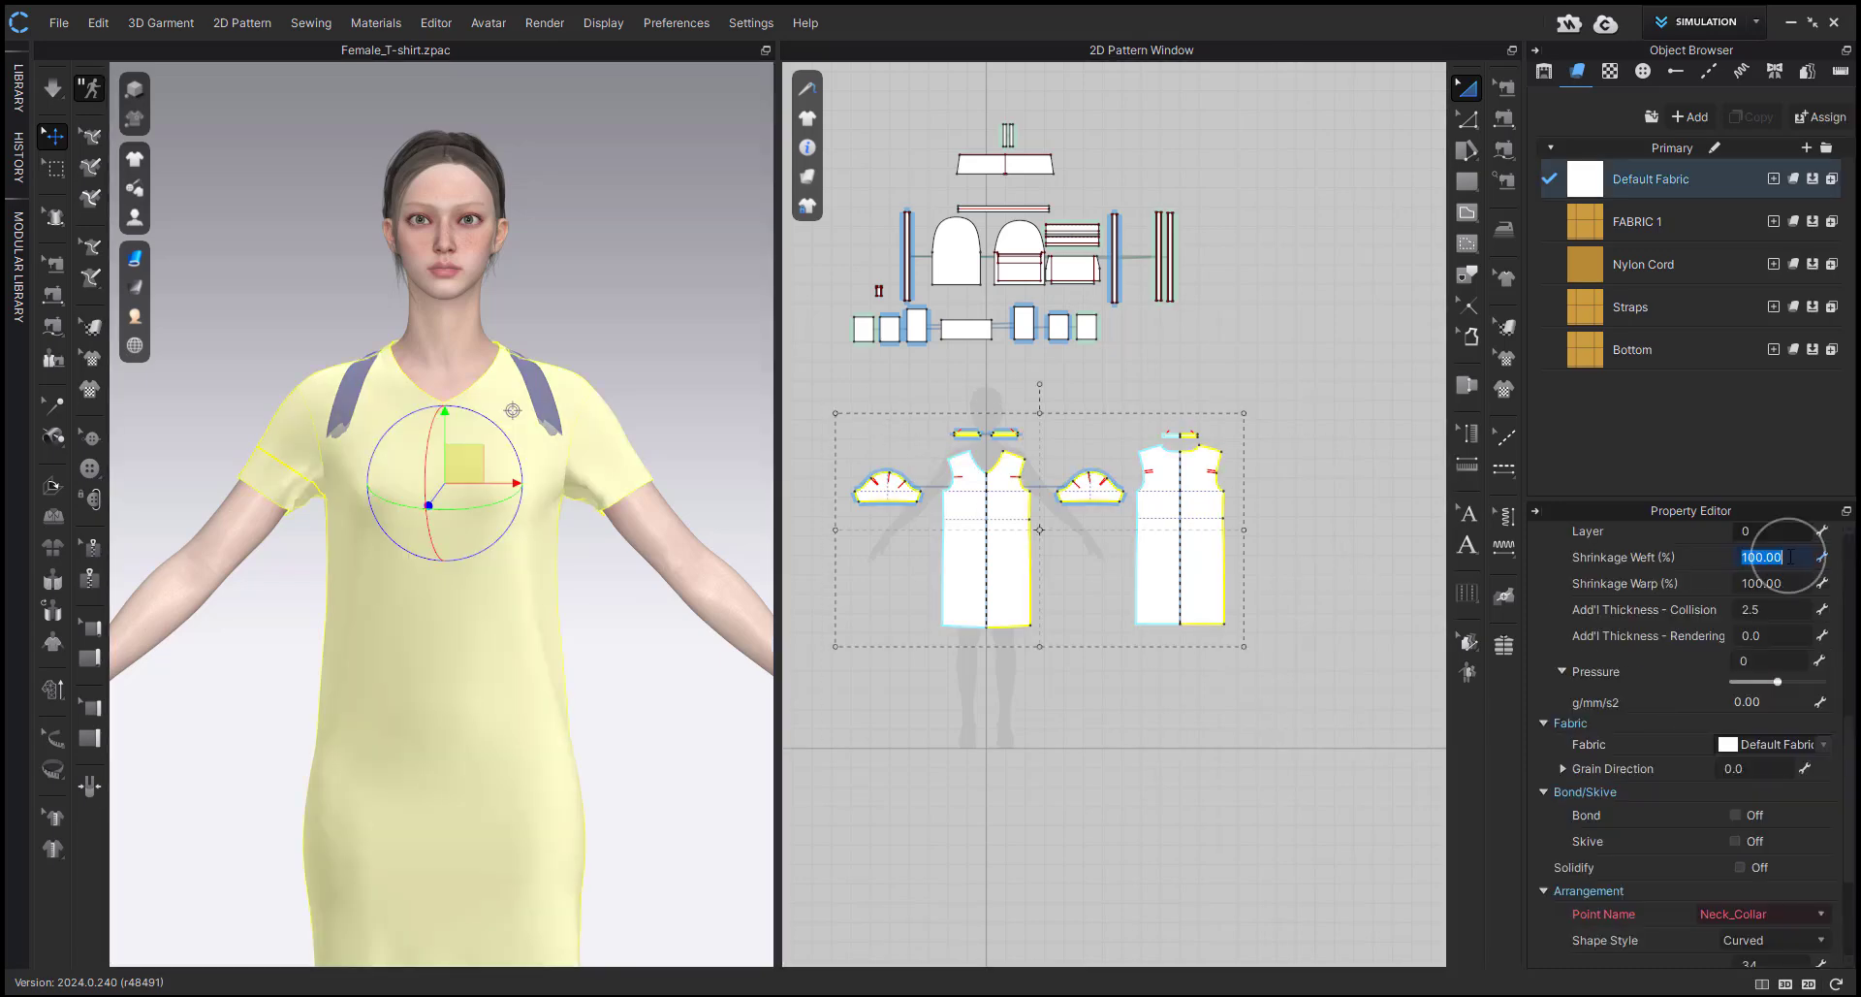
text(80)
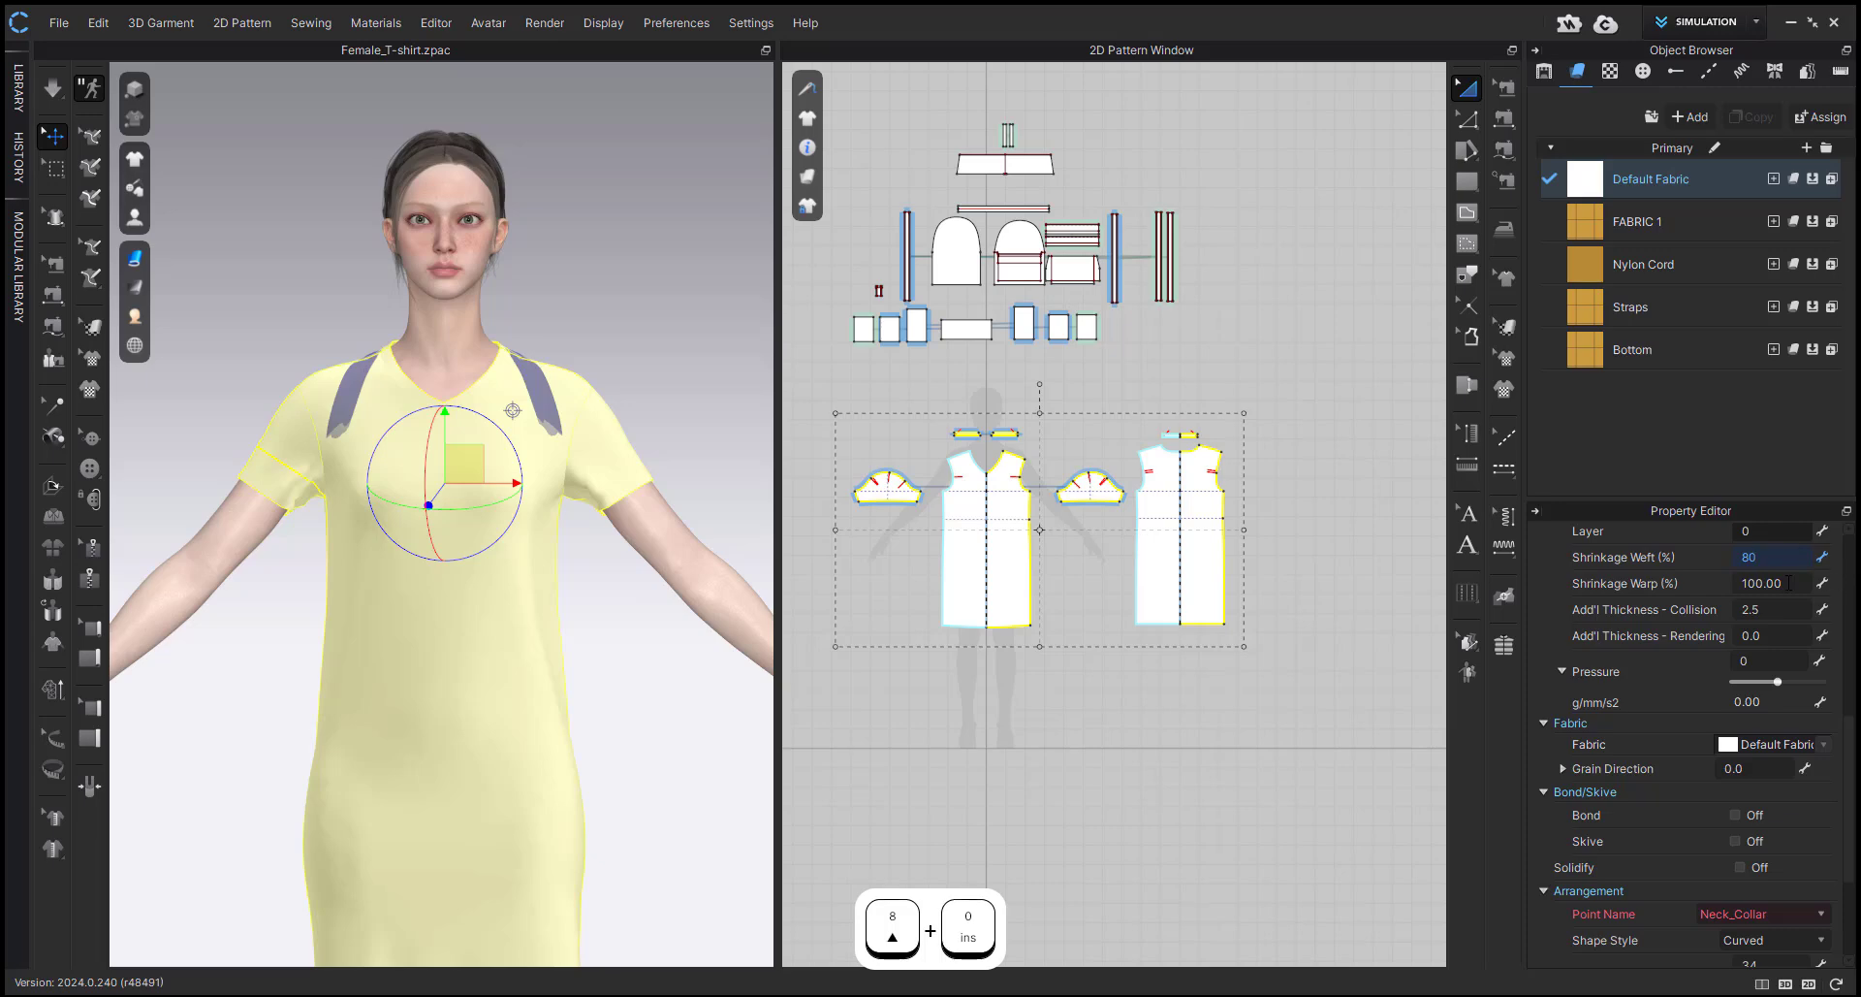
click(1786, 583)
text(80)
key(Return)
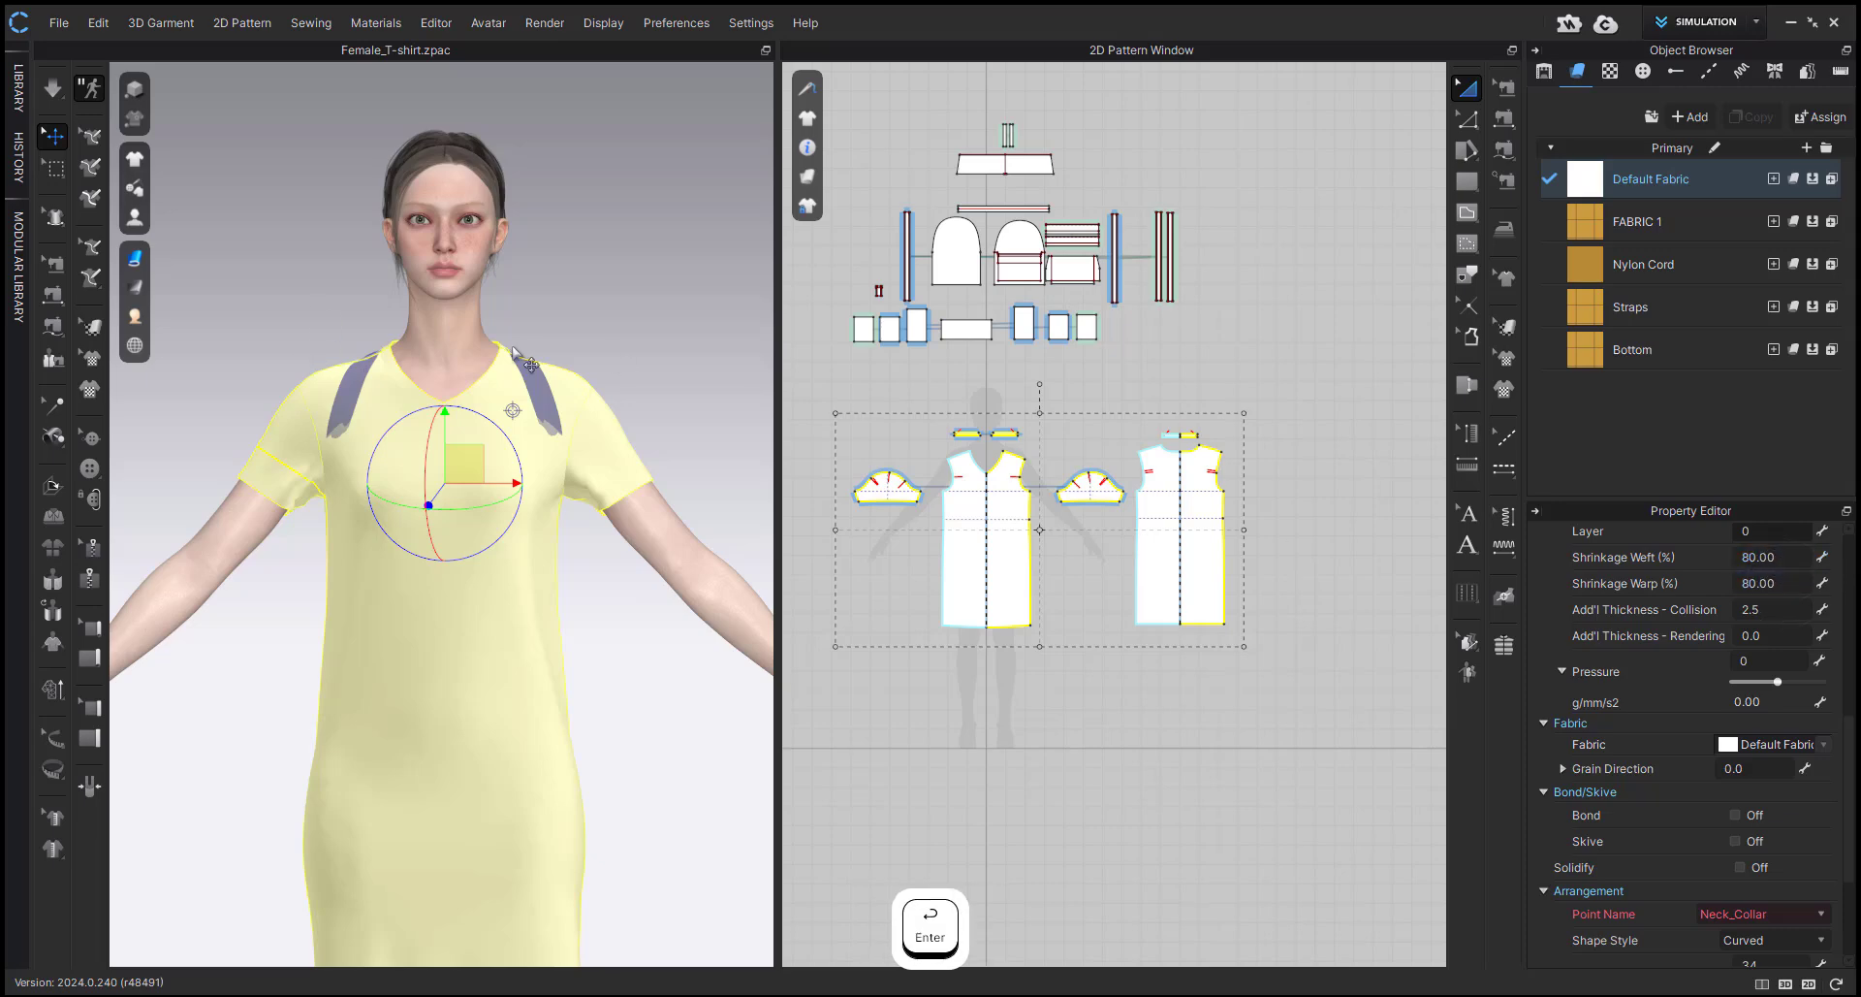
Set the avatar's Skin Offset to 0 mm.
click(441, 342)
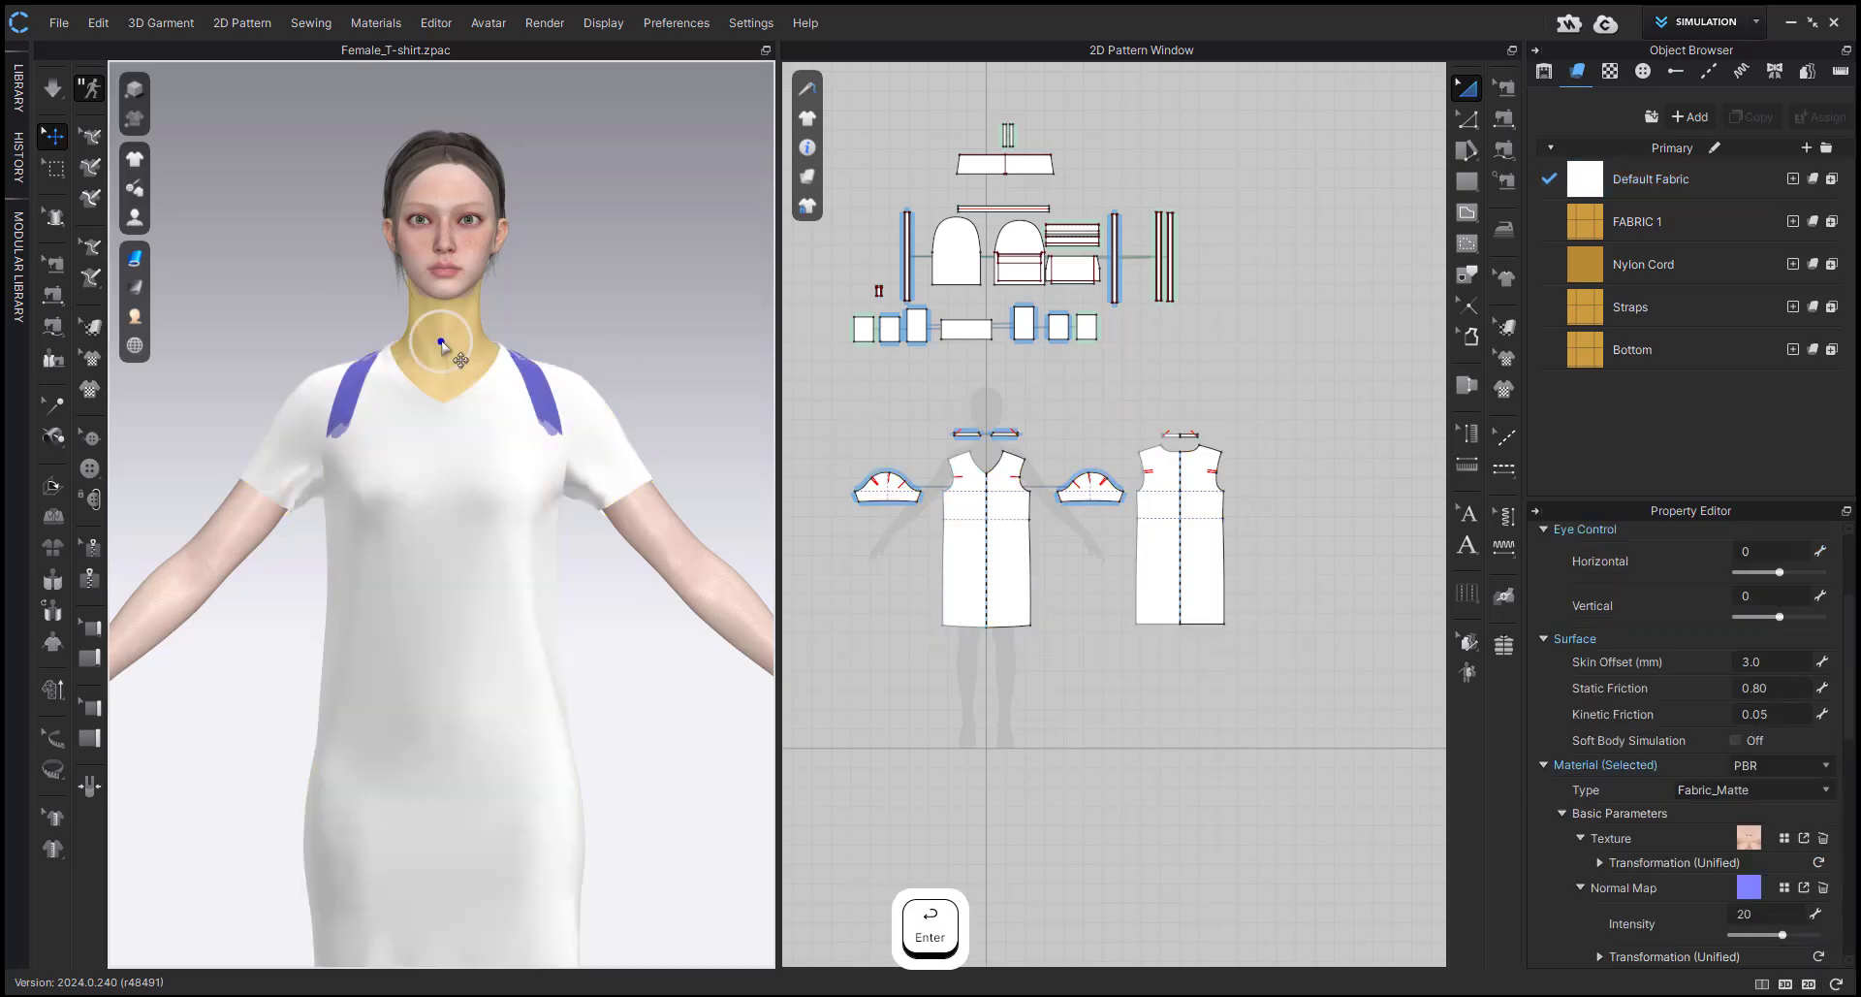
click(1792, 659)
text(0)
Simulate the shrunken dress so it hugs the avatar's body beneath the backpack straps, and stop the simulation.
key(space)
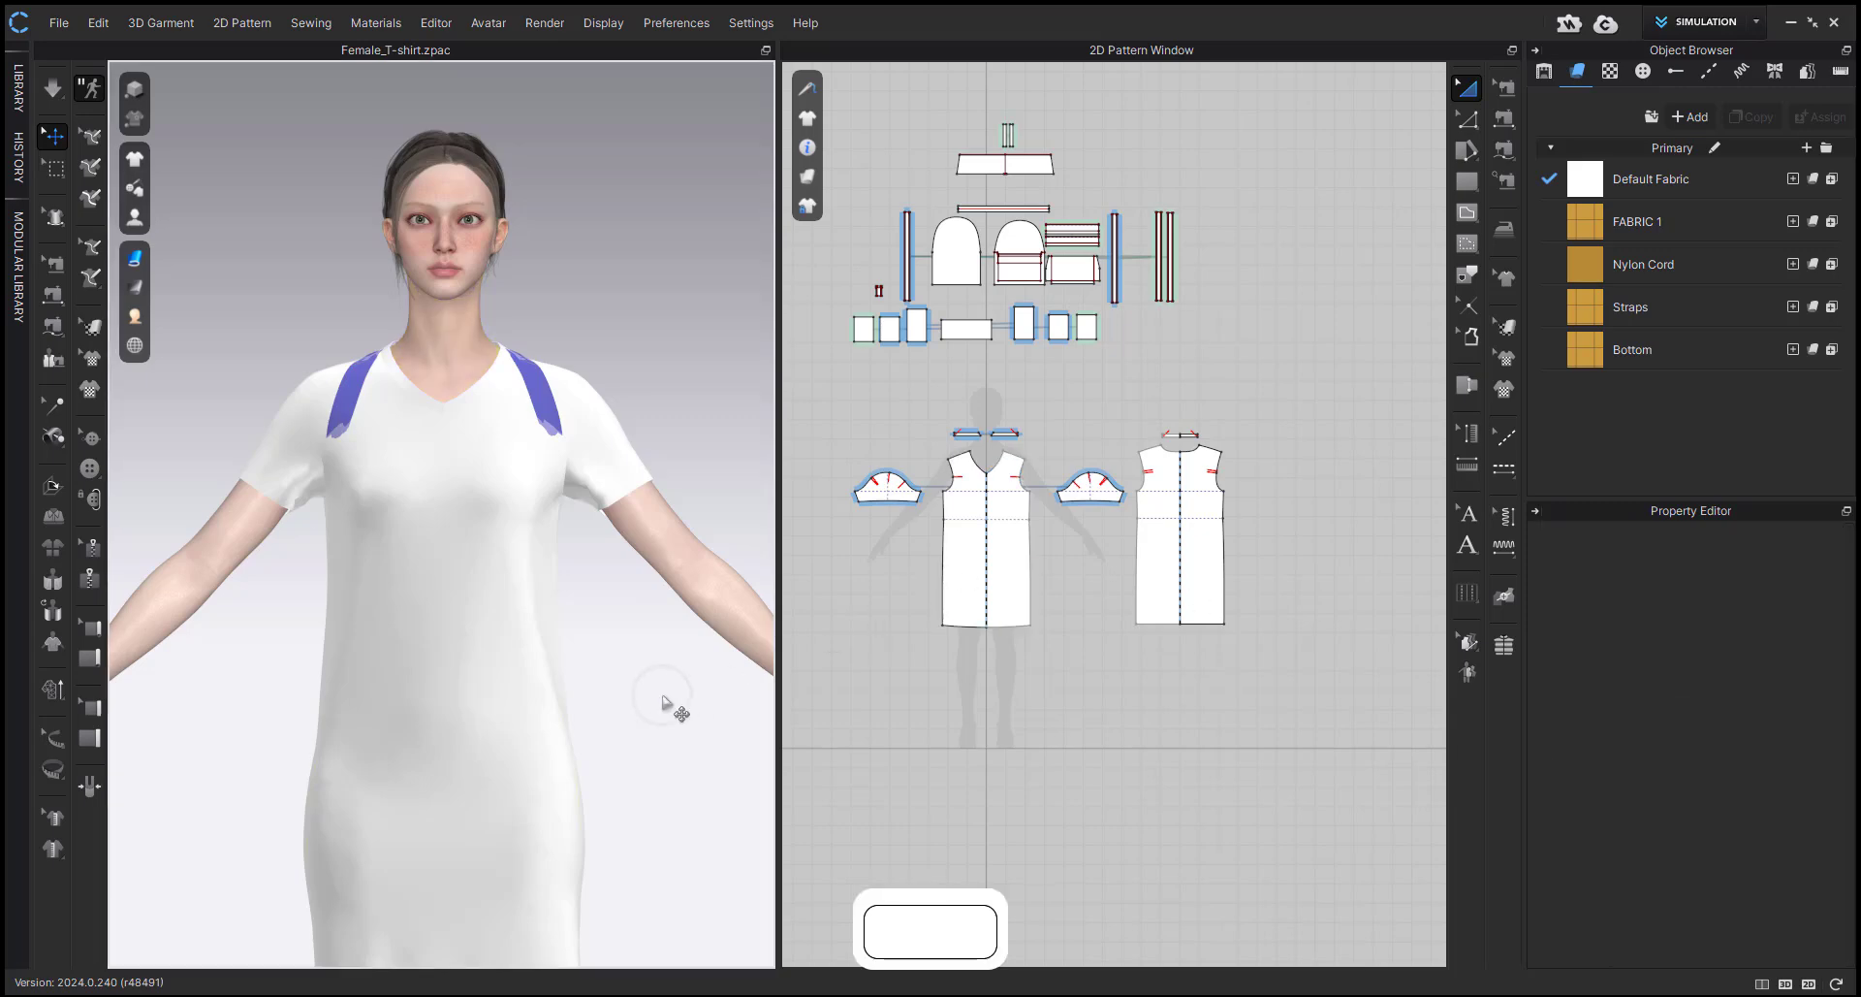
scroll(665, 707, up, 3)
click(574, 460)
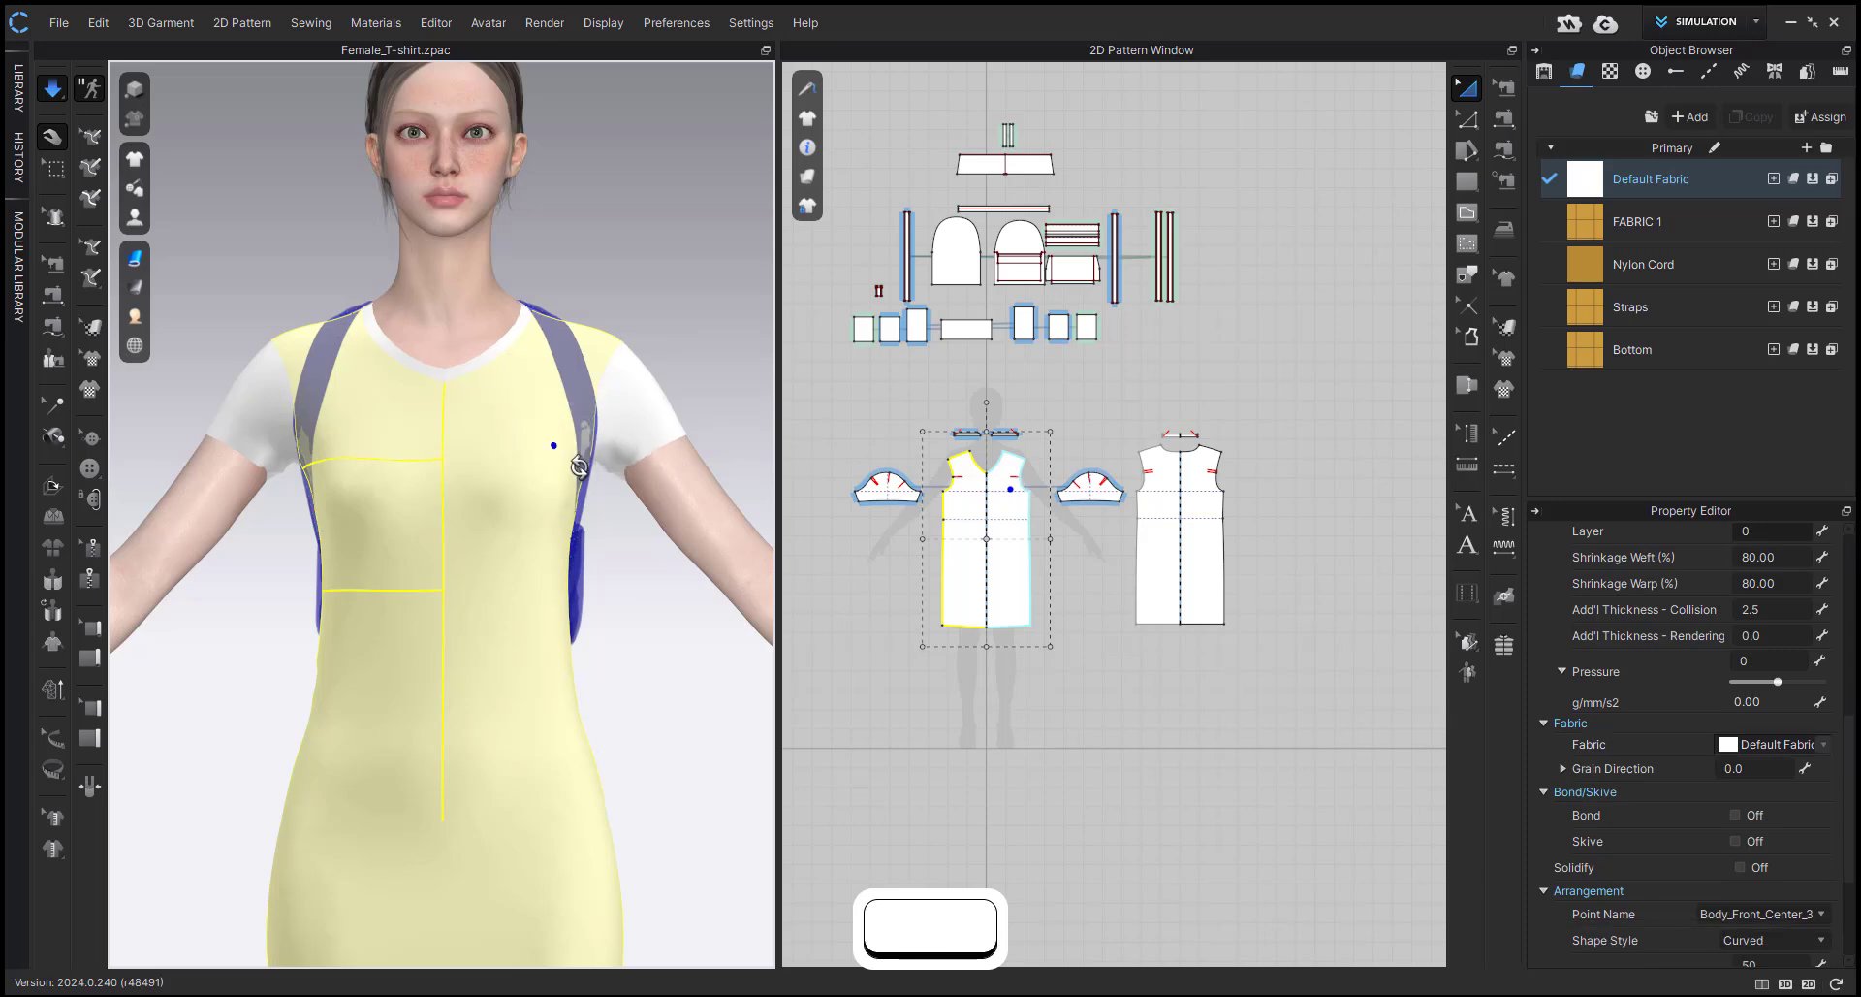
right_drag(552, 444, 532, 507)
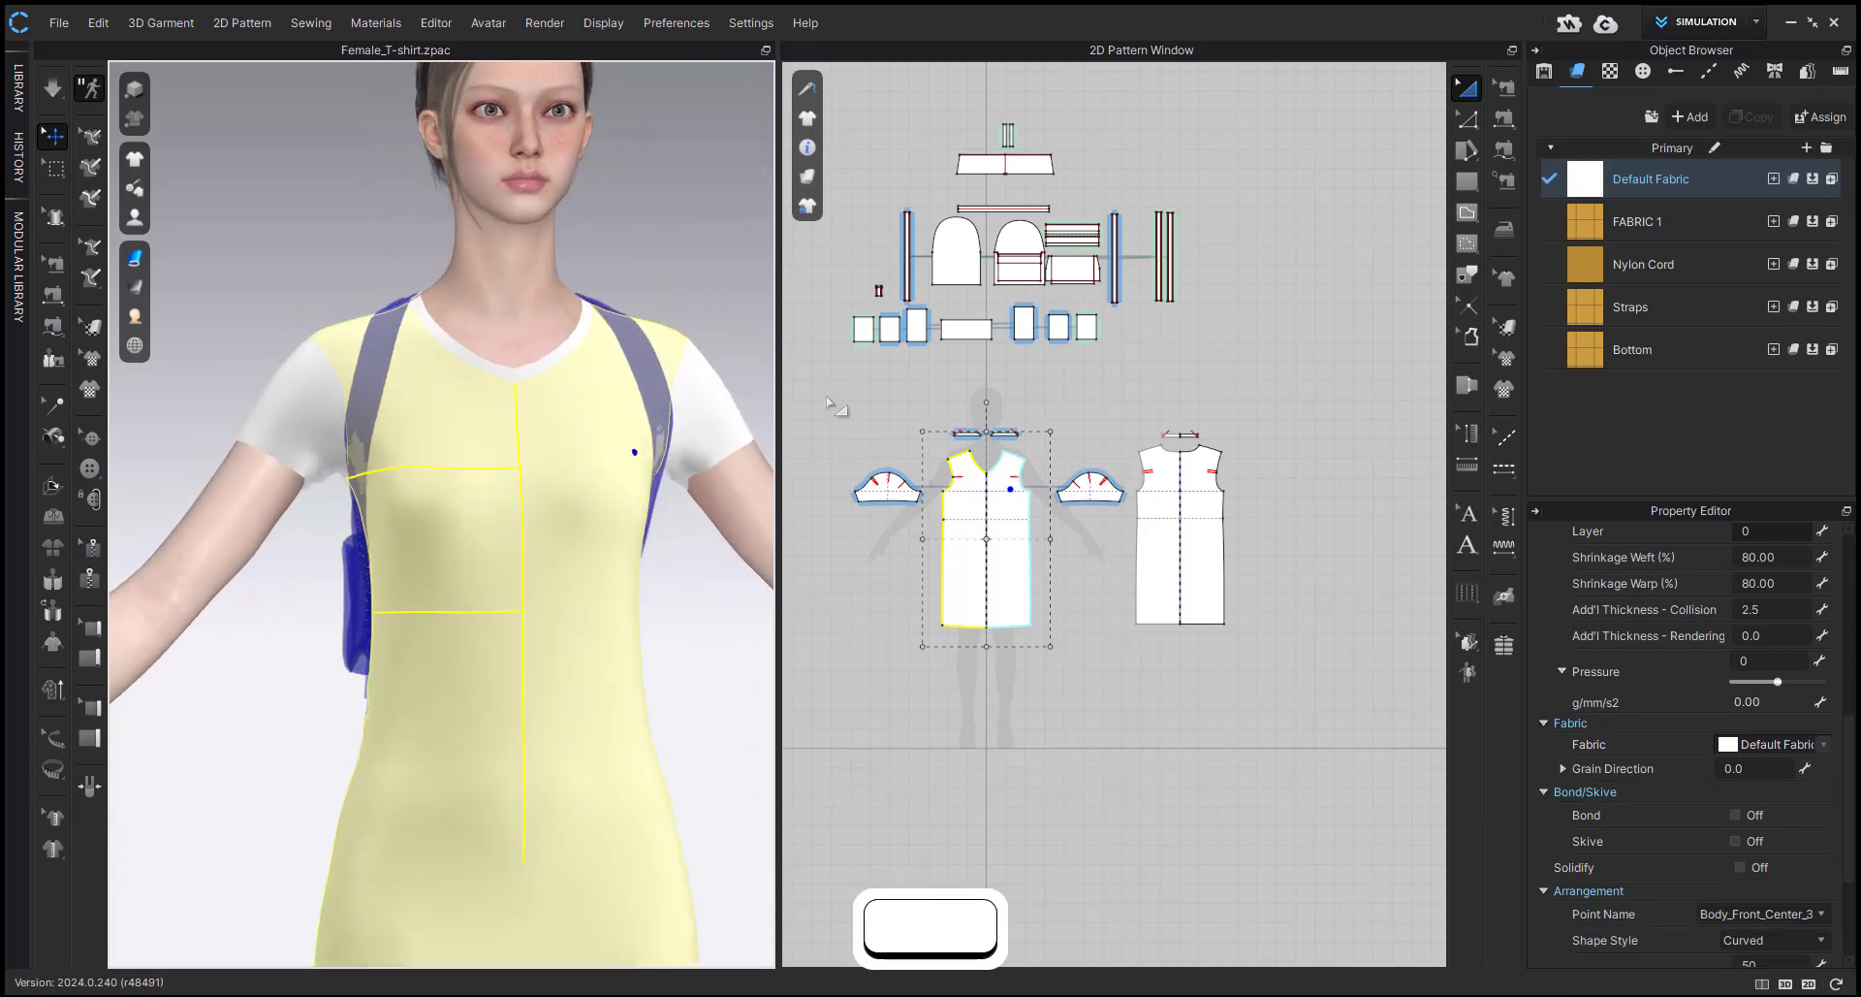
Select all the backpack patterns in the 2D Pattern Window and activate them again.
drag(827, 399, 1410, 757)
middle_drag(1159, 253, 1228, 306)
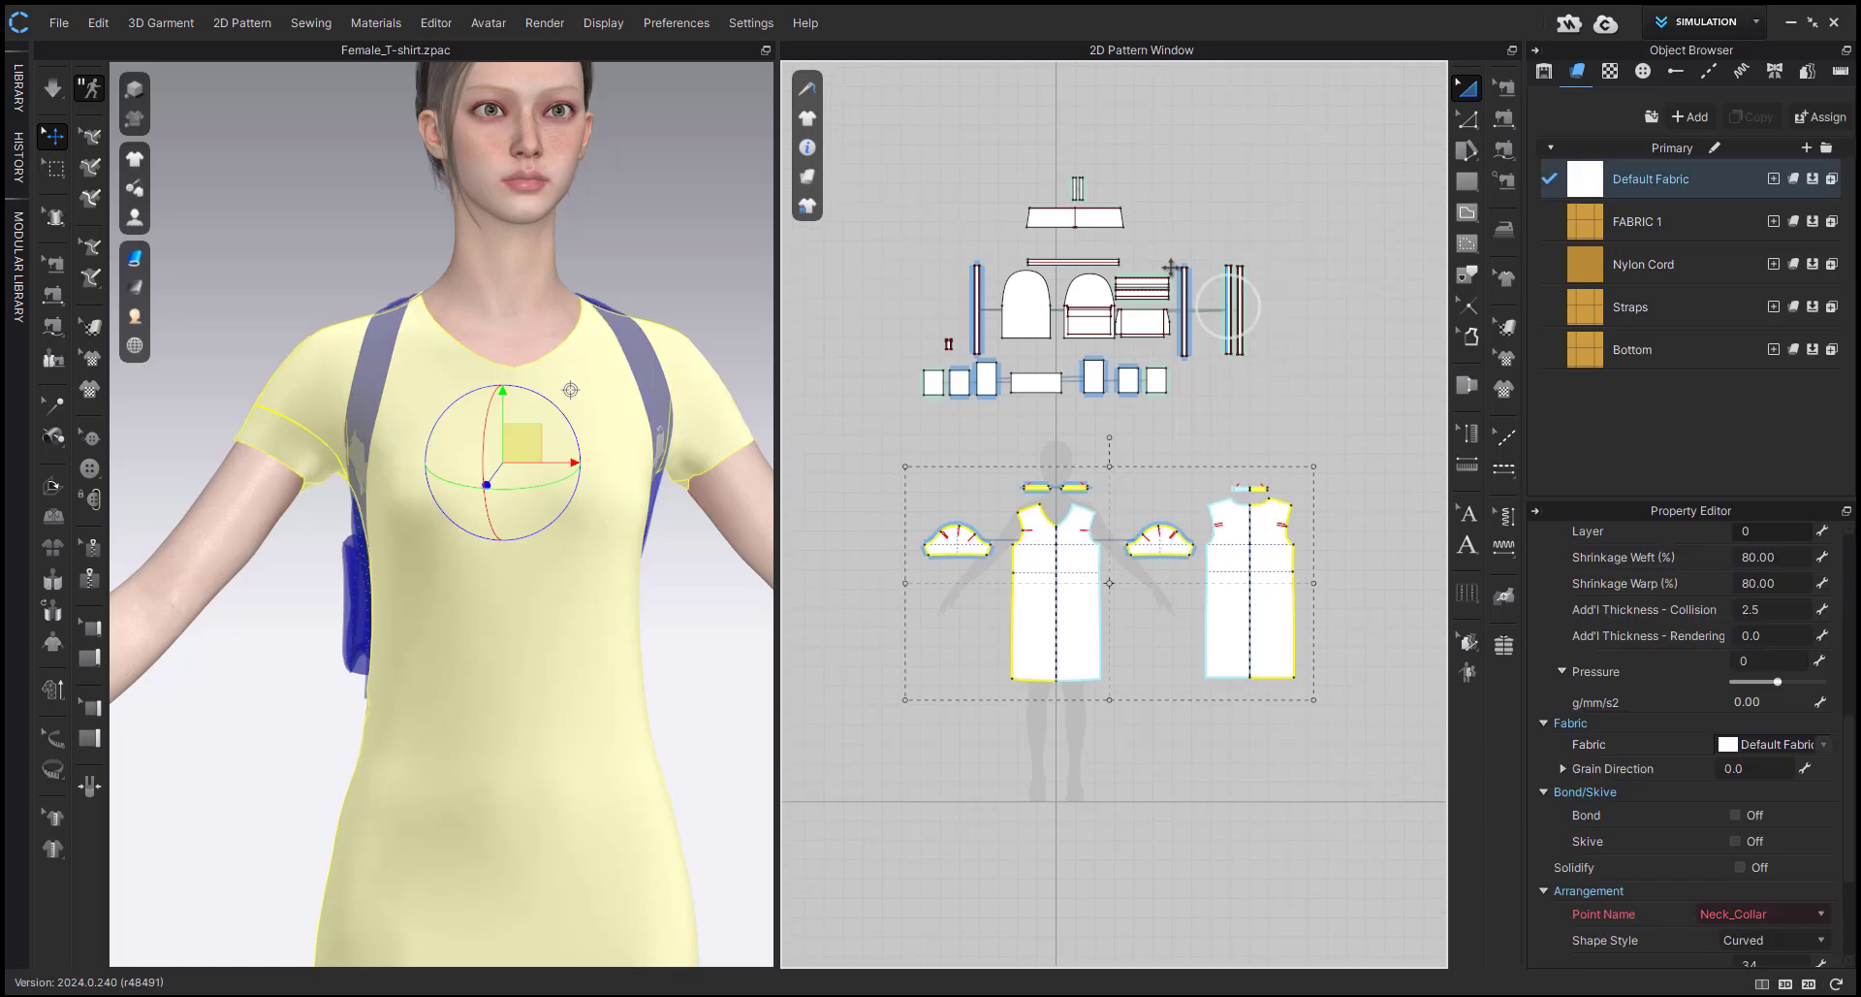
drag(878, 155, 1320, 428)
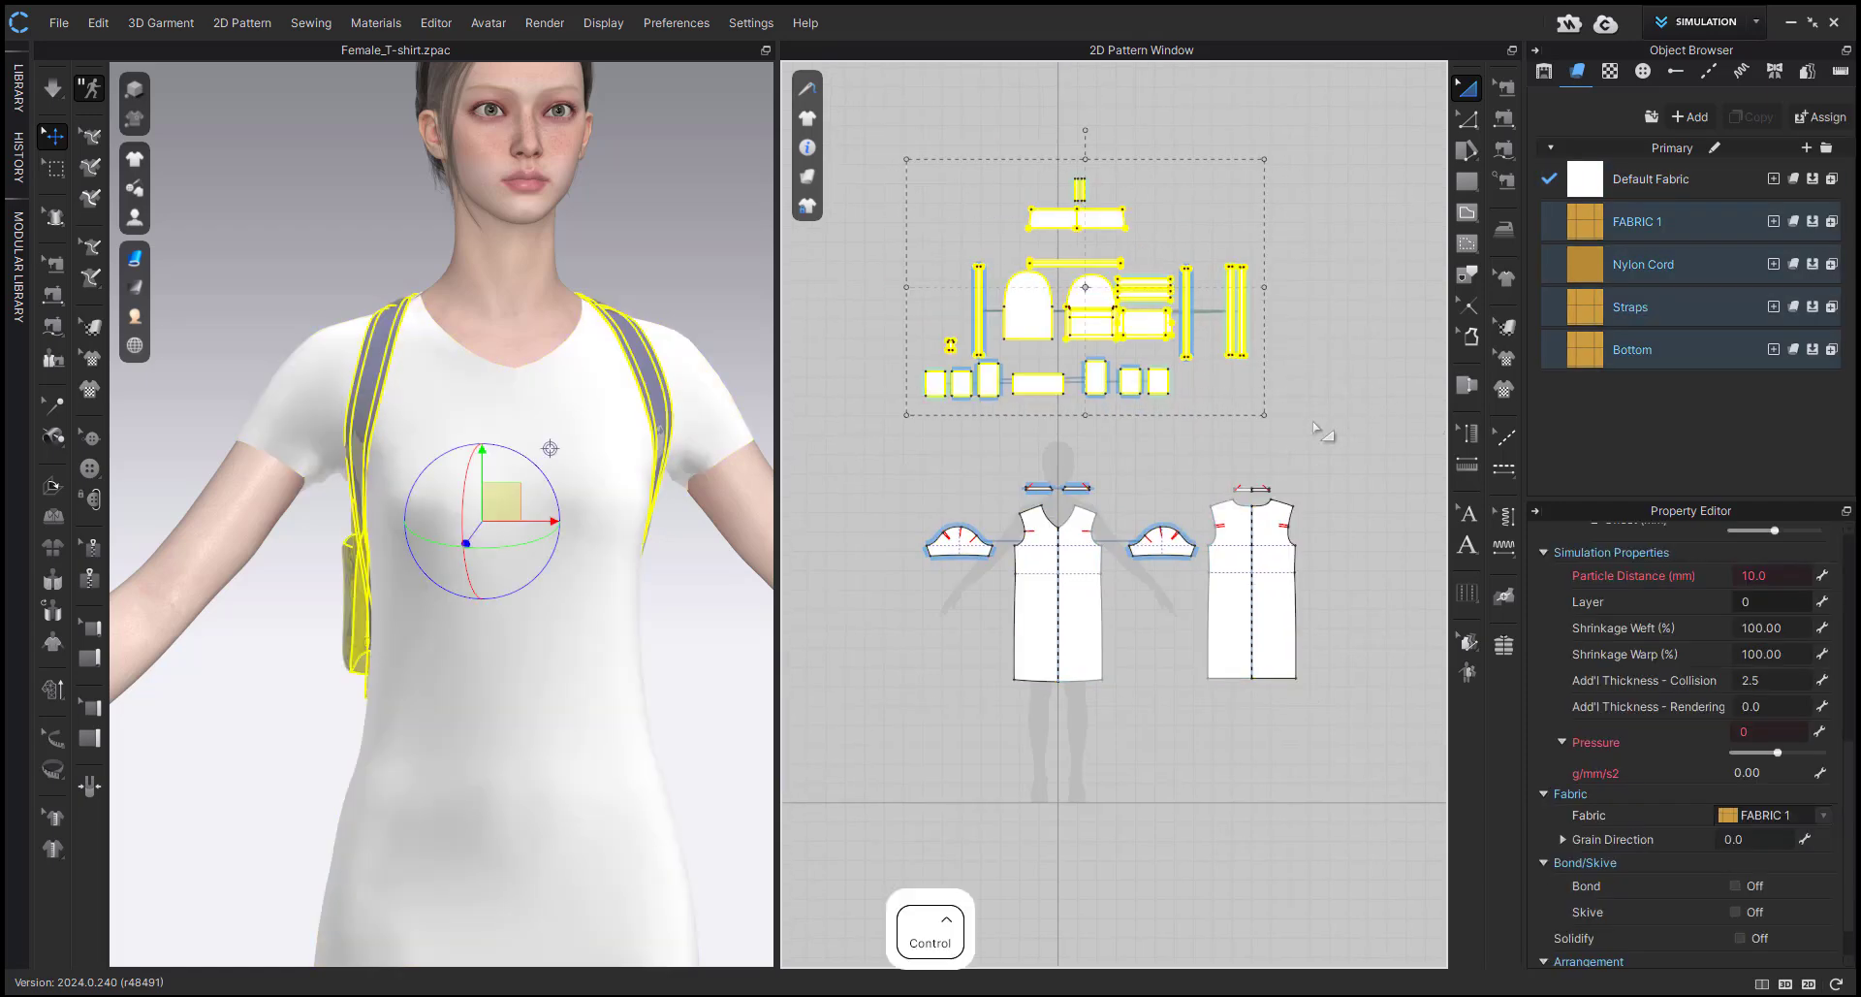
key(ctrl+j)
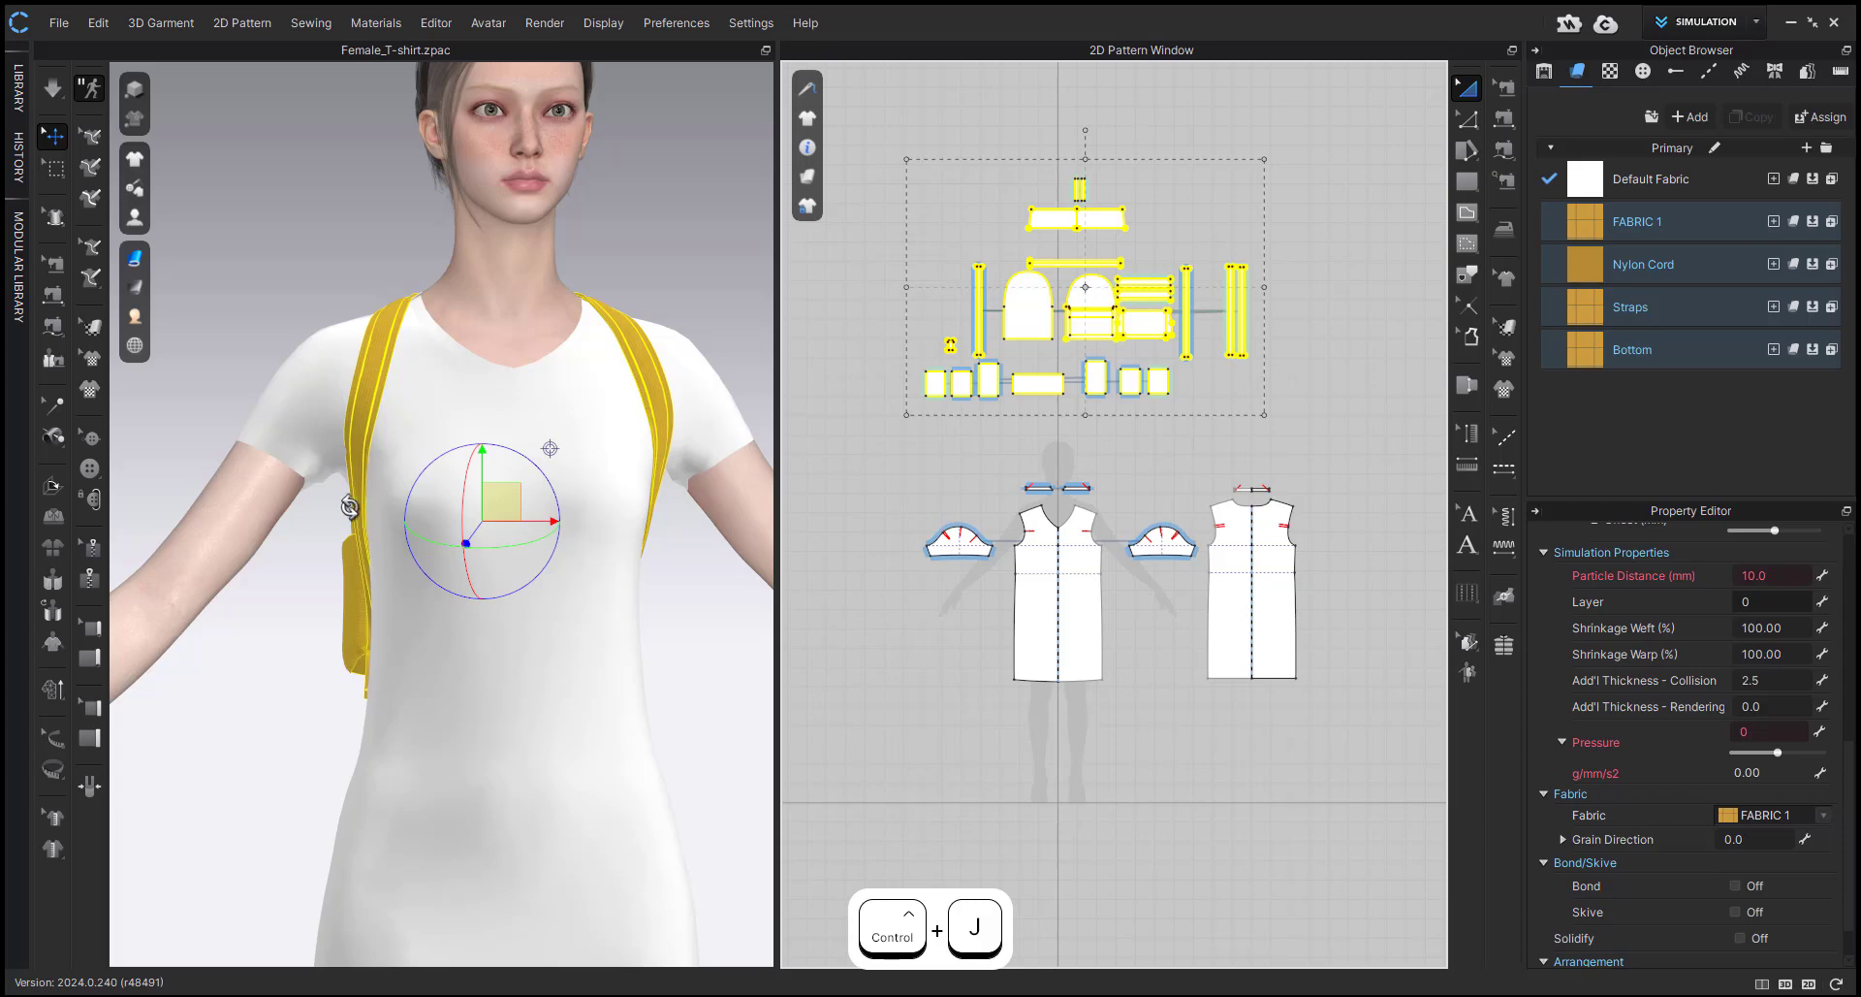
Simulate the backpack over the dress, pulling its back and lower panels into place on the avatar, and stop the simulation.
right_drag(349, 506, 543, 495)
click(358, 282)
key(space)
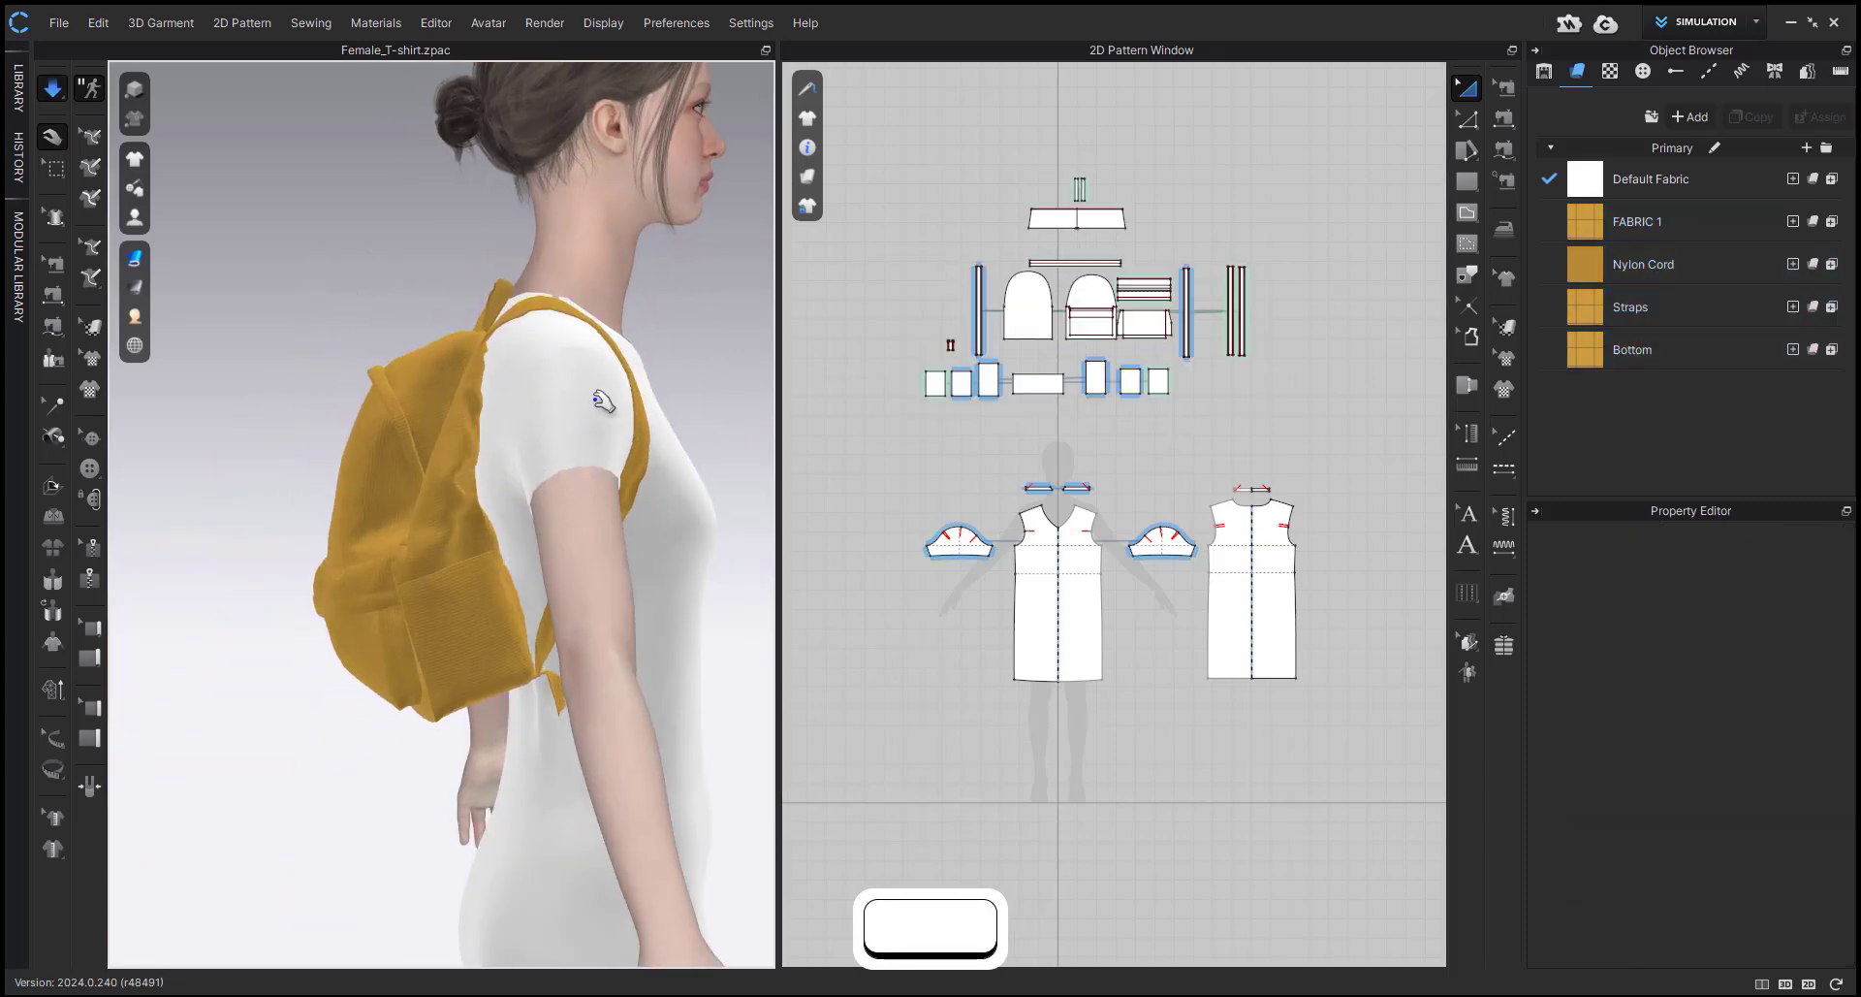
click(485, 631)
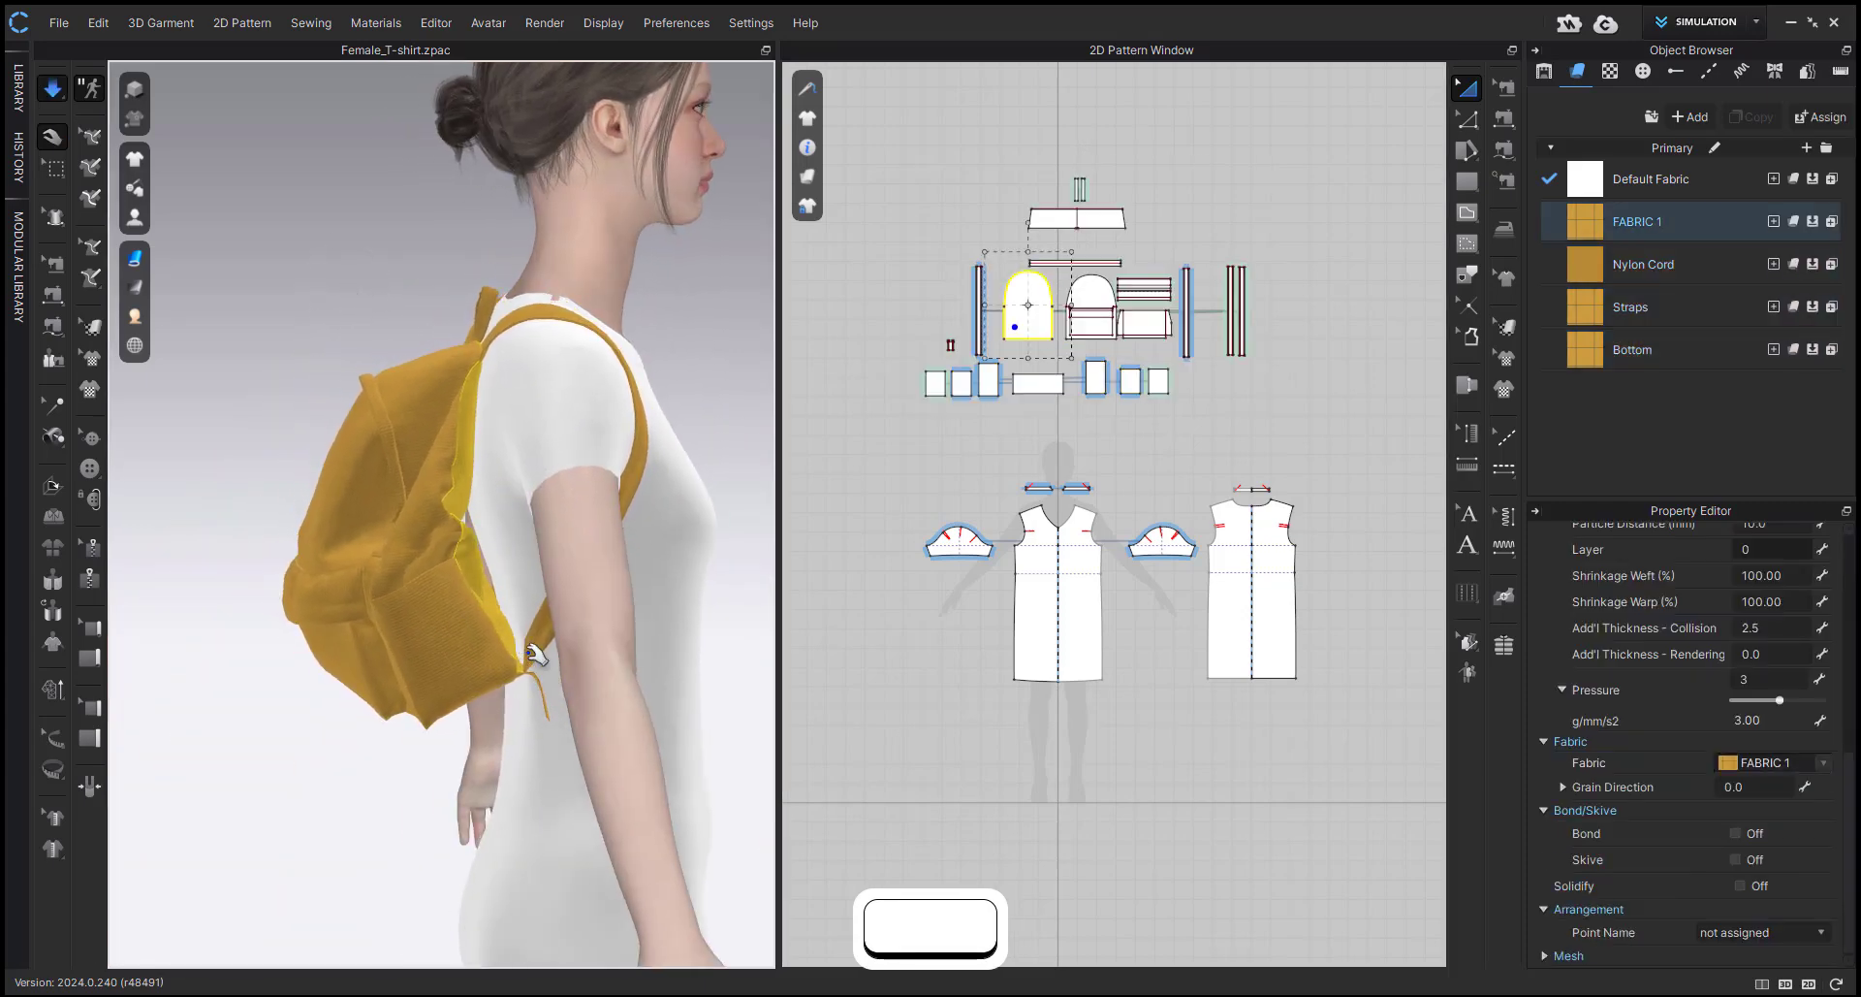
right_drag(531, 654, 630, 645)
click(298, 655)
right_drag(422, 759, 557, 617)
key(space)
Set the avatar's Skin Offset to 2 mm and simulate the garments briefly.
click(444, 286)
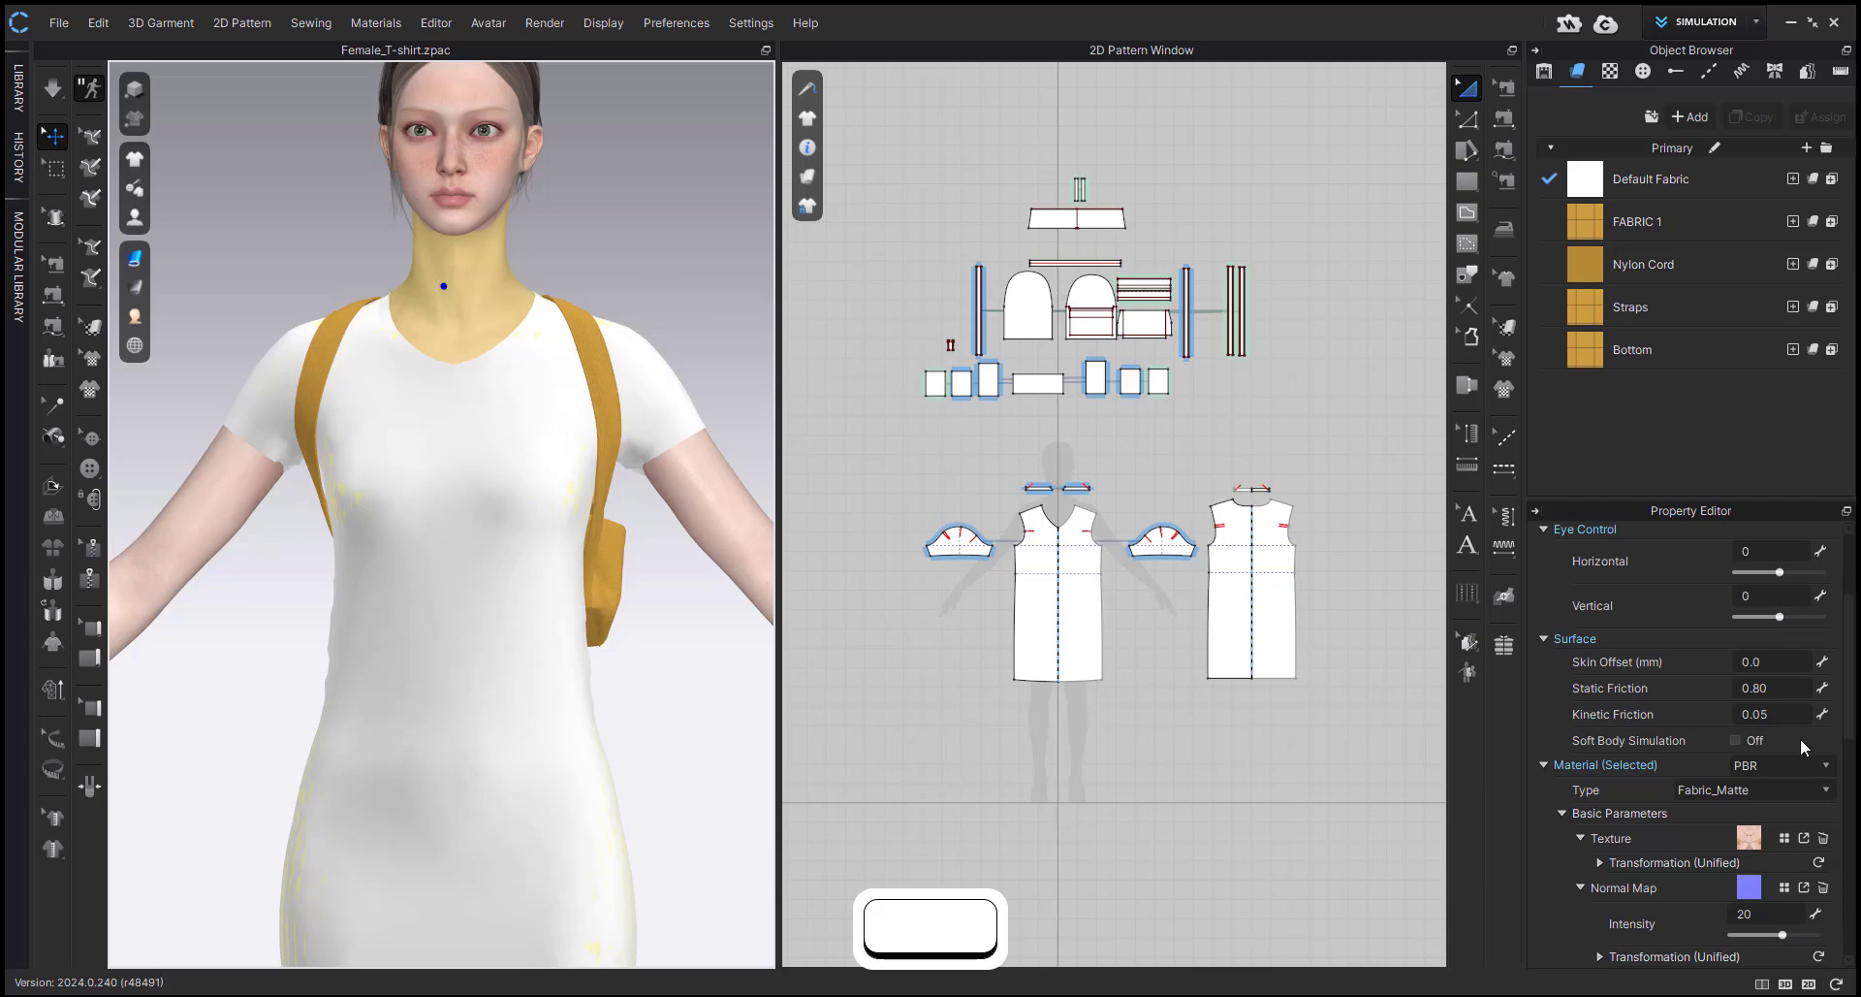
scroll(1797, 729, up, 1)
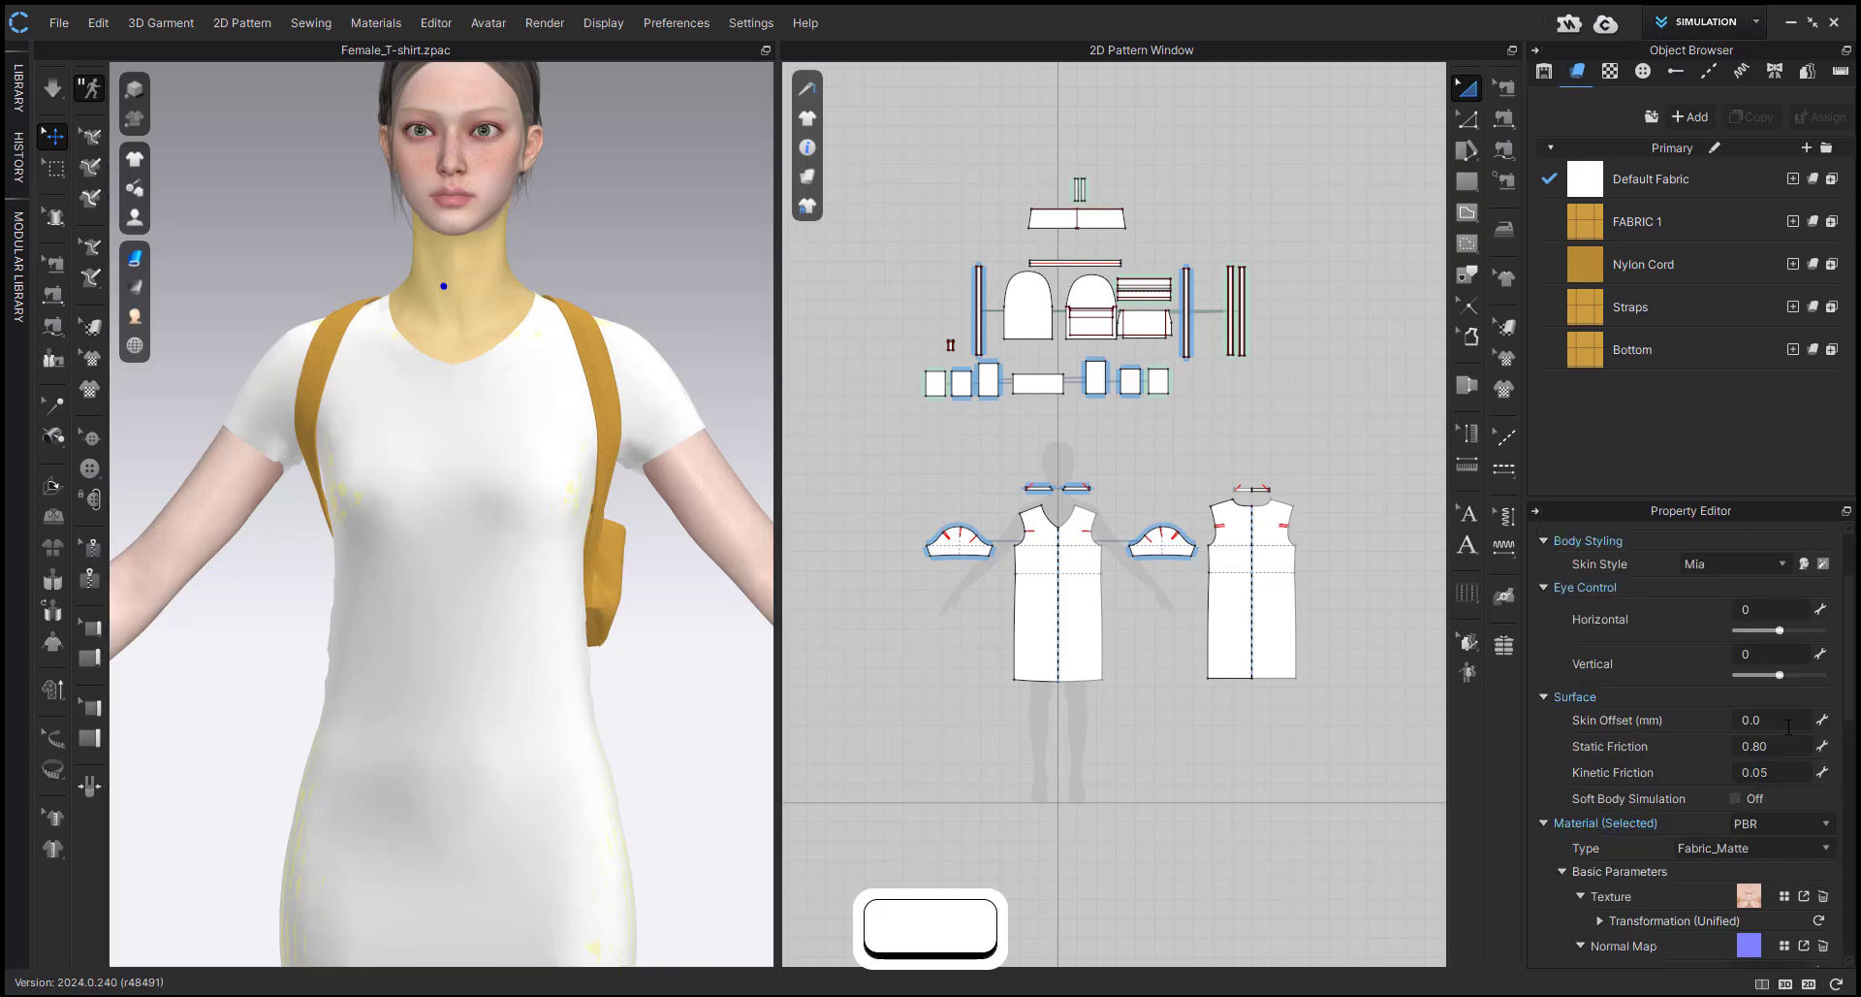
text(2)
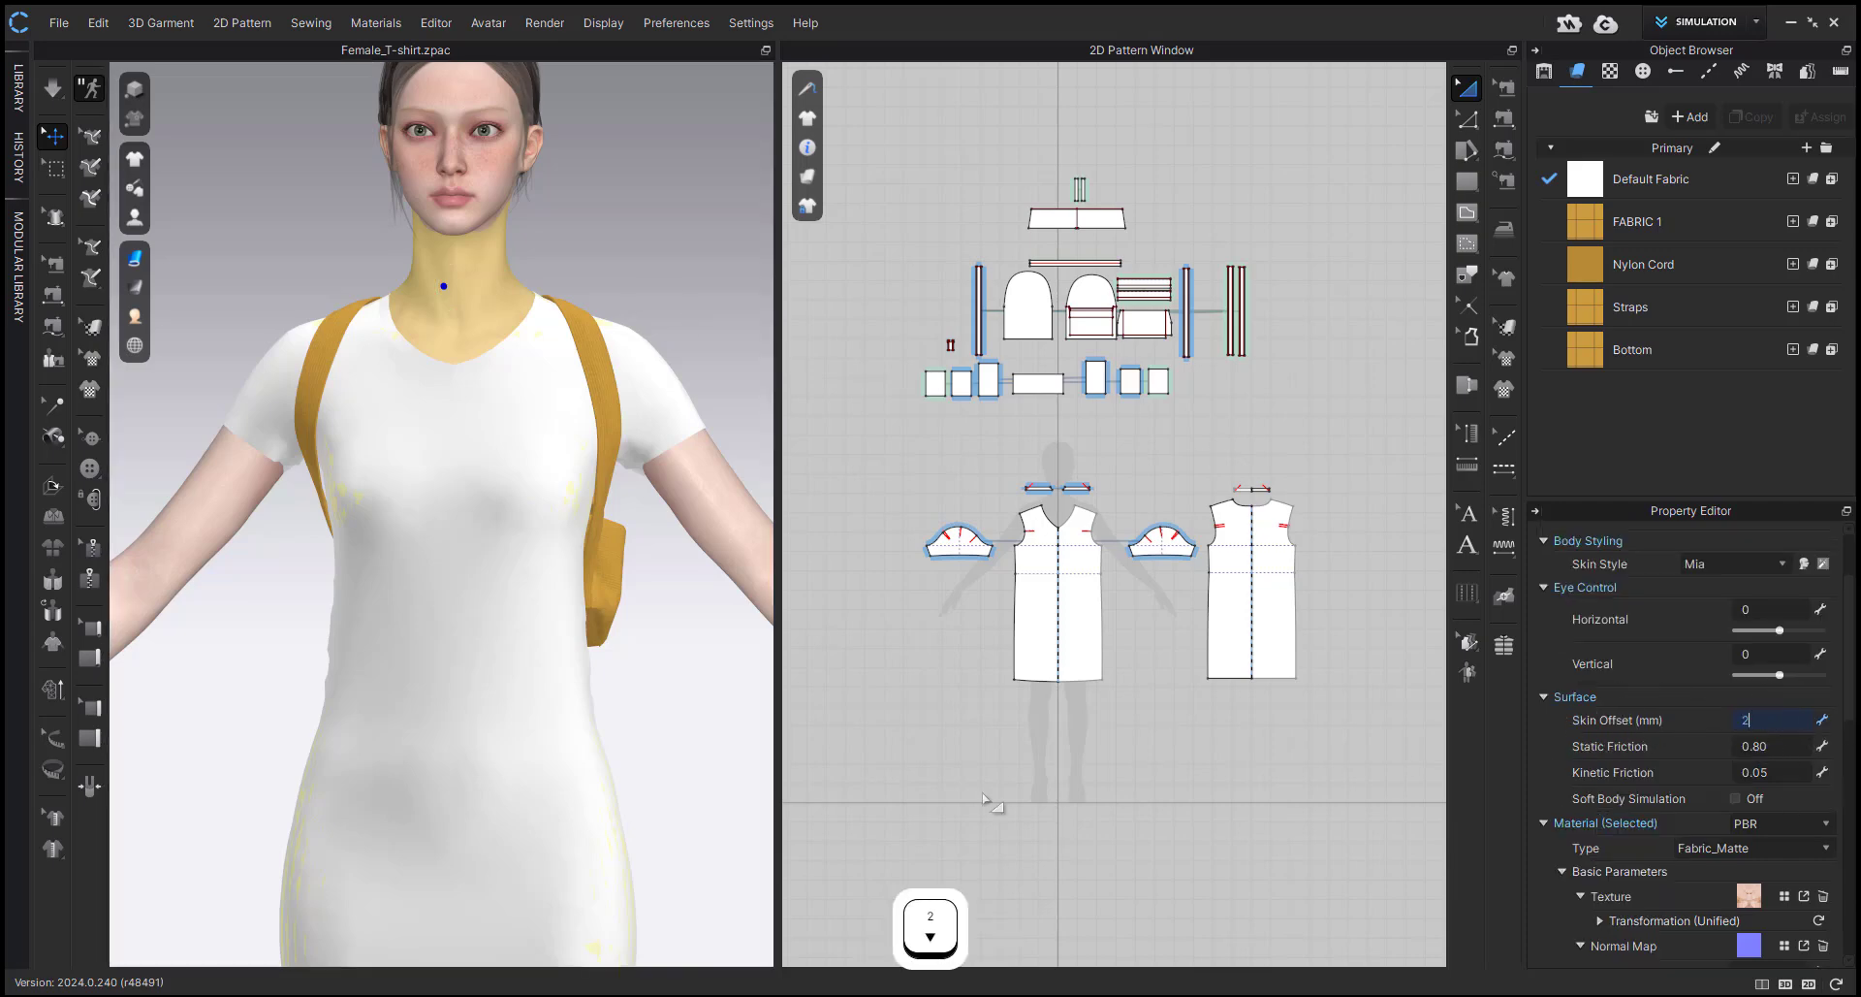
click(1043, 732)
scroll(608, 664, down, 1)
mouse_move(579, 545)
right_down()
mouse_move(560, 570)
mouse_move(585, 576)
right_up()
key(space)
Select all the dress patterns and set both Shrinkage Weft and Shrinkage Warp to 100%.
drag(902, 494, 1355, 771)
scroll(1765, 593, up, 1)
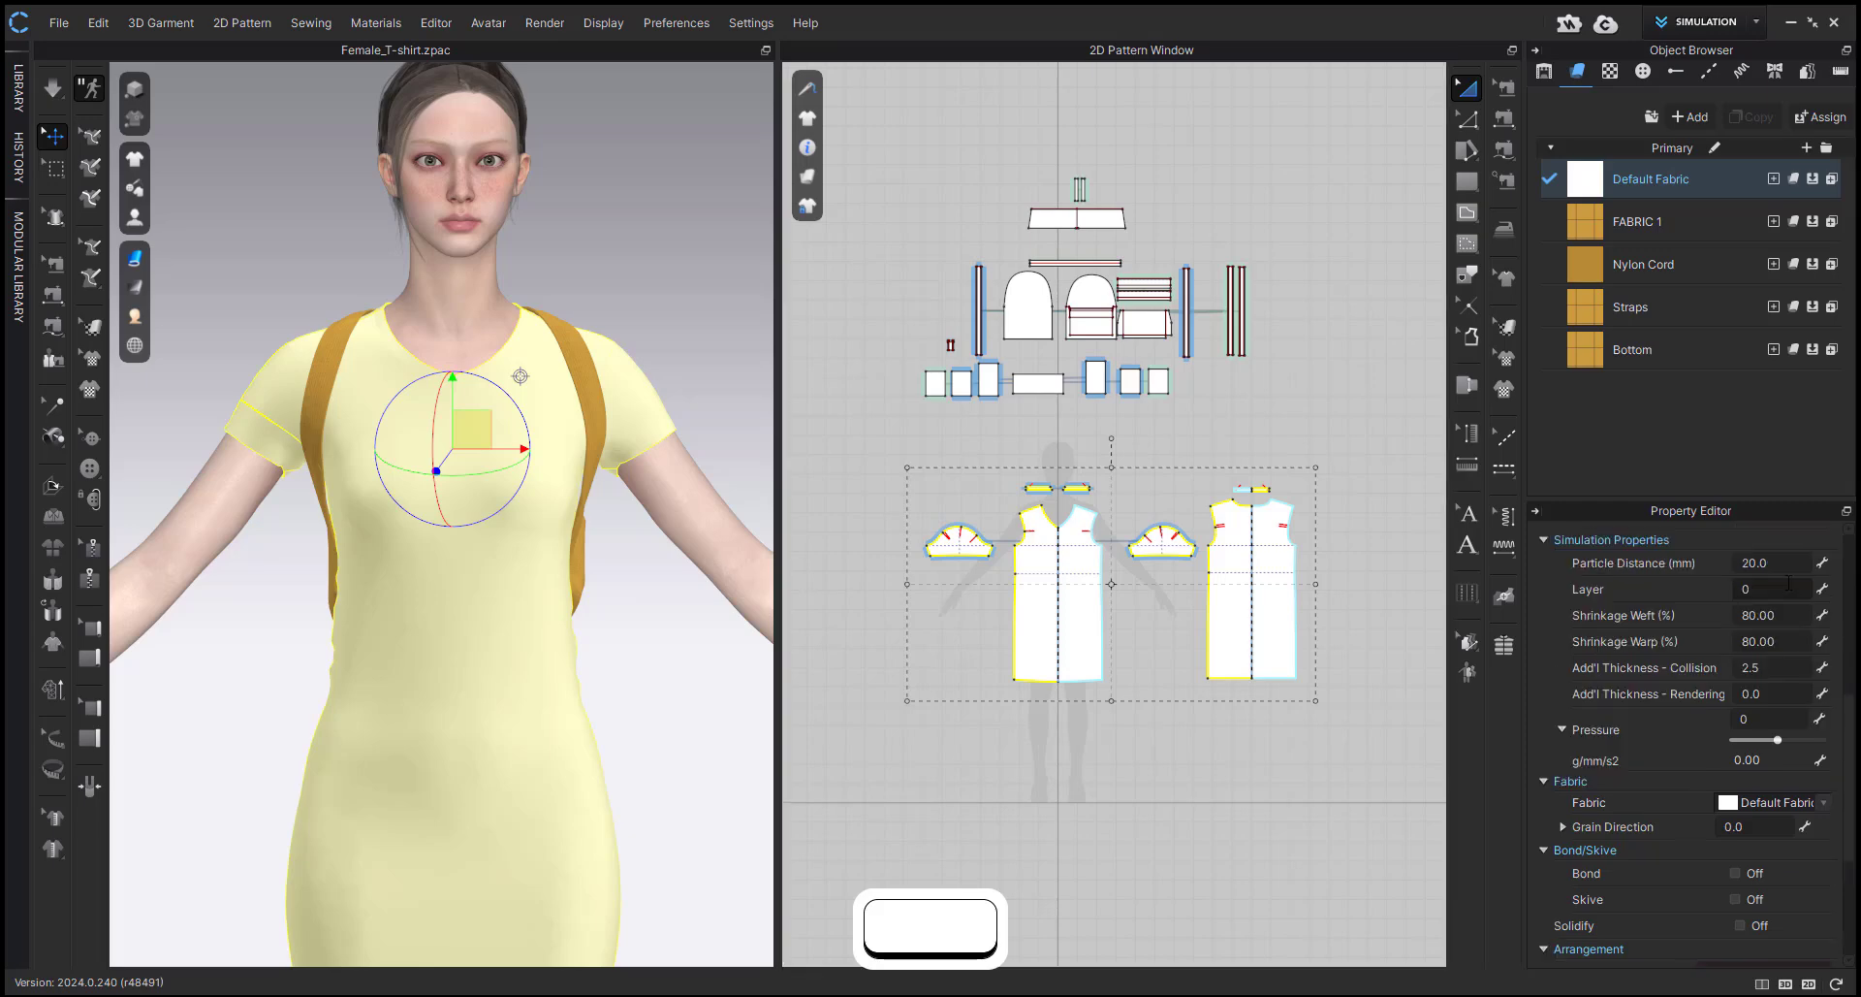
click(1770, 615)
text(10)
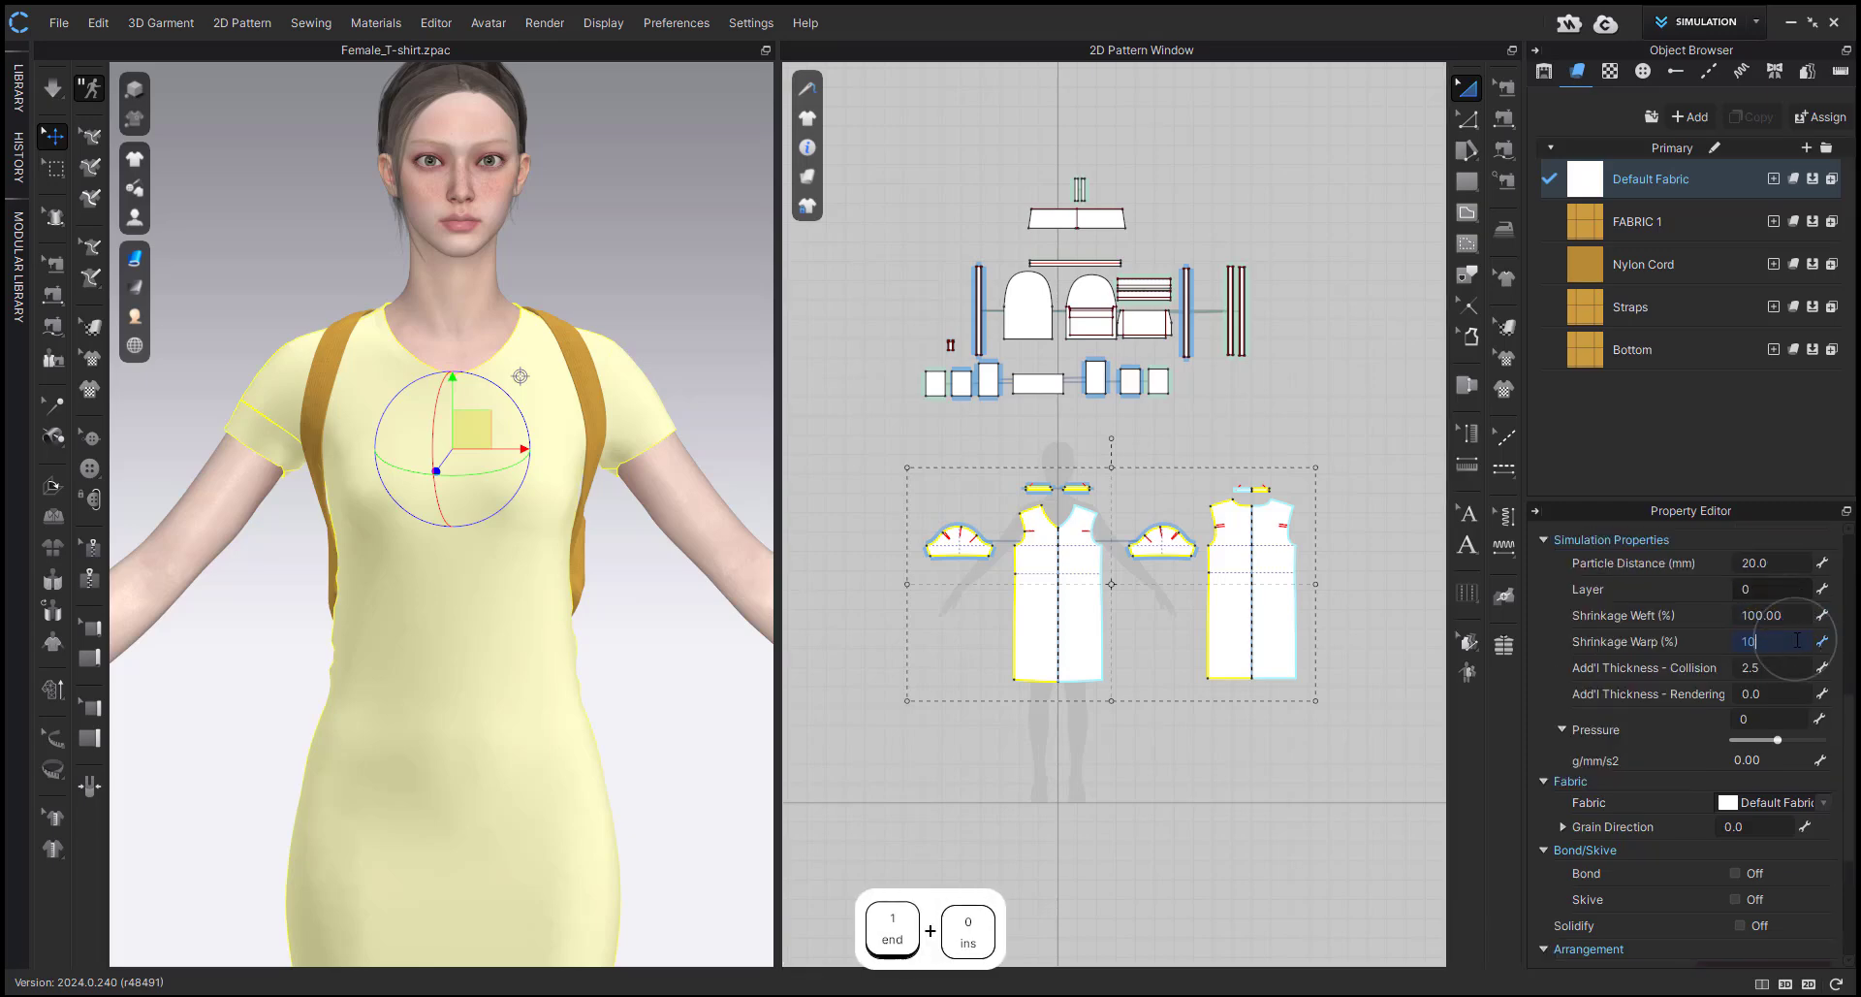
key(Return)
click(1125, 840)
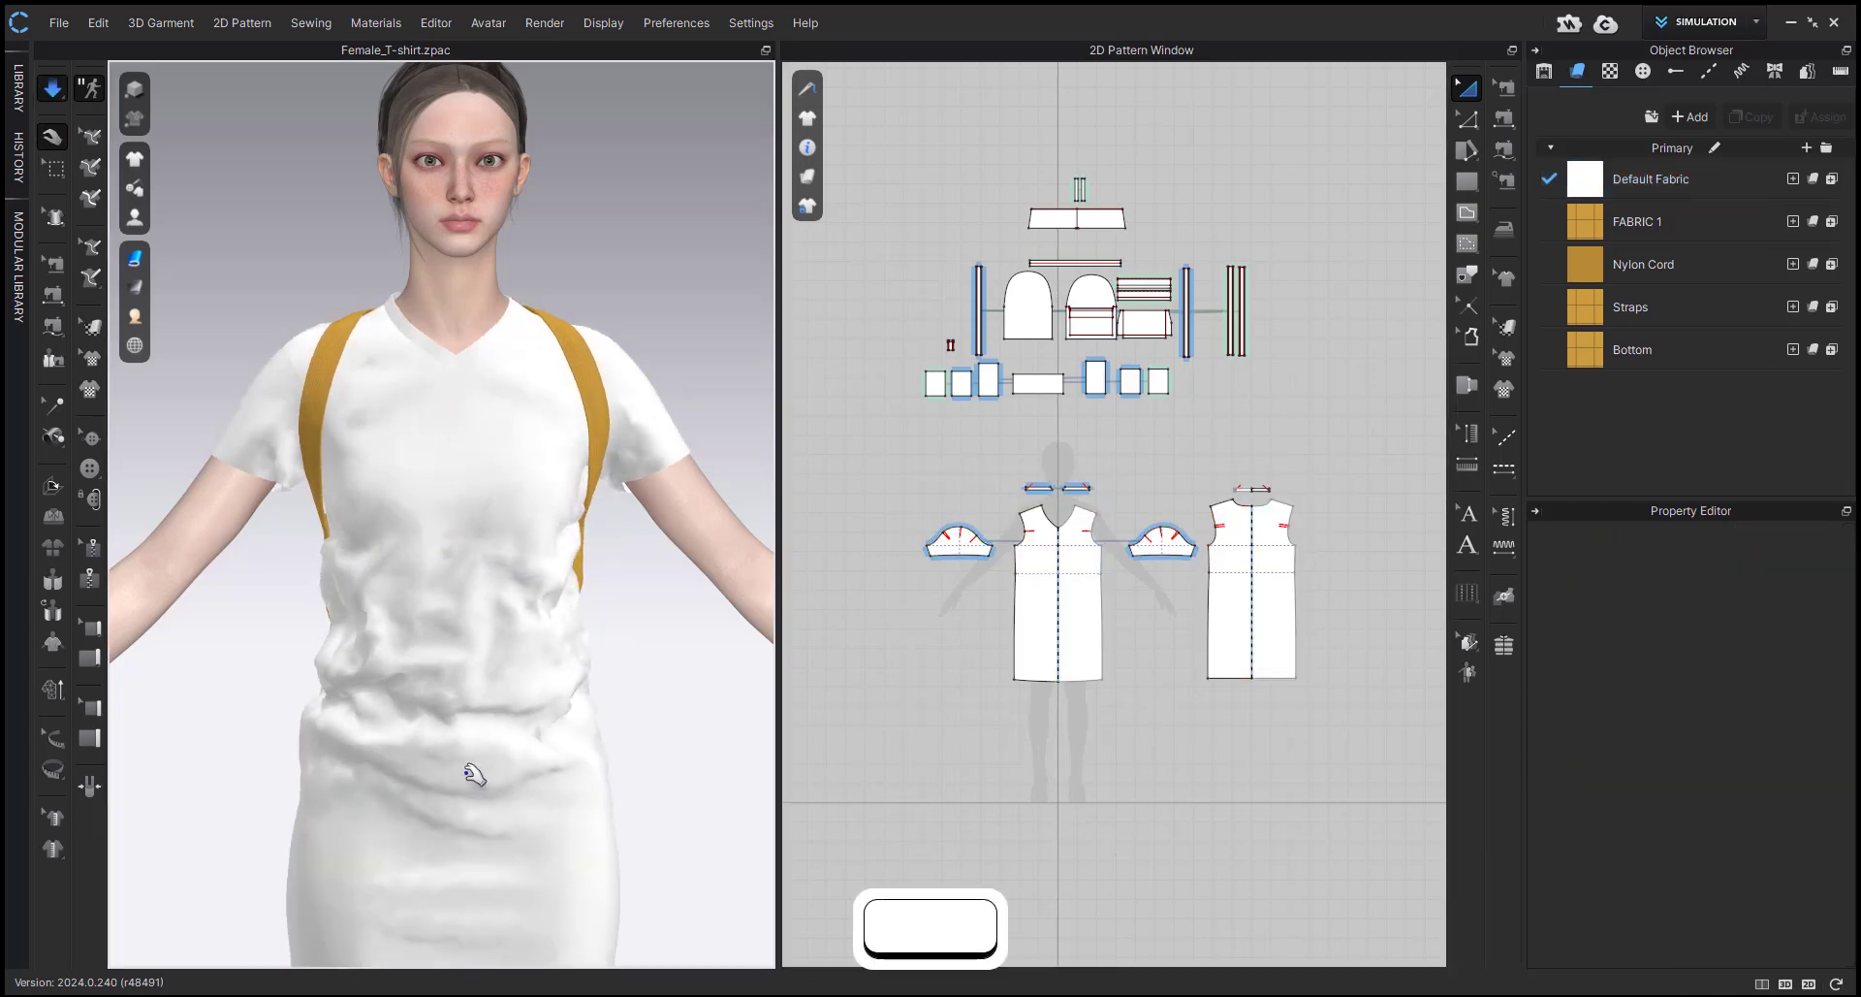
Simulate the full-size dress and pull its bunched front and back down toward the hem.
drag(469, 773, 462, 872)
scroll(459, 868, down, 3)
drag(377, 739, 354, 962)
drag(544, 784, 557, 901)
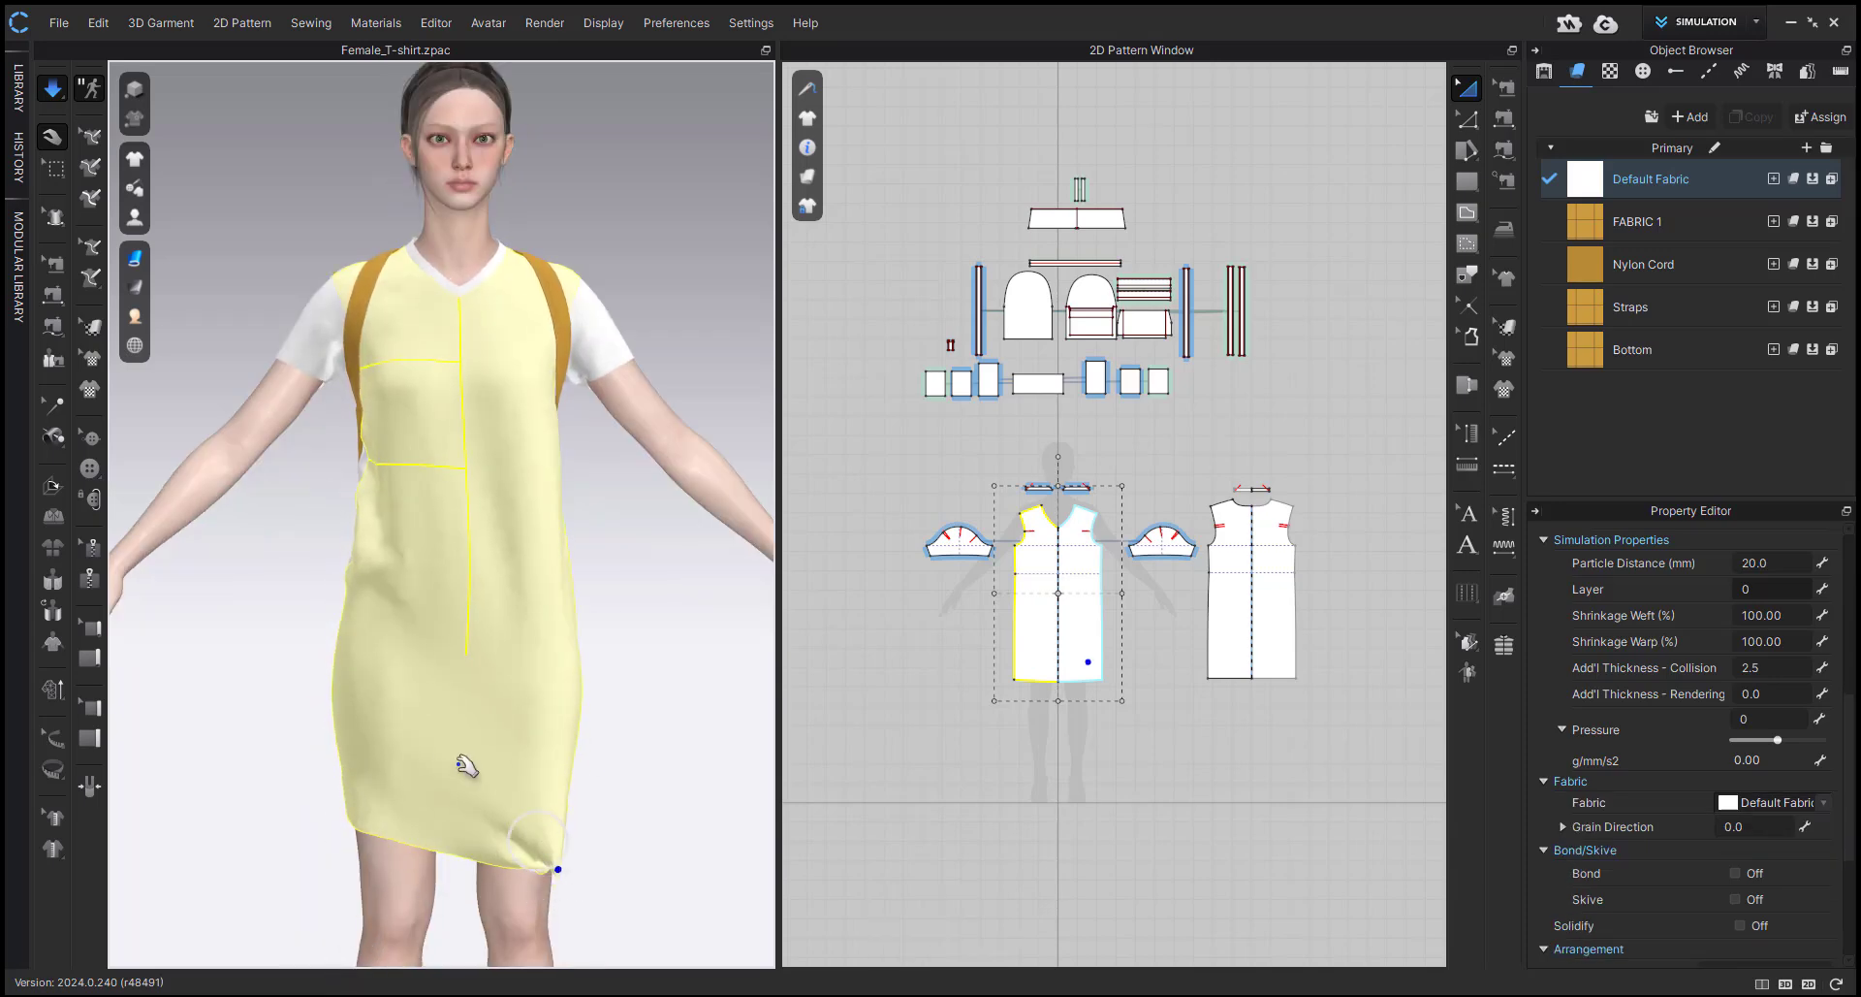
right_drag(458, 757, 824, 776)
drag(596, 776, 590, 809)
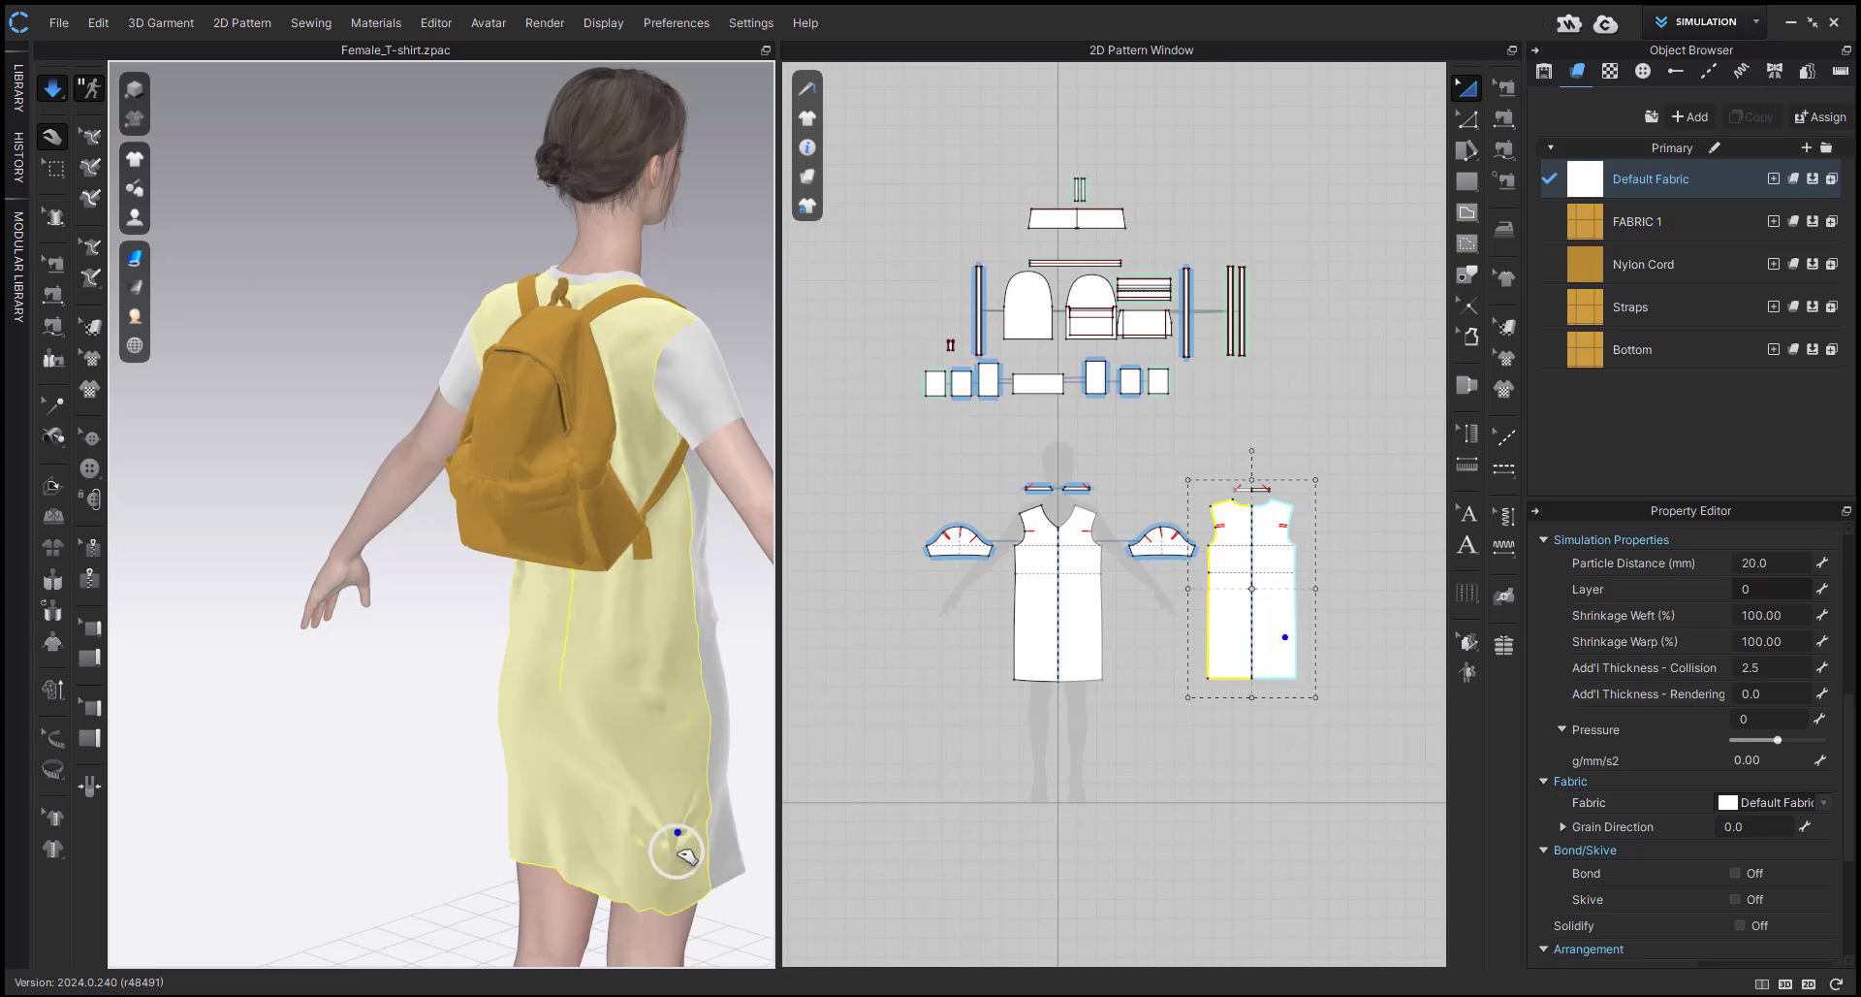
Straighten the dress's back panel below the backpack and its side seam by pulling the fabric during simulation.
right_drag(569, 752, 498, 375)
scroll(499, 375, up, 3)
middle_drag(500, 375, 582, 771)
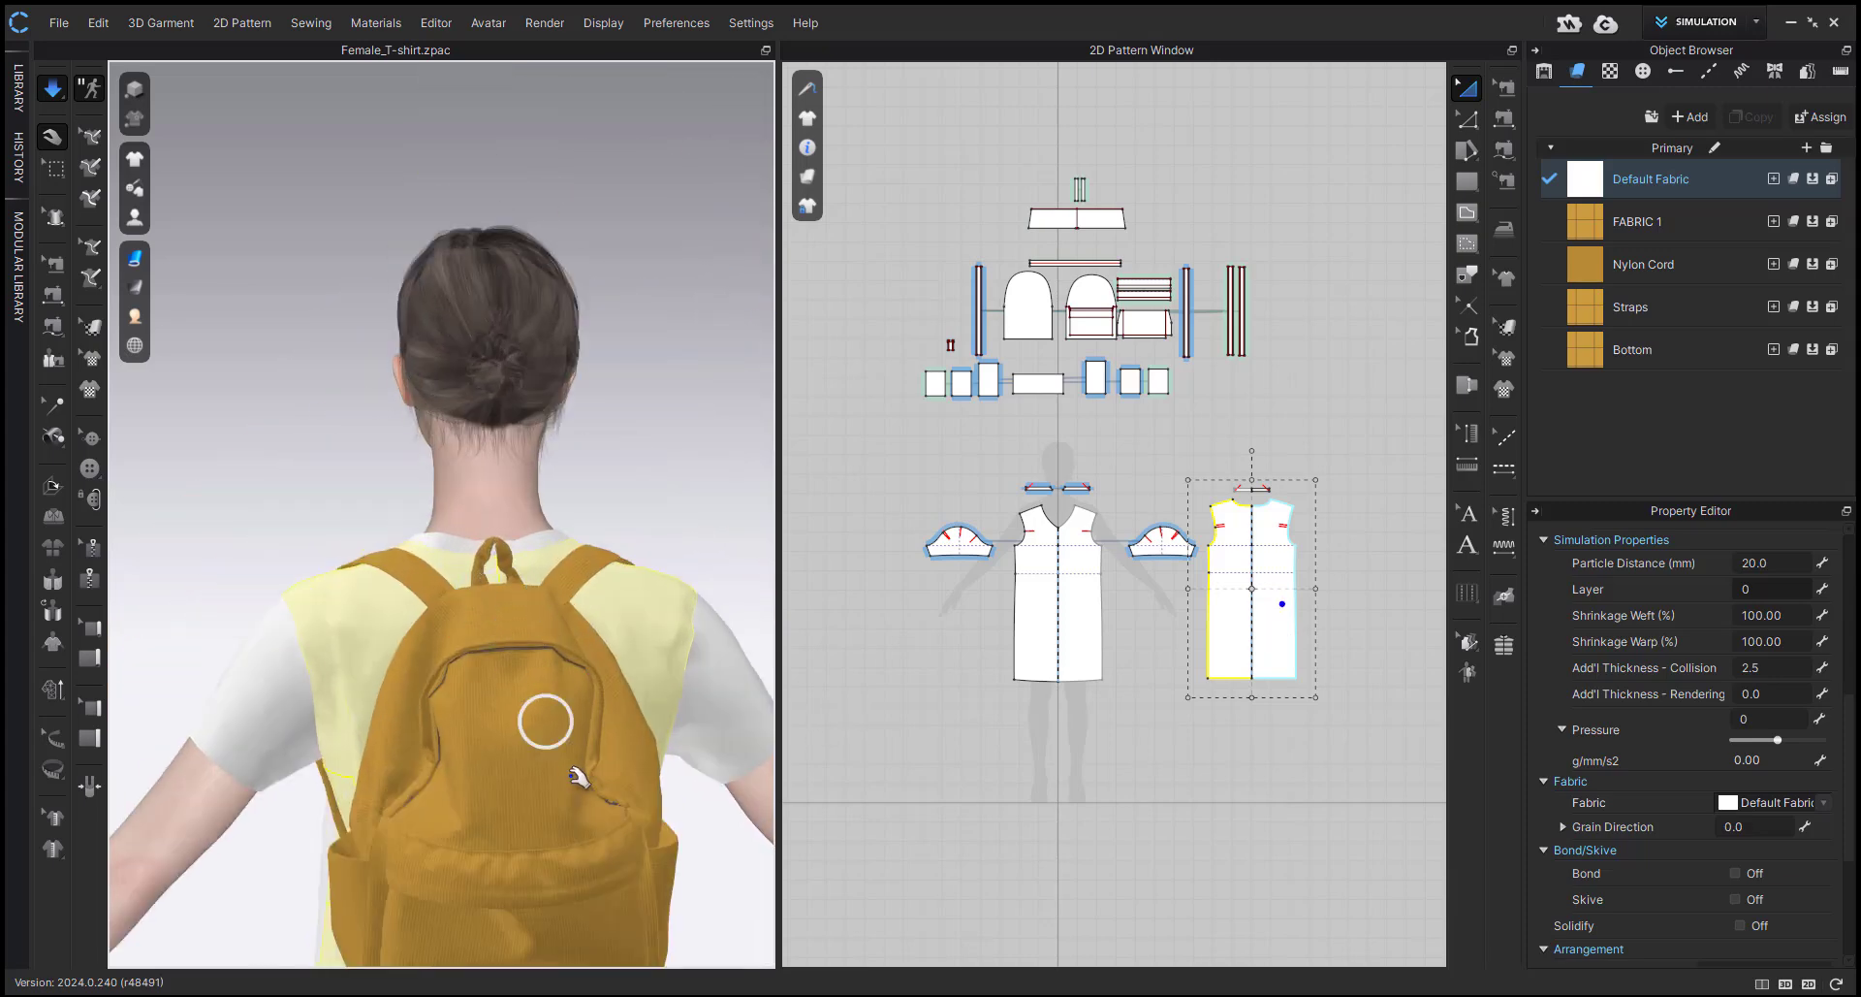
key(space)
middle_drag(587, 852, 562, 519)
right_drag(635, 669, 524, 706)
scroll(667, 716, down, 1)
key(space)
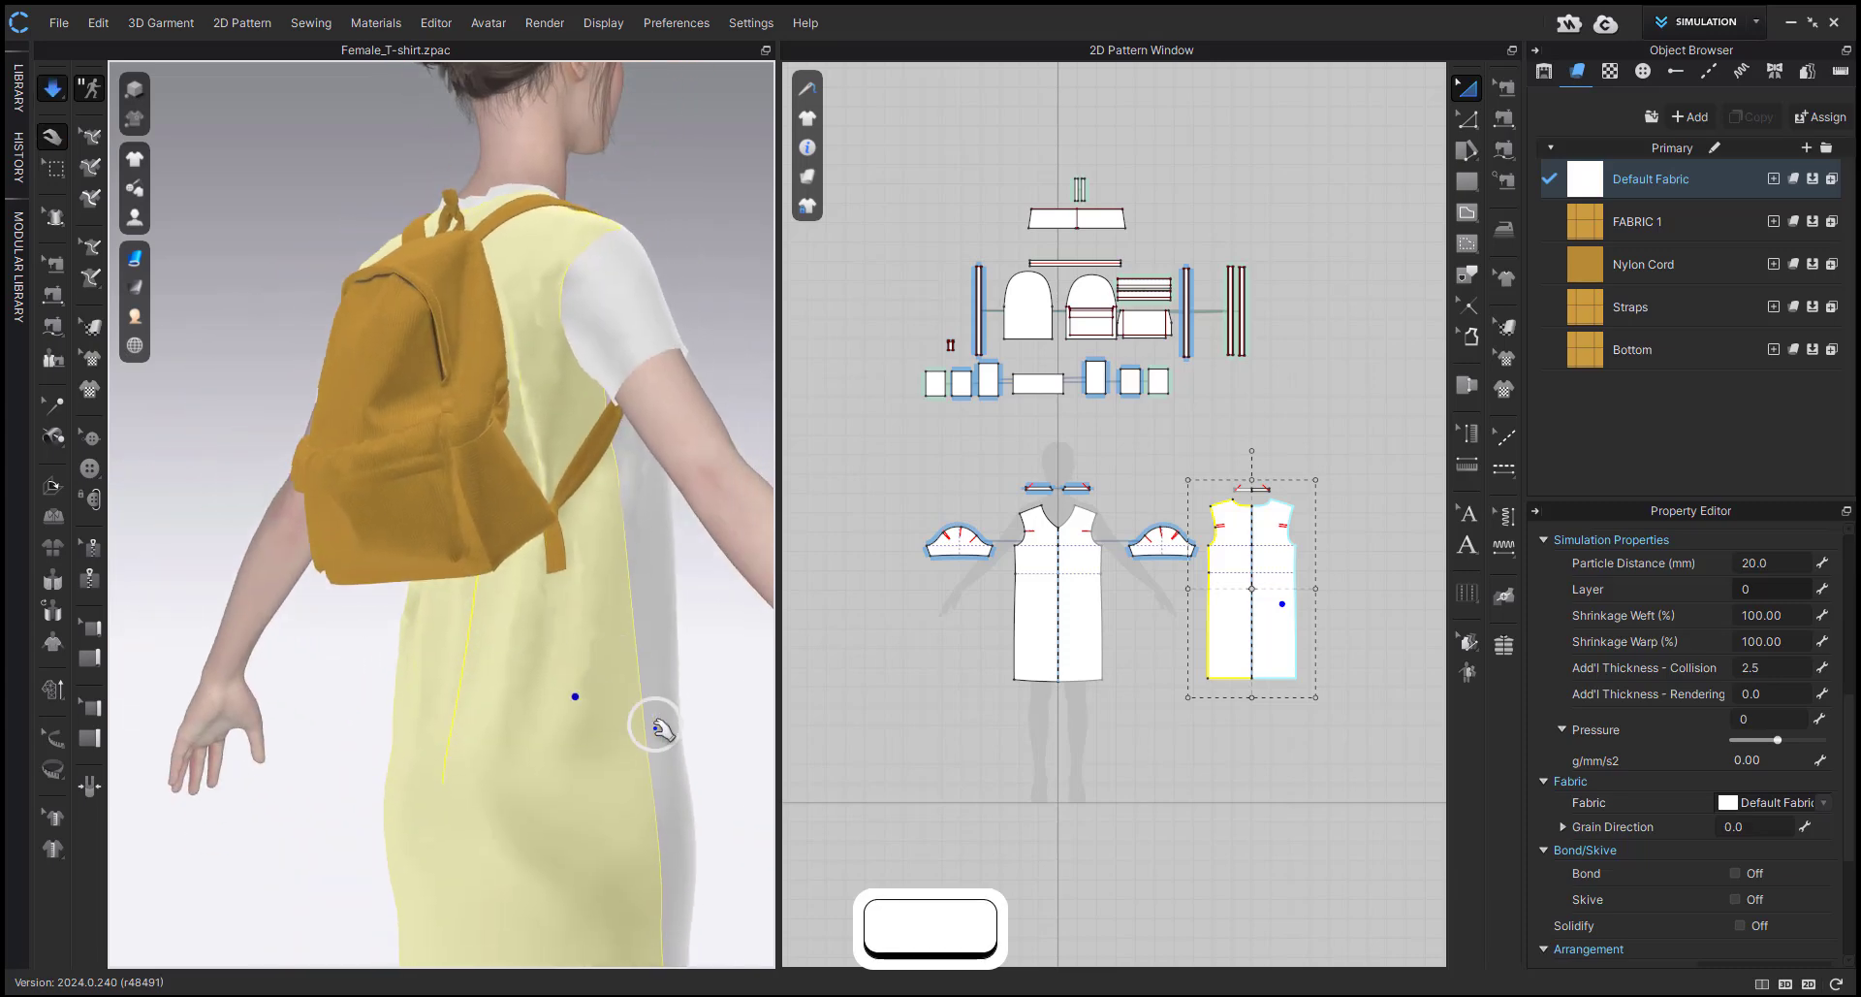
drag(653, 723, 676, 787)
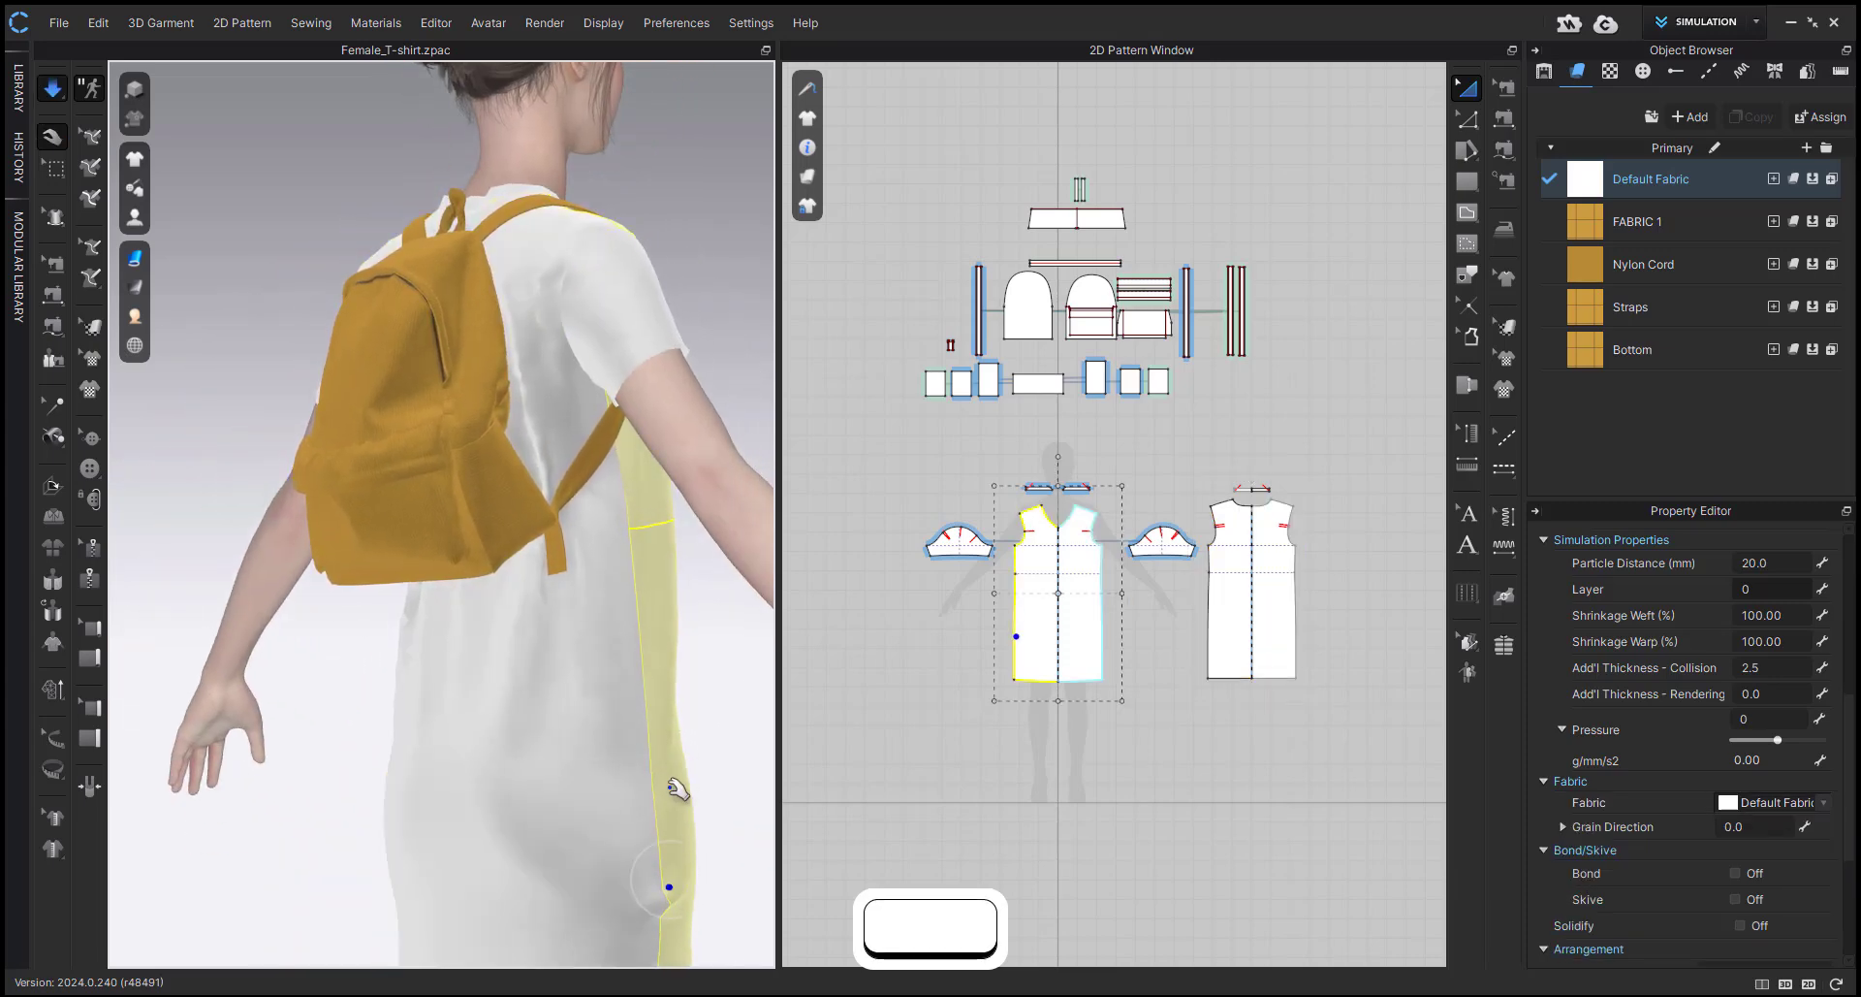
right_drag(676, 787, 547, 685)
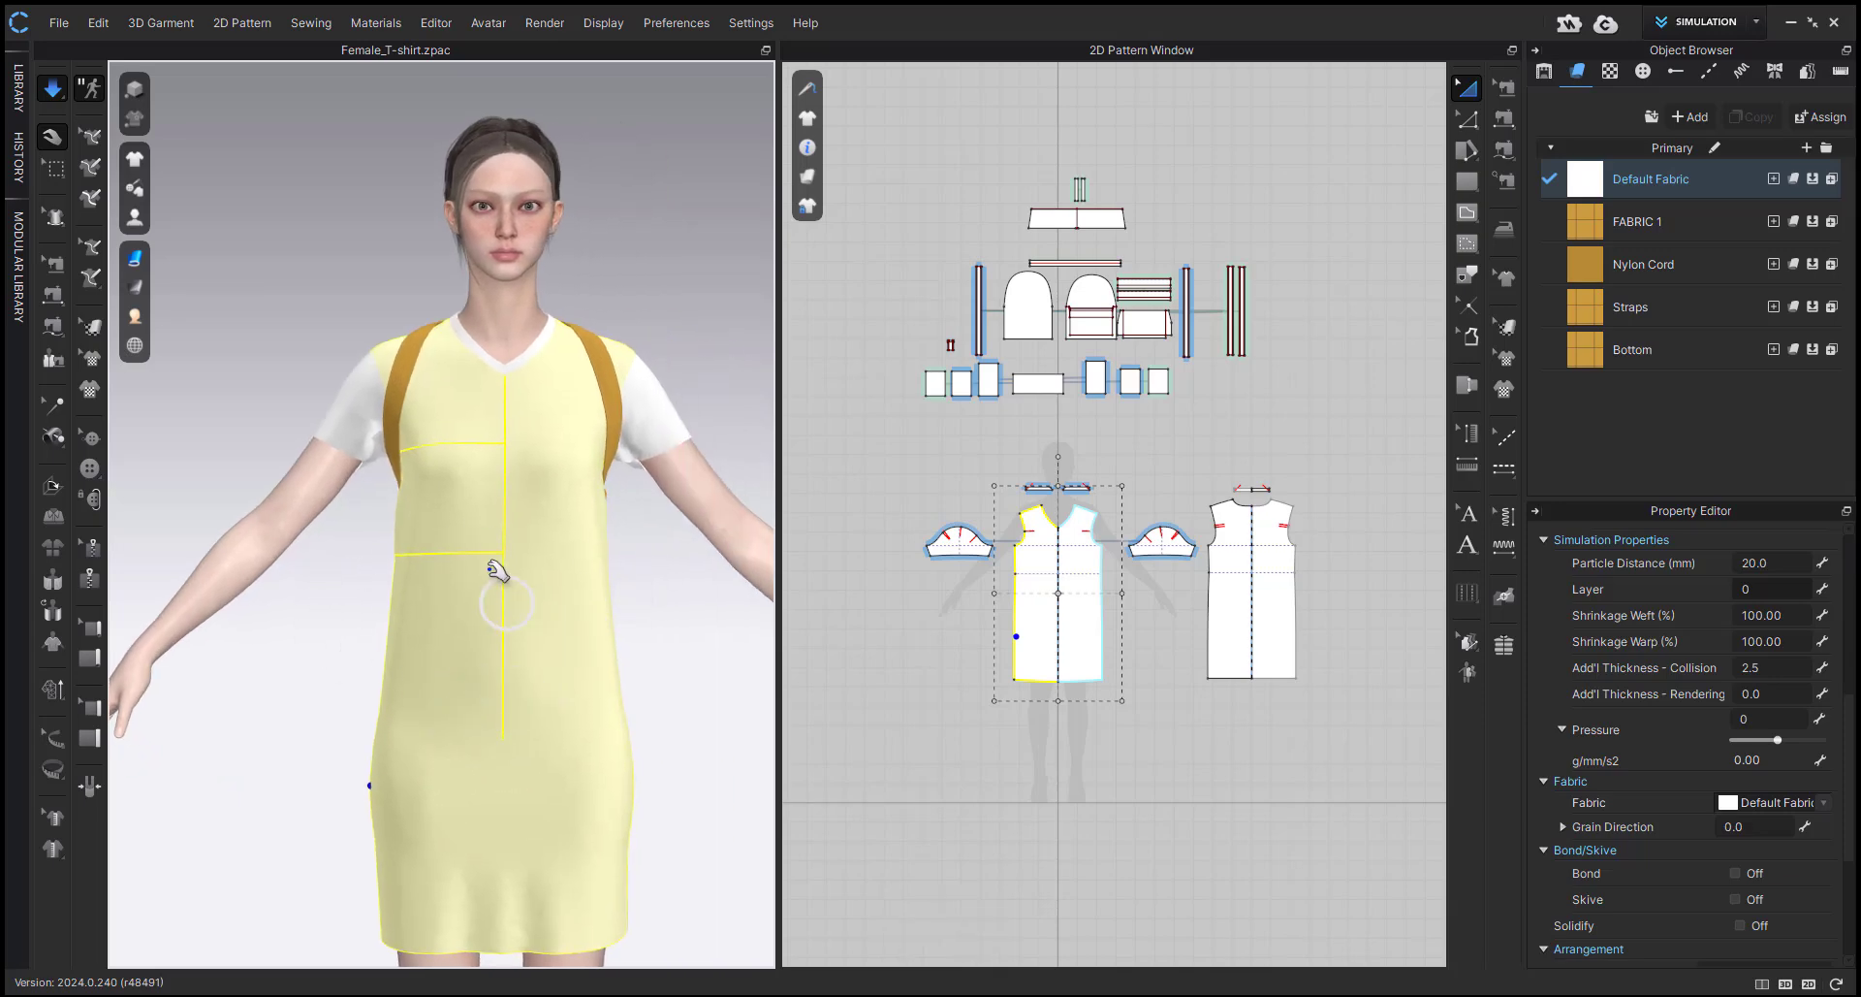
Smooth the dress front and pull the backpack's panels into place during simulation, and stop the simulation.
right_drag(497, 572, 520, 652)
click(531, 696)
right_drag(370, 555, 500, 667)
click(327, 563)
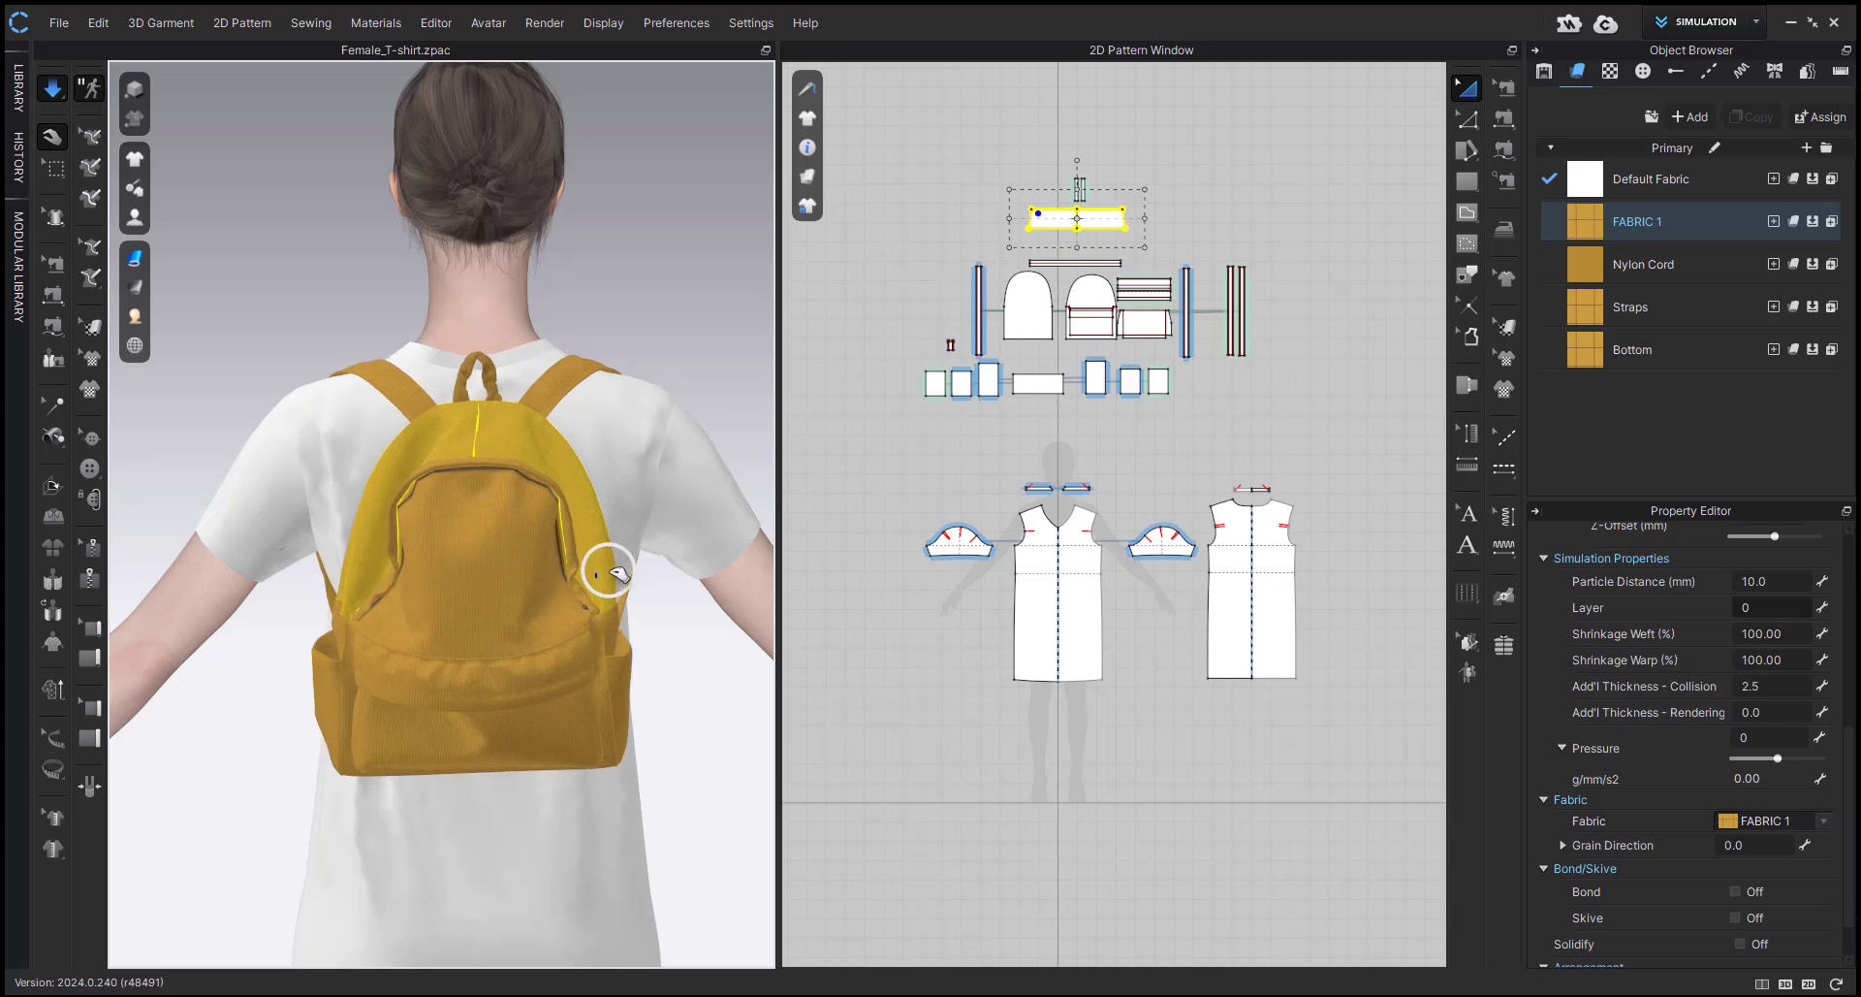
click(415, 582)
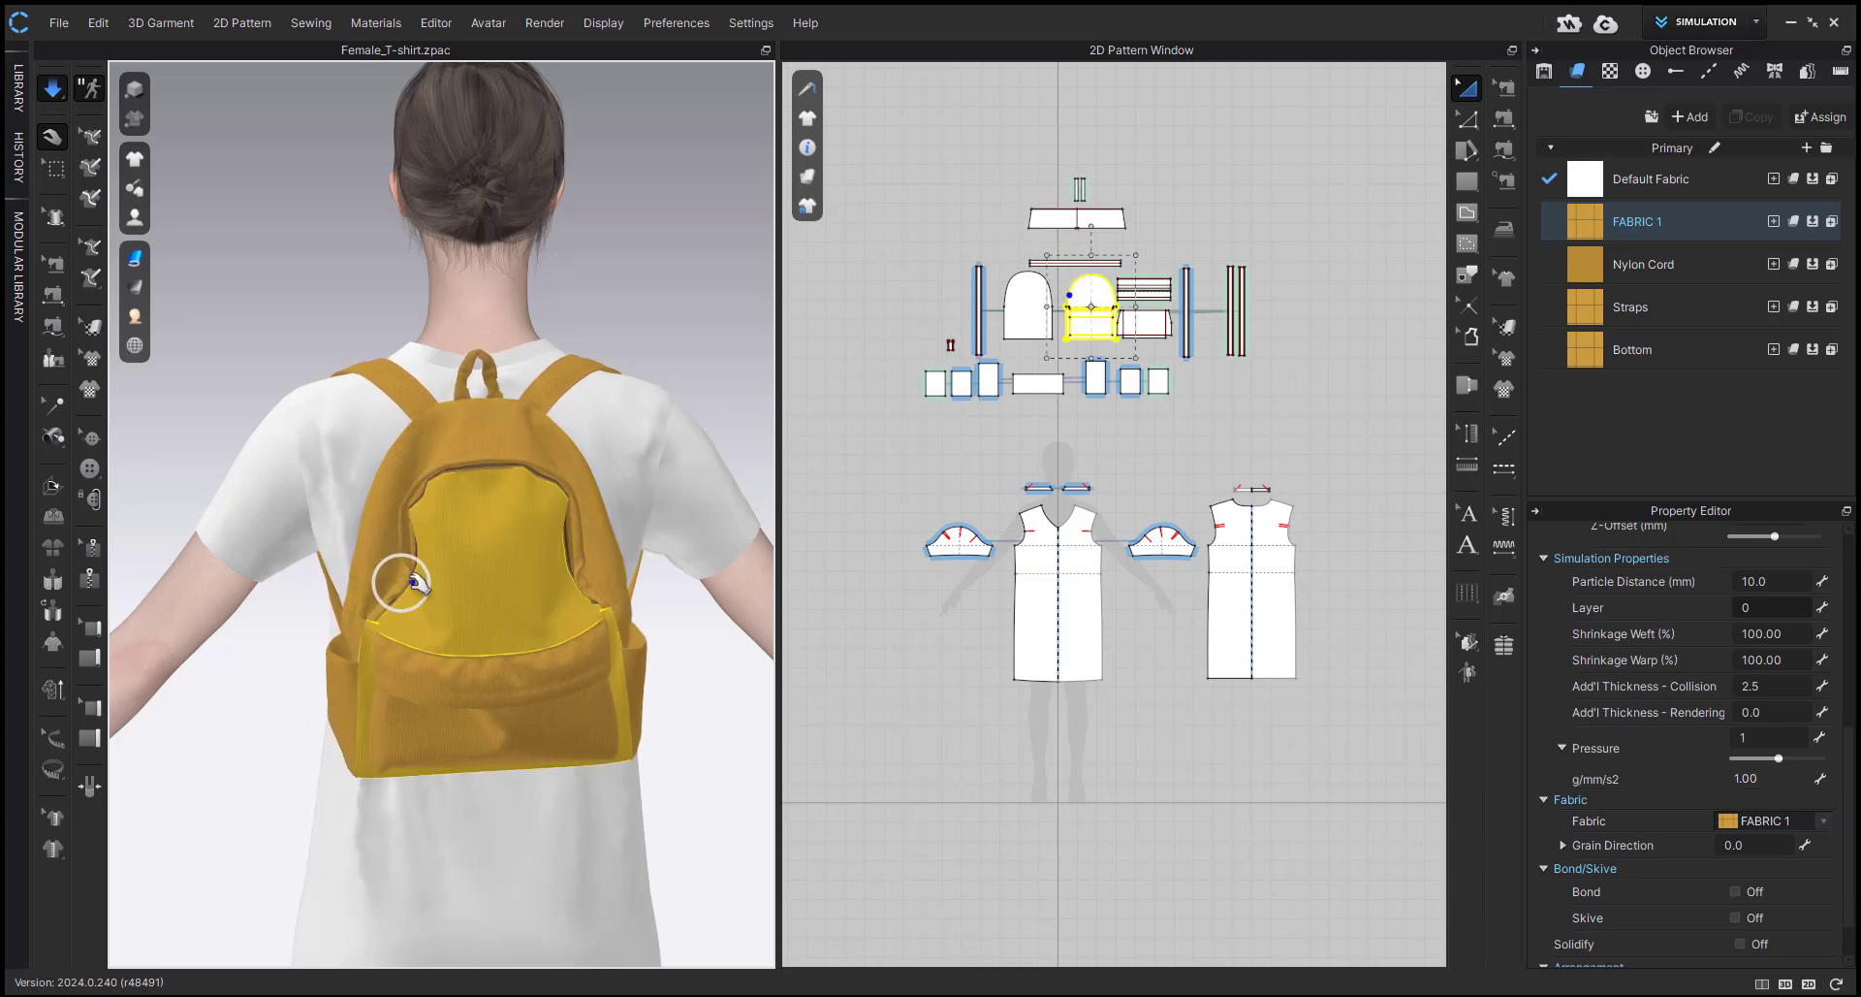
click(582, 753)
click(743, 780)
key(space)
Examine the backpack's front pocket flap and the internal line on the front panel where the flap attaches.
middle_drag(603, 682, 536, 527)
scroll(595, 705, up, 4)
click(503, 482)
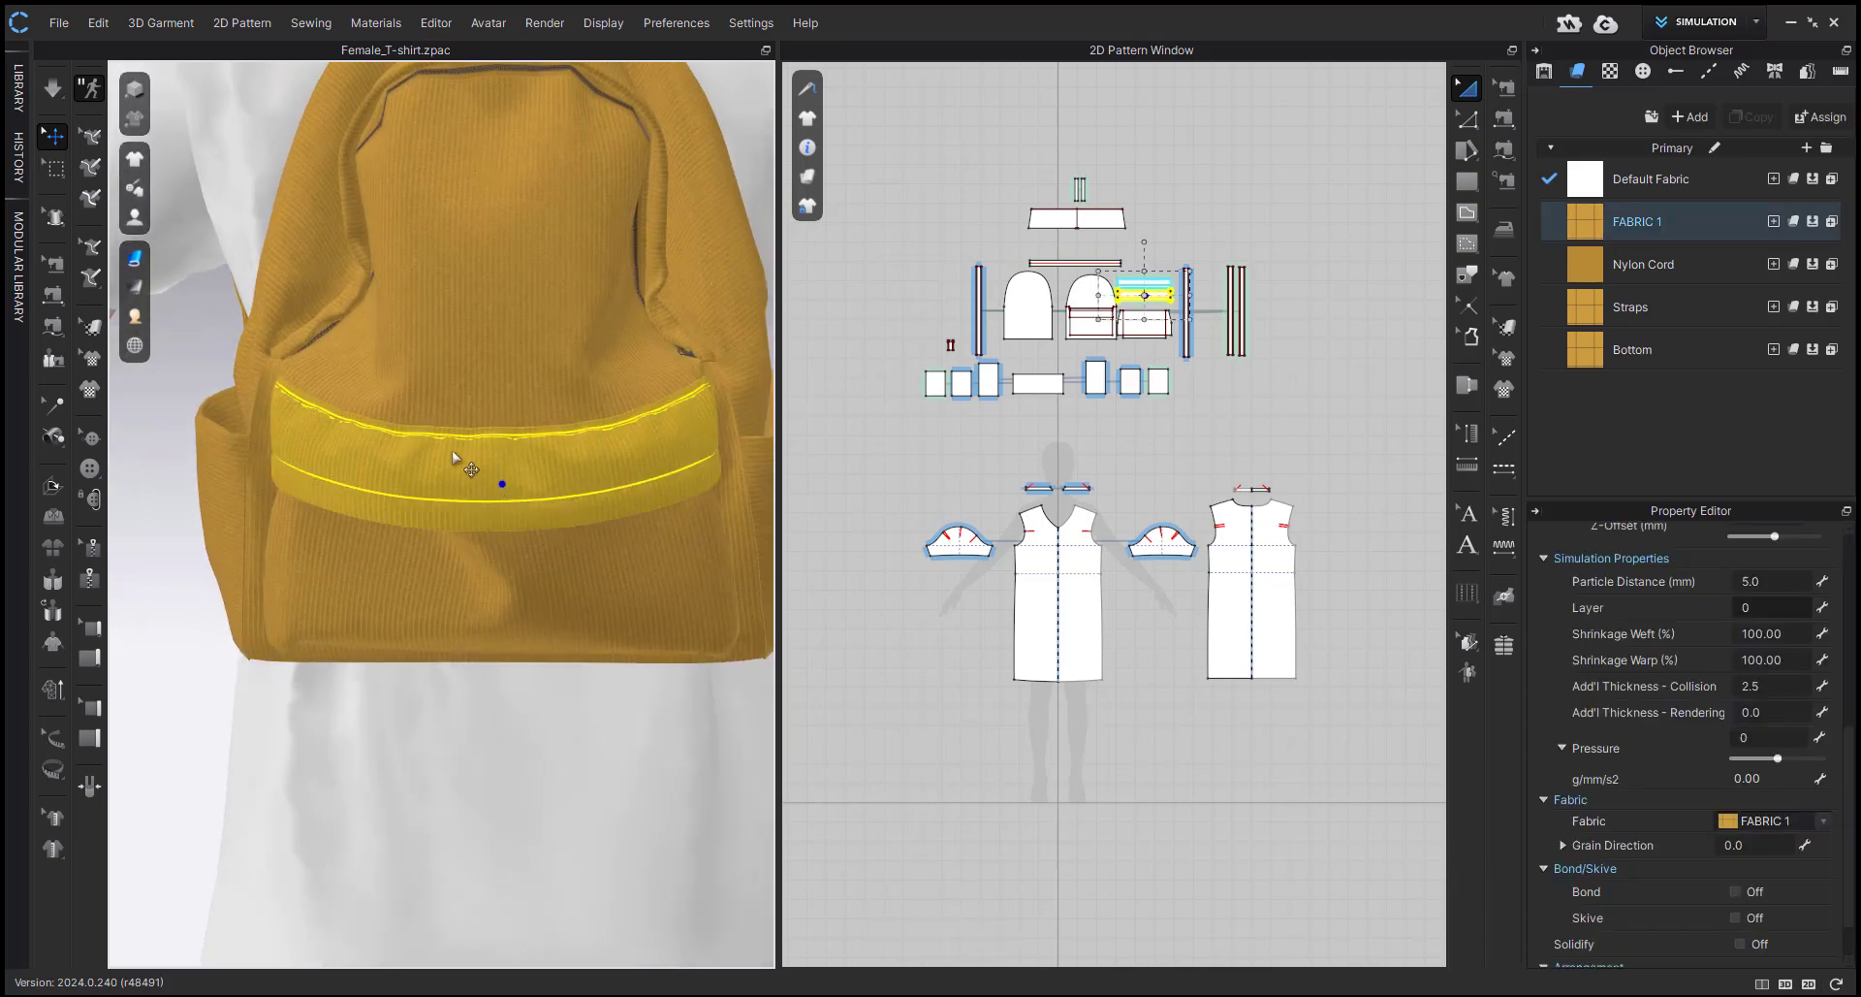
scroll(511, 497, up, 2)
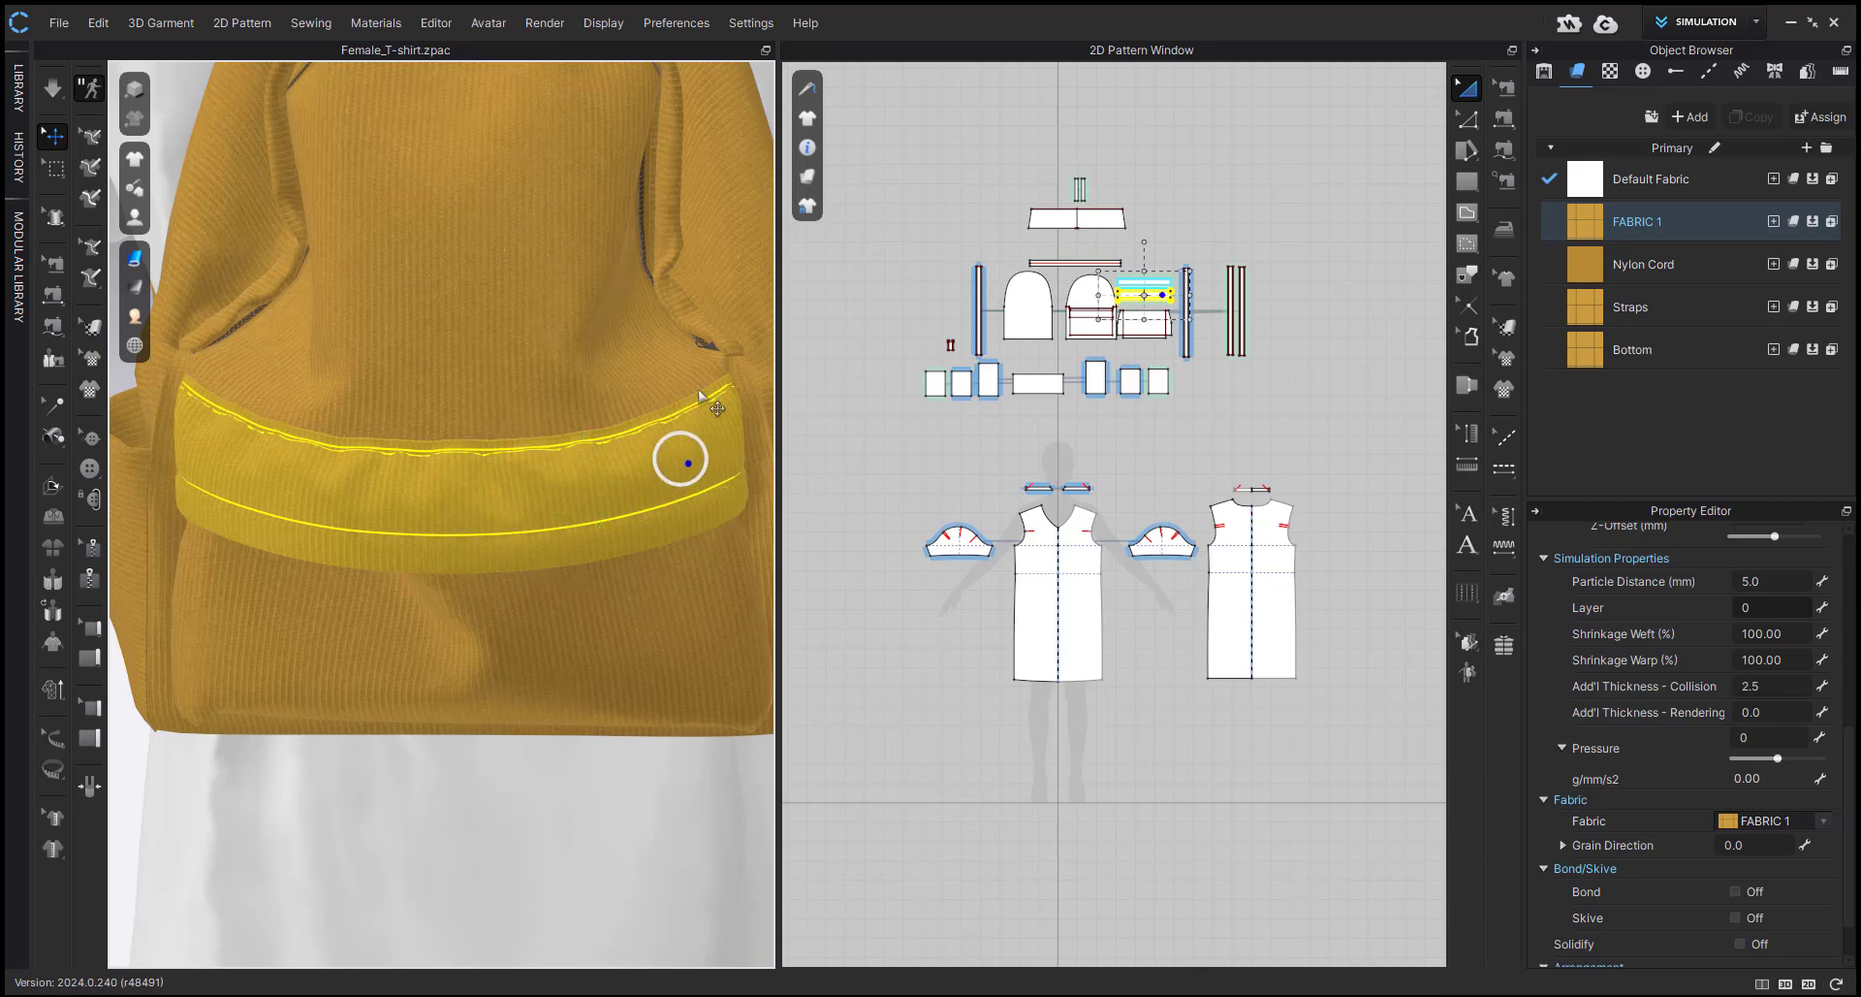
key(ctrl+z)
scroll(1055, 453, up, 5)
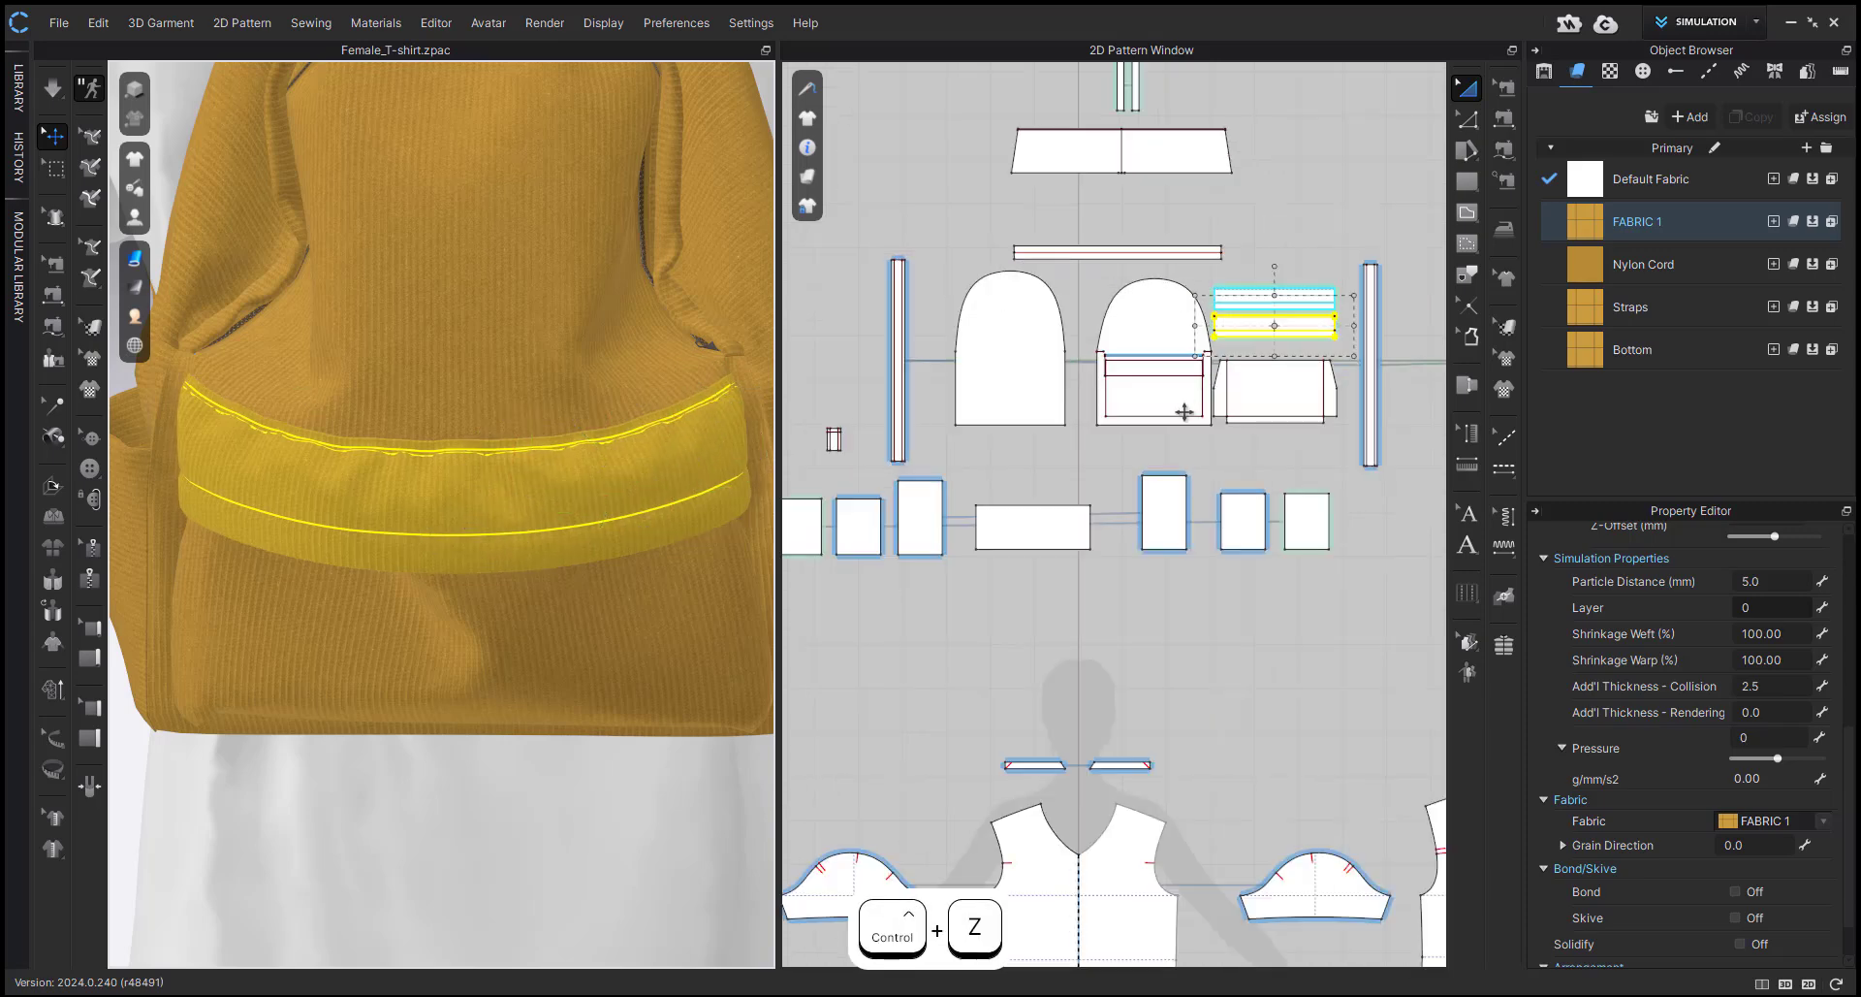
scroll(947, 374, up, 5)
click(914, 369)
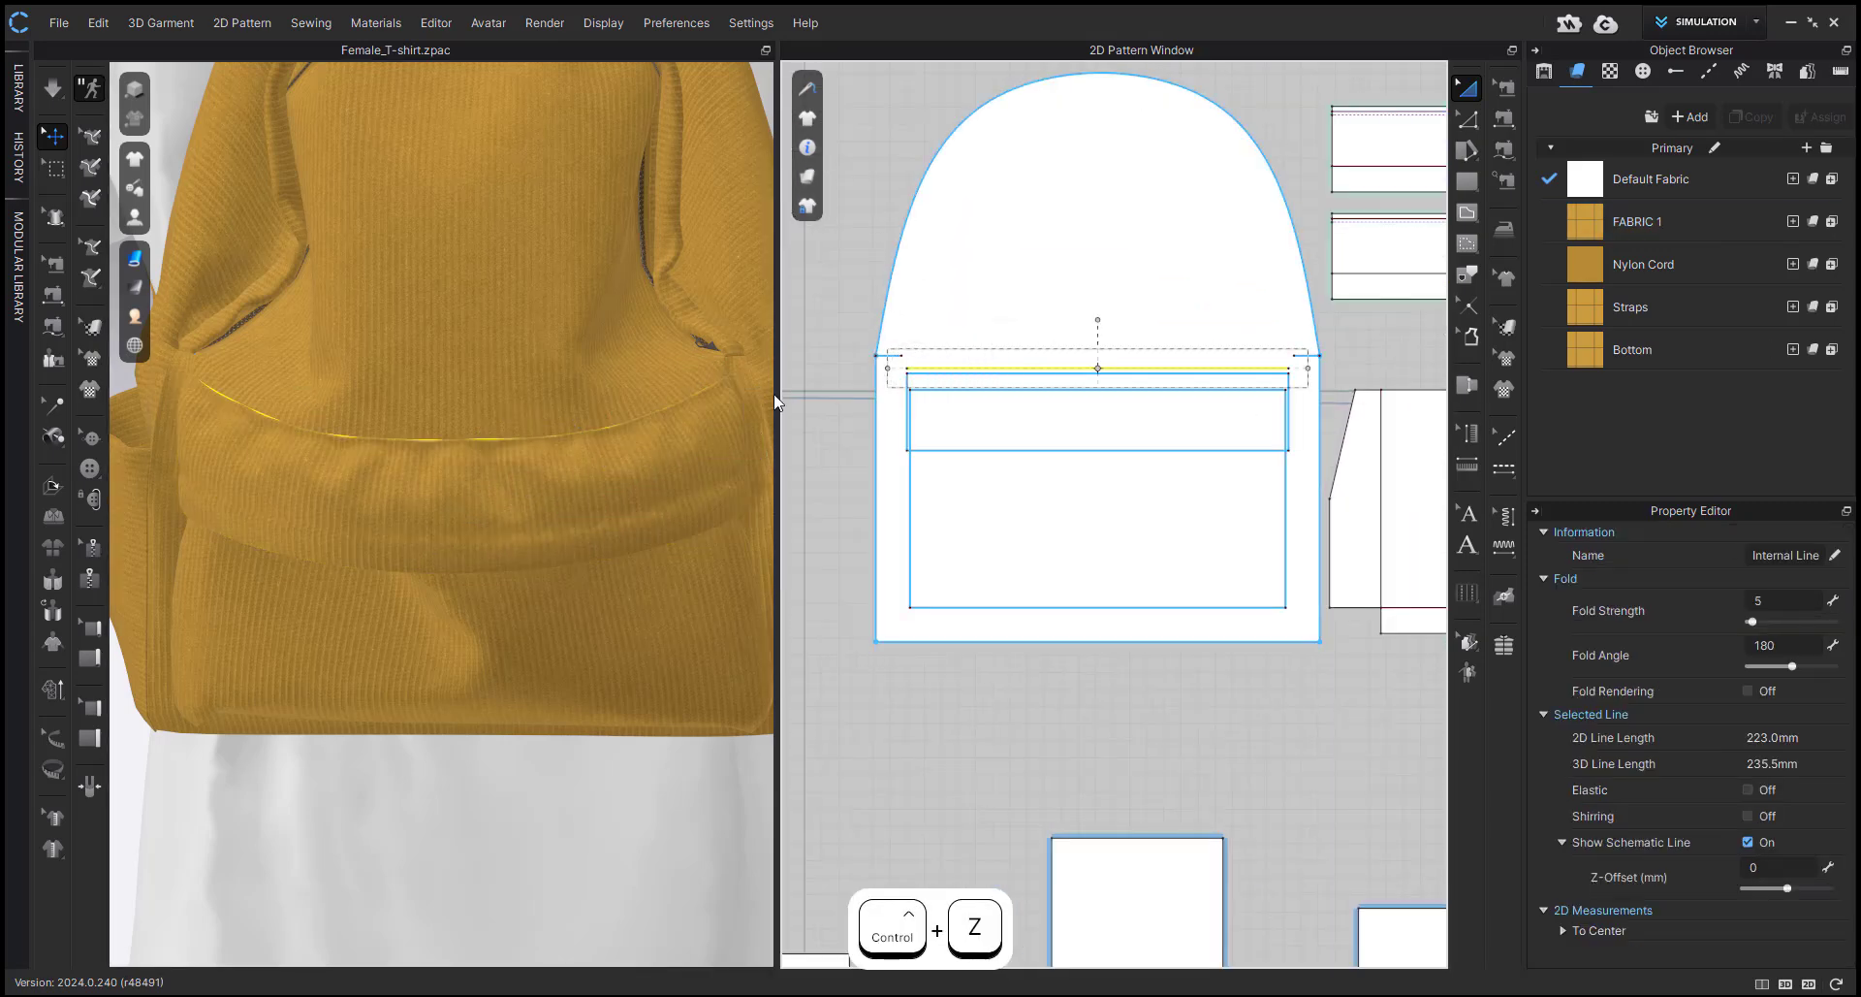
Compare the flap's upper edge with the internal line it is sewn to, using the Edit Sewing tool.
scroll(1108, 478, down, 2)
middle_drag(1108, 478, 1012, 491)
scroll(1011, 490, down, 3)
middle_drag(1226, 324, 1068, 357)
key(b)
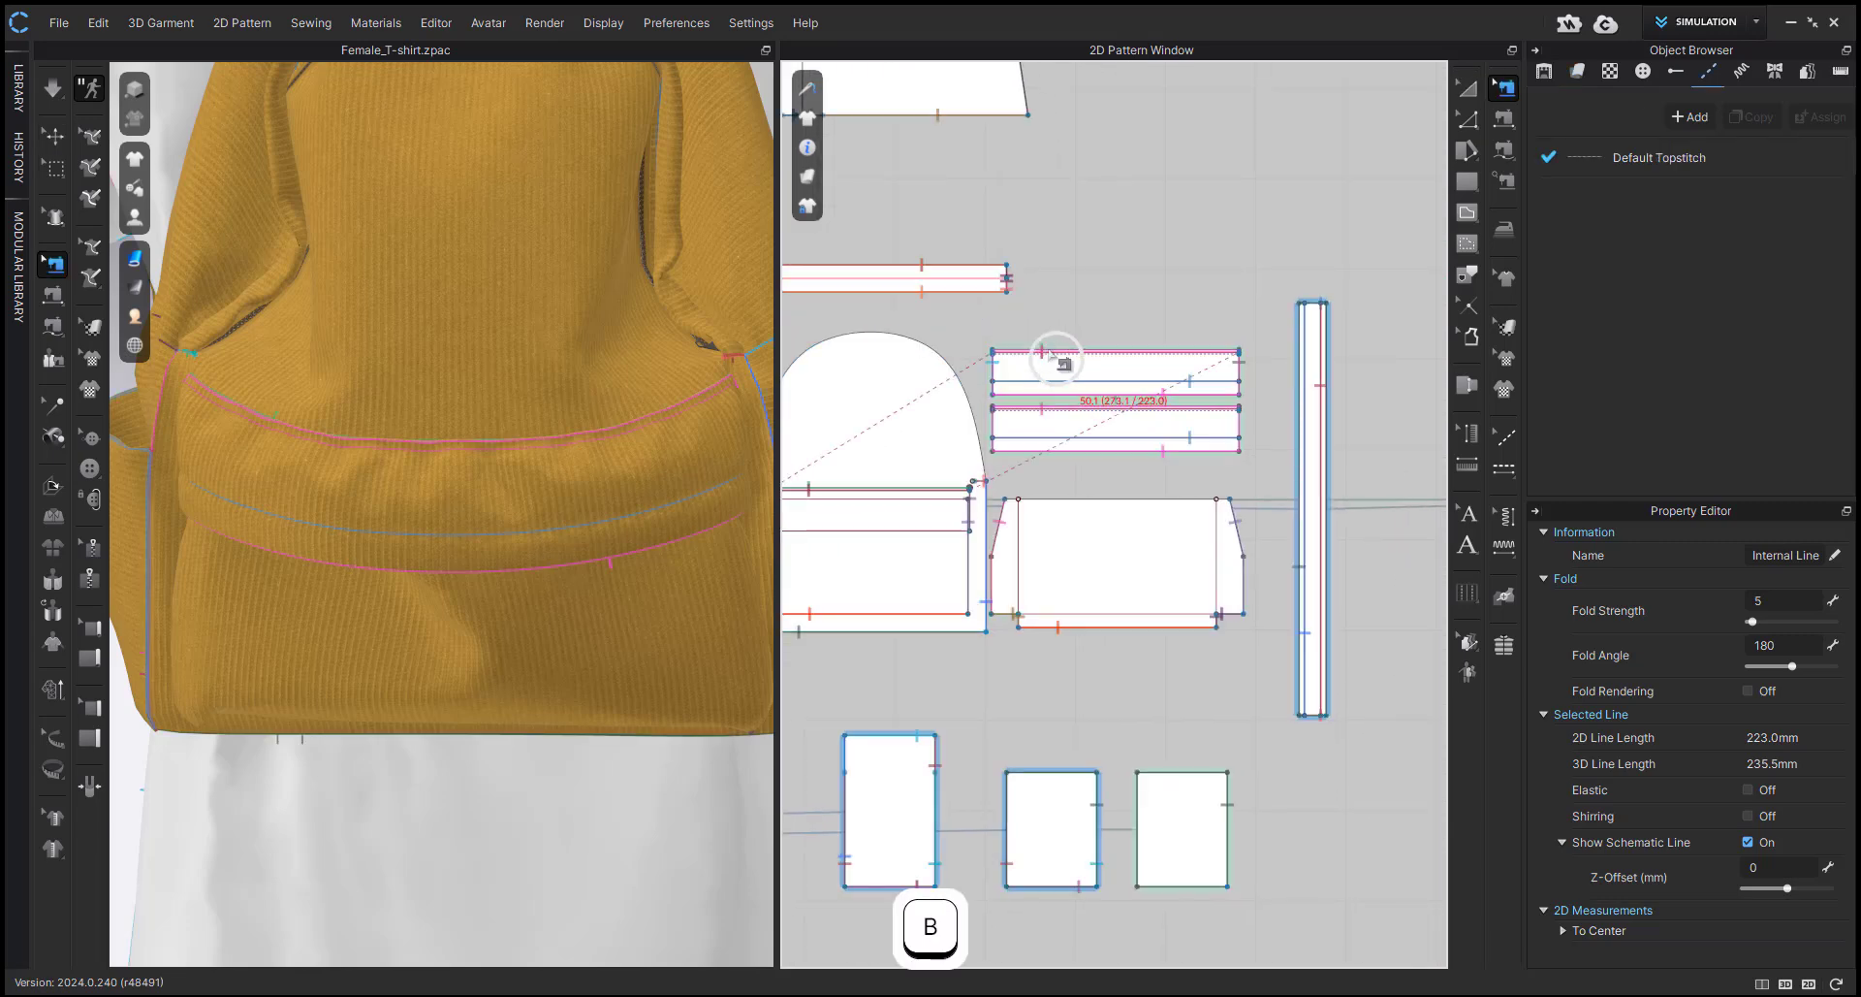
scroll(1044, 359, up, 2)
scroll(1043, 349, up, 3)
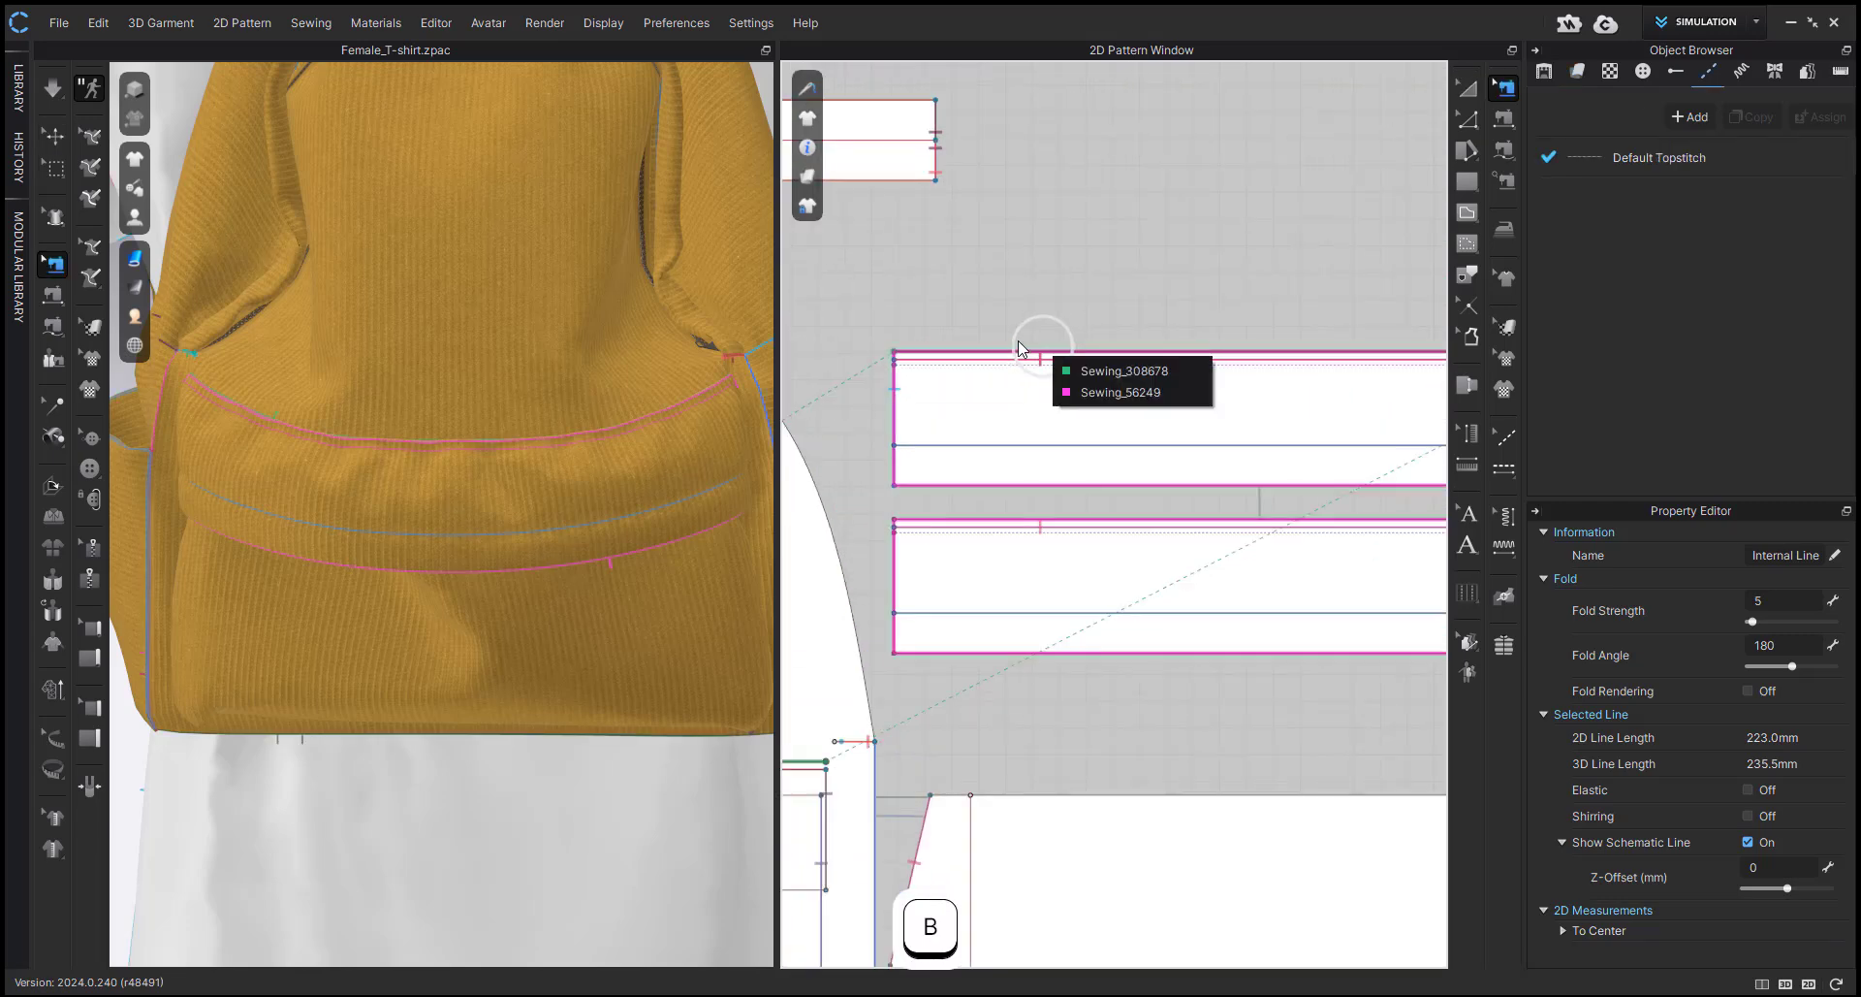
click(1084, 366)
scroll(1084, 368, down, 3)
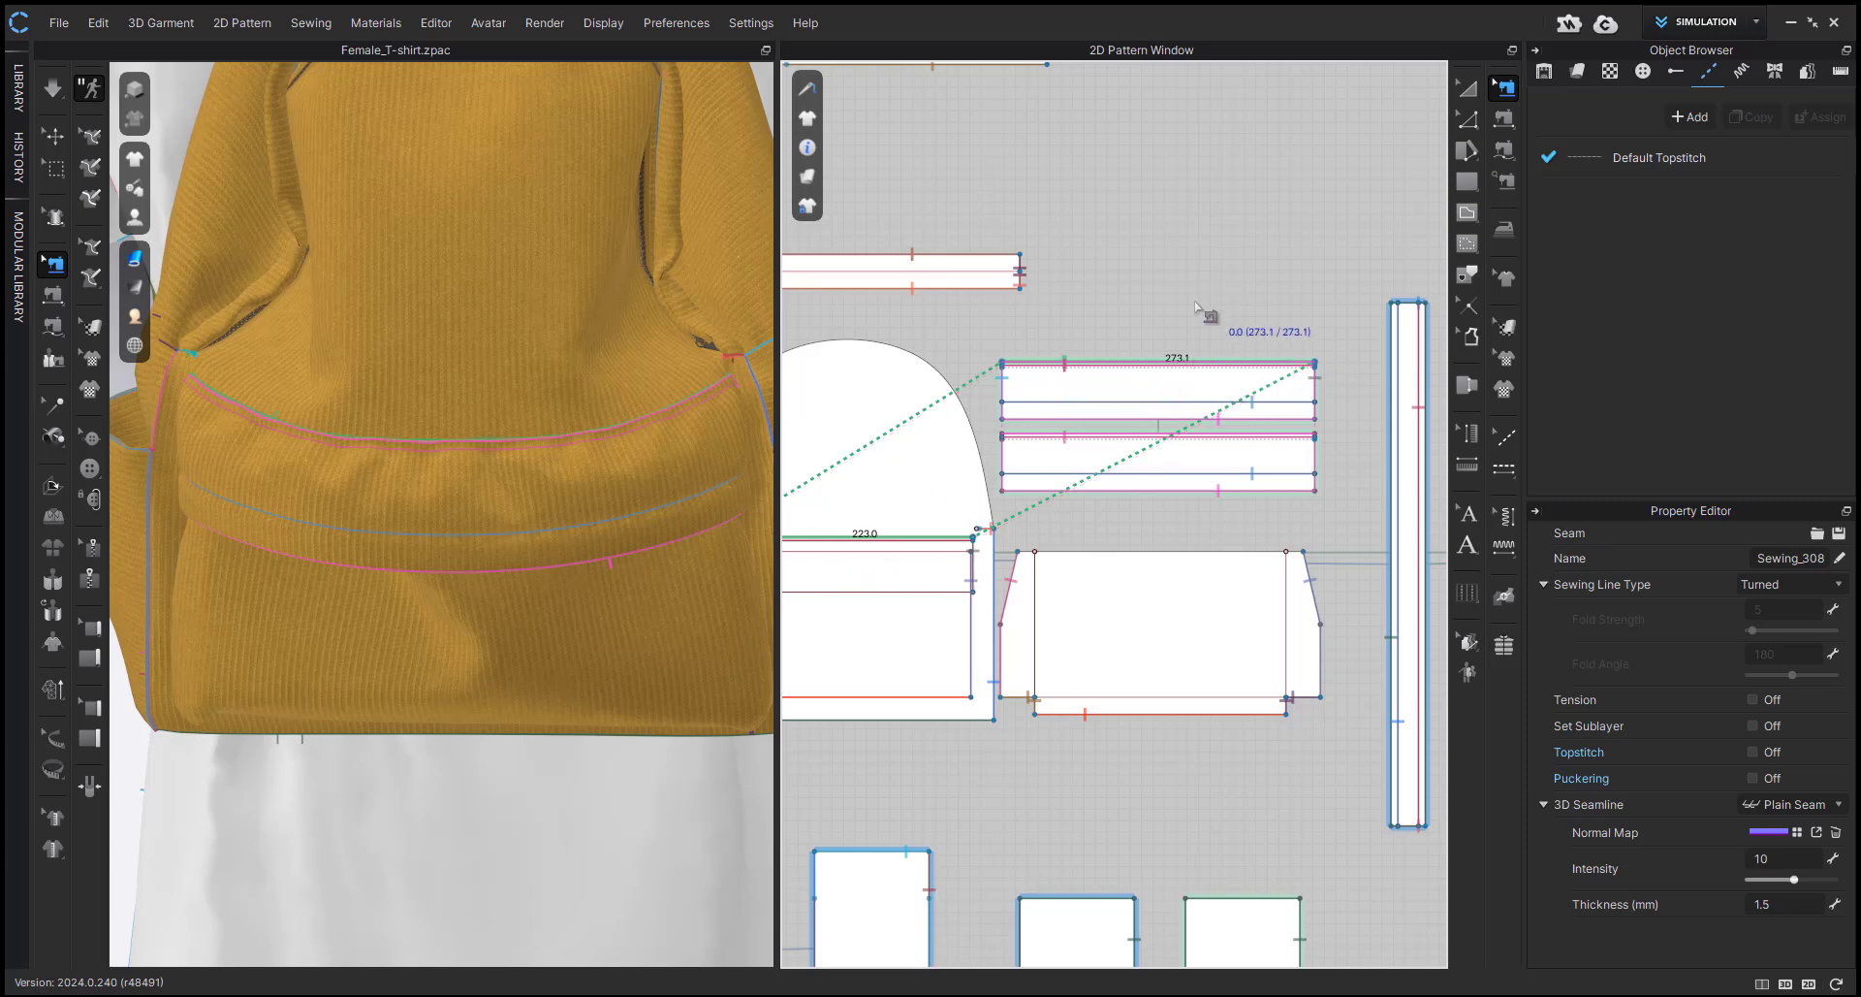
Shorten both linked flap patterns by moving their side edges inward by 50 mm with the Edit Pattern tool.
key(z)
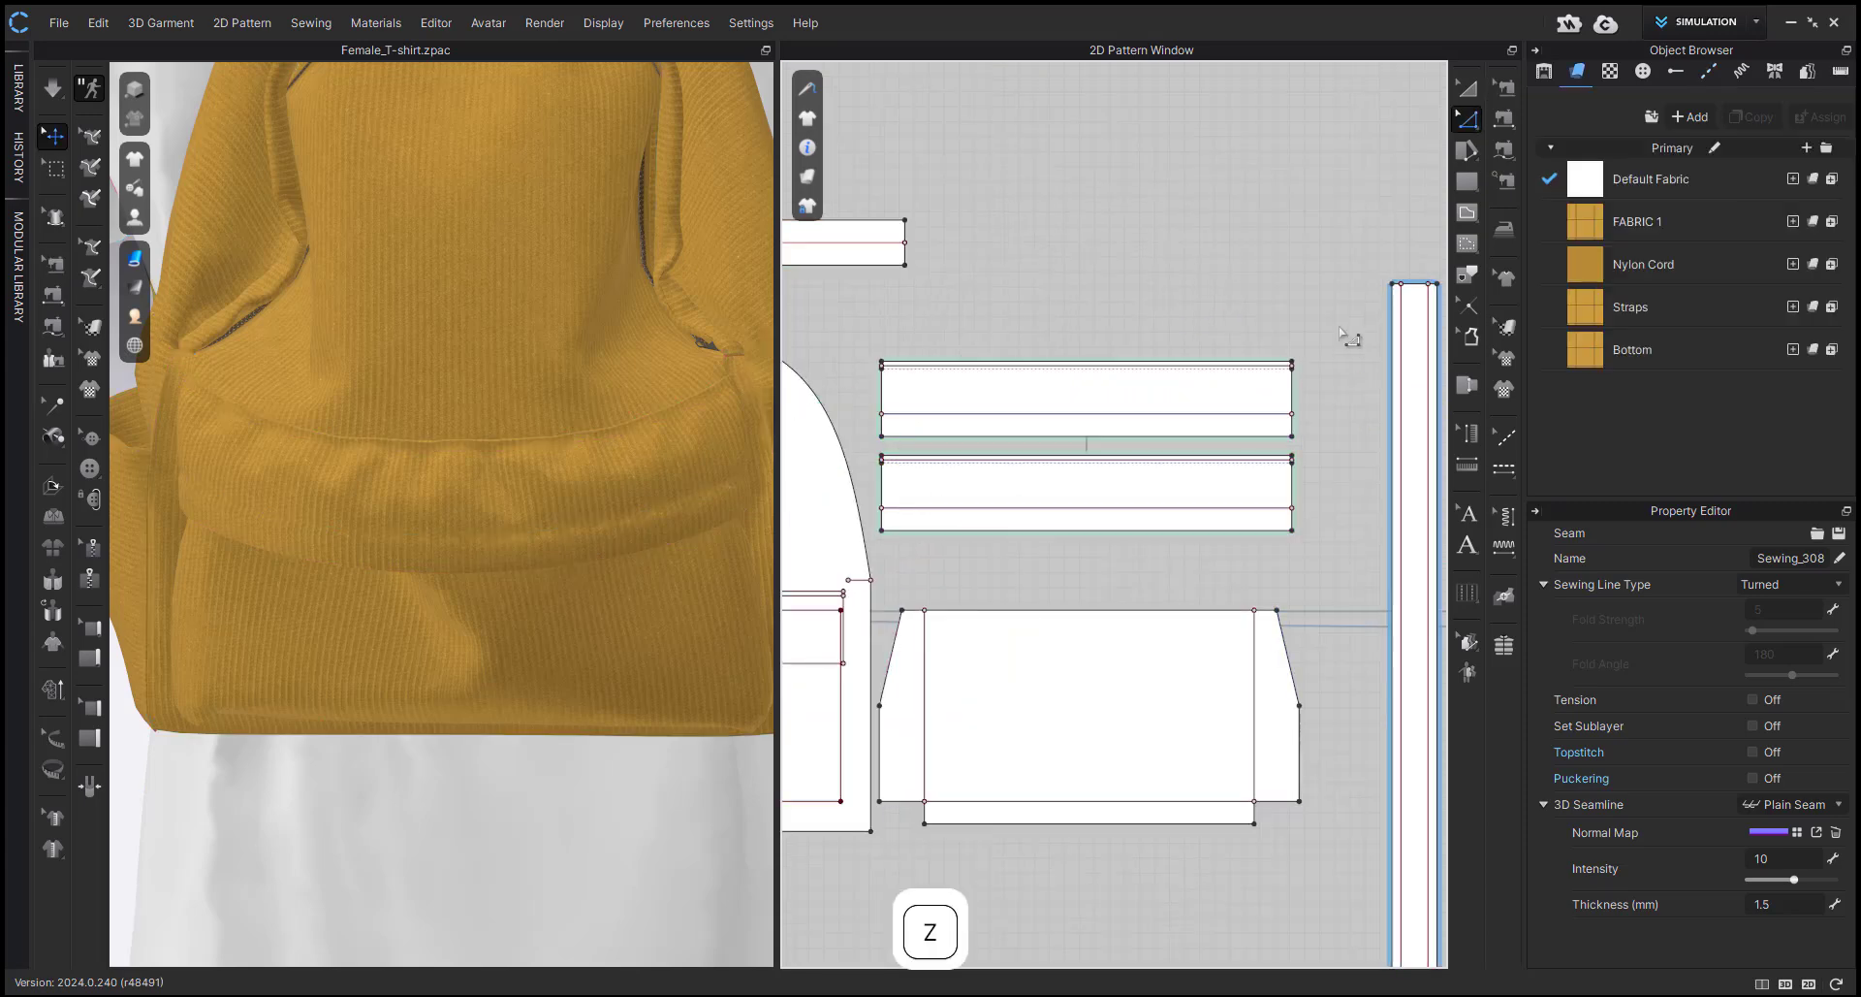
click(1296, 393)
scroll(1296, 393, up, 3)
key(Return)
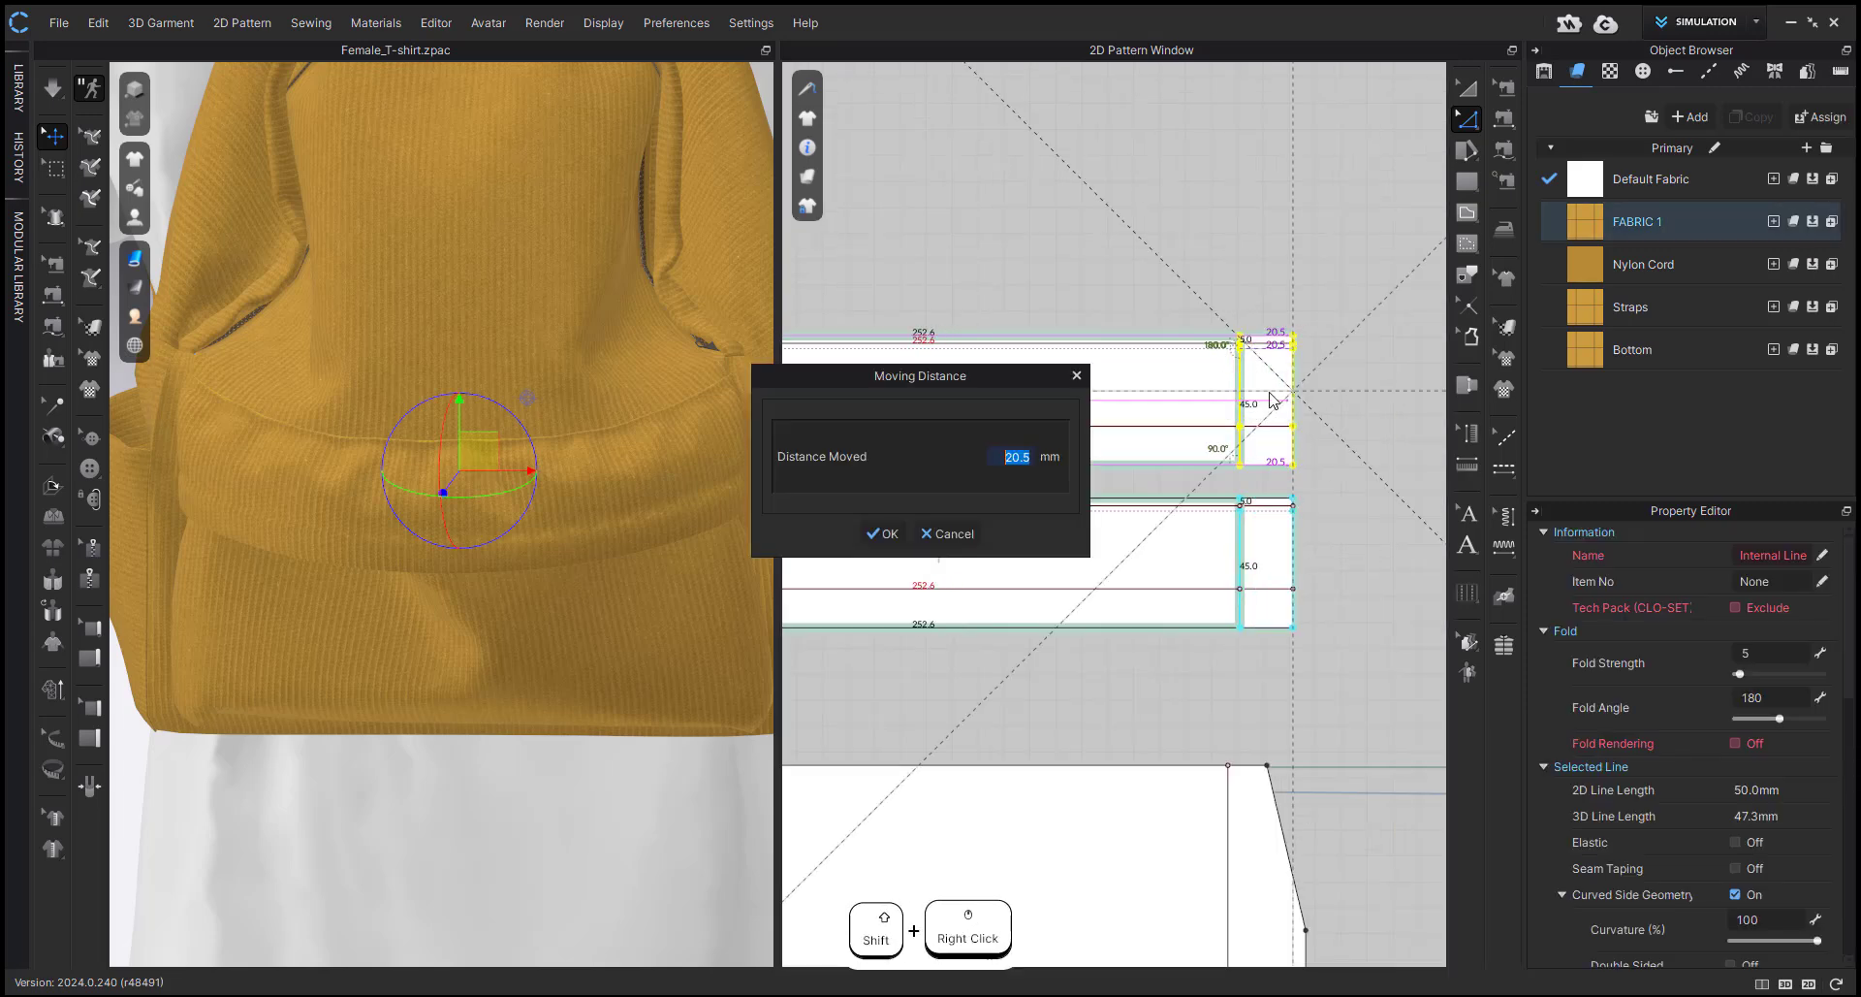
text(50)
key(Return)
scroll(643, 511, down, 6)
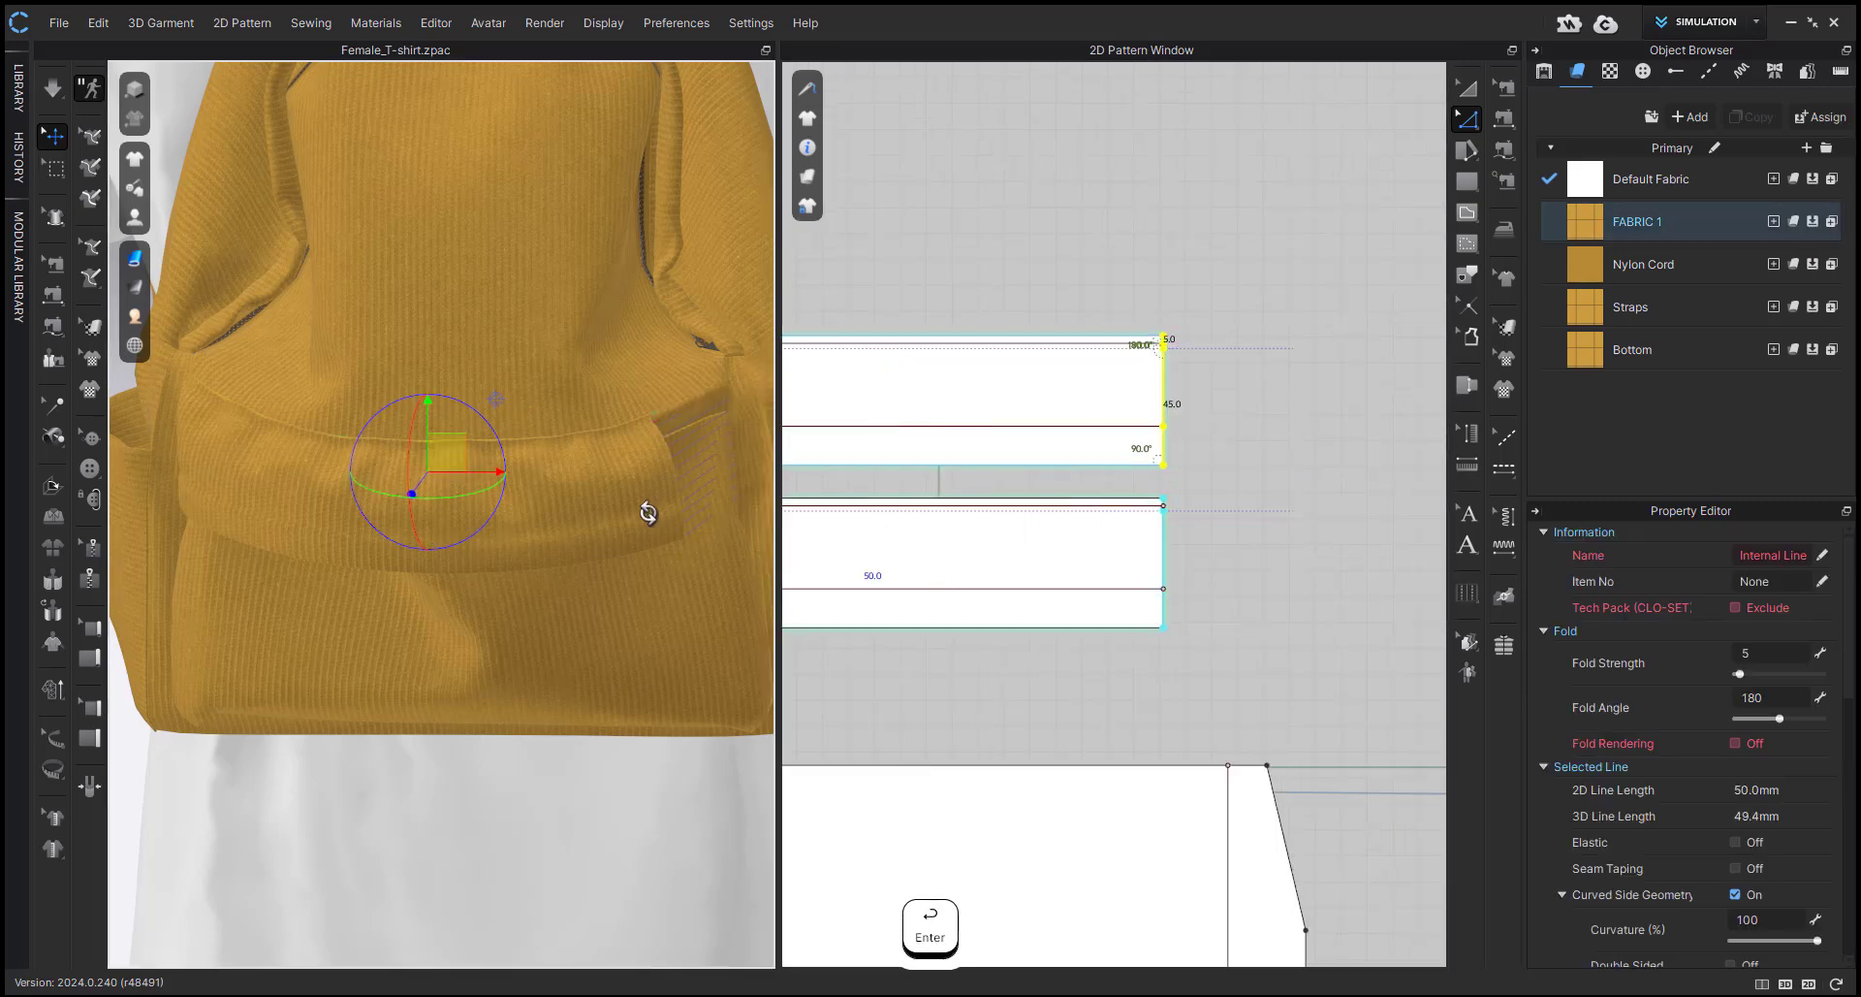
Simulate the shortened flap, pull its end corner into place over the front pocket, and stop the simulation.
key(space)
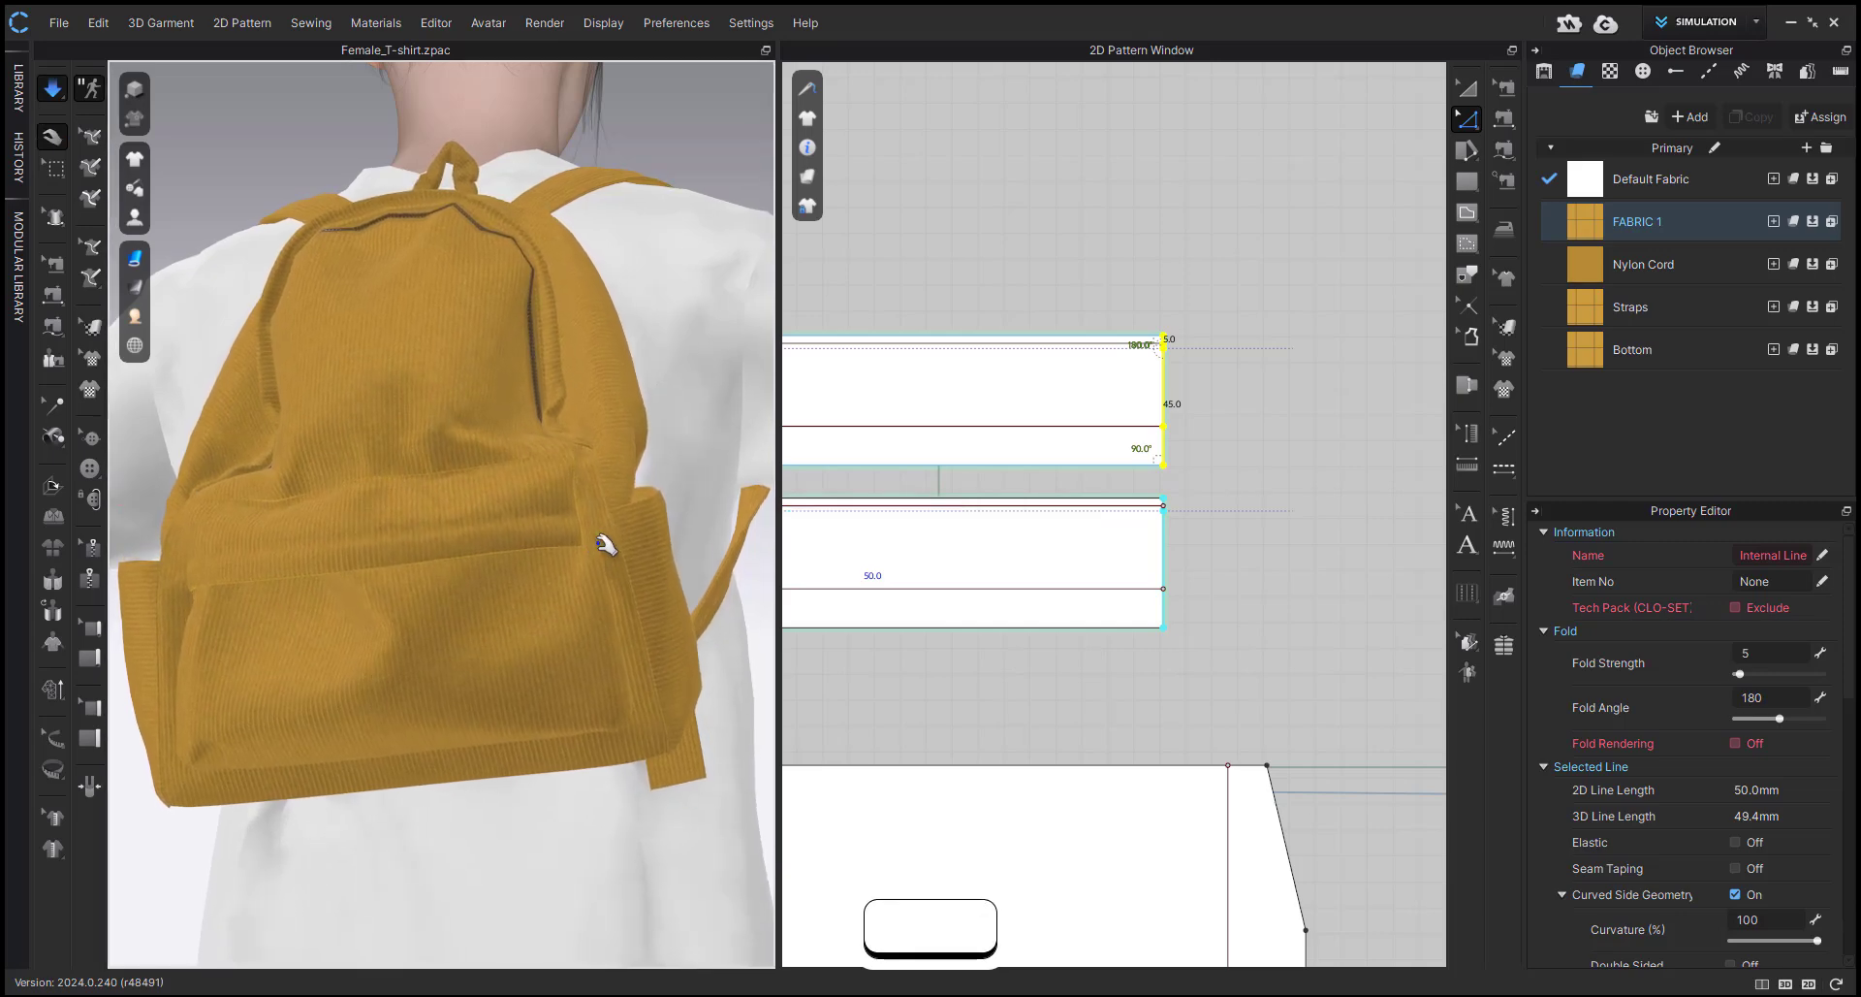
scroll(569, 528, up, 8)
drag(679, 499, 649, 536)
click(665, 494)
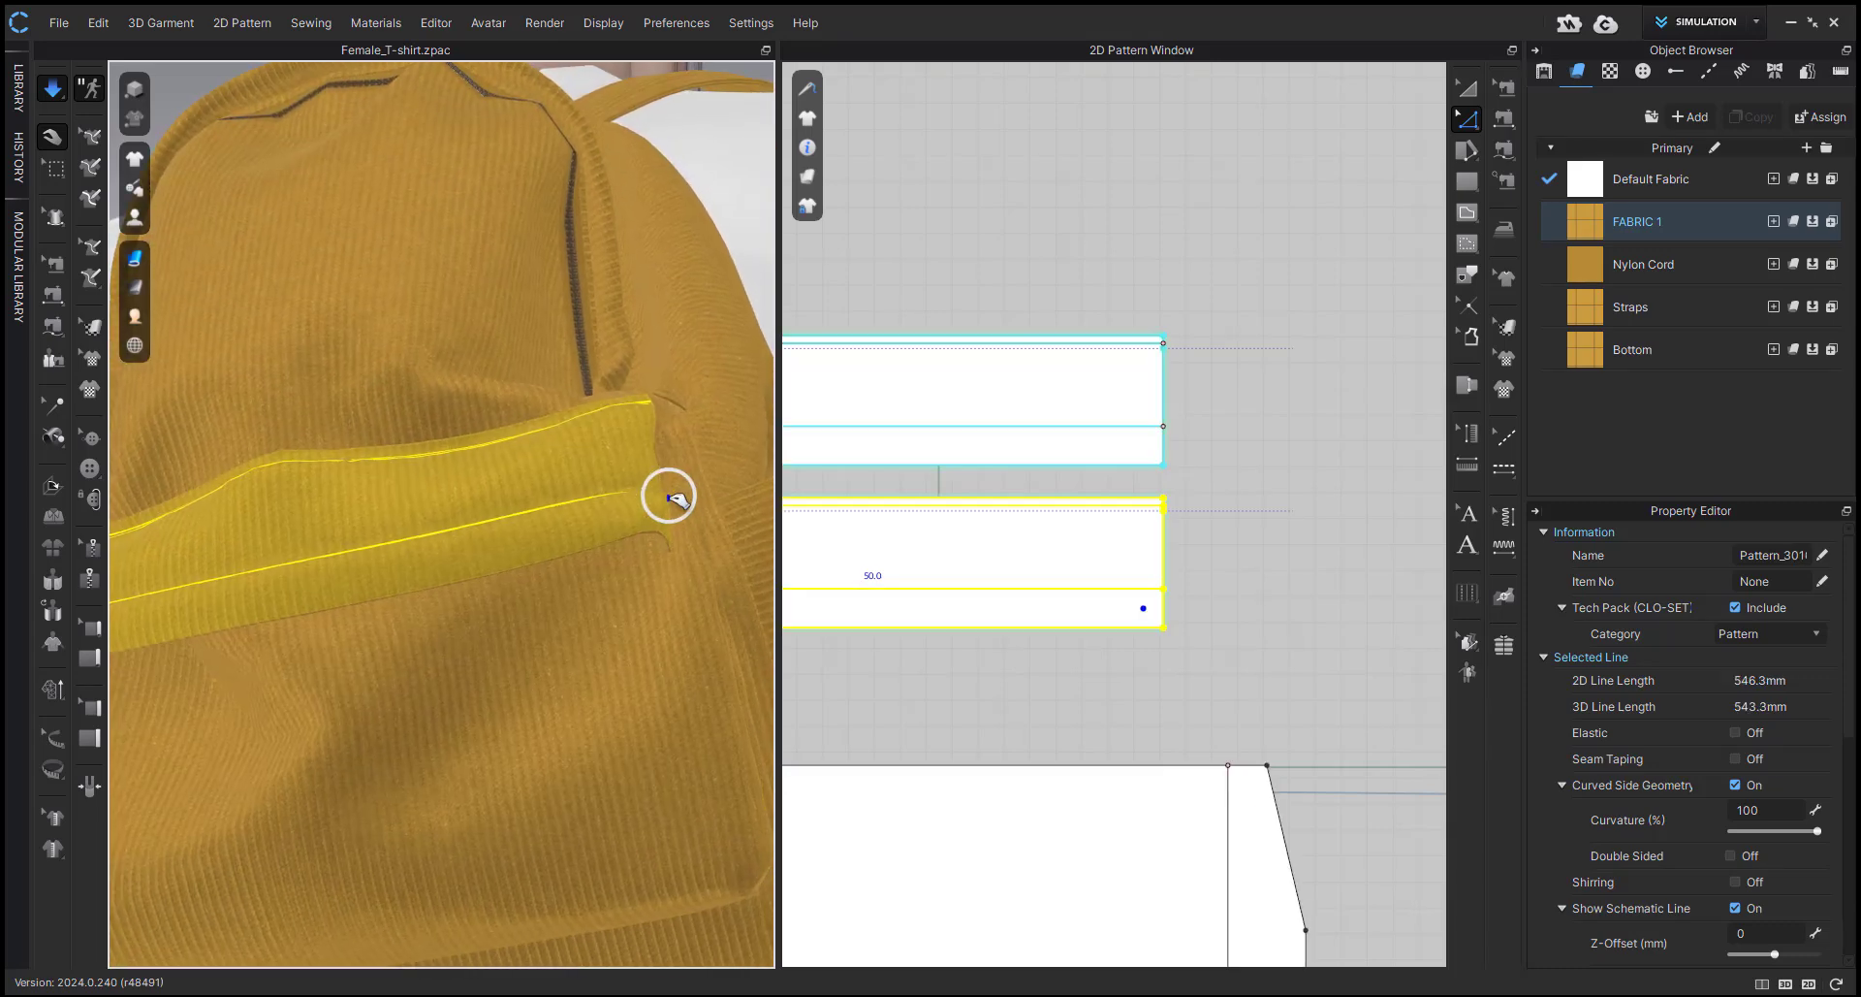
key(space)
Box-select the mesh at the front pocket panel's upper corner and pull it down from beneath the flap.
click(50, 172)
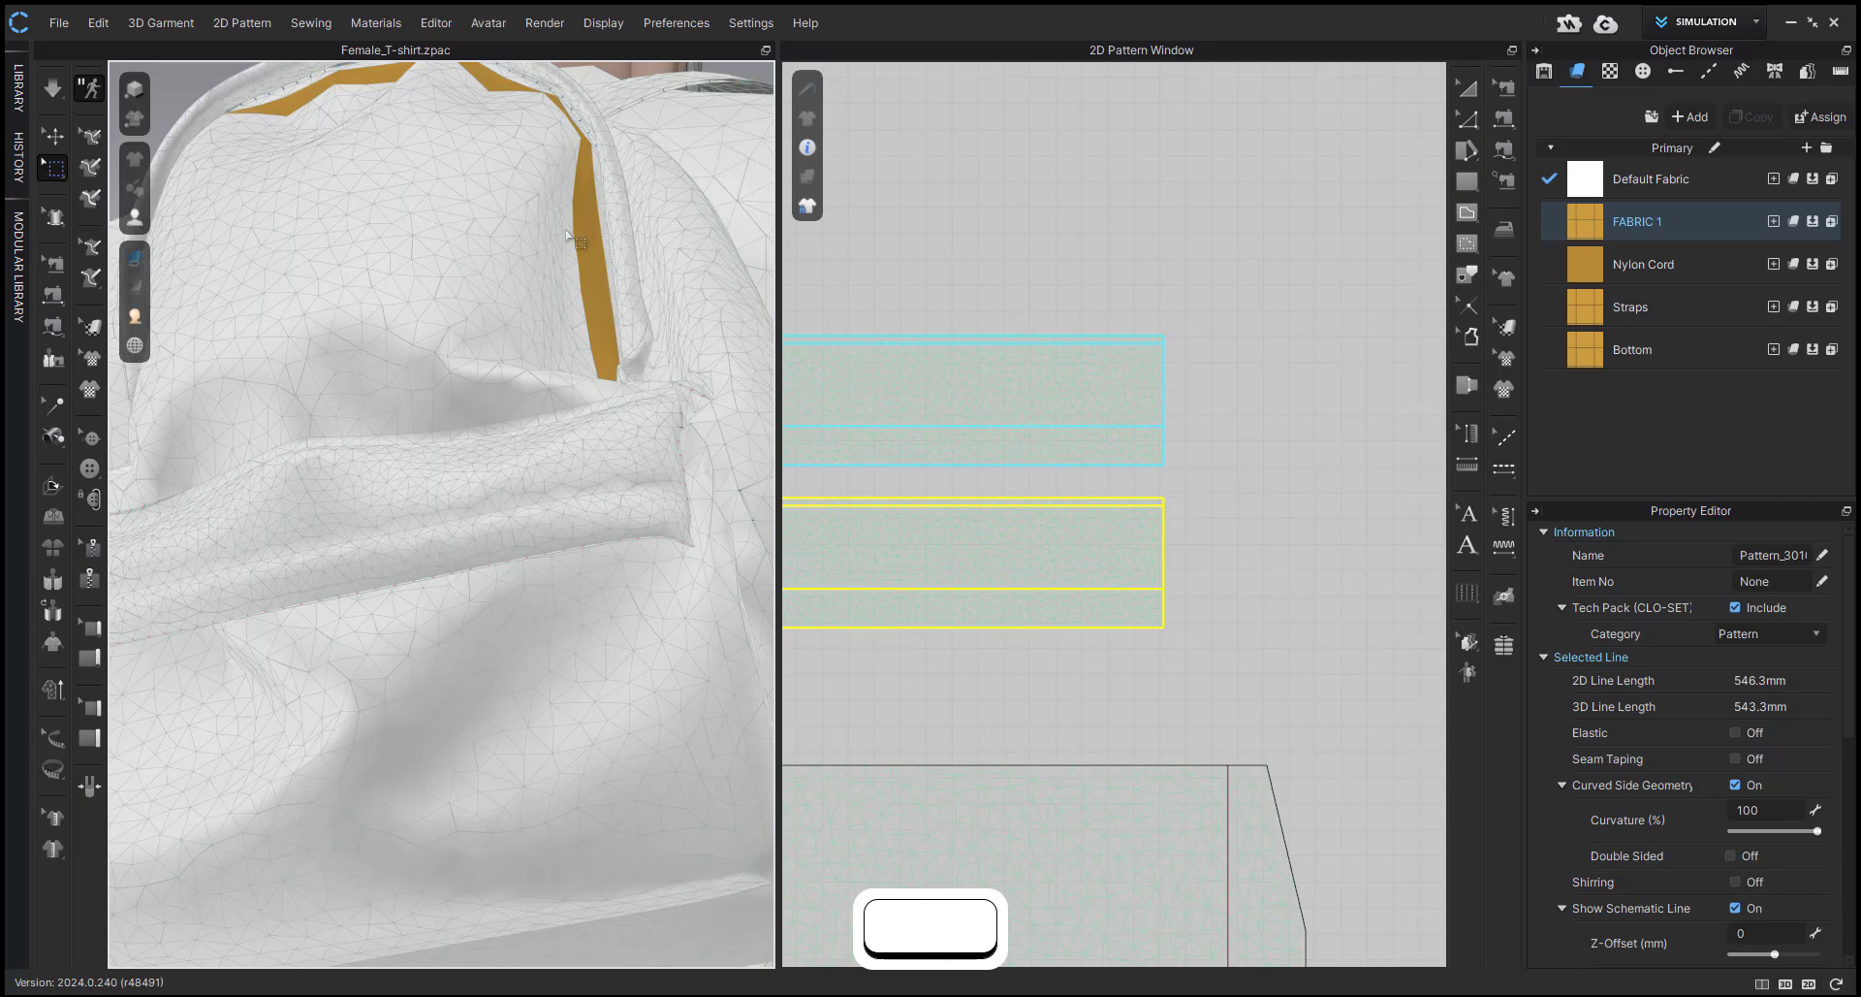
middle_drag(565, 231, 456, 216)
drag(531, 374, 652, 587)
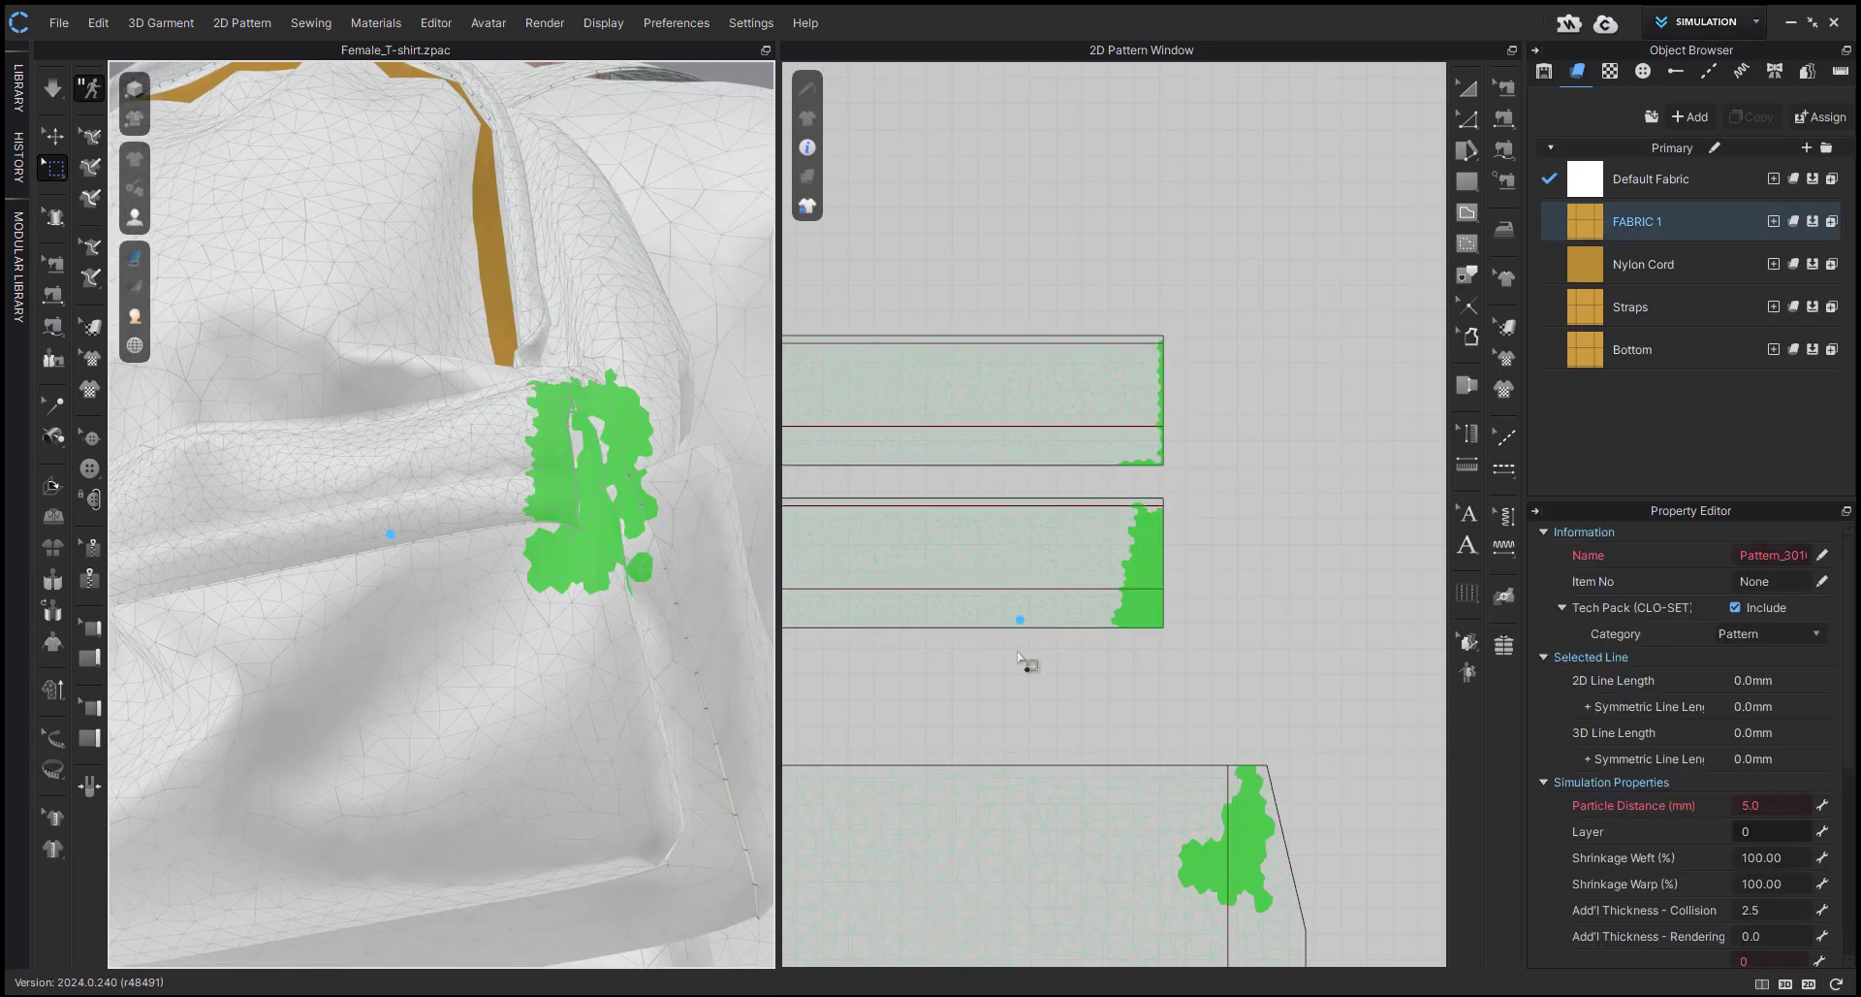
scroll(1025, 666, up, 5)
drag(1094, 428, 1271, 740)
right_drag(669, 538, 524, 465)
right_drag(534, 681, 551, 762)
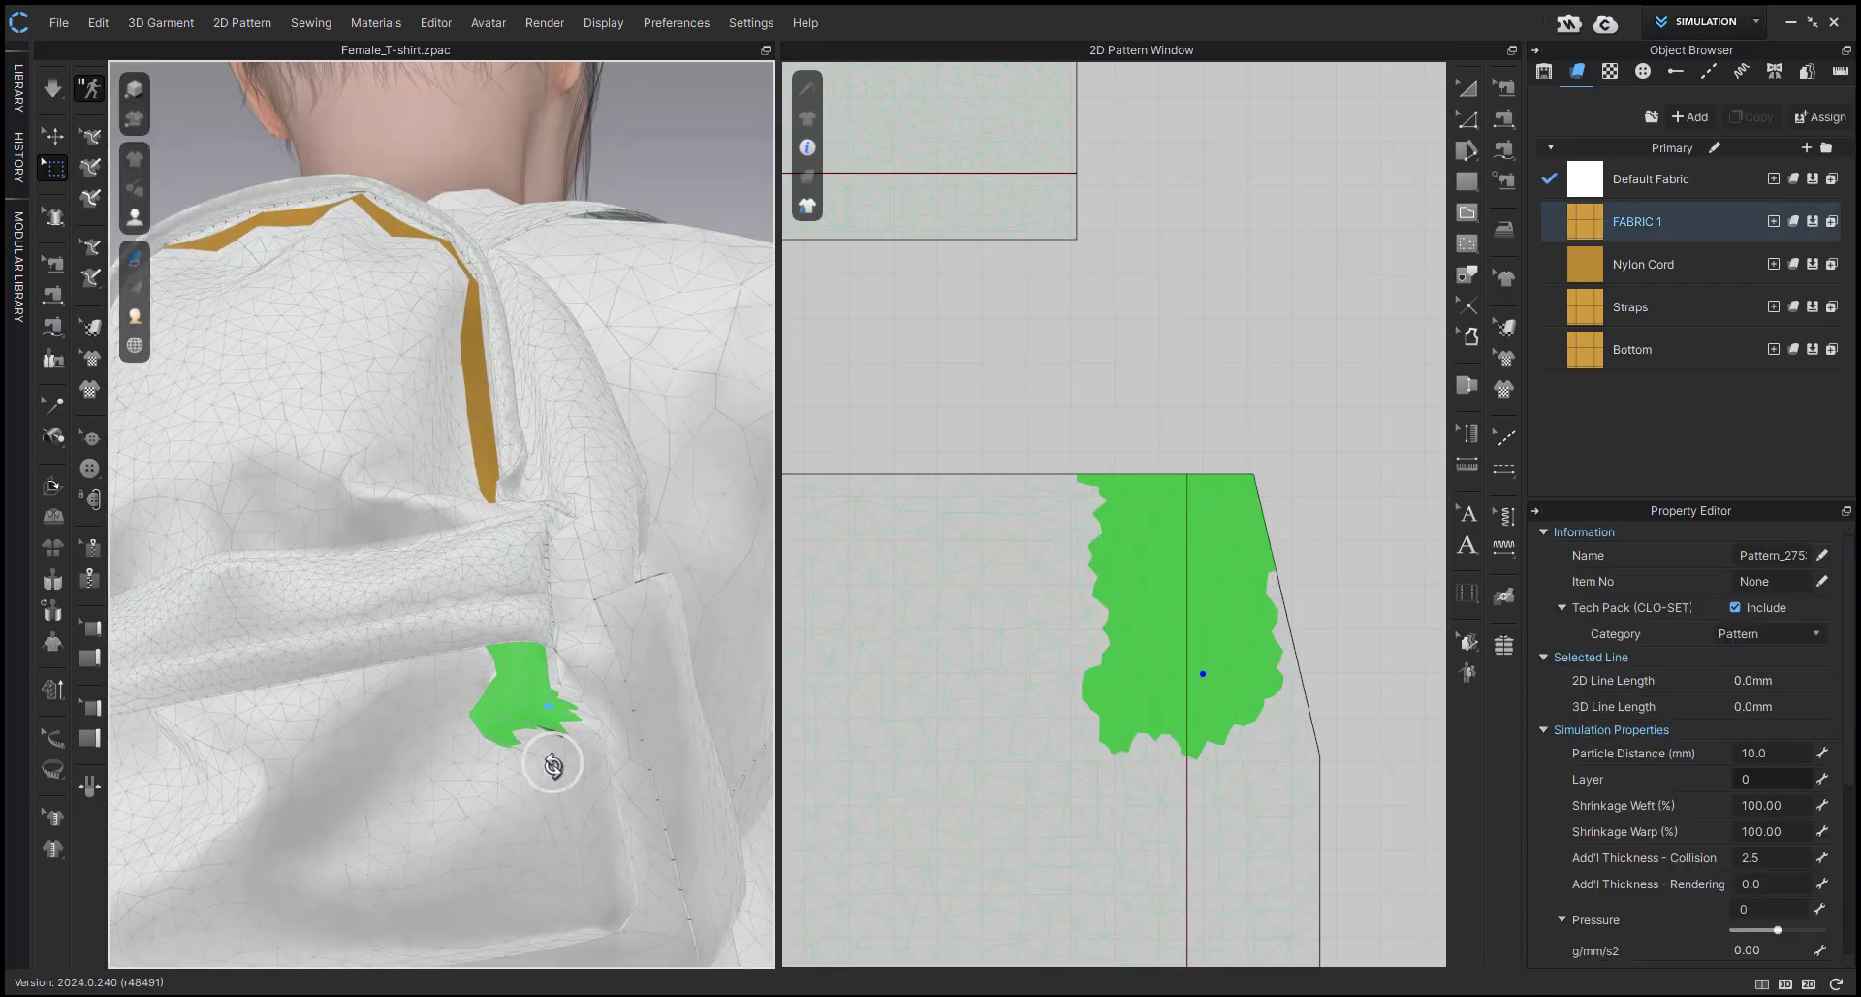
Simulate the adjusted pocket and hide both flap layers to expose the pocket's upper edge.
key(space)
key(q)
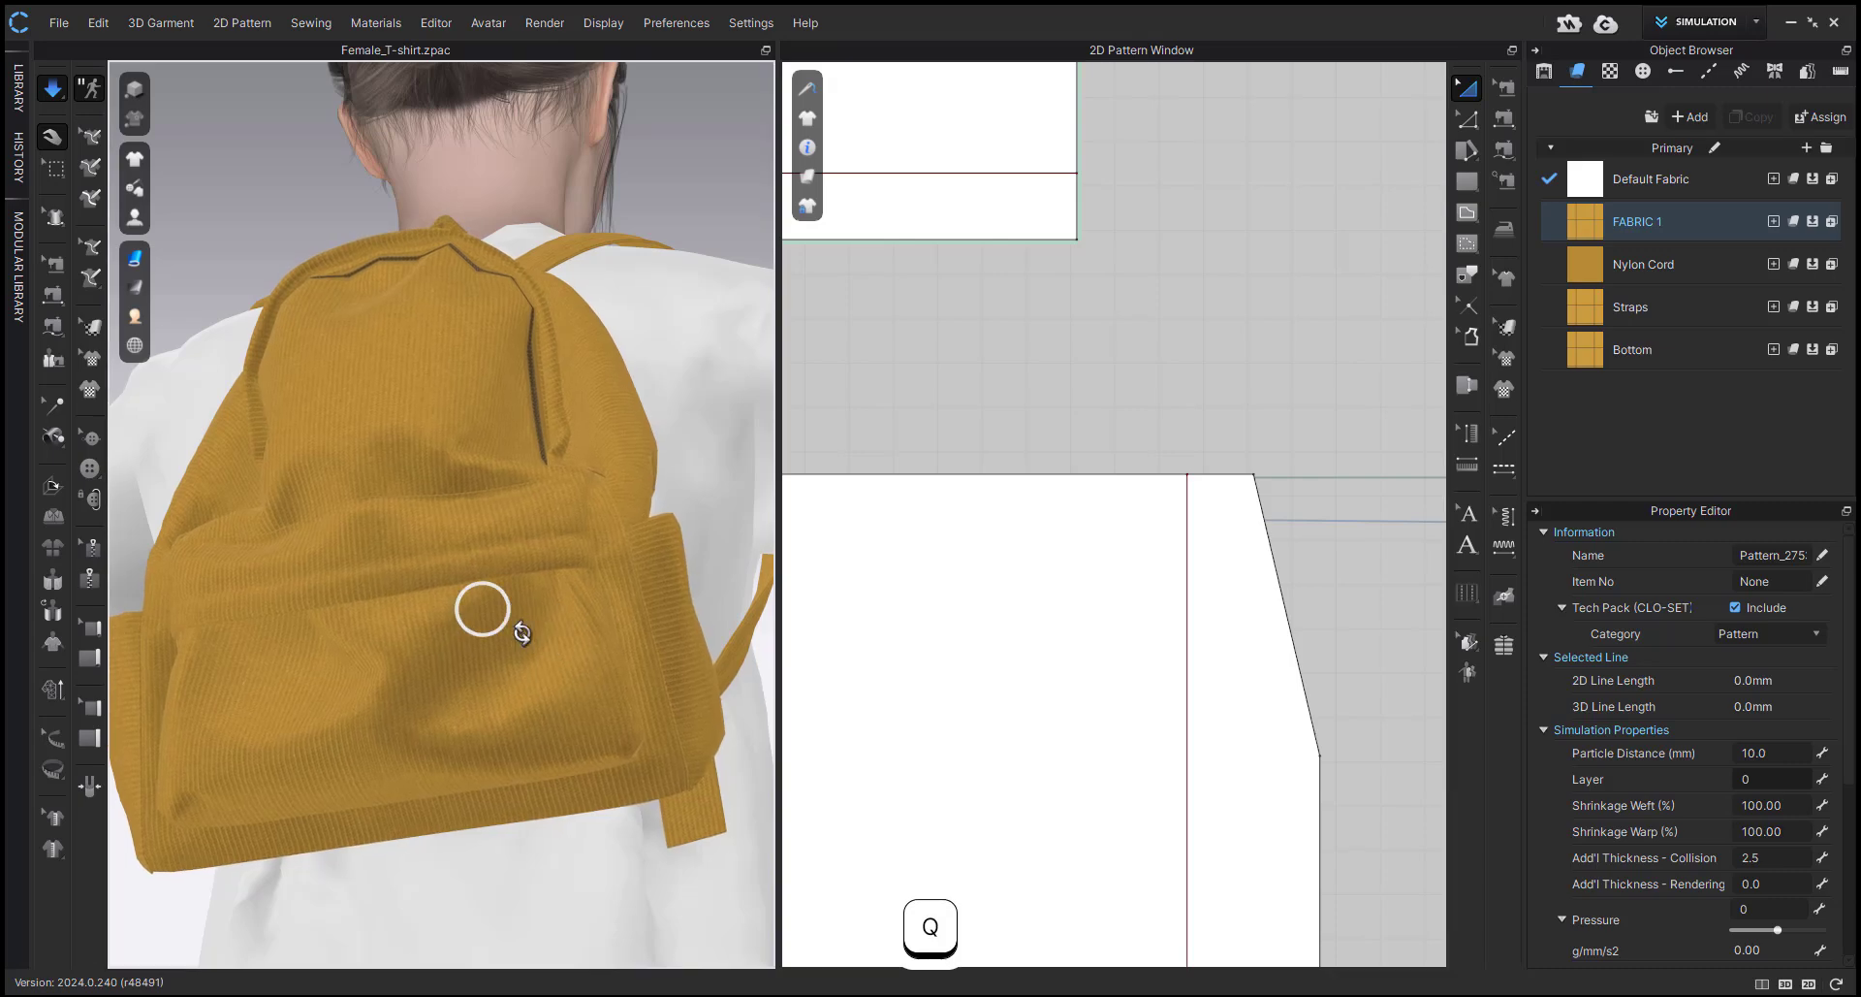
right_drag(504, 622, 484, 598)
scroll(484, 596, up, 2)
click(459, 549)
key(shift+q)
click(458, 551)
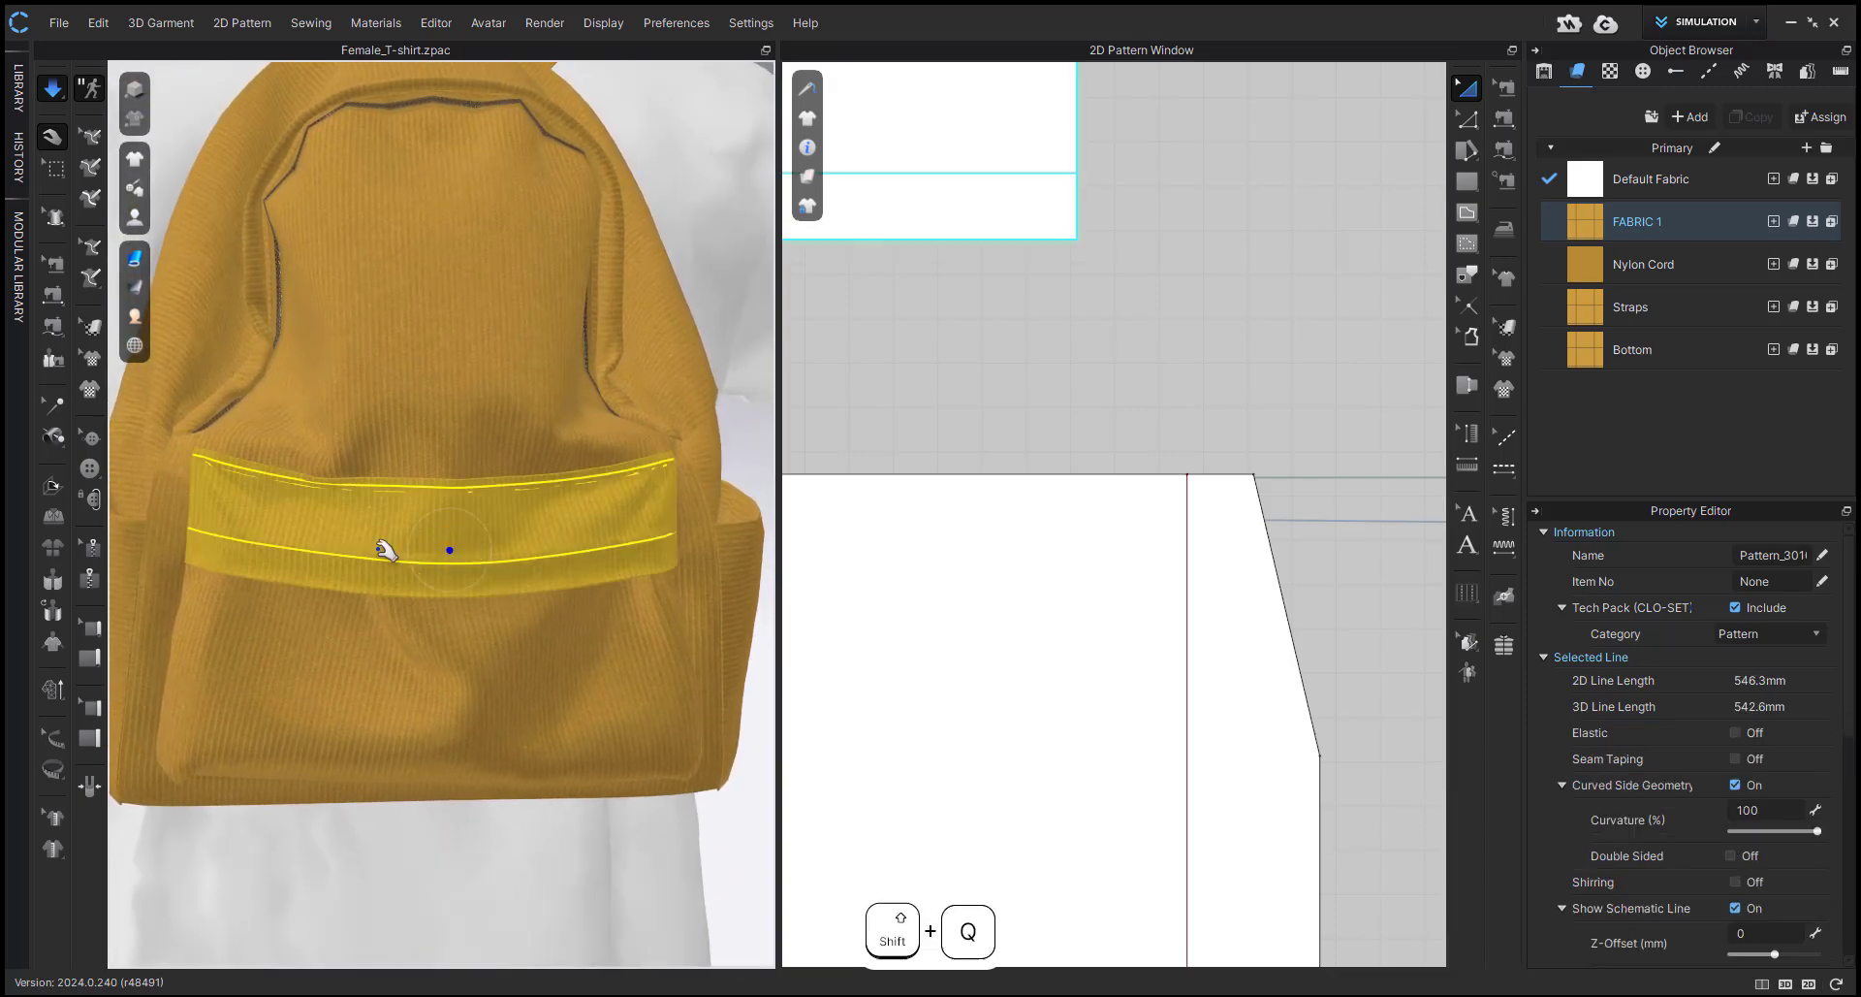
key(shift+q)
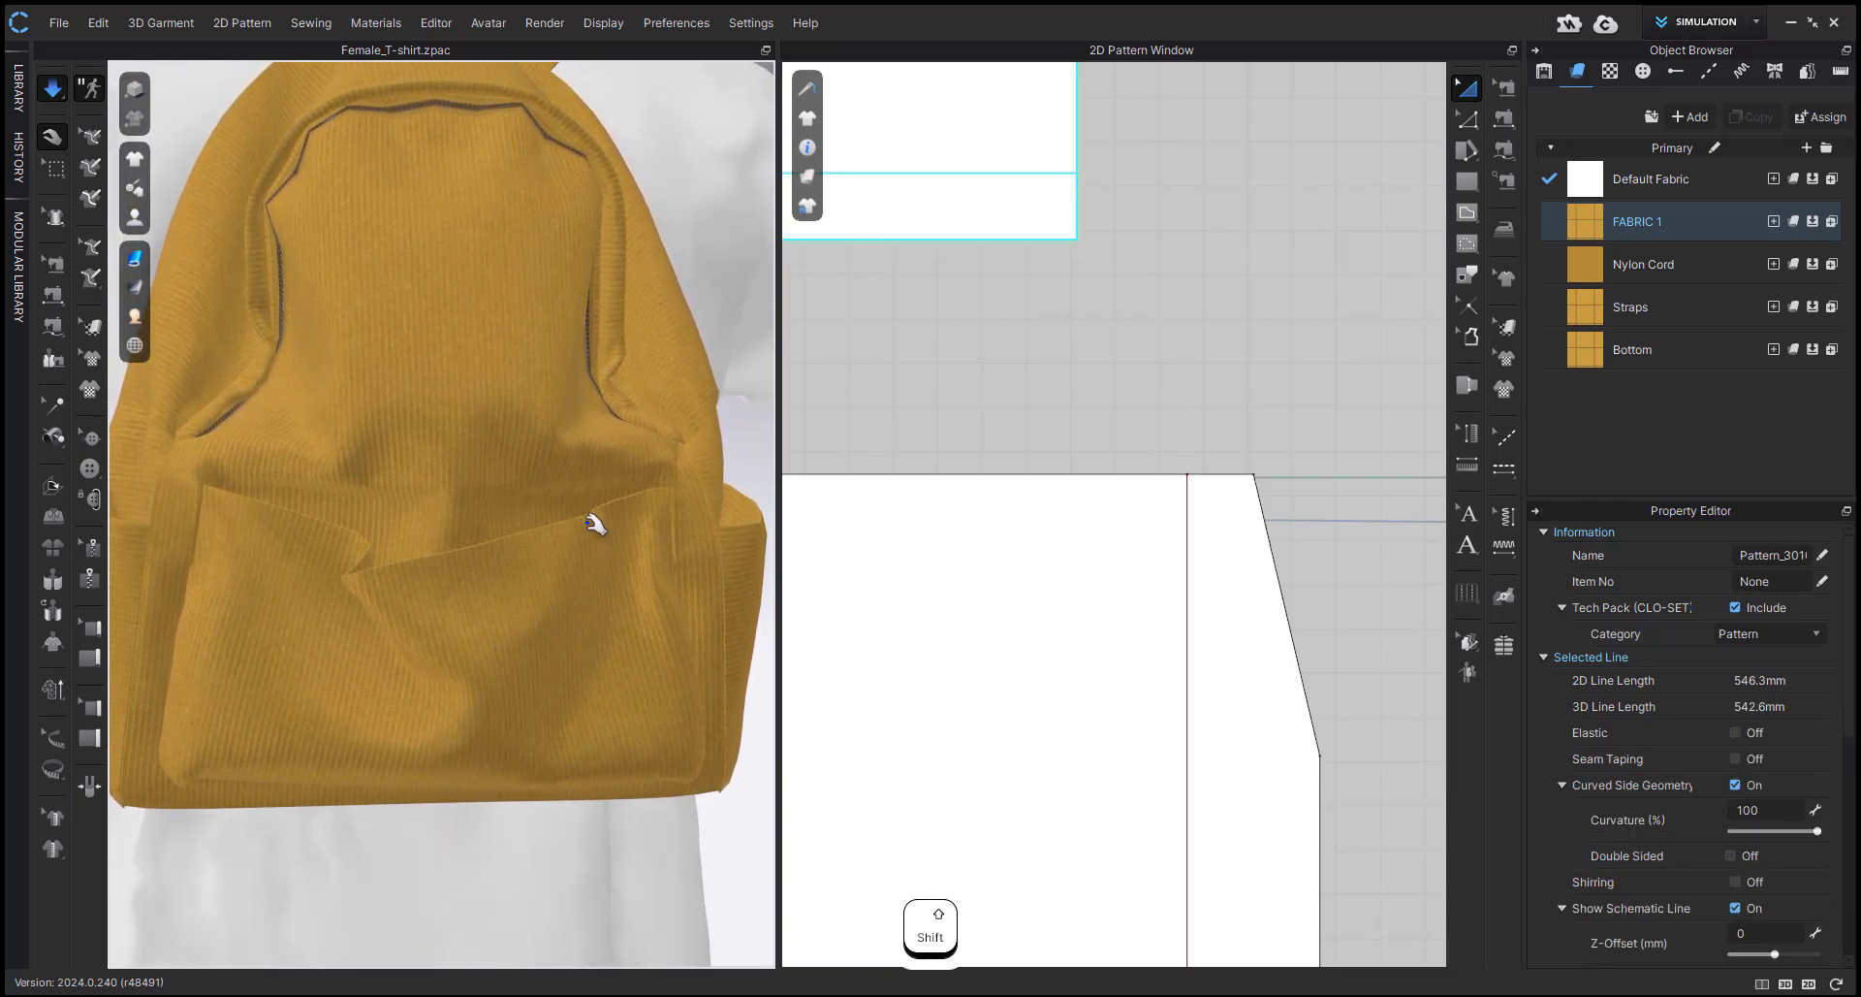
Pull the front pocket's upper edge down, show the hidden flap layers again, and settle the flap over the pocket.
click(322, 543)
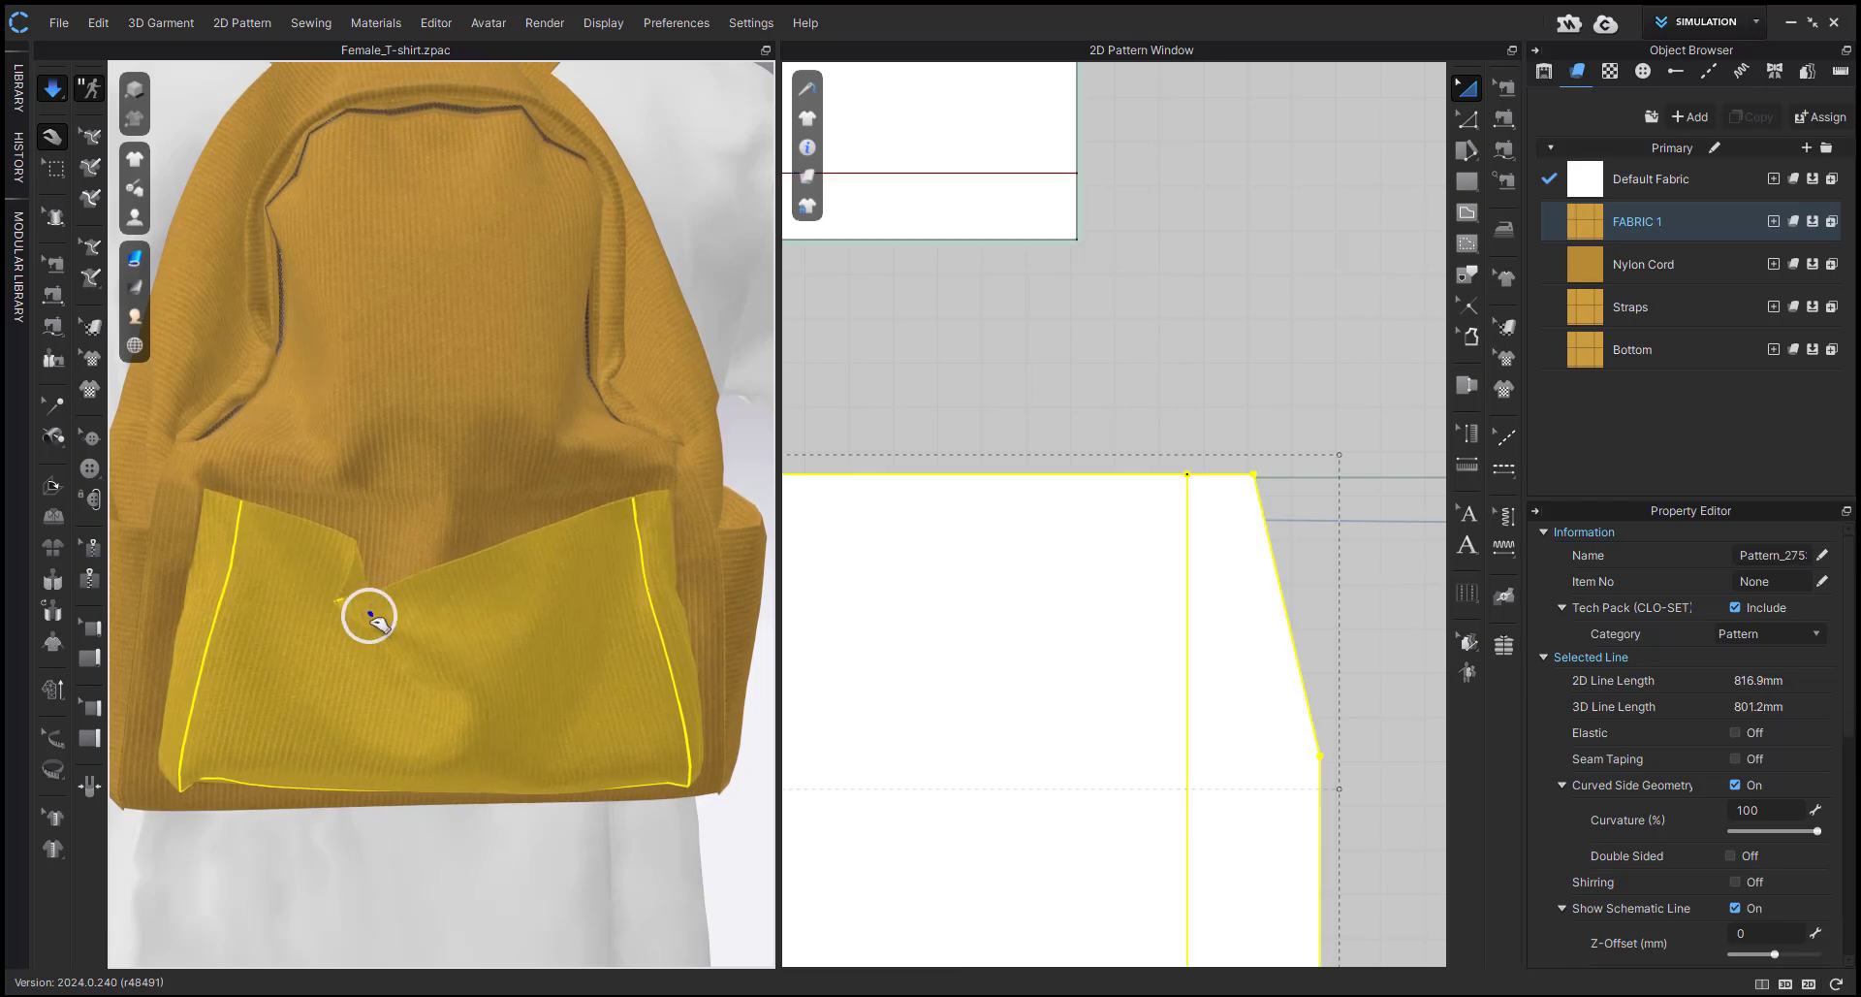
key(shift+w)
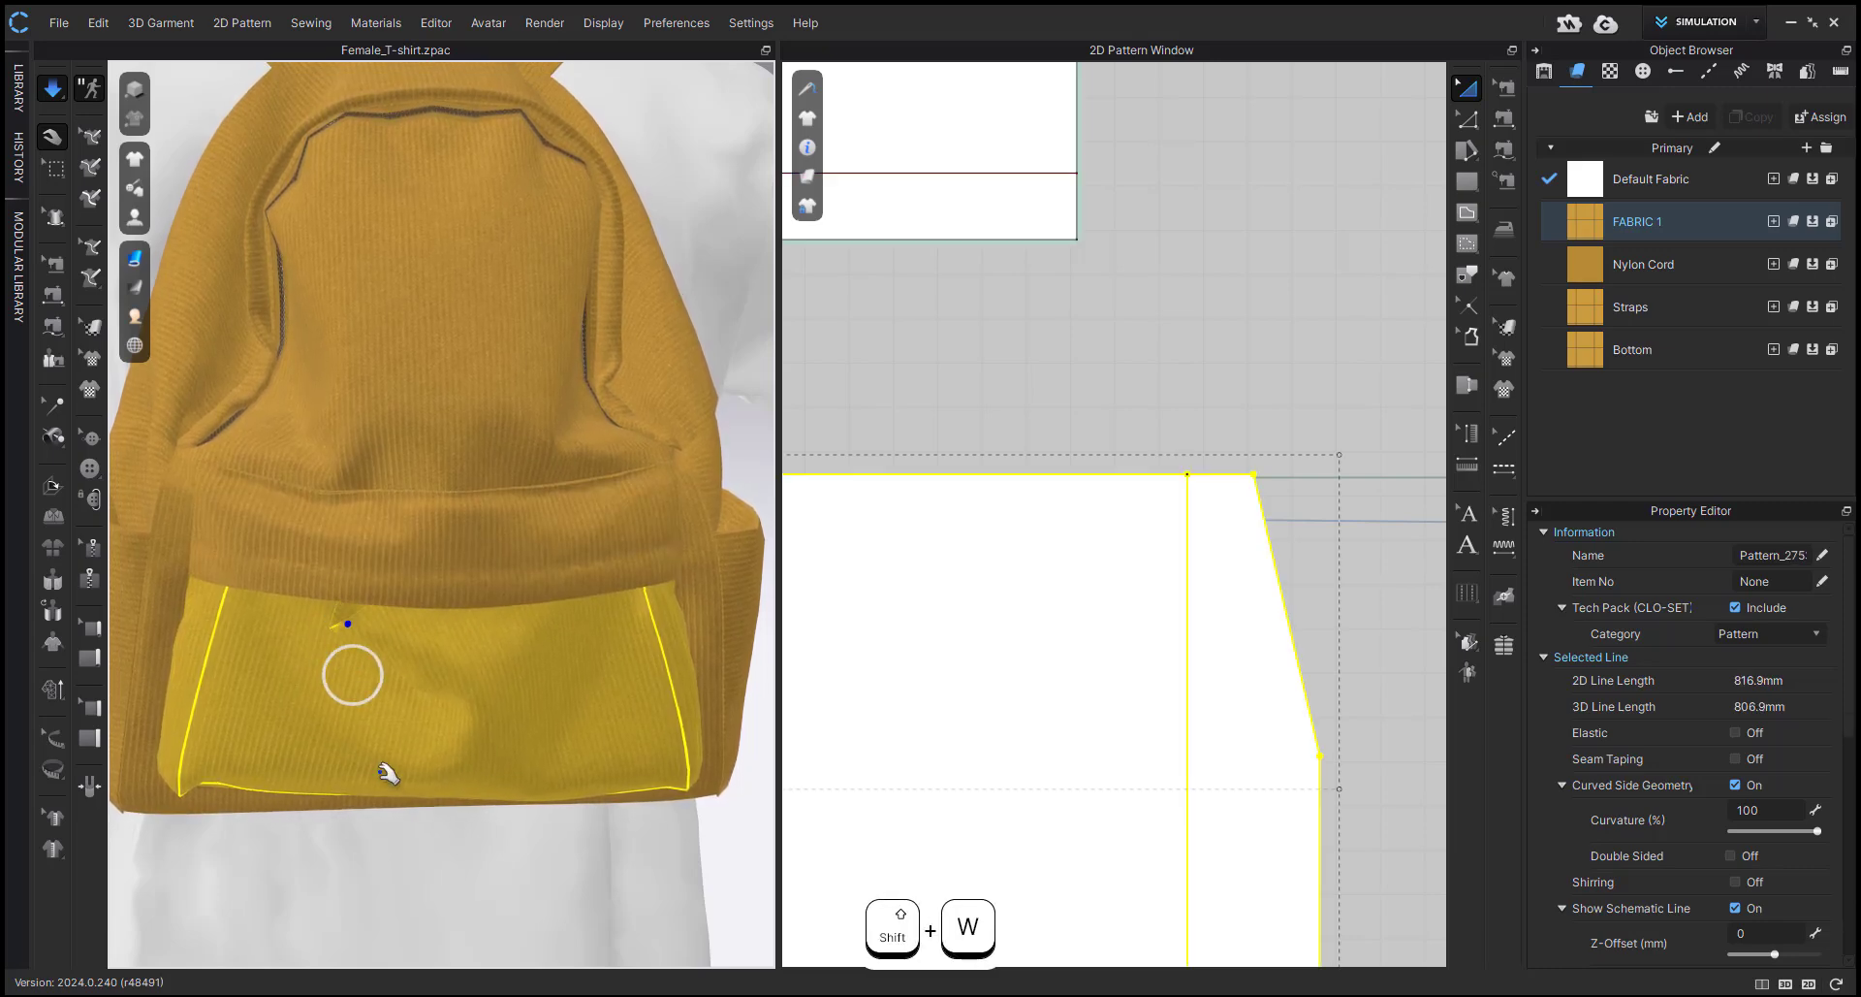
click(347, 593)
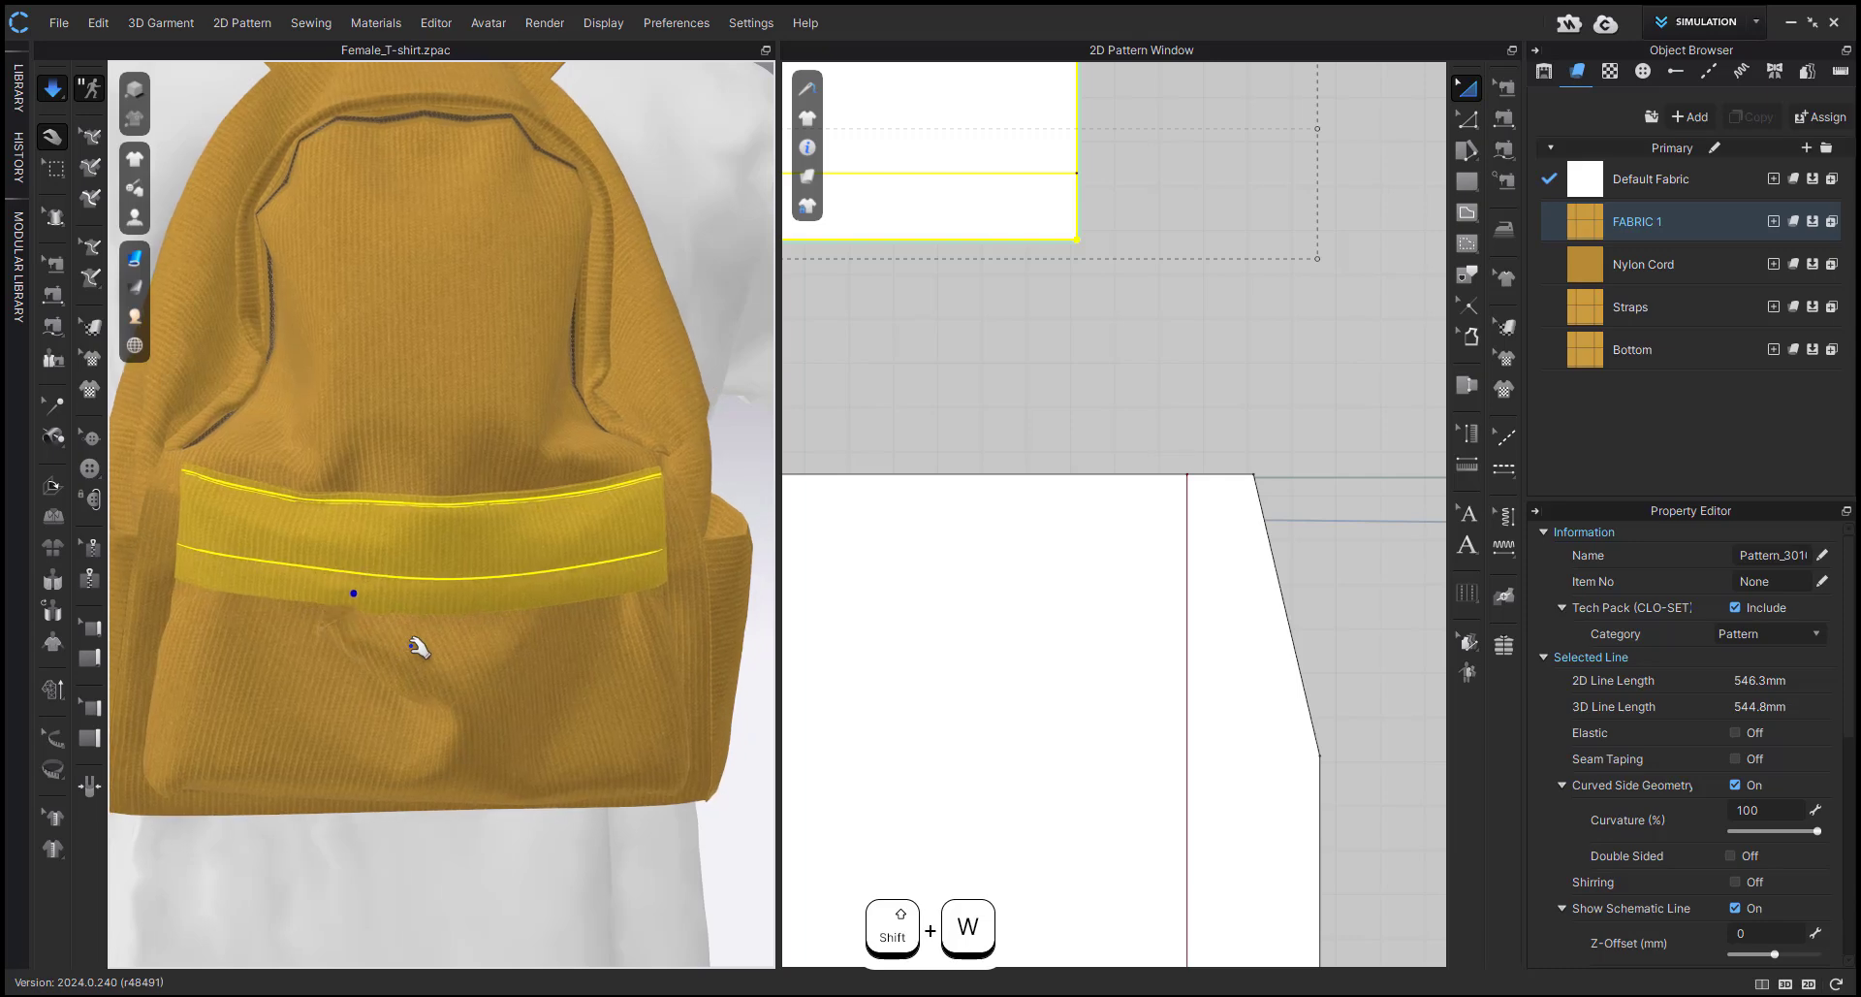
Stop the simulation and turn on Elastic for the front pocket panel's upper edge.
key(space)
key(z)
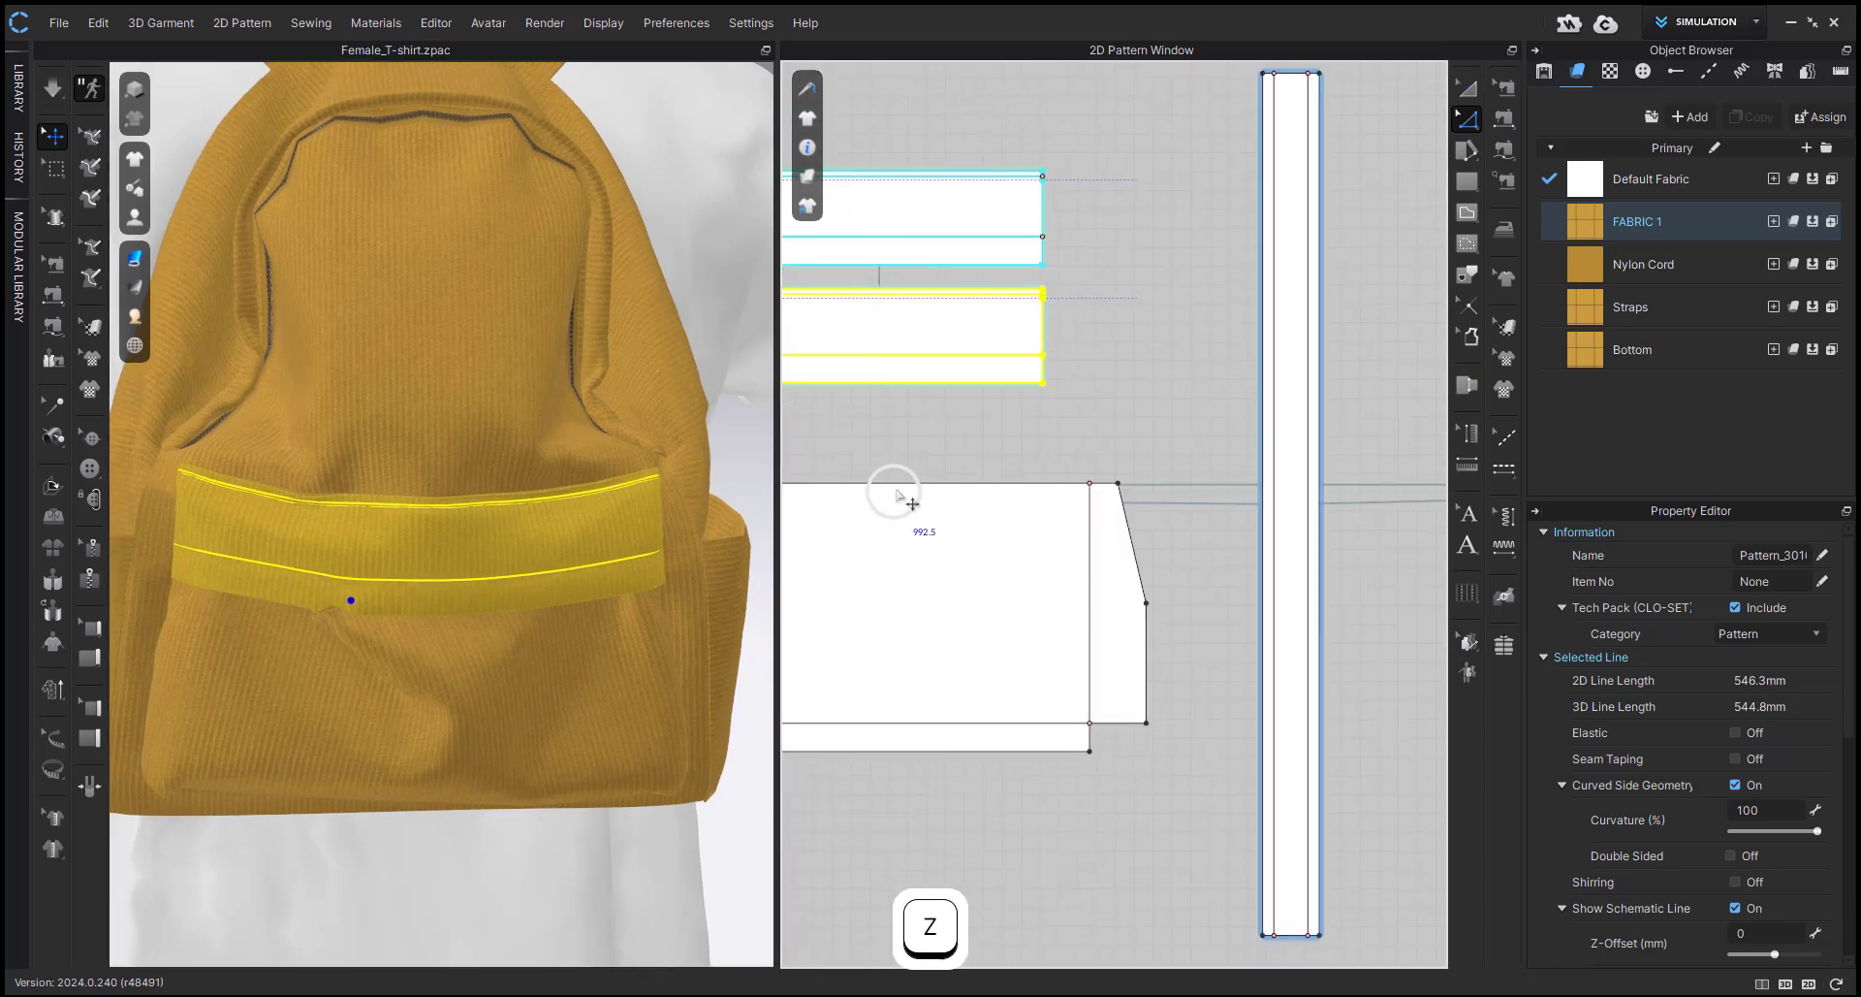
click(904, 484)
scroll(911, 487, down, 3)
middle_drag(914, 490, 1093, 503)
drag(909, 466, 1058, 496)
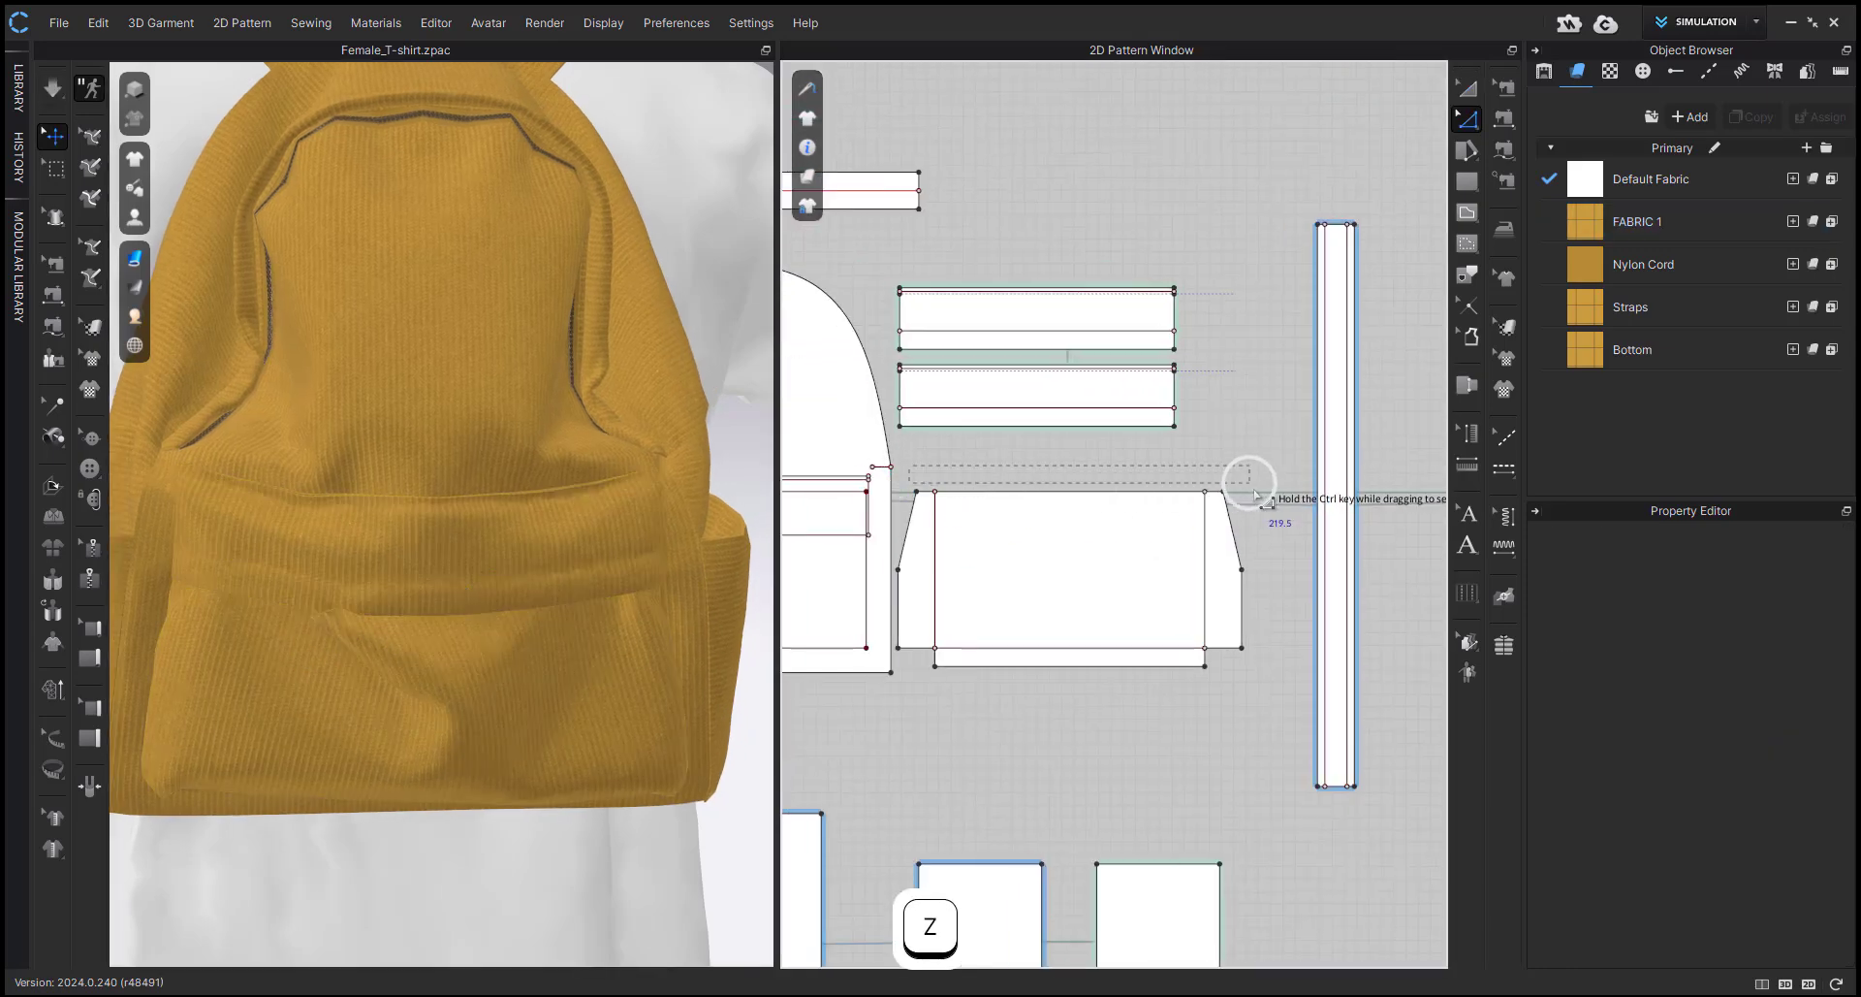
drag(1253, 485, 1178, 496)
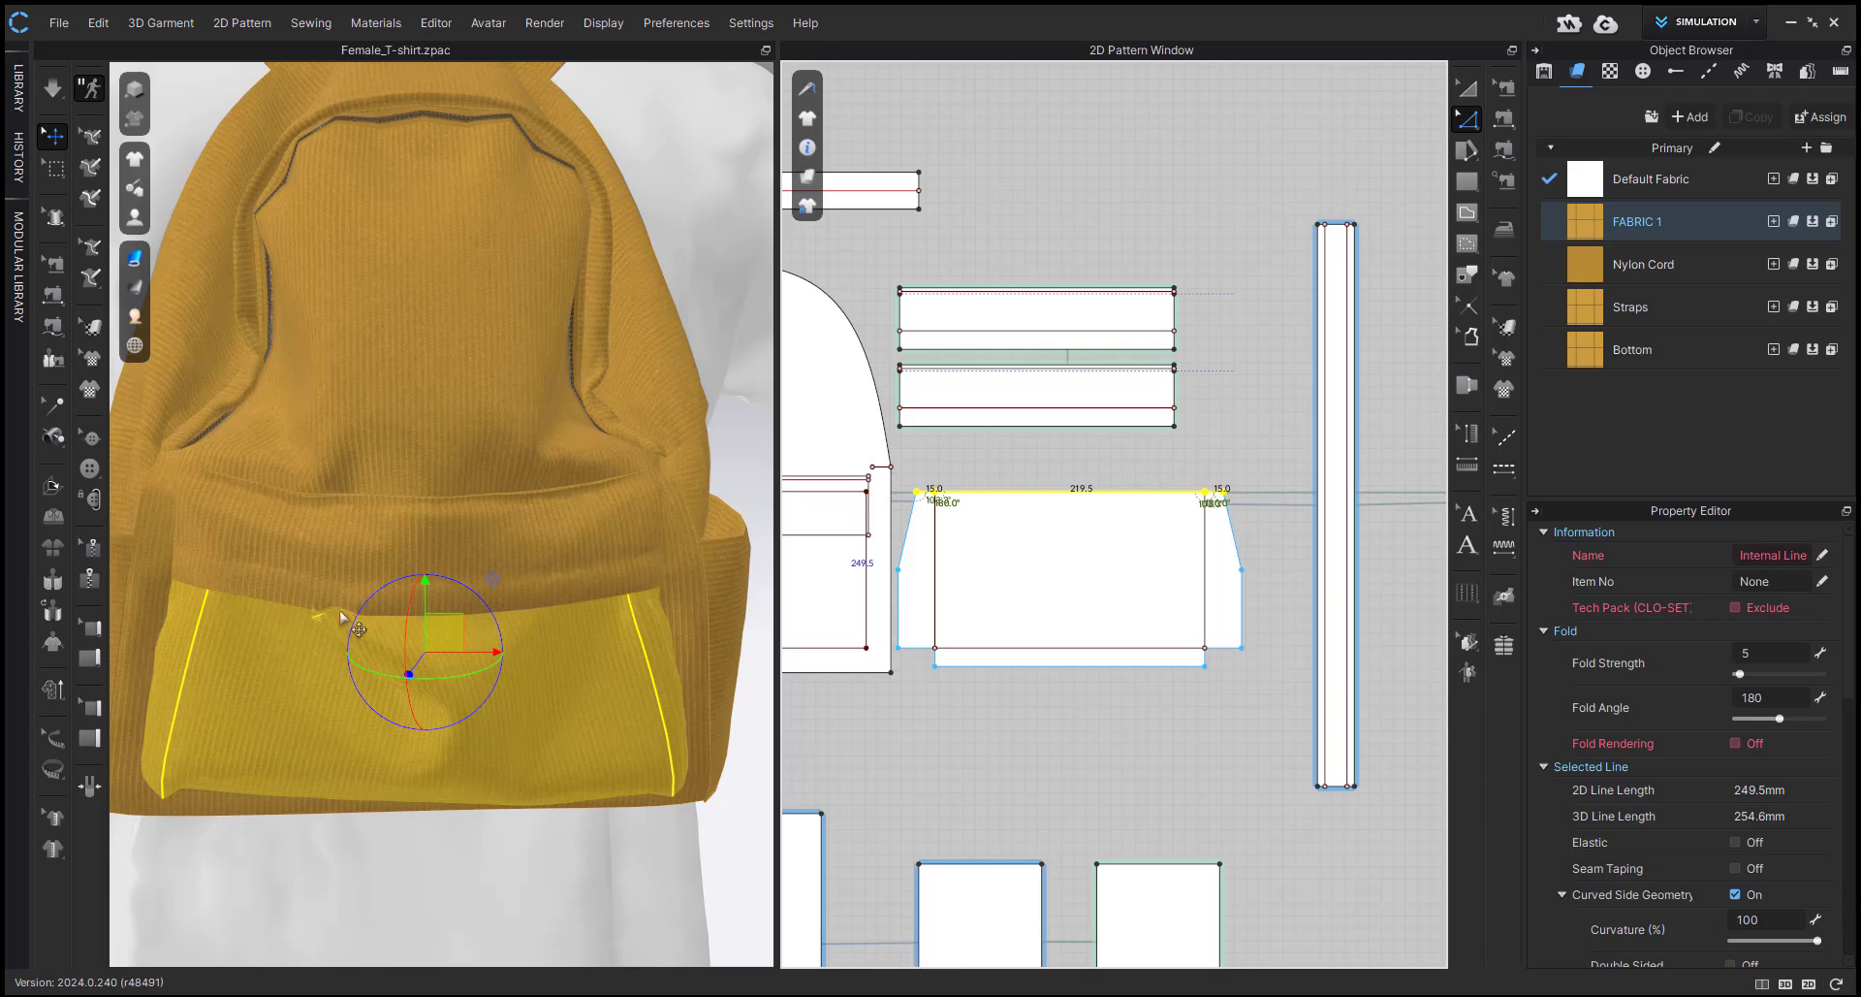
click(1736, 841)
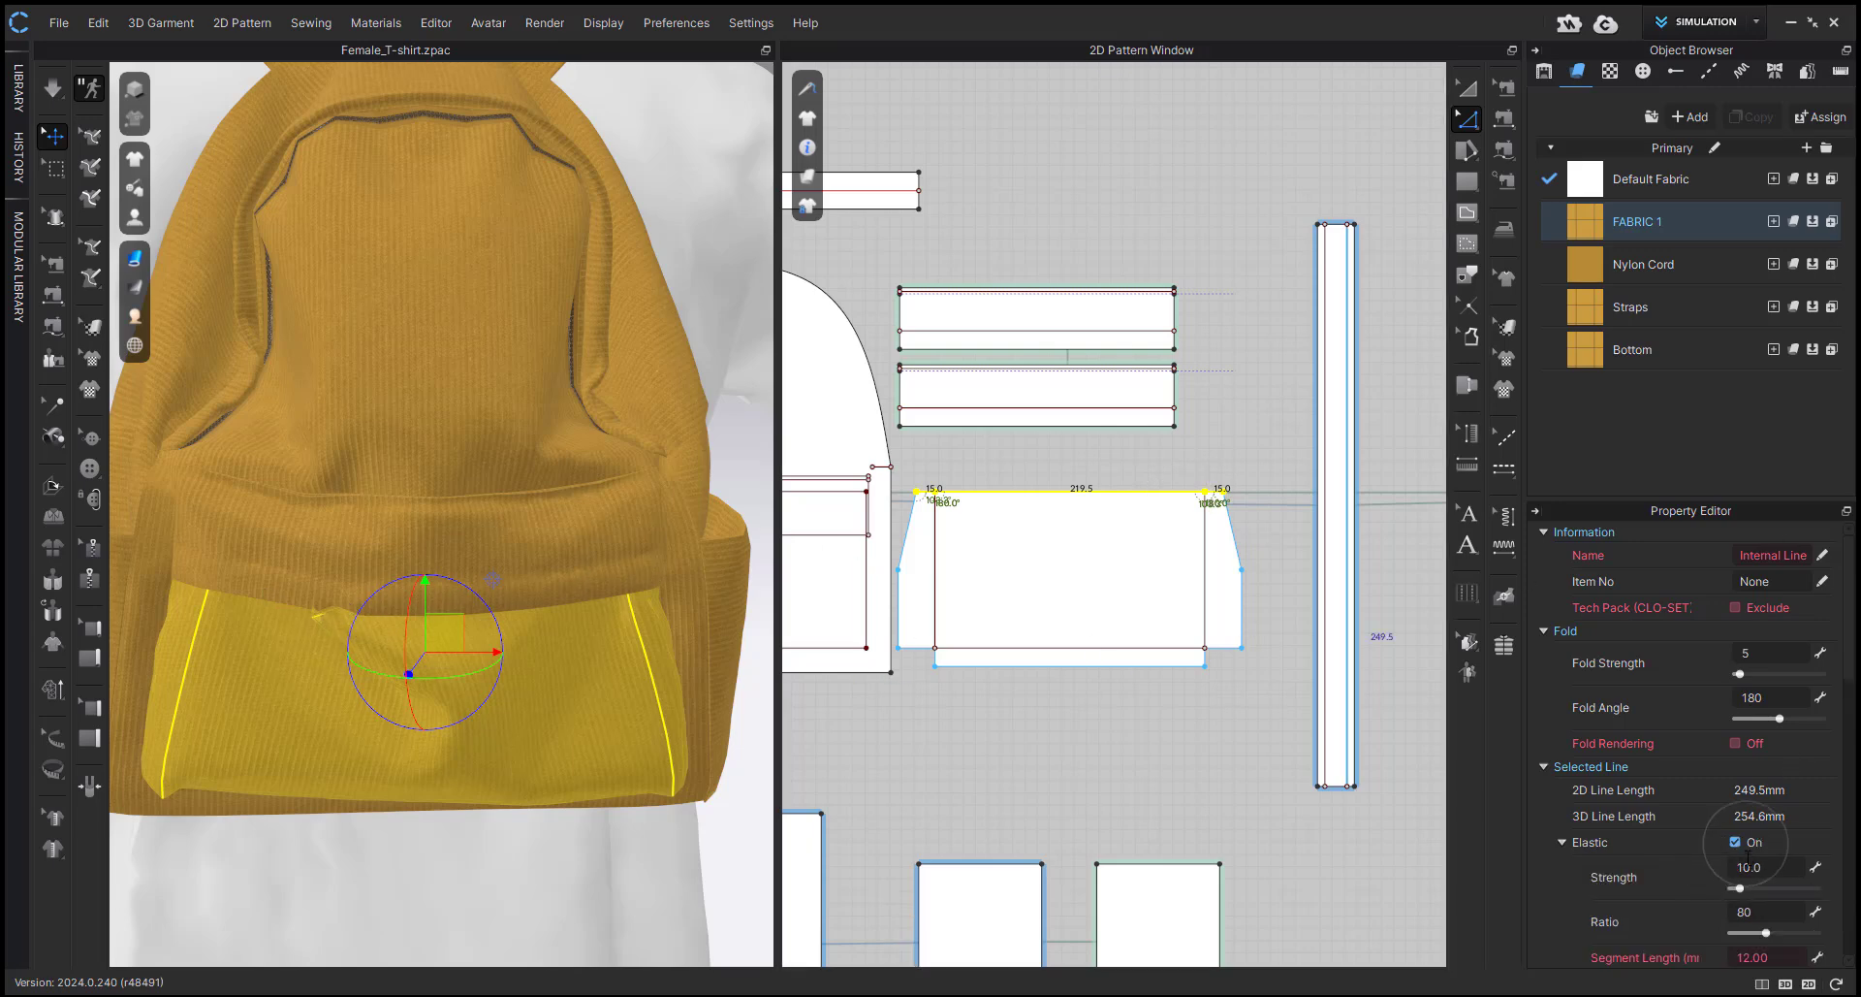
Simulate the elasticated front pocket with both flap layers hidden, stop, and show the flap again.
key(shift+q)
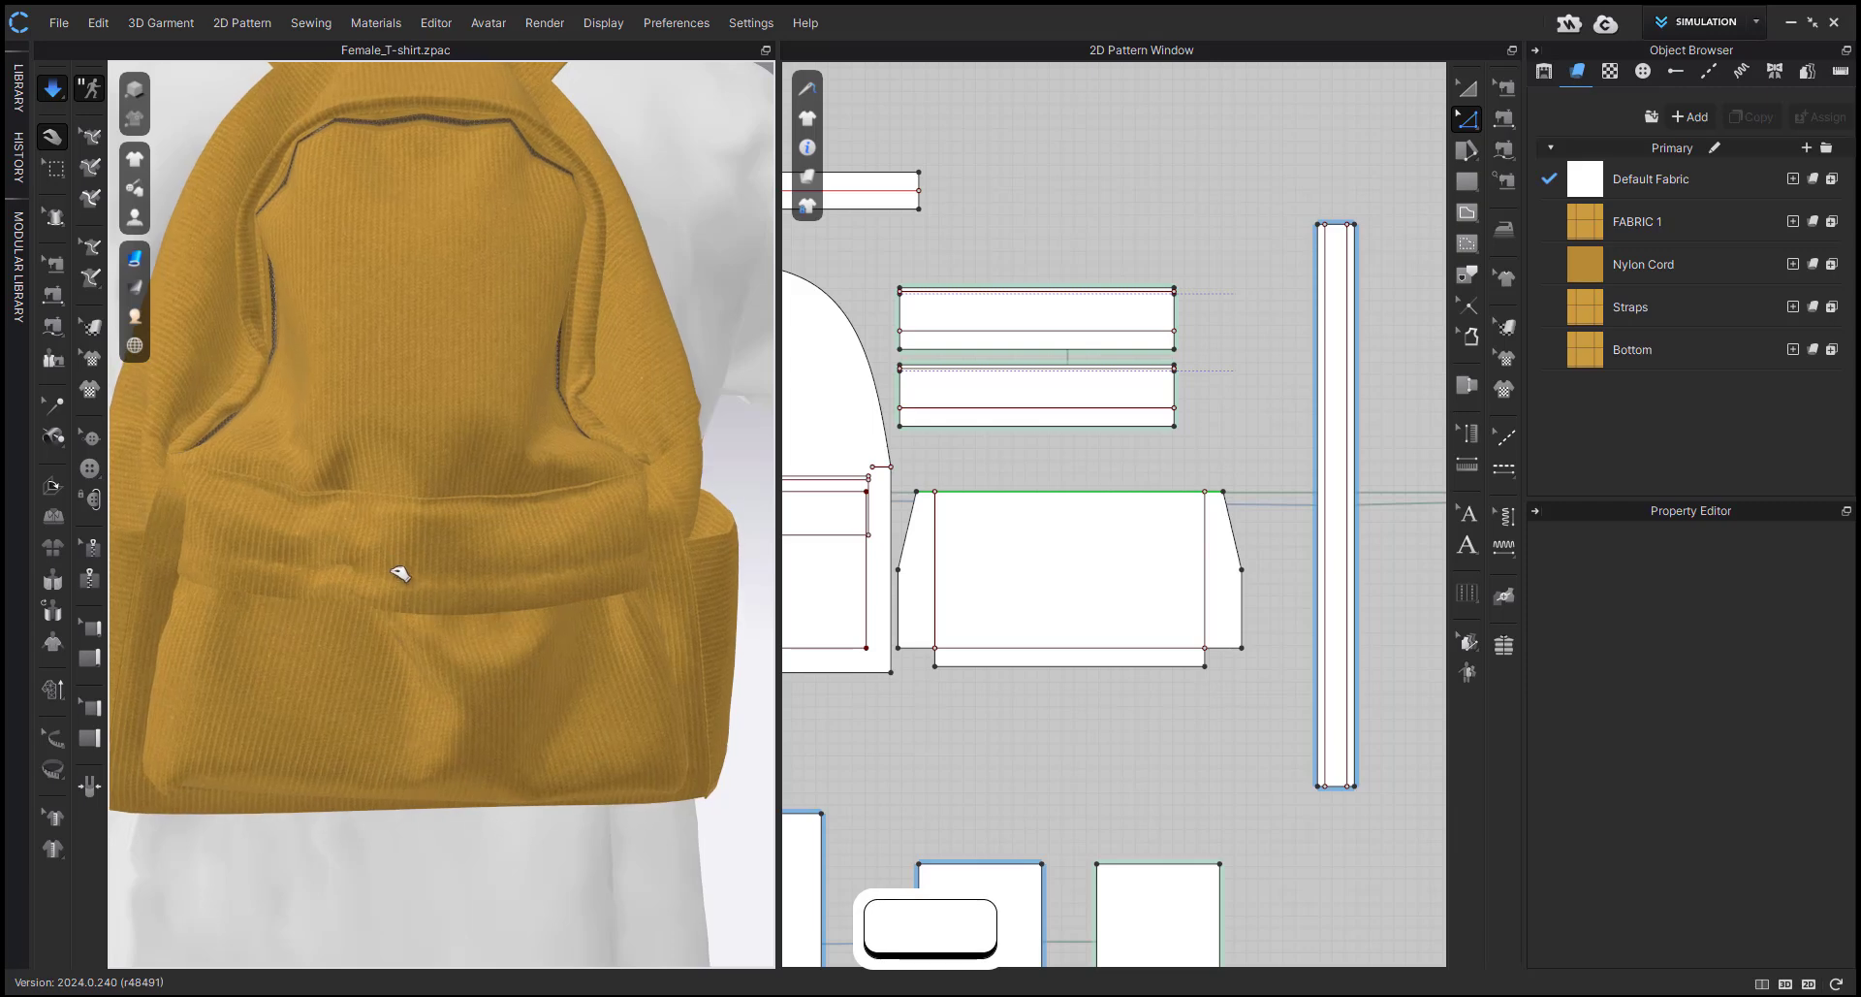
click(403, 570)
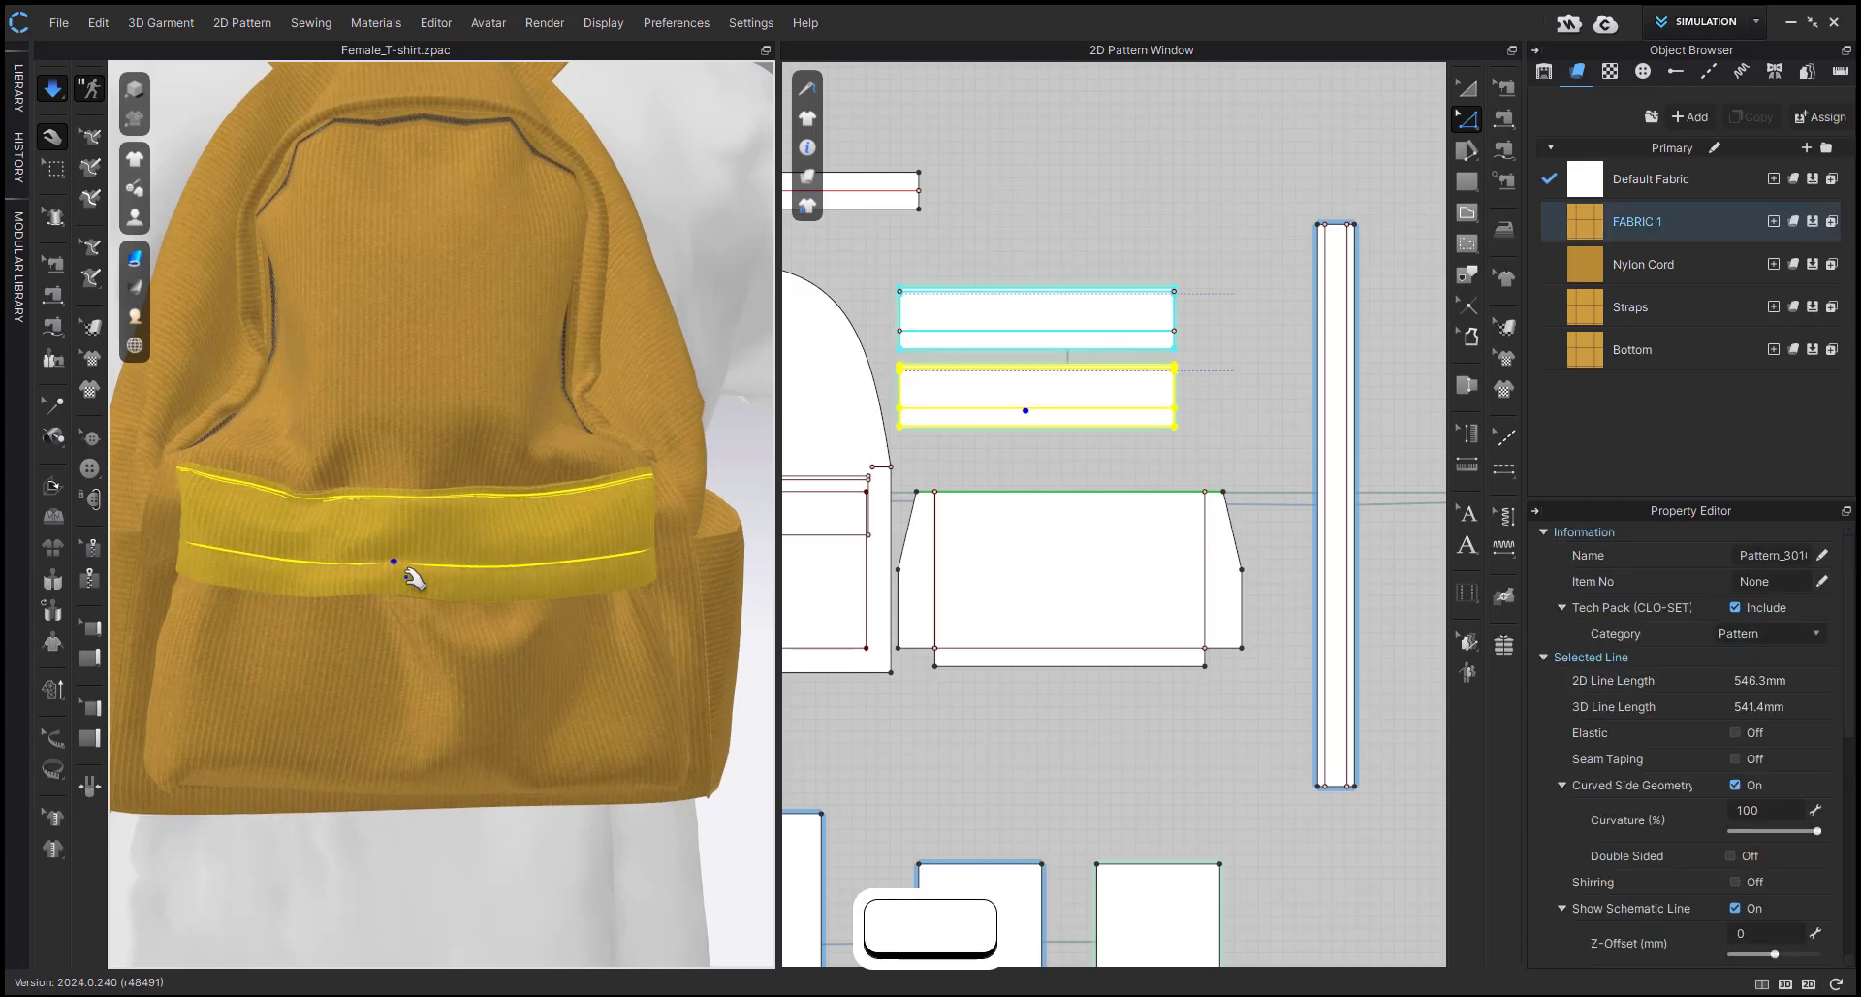
click(320, 586)
key(space)
key(shift+w)
Select all the backpack's pattern pieces and set their pressure to 0.
scroll(707, 735, down, 2)
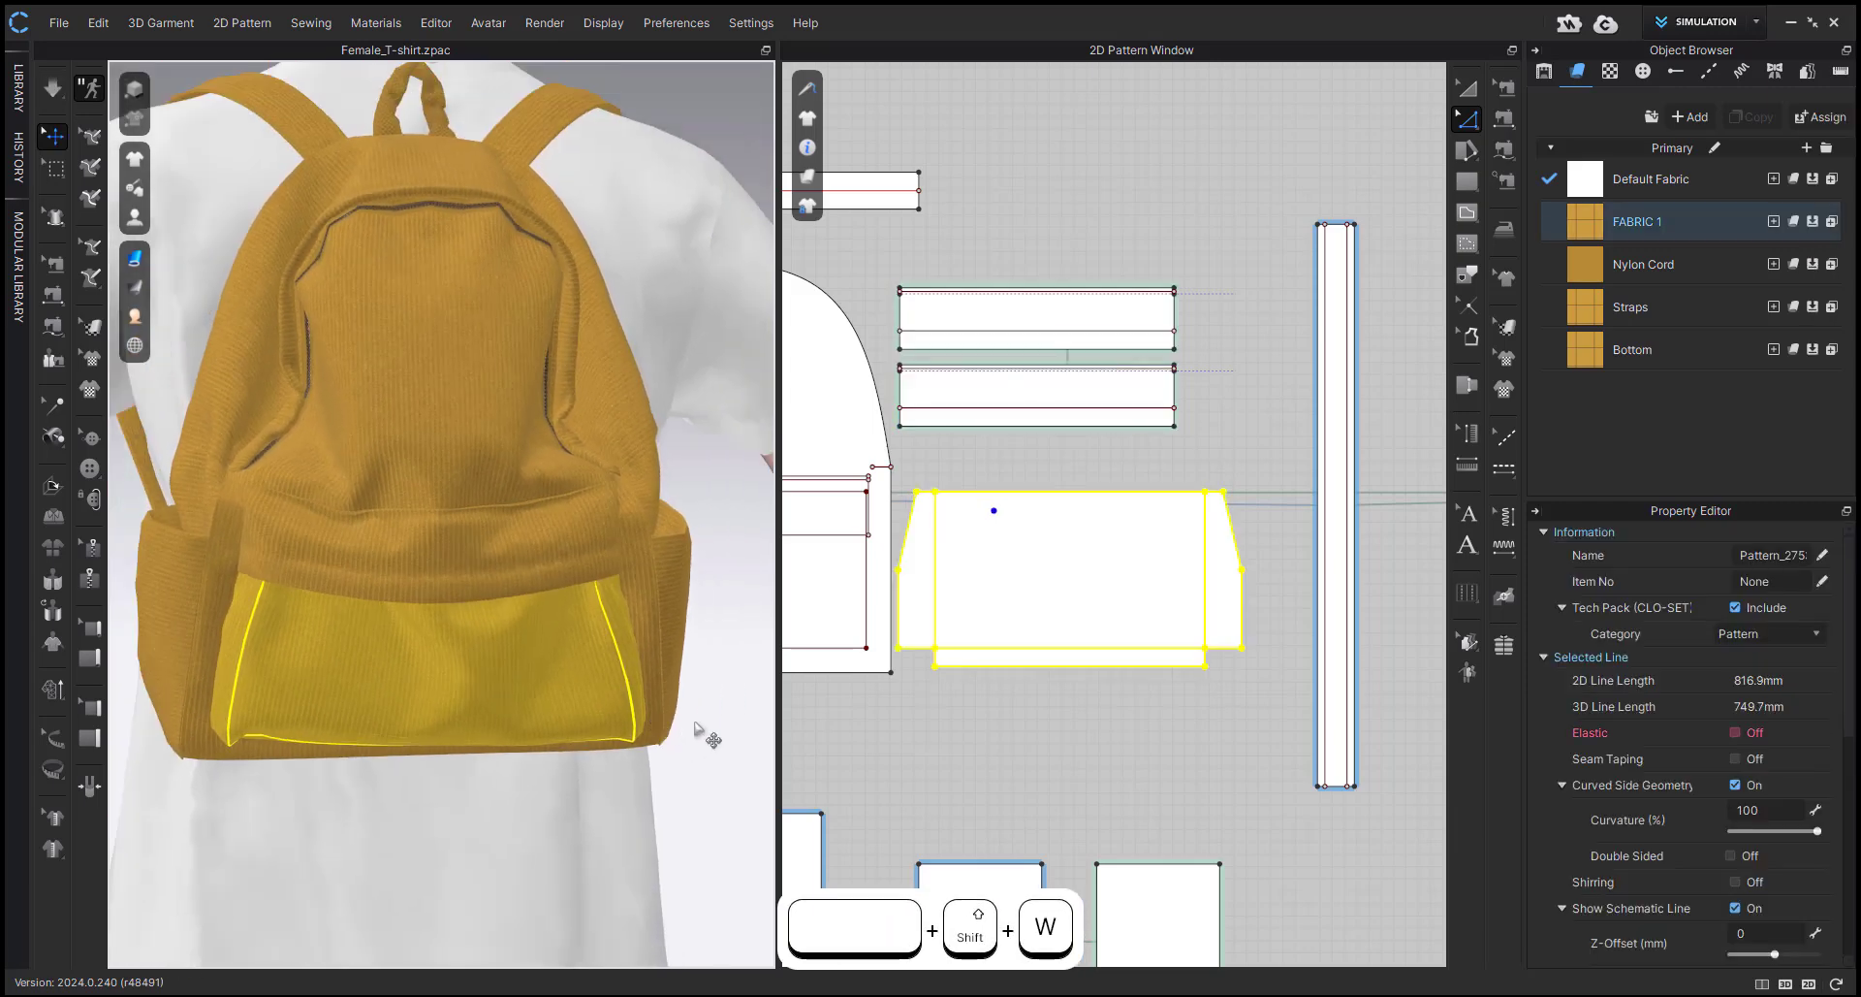
scroll(1097, 596, down, 5)
middle_drag(1066, 590, 1101, 567)
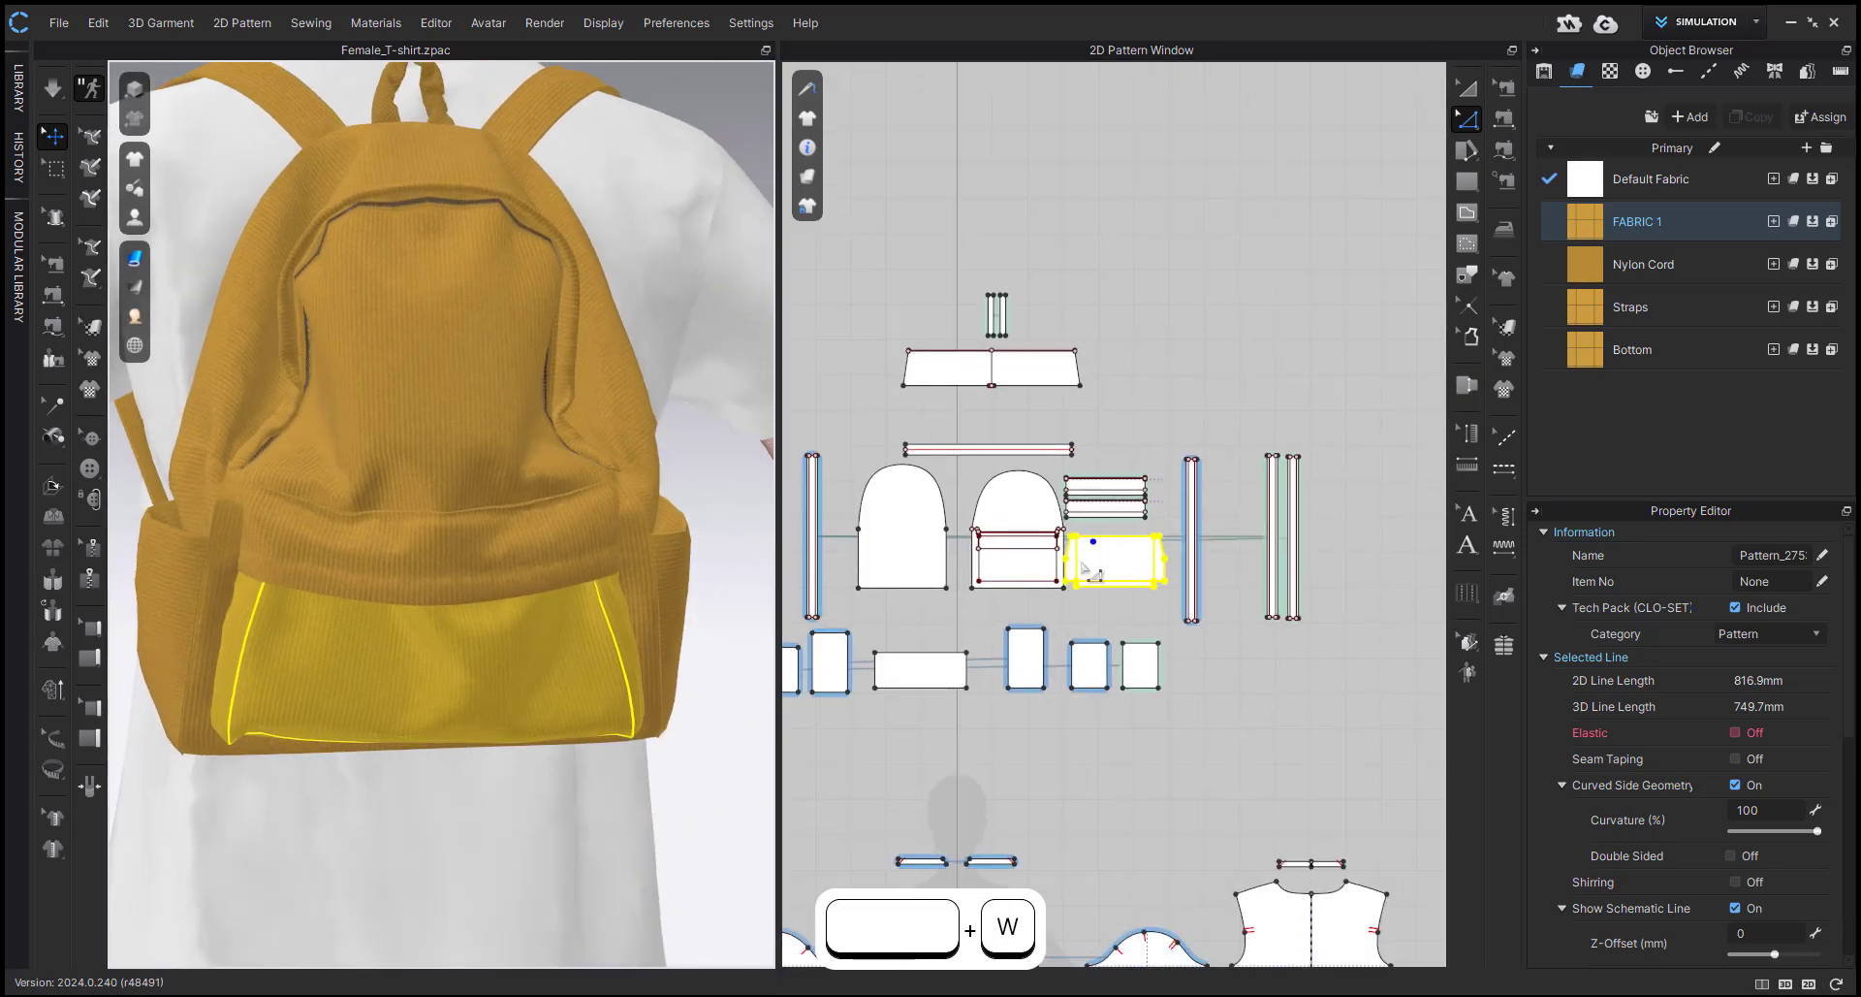
key(a)
scroll(1125, 523, down, 5)
click(894, 406)
drag(894, 405, 1262, 625)
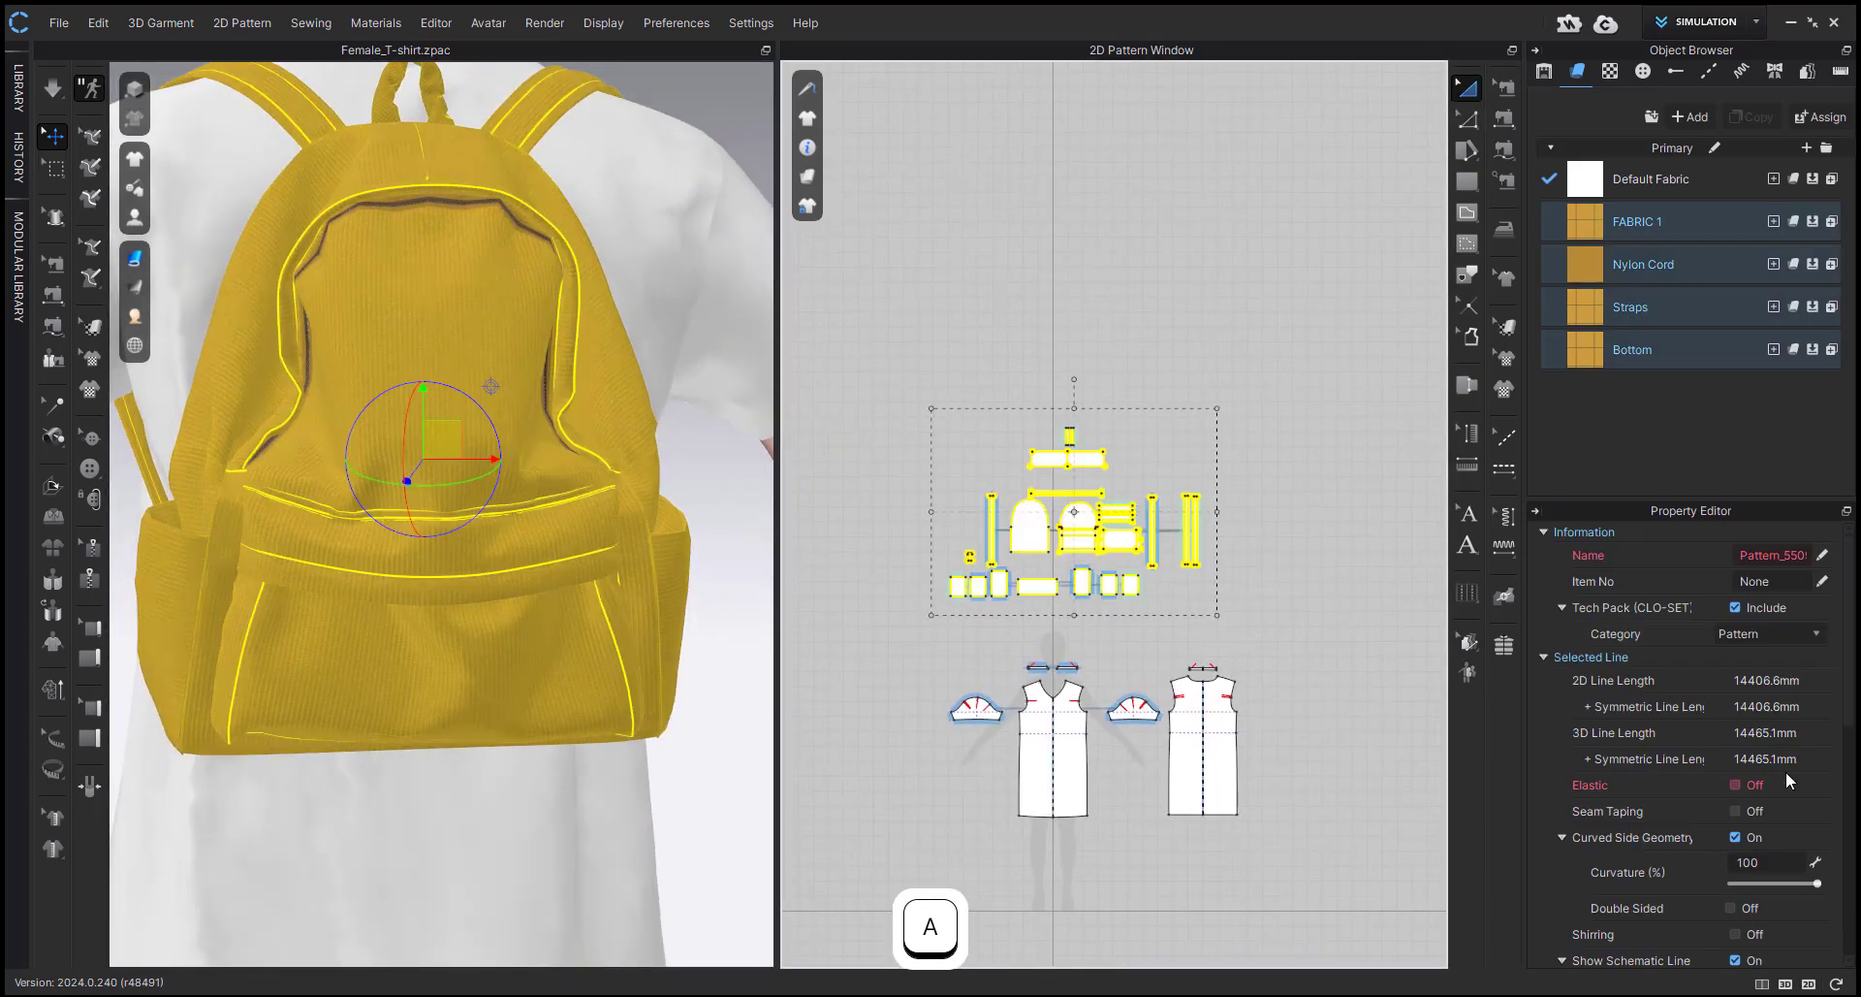
scroll(1704, 853, down, 6)
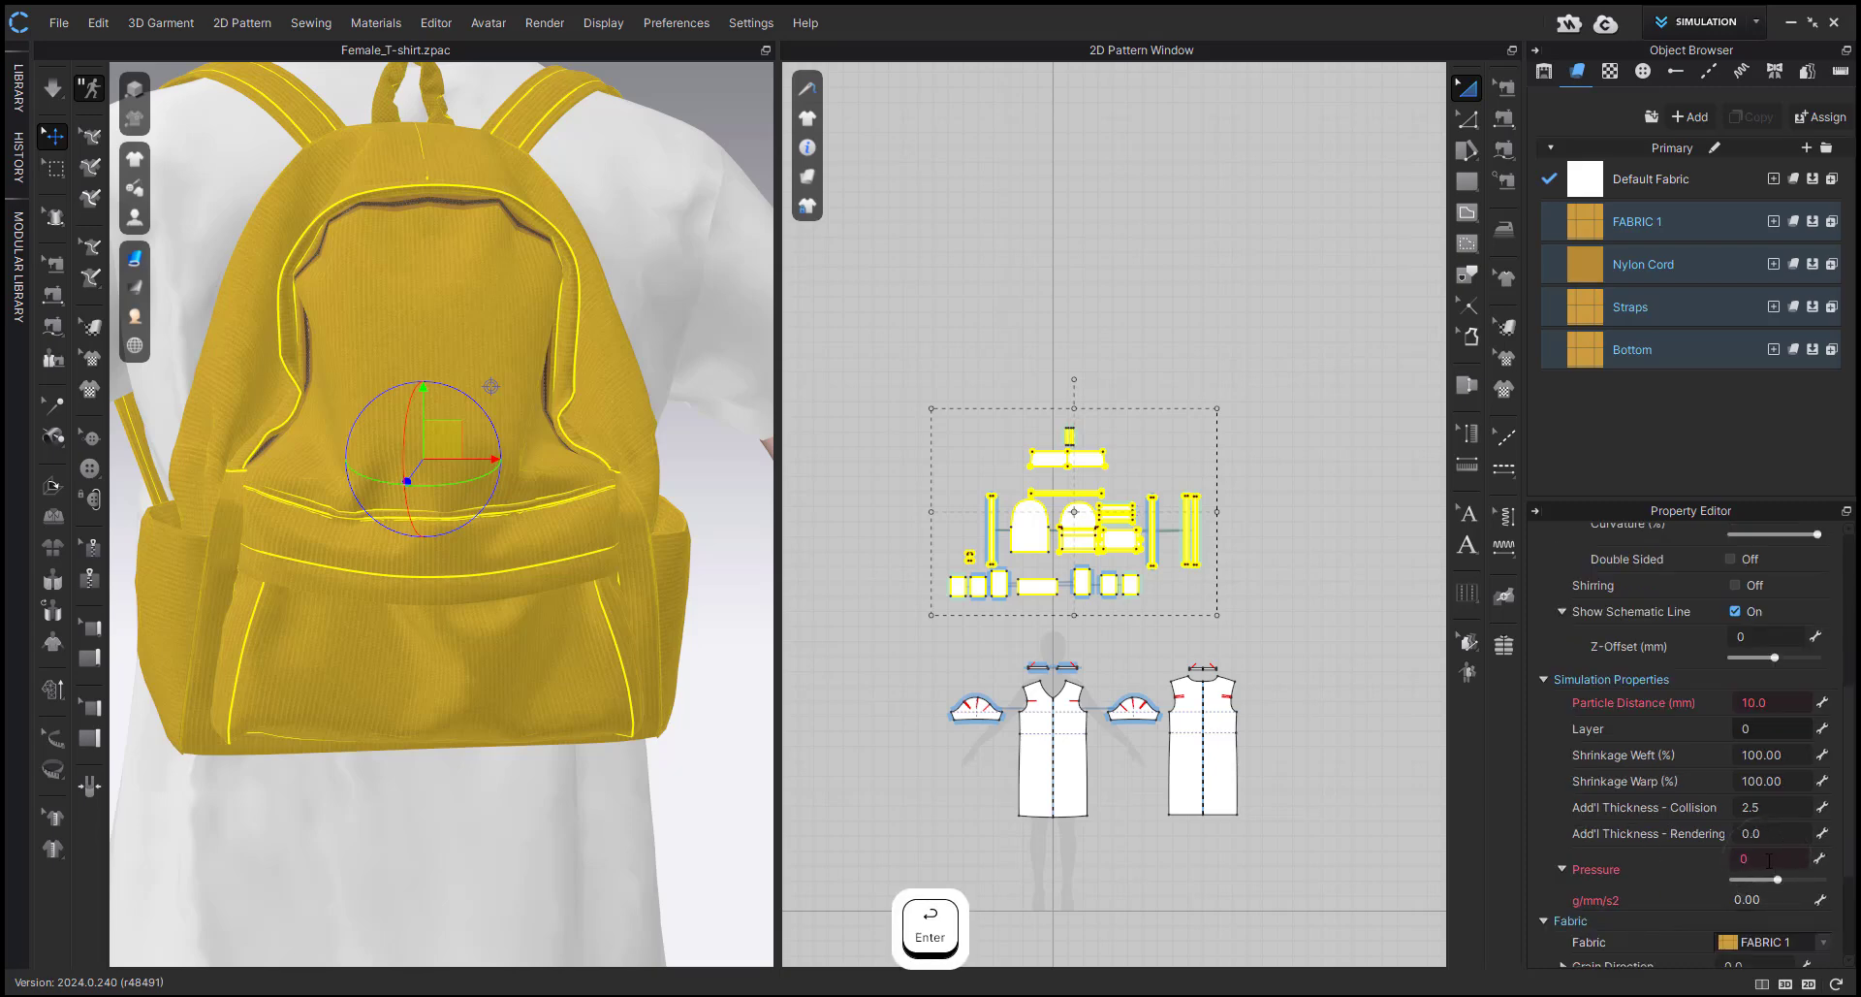
Simulate the backpack, tug the flap and side pocket at one side into place, and stop the simulation.
key(space)
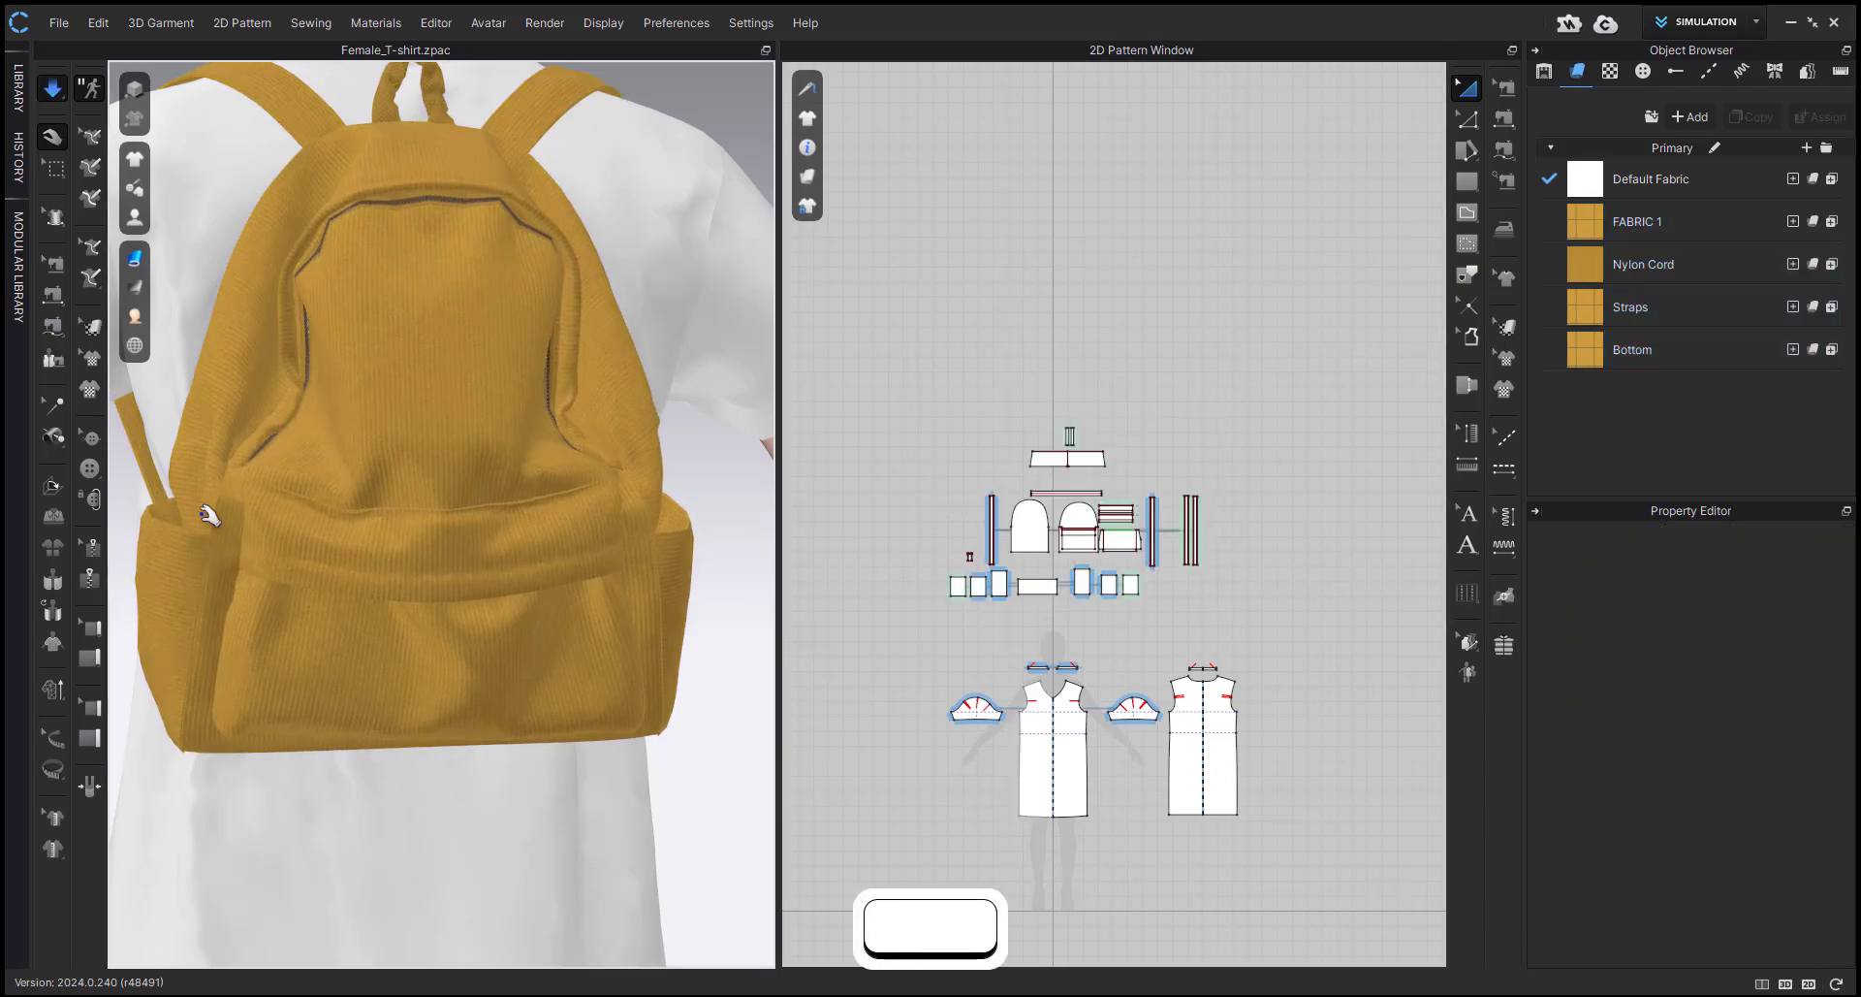
click(201, 515)
click(214, 632)
click(893, 688)
key(space)
Inspect the side of the backpack and select the bunched side panel beneath the folds.
scroll(514, 533, up, 3)
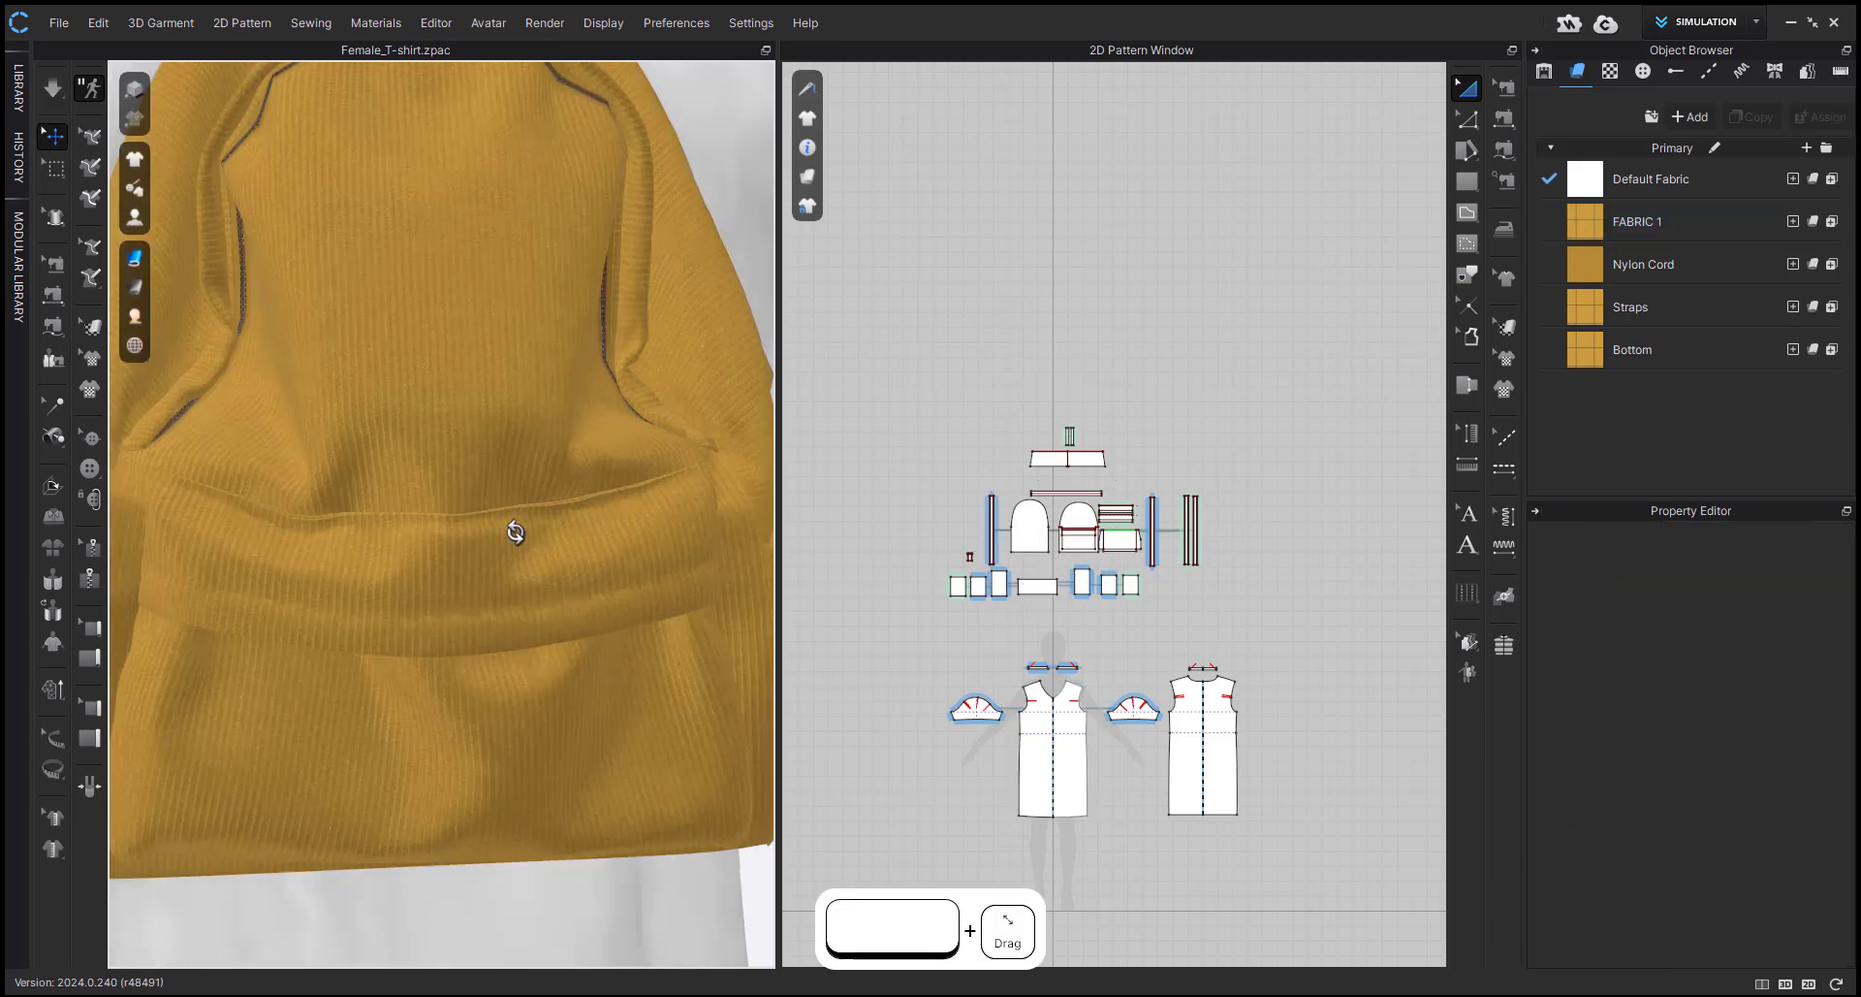
right_drag(515, 533, 437, 586)
middle_drag(465, 593, 620, 590)
click(403, 430)
right_drag(405, 432, 438, 551)
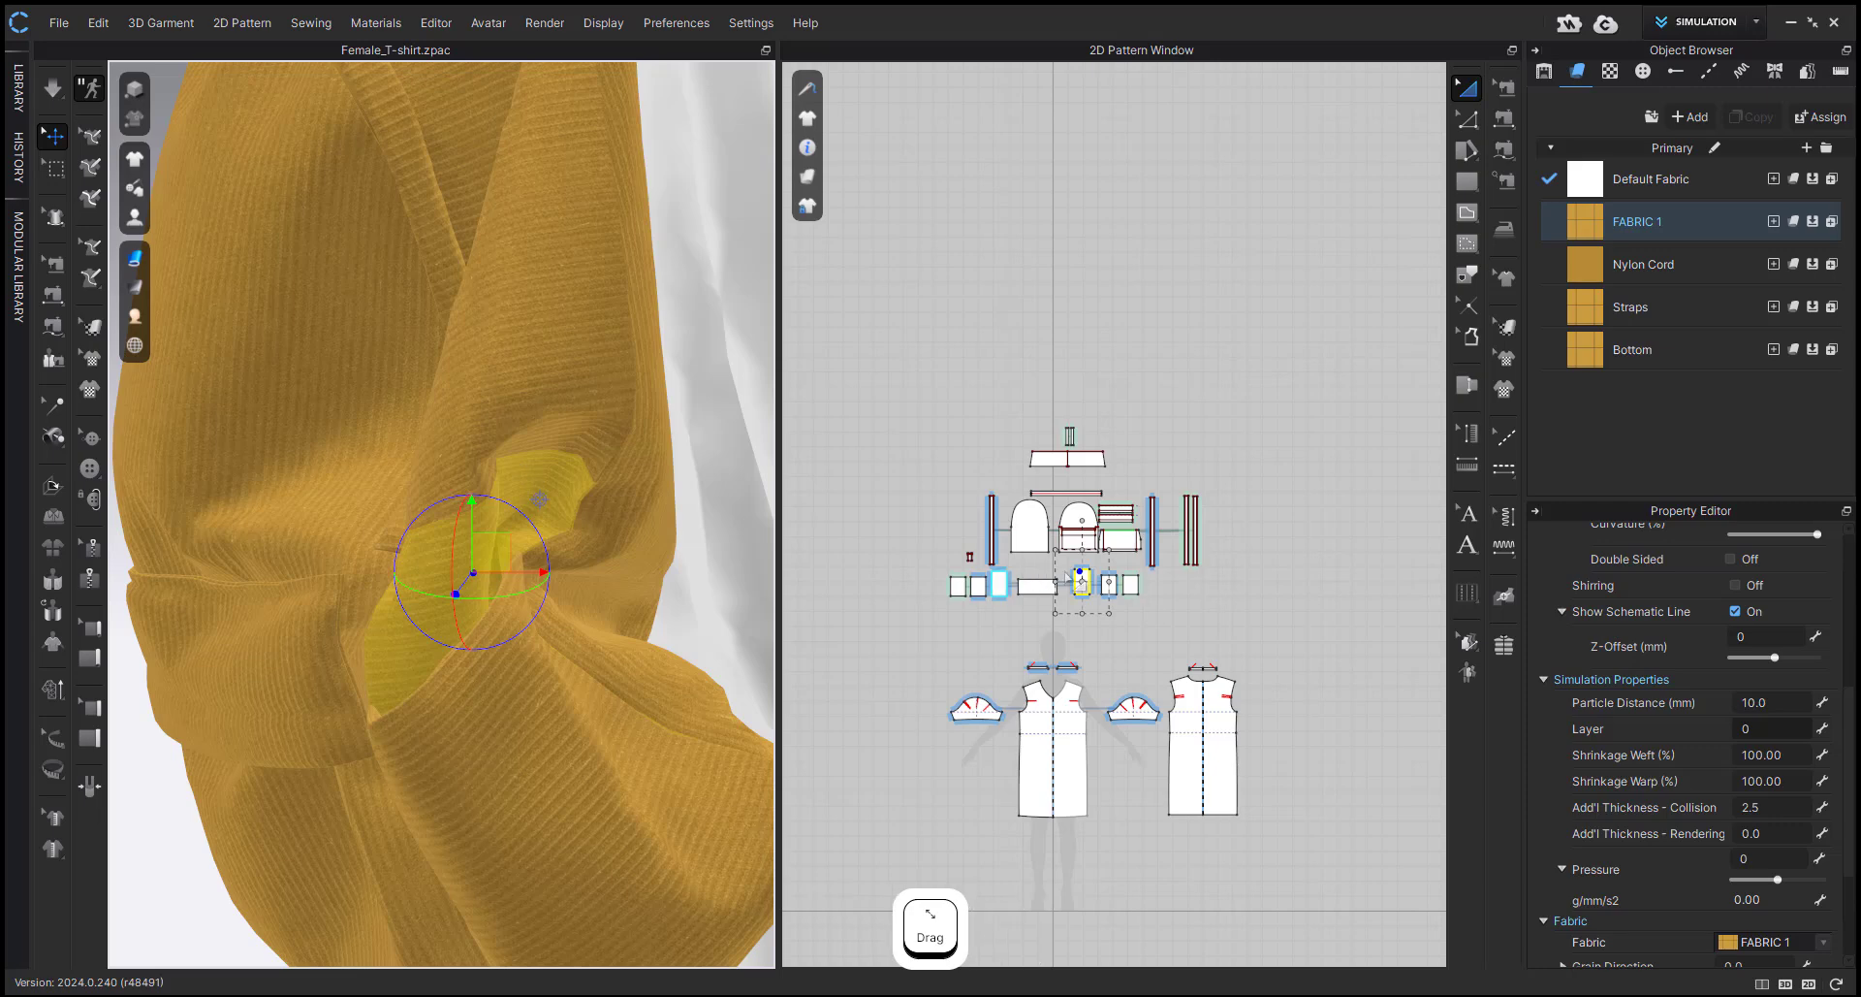
Select the seam on the side panel's upper edge and trace it to the trapezoid panel's slanted edge.
scroll(1086, 572, up, 8)
key(b)
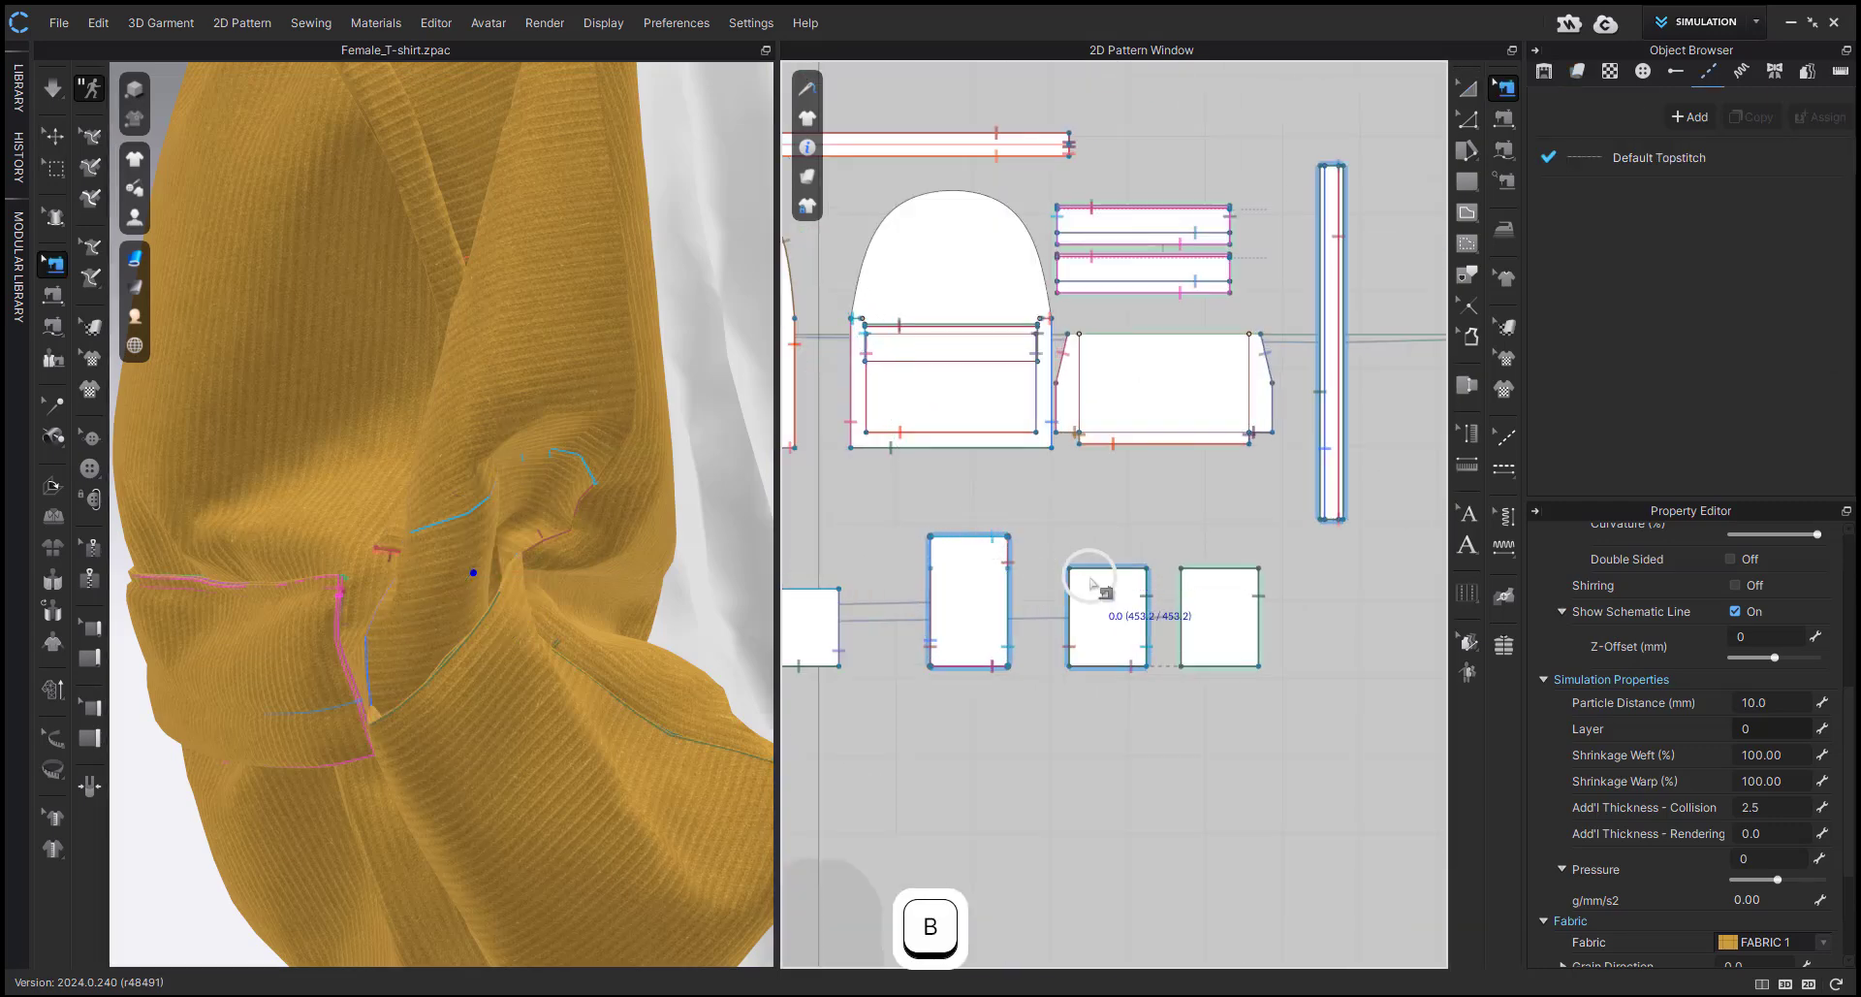
click(973, 545)
scroll(1050, 603, down, 4)
middle_drag(1050, 603, 1127, 654)
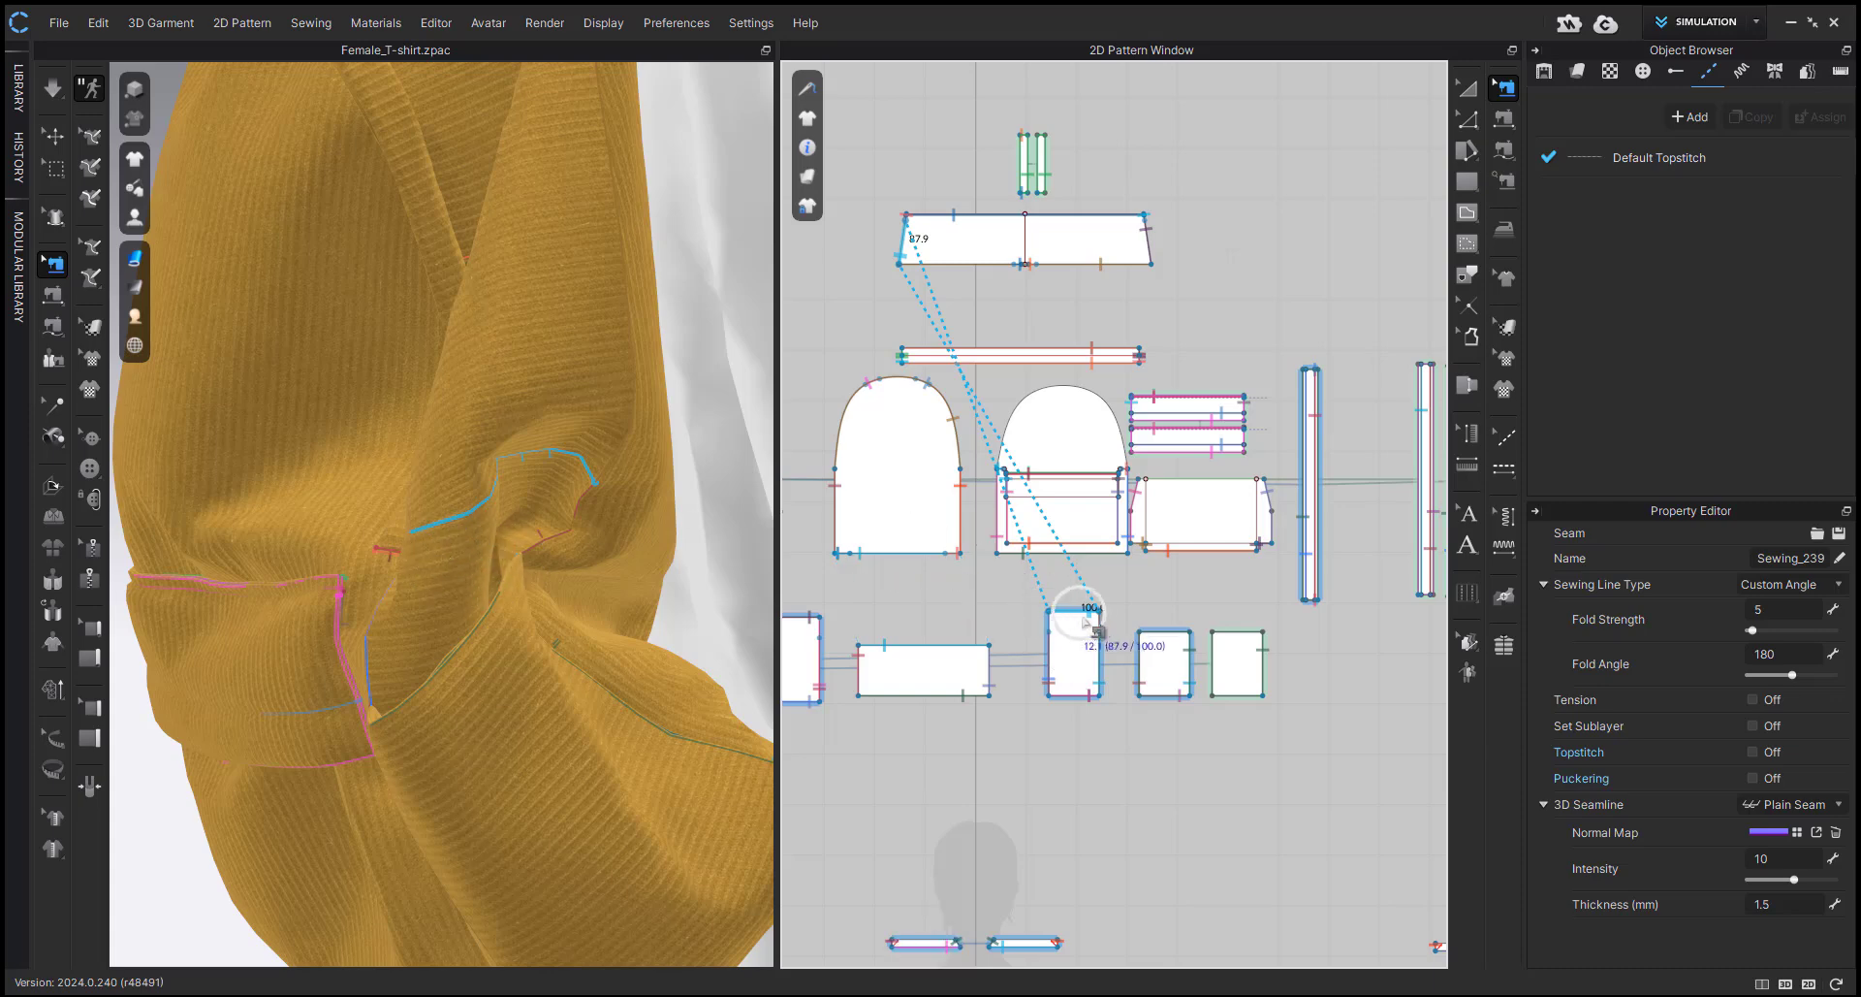
scroll(1086, 624, up, 3)
scroll(1083, 623, down, 4)
middle_drag(1081, 623, 1074, 723)
scroll(921, 404, up, 7)
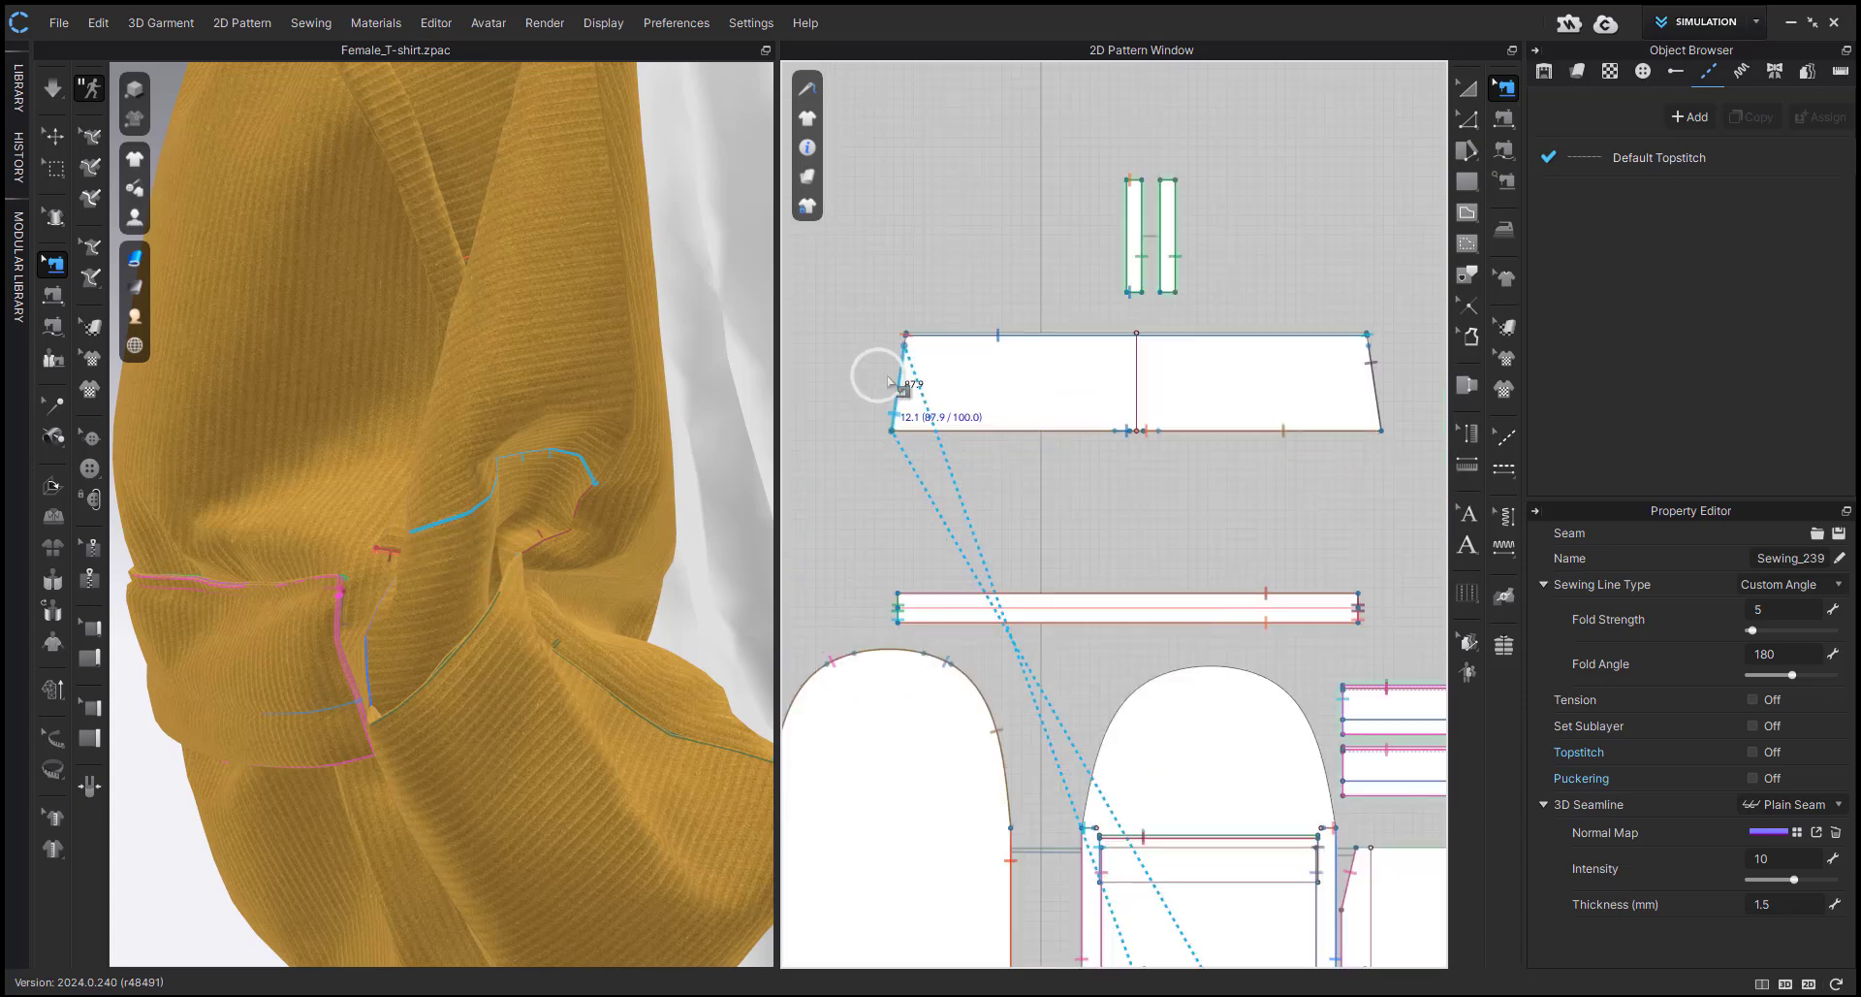
scroll(892, 378, up, 3)
Add pattern points at the seam's start on the trapezoid panel's left slanted edge and at the seam's end on its right one.
key(z)
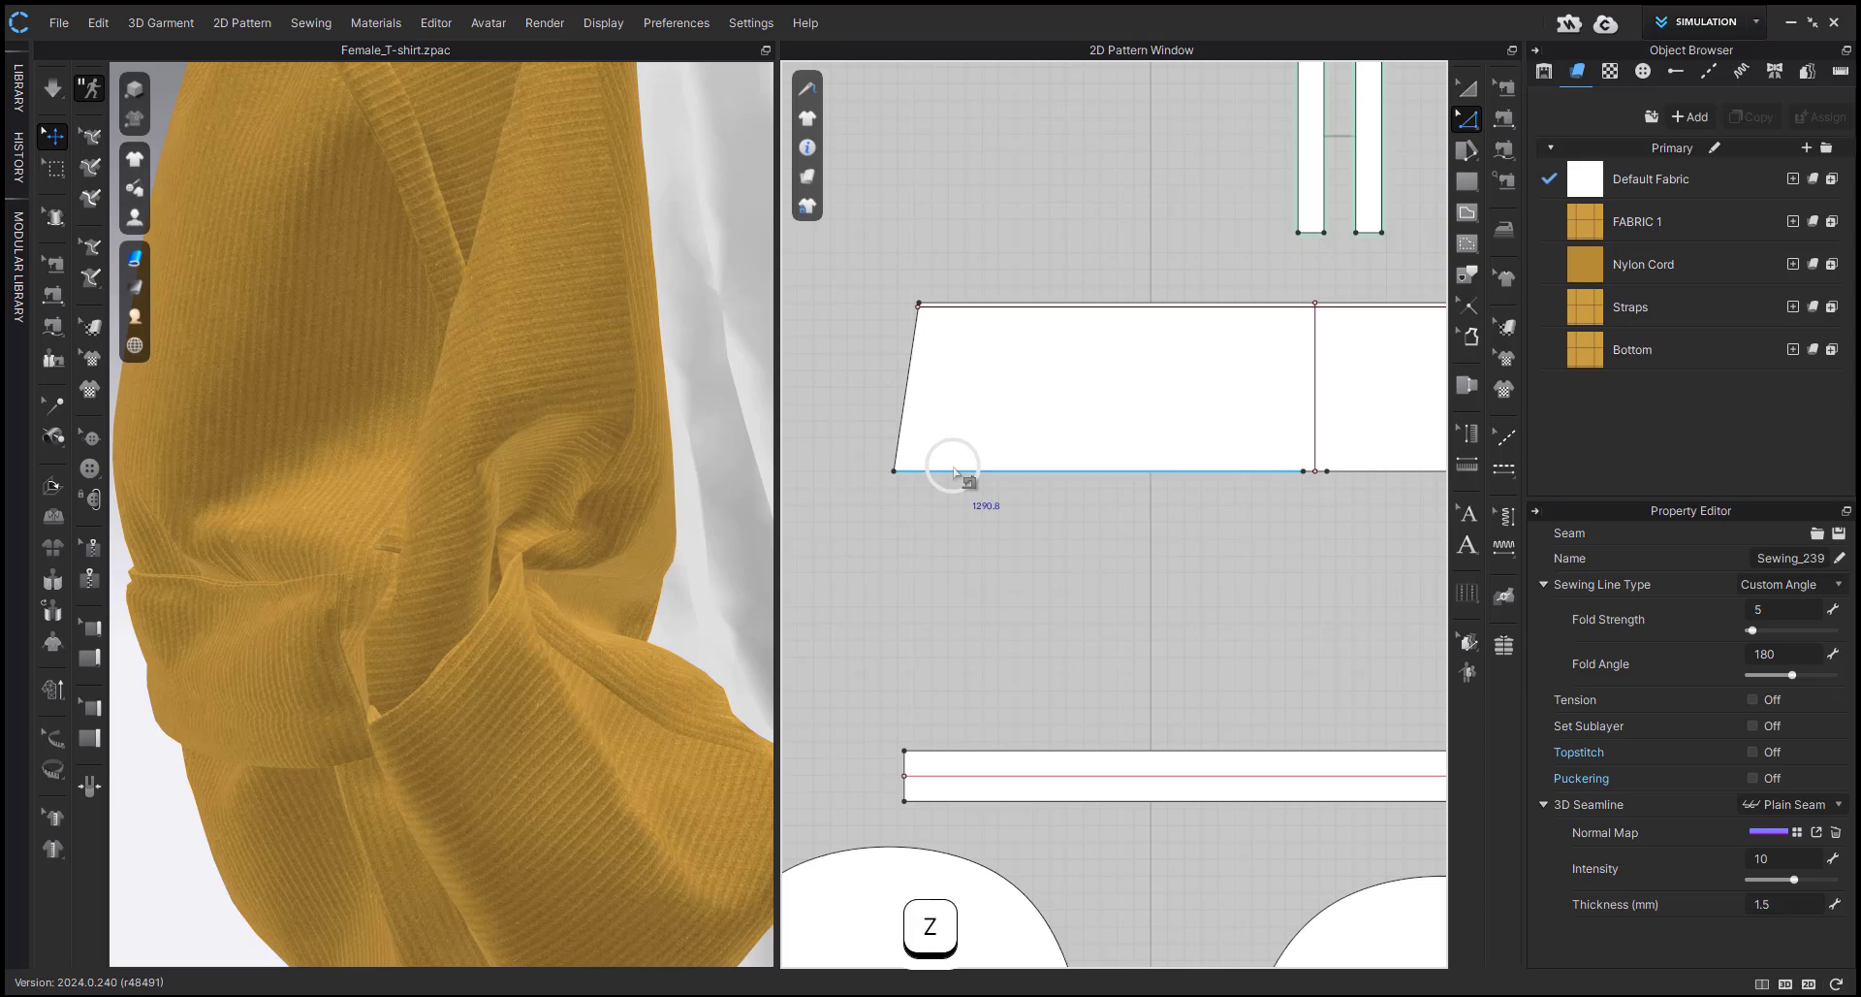
key(b)
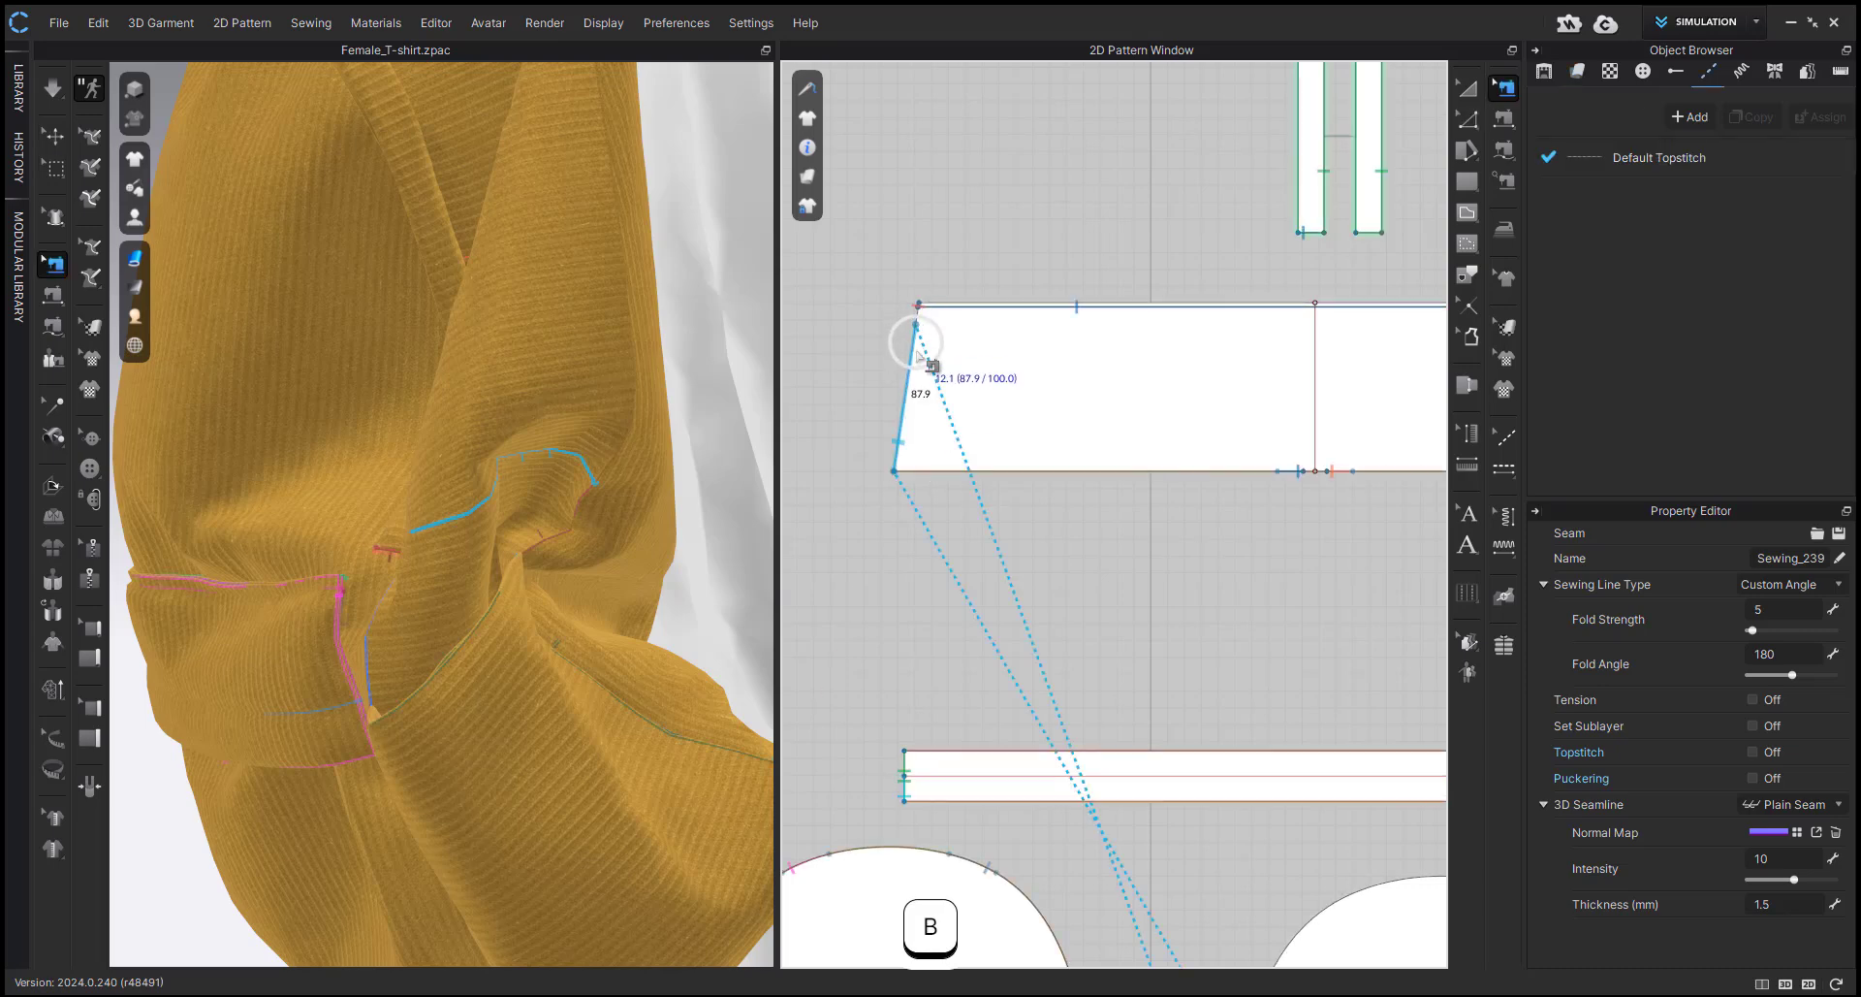
right_click(917, 349)
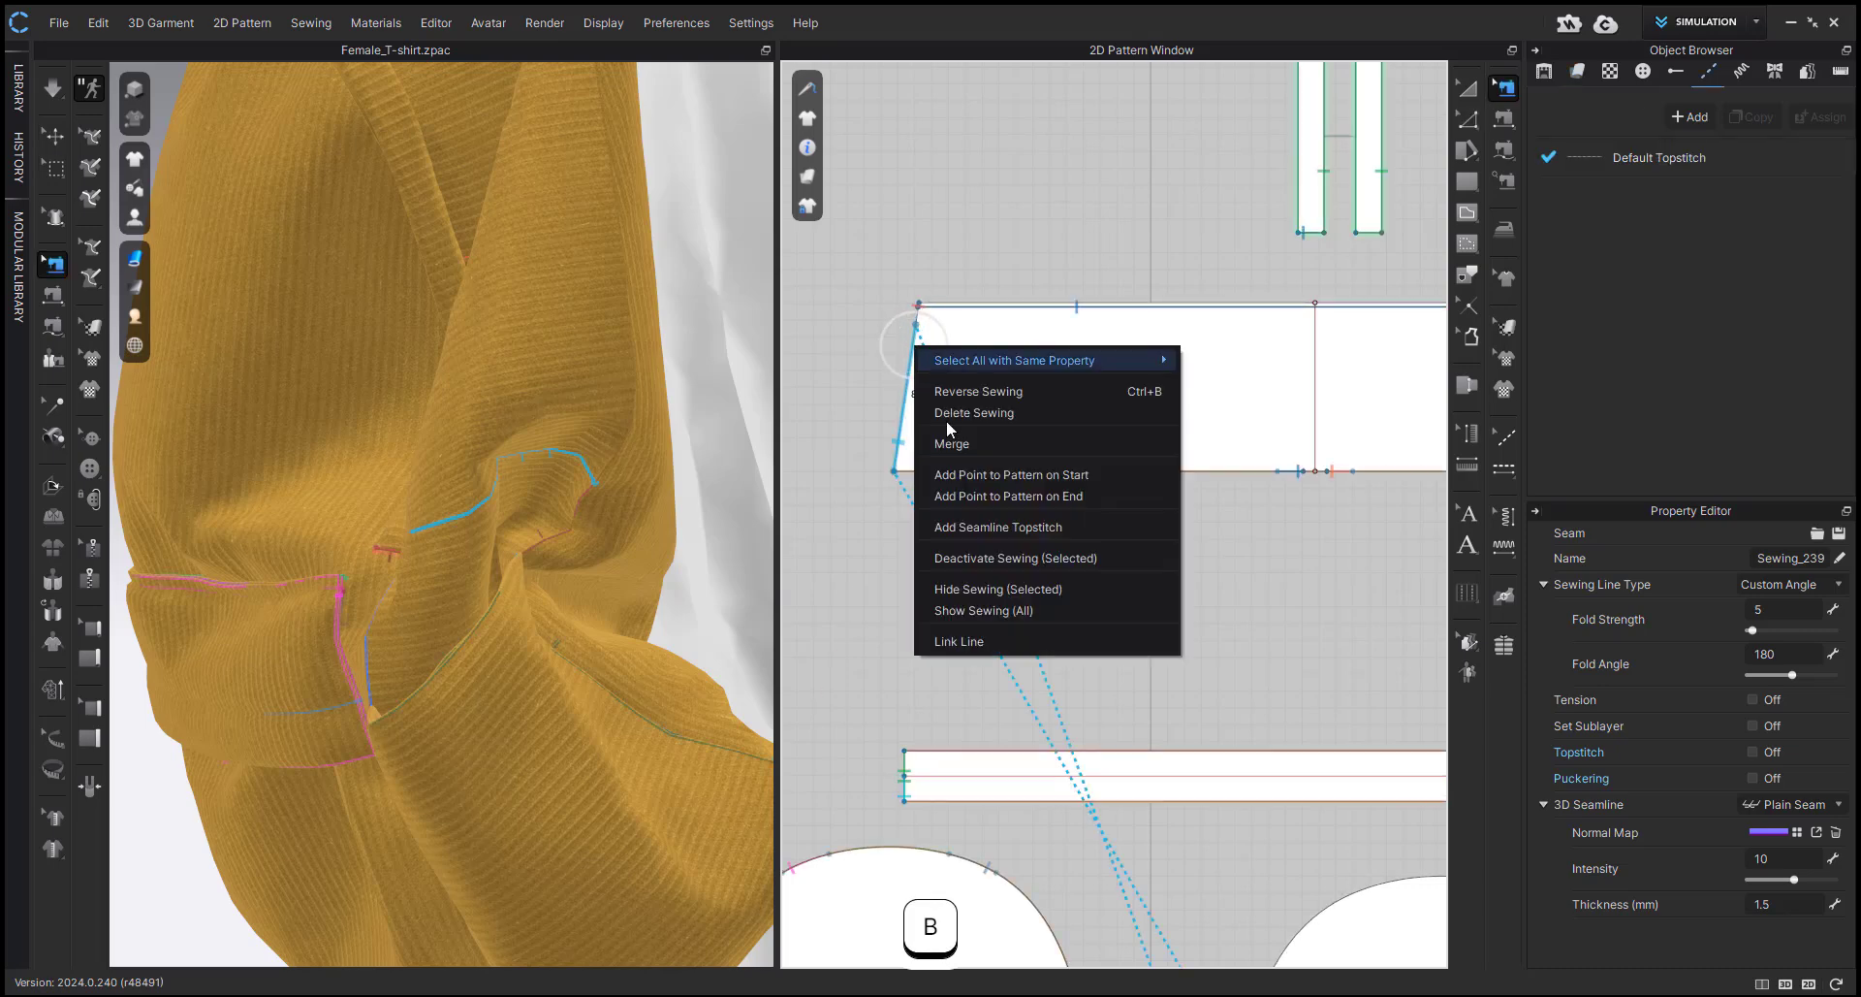
click(960, 475)
scroll(1070, 445, up, 5)
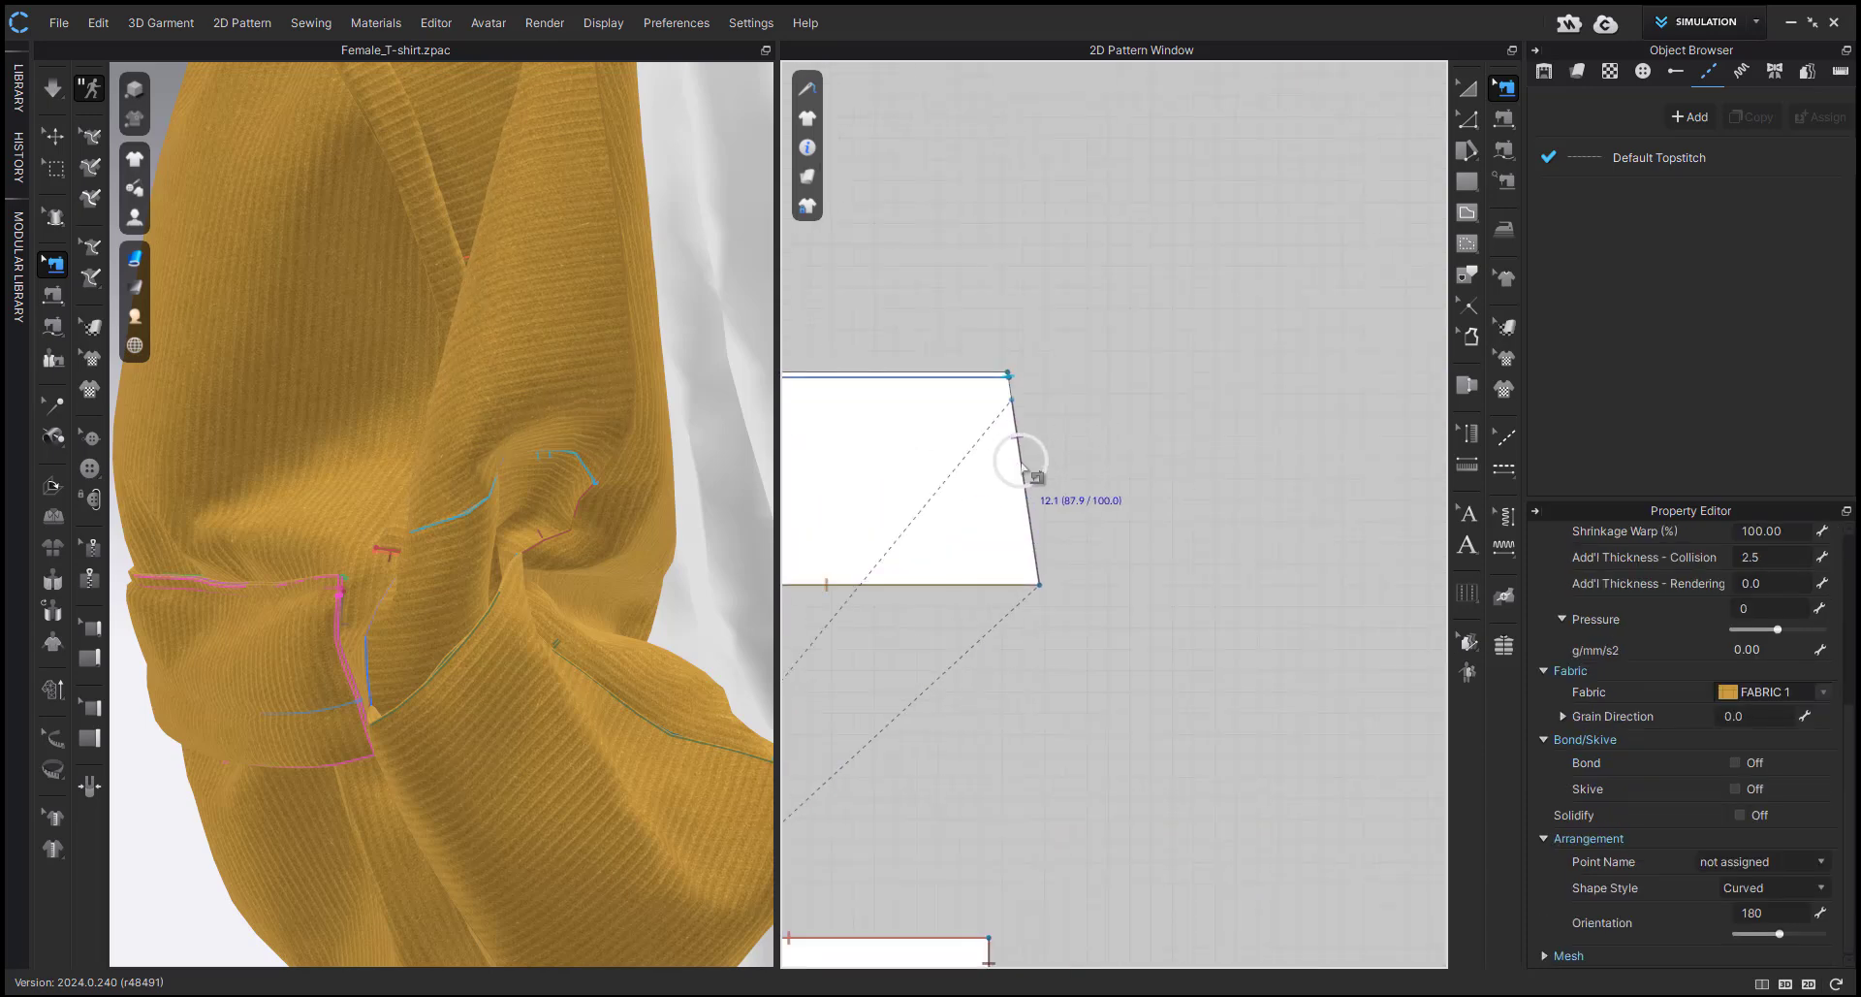
right_click(1020, 459)
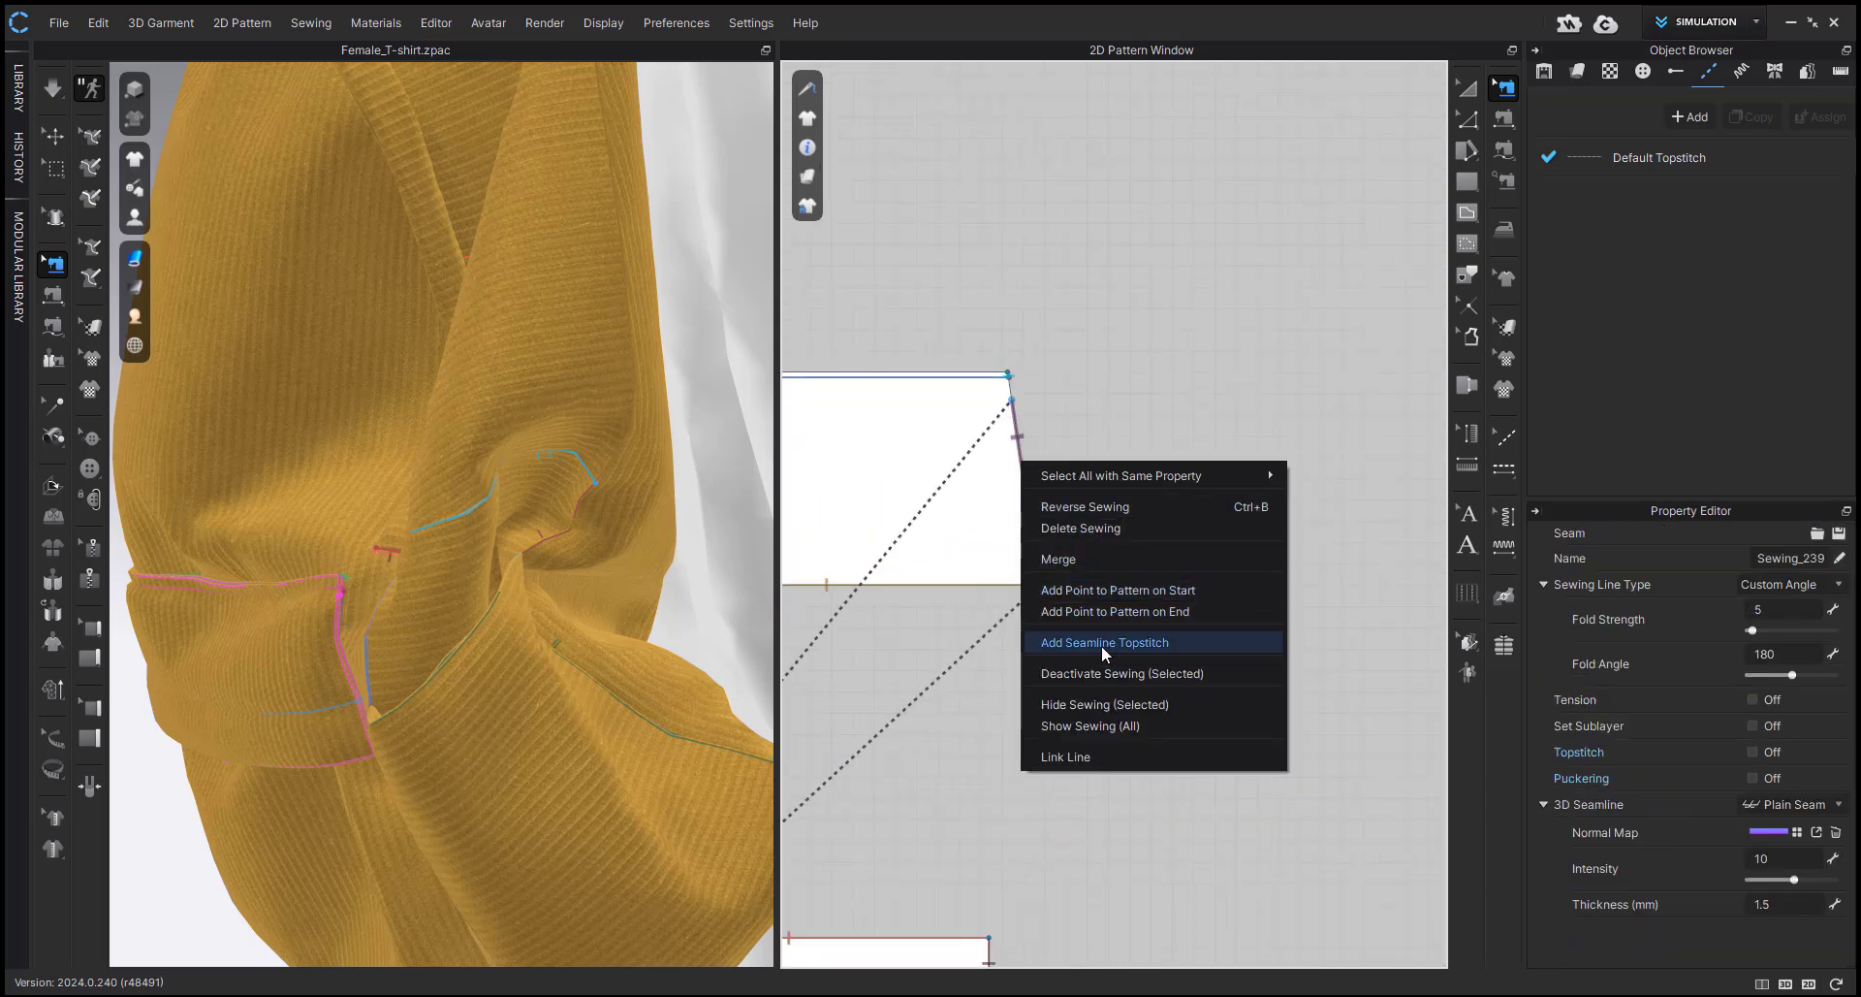
click(1105, 609)
Examine the added point and the short seam at the trapezoid panel's upper right corner.
scroll(1011, 412, up, 3)
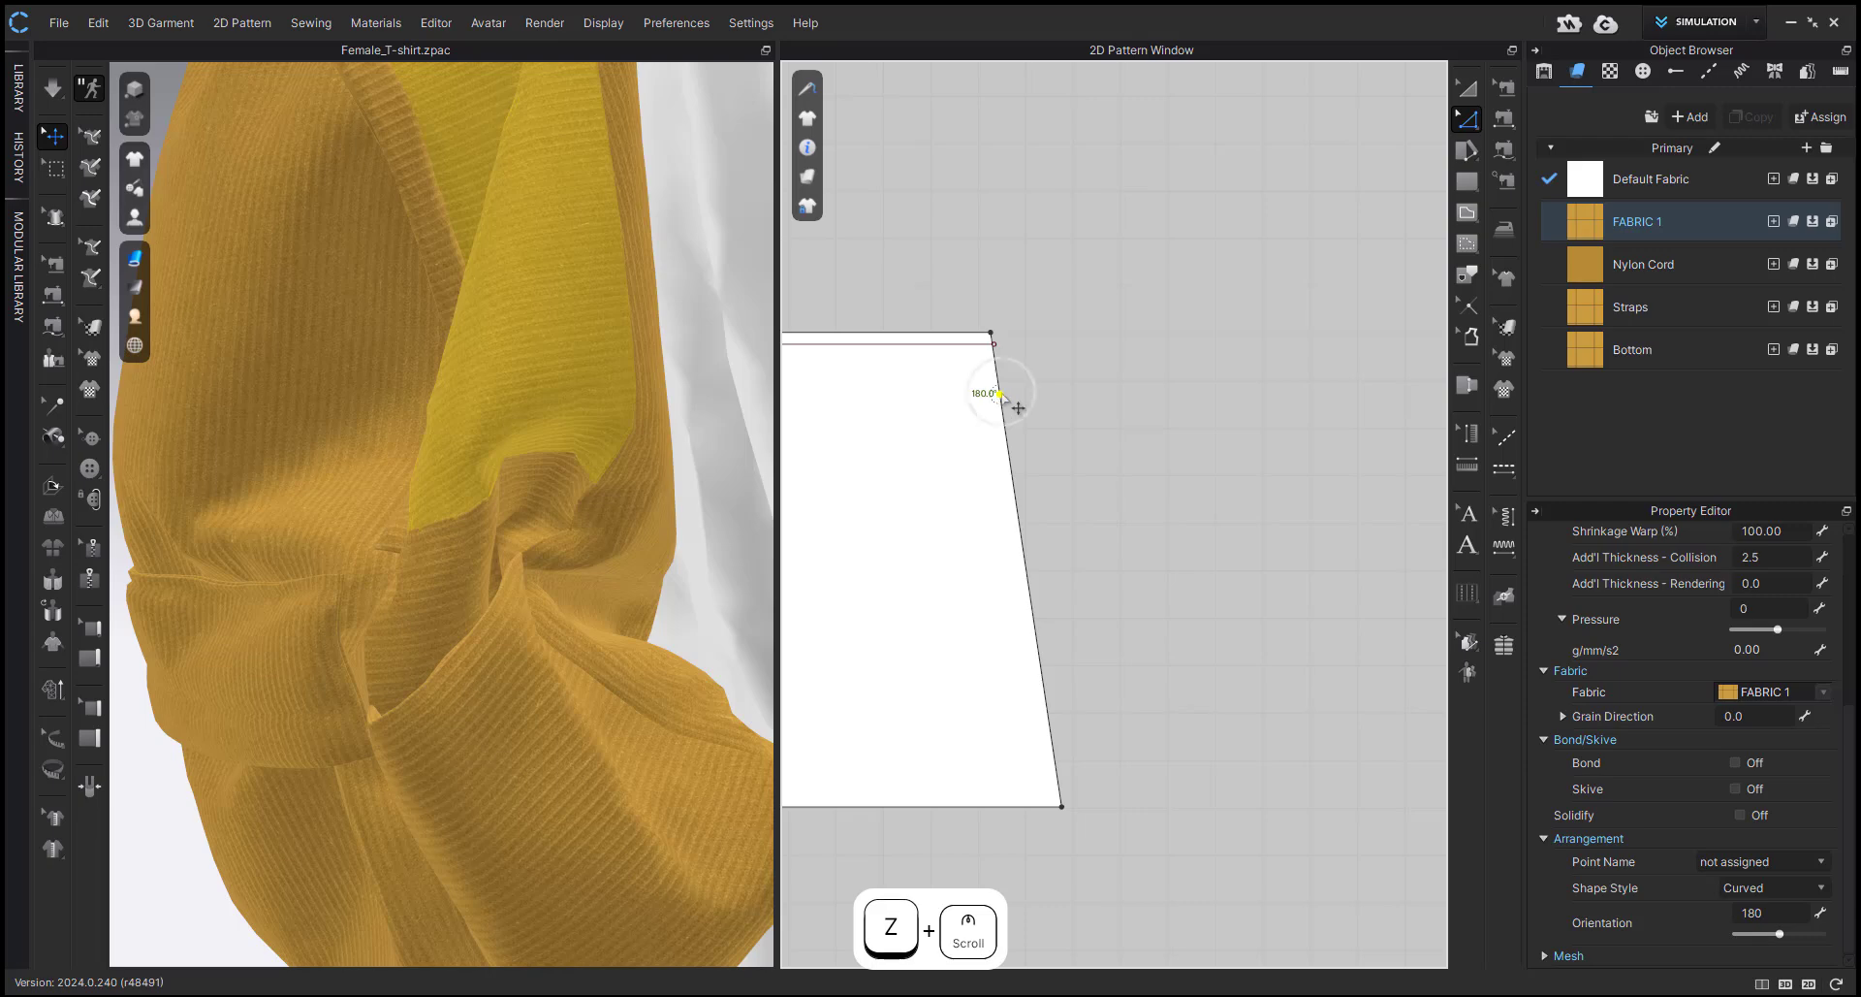
scroll(1018, 407, down, 6)
drag(827, 565, 1309, 531)
scroll(1221, 524, up, 6)
key(b)
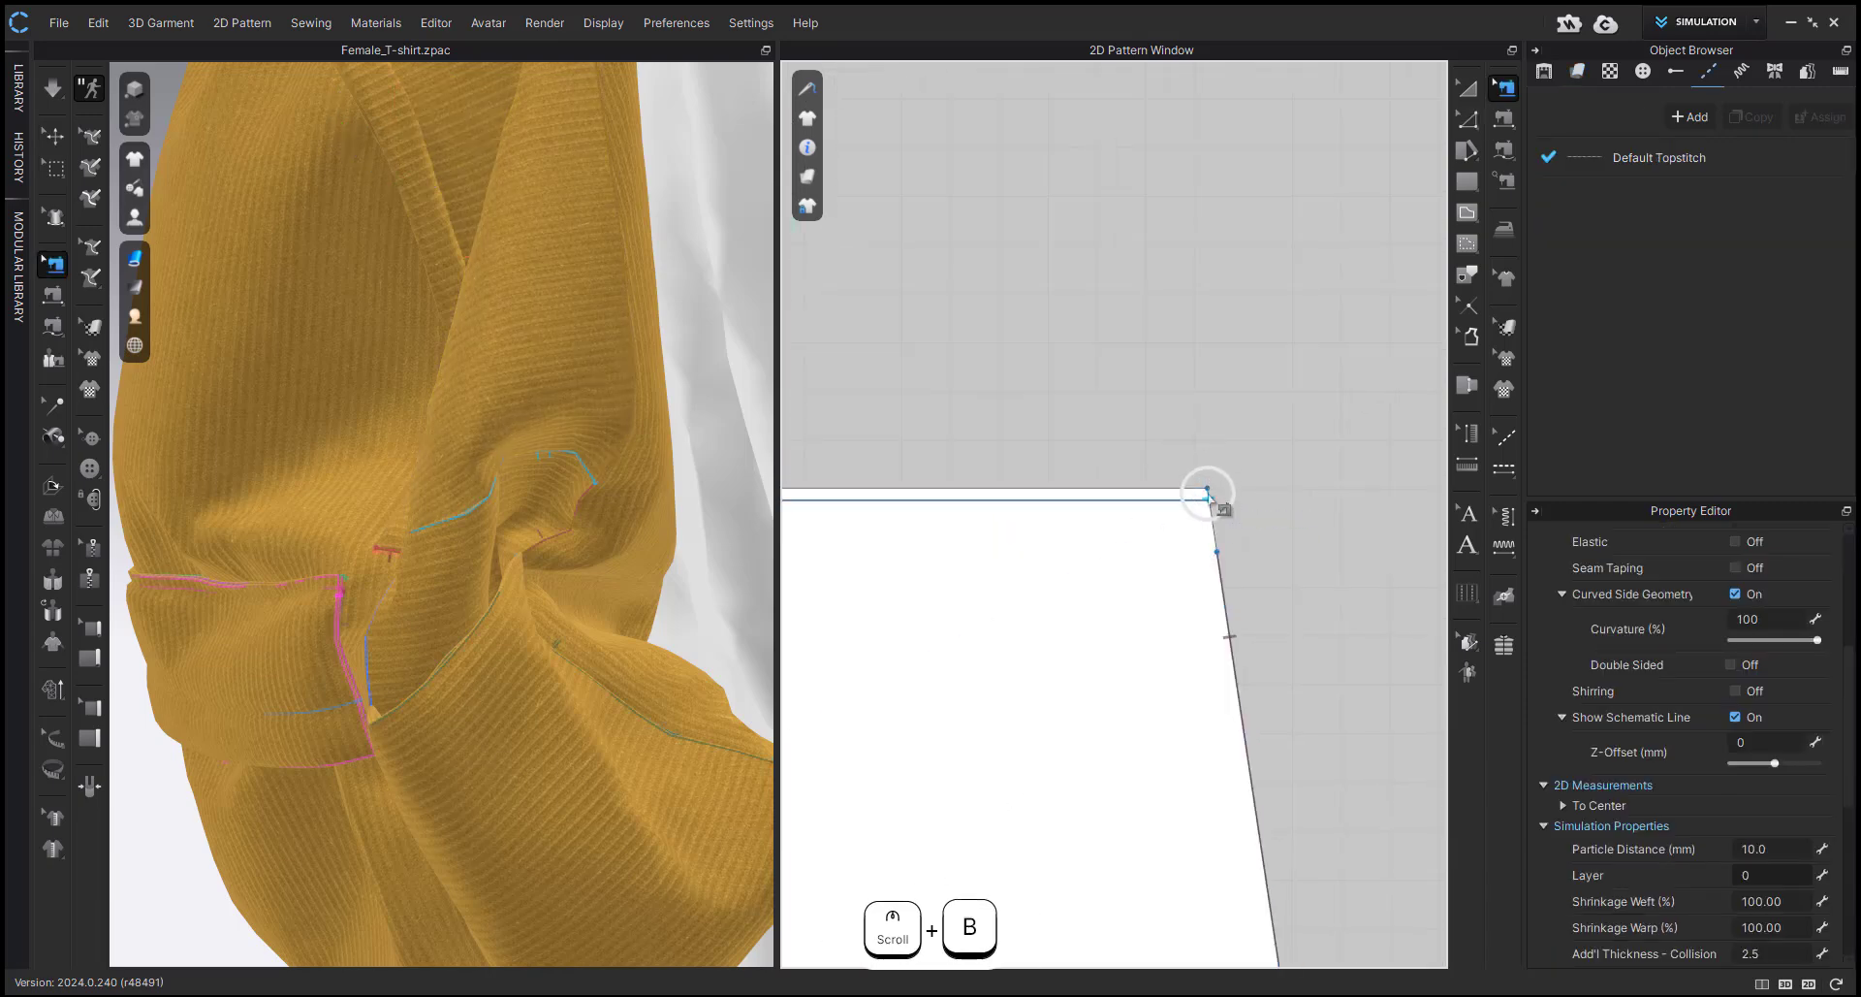
click(1209, 498)
scroll(1209, 498, down, 6)
key(z)
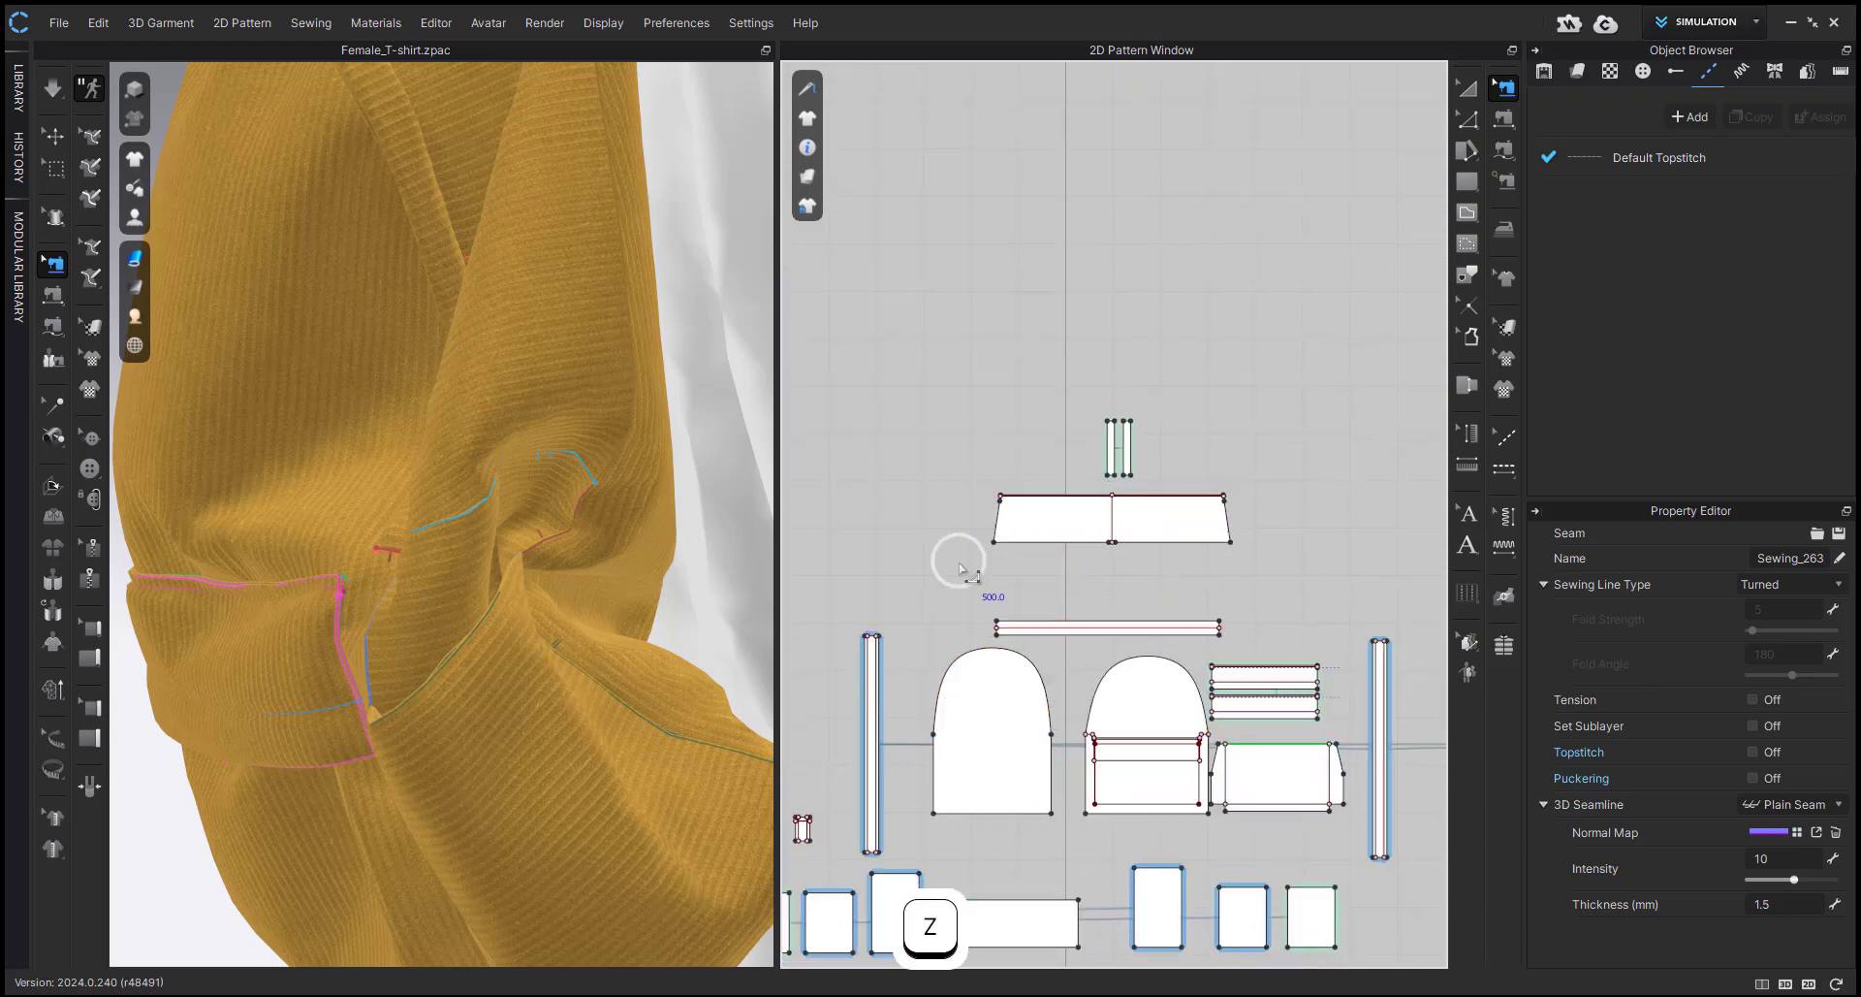
Select the trapezoid panel's lower edge and move it down by 12 mm.
drag(959, 564, 1316, 525)
scroll(1170, 529, up, 3)
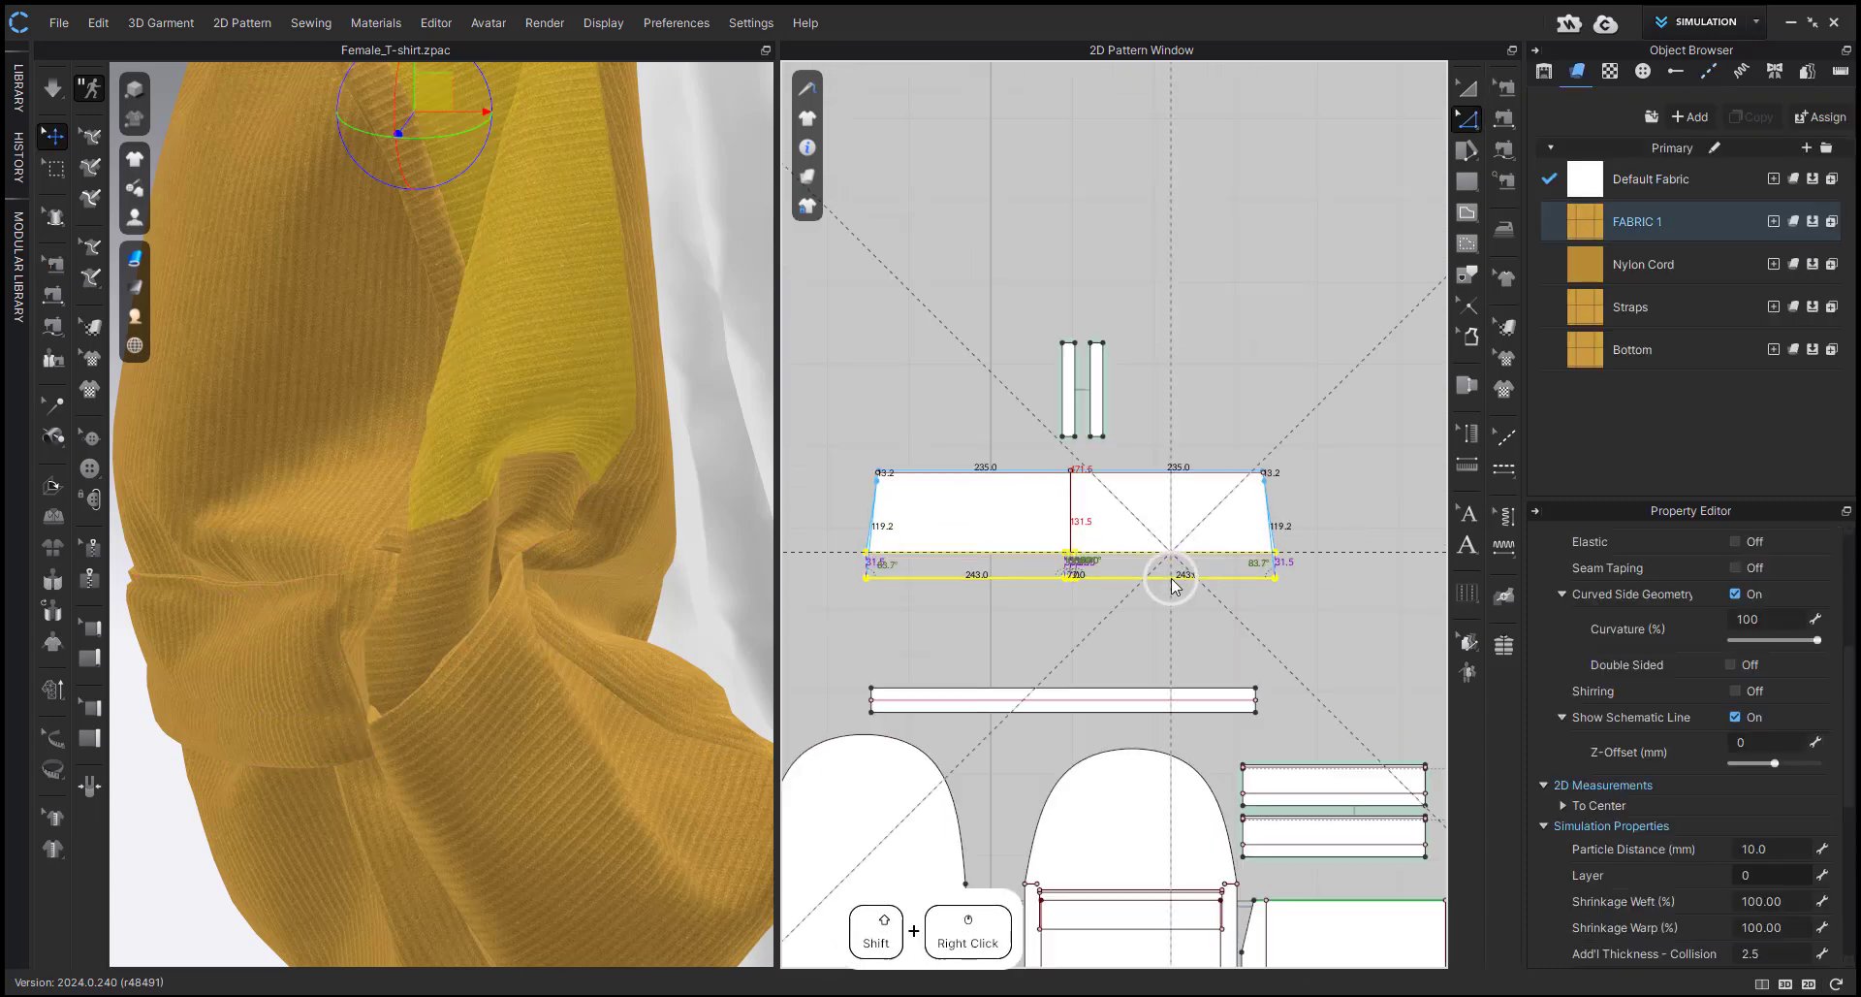
shift+right_click(1171, 579)
text(12)
key(Return)
Check the short corner seam on the lengthened trapezoid panel.
scroll(1263, 467, up, 5)
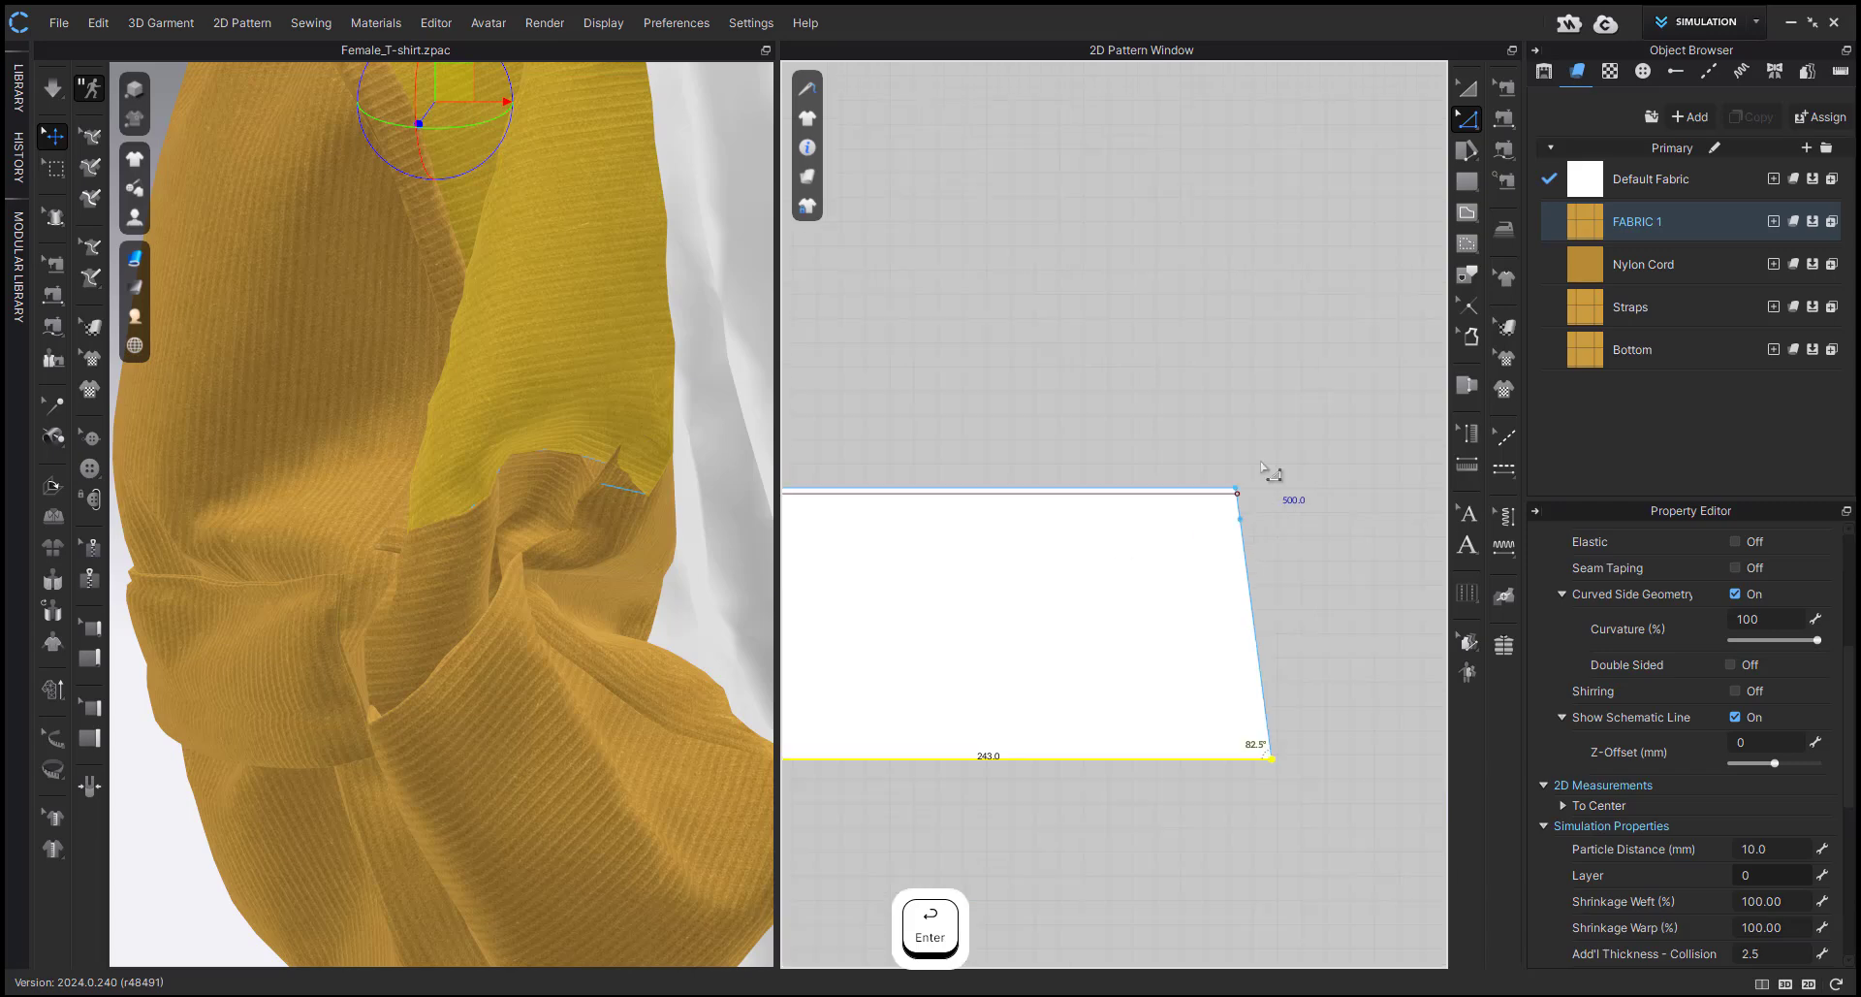
key(b)
click(1232, 494)
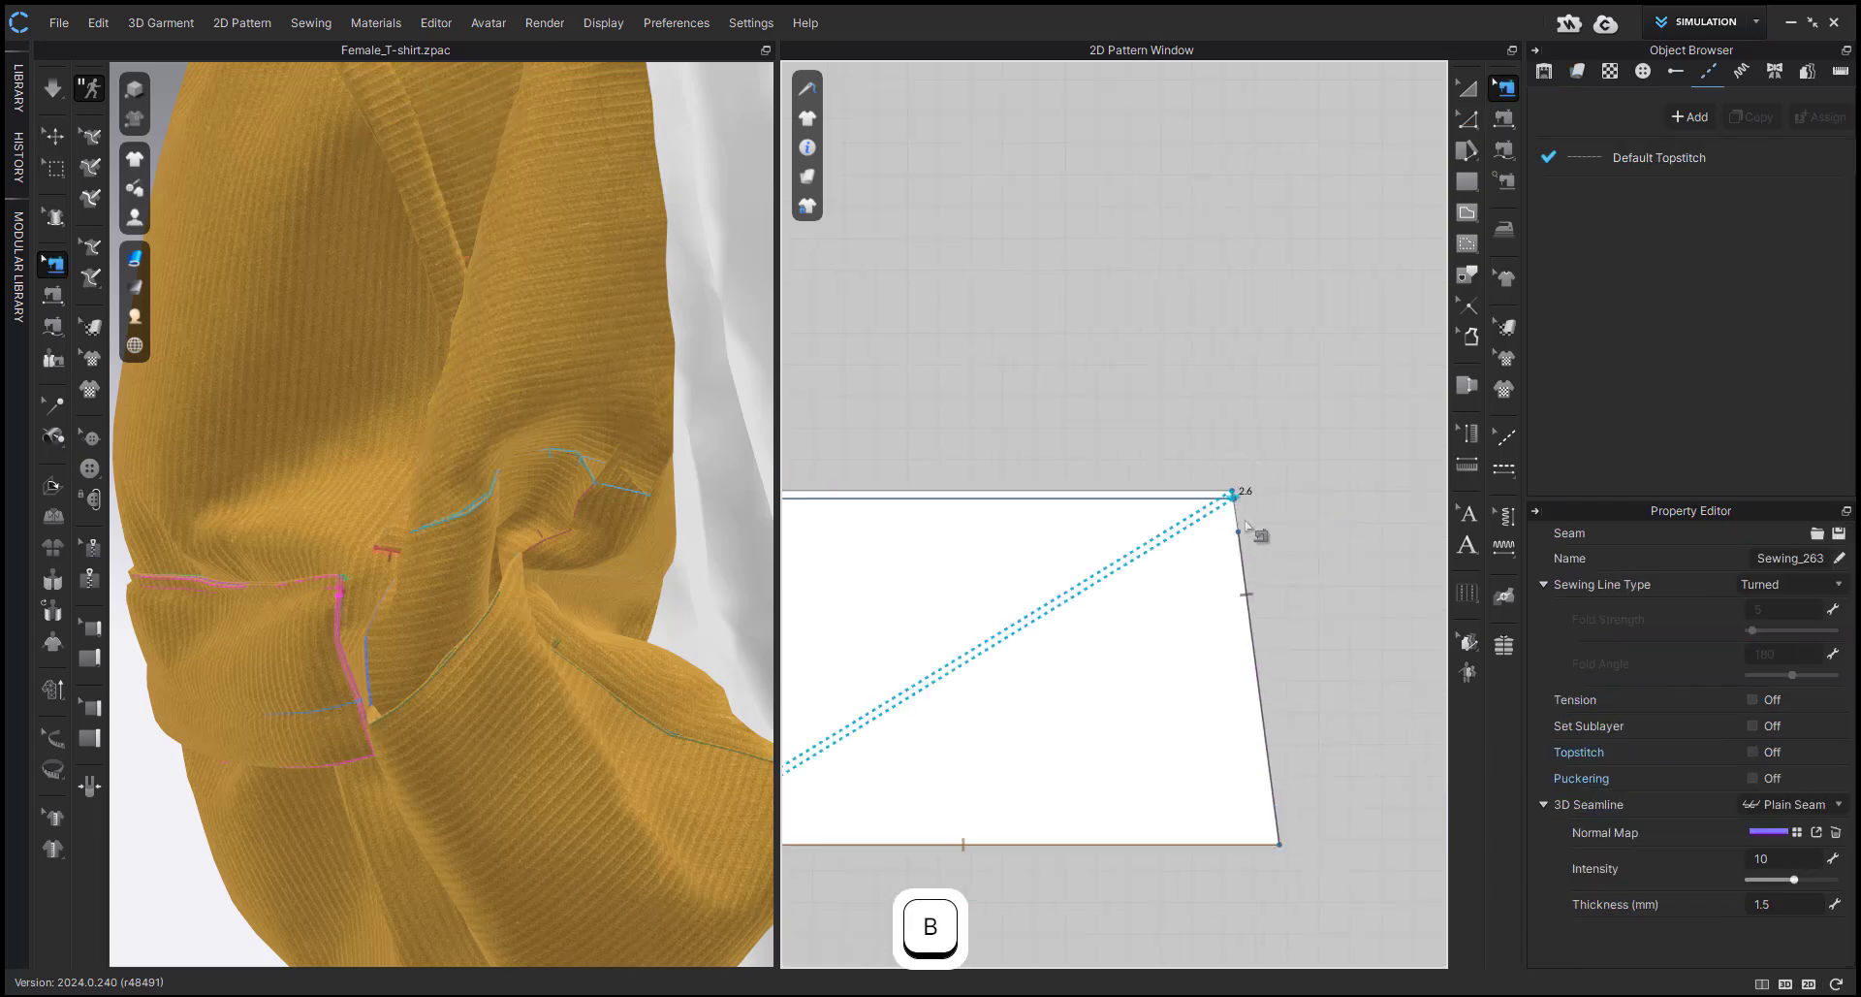
key(z)
scroll(1303, 564, down, 5)
scroll(515, 544, down, 3)
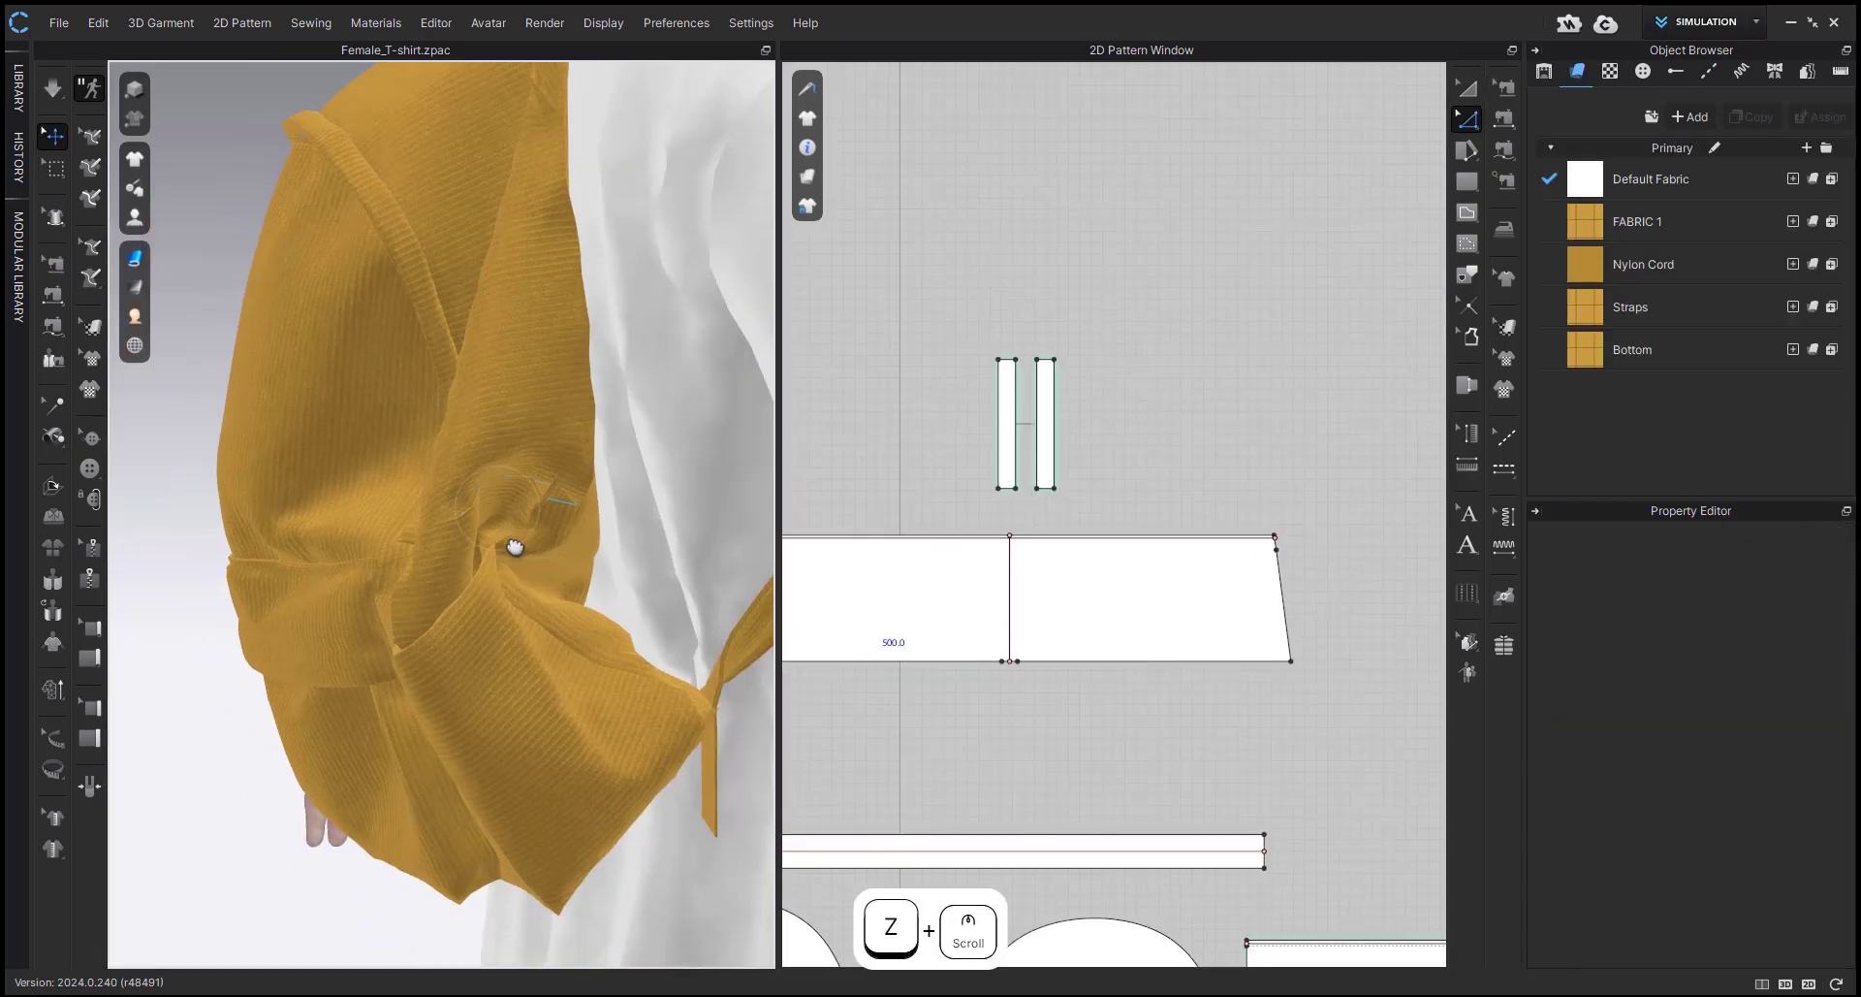
Simulate the backpack and pull the side pocket outward to straighten the bunched side panels.
middle_drag(507, 520, 515, 550)
key(space)
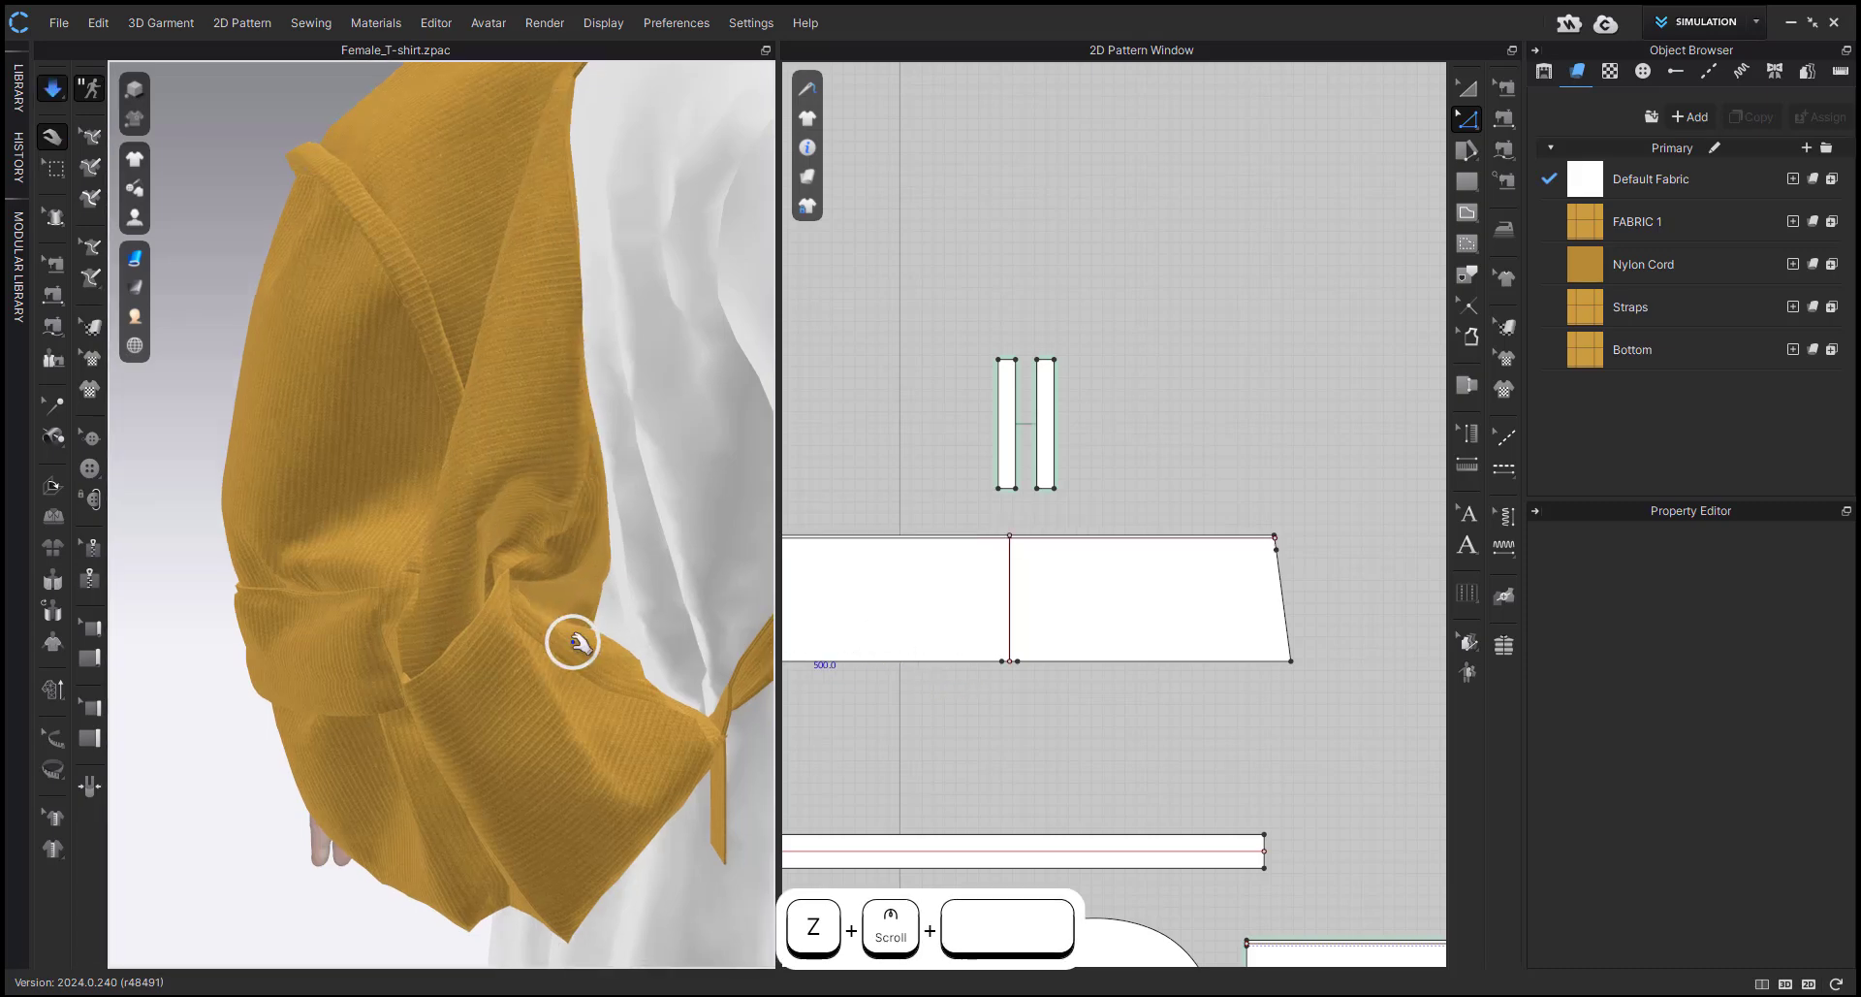
click(652, 685)
drag(680, 761, 719, 807)
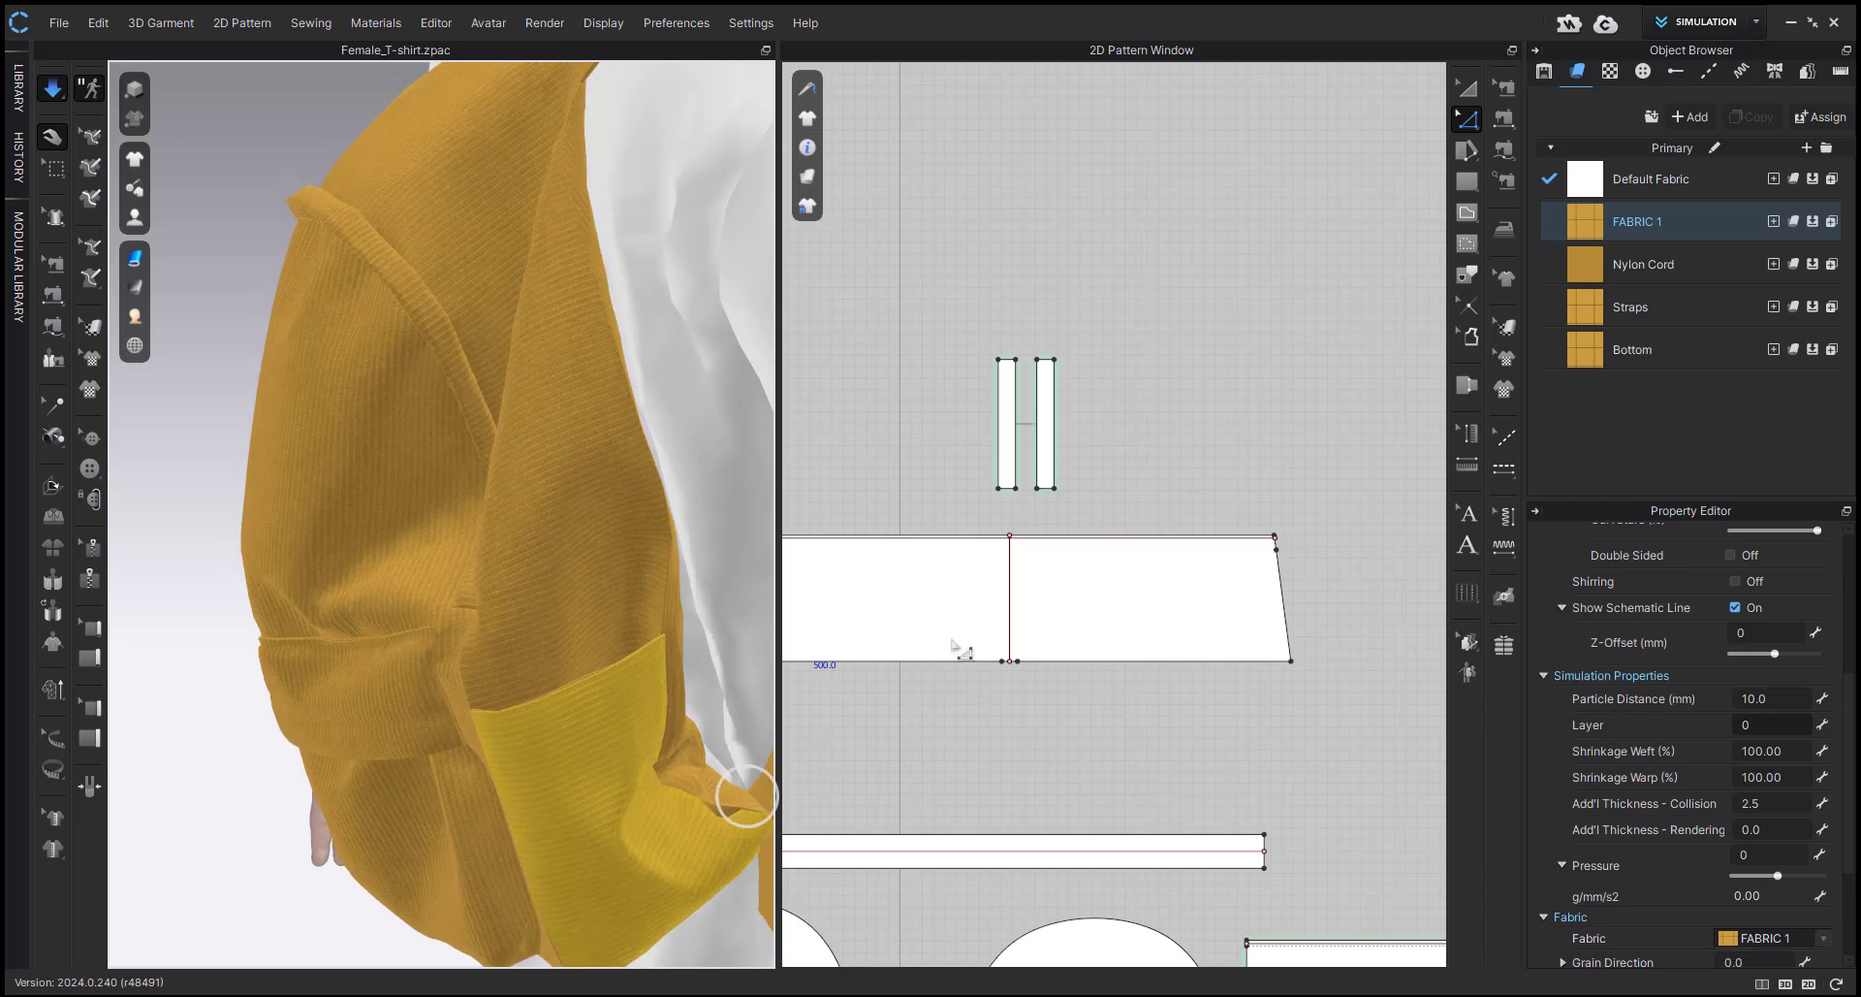
right_drag(1067, 657, 1132, 617)
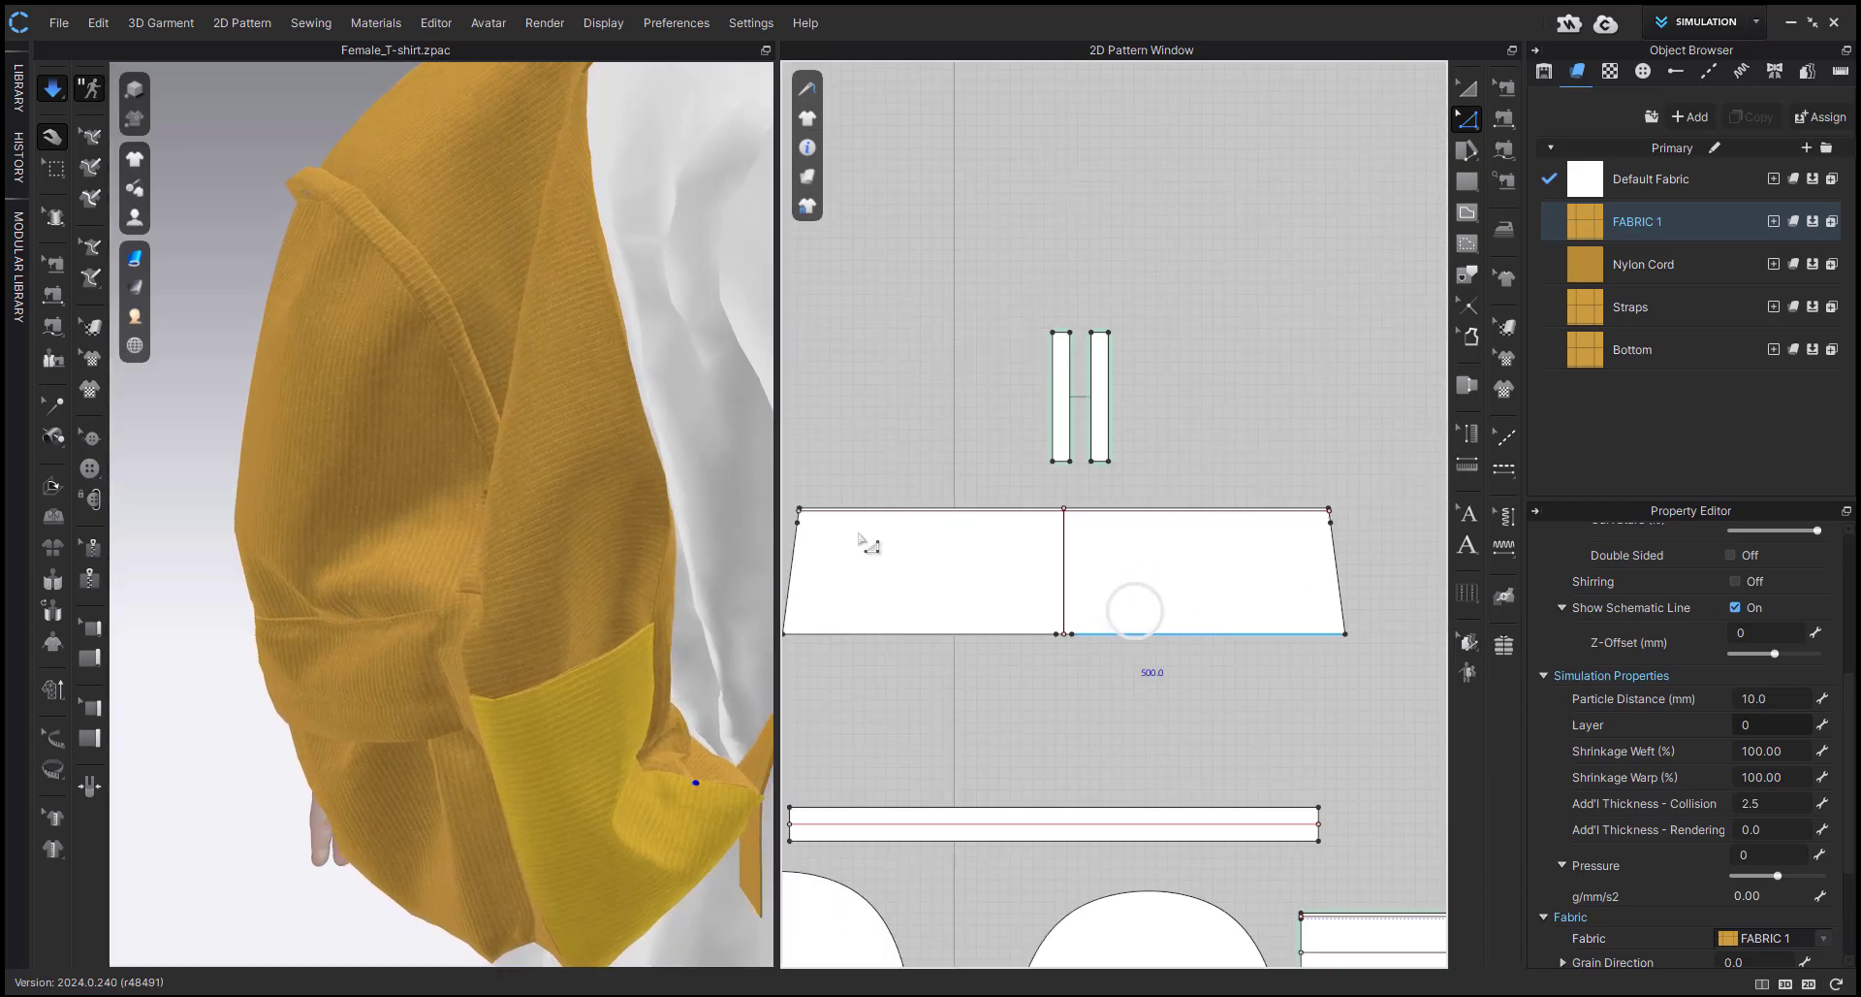
click(527, 583)
right_drag(526, 584, 482, 644)
Settle the opposite side of the backpack with the simulation and stop it.
key(space)
scroll(543, 611, down, 3)
right_drag(587, 590, 427, 620)
click(407, 584)
key(space)
middle_drag(444, 633, 485, 548)
right_drag(486, 548, 539, 529)
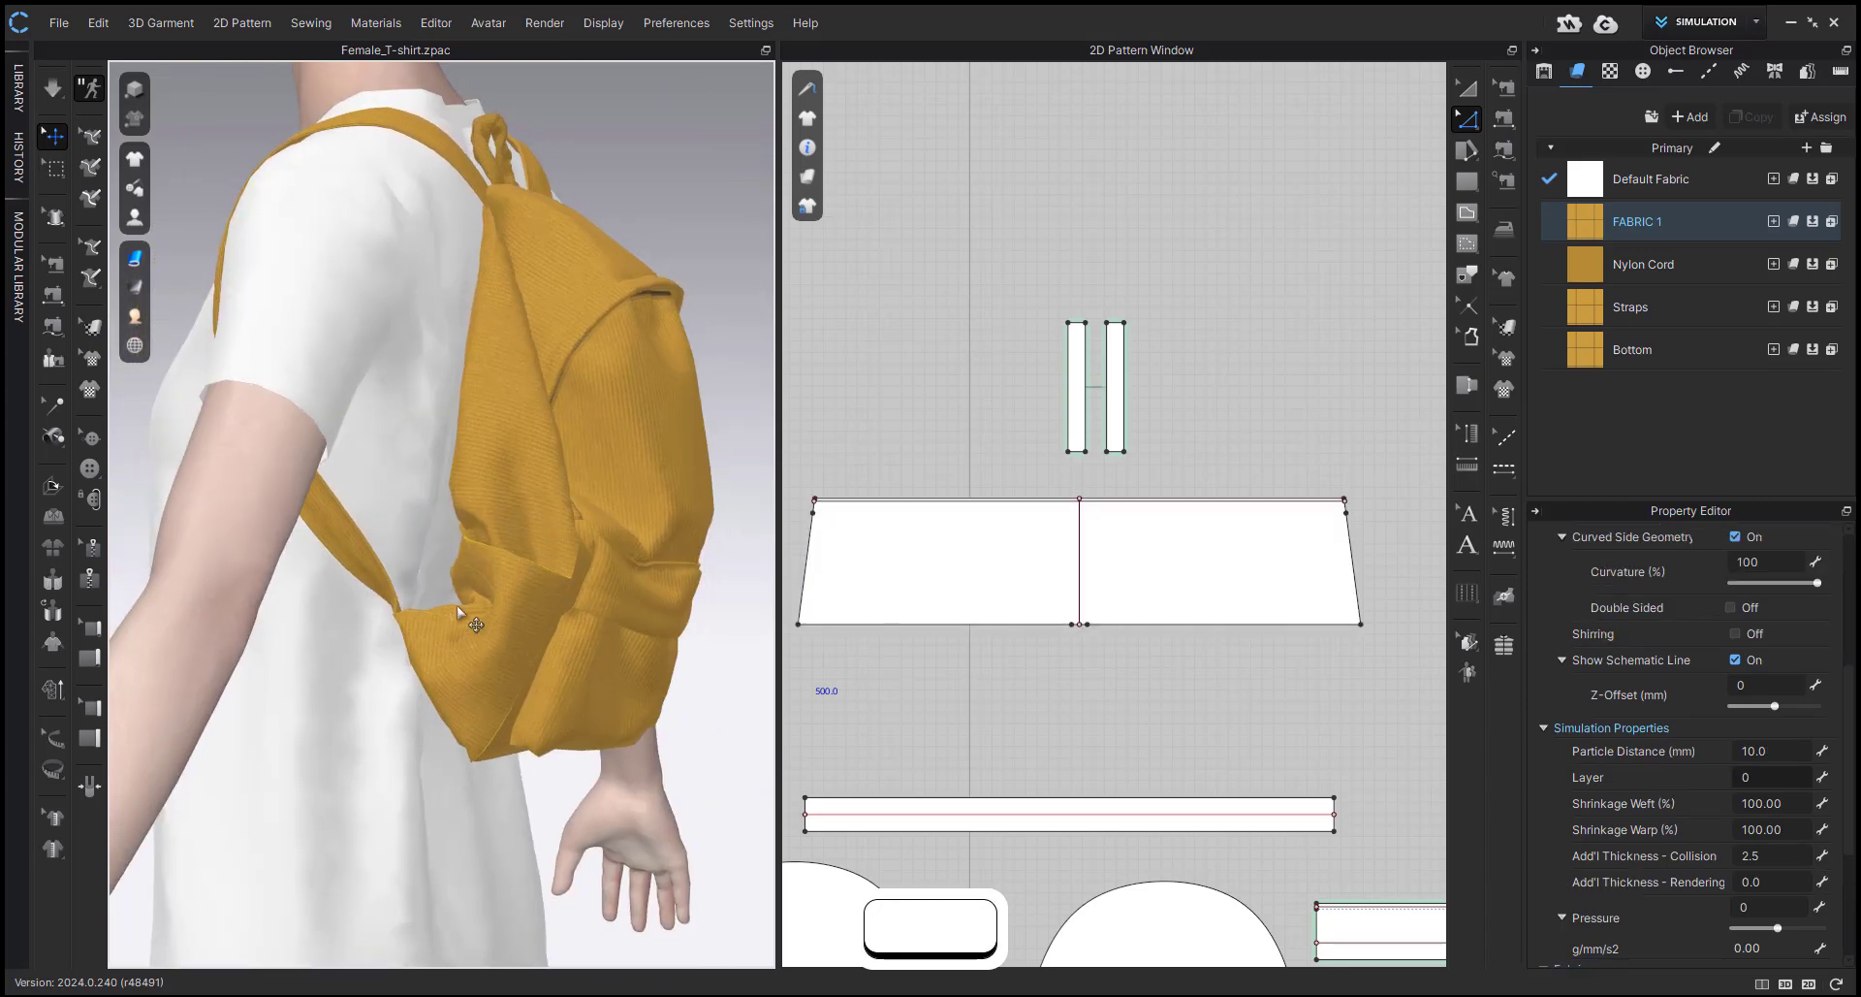
Inspect how the back panel and the strap's lower end hang against the dress.
scroll(475, 603, up, 3)
click(472, 604)
mouse_move(478, 602)
right_down()
mouse_move(550, 647)
mouse_move(470, 728)
mouse_move(457, 611)
mouse_move(499, 589)
mouse_move(492, 611)
right_up()
scroll(491, 610, down, 3)
middle_drag(491, 611, 471, 655)
scroll(469, 648, down, 1)
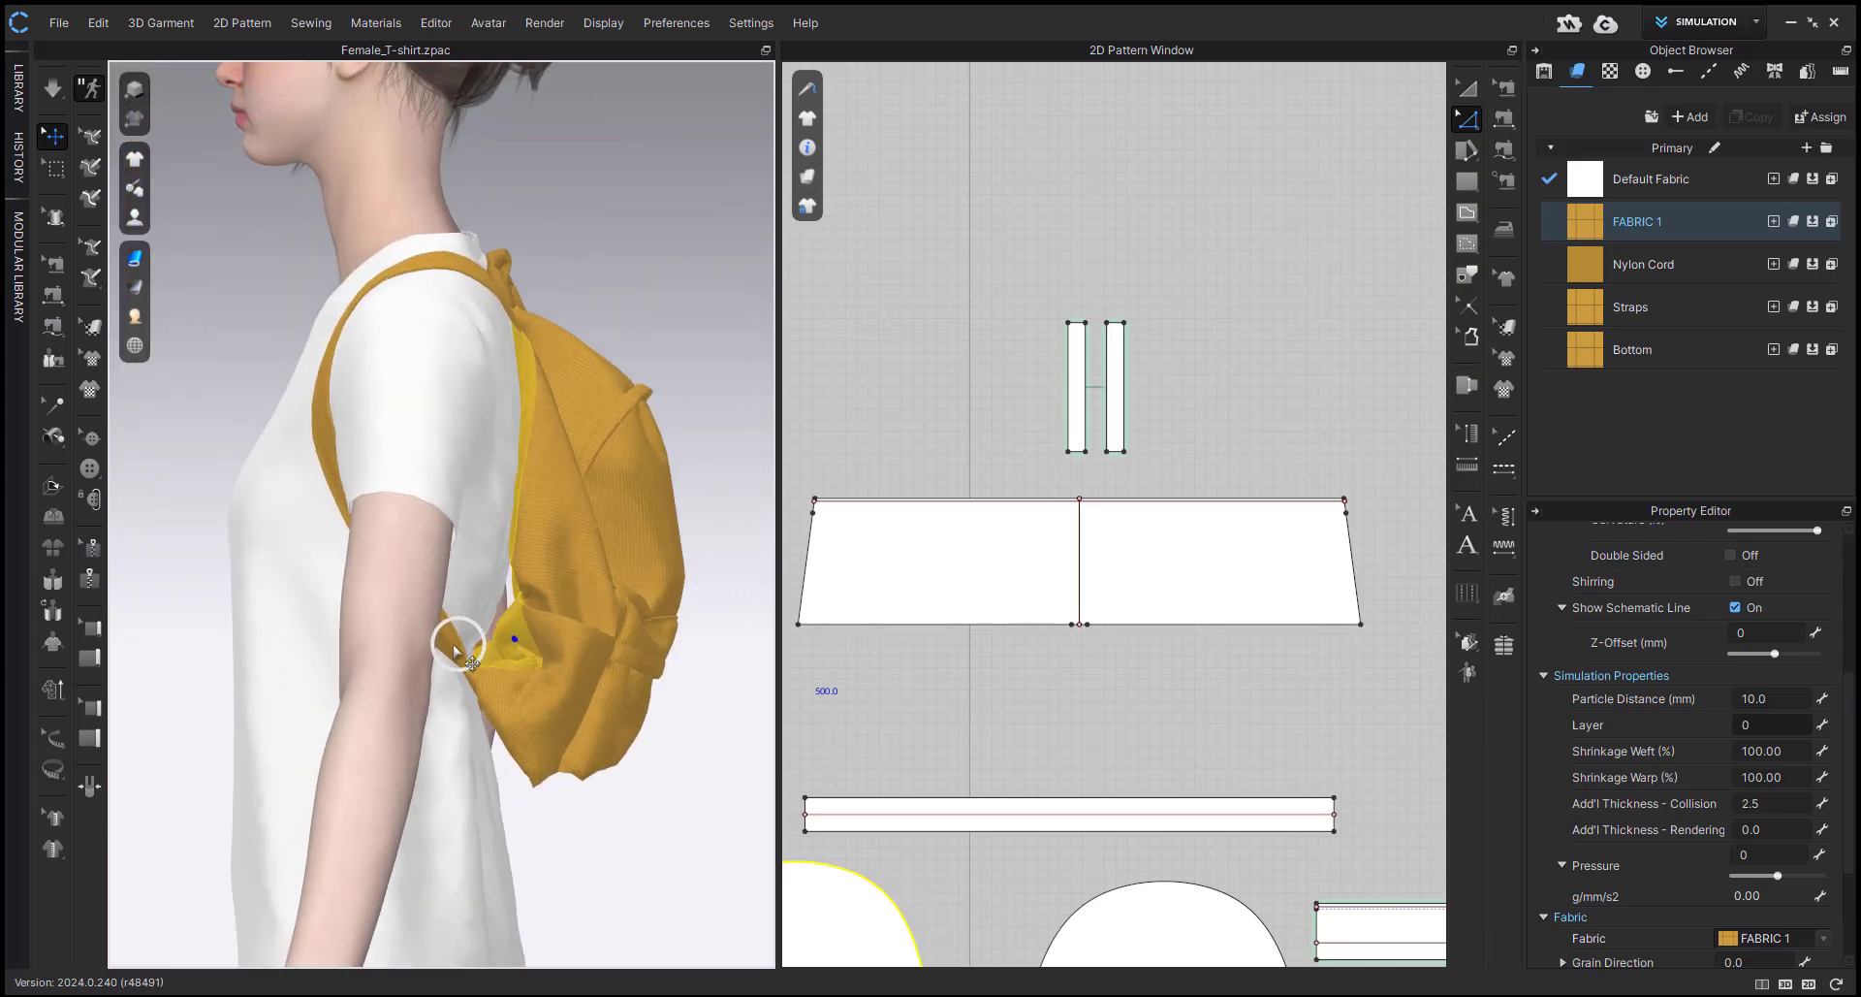
click(452, 644)
mouse_move(450, 652)
right_down()
mouse_move(440, 698)
mouse_move(390, 723)
mouse_move(282, 686)
mouse_move(481, 664)
mouse_move(436, 656)
right_up()
scroll(623, 520, up, 8)
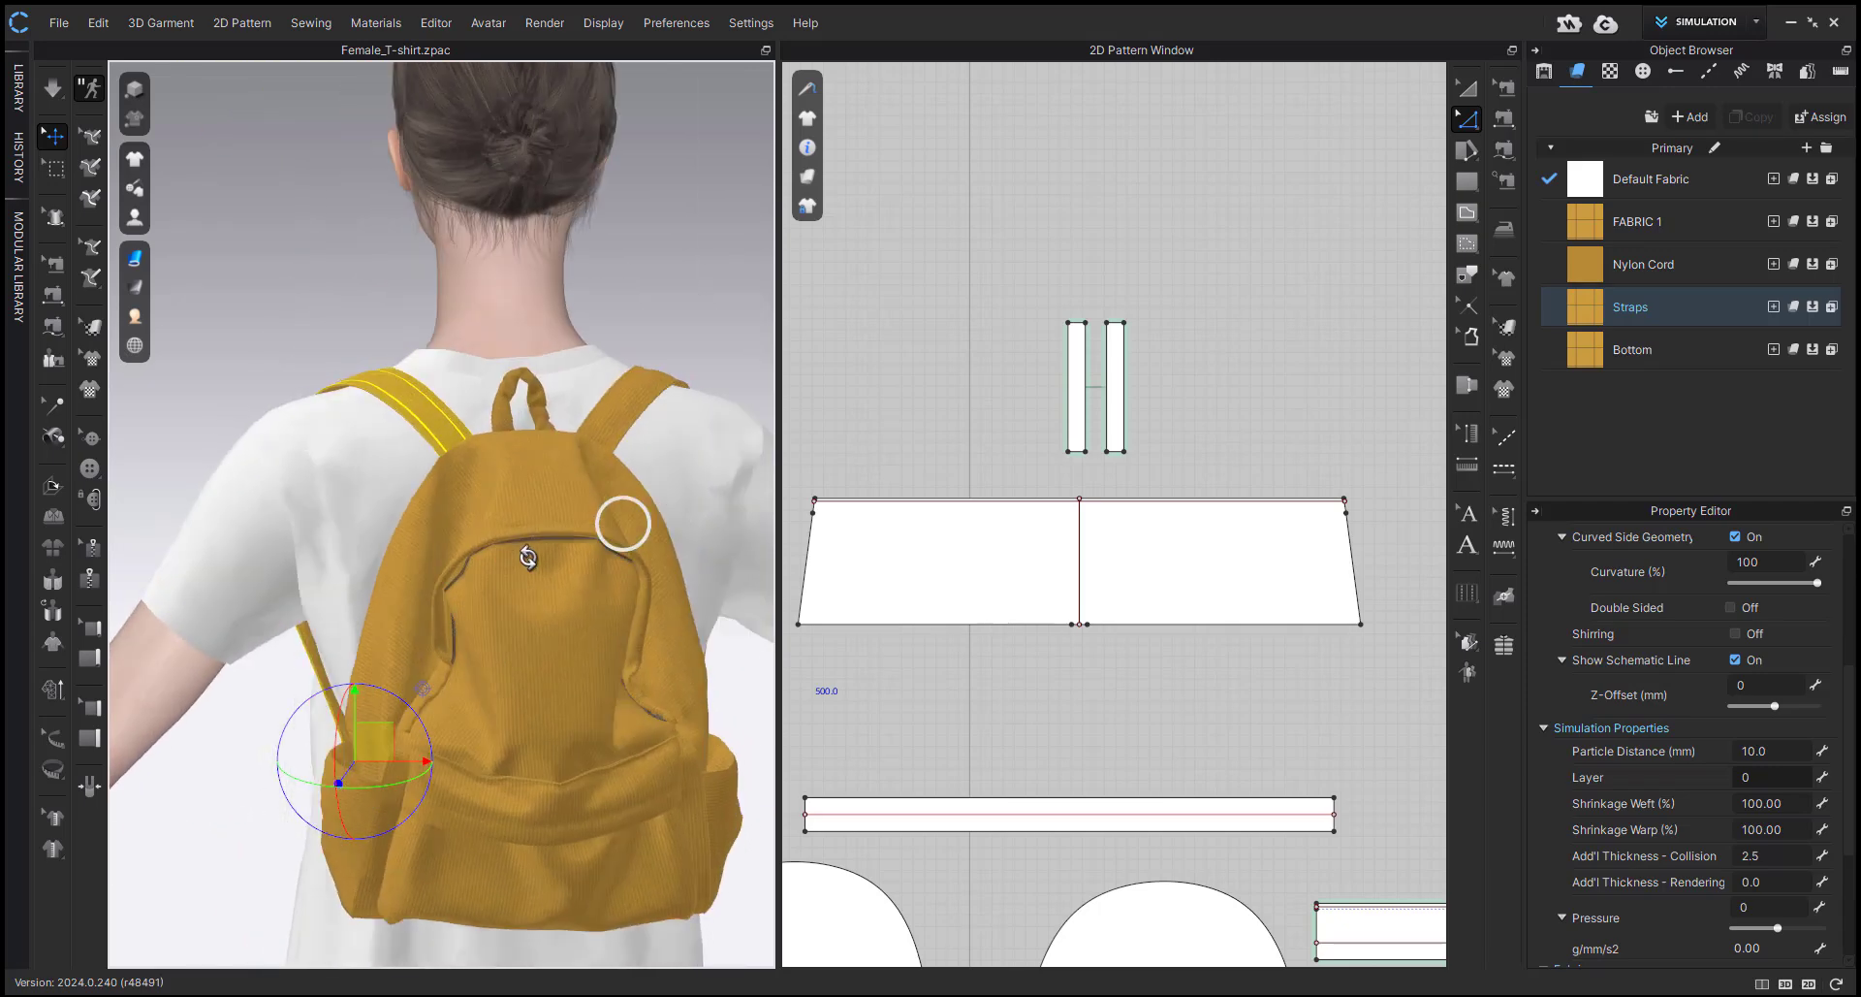
Superimpose one handle-loop piece over the other and simulate while pulling the loop upright.
click(488, 533)
right_drag(490, 533, 582, 557)
right_drag(422, 580, 385, 582)
key(shift+q)
key(shift+q)
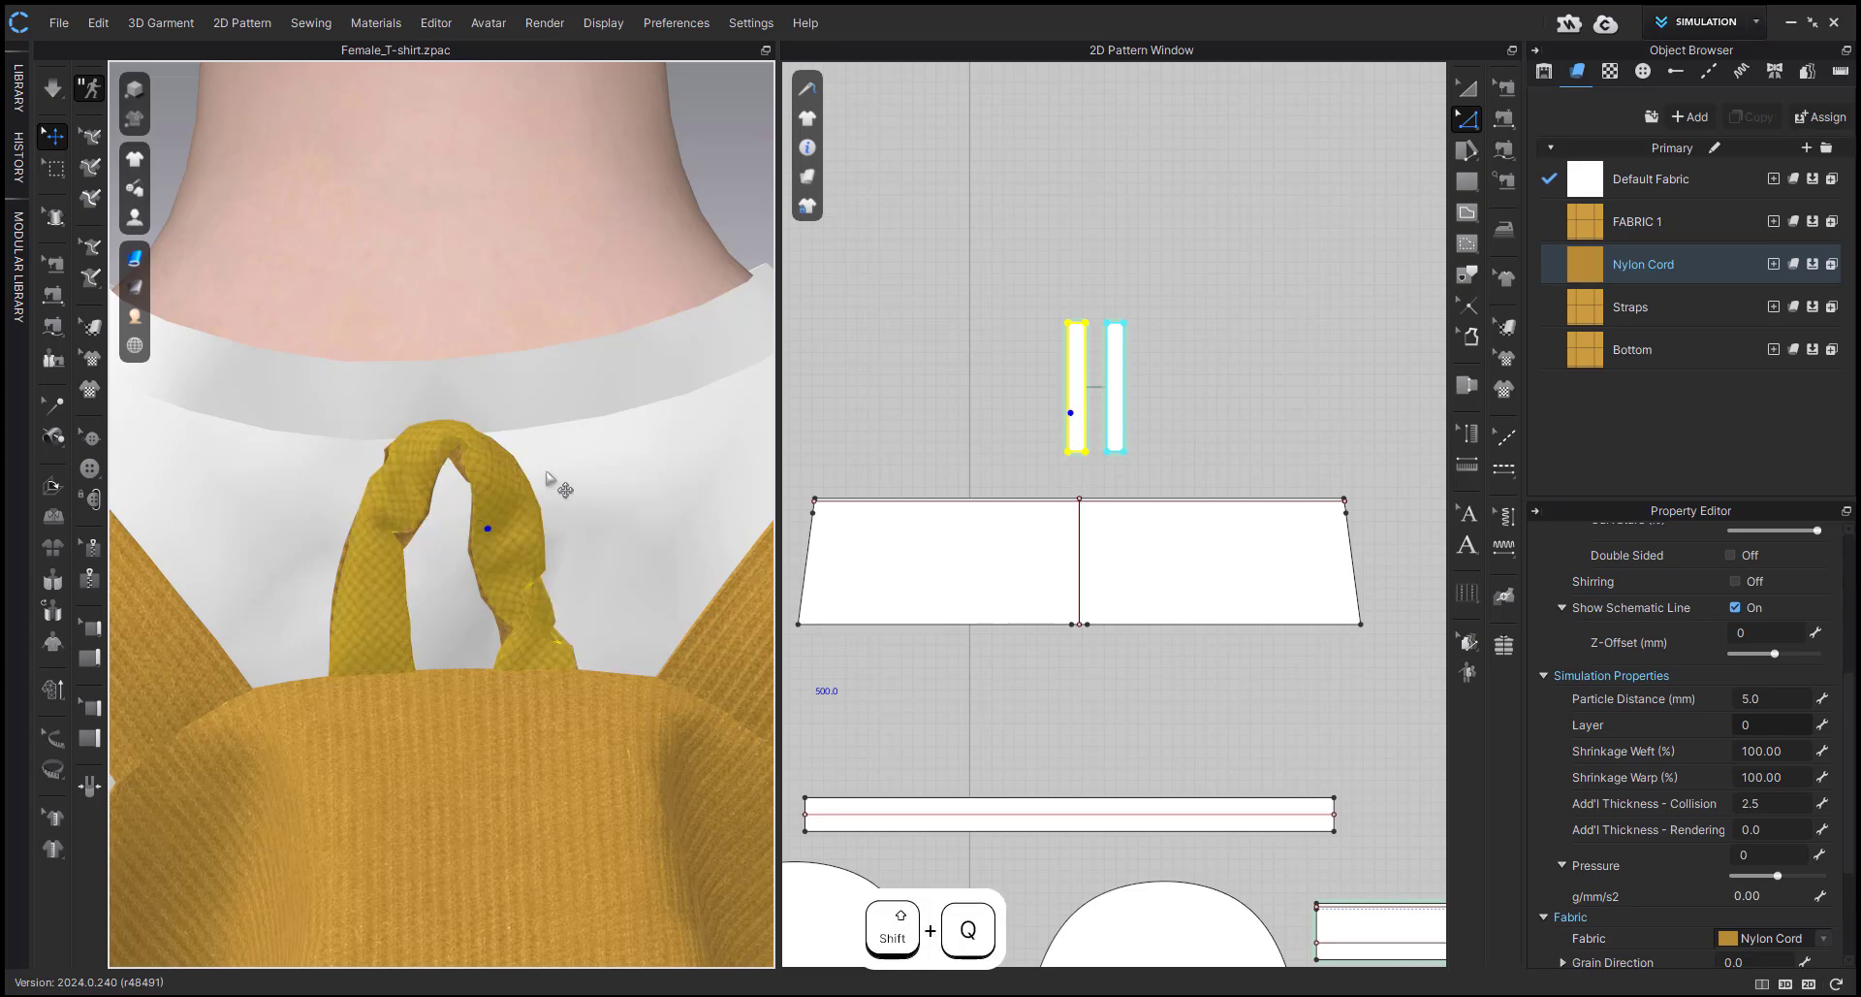
click(590, 460)
right_click(494, 488)
click(635, 547)
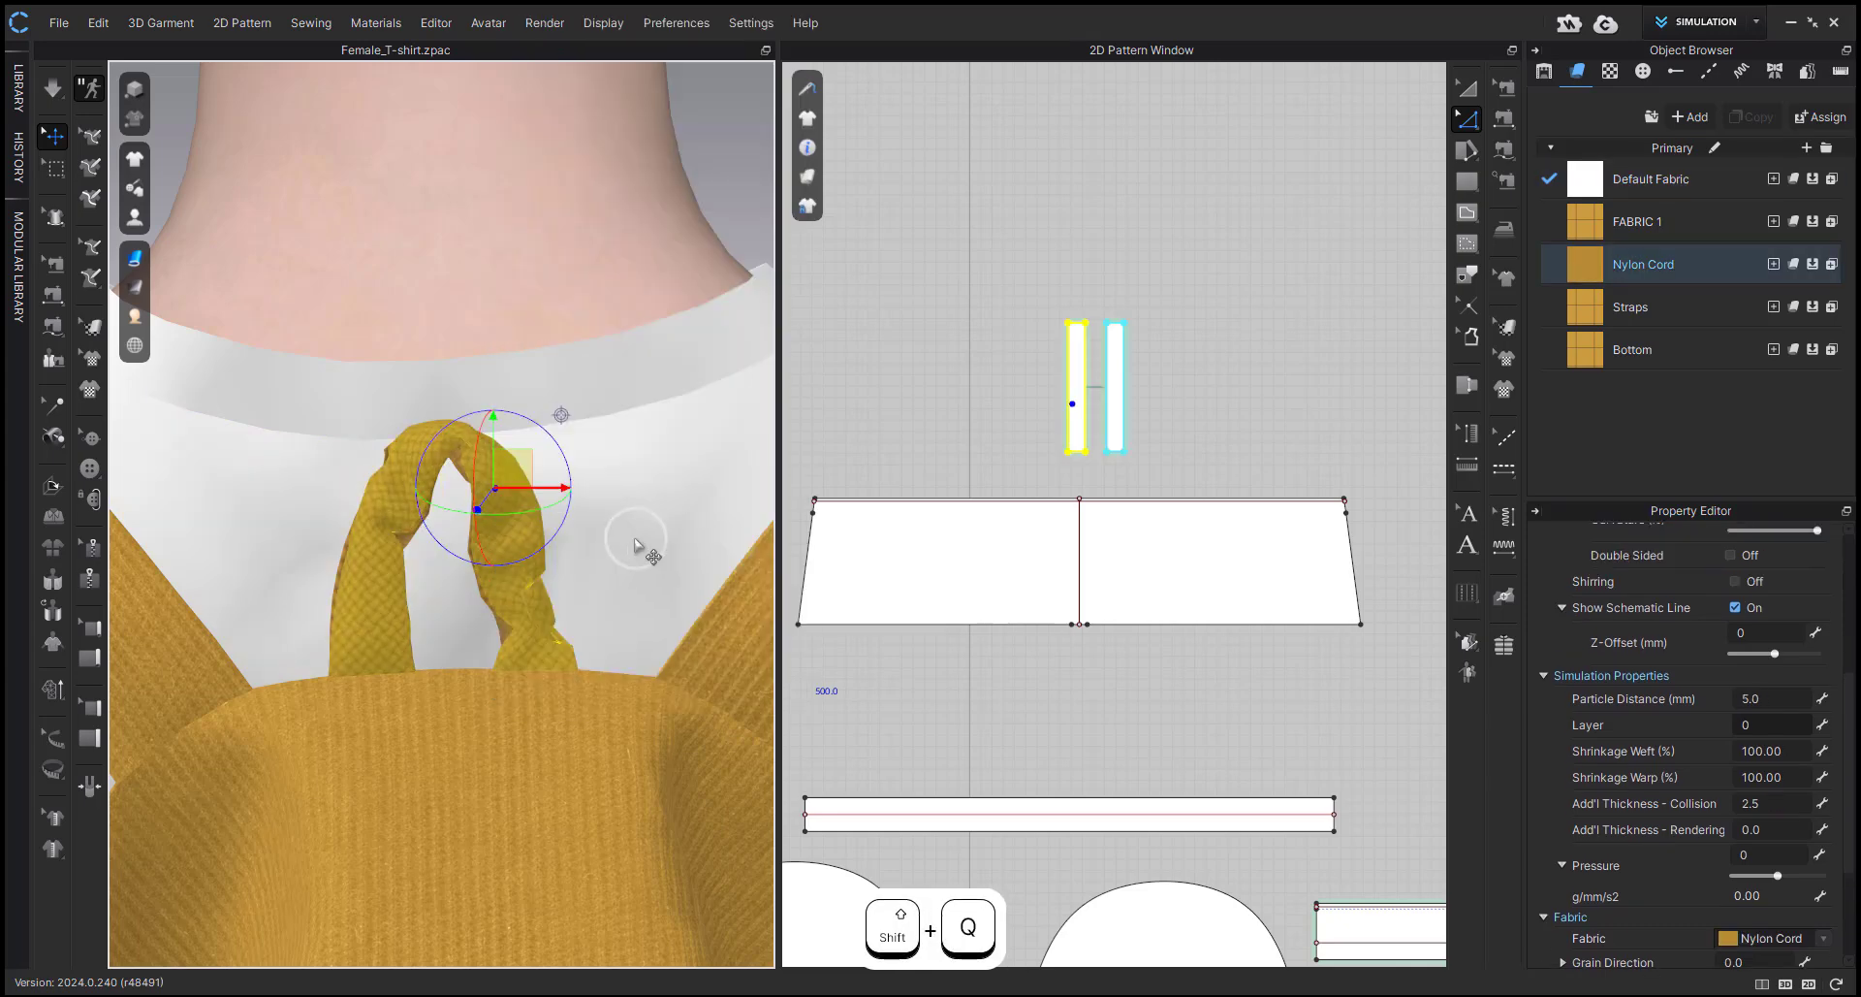
key(space)
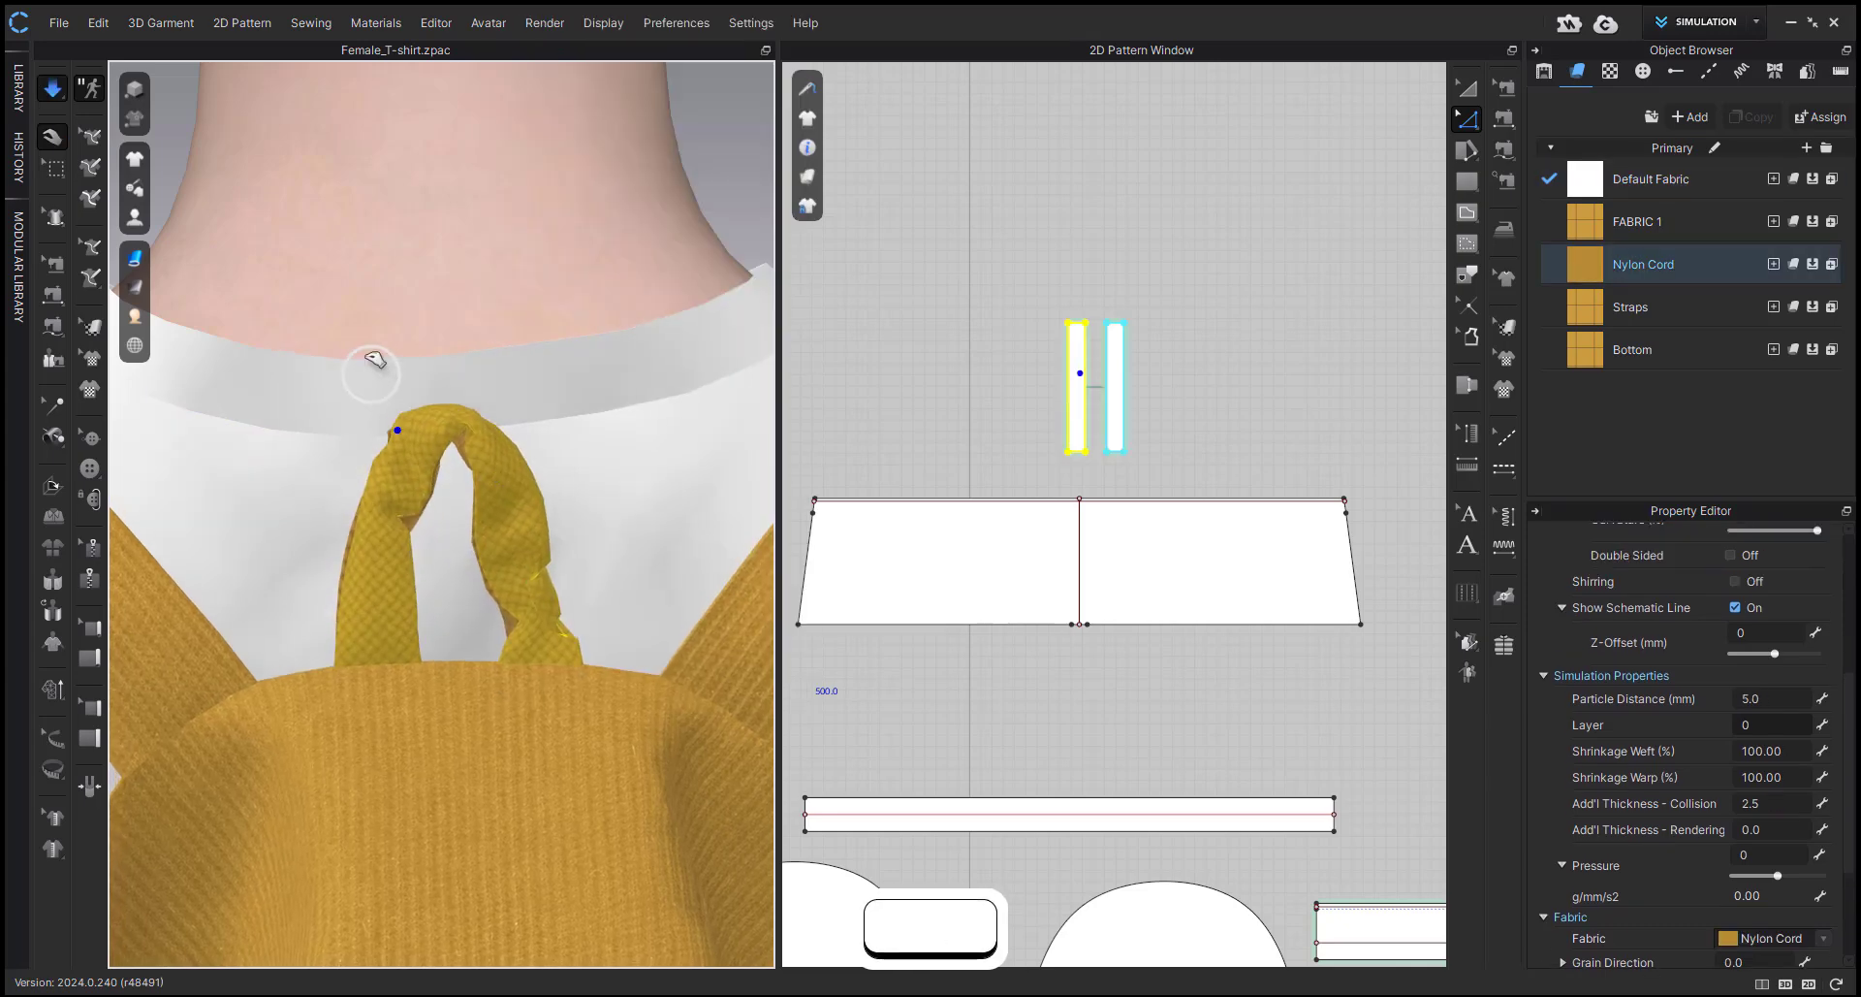
click(490, 417)
mouse_move(516, 437)
mouse_down()
mouse_move(515, 282)
mouse_move(527, 415)
mouse_up()
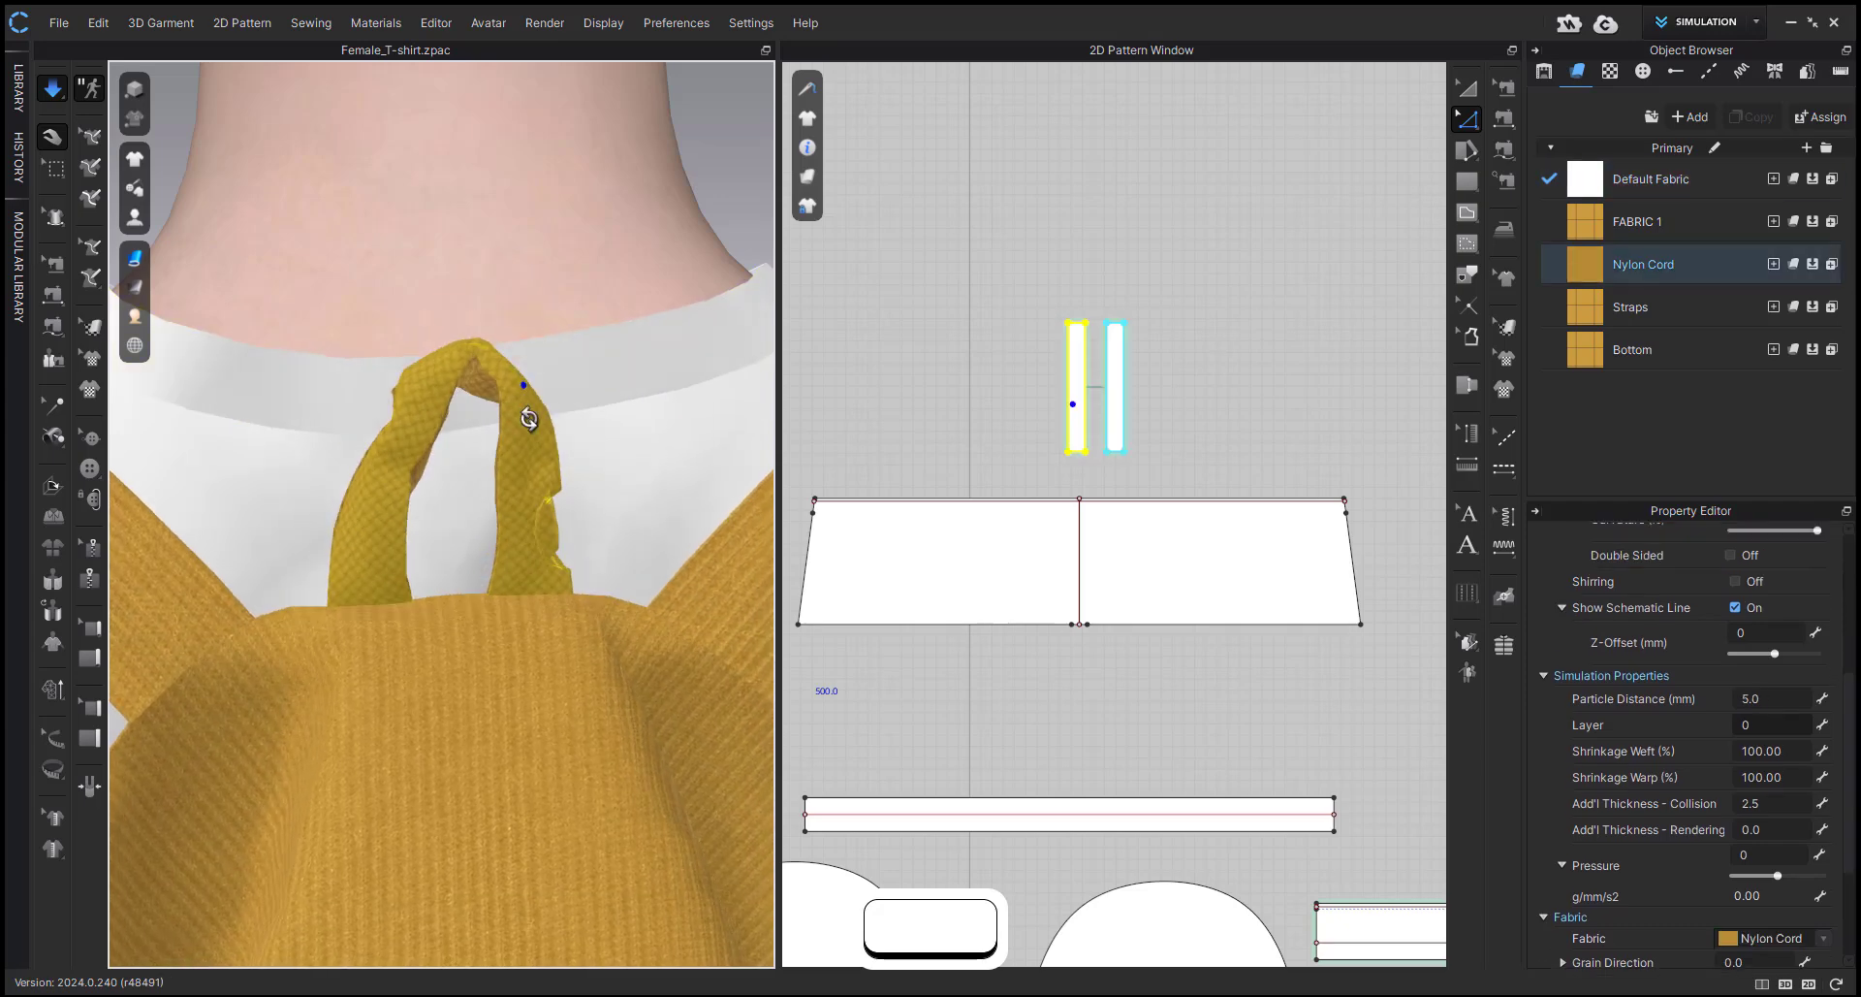
Strengthen the twisted handle-loop pieces and keep pulling them straight in the running simulation.
right_drag(528, 415, 428, 498)
key(ctrl+h)
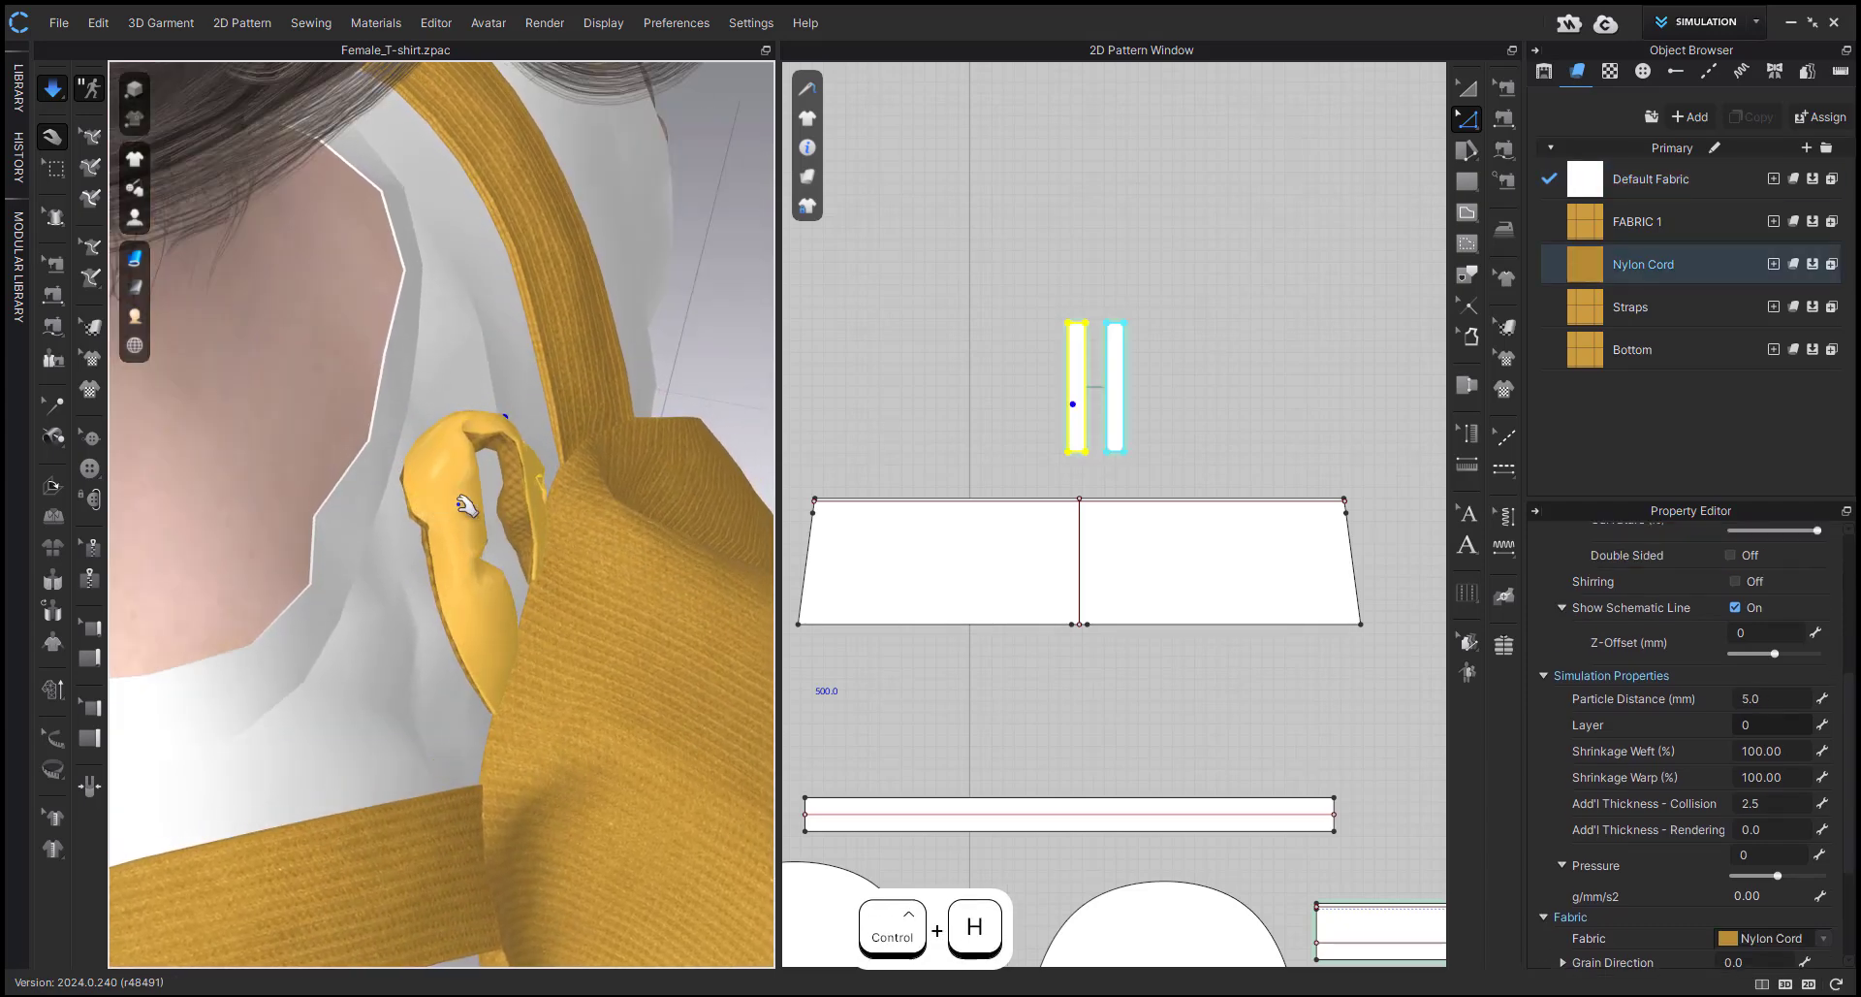
mouse_move(524, 431)
mouse_down()
mouse_move(565, 302)
mouse_move(503, 432)
mouse_up()
right_click(485, 437)
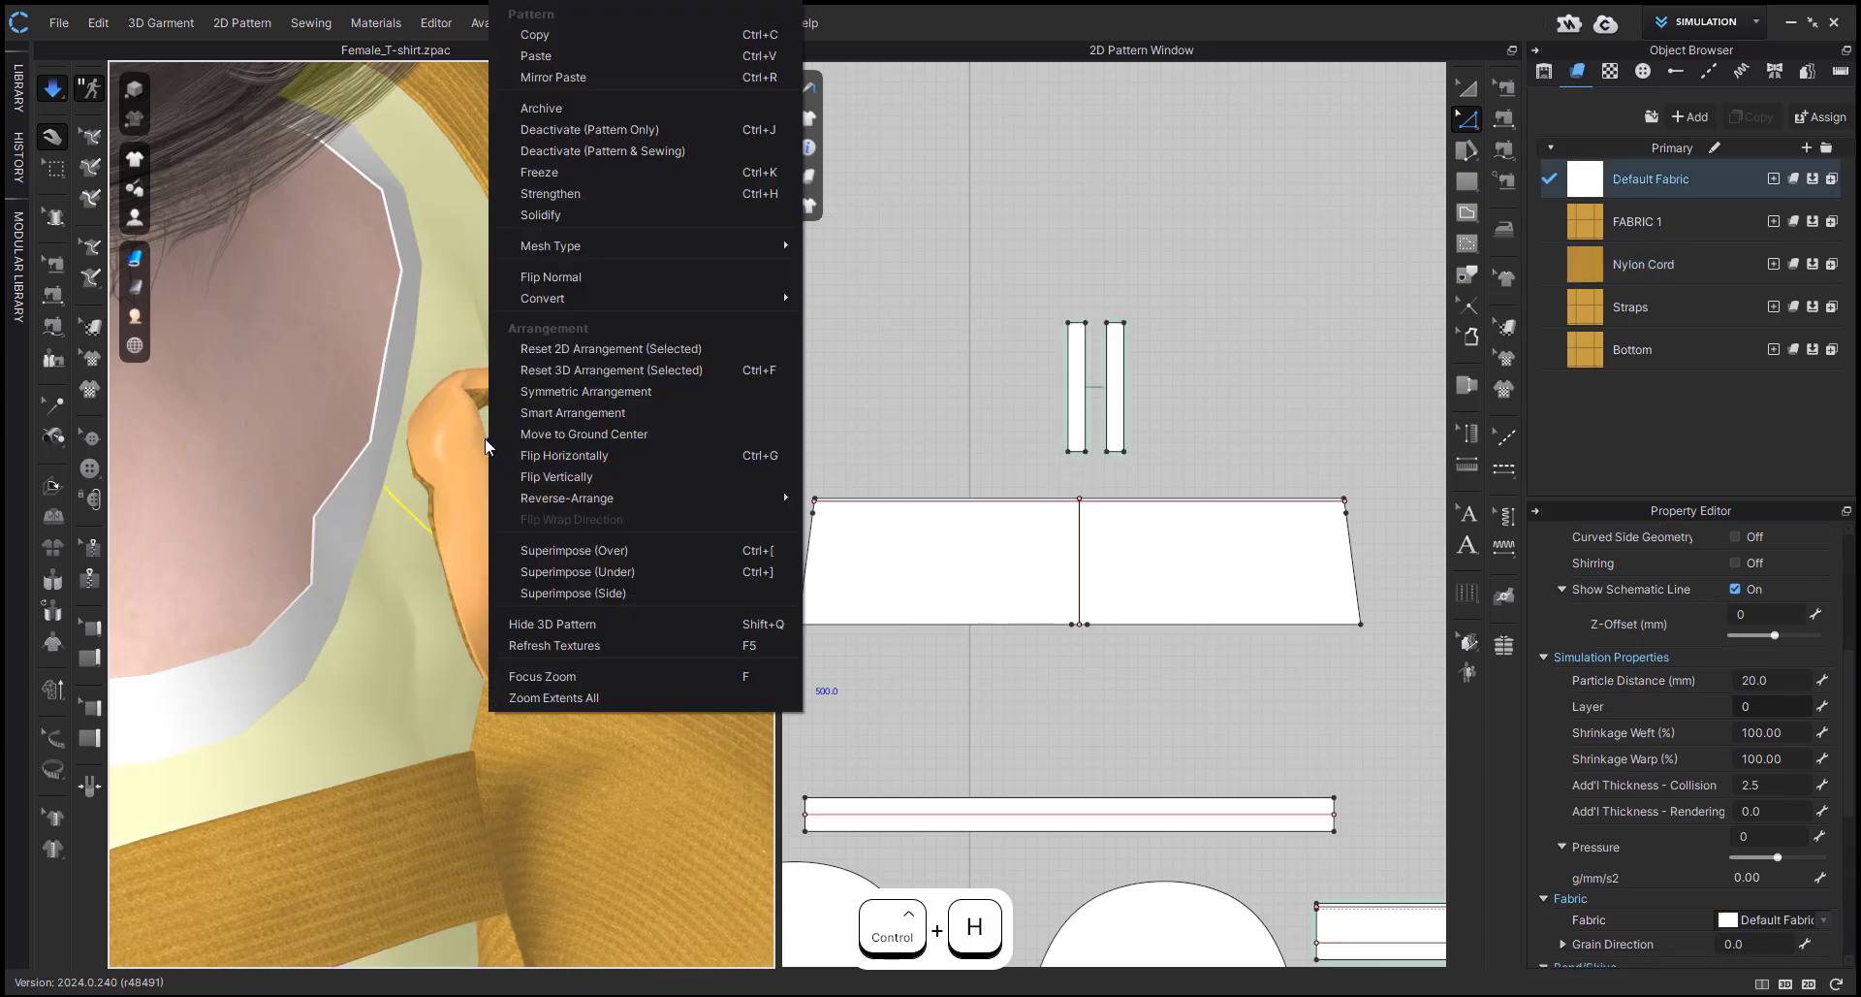
click(457, 454)
right_click(450, 454)
click(899, 302)
scroll(899, 301, down, 4)
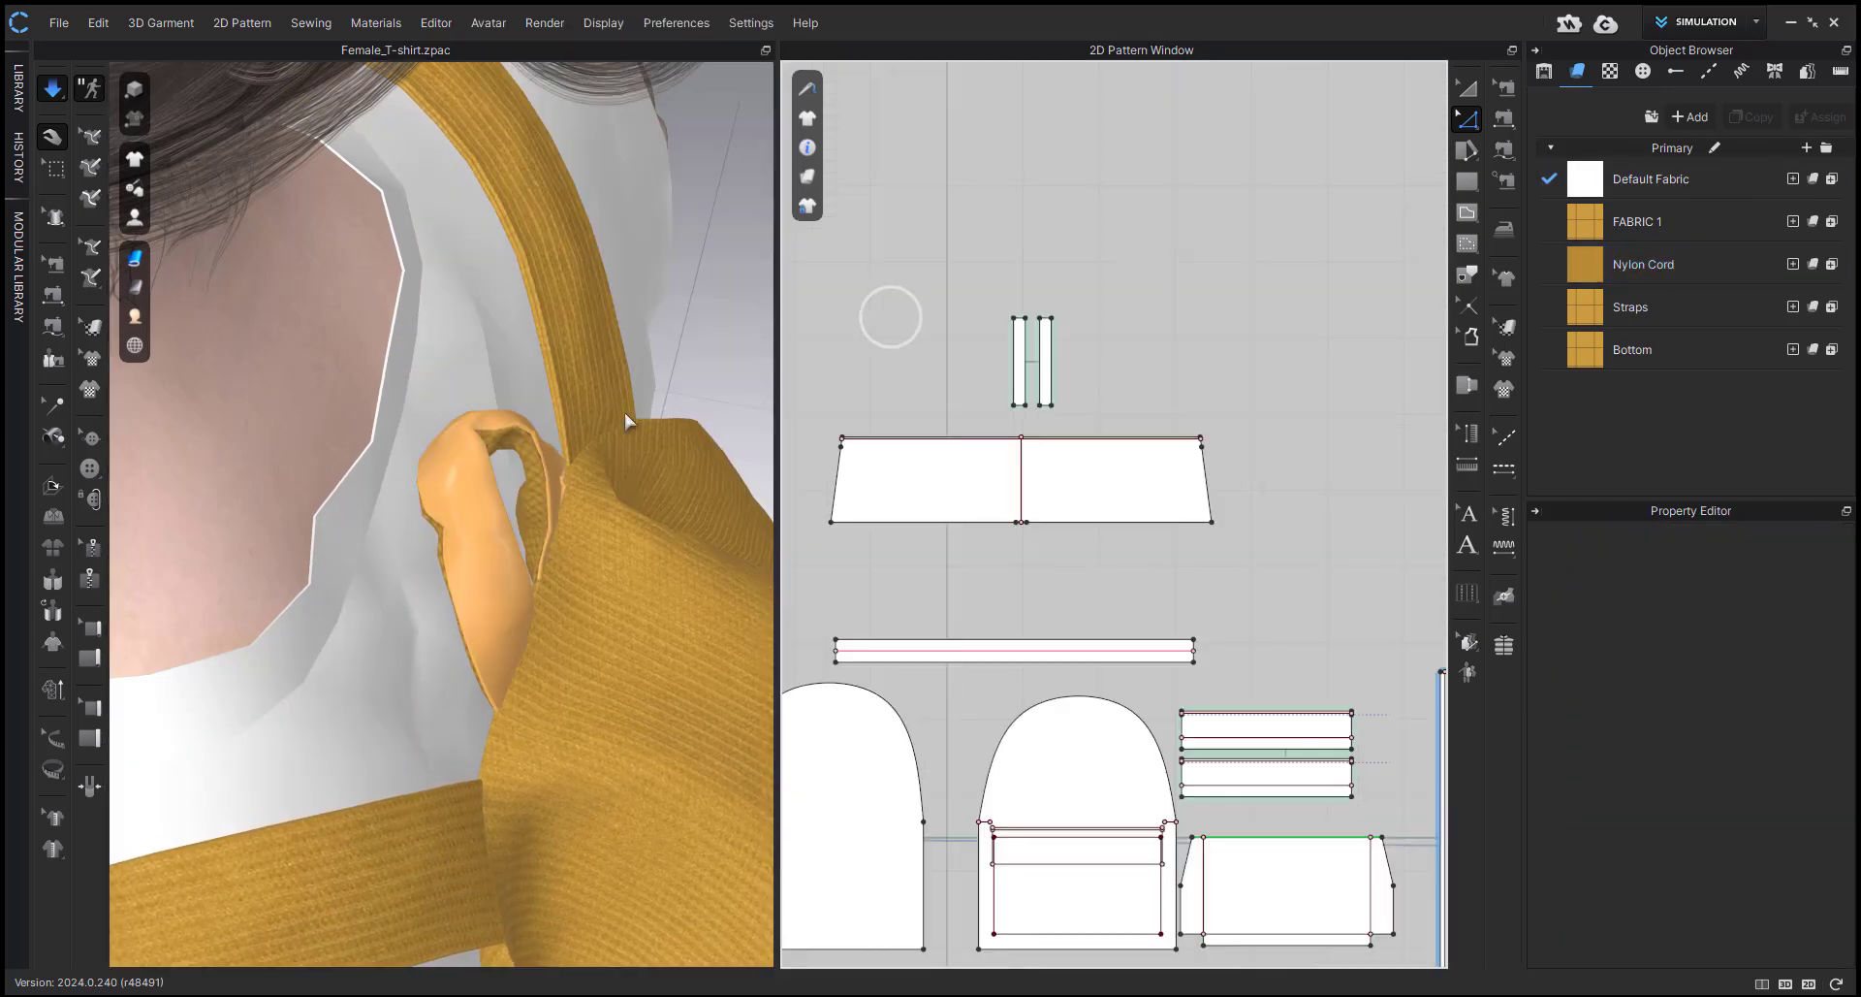
drag(433, 524, 521, 484)
right_drag(521, 484, 563, 531)
Stop the simulation and superimpose the inner handle-loop piece under the outer one.
key(space)
right_click(562, 519)
click(487, 208)
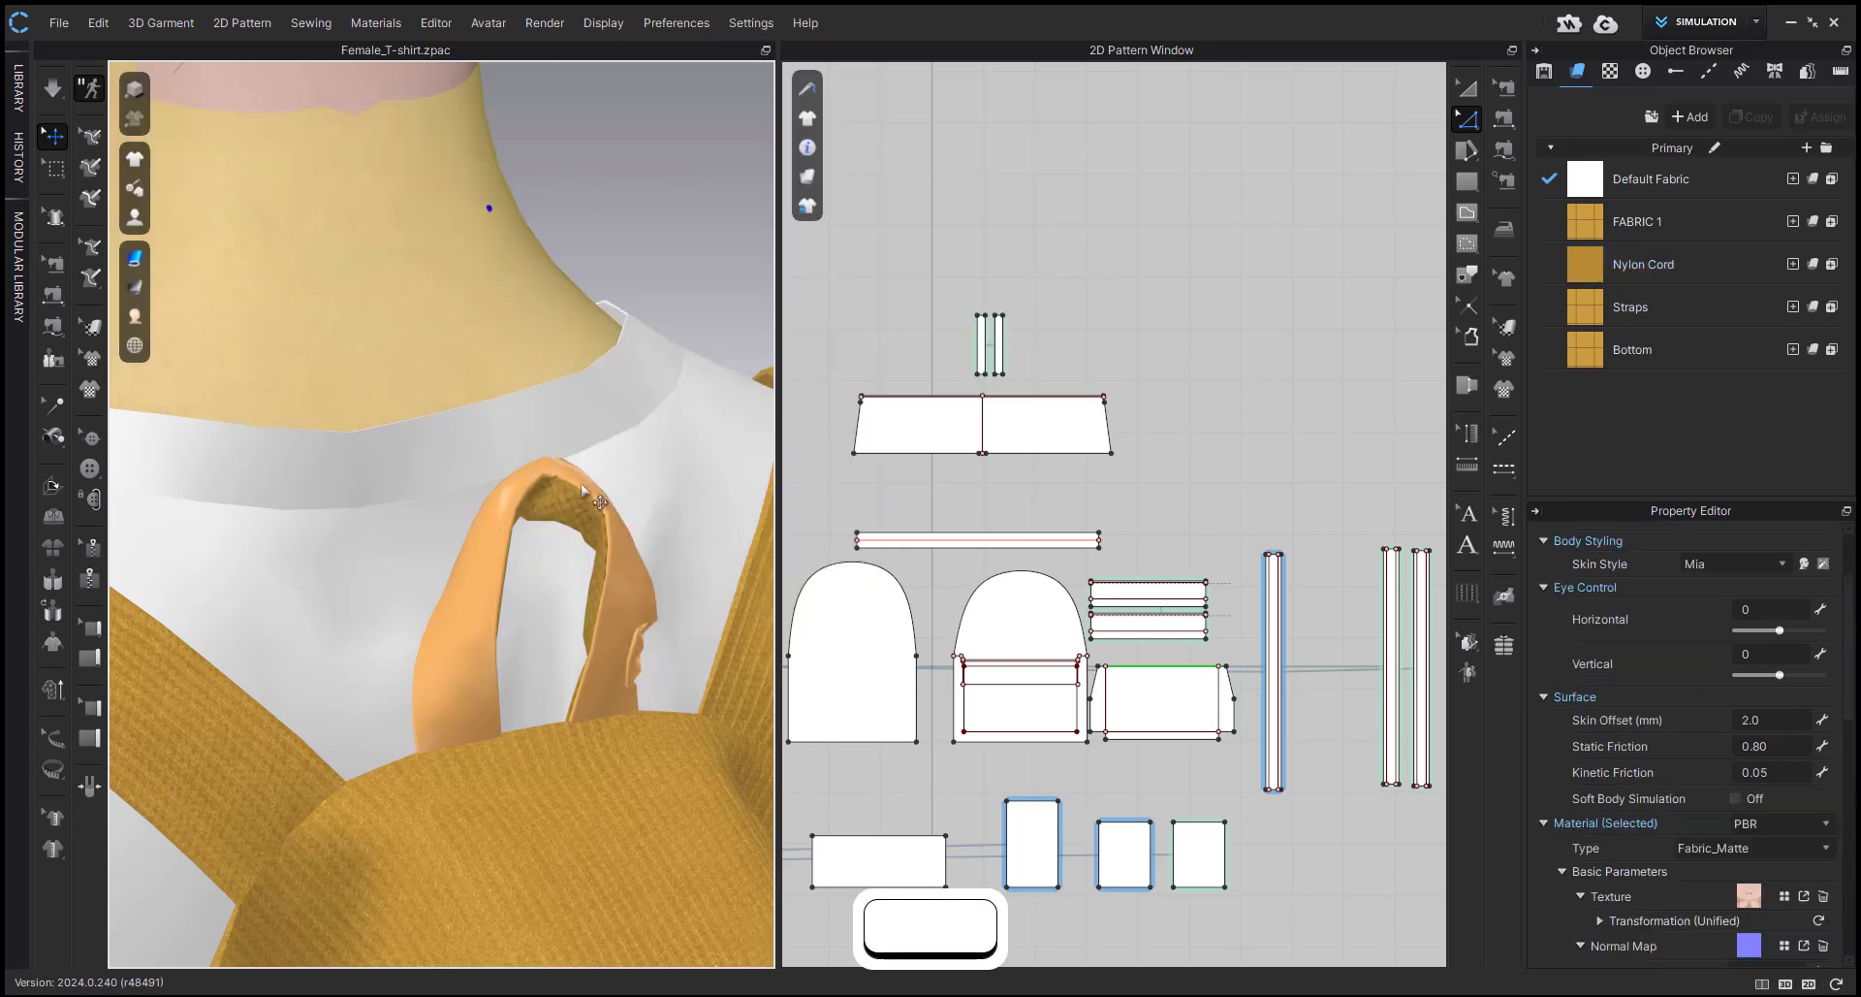
right_click(558, 503)
click(673, 572)
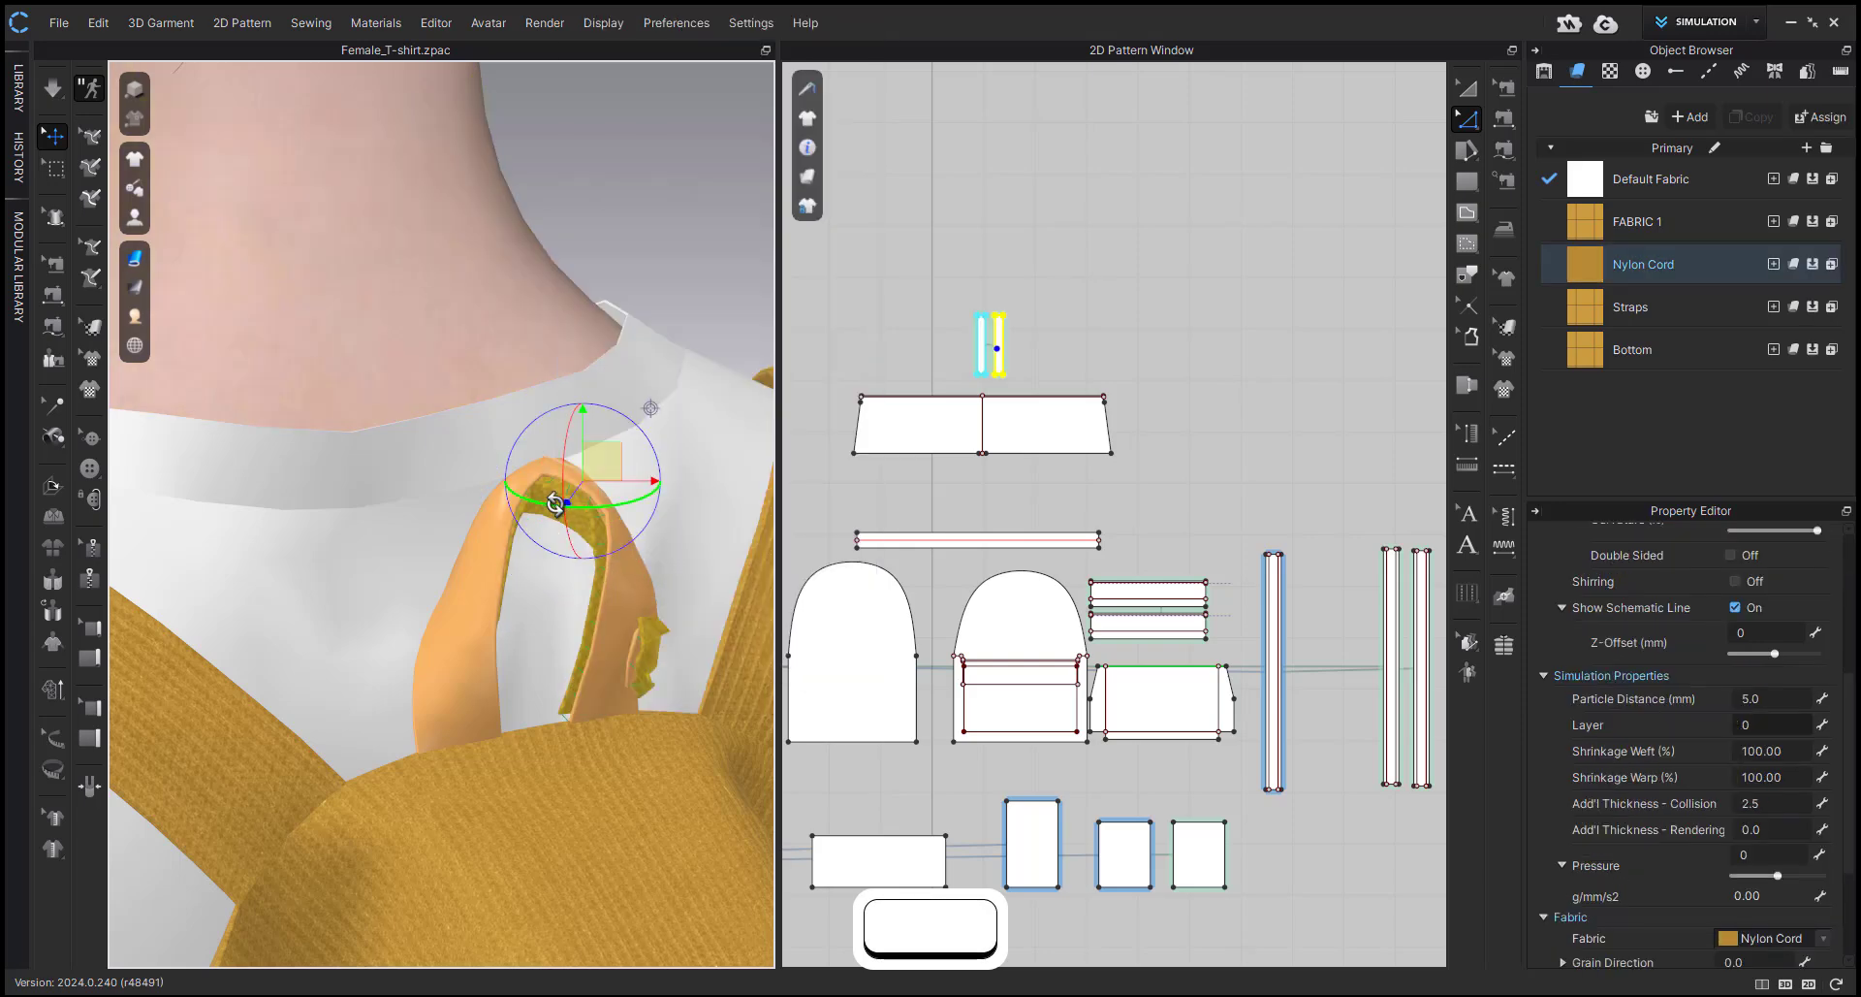
Simulate again and pull the two layers of the handle loop into a smooth, even arch.
key(space)
right_drag(613, 628, 540, 529)
drag(535, 496, 419, 479)
drag(535, 582, 422, 588)
scroll(423, 587, down, 3)
scroll(449, 609, down, 4)
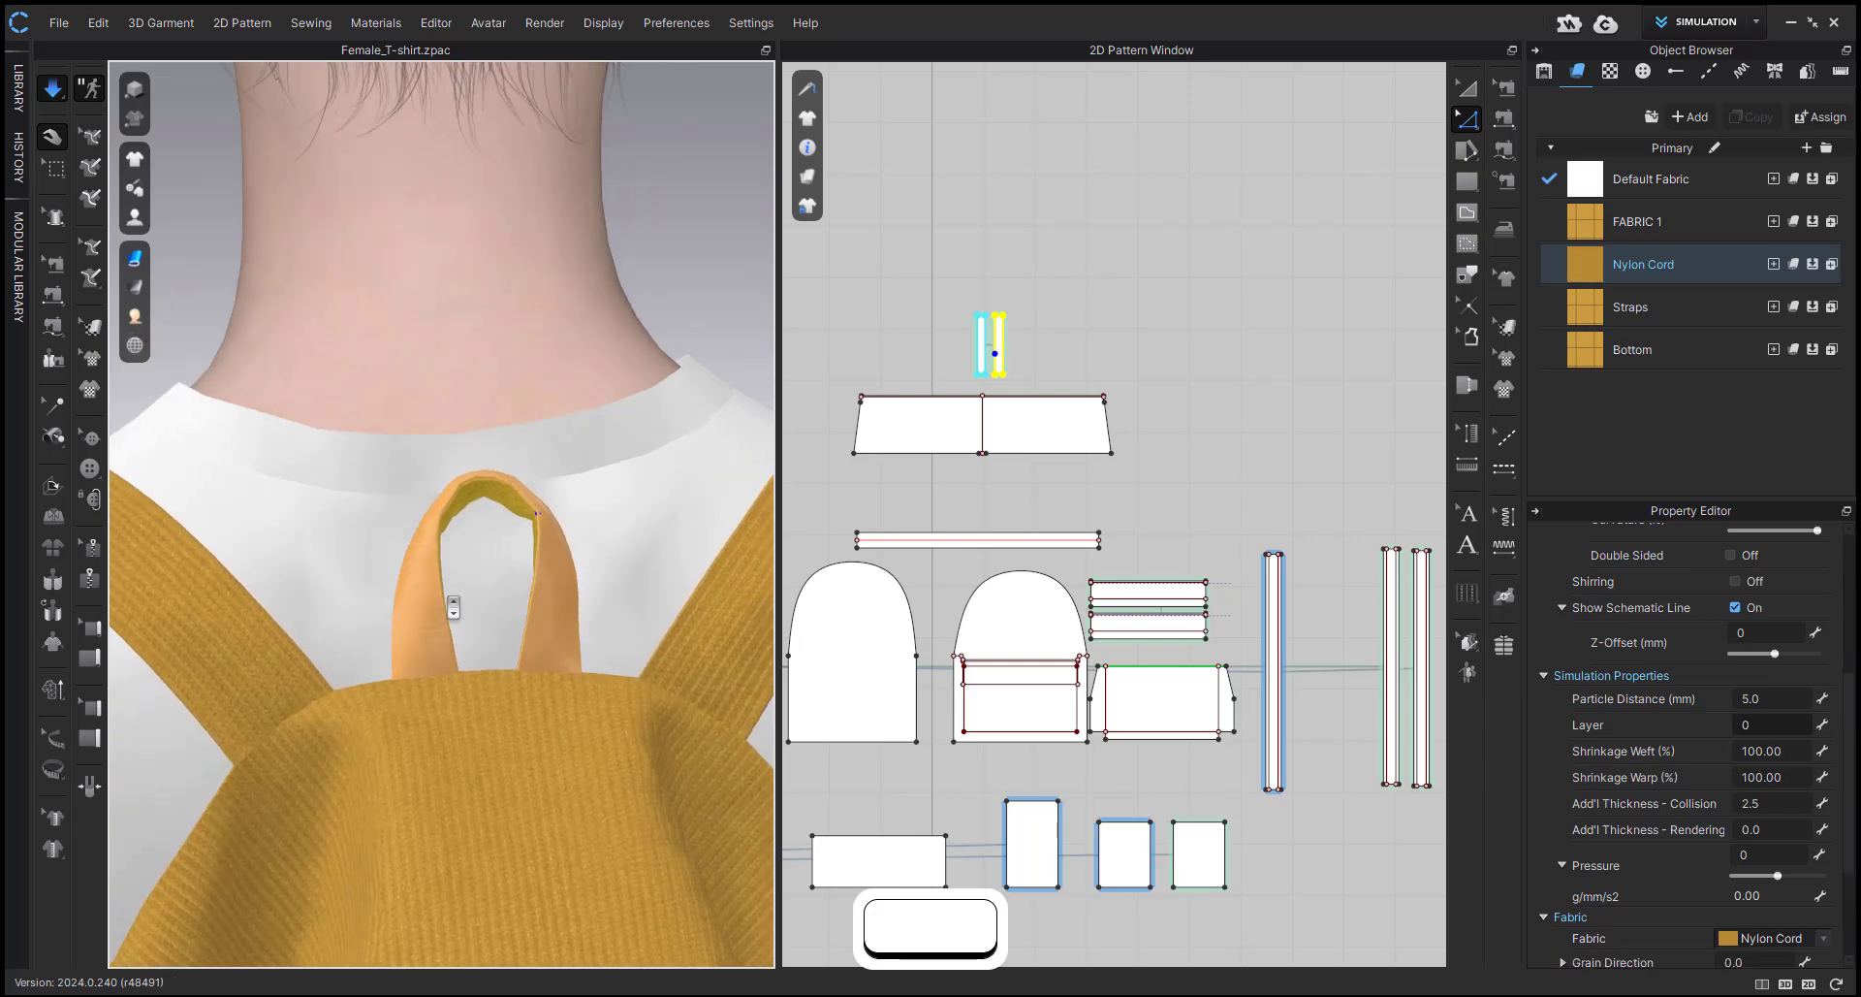
Stop the simulation and freeze both handle-loop pattern pieces.
key(space)
scroll(1001, 295, up, 5)
key(a)
drag(923, 303, 1080, 498)
key(ctrl+k)
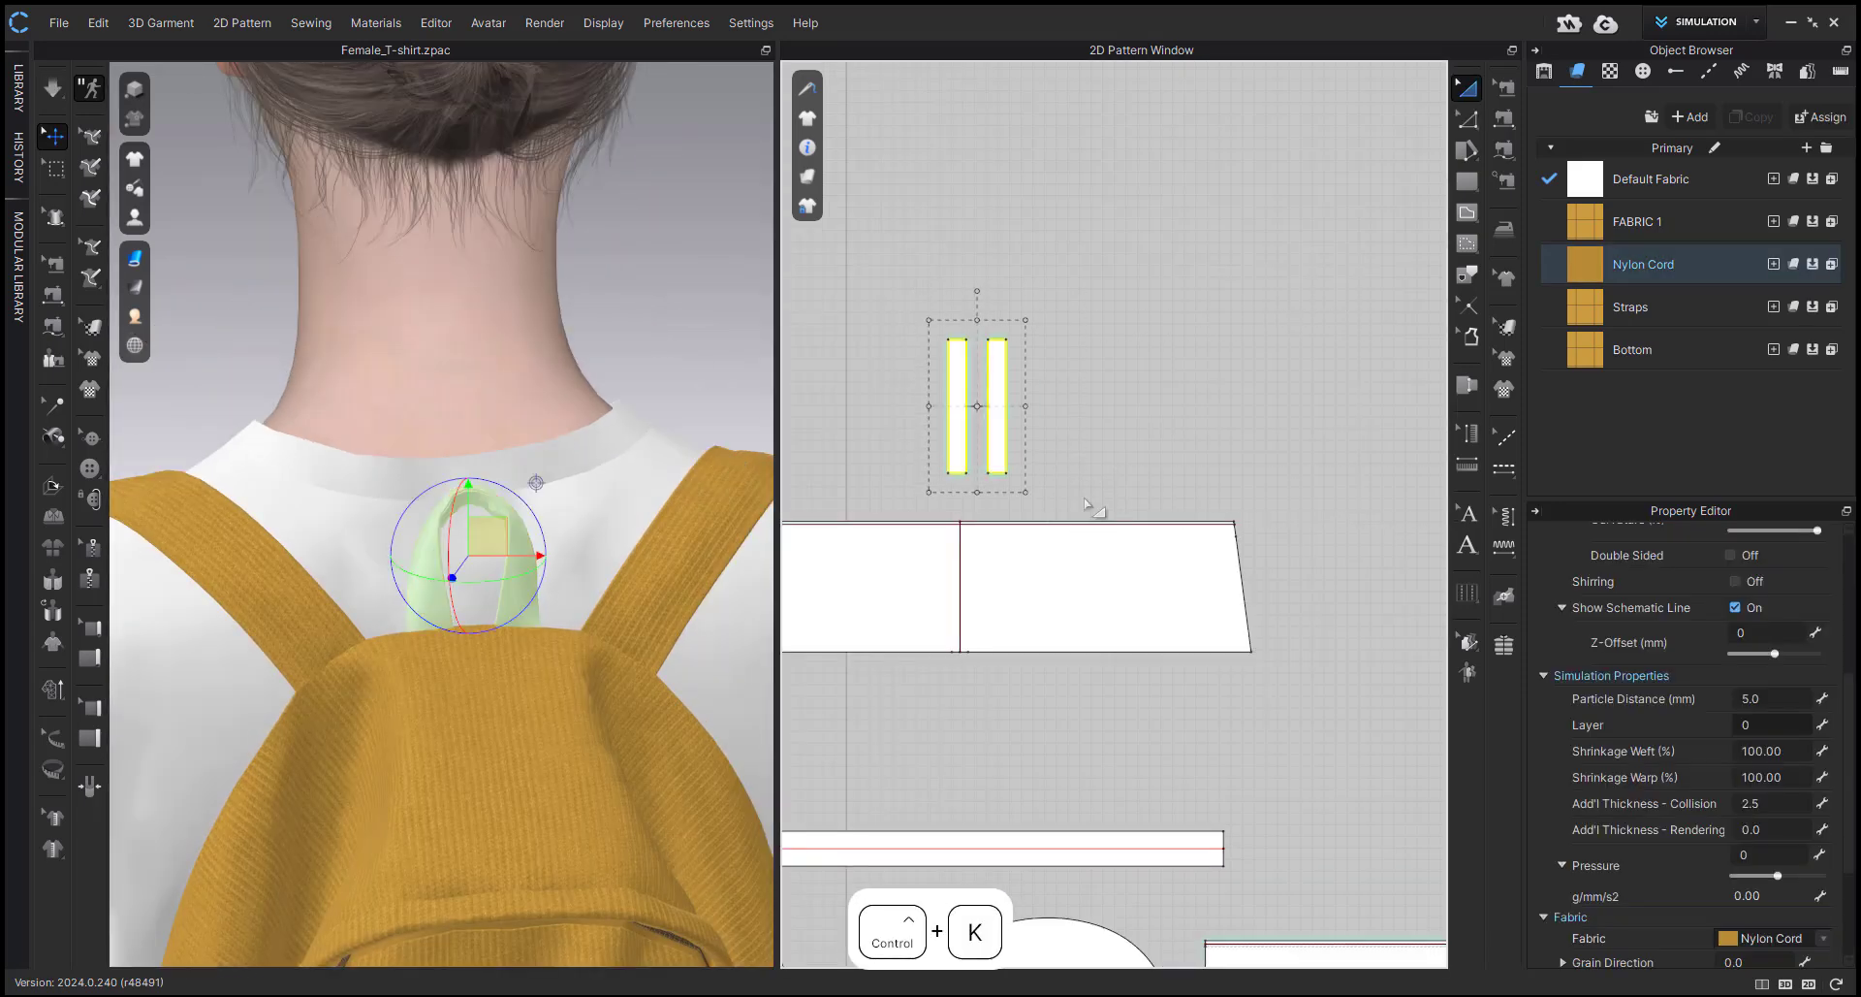
Delete the small tab piece at the lower end of the shoulder strap.
scroll(334, 635, down, 5)
right_drag(428, 470, 565, 404)
scroll(485, 543, up, 2)
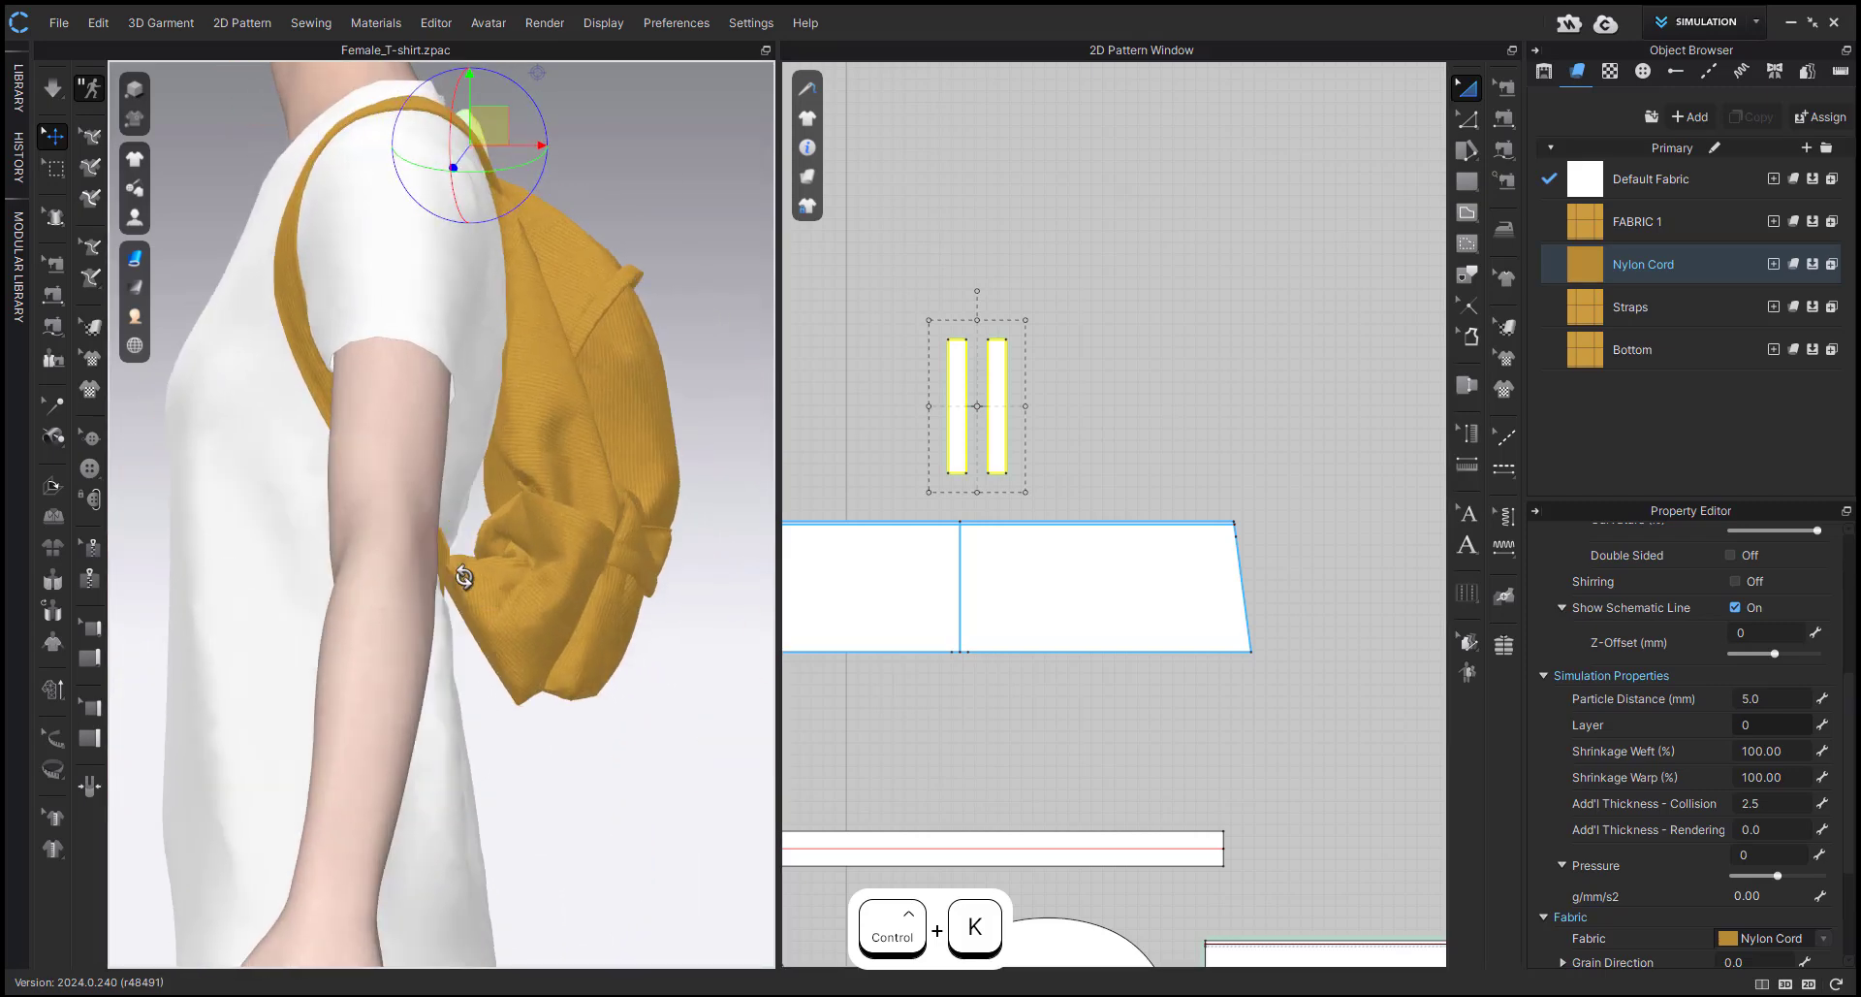
right_drag(462, 582, 403, 572)
scroll(1071, 495, down, 6)
middle_drag(1075, 497, 1165, 433)
scroll(1018, 512, down, 1)
scroll(955, 512, up, 4)
drag(889, 687, 942, 749)
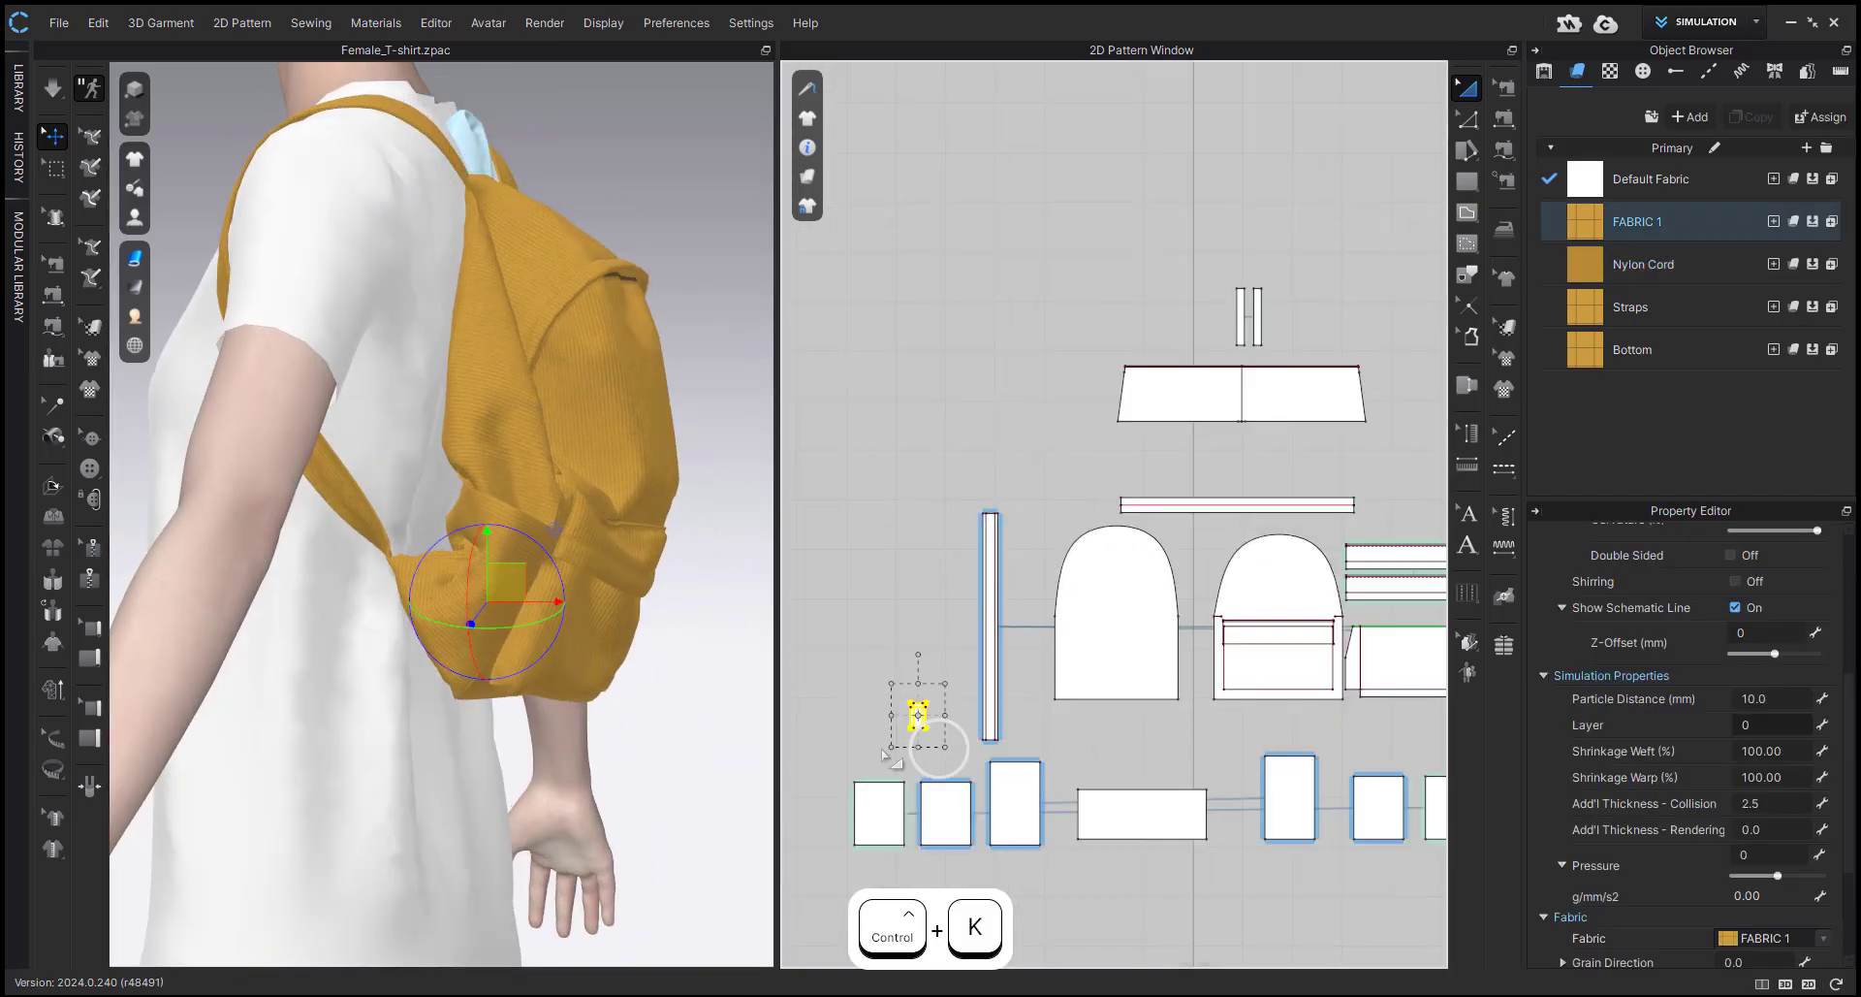
right_drag(620, 690, 371, 729)
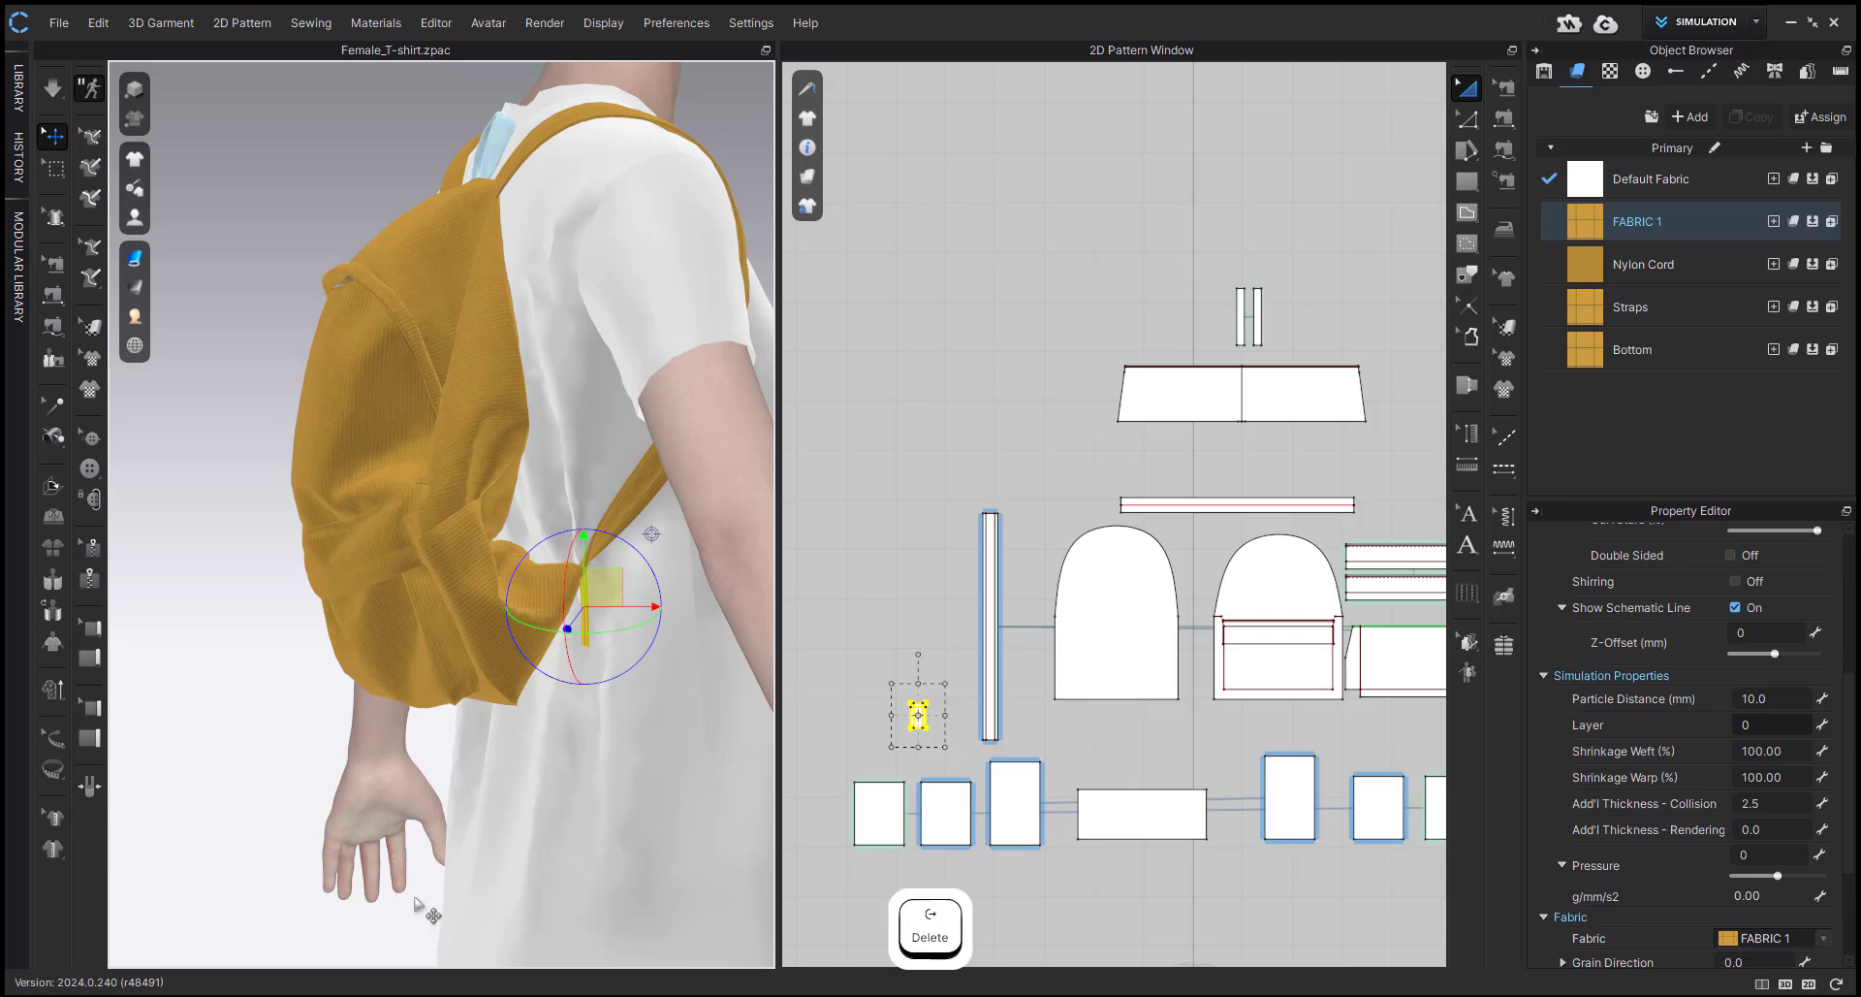
key(Delete)
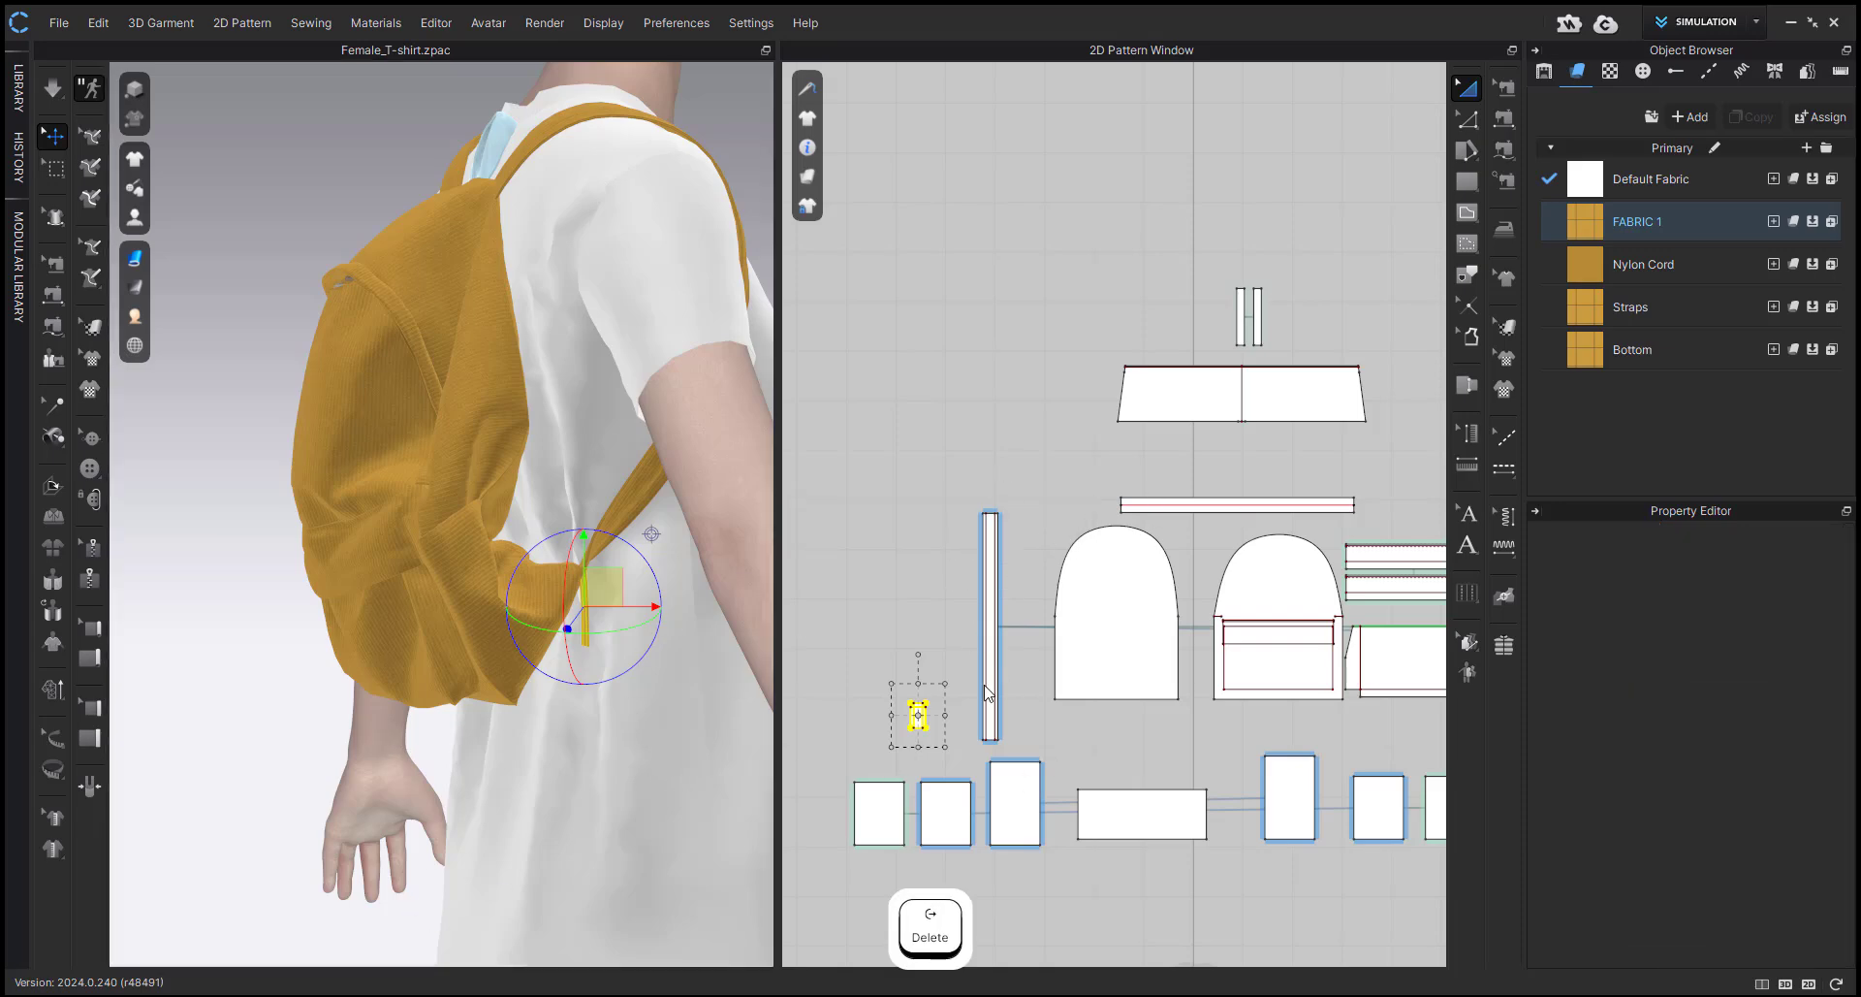
Trace the shoulder strap attached to the bag's lower corner to its pattern pieces in the 2D window.
scroll(630, 491, up, 3)
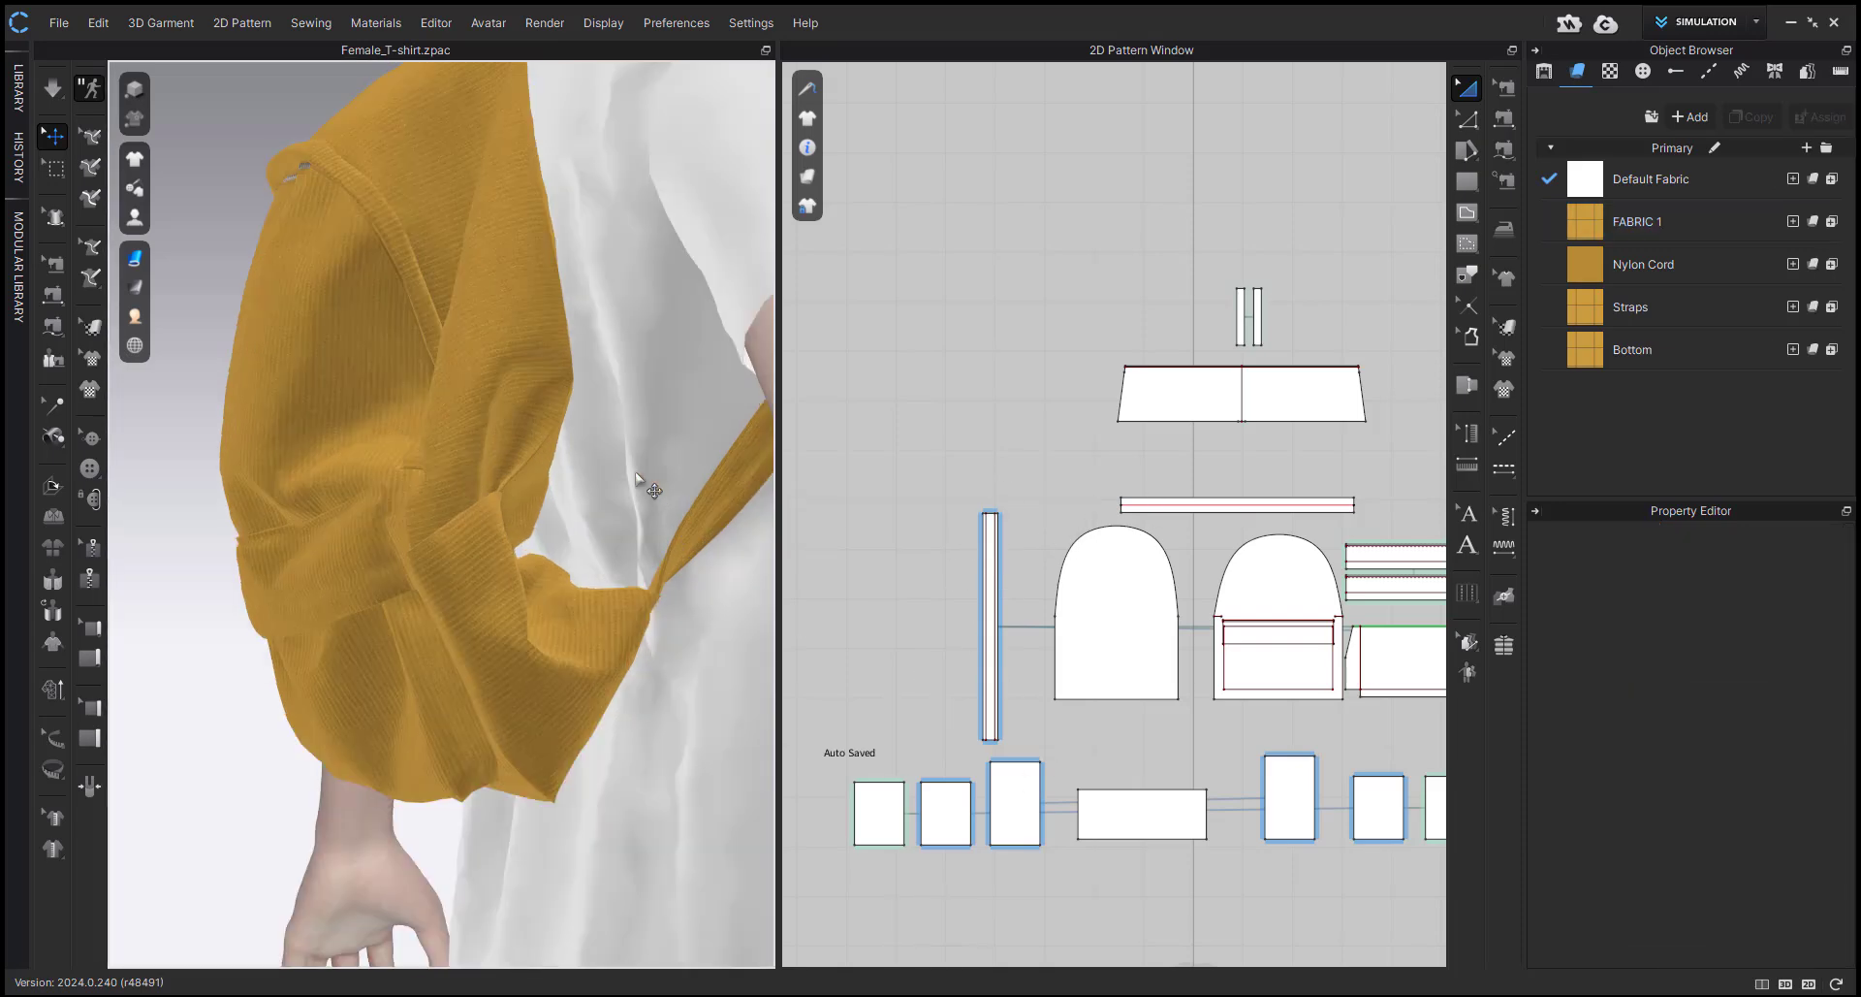
click(697, 532)
scroll(679, 528, up, 3)
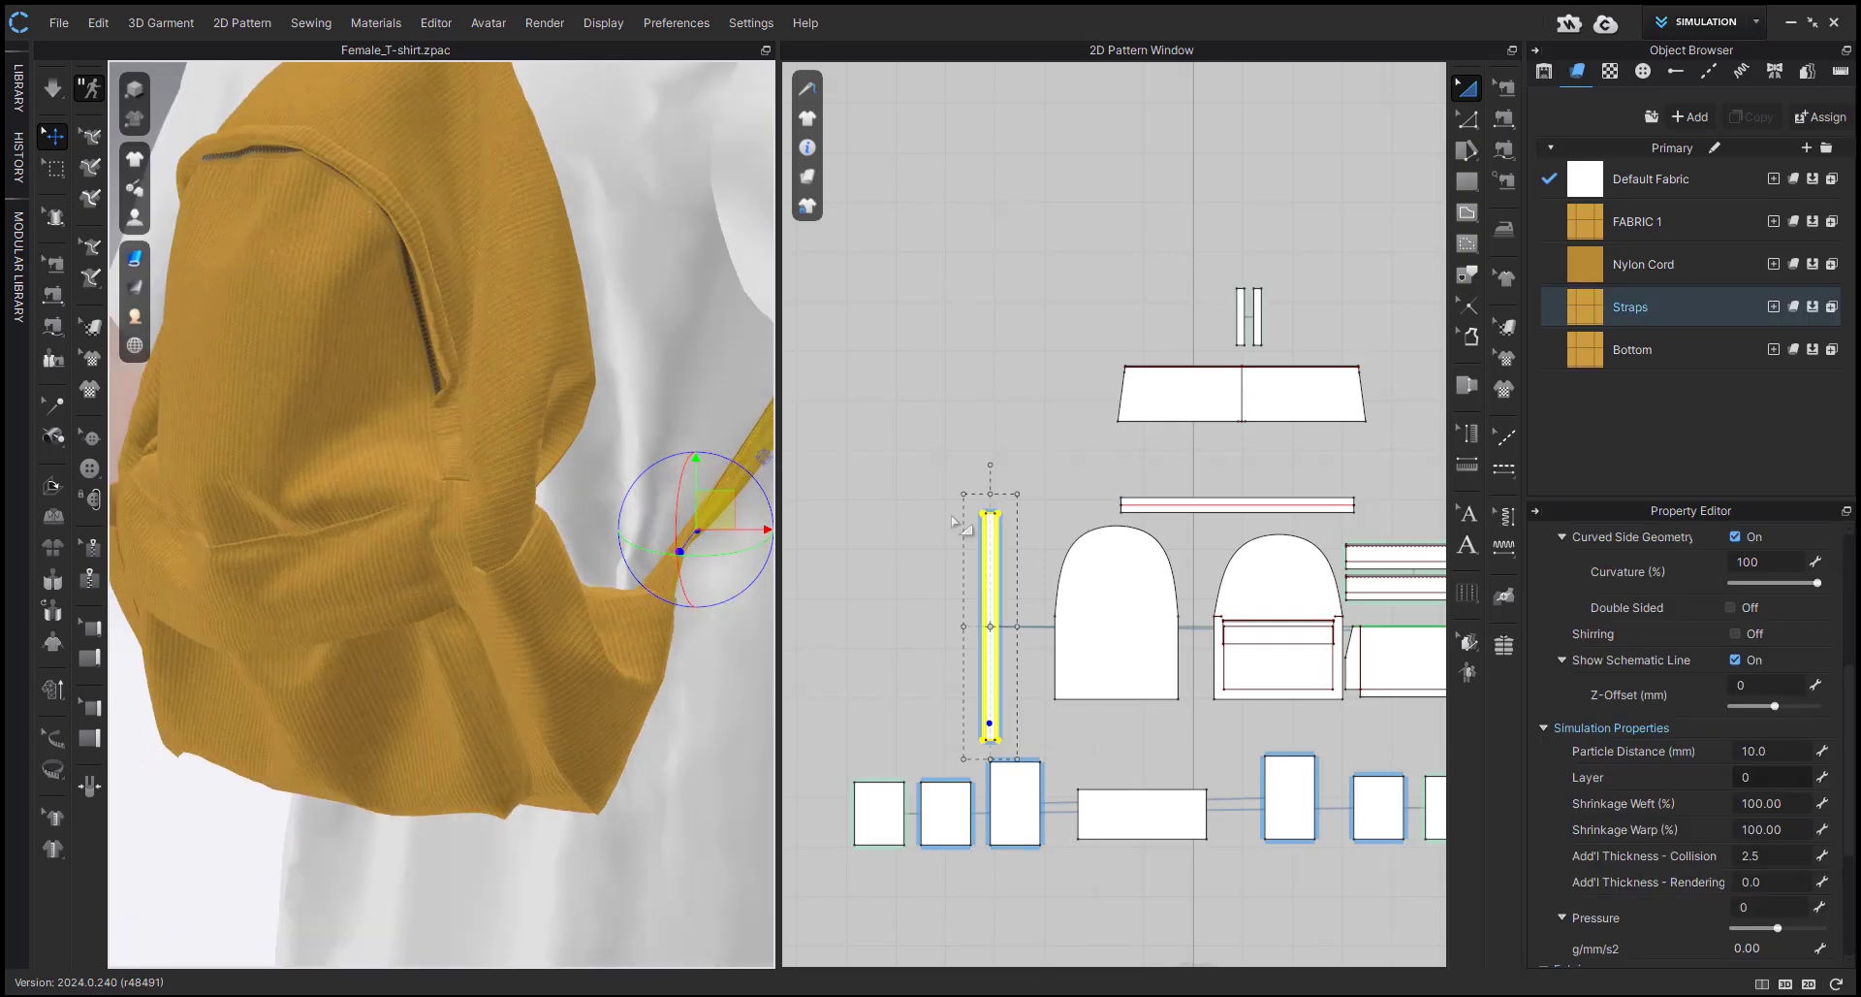
drag(960, 524, 999, 686)
scroll(994, 719, up, 4)
drag(1027, 749, 1137, 699)
scroll(974, 717, down, 5)
scroll(974, 718, up, 3)
scroll(1122, 695, down, 3)
scroll(1136, 704, down, 3)
scroll(1156, 713, up, 6)
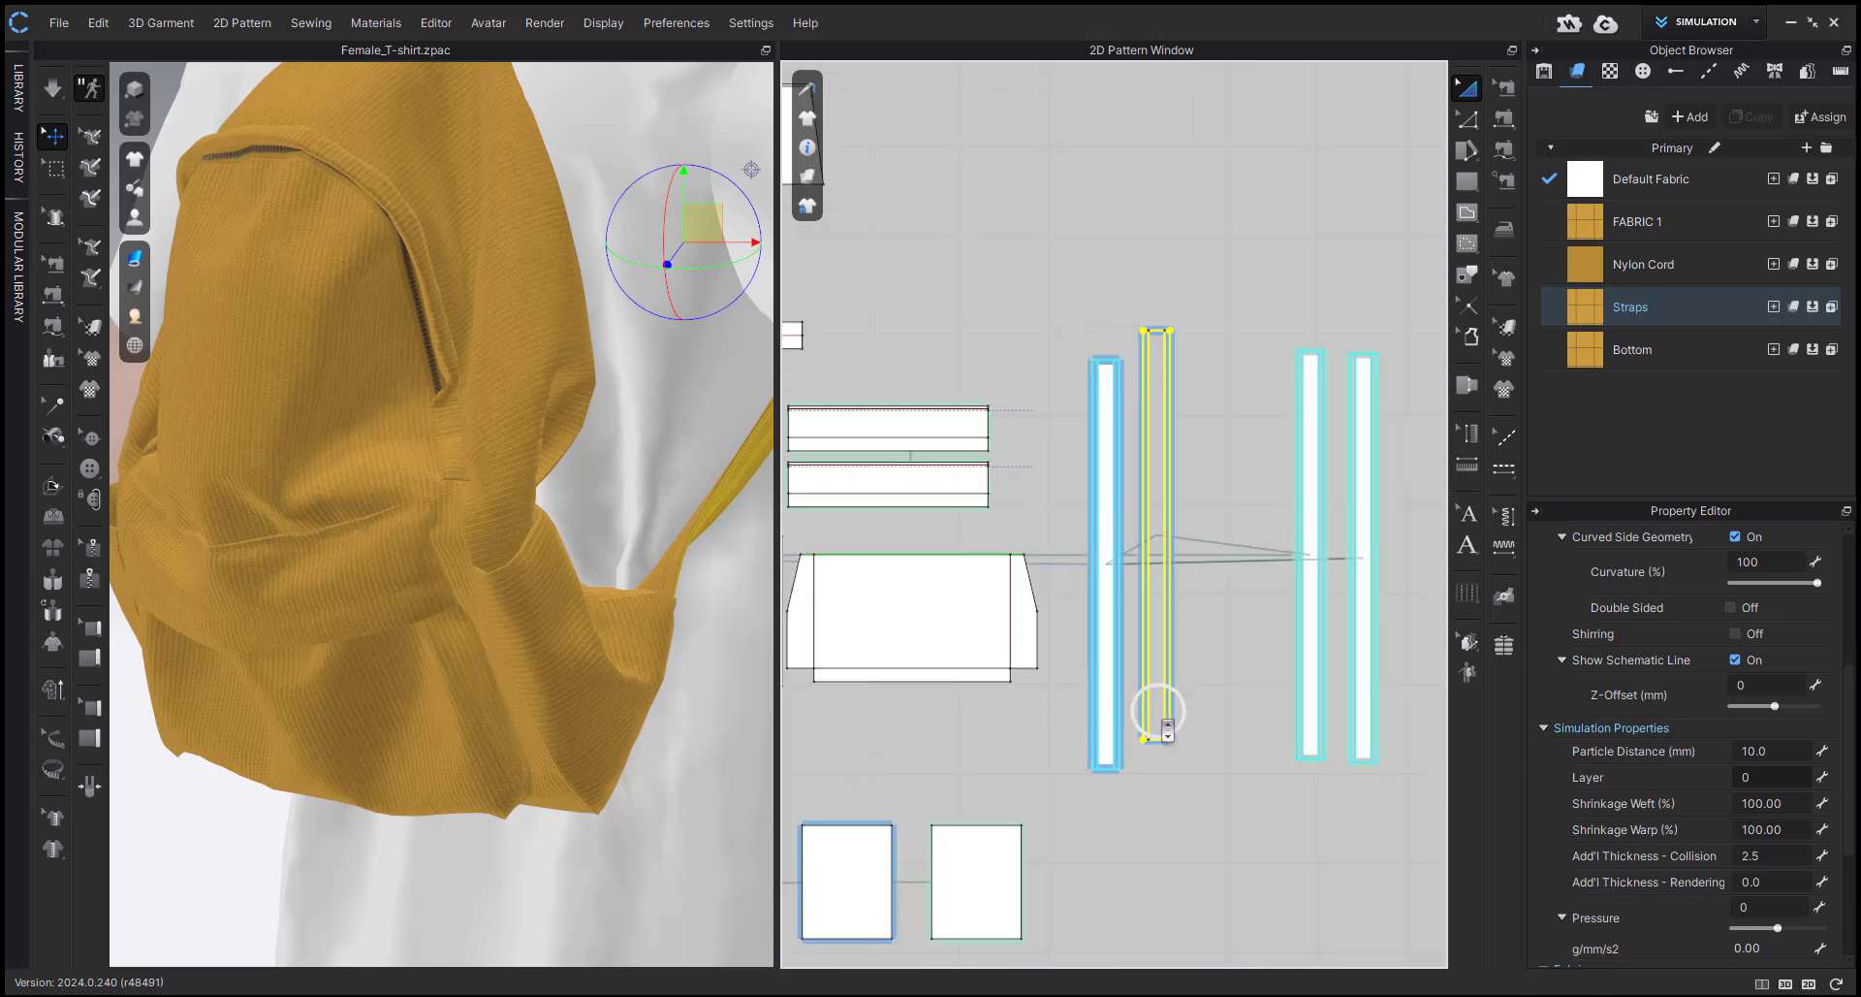
click(921, 806)
Lengthen the four shoulder-strap pieces by moving their lower edges 90 mm.
scroll(494, 700, down, 5)
right_drag(484, 700, 625, 690)
scroll(1175, 702, down, 3)
middle_drag(1175, 702, 1163, 648)
scroll(1139, 669, down, 1)
key(z)
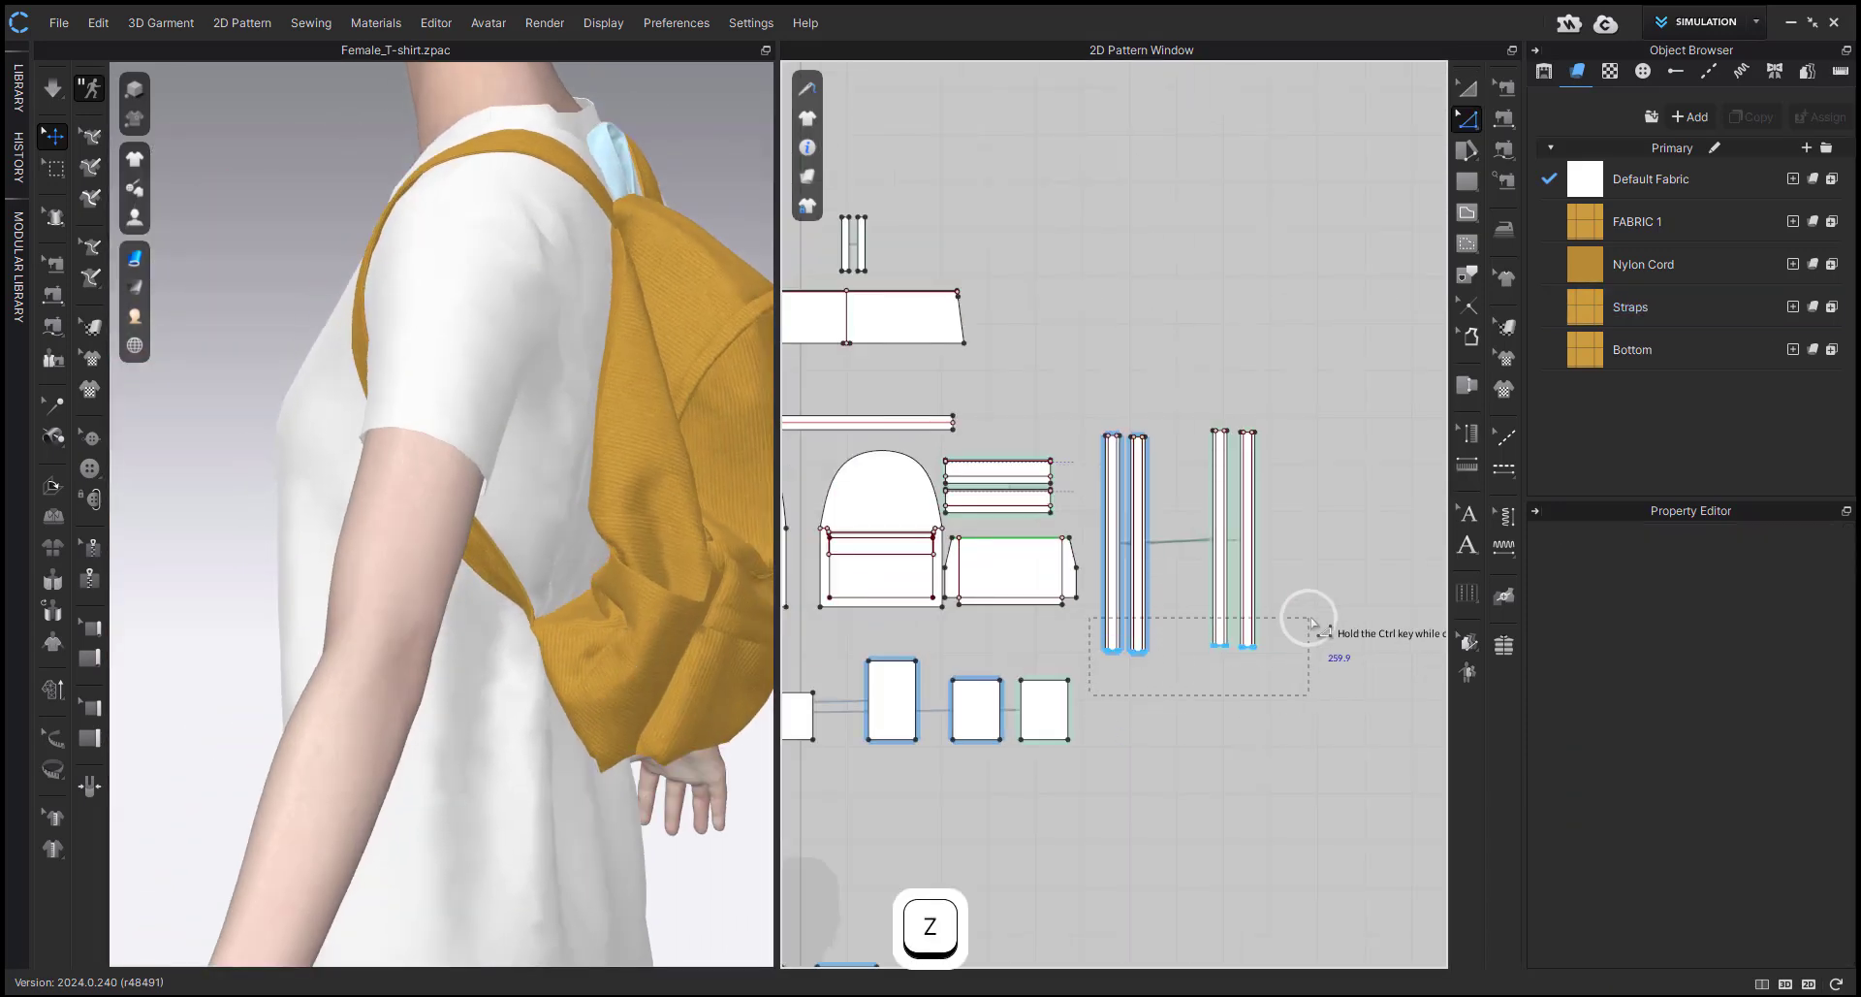
scroll(1170, 618, up, 5)
drag(1311, 624, 1288, 723)
right_click(1287, 723)
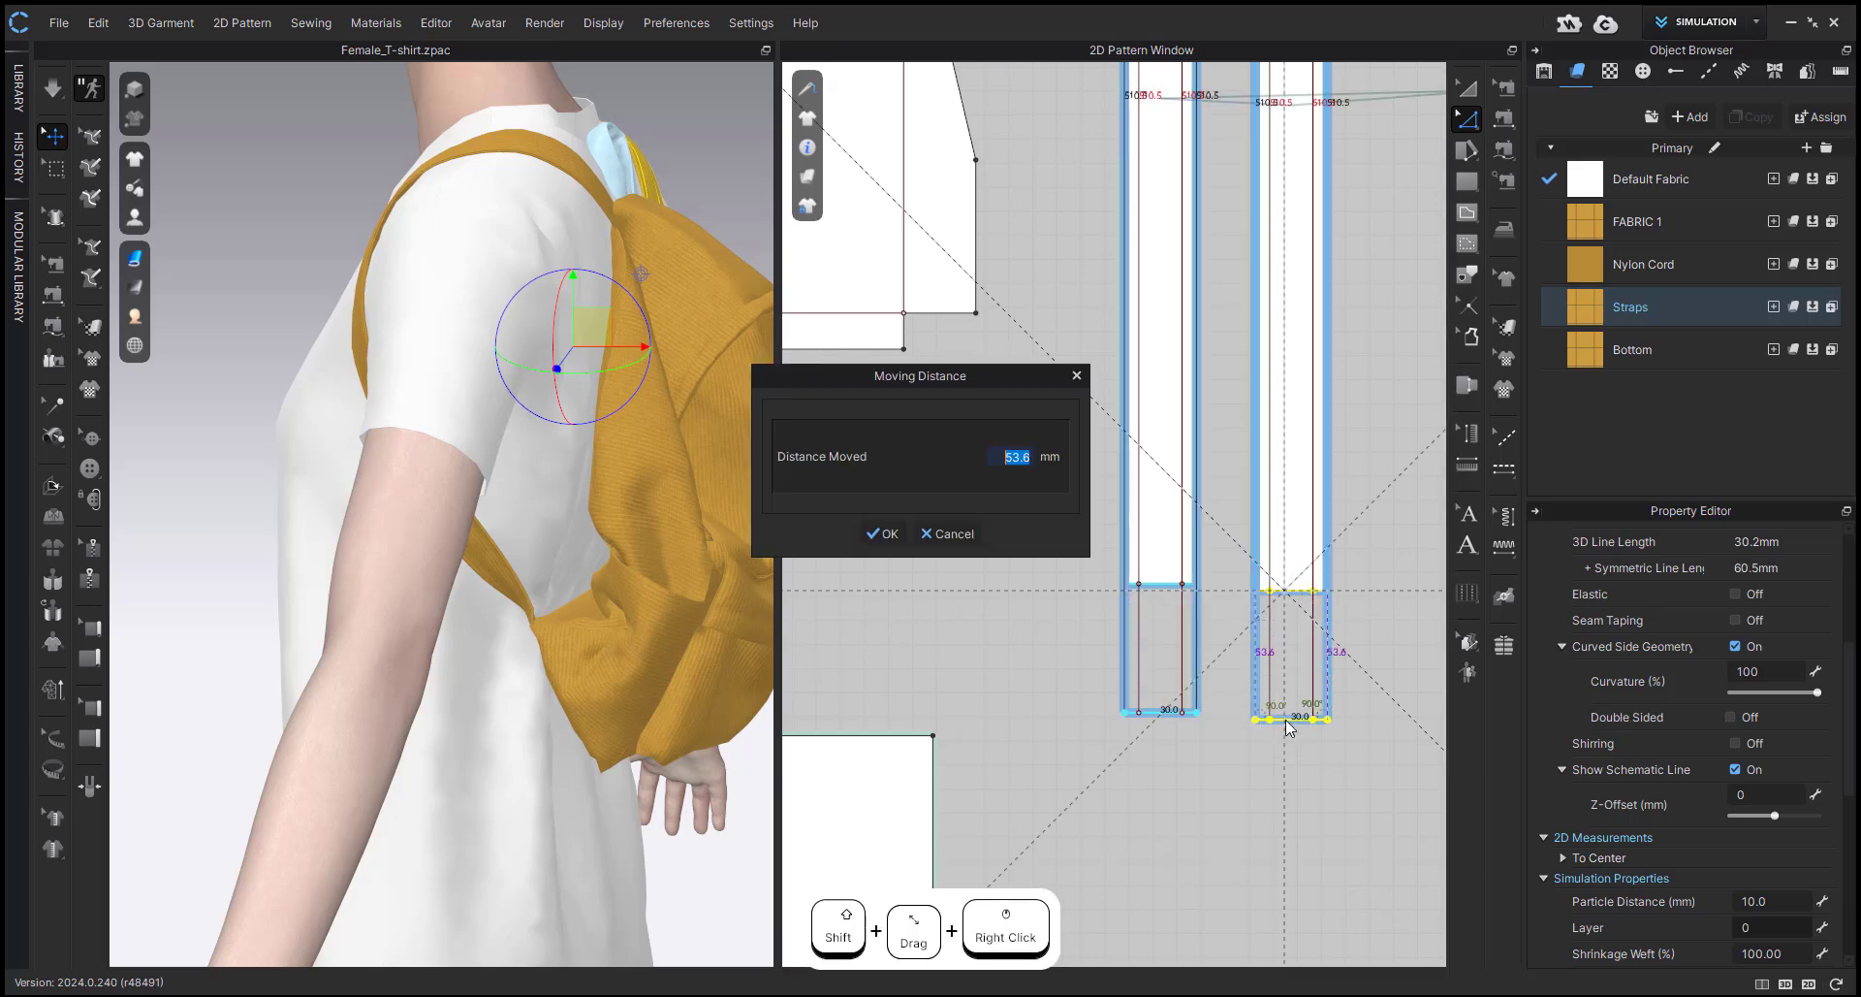
text(90)
click(884, 532)
scroll(625, 645, down, 5)
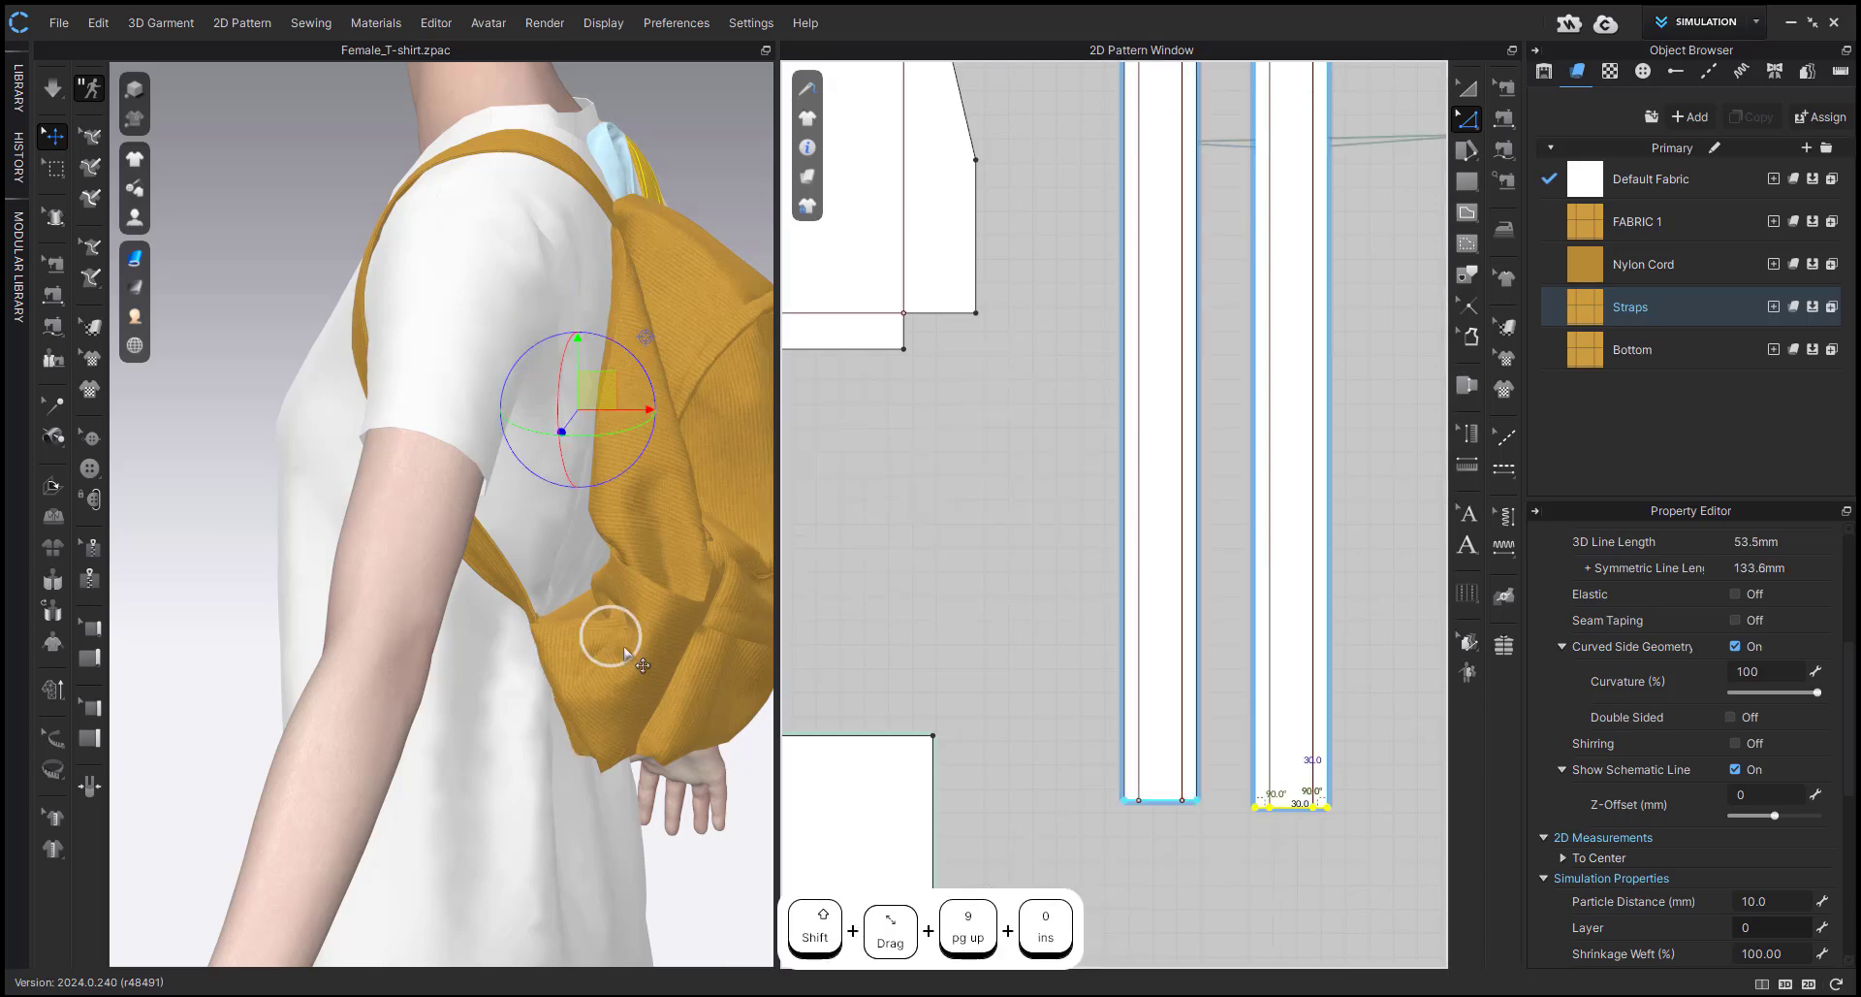
Simulate the lengthened straps and pull the side pockets' lower corners into shape, then stop.
key(space)
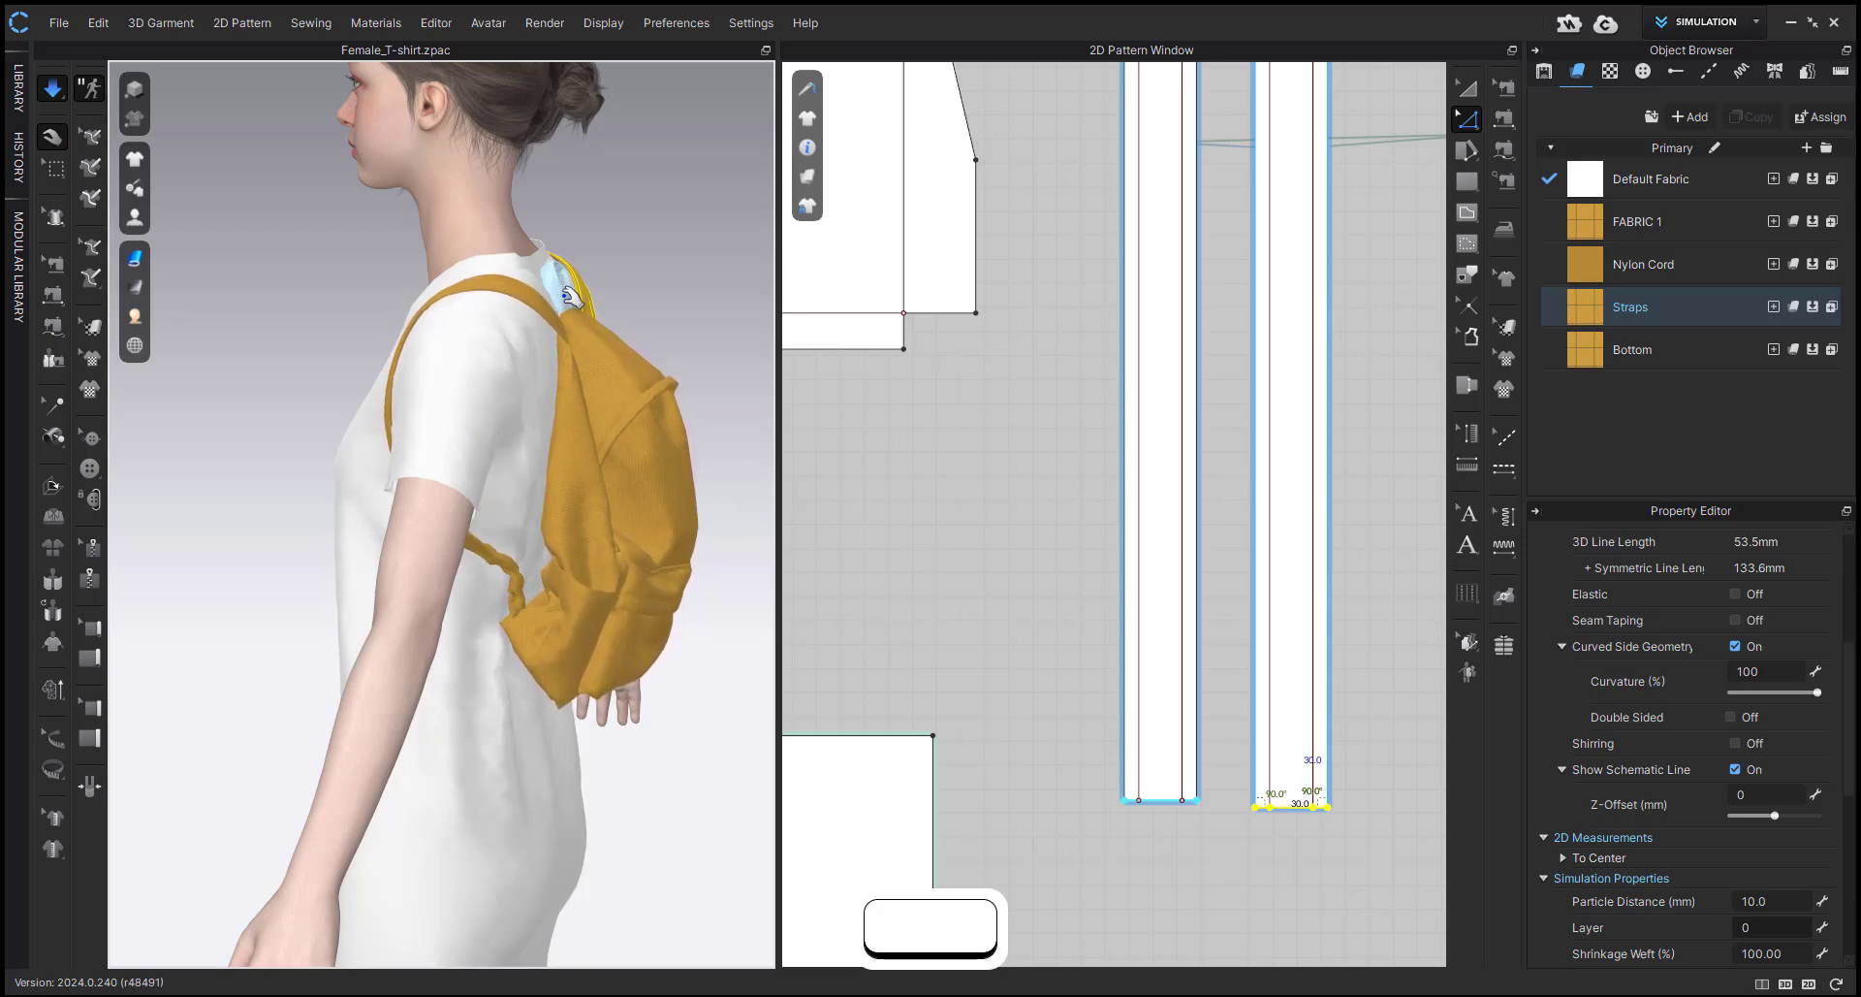
click(585, 344)
drag(518, 657, 520, 706)
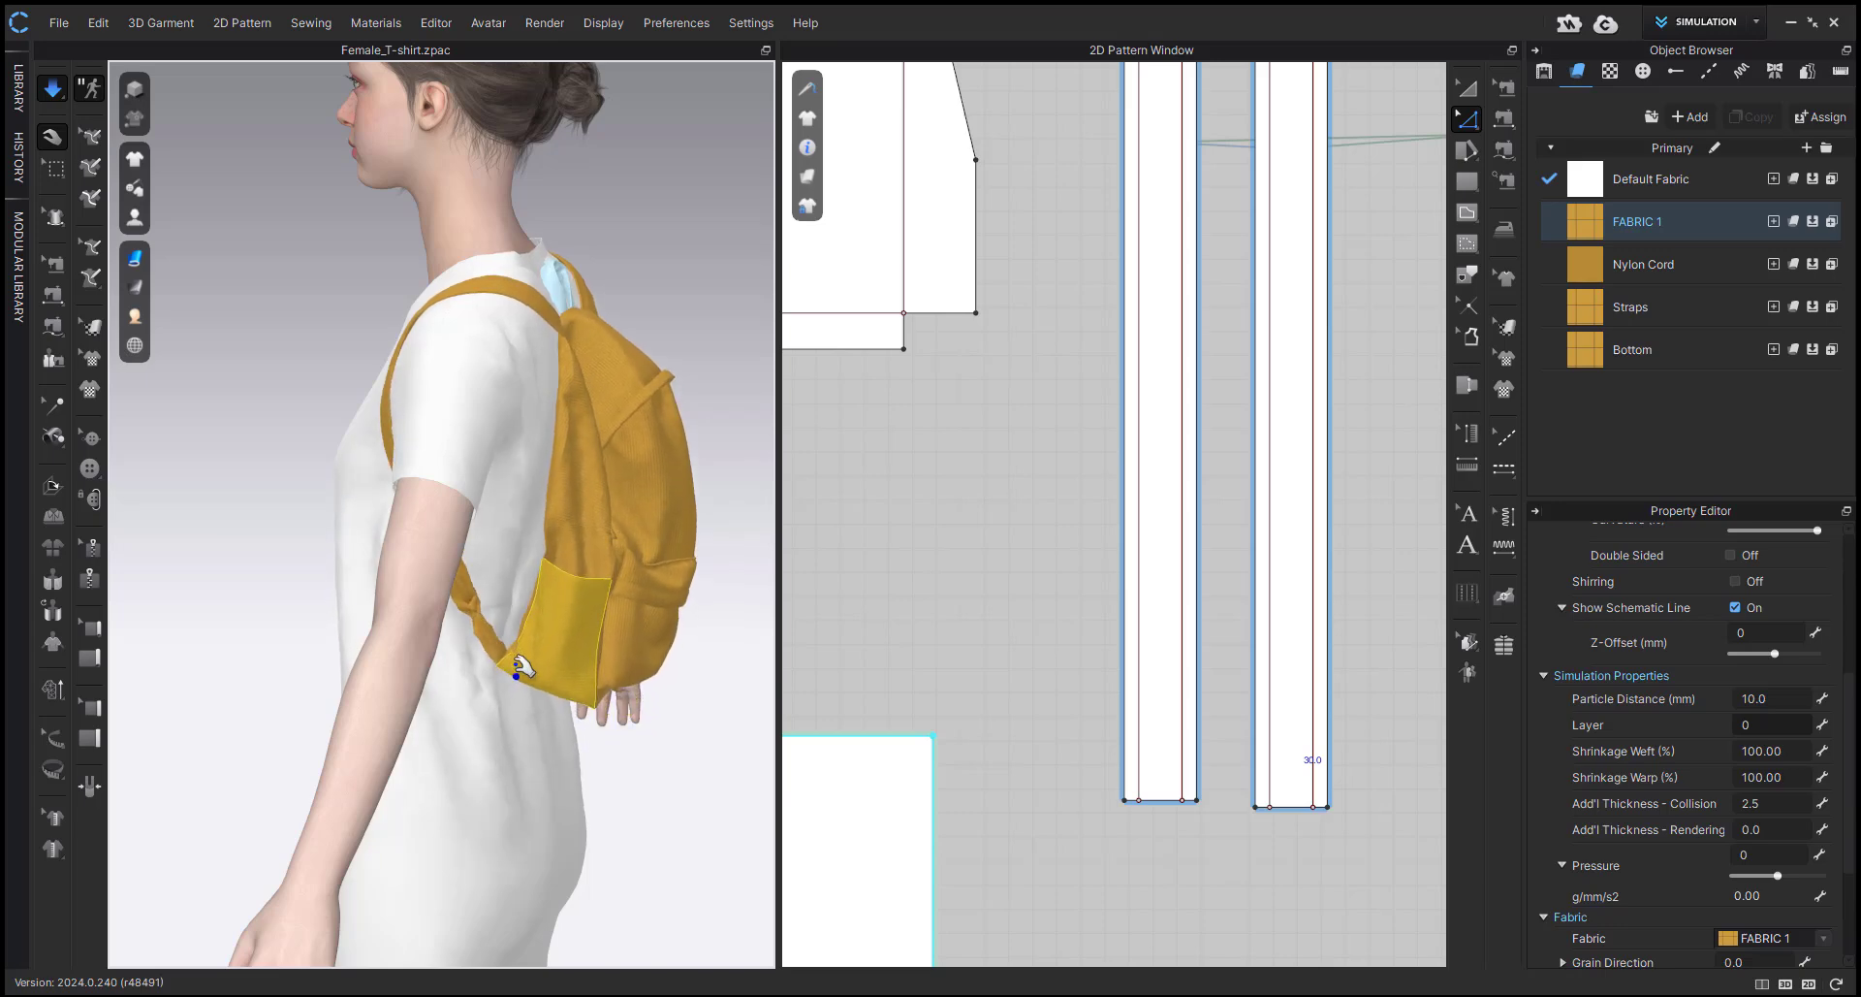
right_drag(519, 707, 544, 574)
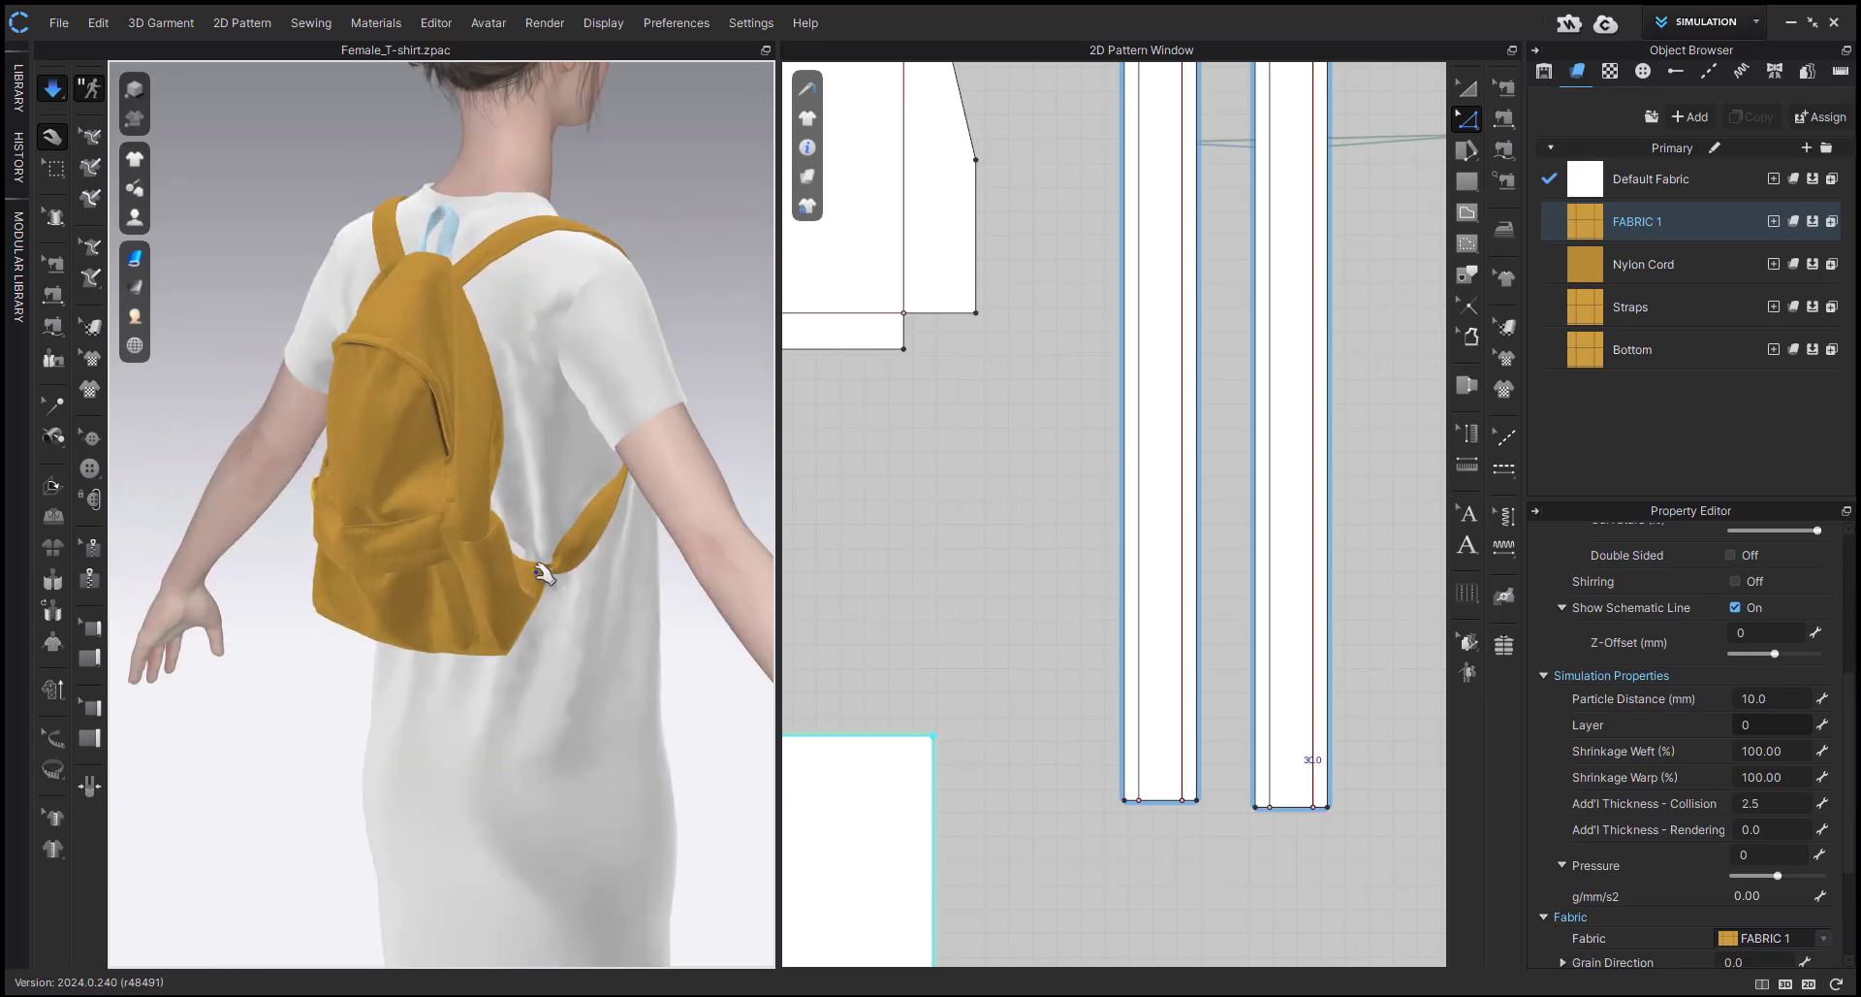
right_drag(498, 694, 432, 603)
click(548, 595)
click(527, 624)
scroll(536, 552, up, 5)
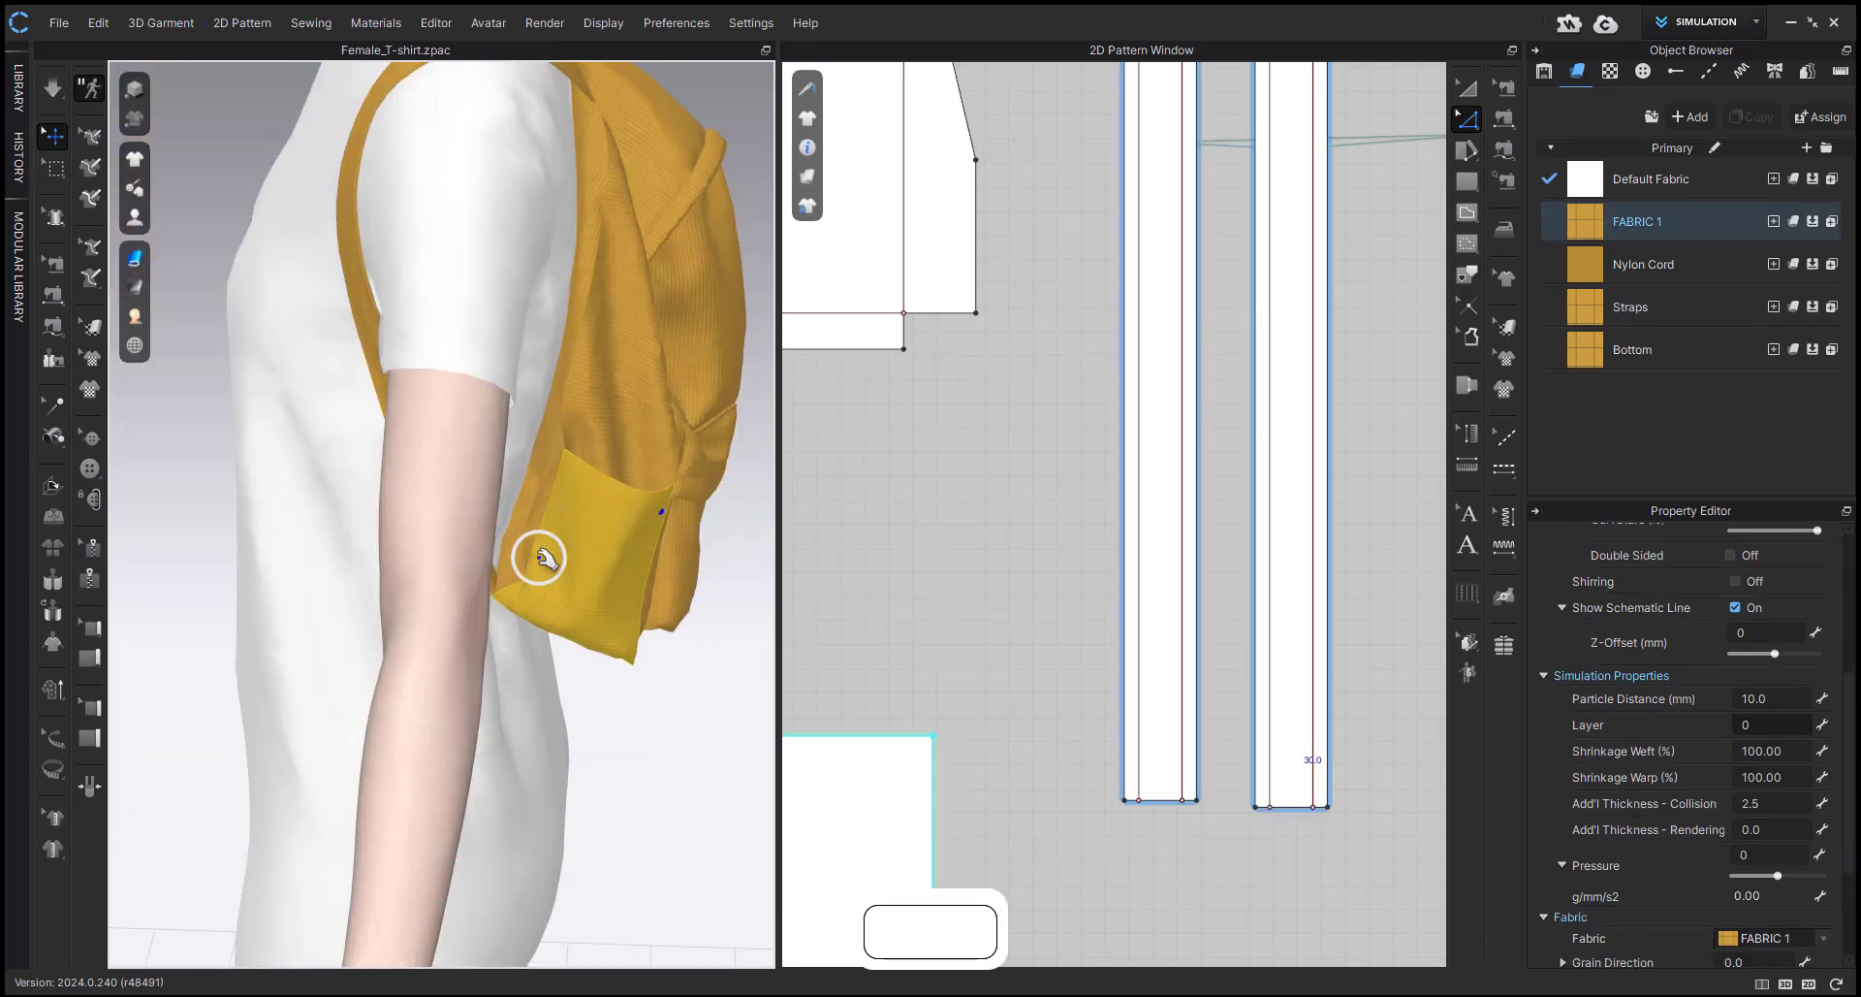
Hide the avatar, superimpose one strap's layers with the Over option, and simulate while straightening its bunched lower end.
key(shift+a)
key(shift+a)
key(space)
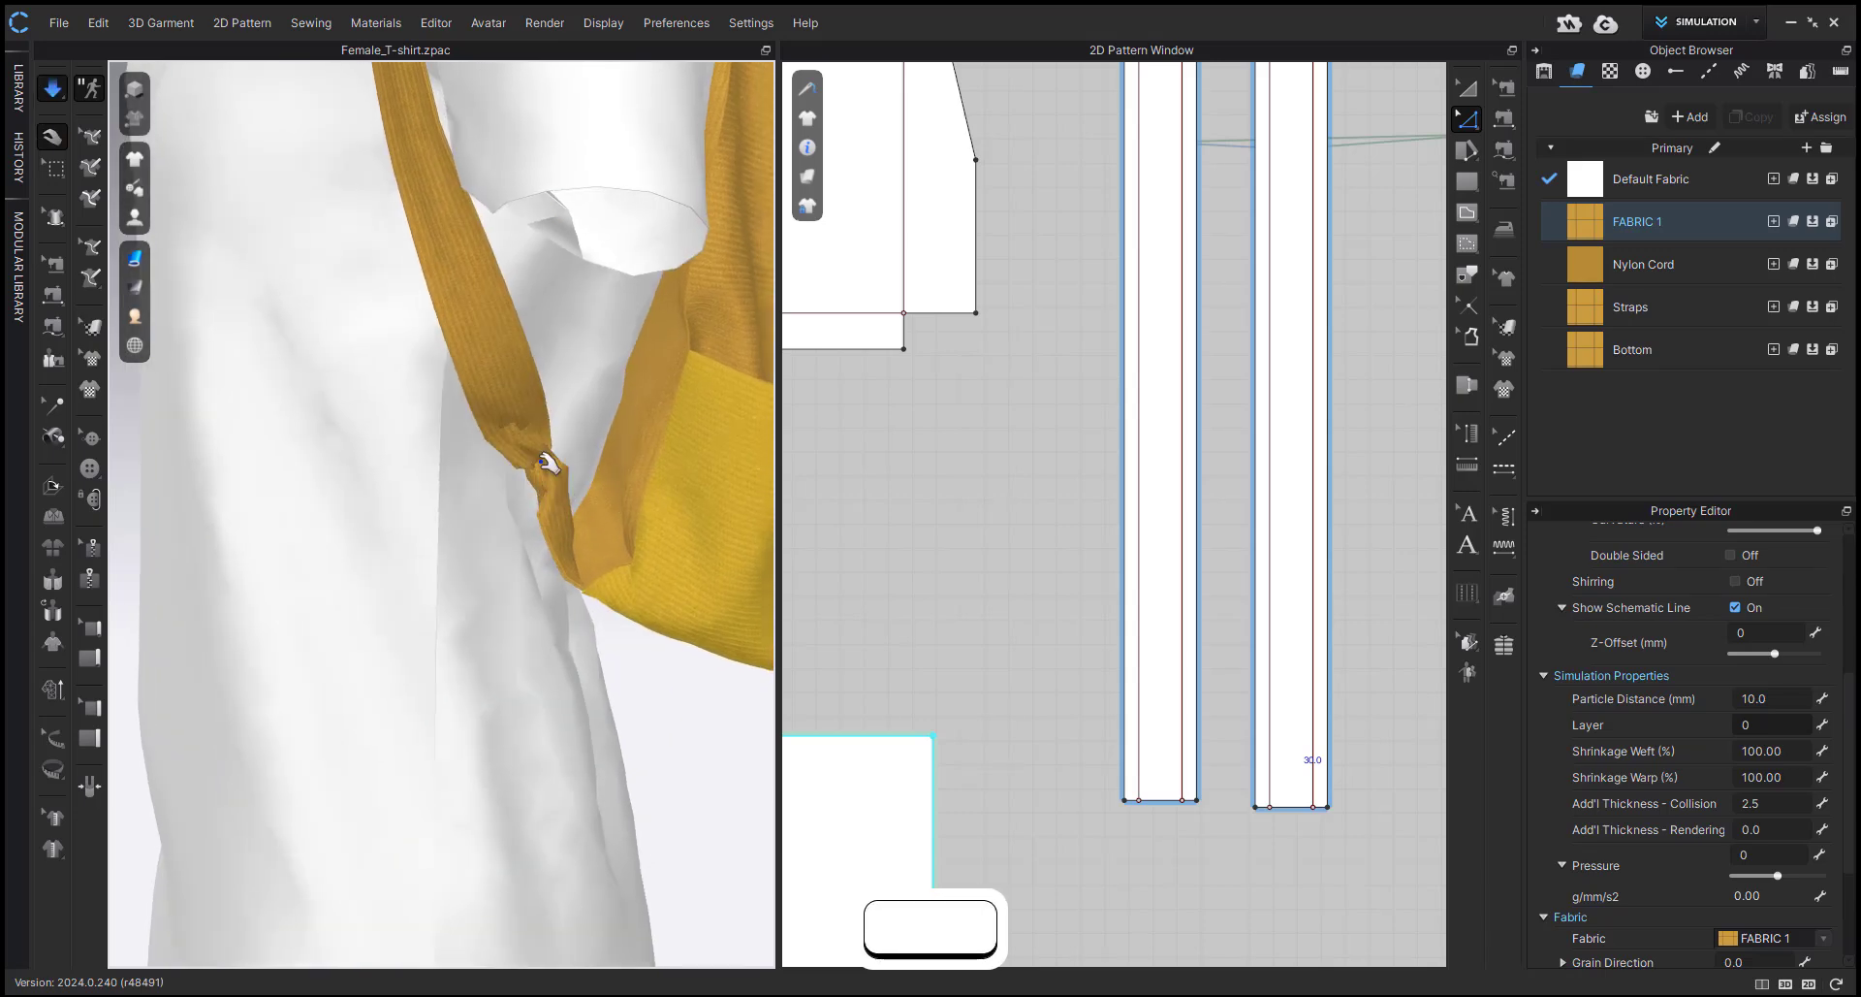
click(516, 498)
right_click(482, 367)
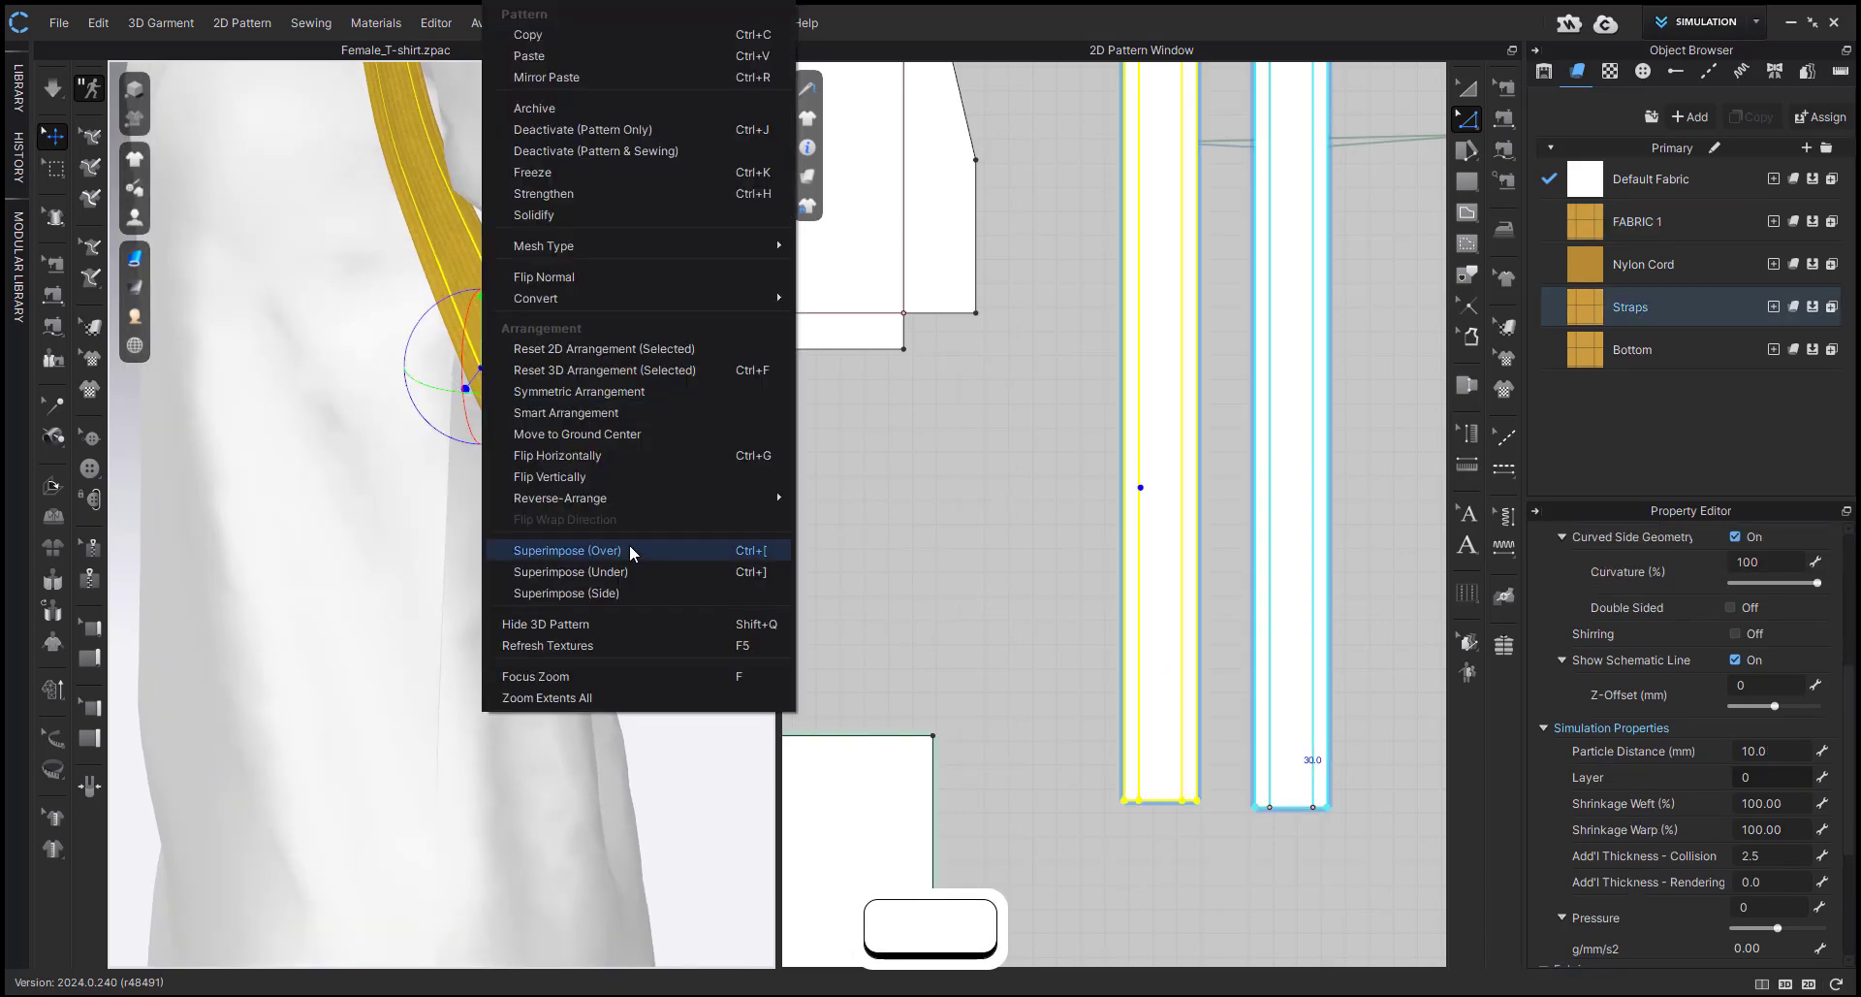
click(632, 550)
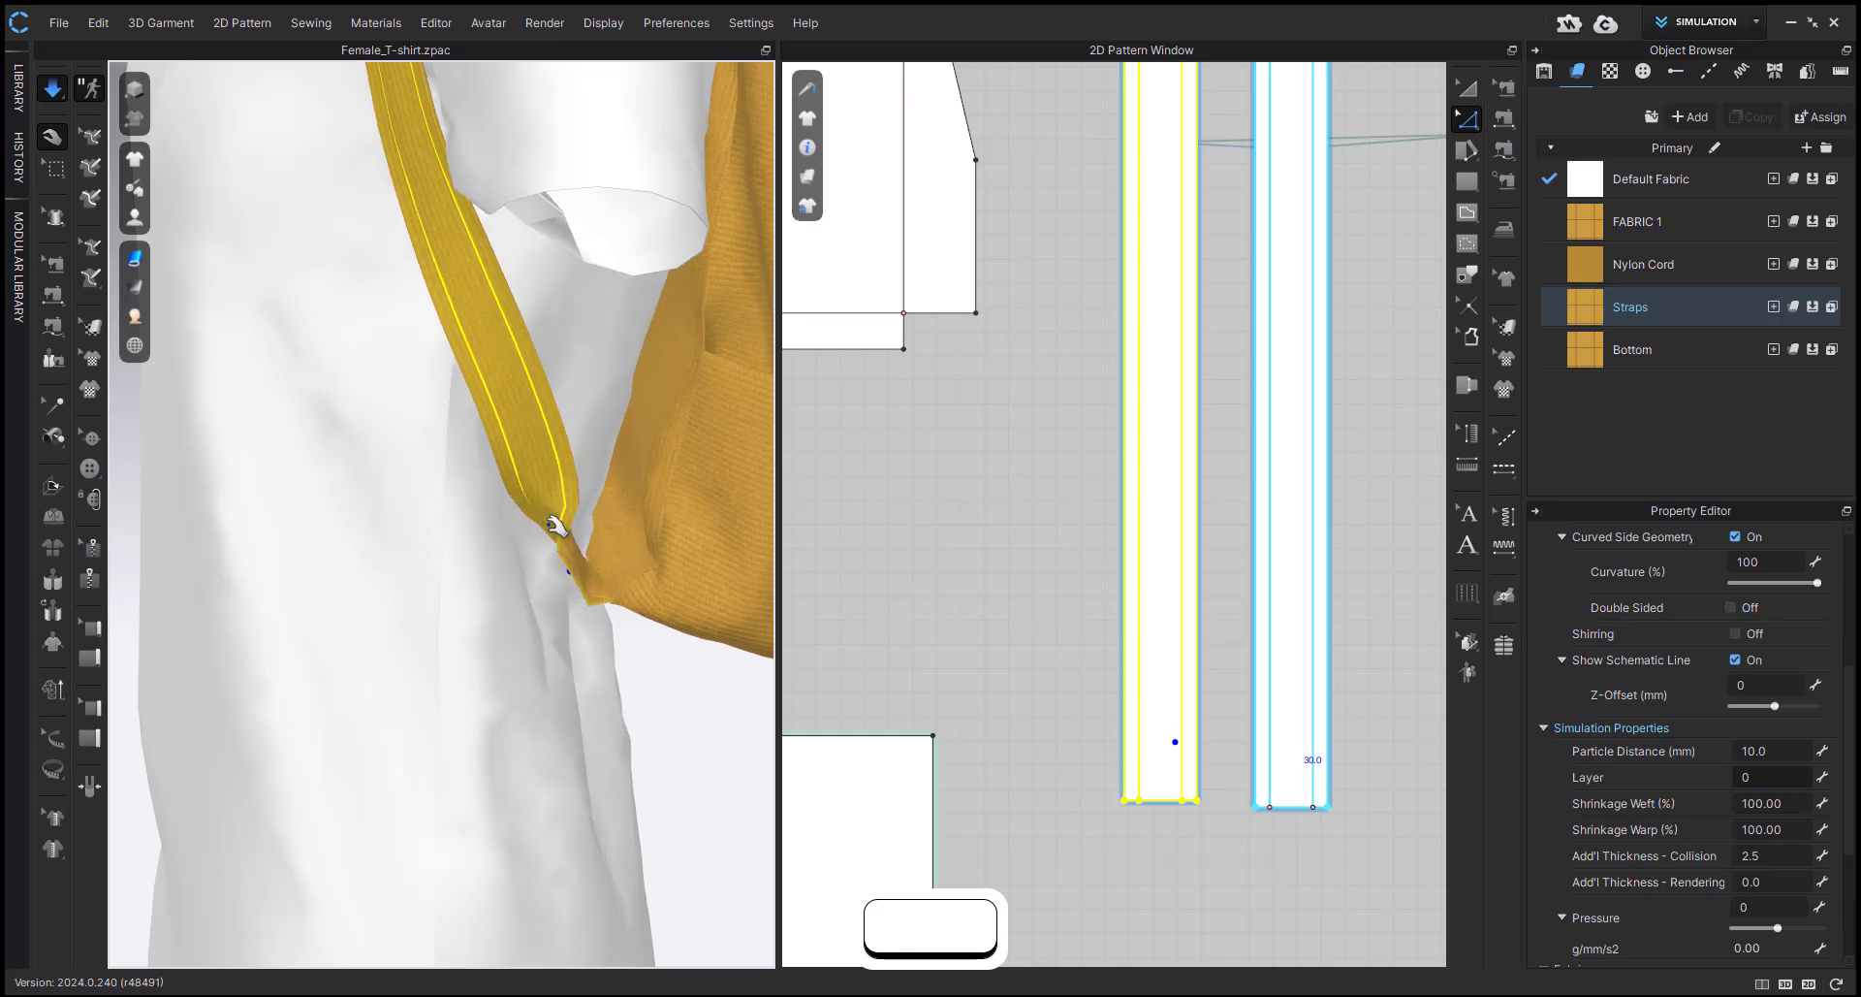
click(545, 573)
right_drag(544, 573, 627, 555)
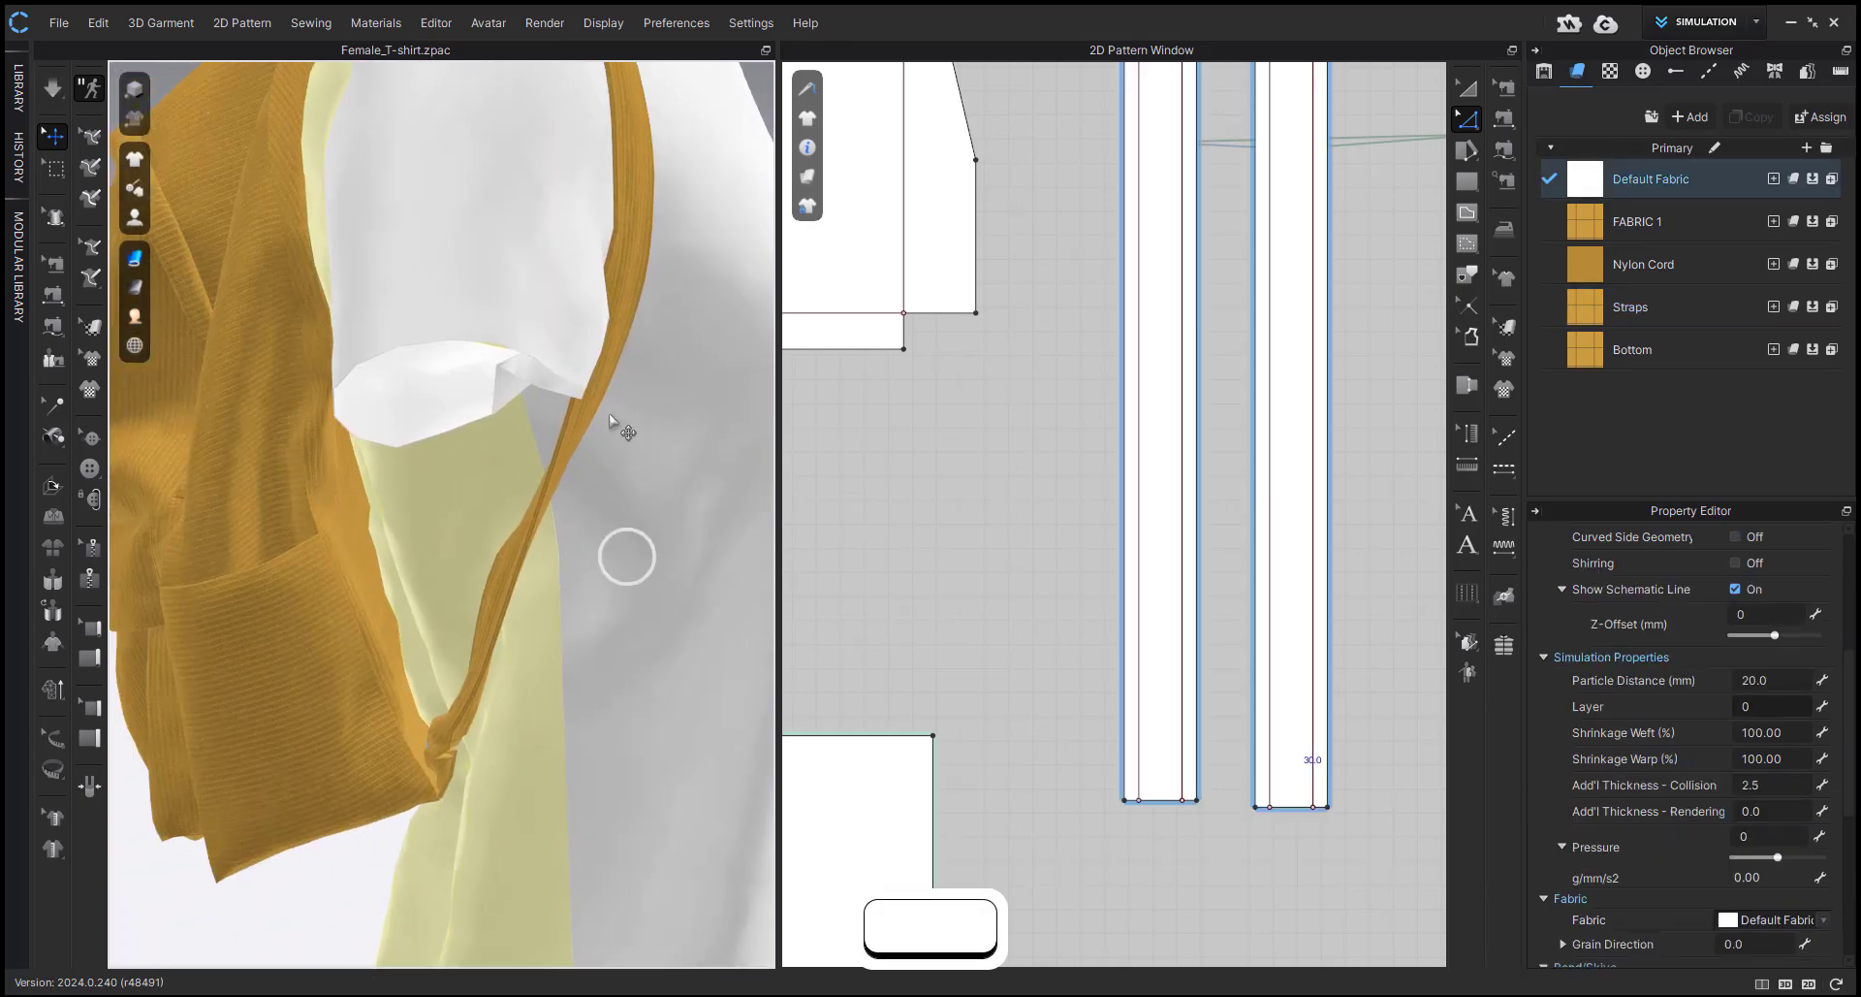
Superimpose the opposite strap's layers with the Over option and simulate its lower end against the bag's bottom corner.
click(575, 428)
right_drag(575, 428, 585, 390)
right_click(595, 391)
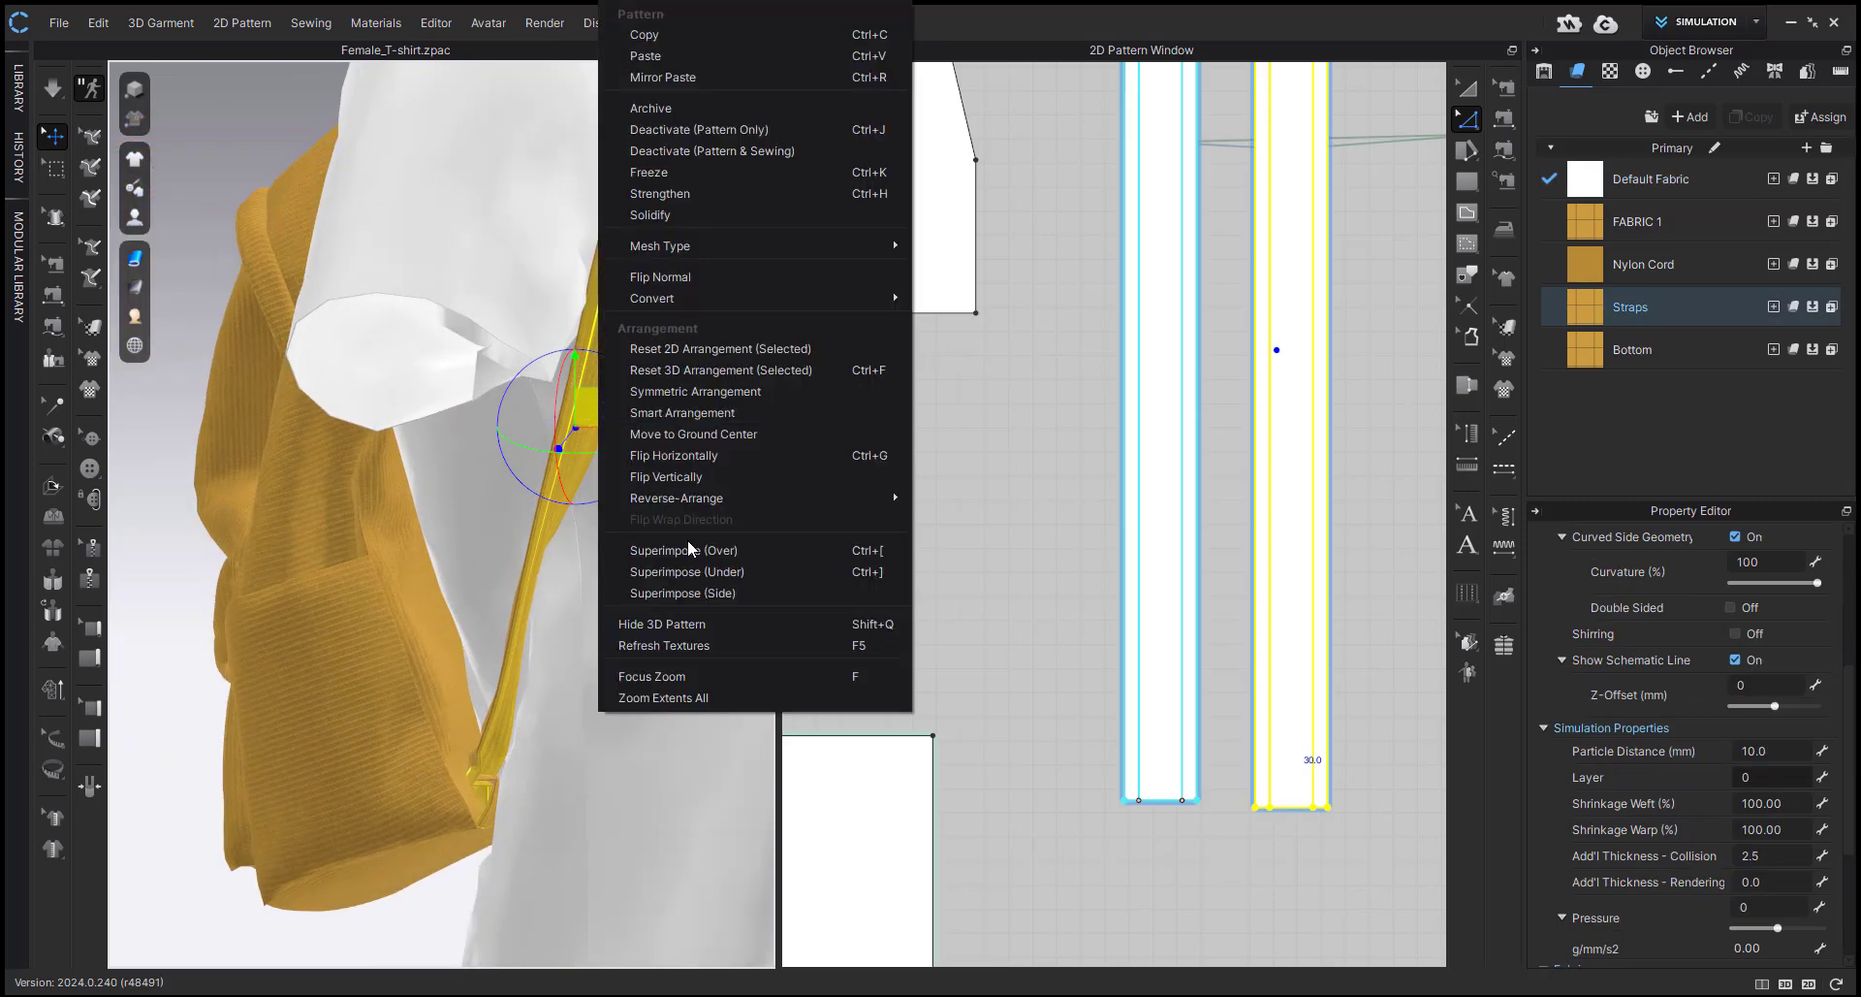
click(703, 551)
click(402, 898)
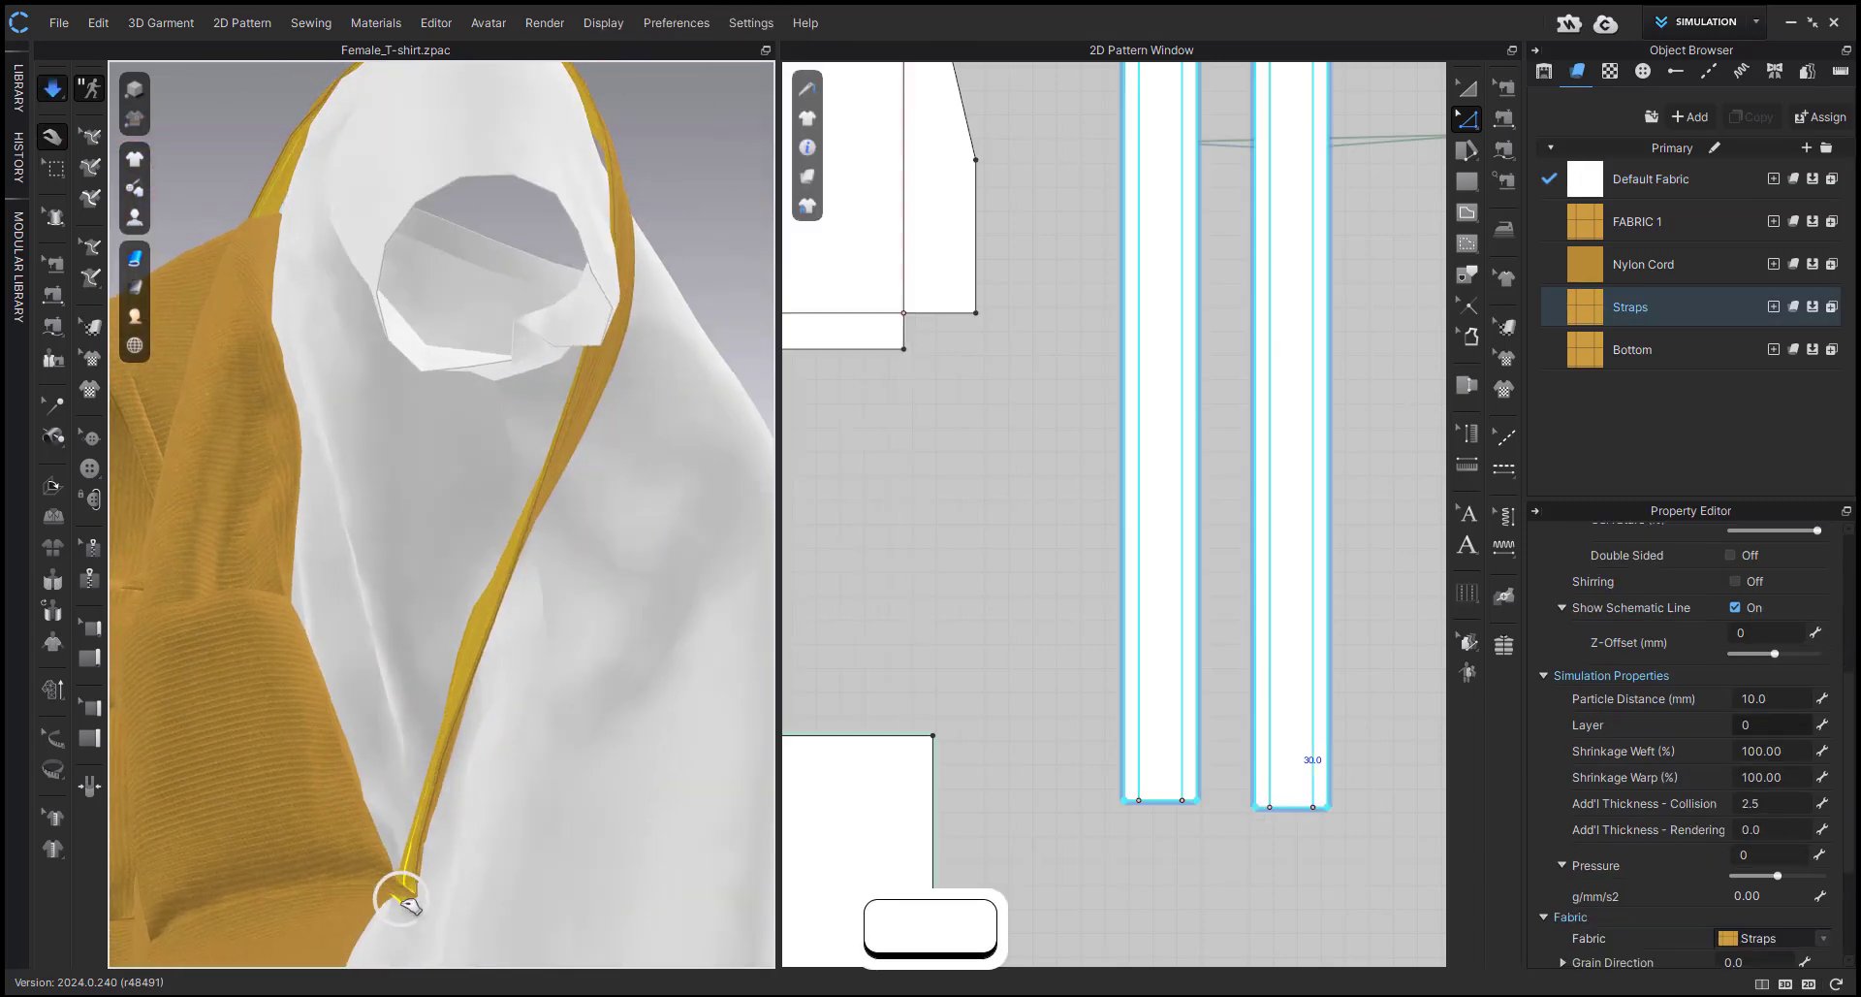
click(360, 910)
Pull the side pockets and lower corners of the simulating backpack into an even shape on both sides.
scroll(409, 846, down, 5)
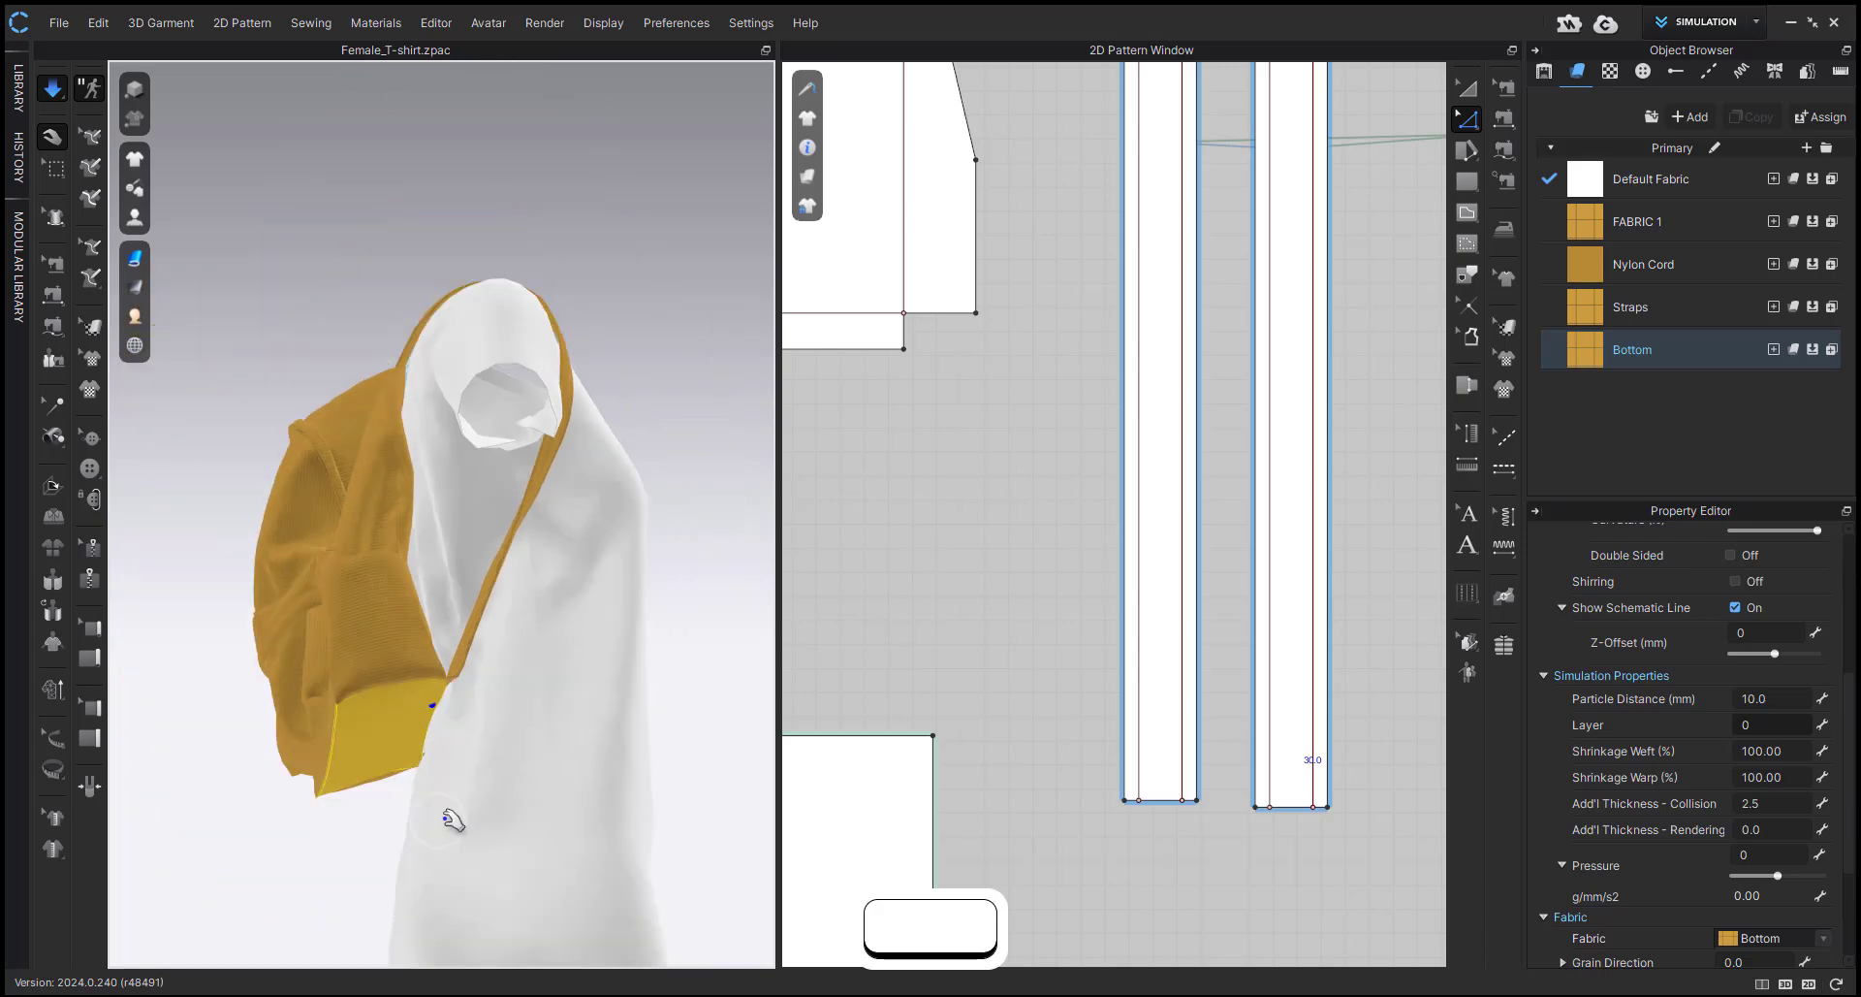
right_drag(445, 812, 620, 907)
middle_drag(452, 692, 564, 708)
click(358, 699)
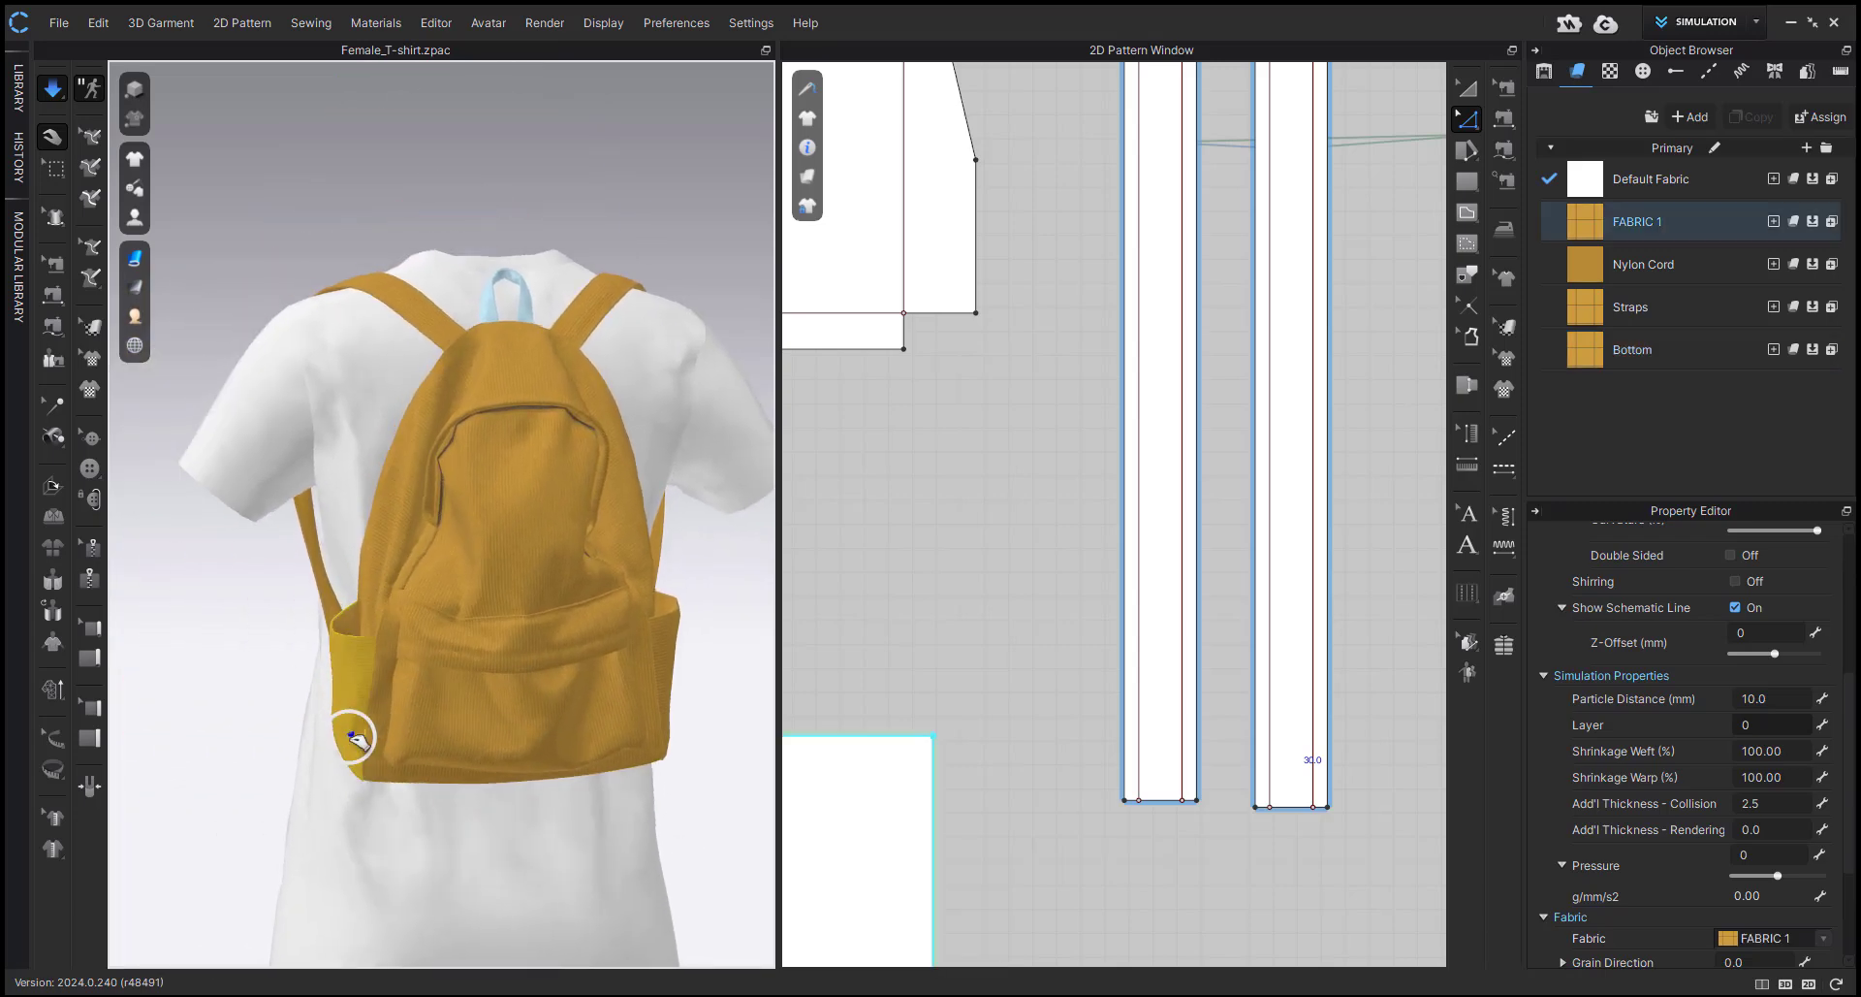
mouse_move(349, 736)
right_down()
mouse_move(457, 727)
mouse_move(357, 742)
right_up()
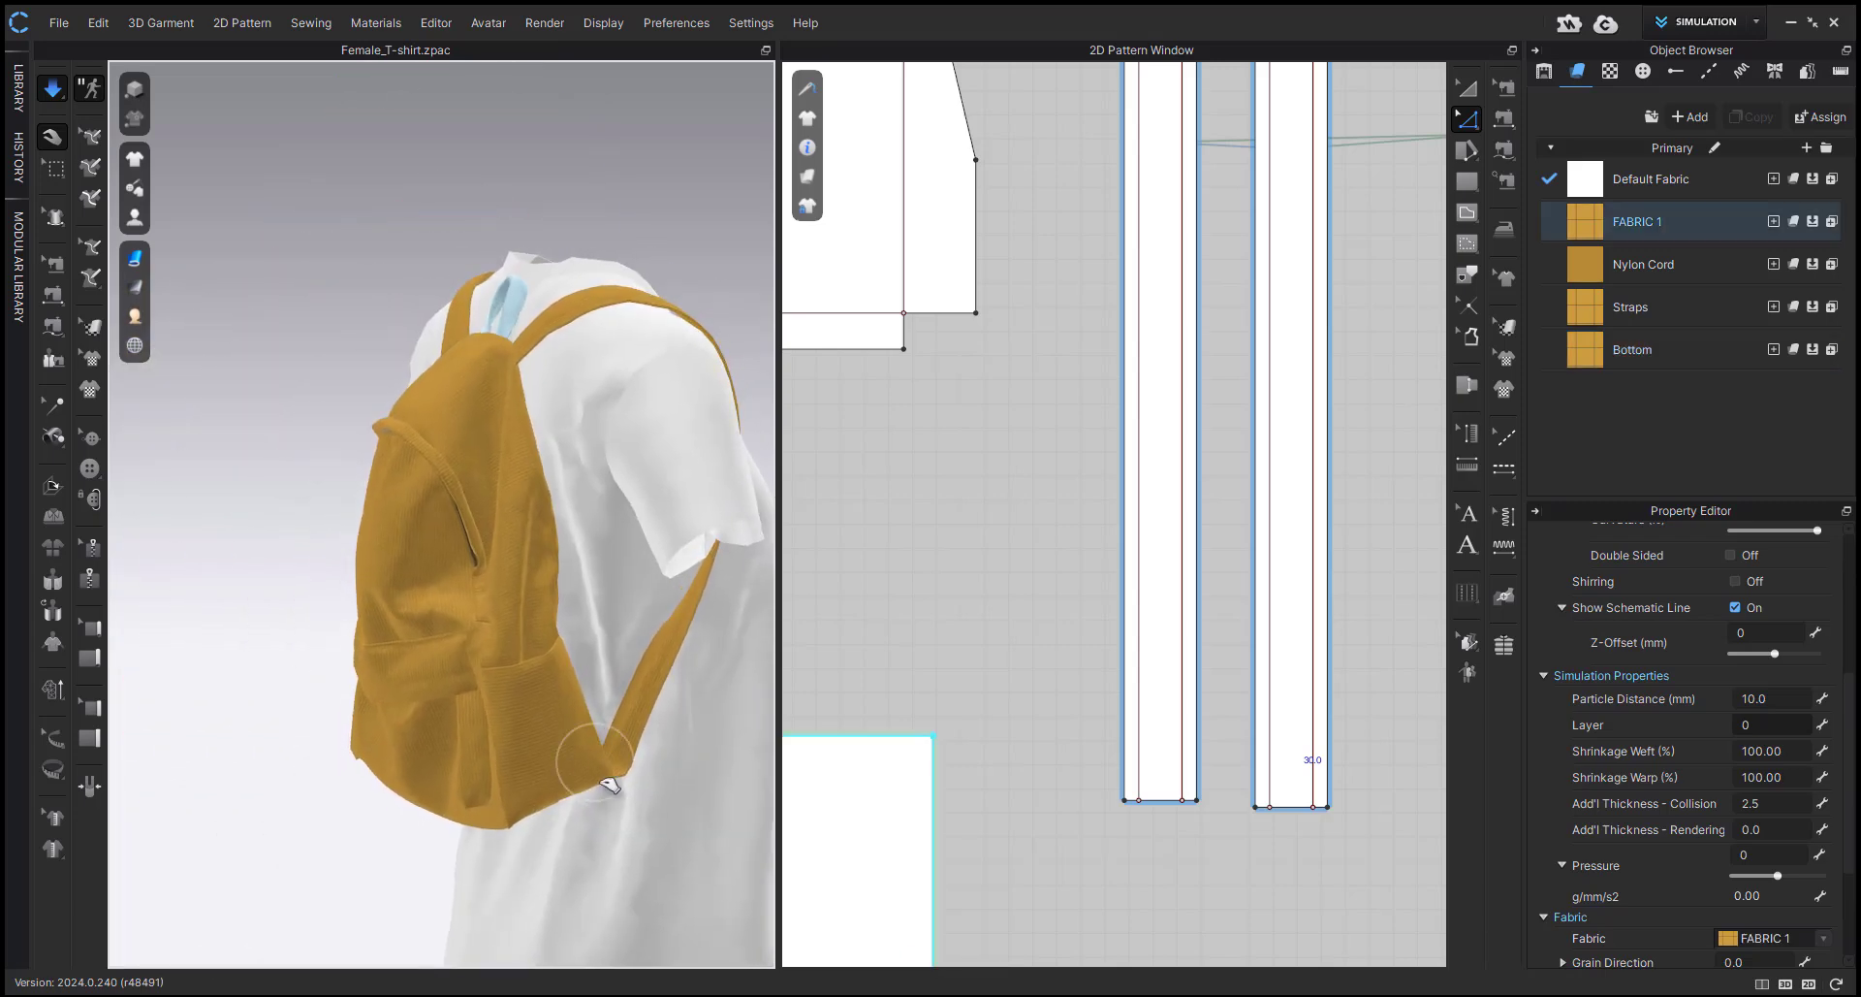
right_drag(571, 776, 377, 807)
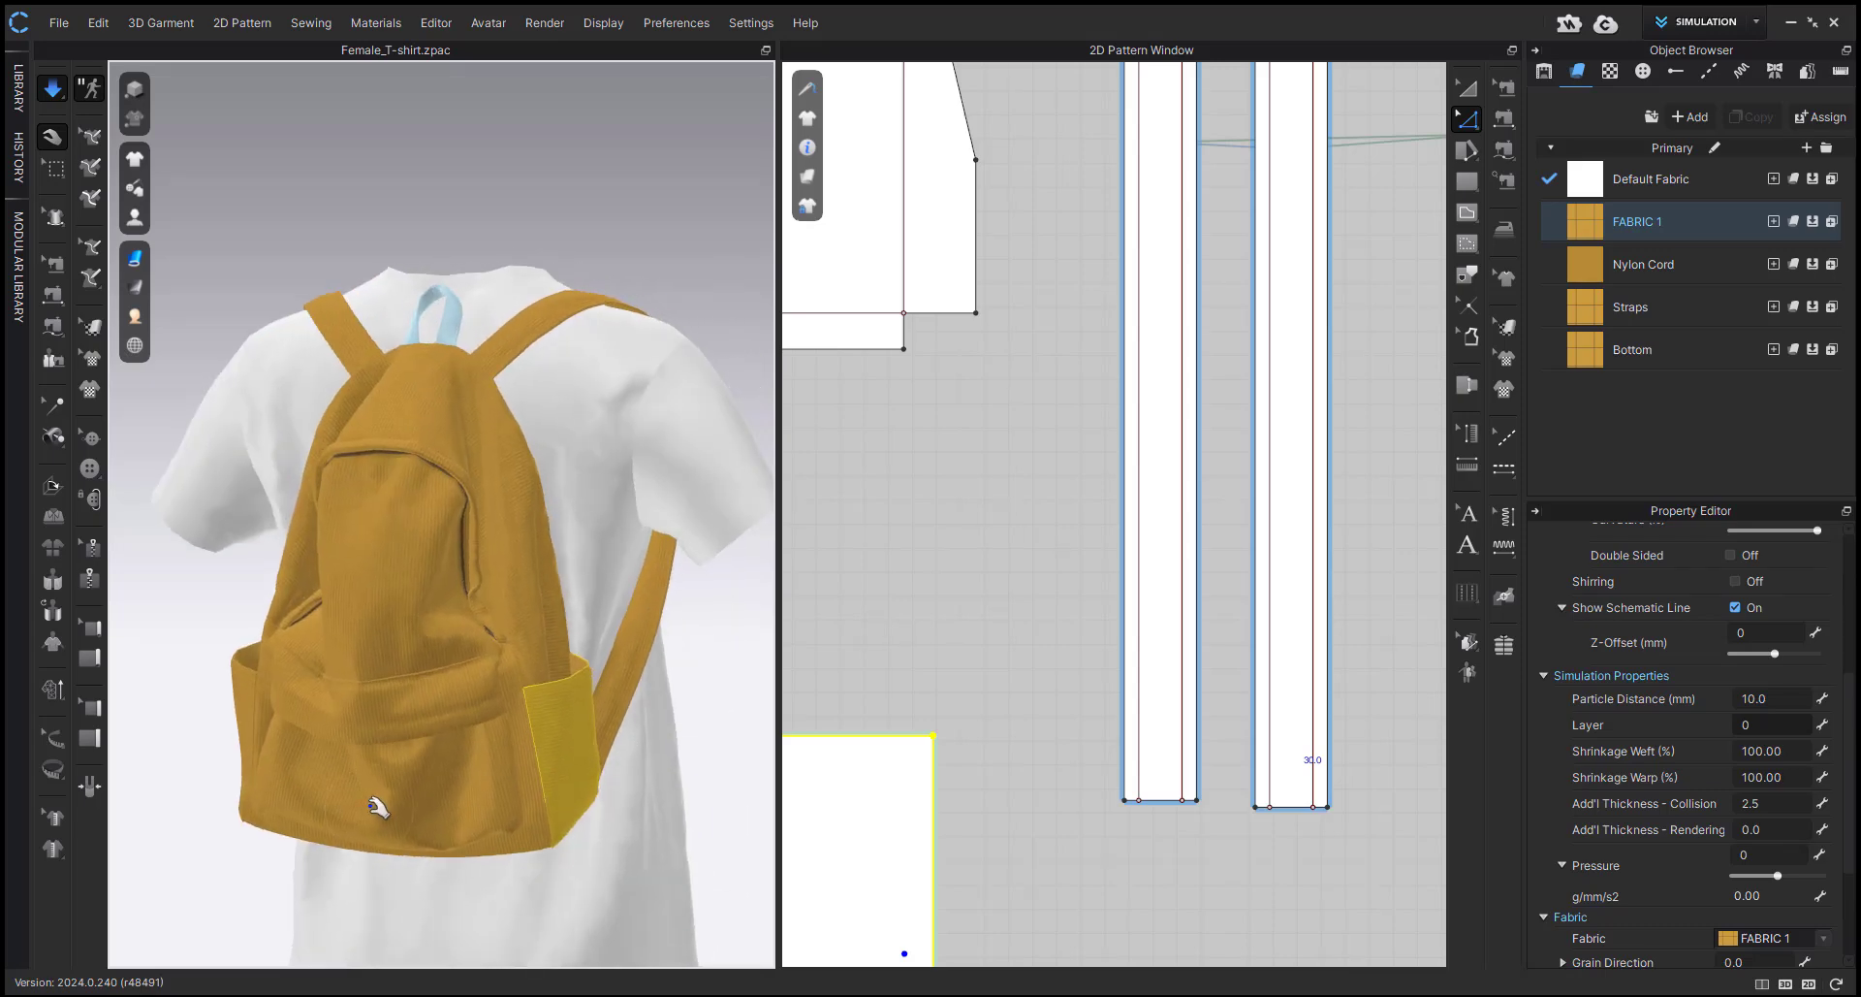
Simulate the backpack and pull its upper side and front panel into shape above the front pocket.
right_drag(261, 812, 333, 785)
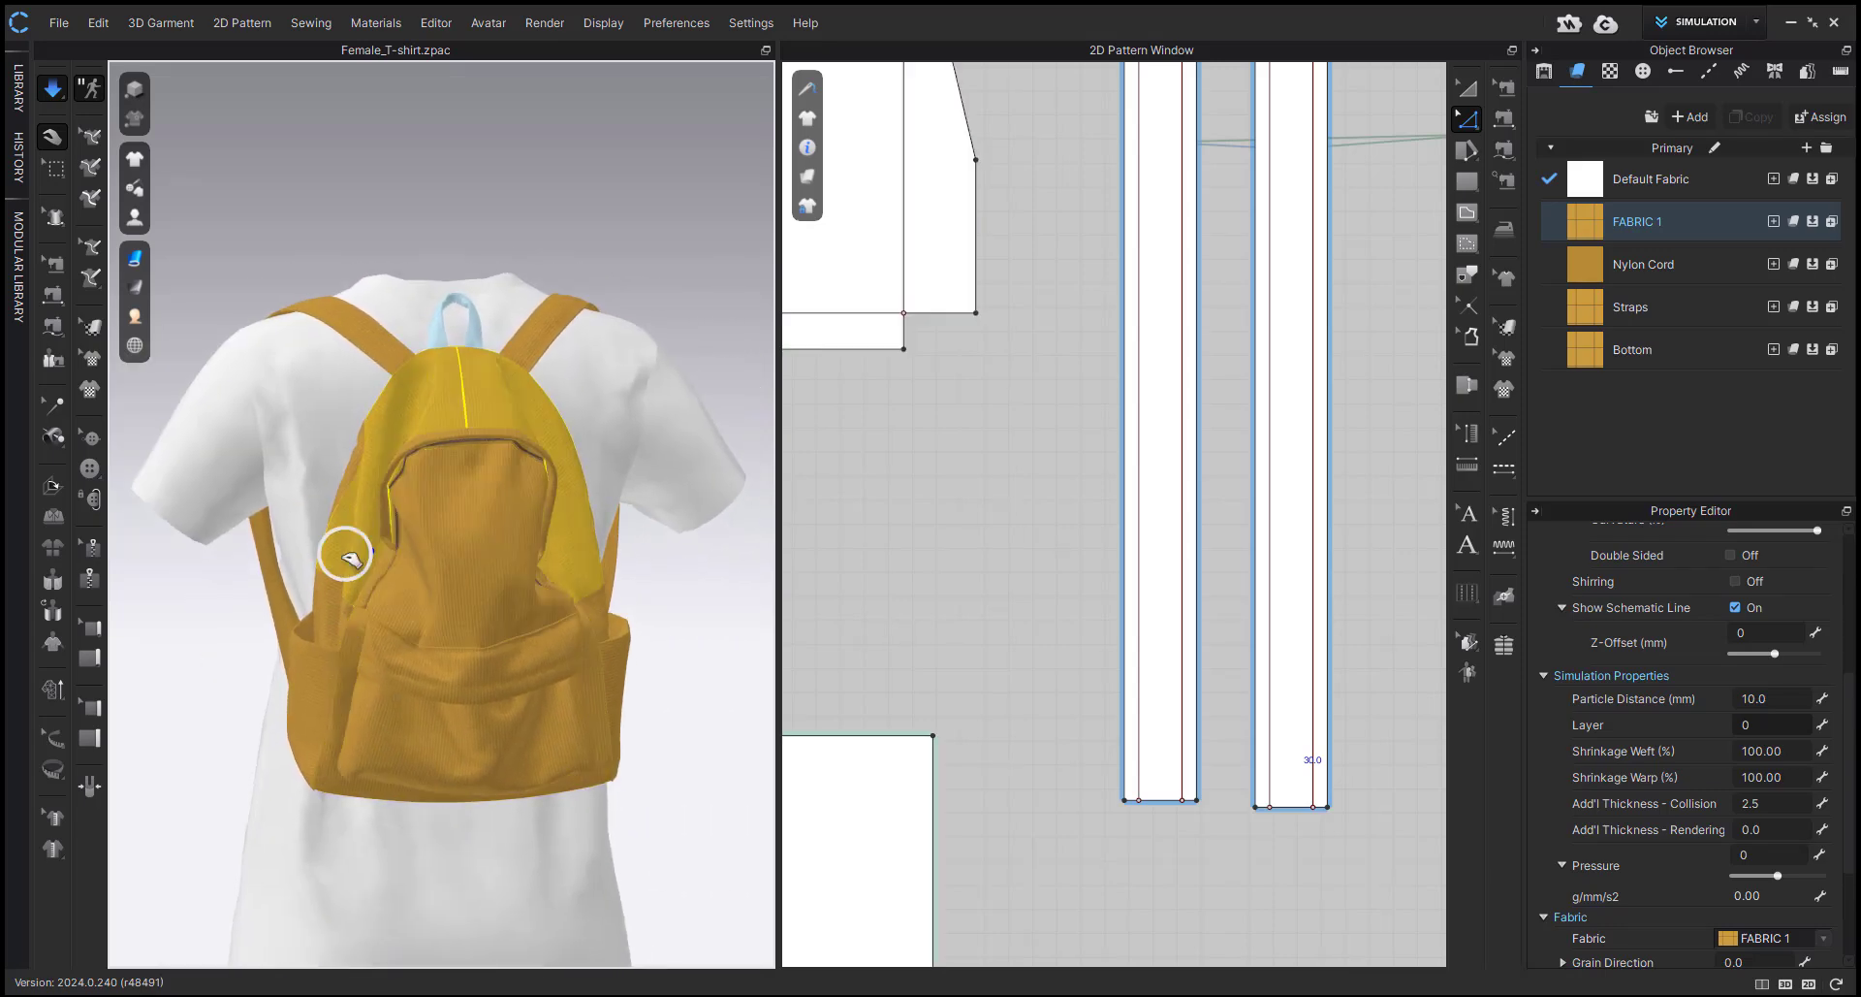
click(644, 781)
right_drag(644, 781, 406, 776)
key(space)
click(320, 567)
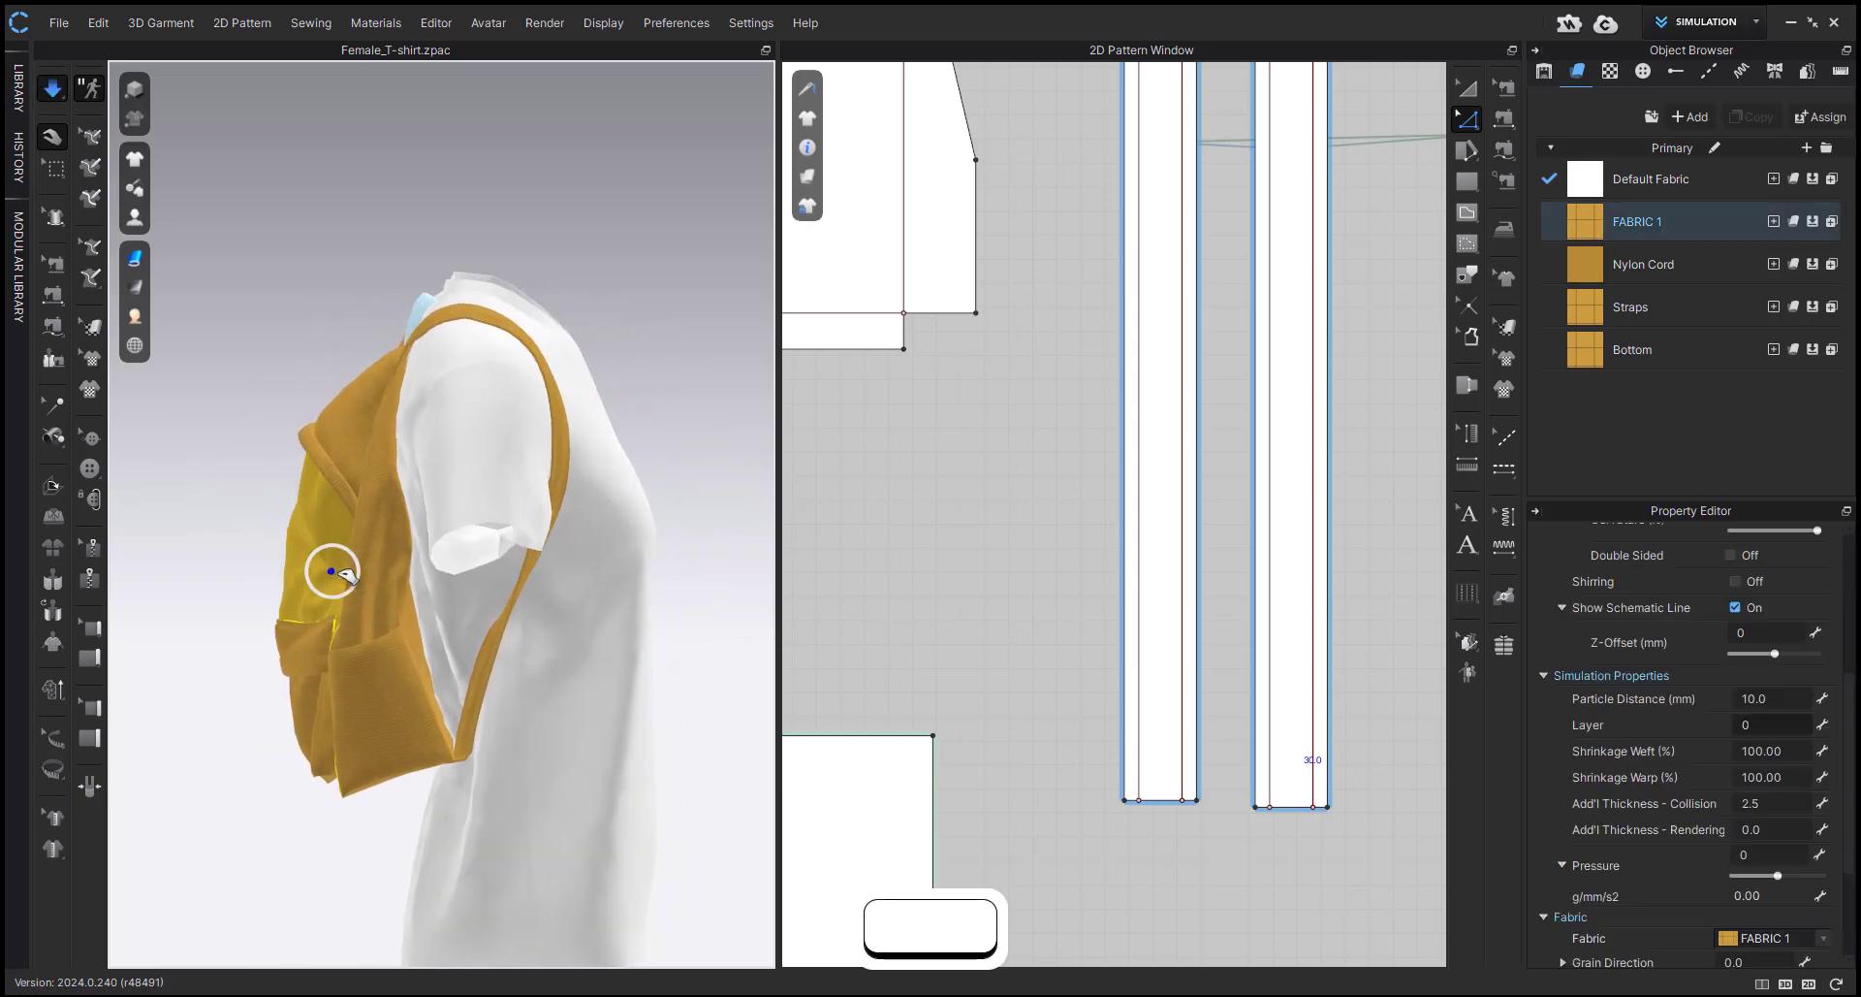
right_drag(358, 572, 226, 579)
right_drag(330, 603, 631, 696)
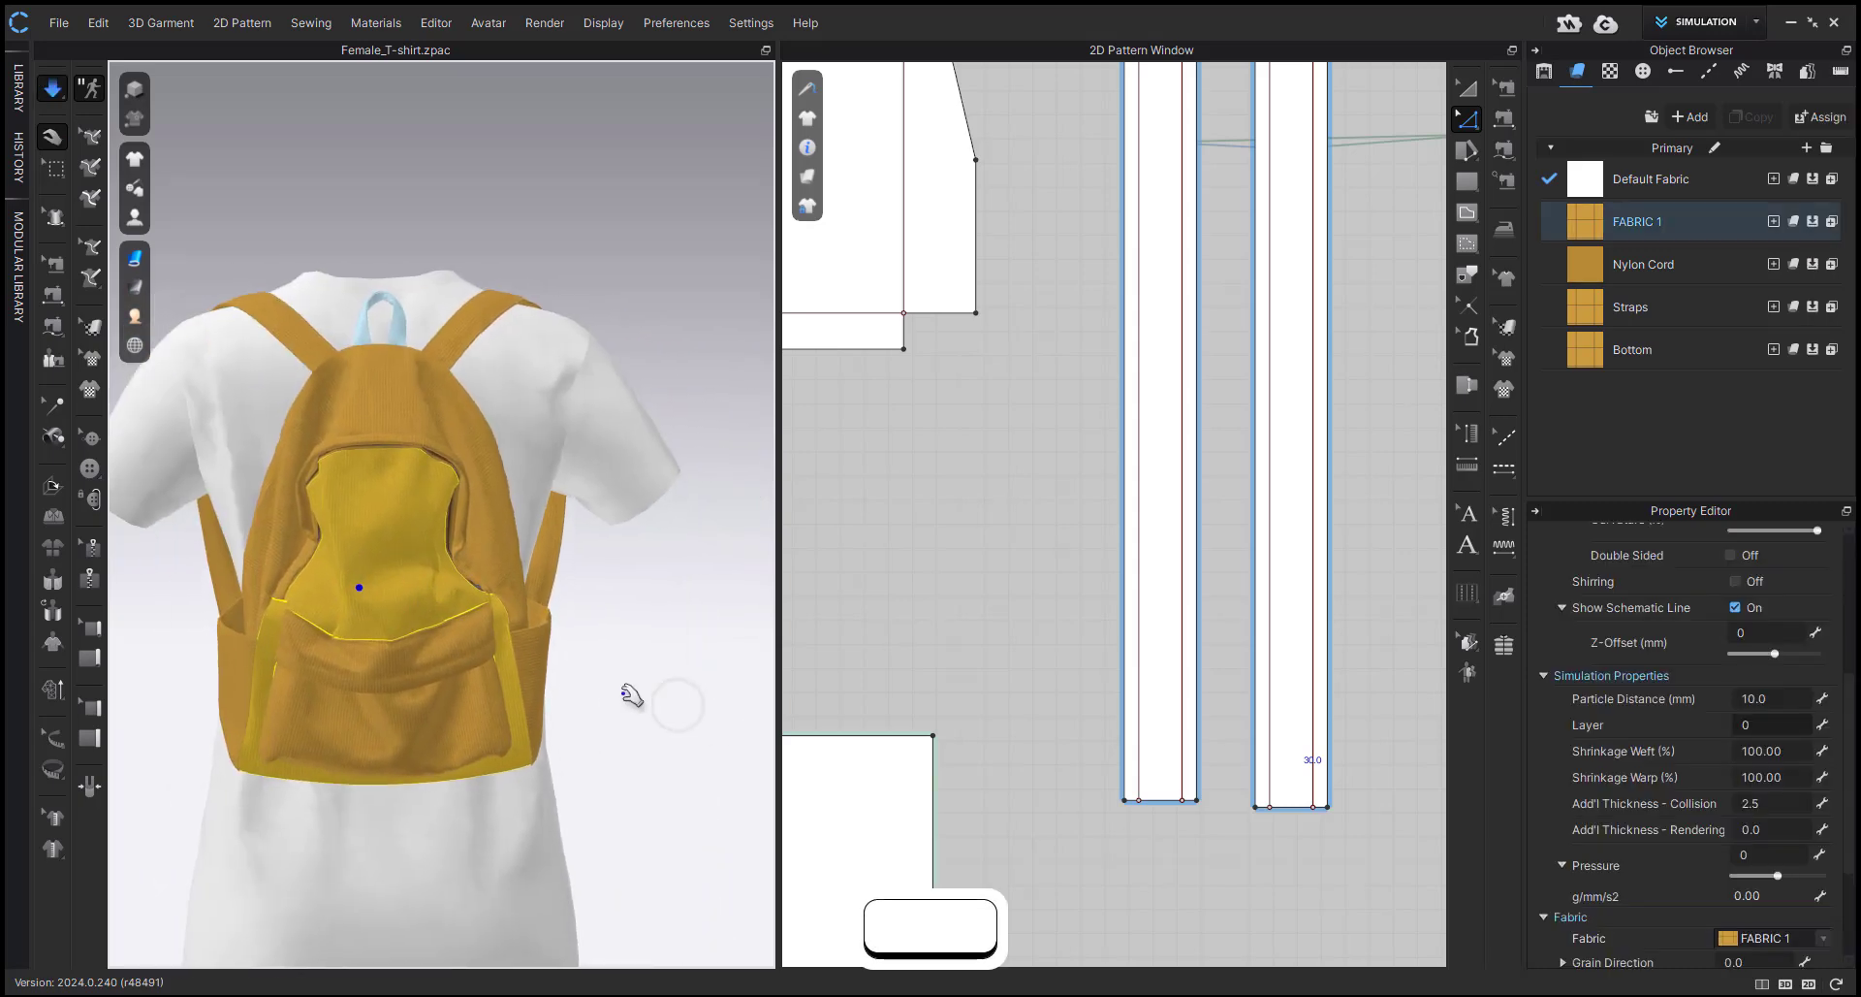
click(711, 753)
Pull the front panel above the front pocket from several points to even out both sides.
click(359, 586)
right_drag(361, 588, 586, 610)
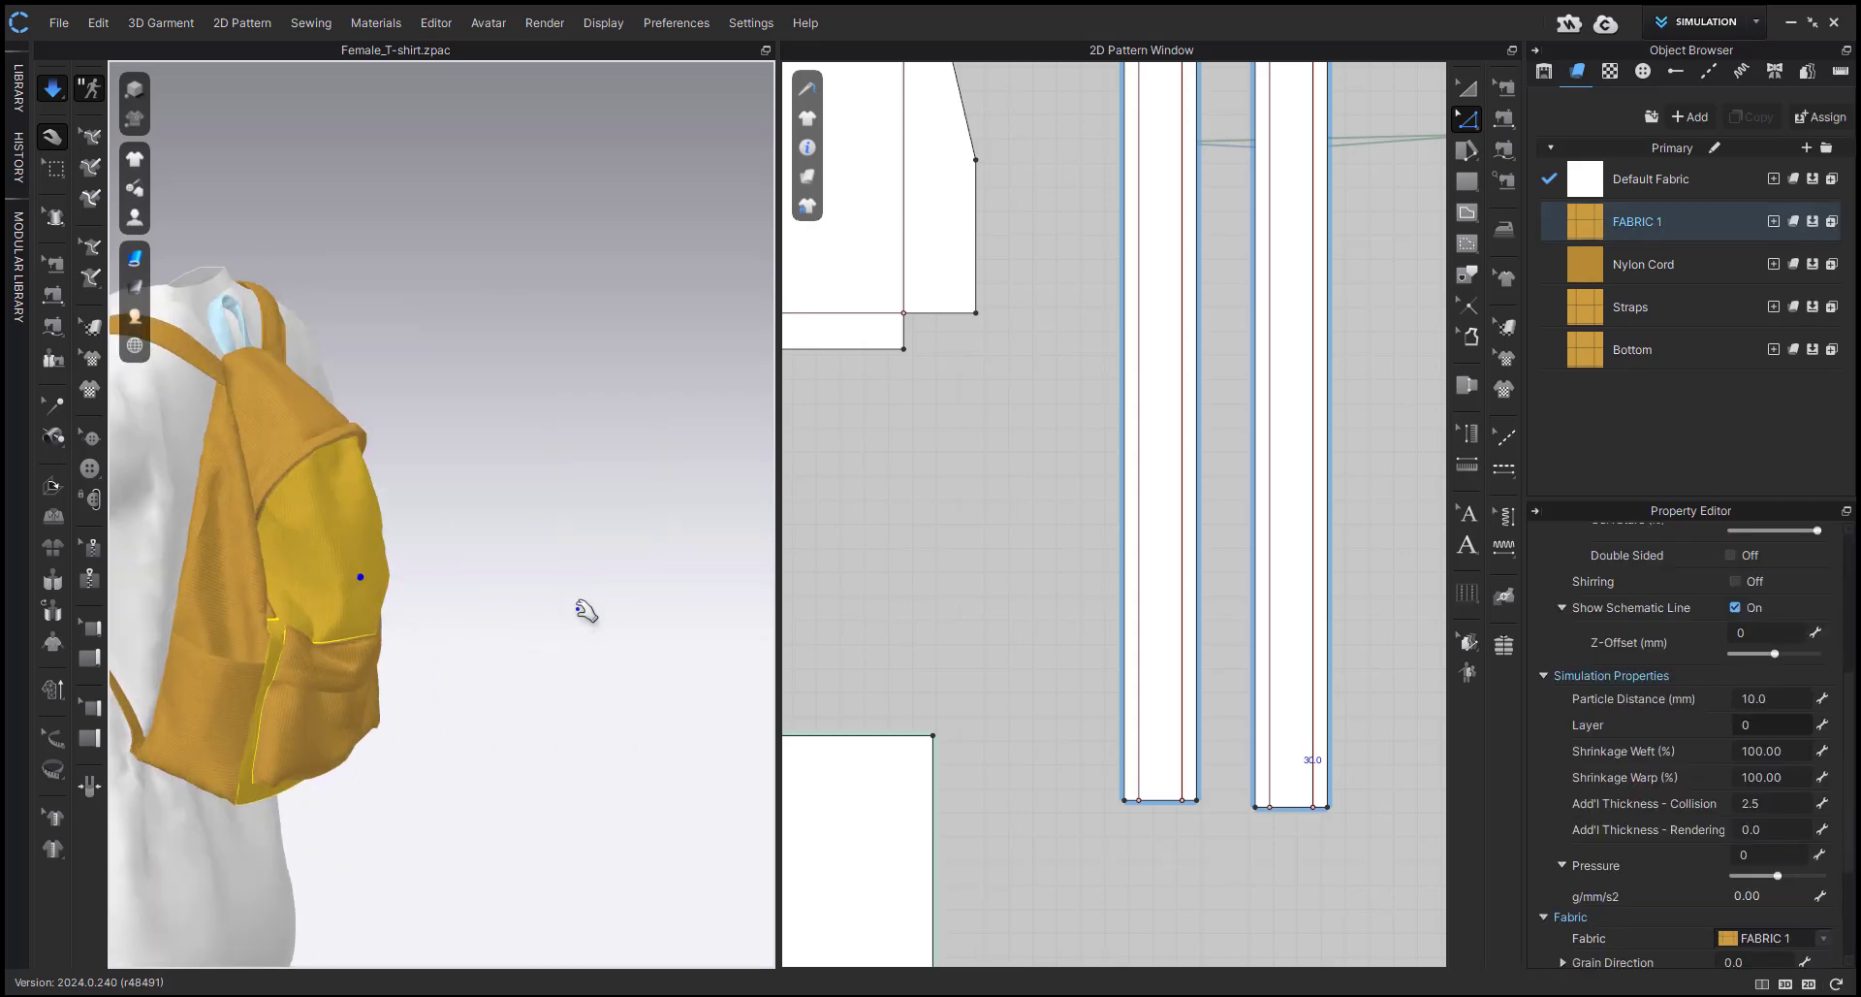
middle_drag(586, 610, 691, 640)
click(669, 625)
click(405, 537)
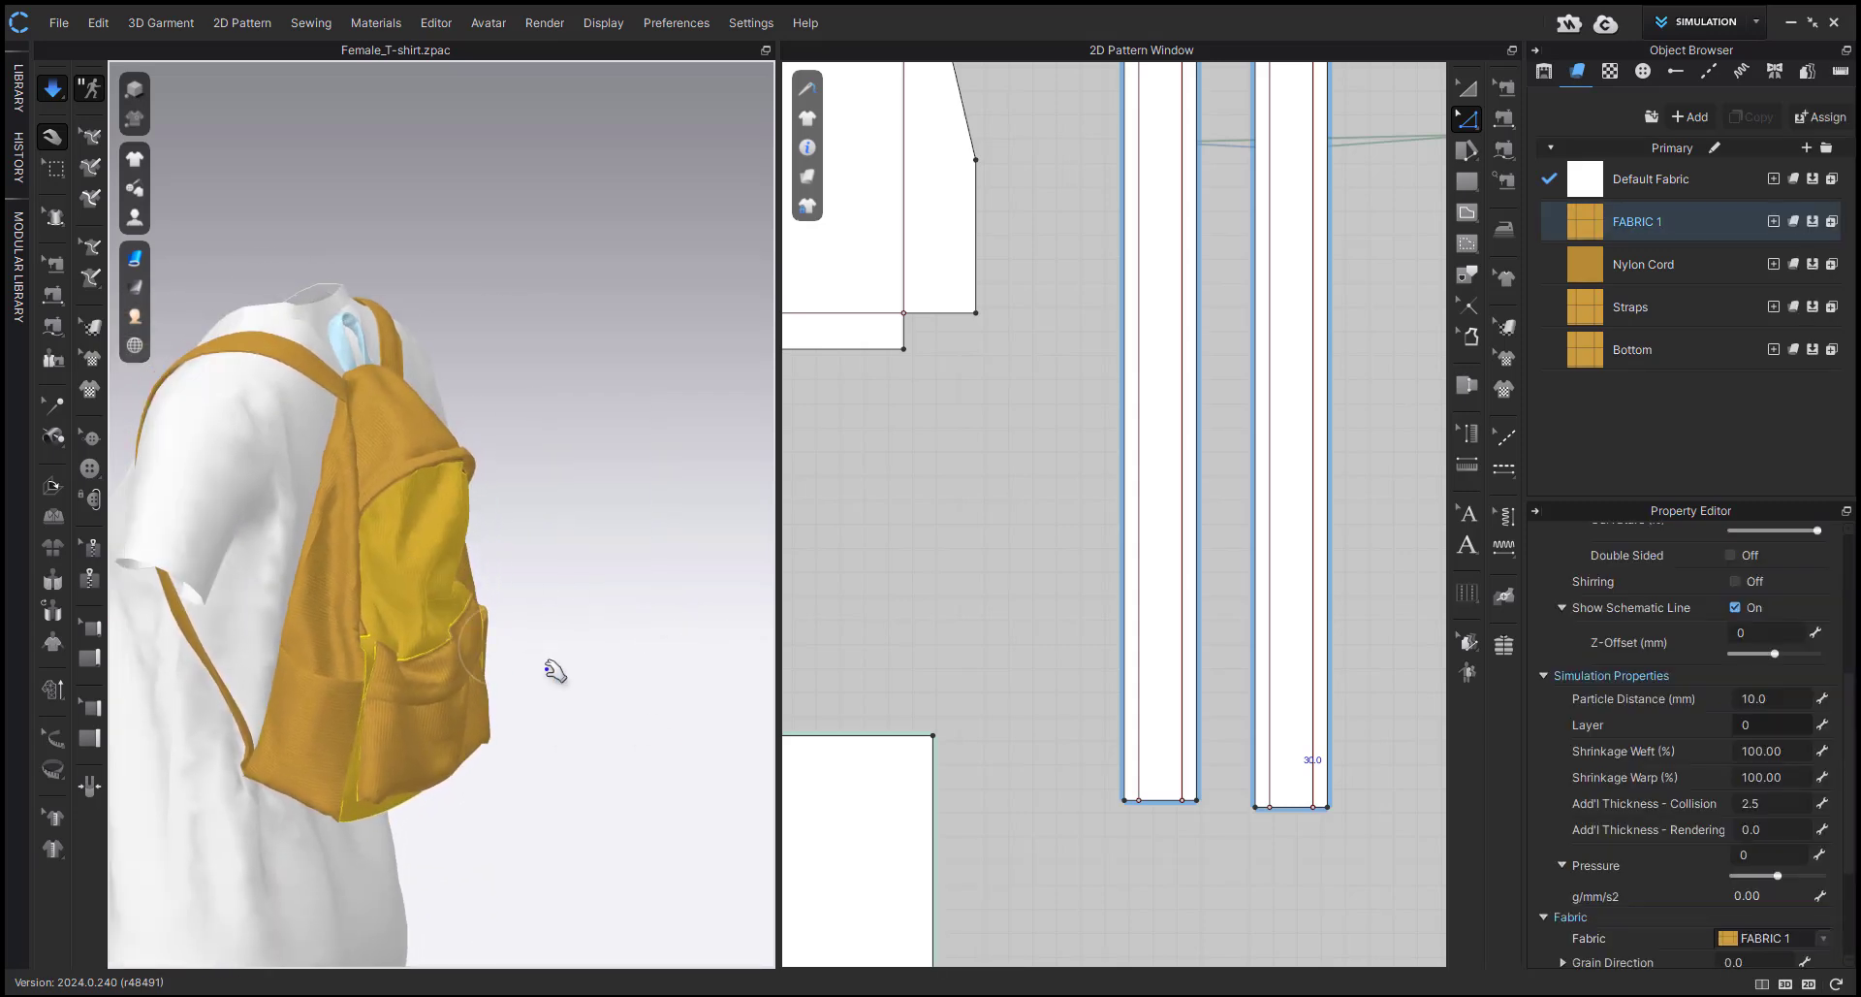
right_drag(555, 671, 424, 614)
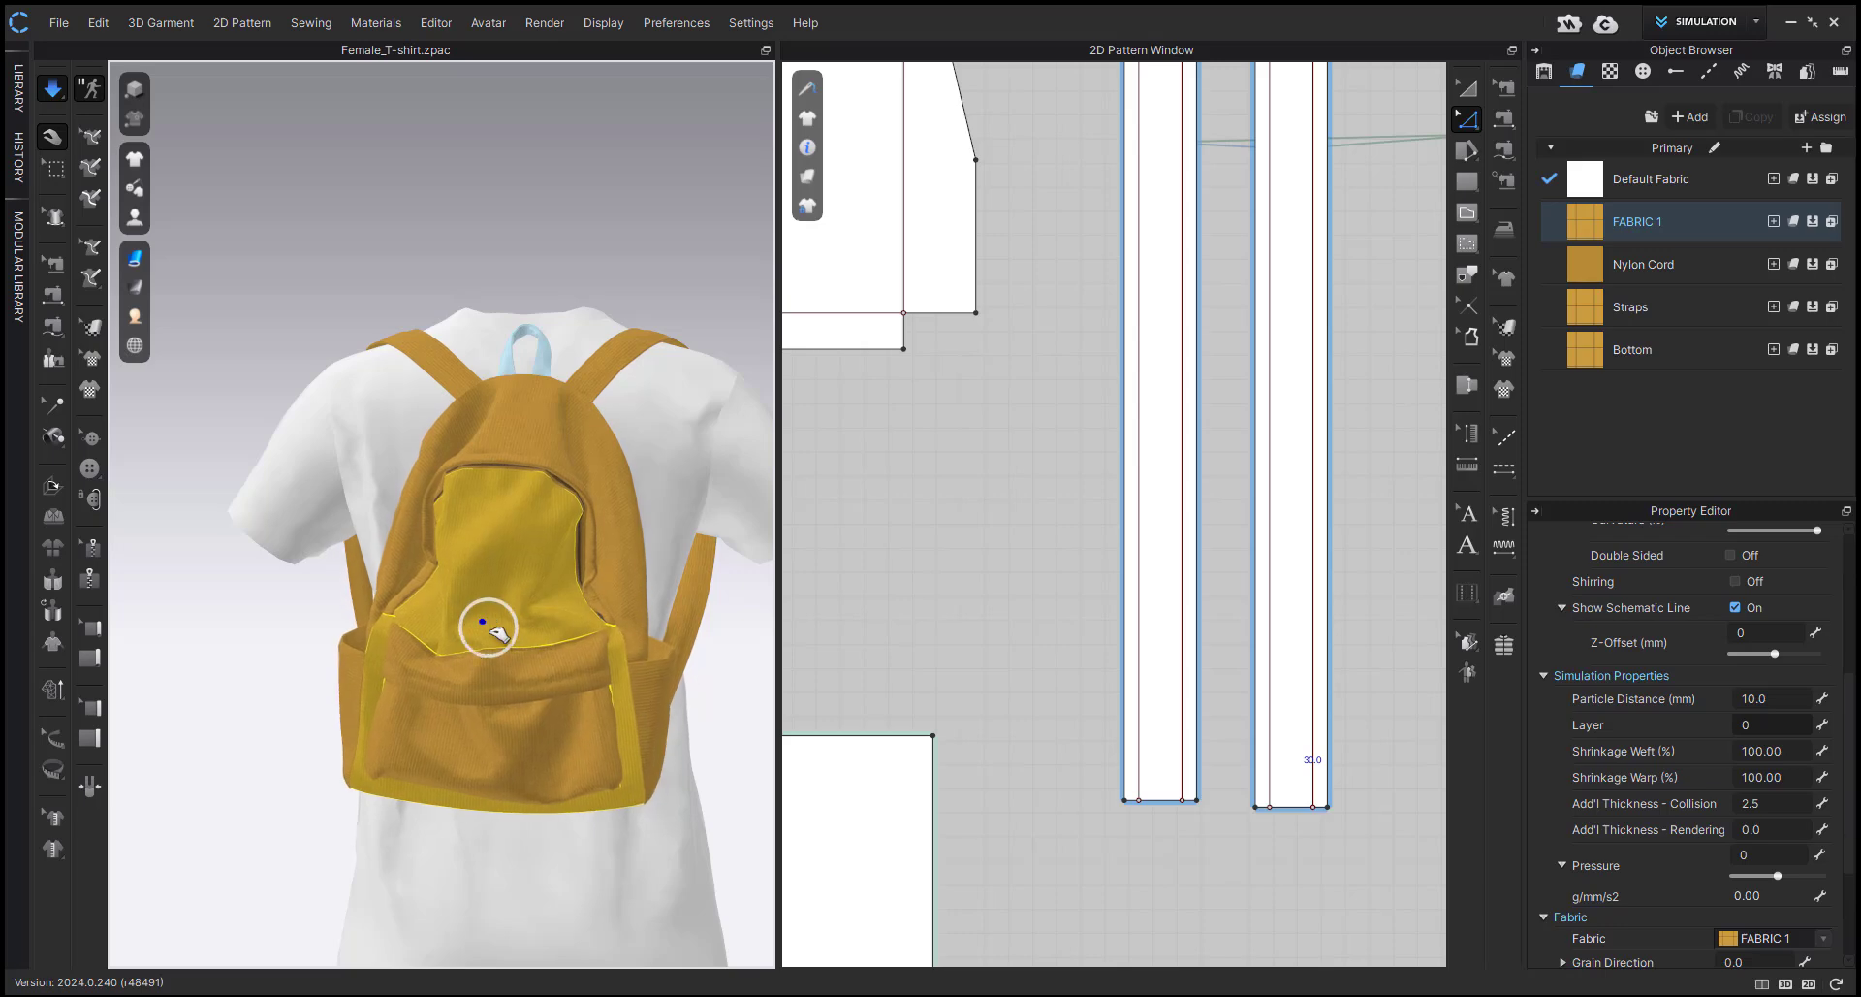
click(725, 735)
click(456, 643)
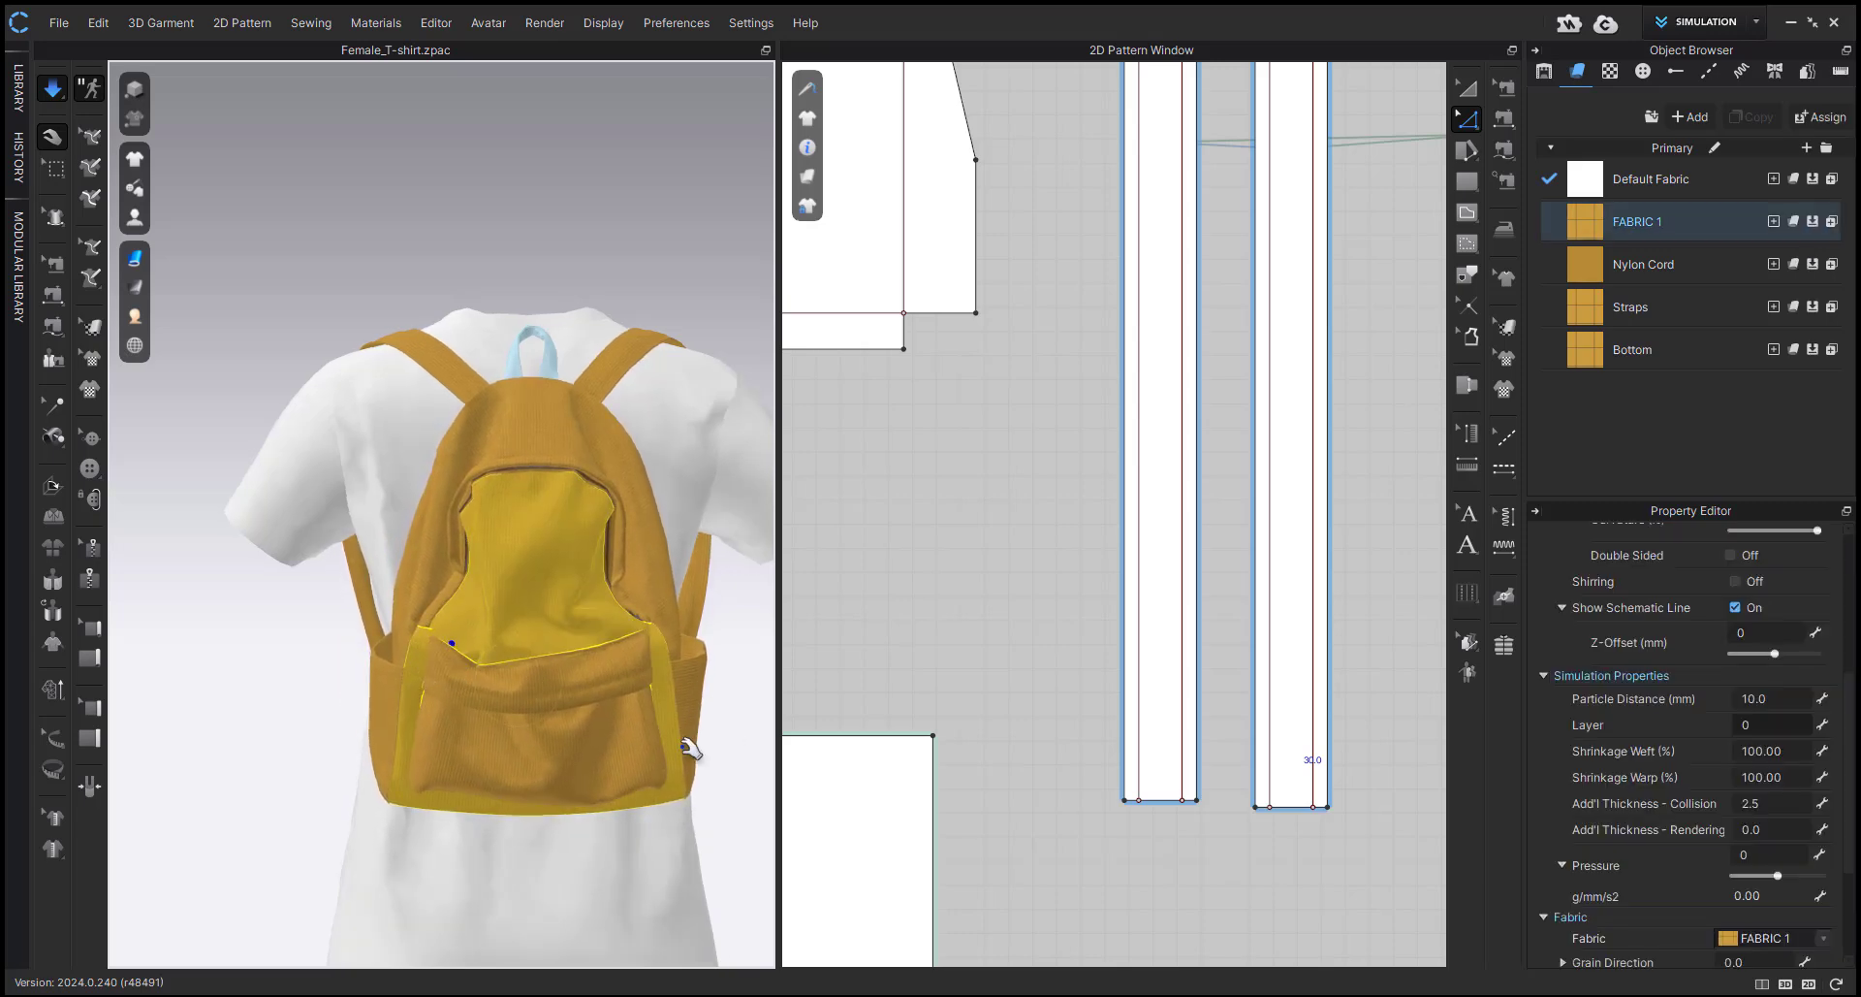
right_drag(694, 748, 648, 733)
click(727, 757)
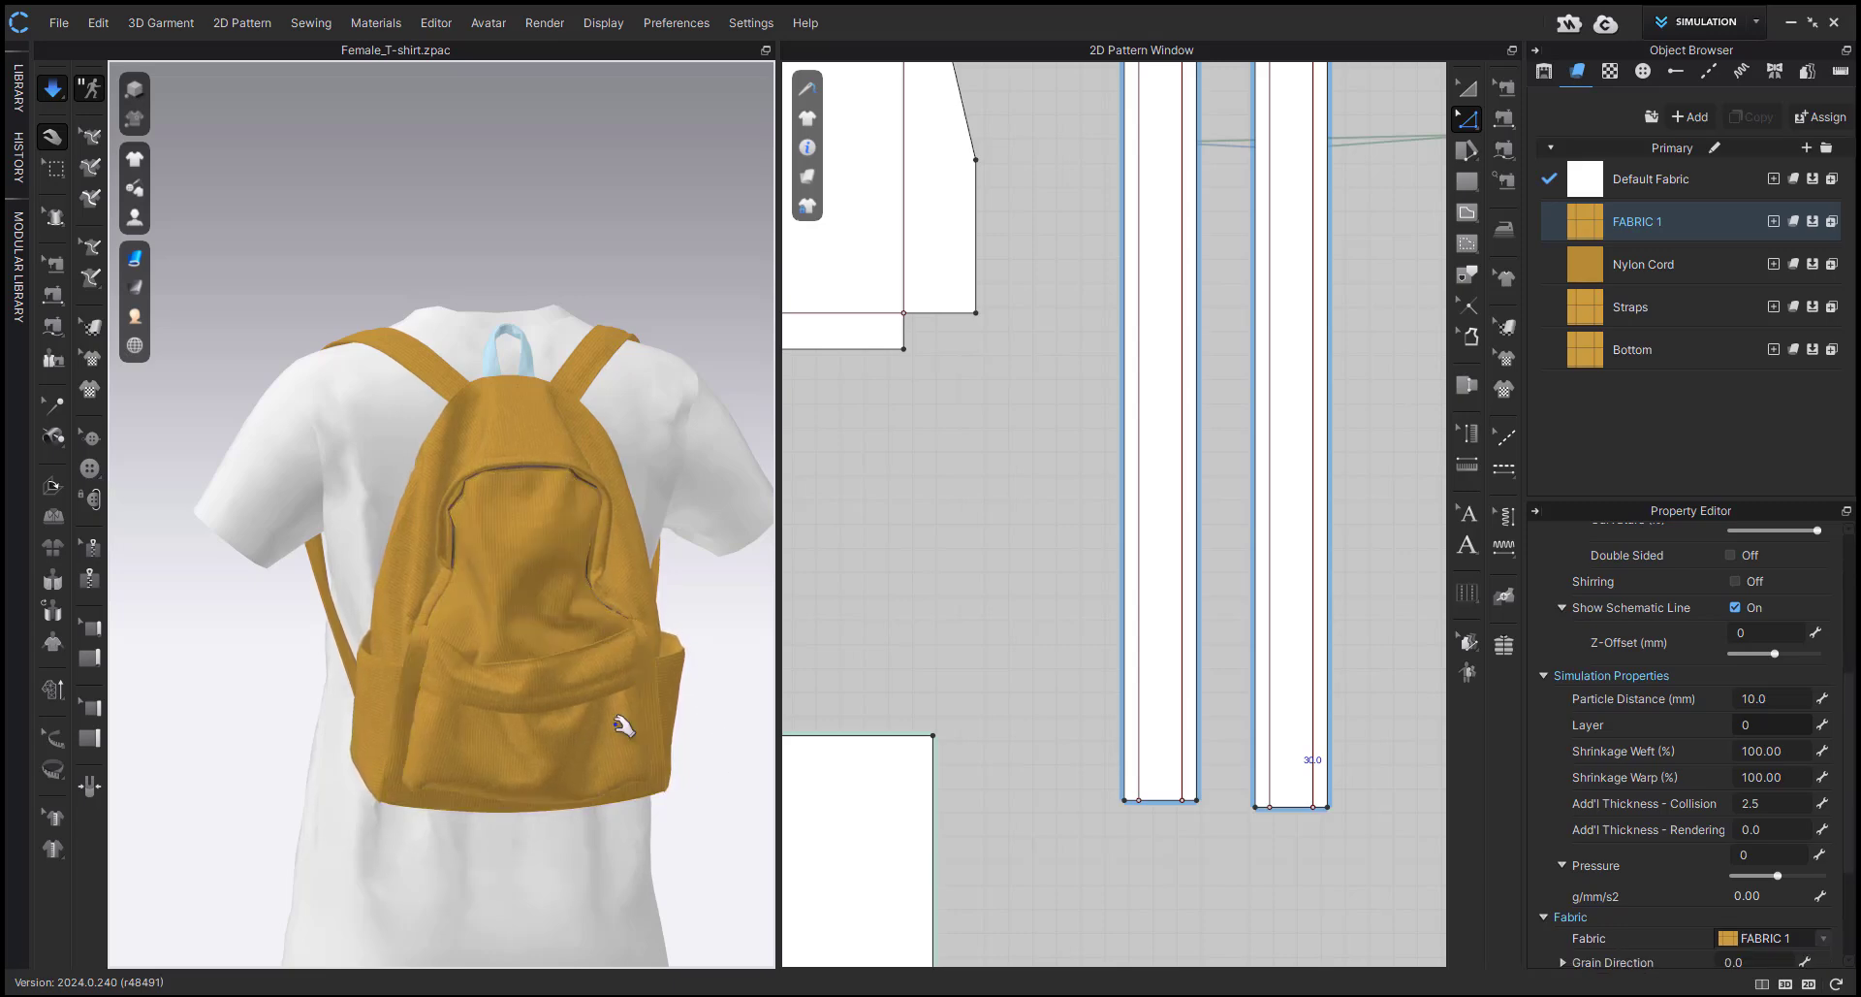
Turn on Bond for the backpack's arched back panel and apply the Reinforcement (Under Collar) preset.
scroll(523, 690, up, 3)
right_drag(511, 685, 561, 696)
right_drag(671, 663, 578, 569)
right_drag(527, 640, 491, 433)
click(491, 418)
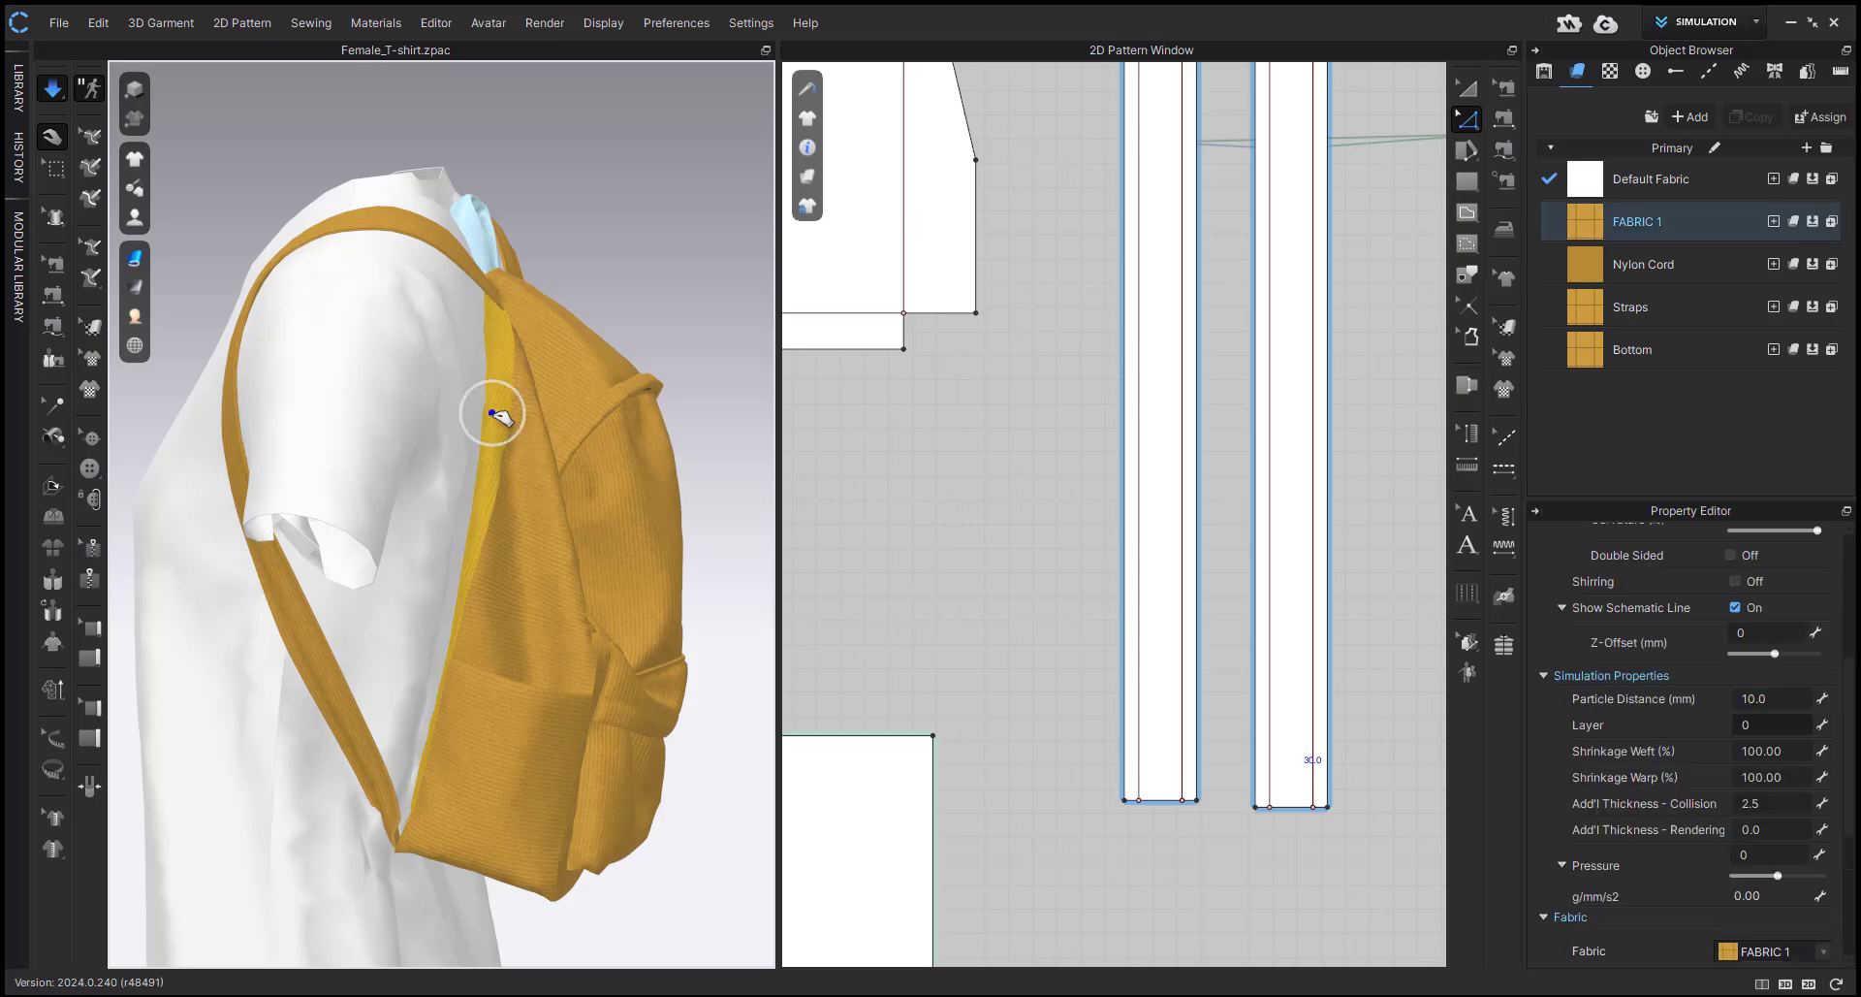
scroll(999, 621, down, 5)
scroll(1002, 582, up, 3)
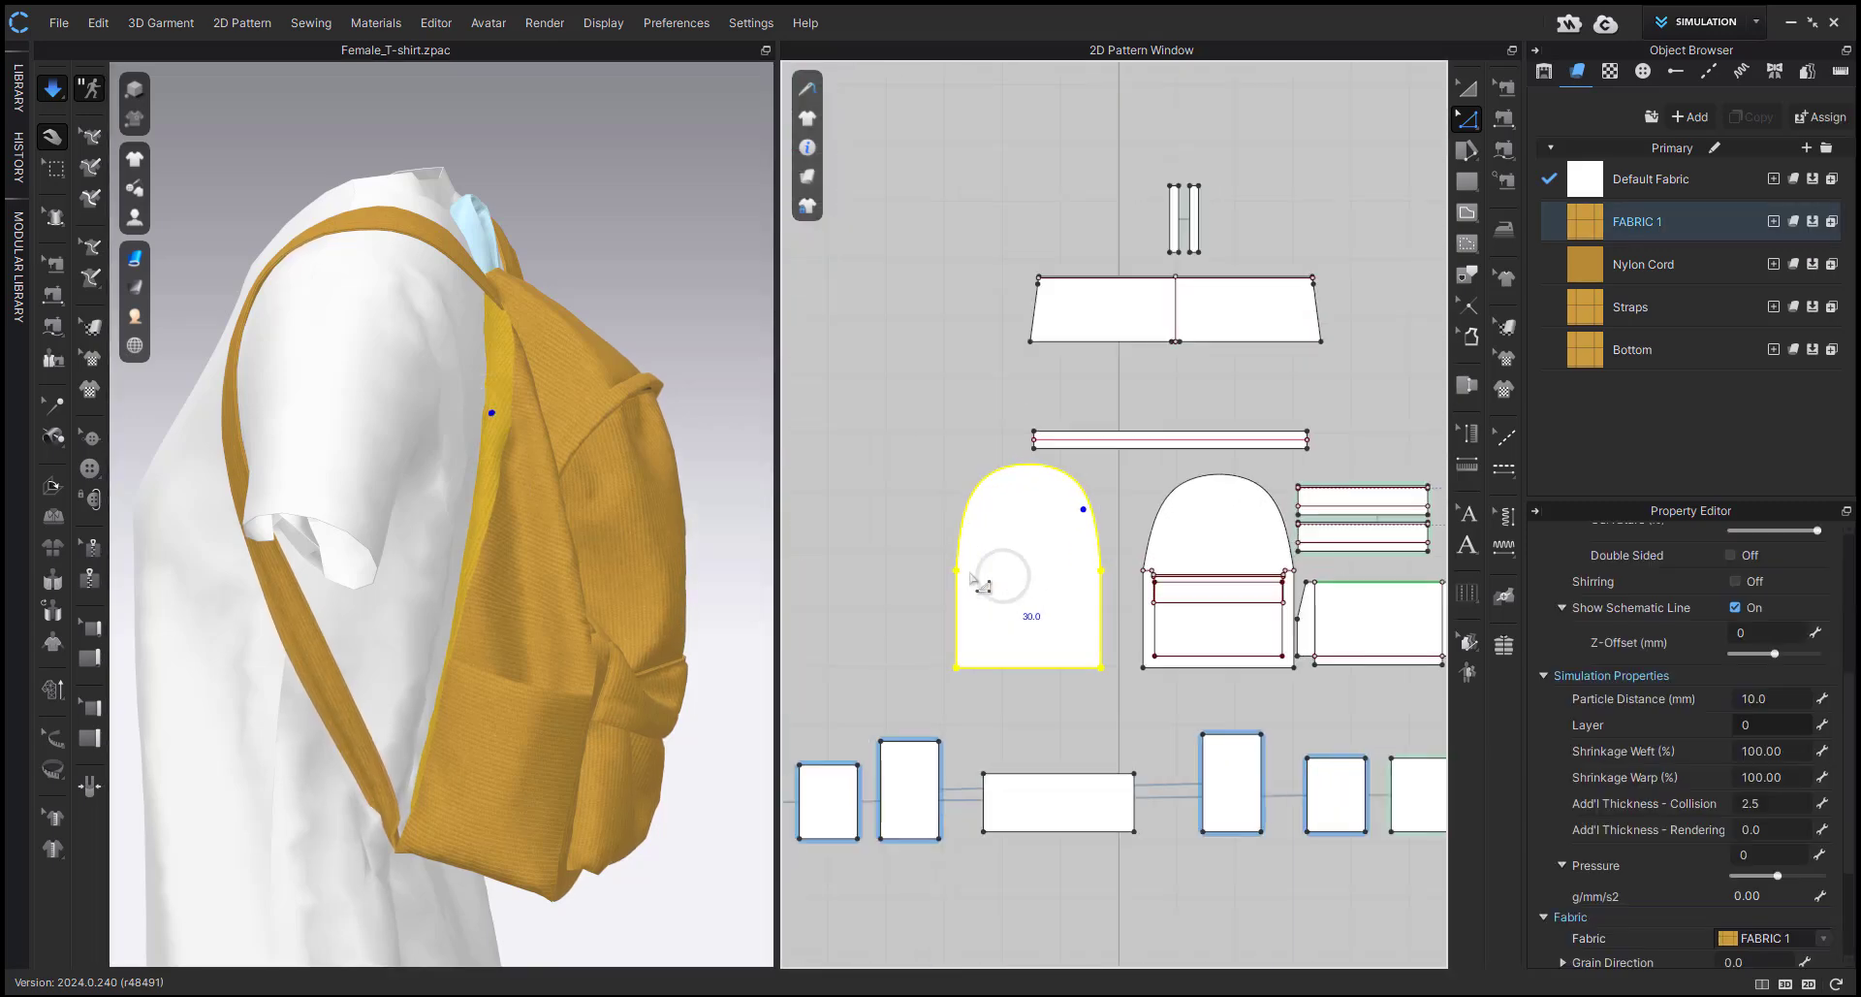
key(a)
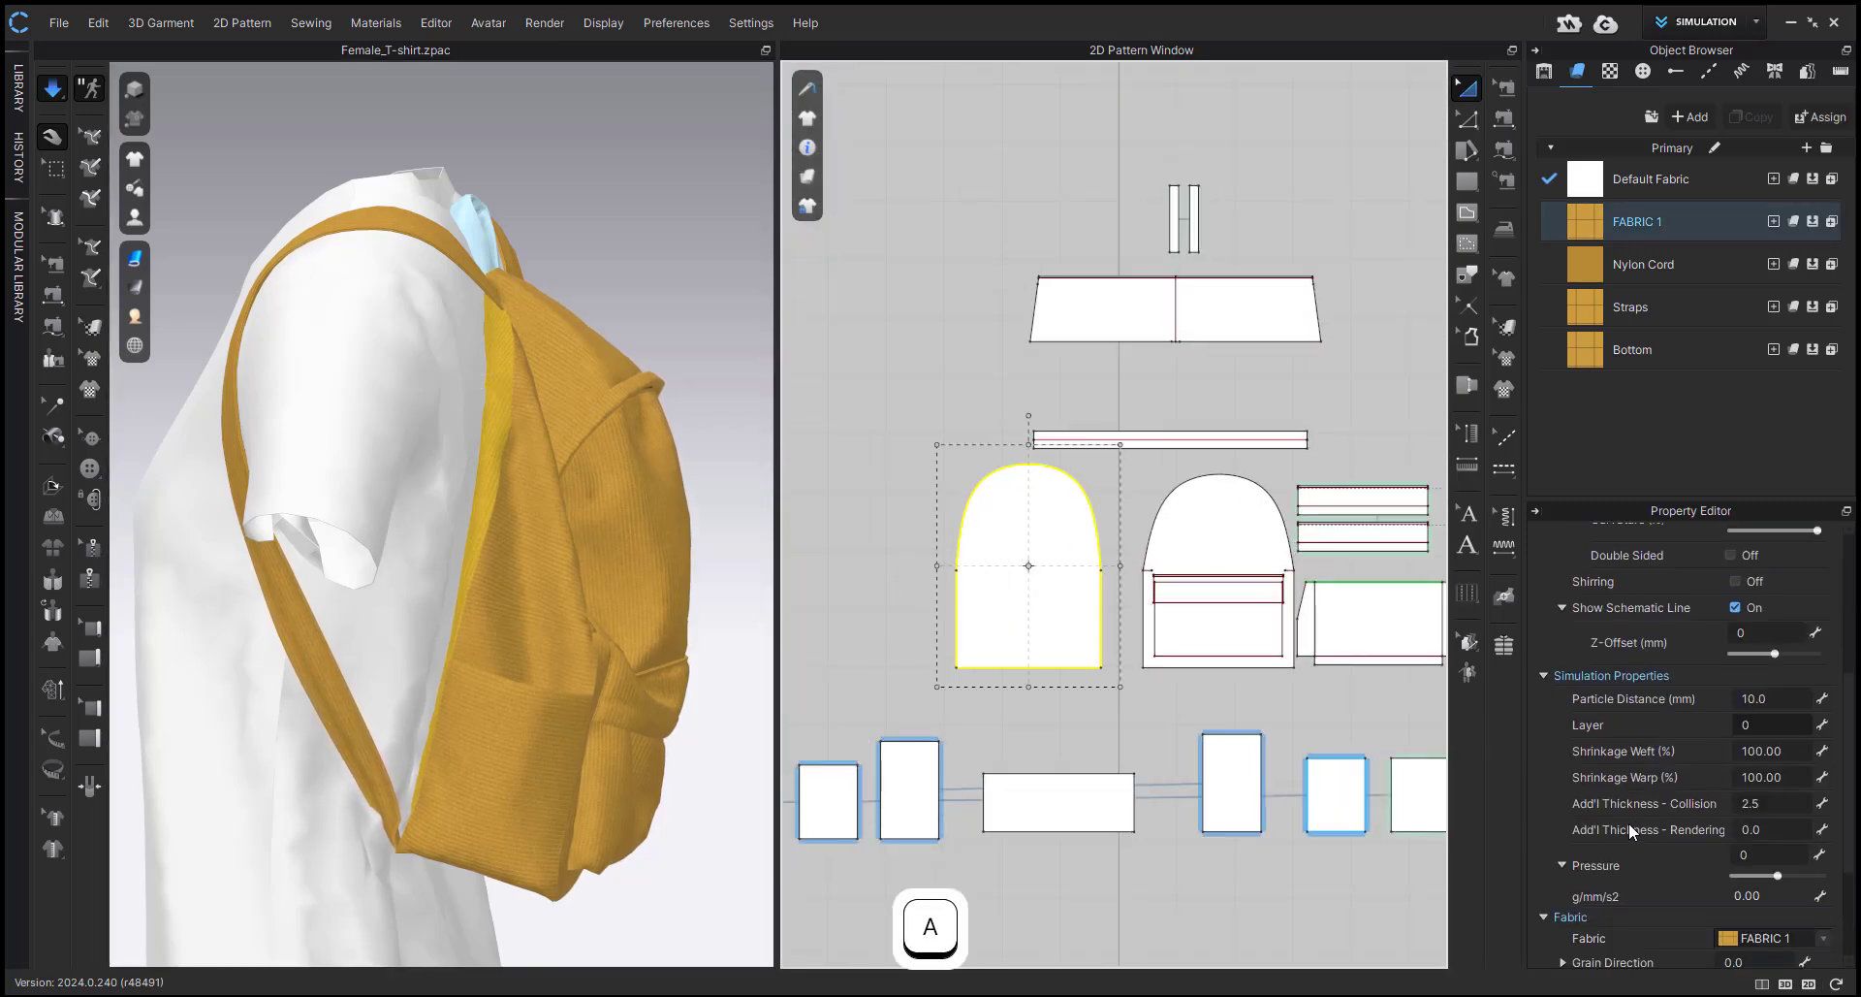
scroll(1628, 830, down, 3)
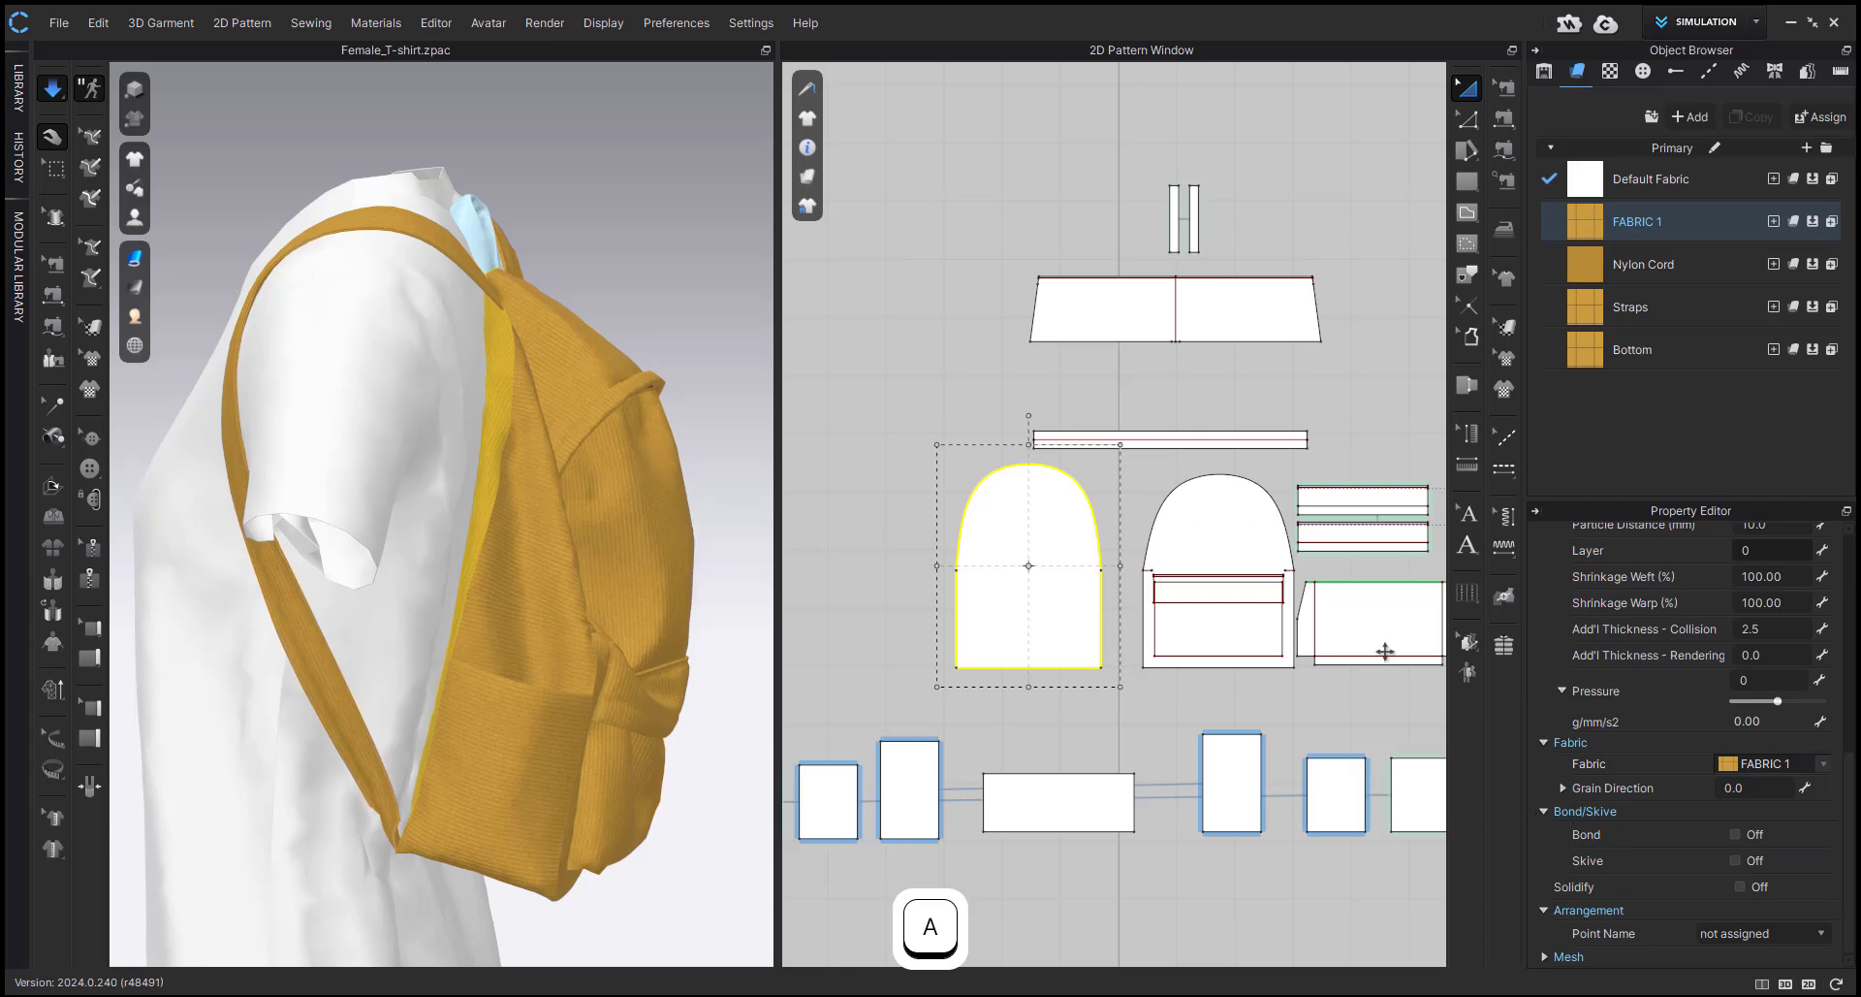
click(1734, 833)
scroll(1642, 788, down, 3)
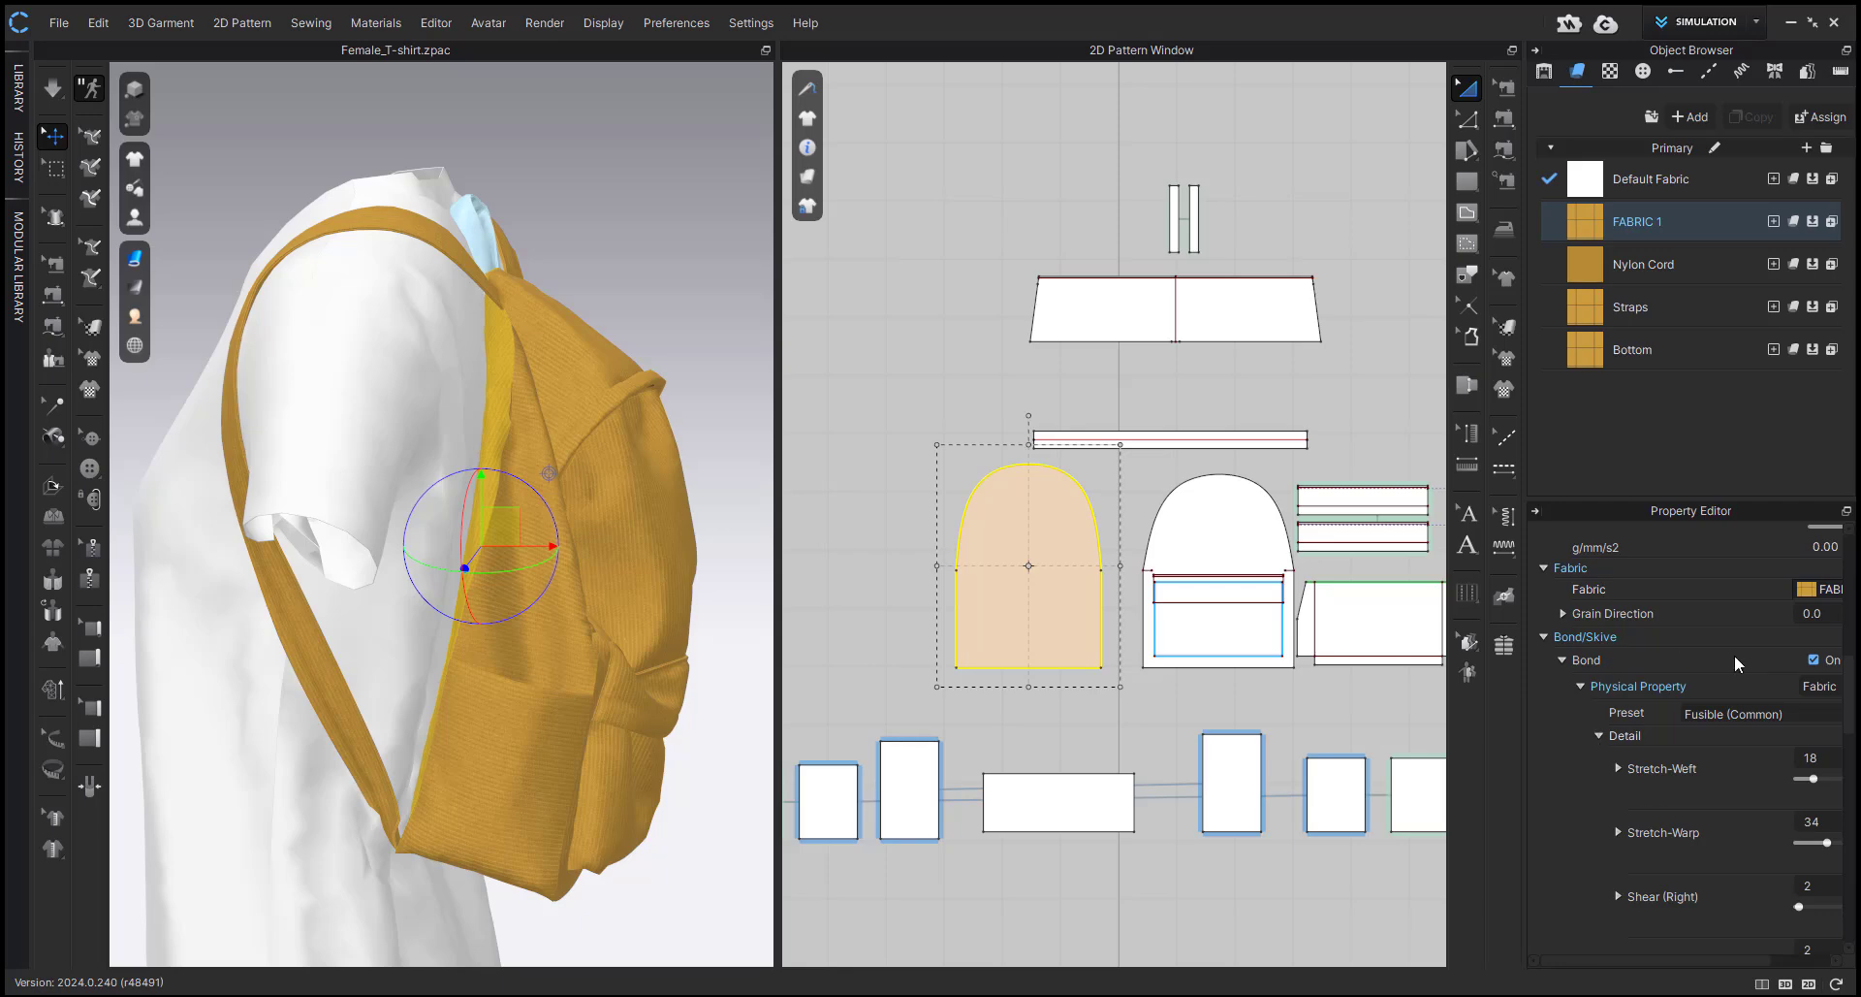
click(1784, 718)
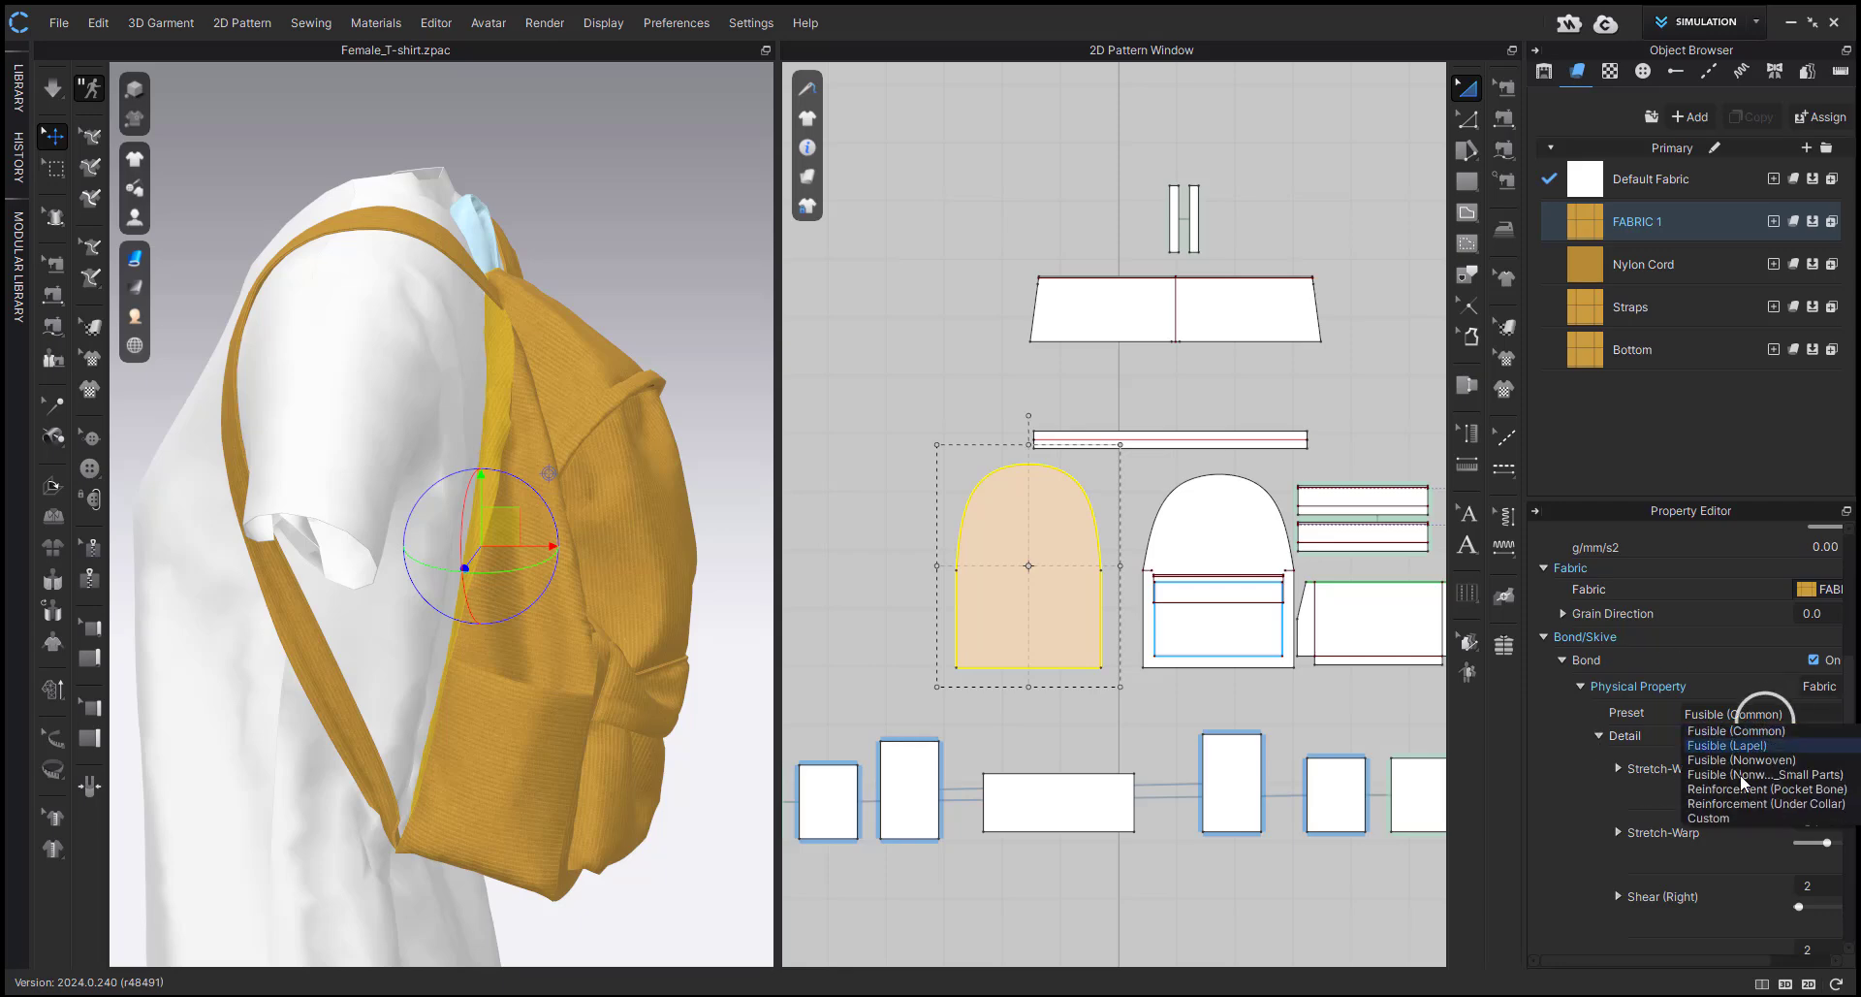
click(1805, 804)
scroll(1751, 700, down, 1)
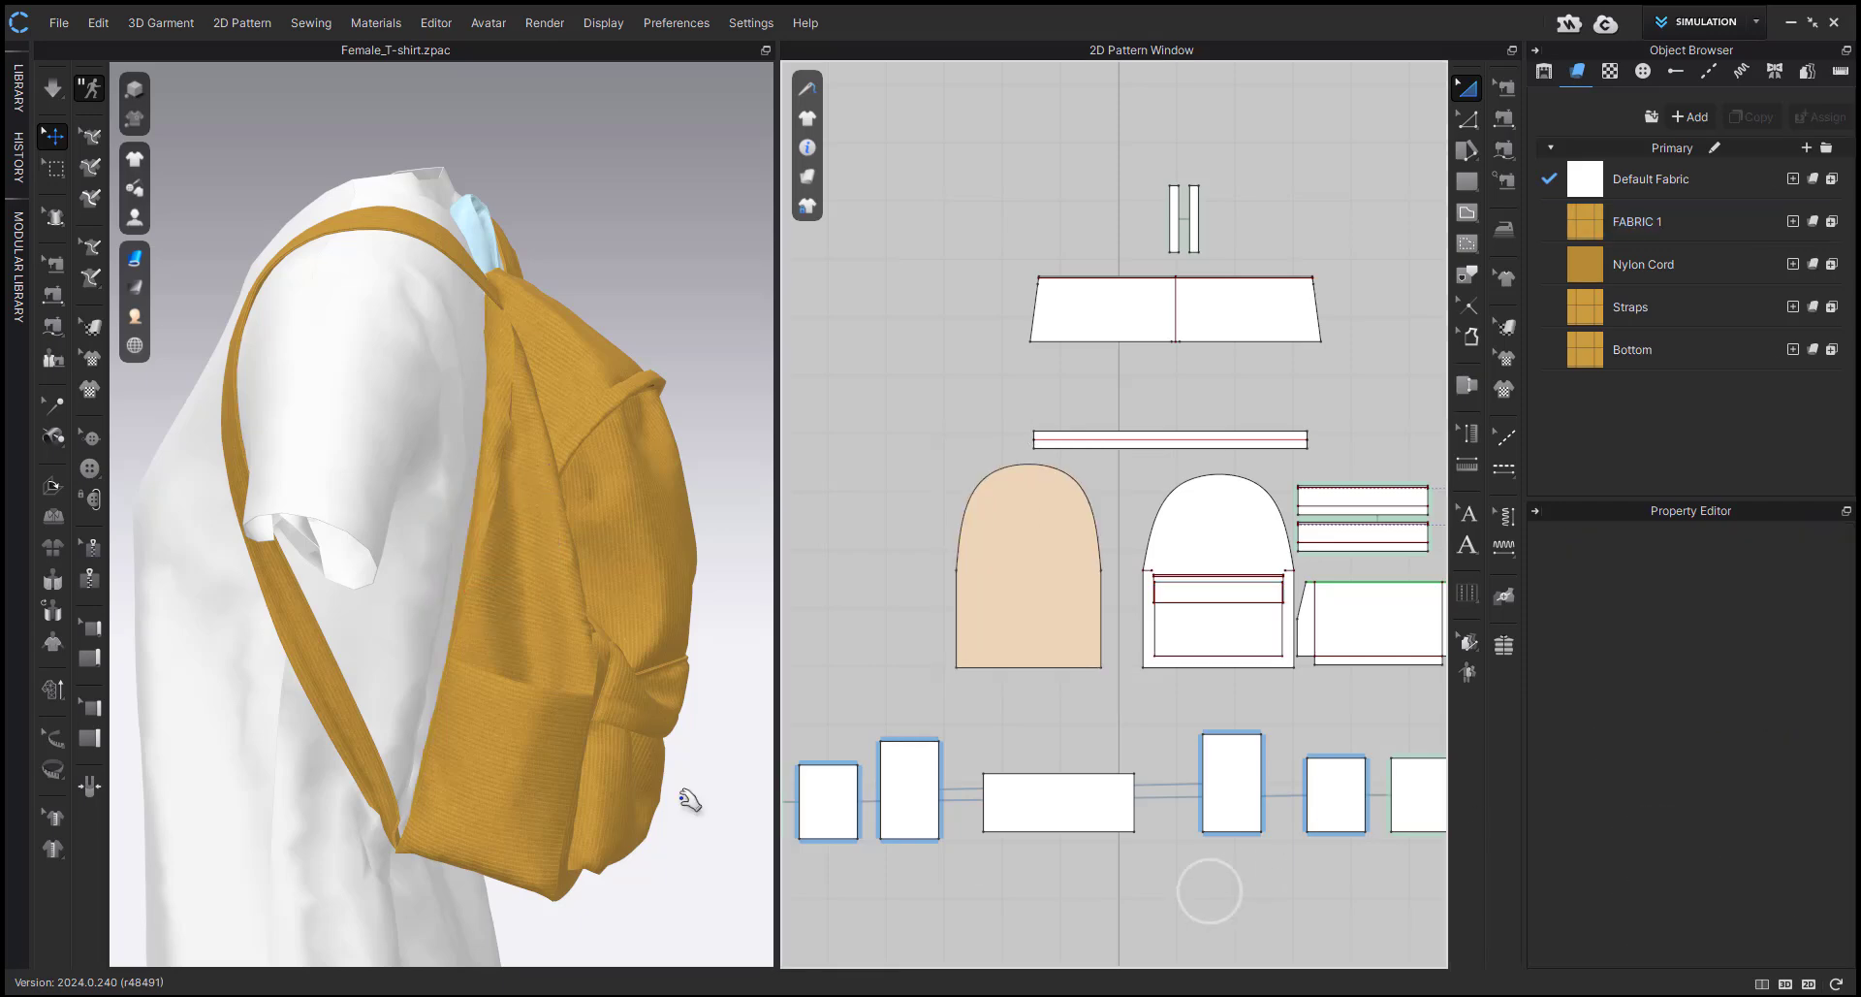
Simulate the bonded back panel and pull its side edges and the bag's lower corners into shape.
key(space)
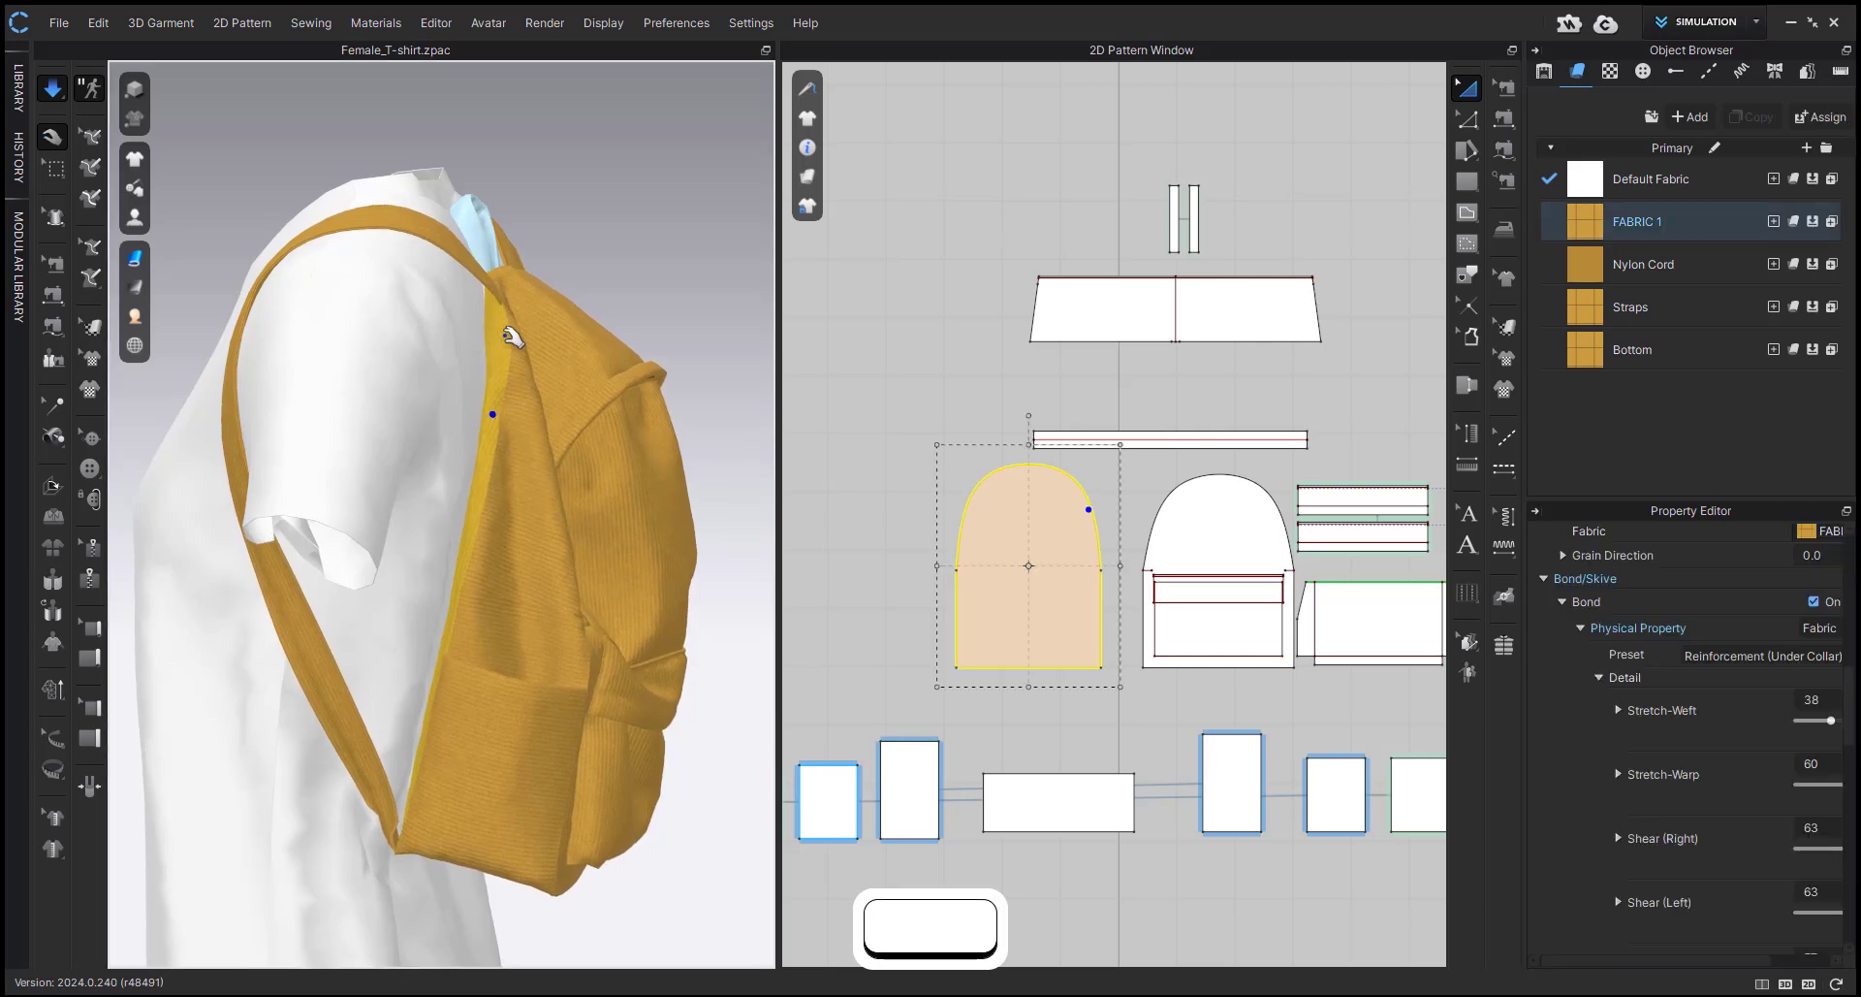
drag(424, 765, 475, 846)
right_drag(624, 823, 314, 809)
drag(441, 839, 409, 960)
drag(368, 513, 361, 545)
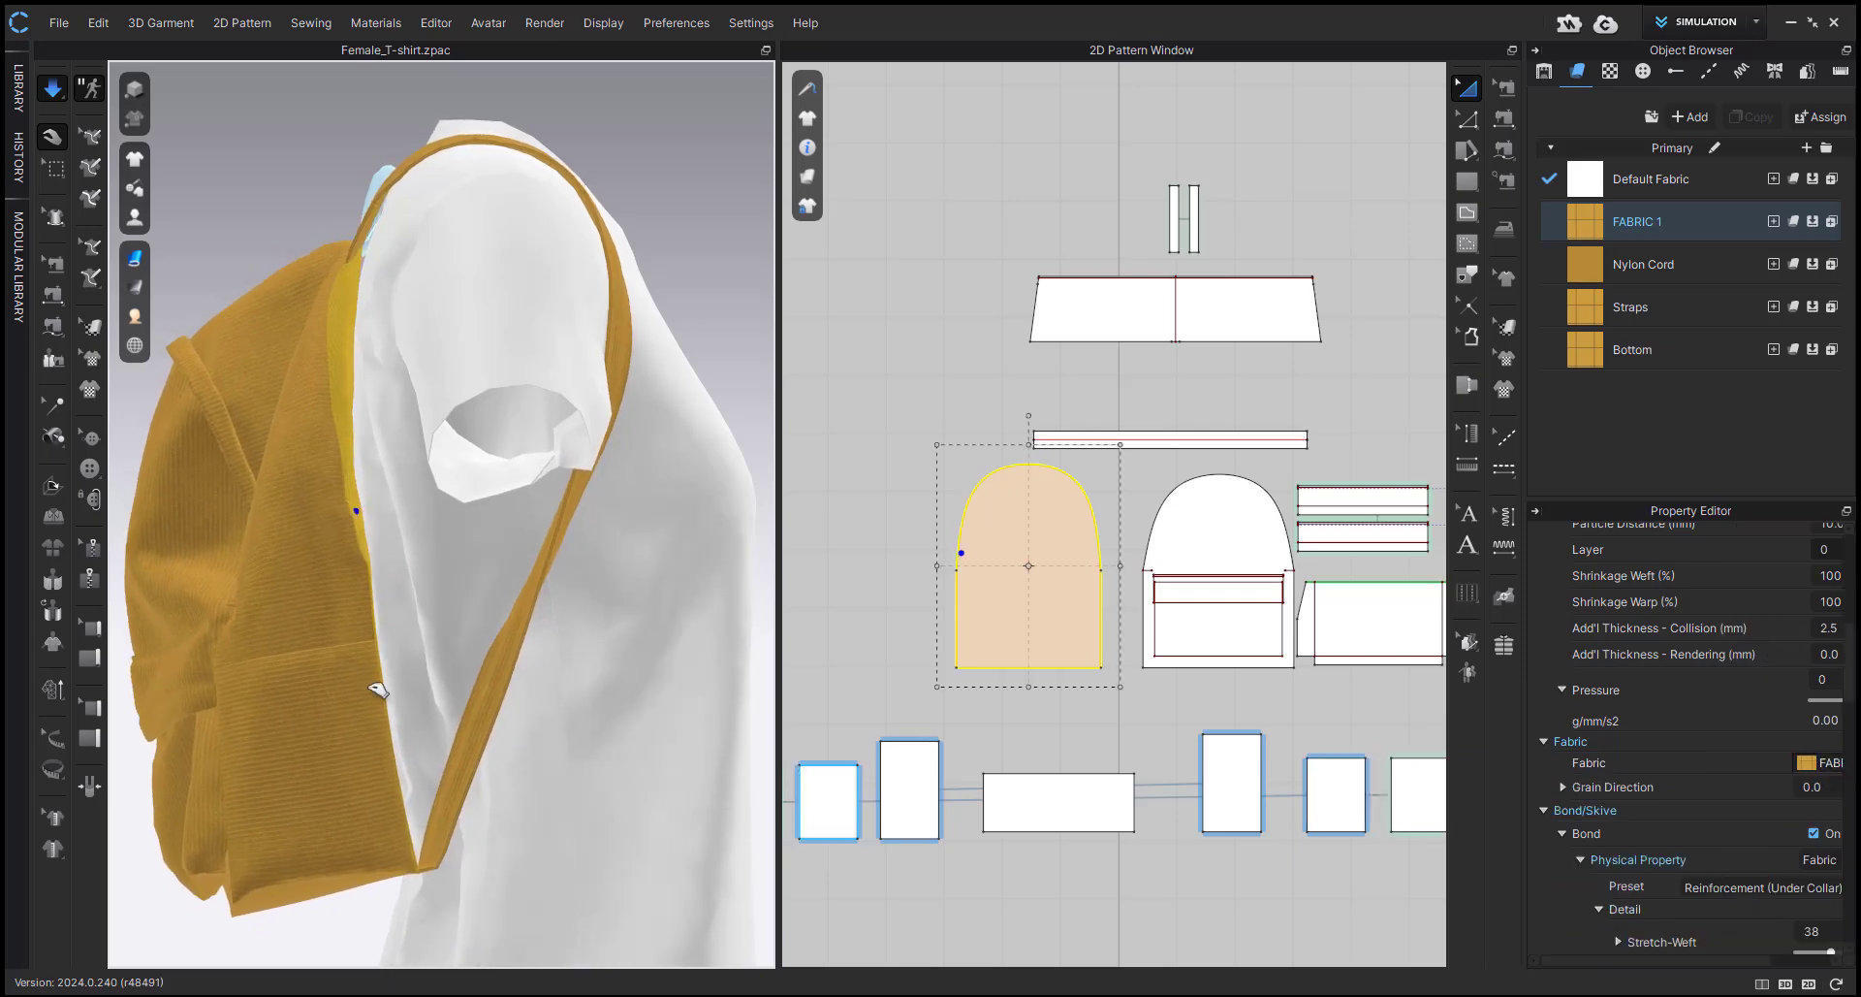
drag(375, 681, 382, 713)
drag(407, 867, 402, 882)
scroll(376, 855, up, 1)
right_drag(384, 856, 615, 831)
click(506, 539)
scroll(506, 539, up, 5)
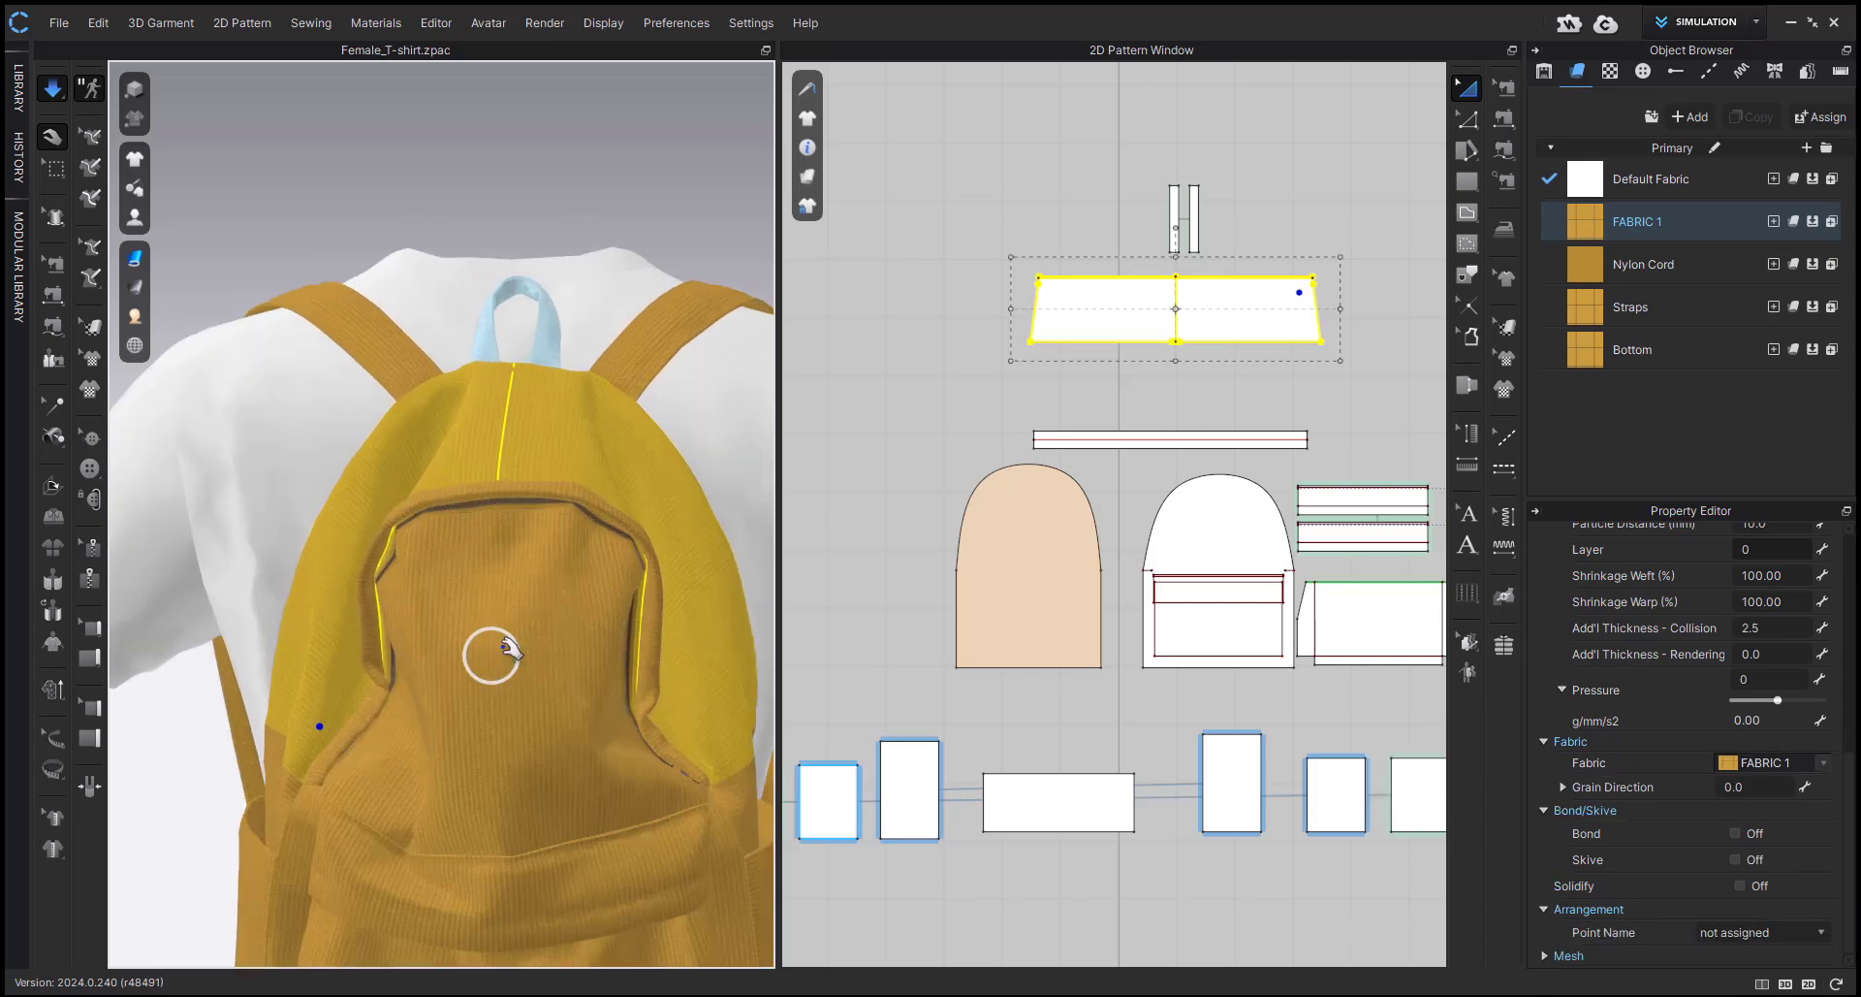
Stop the simulation and set the particle distance of the front panel's zipper to 10 mm.
click(534, 485)
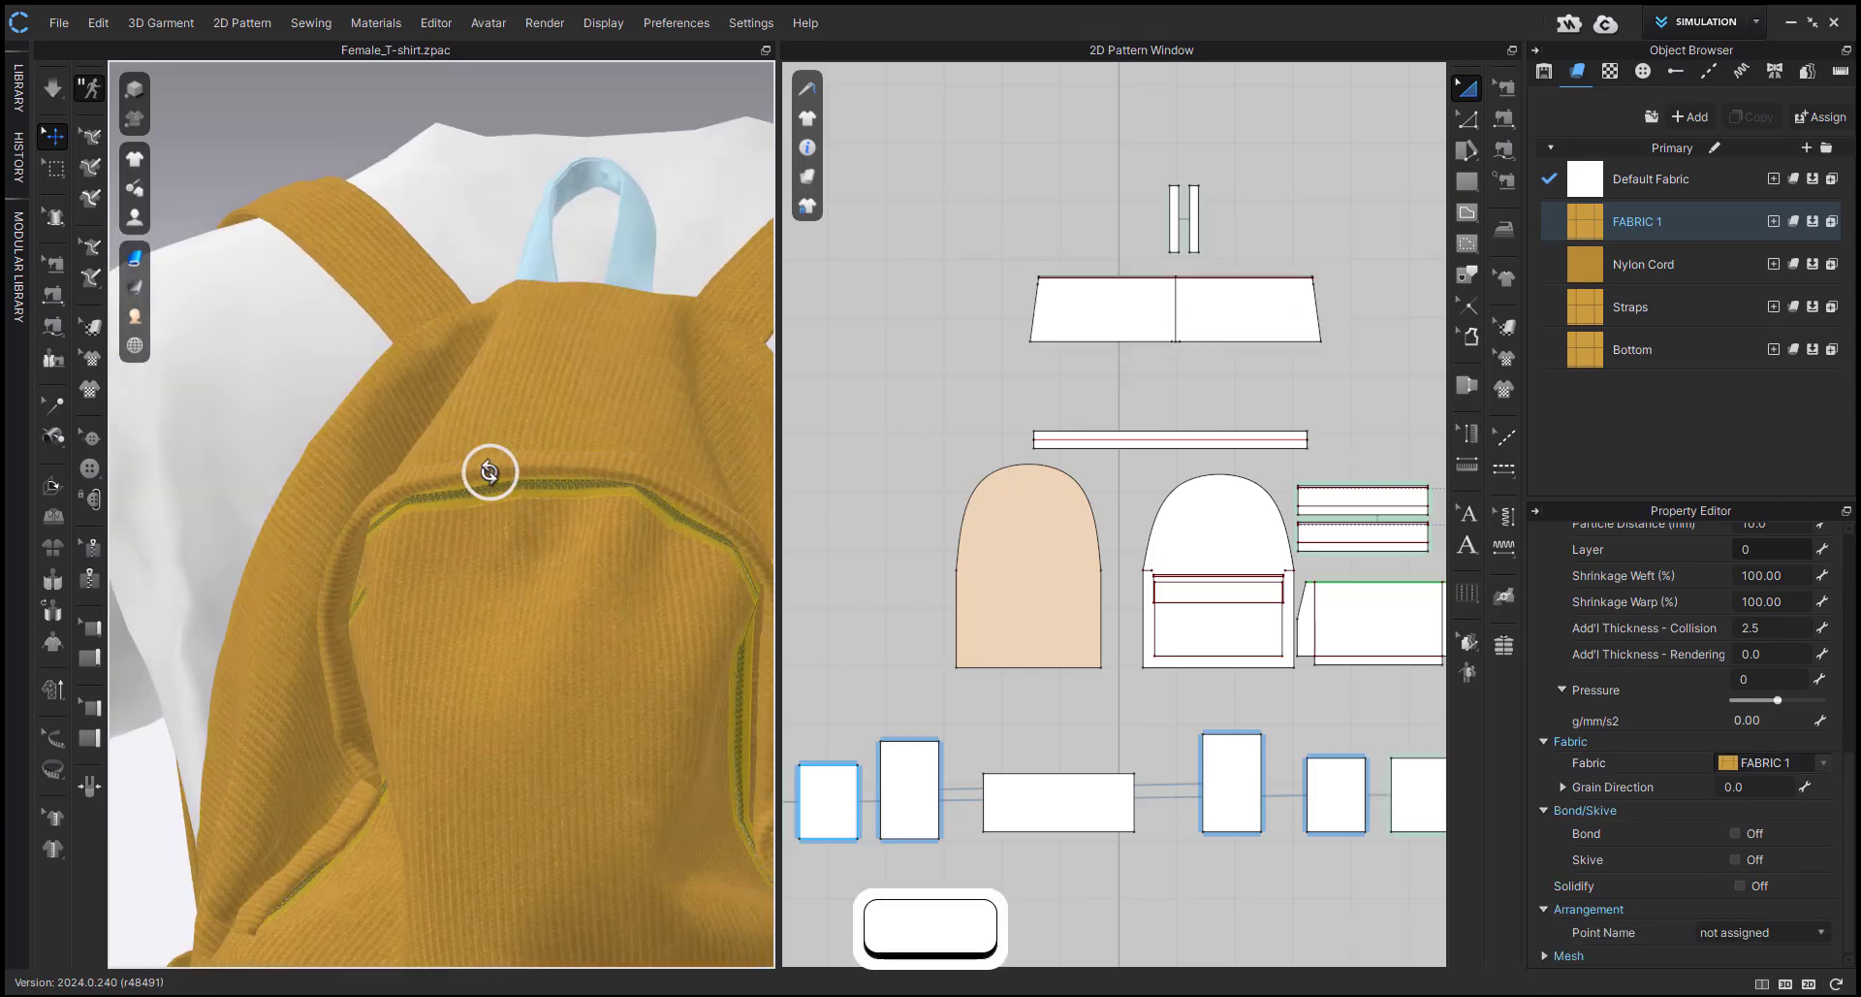
right_drag(491, 473, 572, 464)
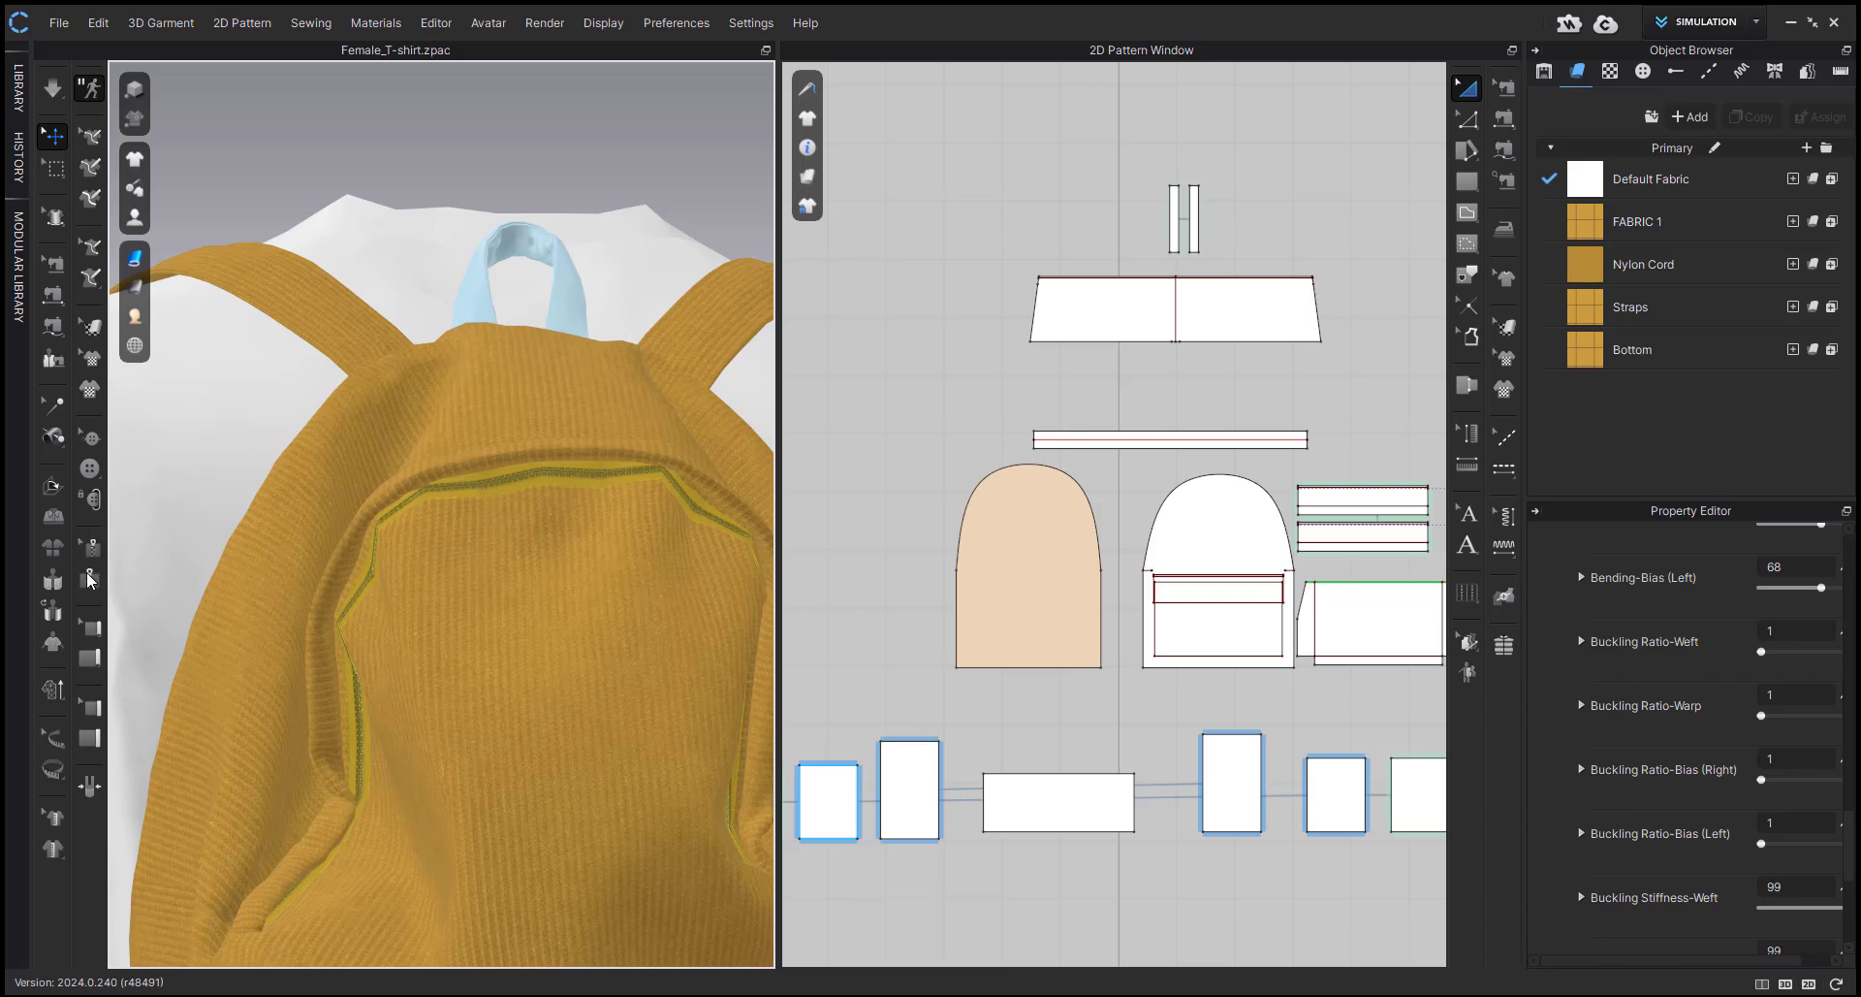
scroll(1122, 519, down, 5)
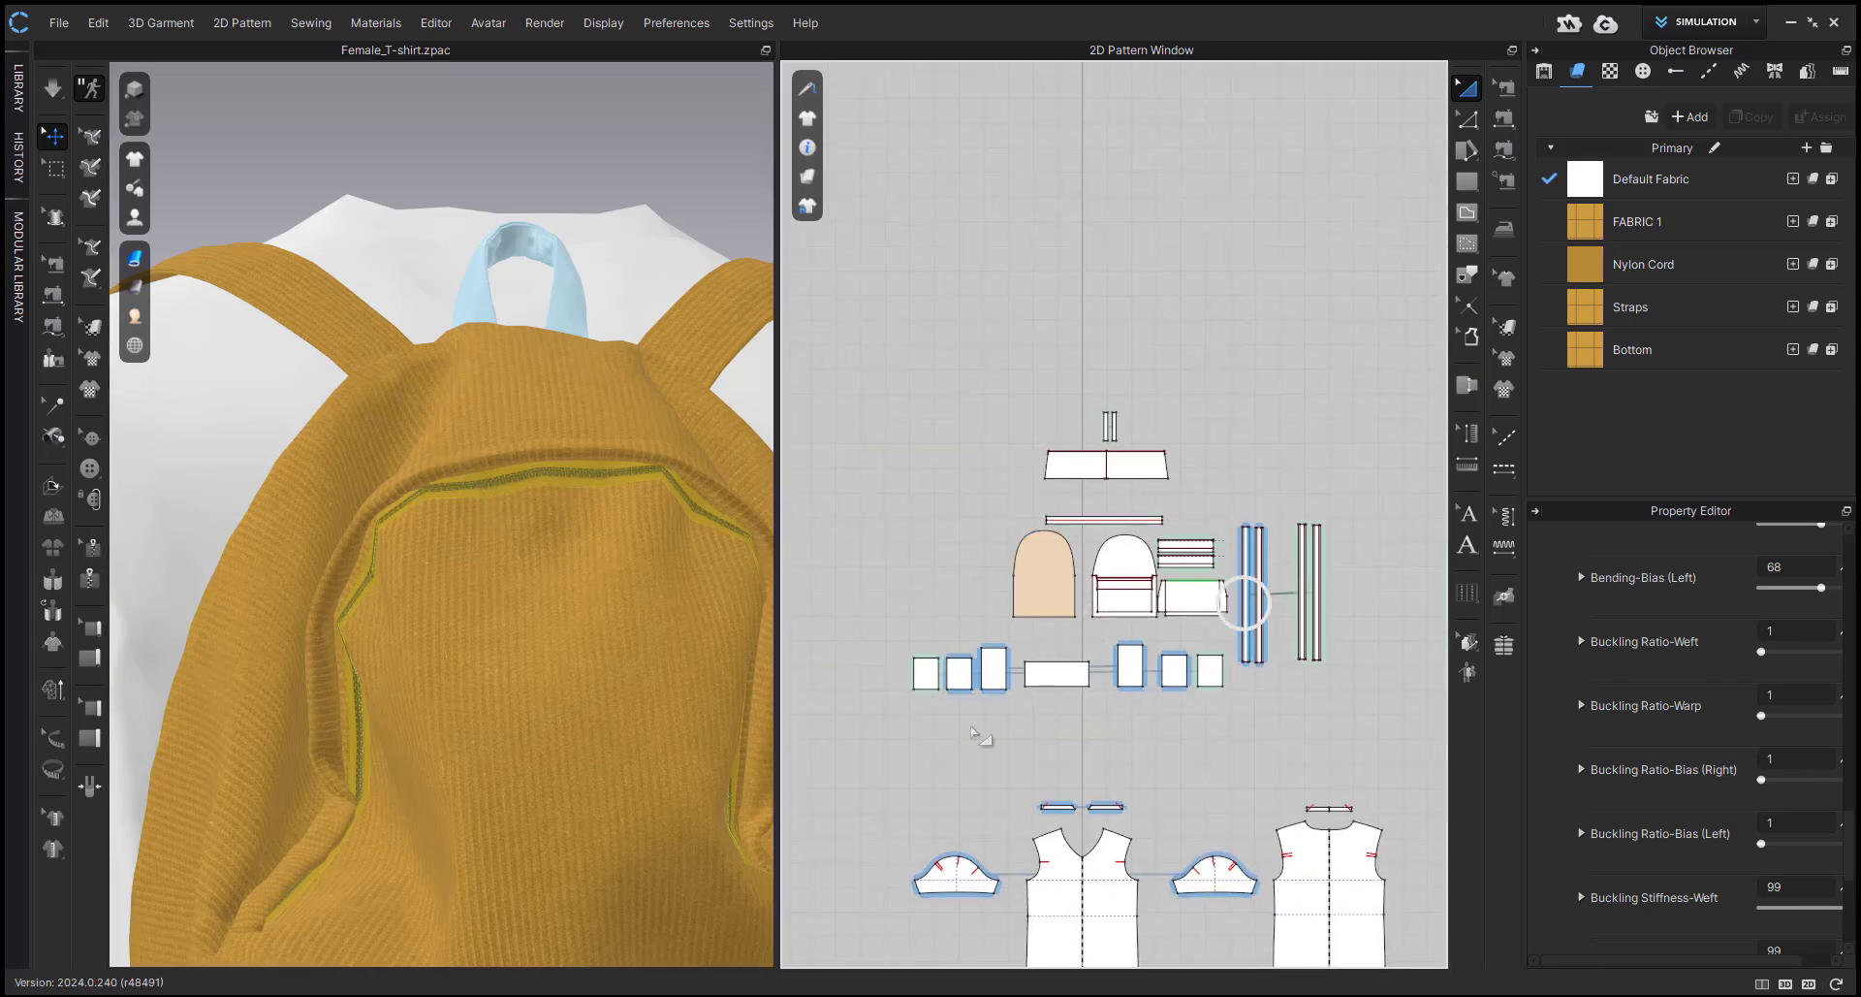
click(655, 468)
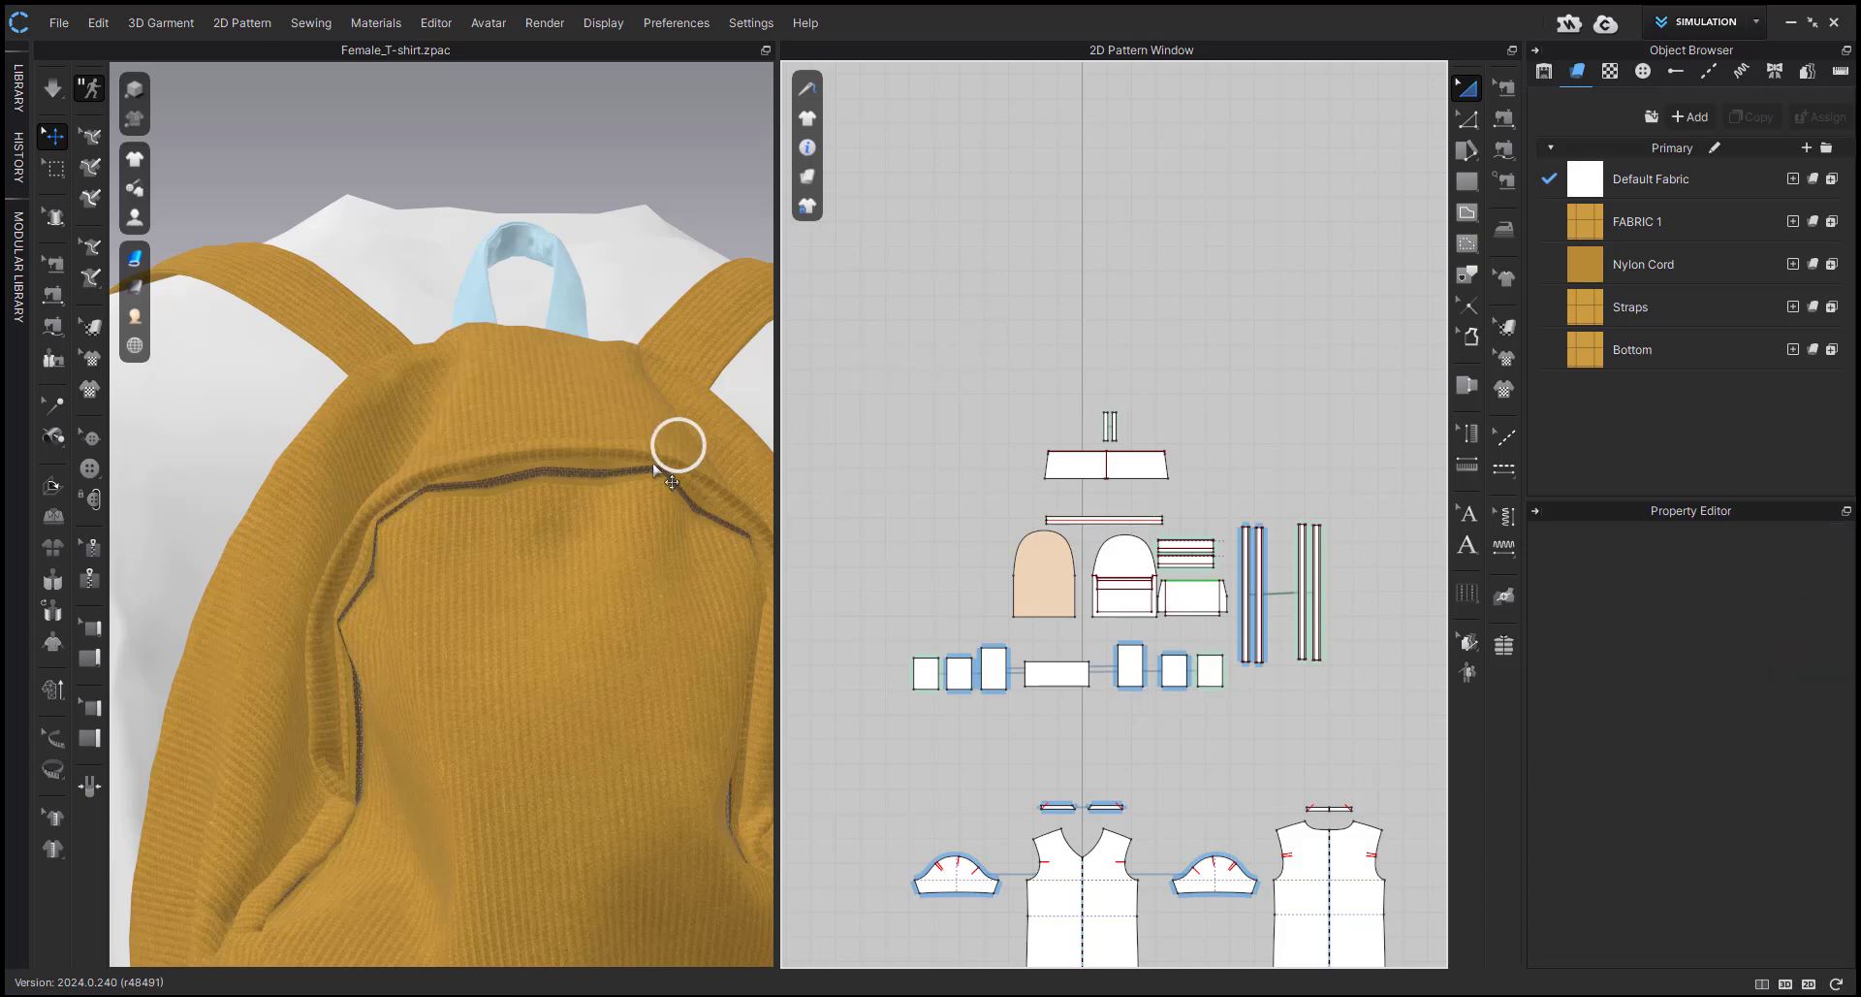
click(591, 480)
scroll(1695, 673, up, 10)
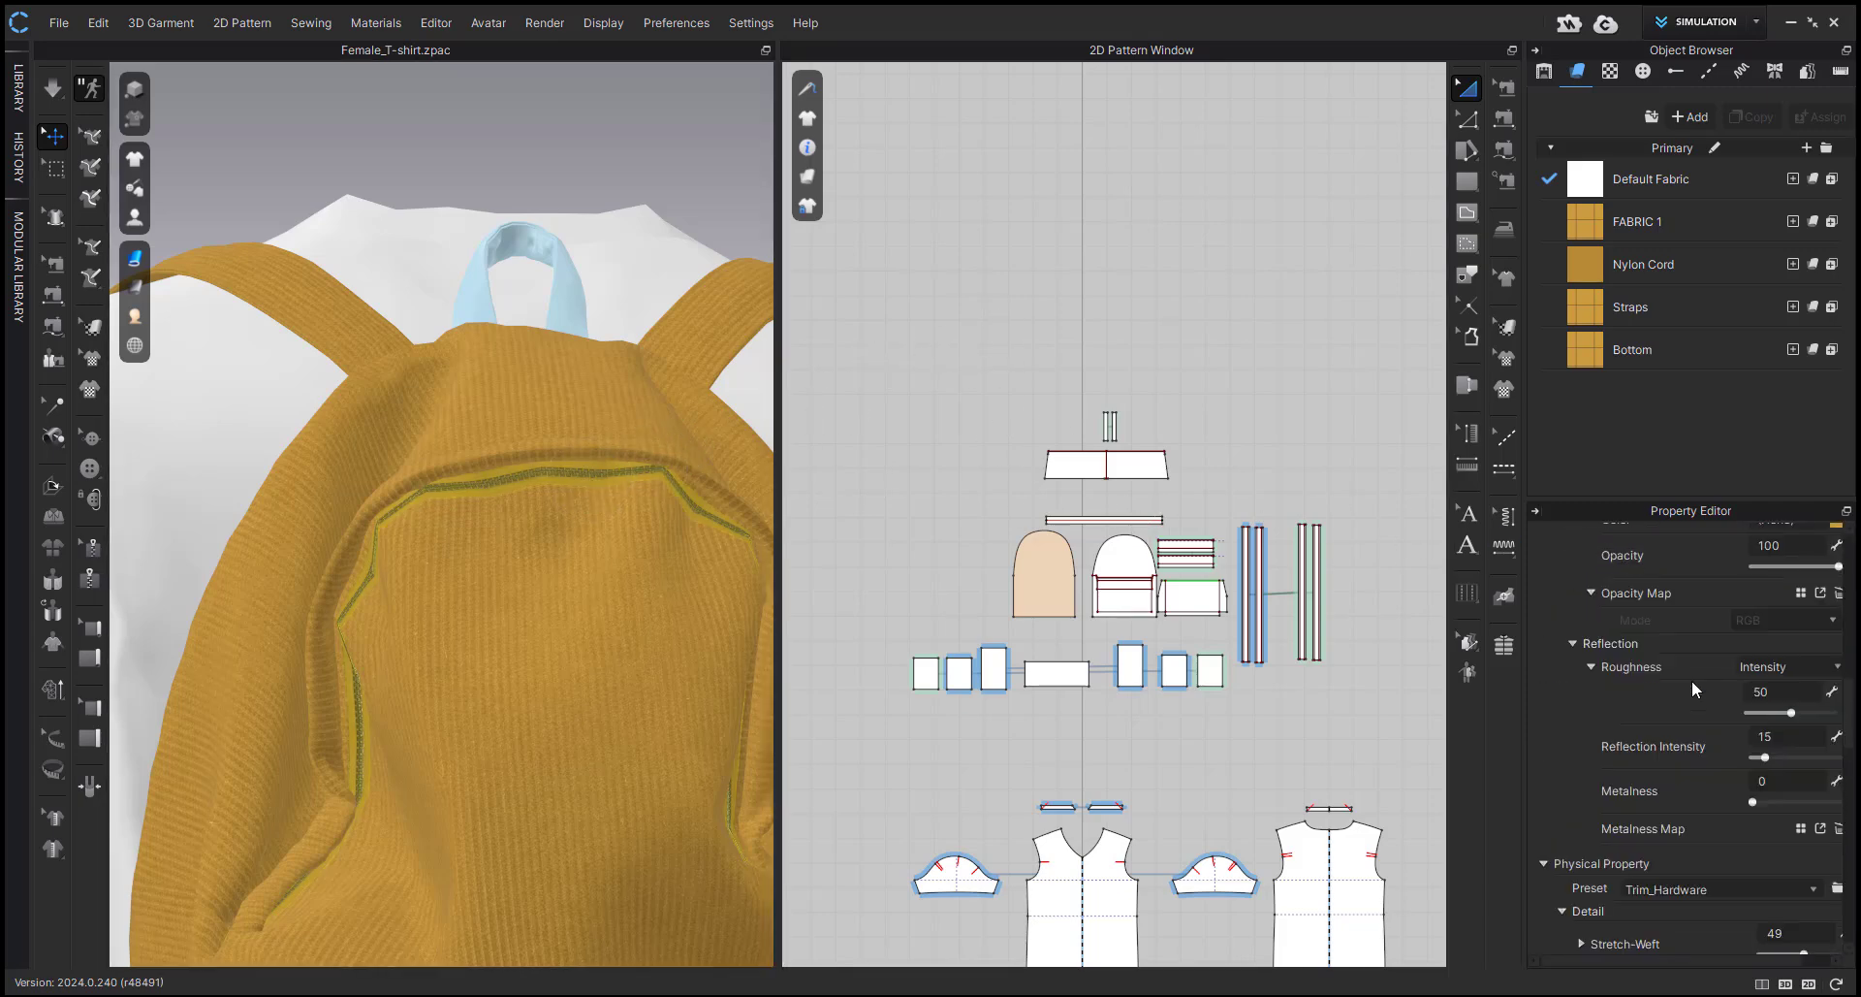
scroll(1691, 679, up, 6)
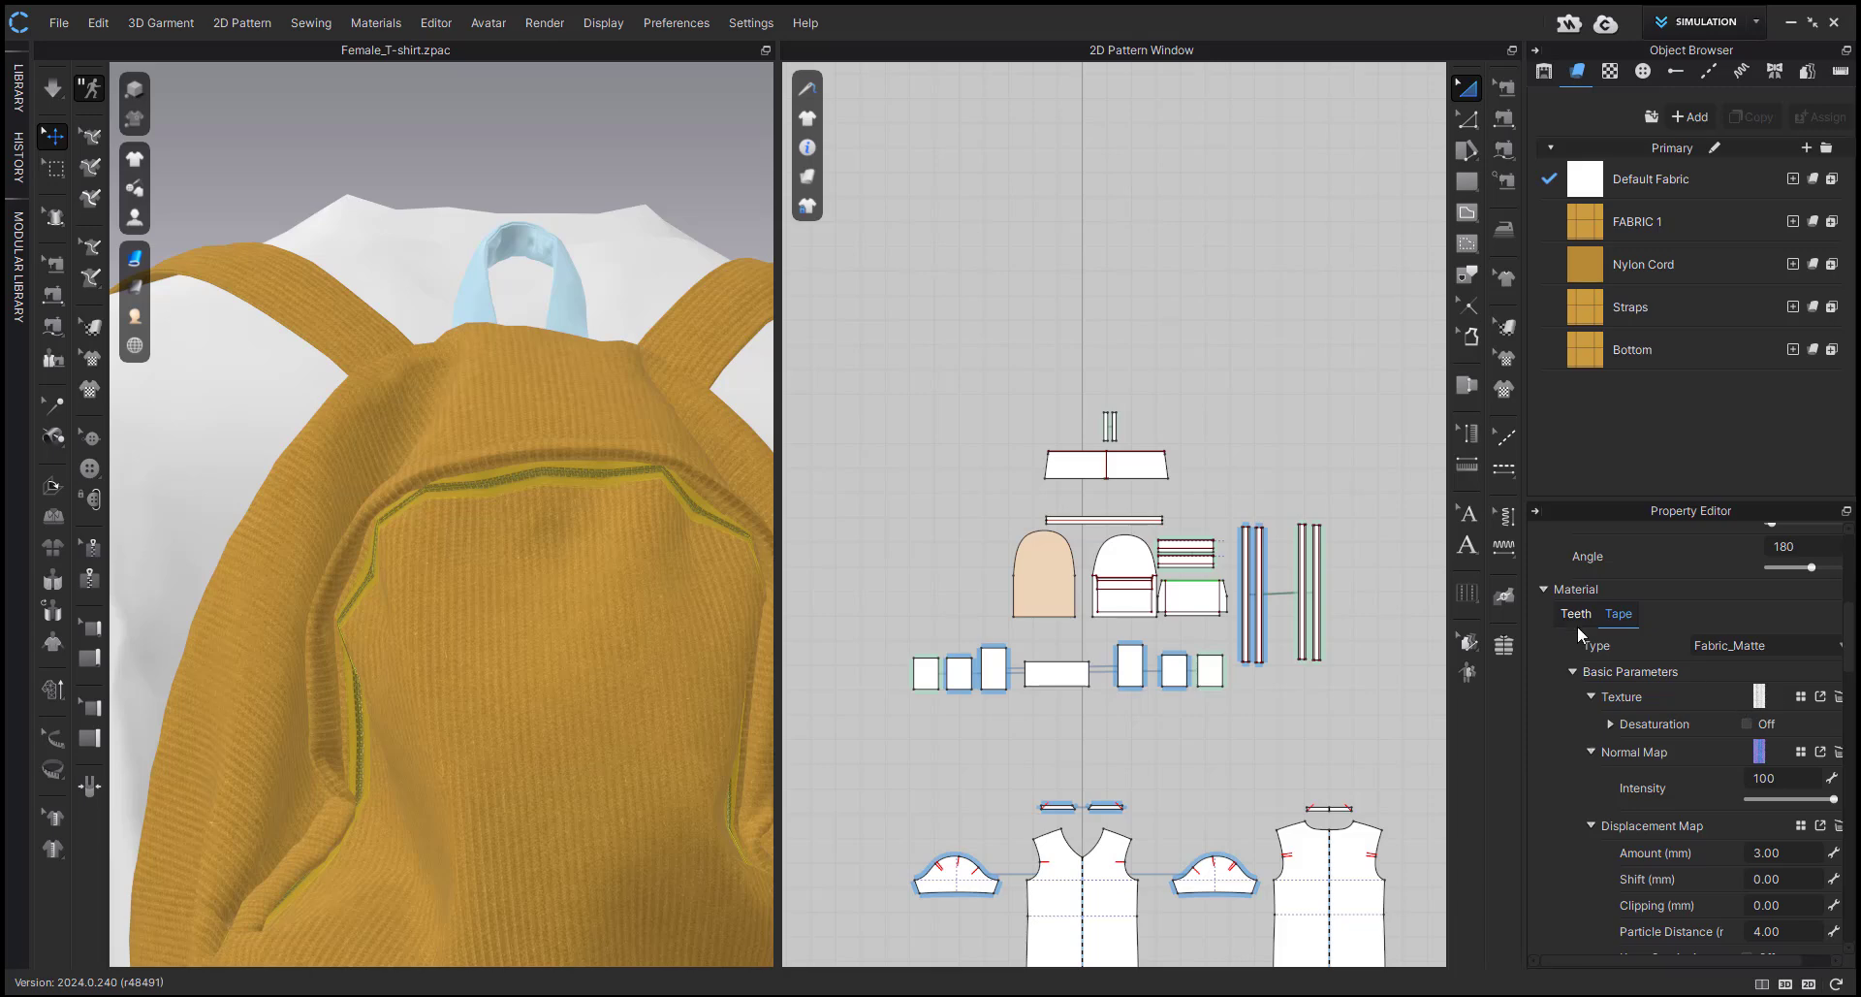
scroll(1586, 635, up, 6)
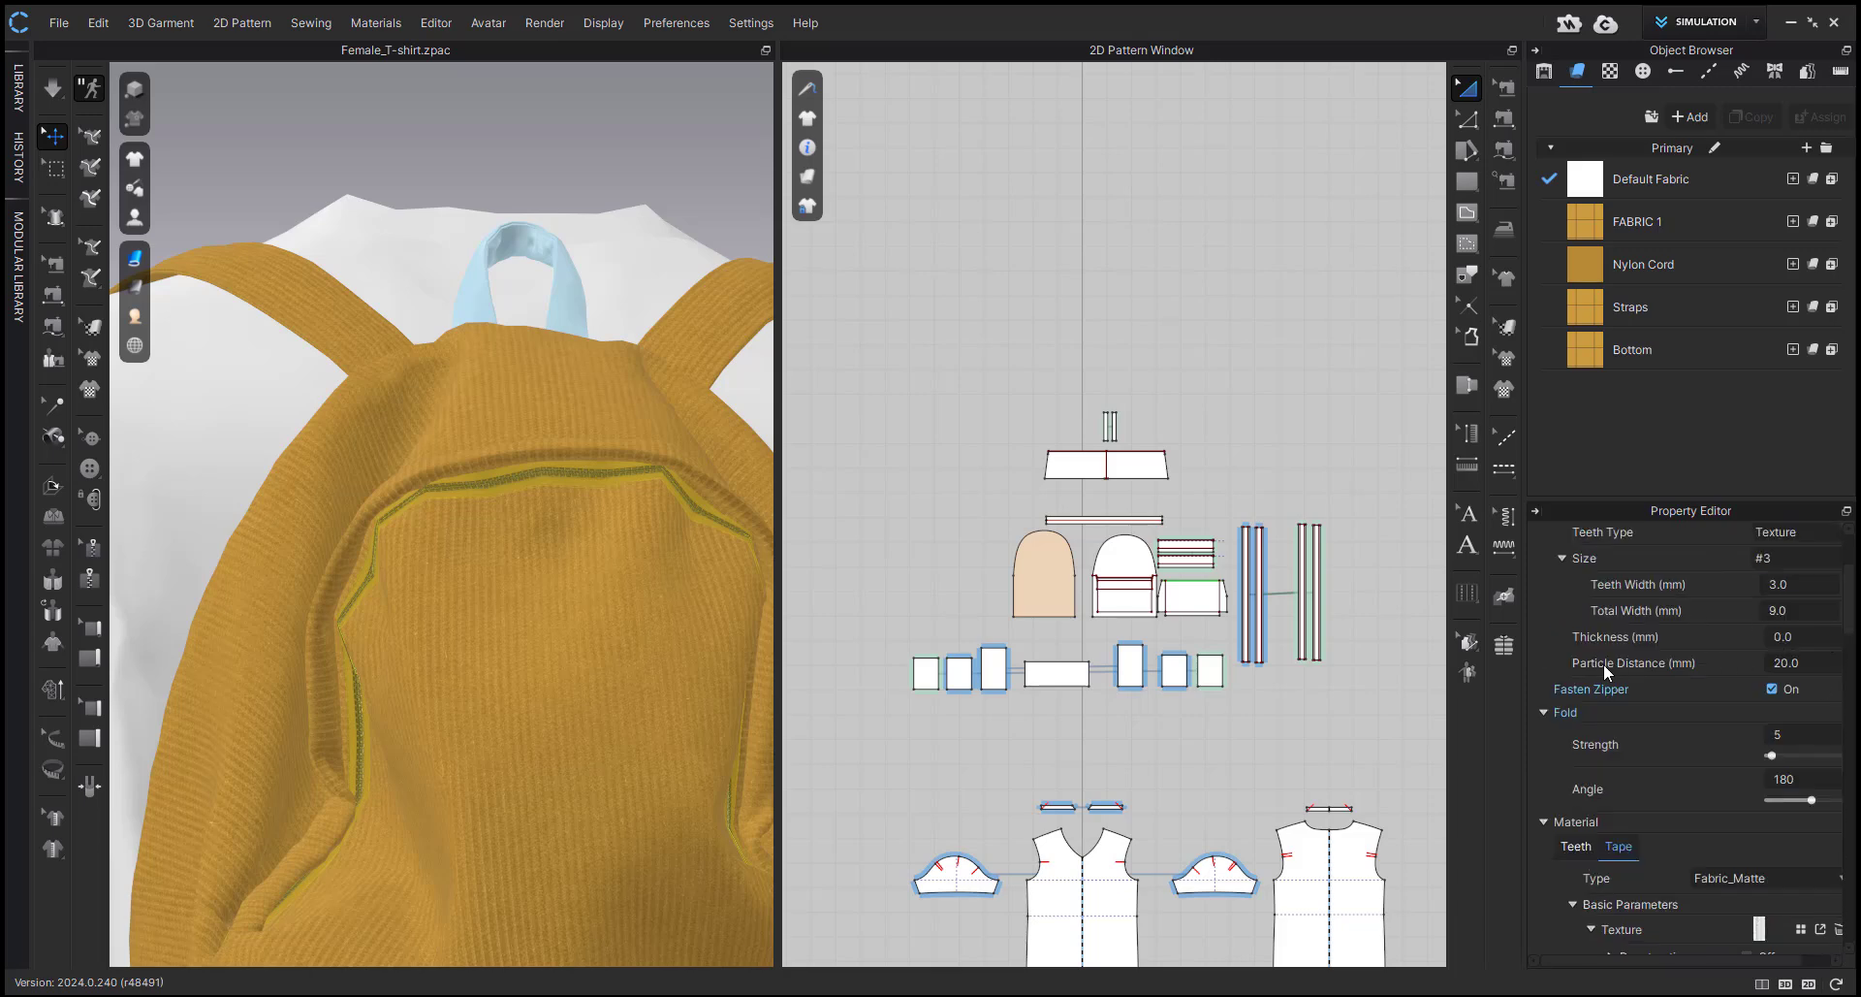
click(1816, 662)
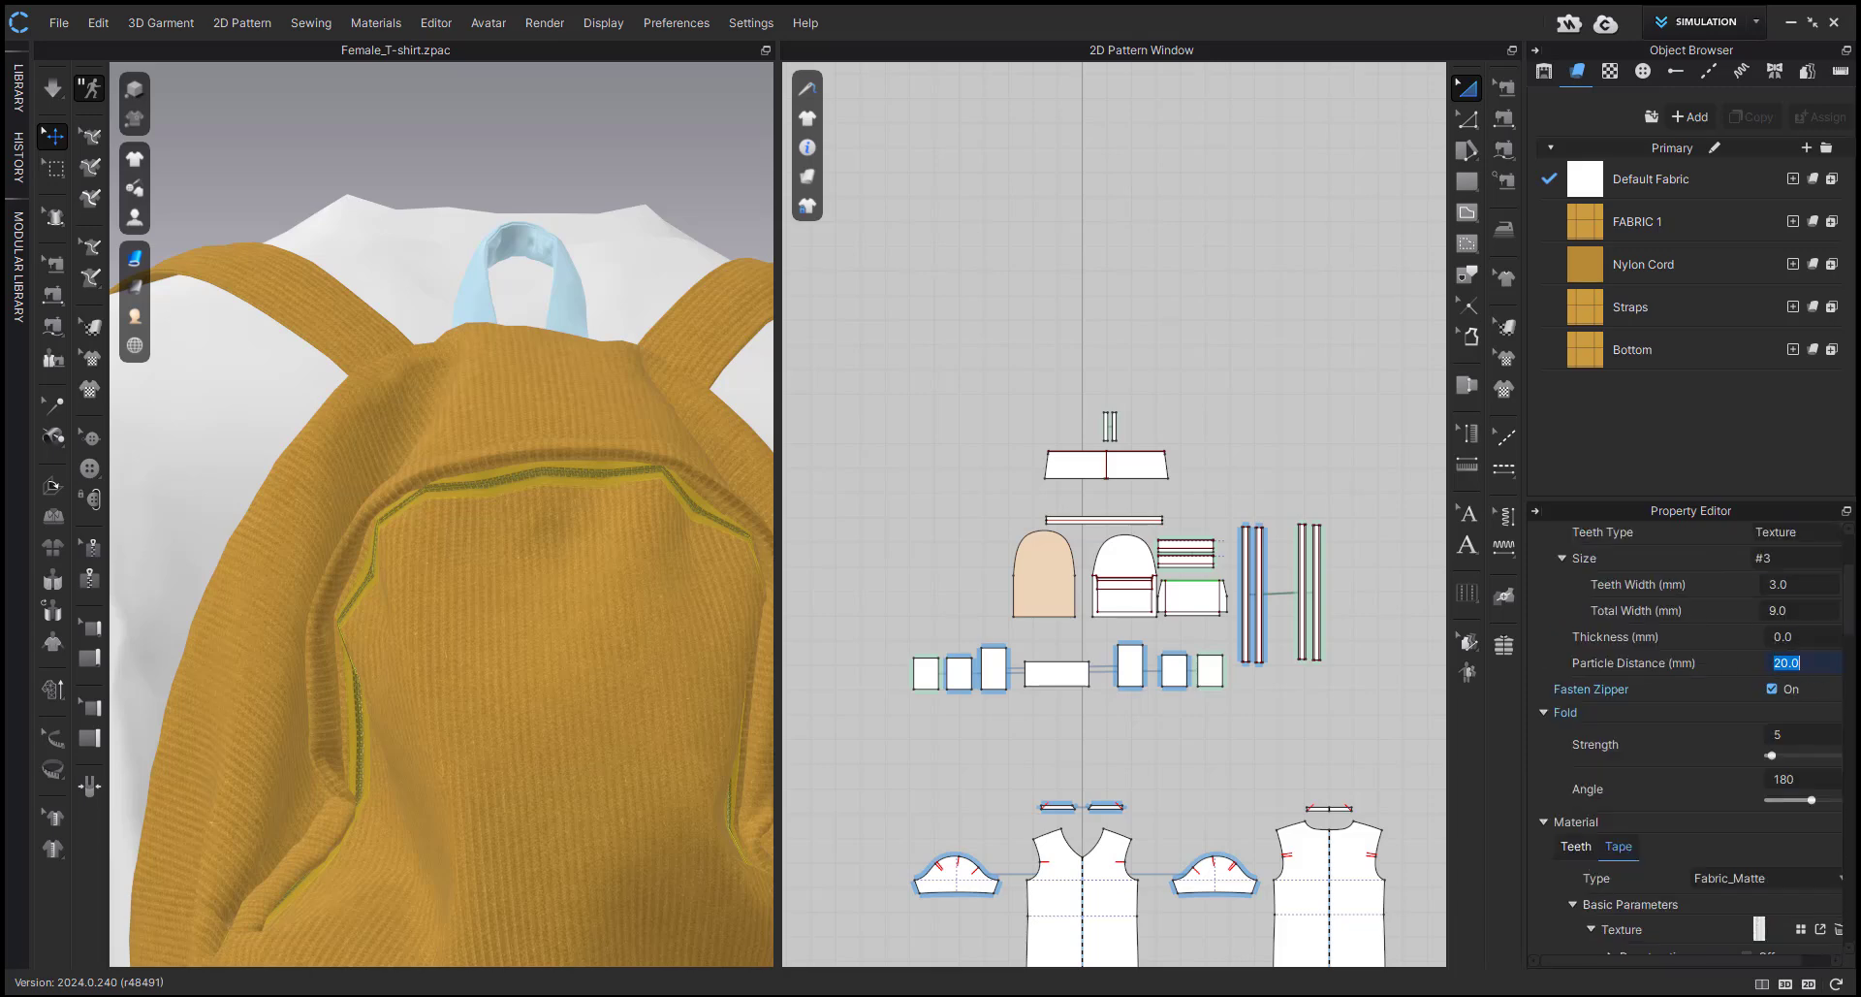
text(10)
key(Return)
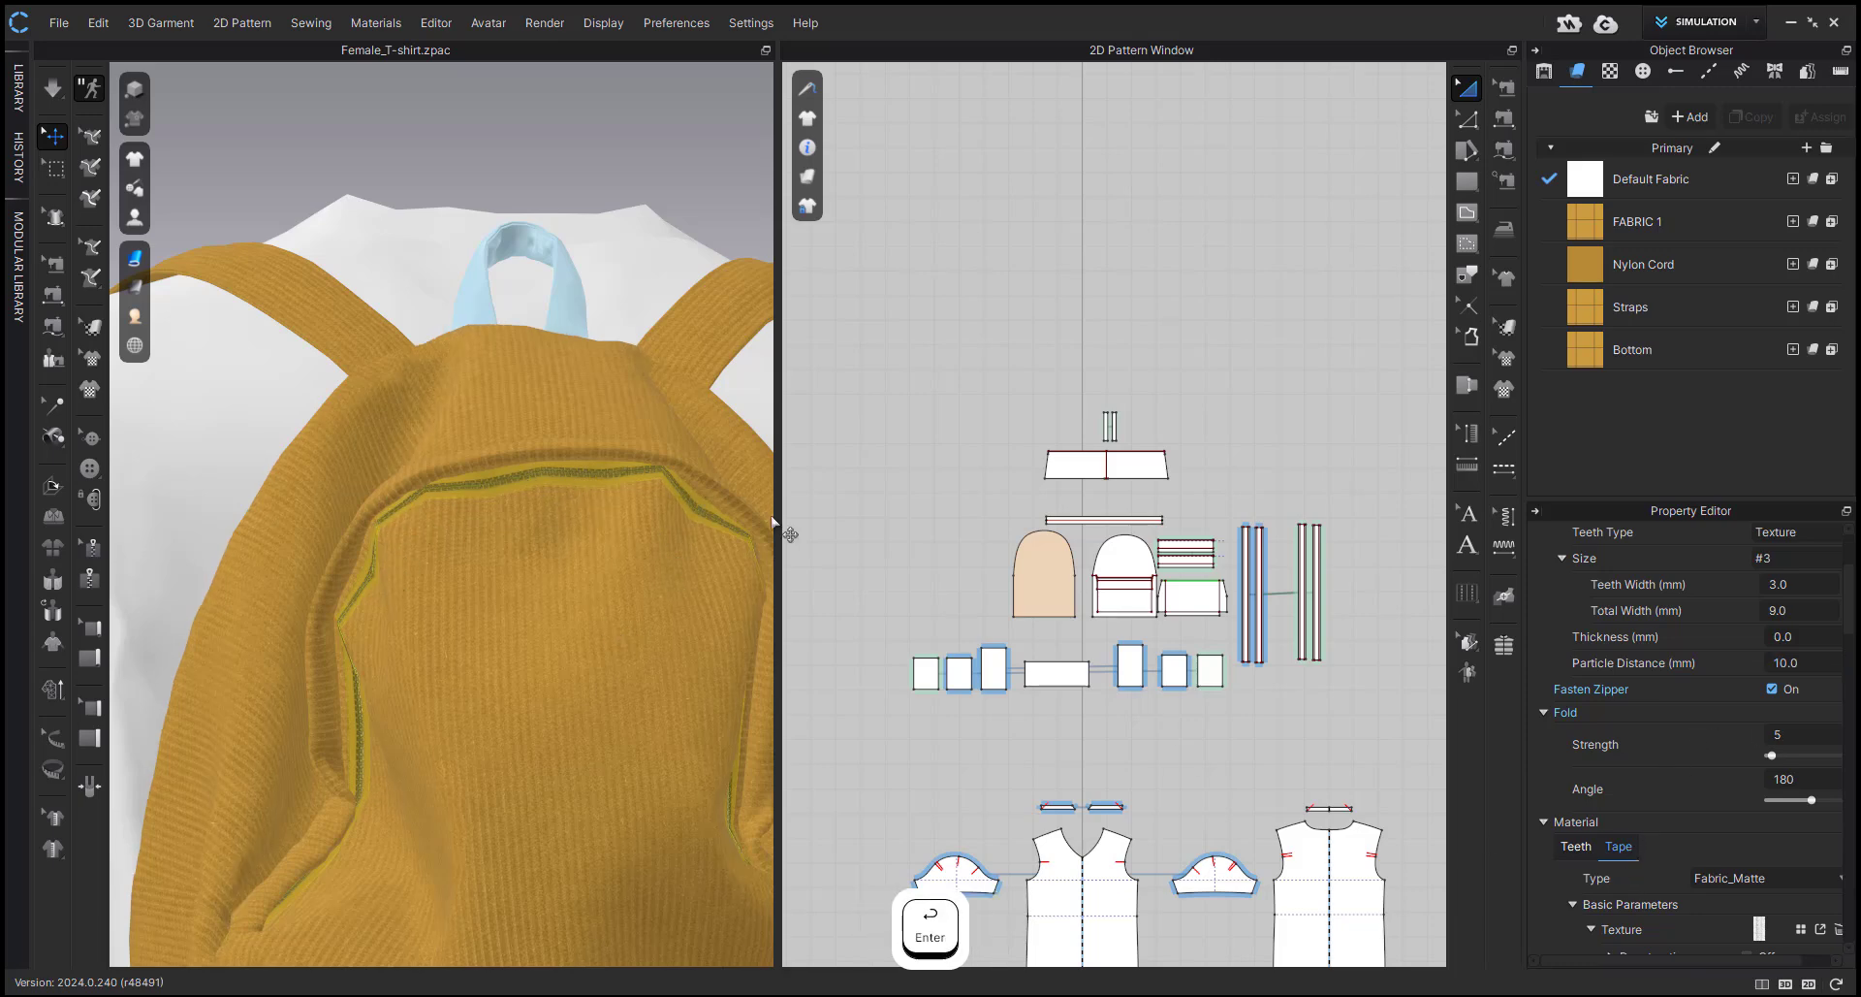
Set the zipper tape's Stretch-Weft, Stretch-Warp, Shear (Right) and Shear (Left) to 80.
scroll(1671, 776, down, 3)
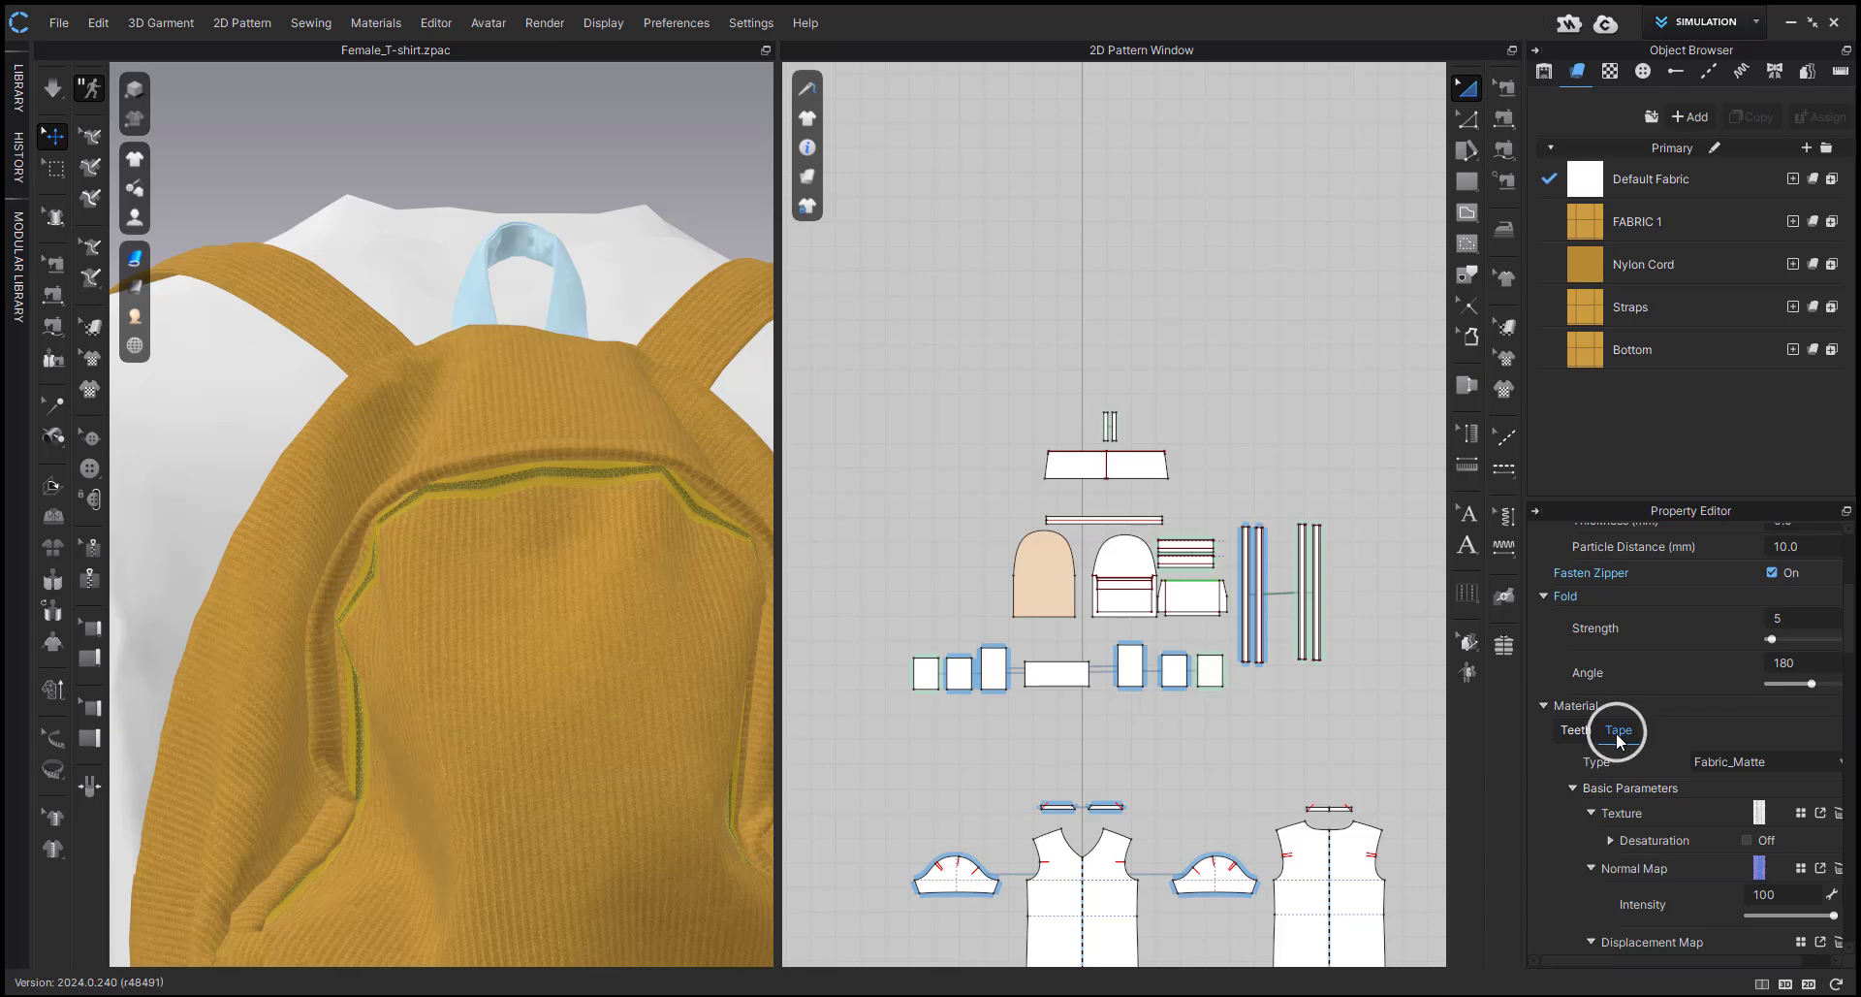
scroll(1617, 815, down, 15)
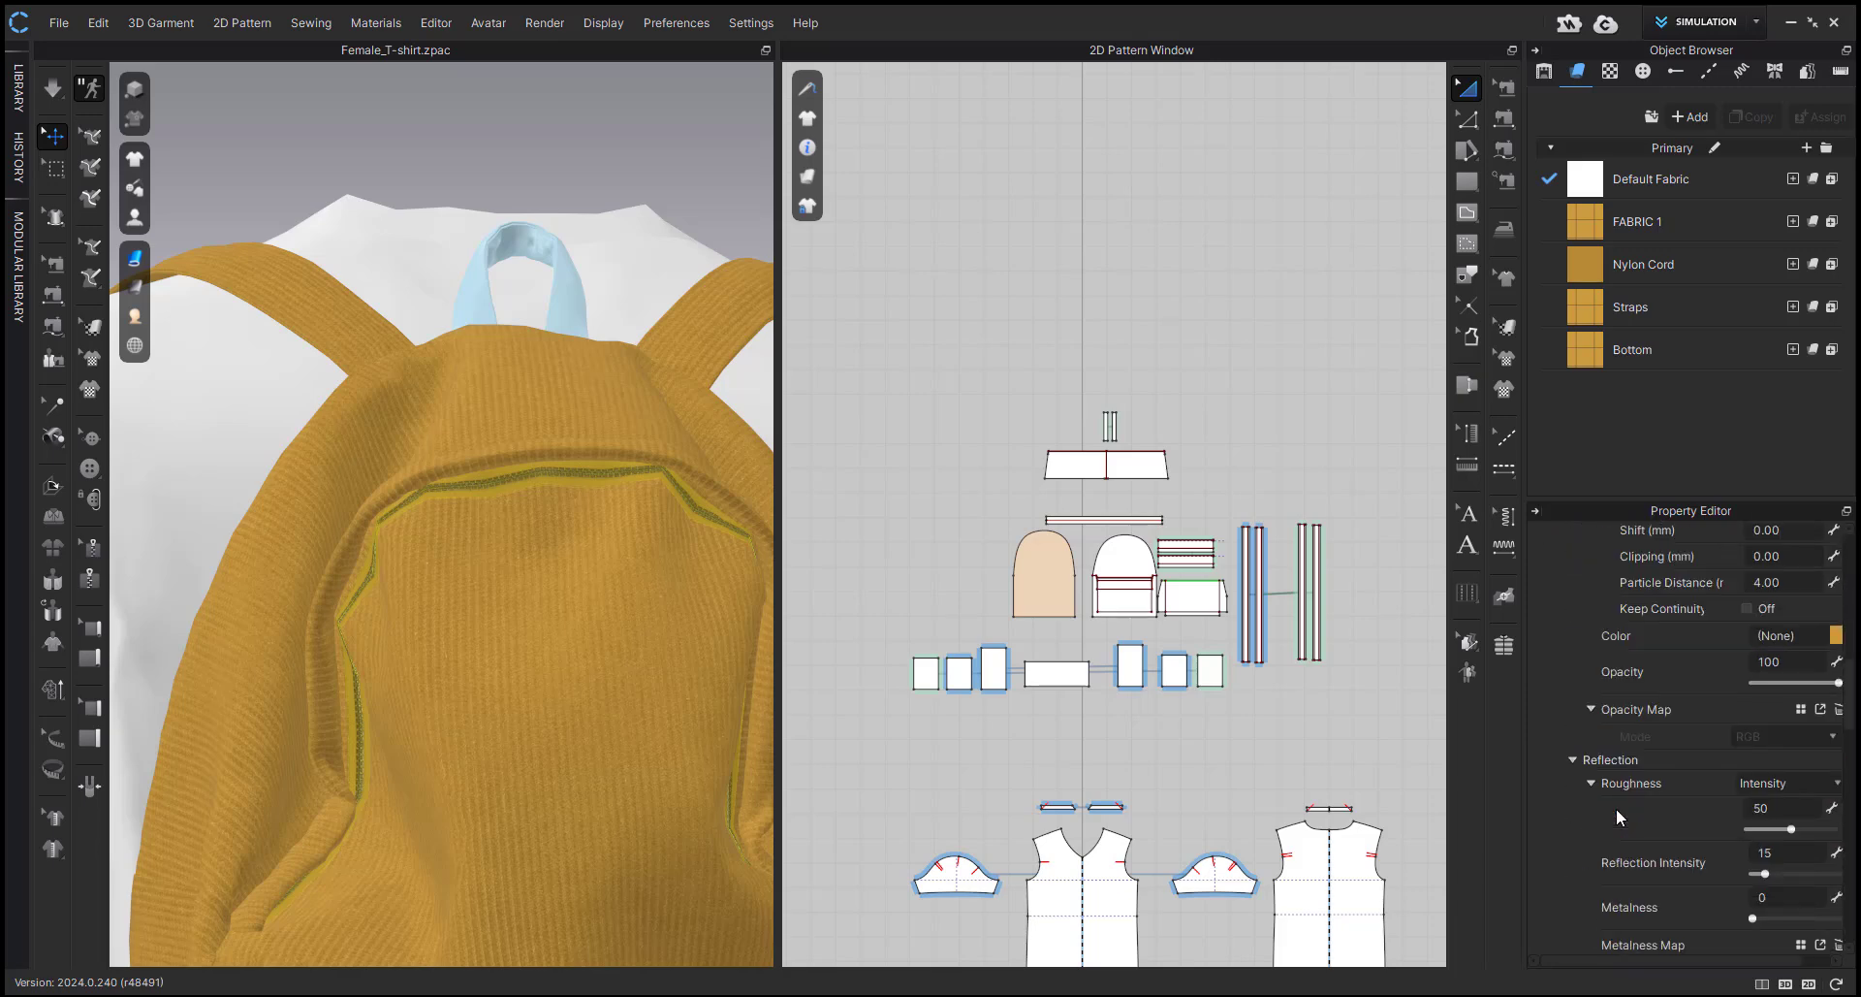
scroll(1639, 780, down, 3)
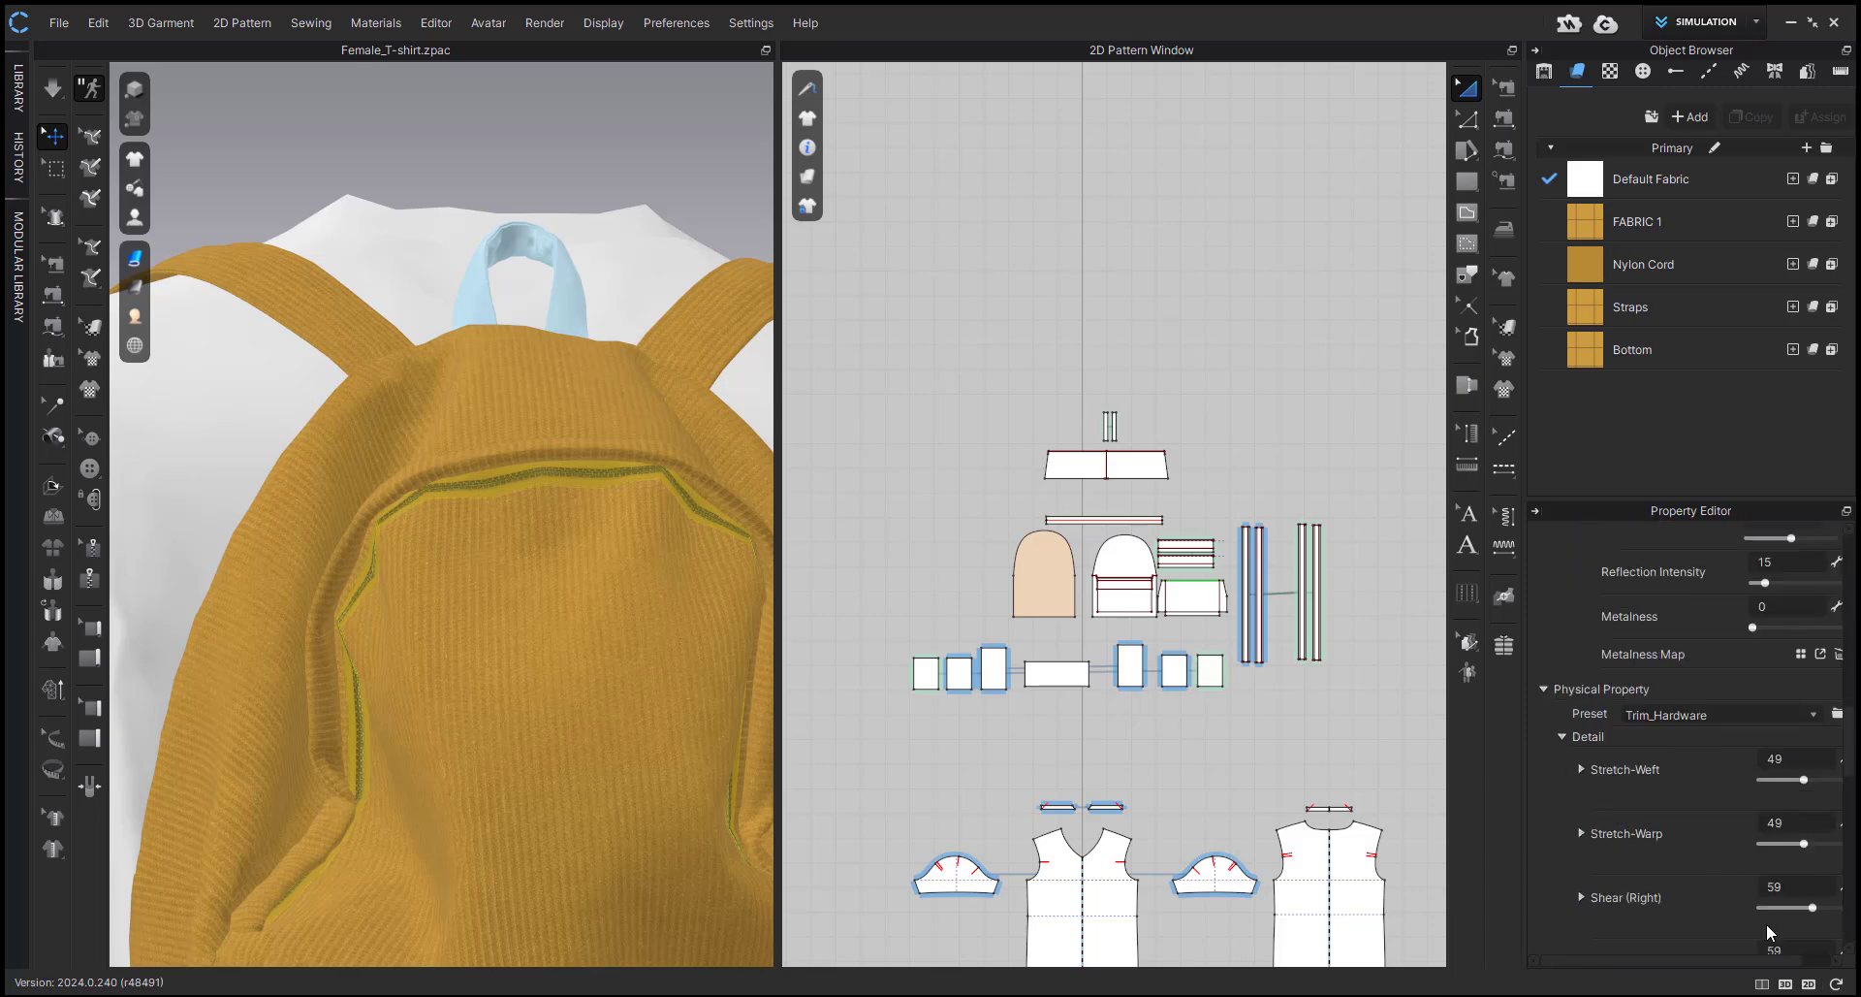
scroll(1766, 932, down, 2)
text(80)
click(1793, 765)
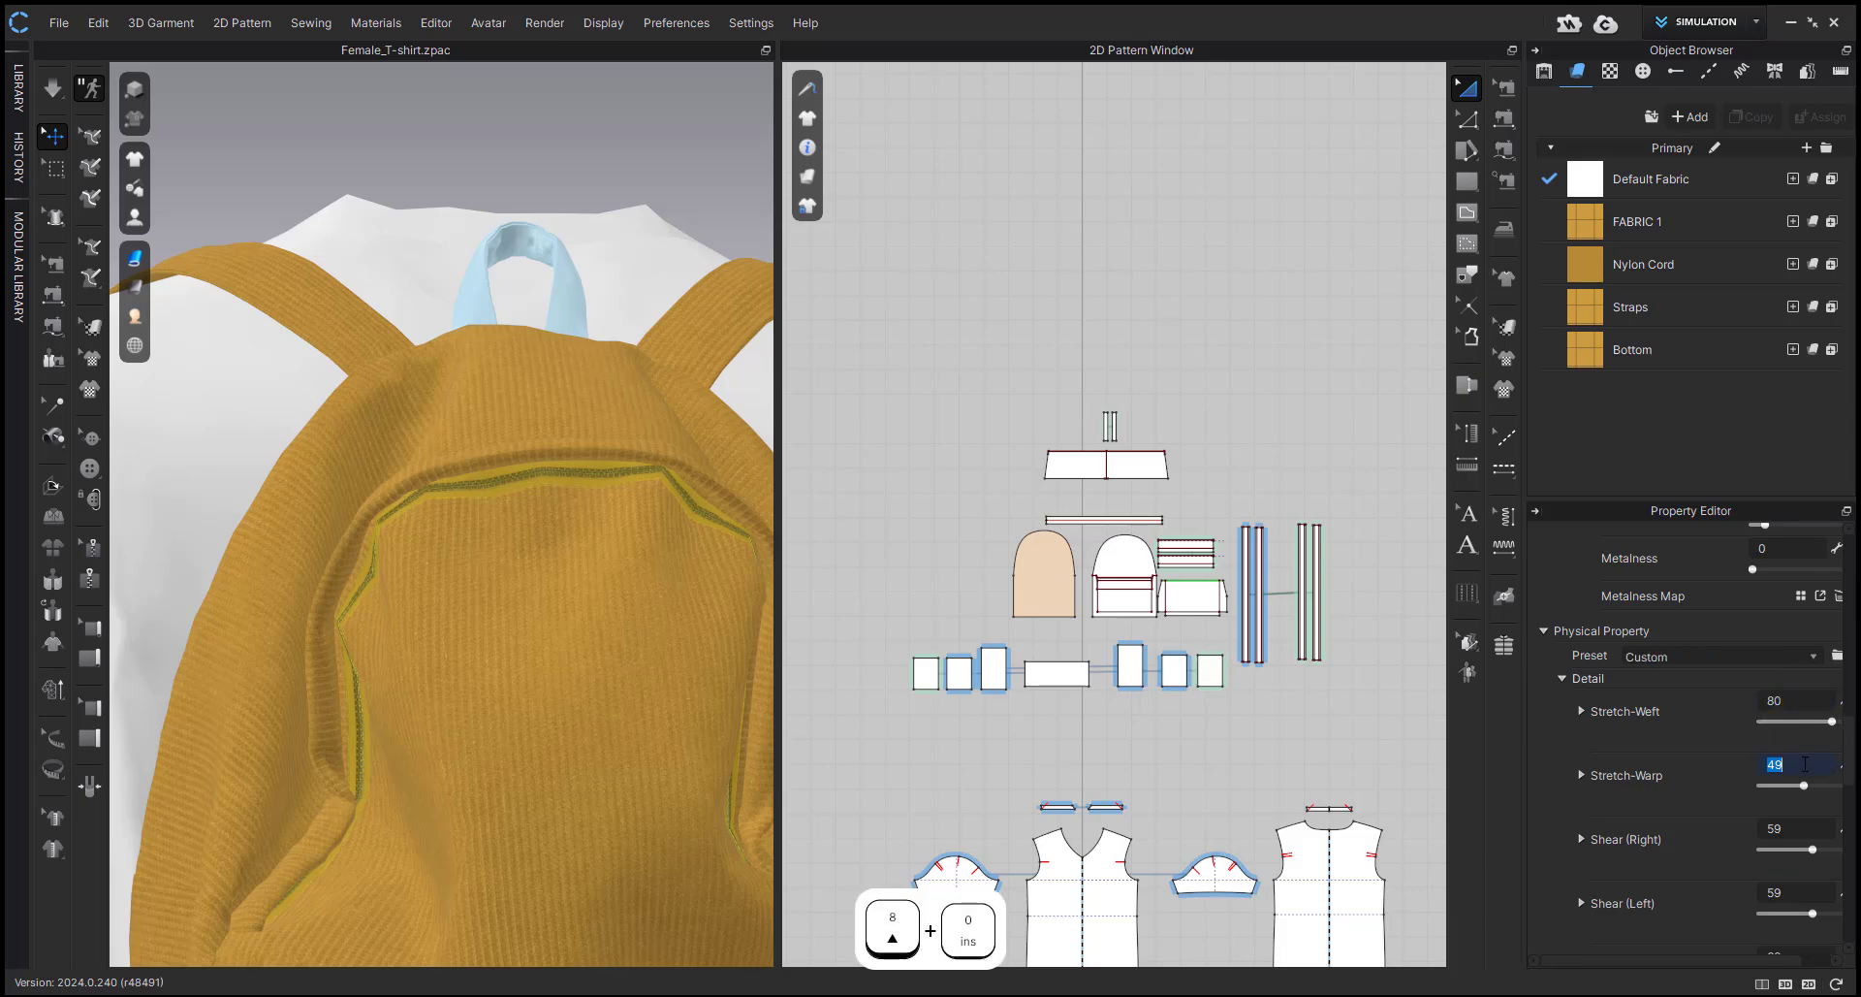
text(80)
click(1794, 829)
text(80)
click(1777, 893)
text(80)
key(Return)
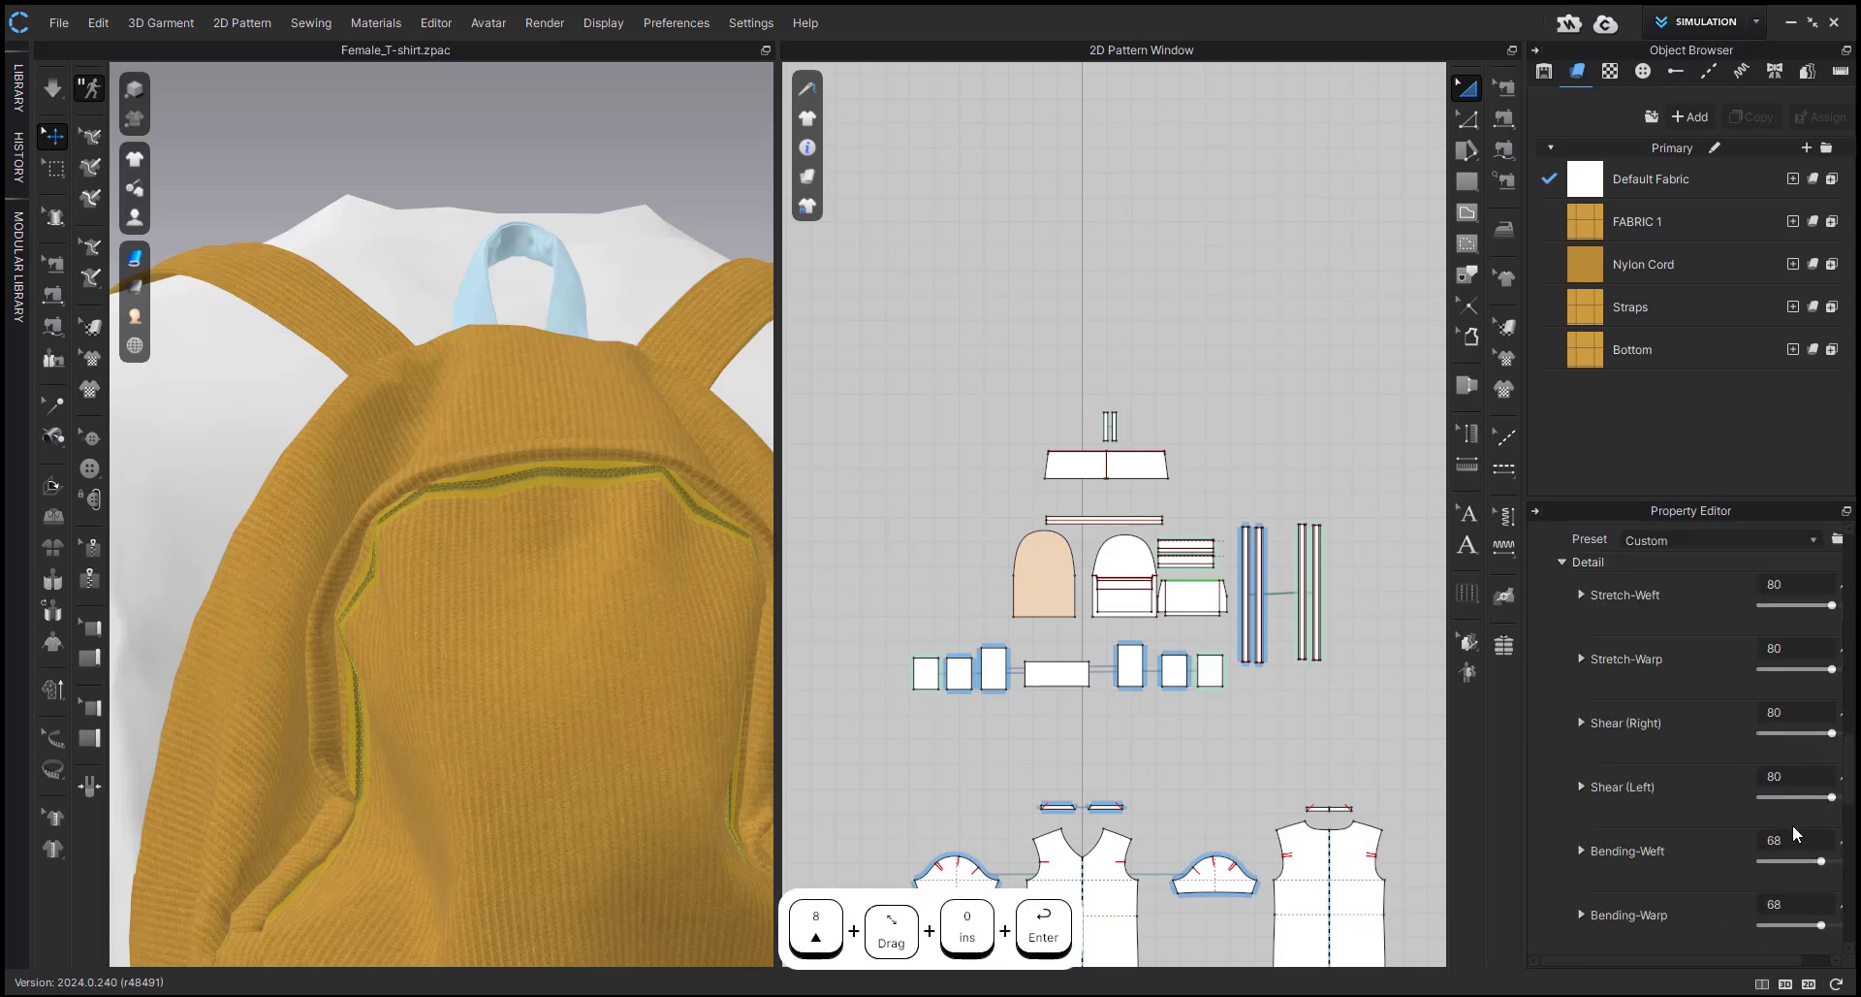
Set the zipper tape's Bending-Weft, Bending-Warp and both Bending-Bias values to 80, and restart the simulation.
click(1805, 850)
text(80)
click(1786, 909)
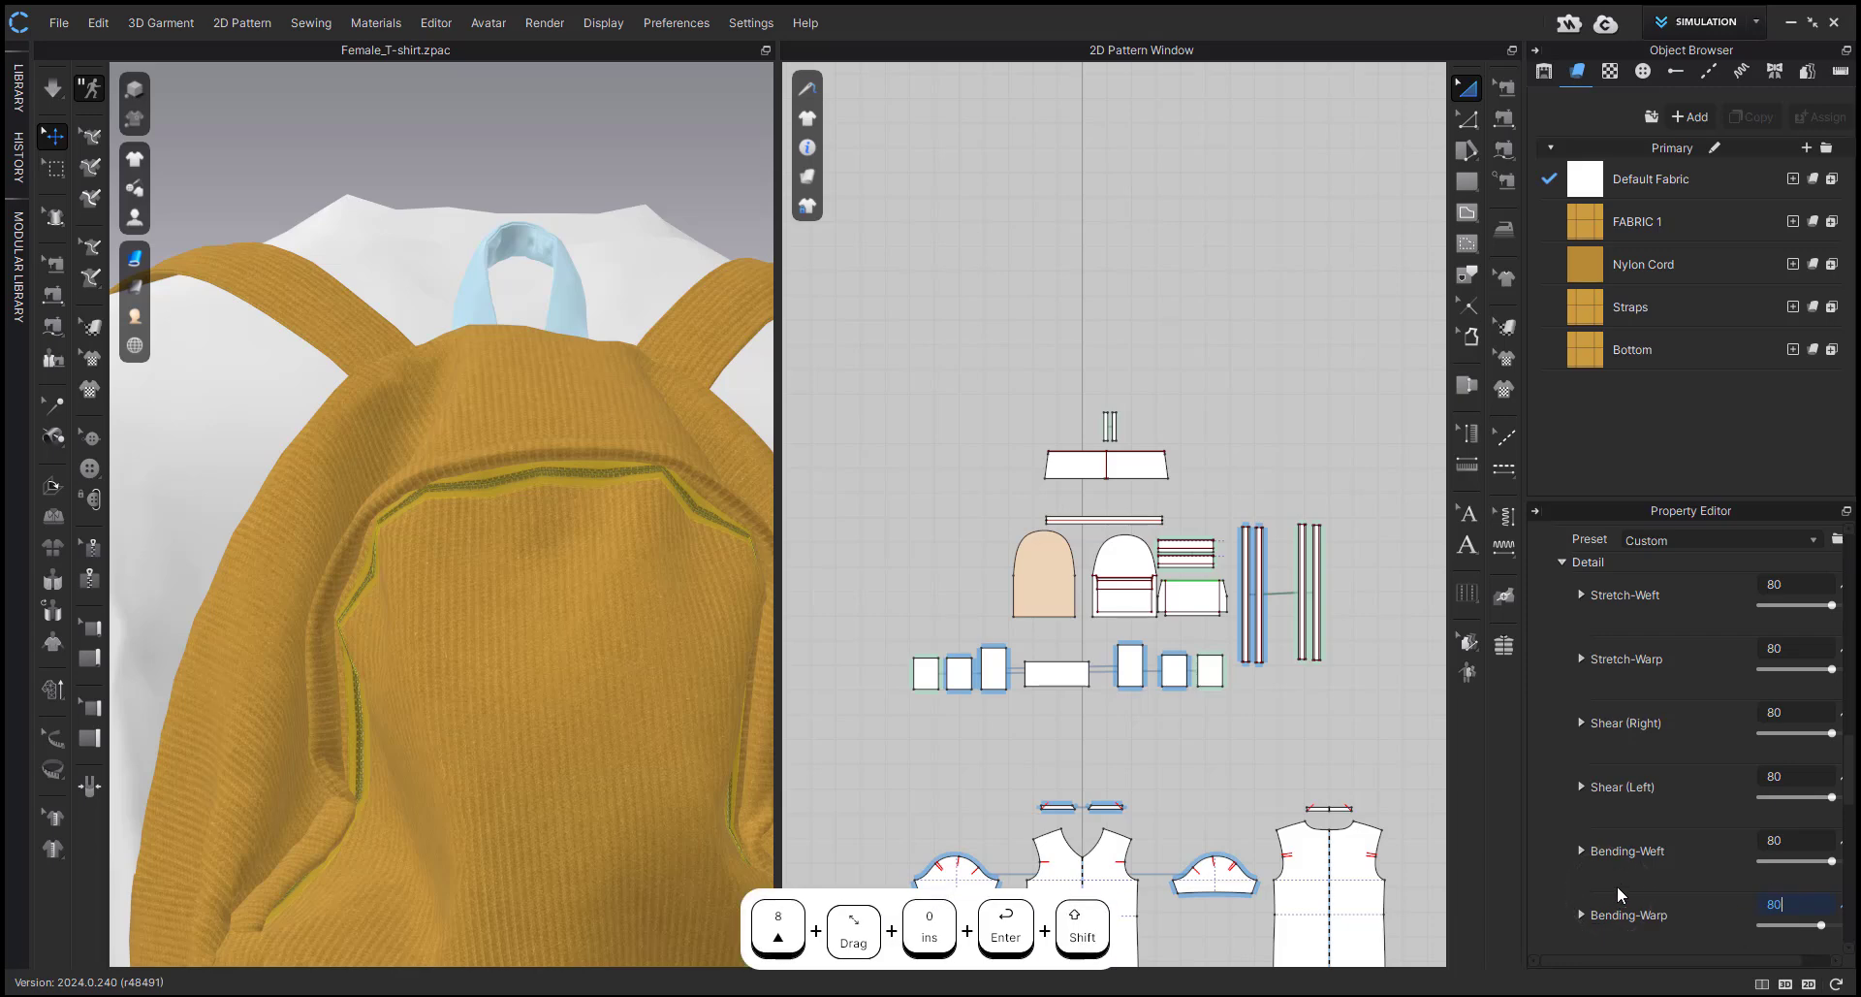
text(80)
key(Return)
scroll(1736, 872, down, 1)
text(80)
key(Return)
scroll(1652, 875, down, 2)
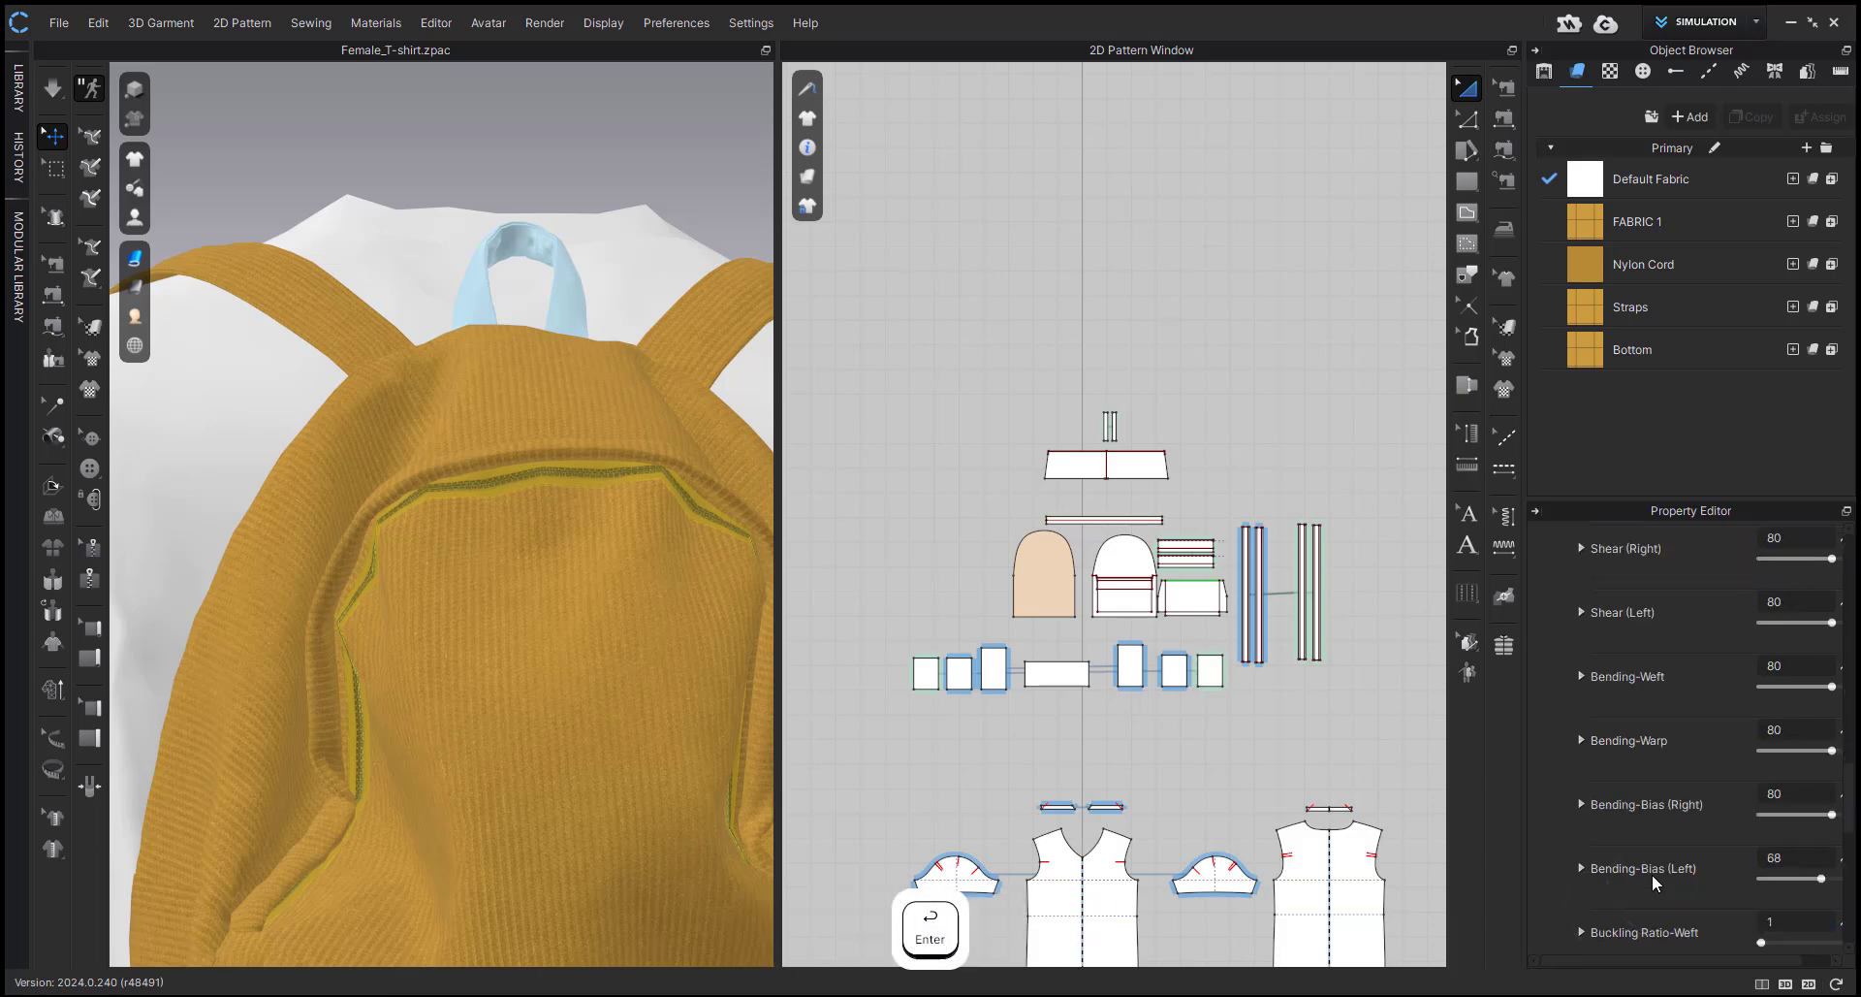
click(1791, 857)
text(80)
key(Return)
scroll(1635, 843, down, 10)
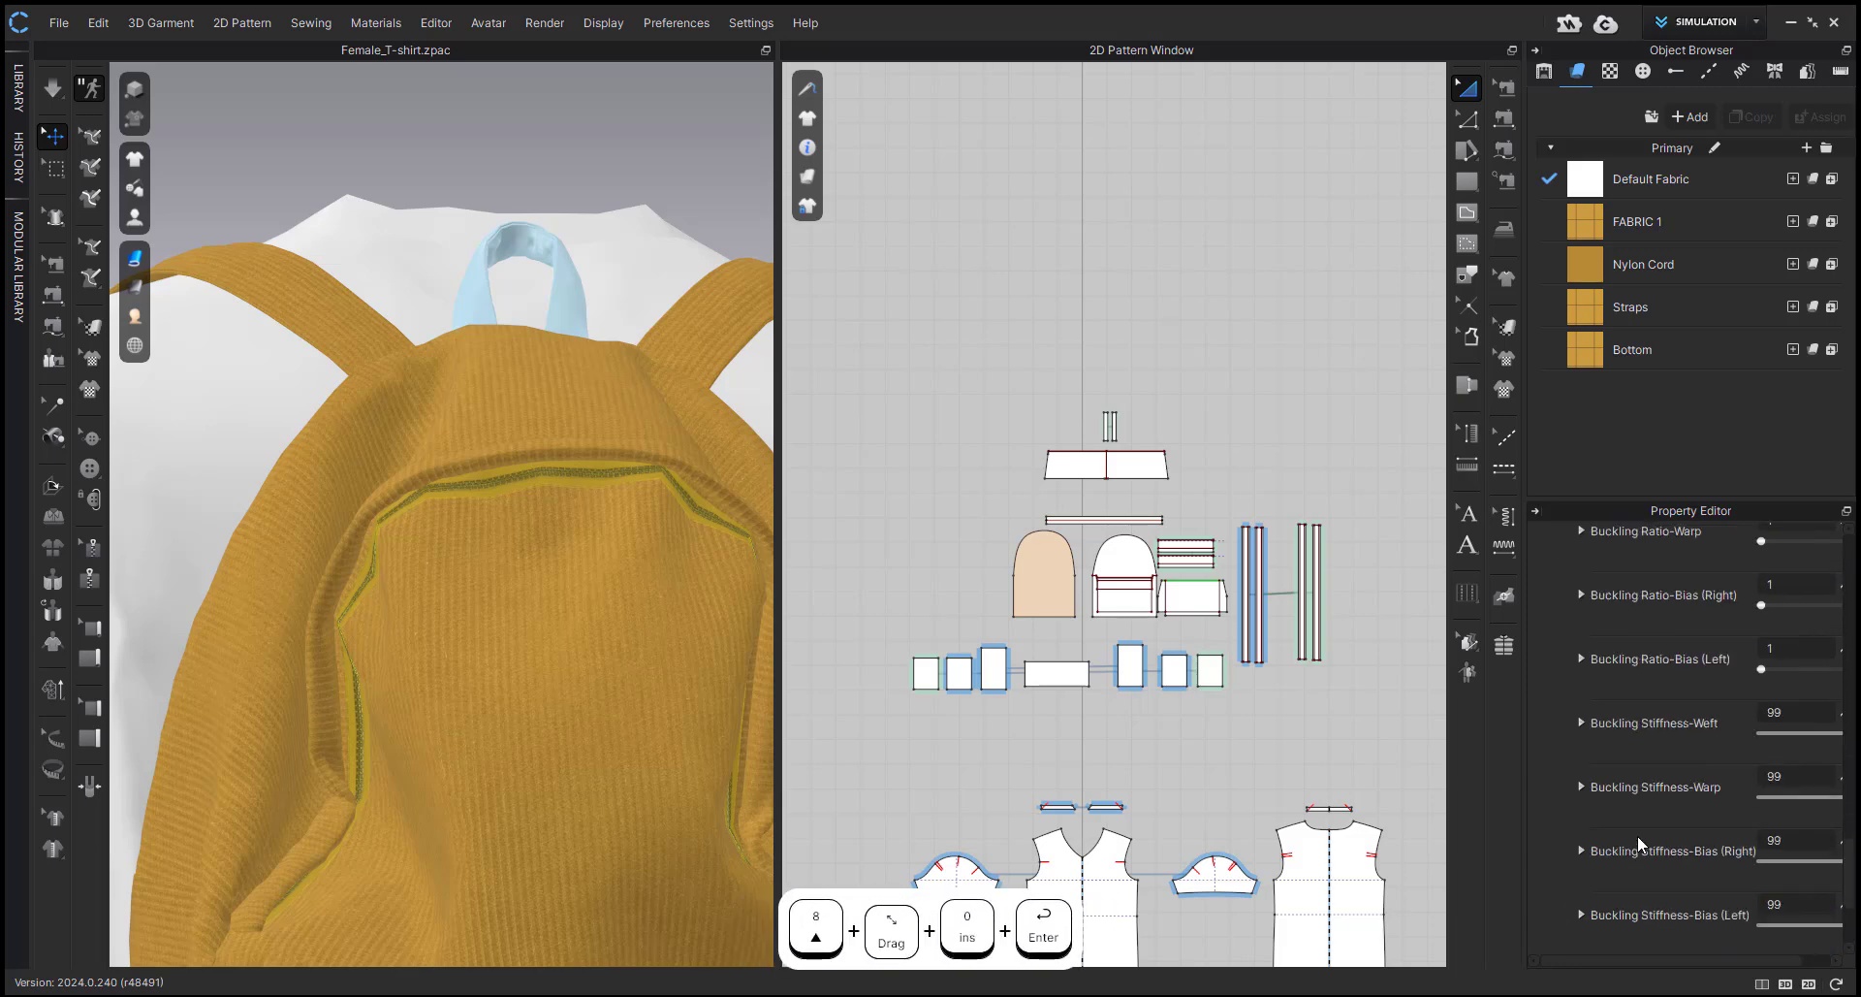
key(space)
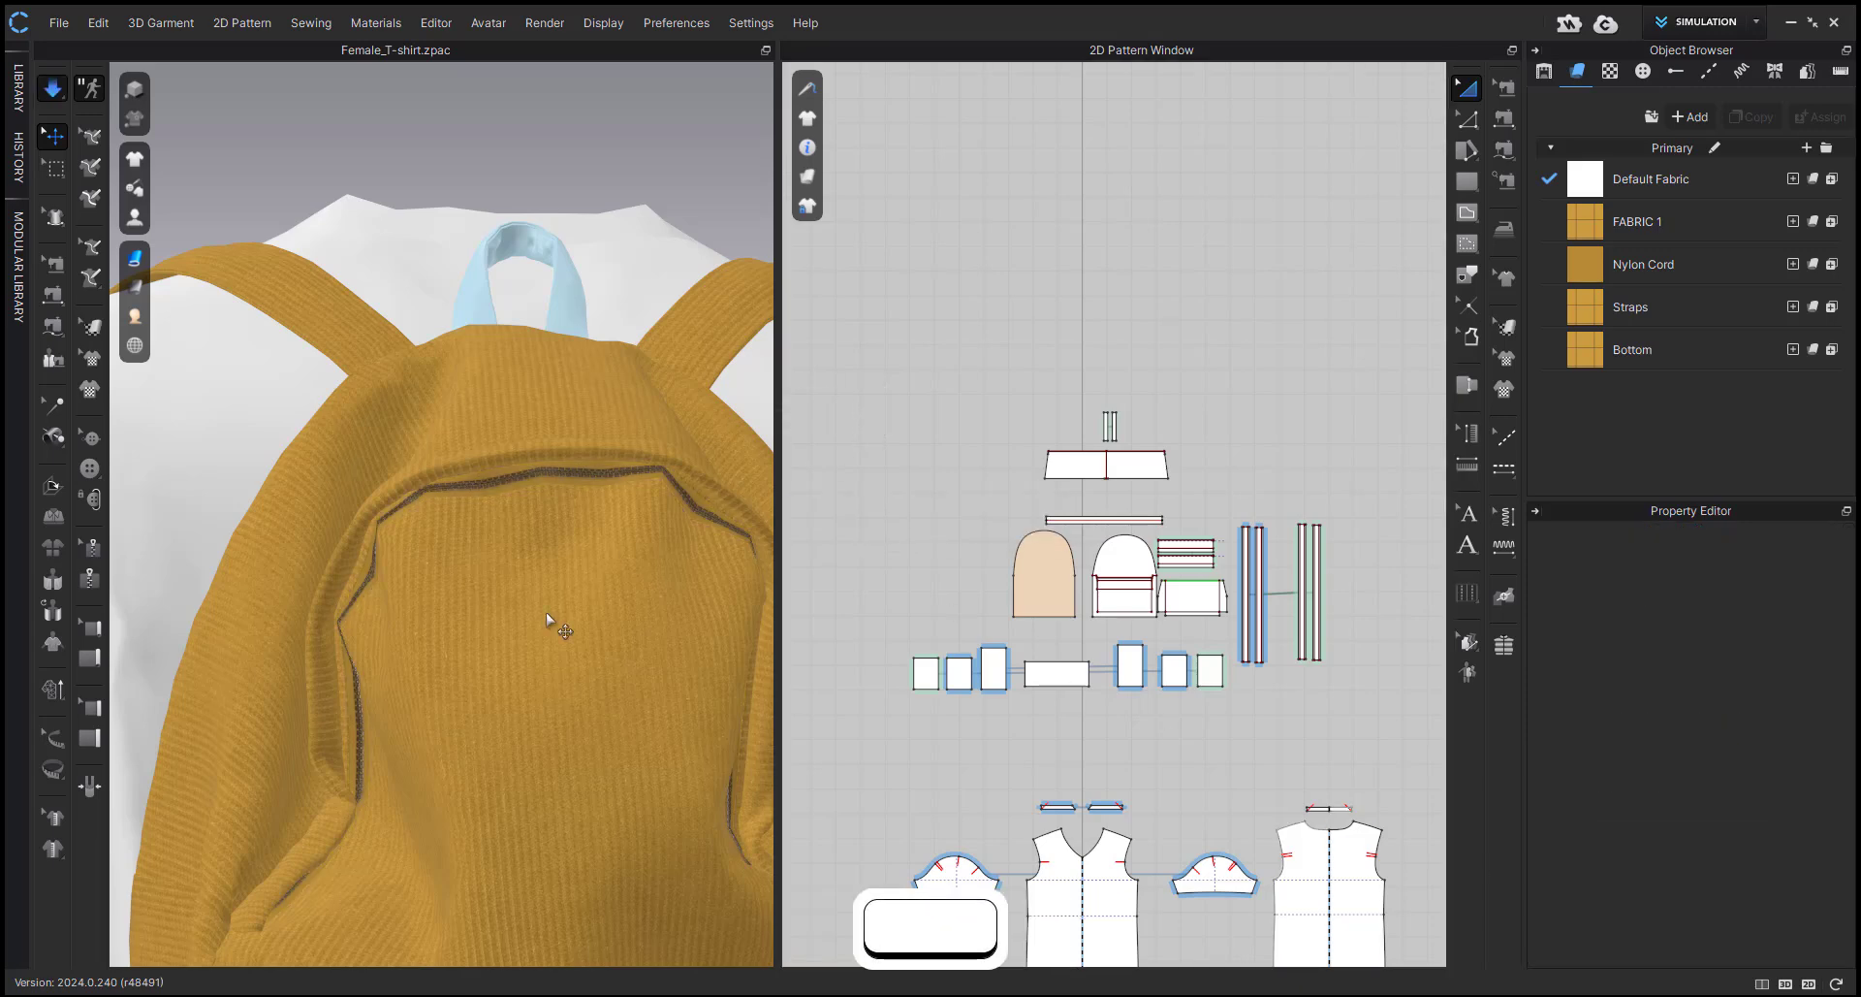
Pull the zipper tape around the backpack's front panel opening into shape on both sides while simulating, and stop the simulation.
scroll(406, 715, down, 1)
drag(340, 745, 283, 760)
drag(339, 675, 515, 655)
click(707, 789)
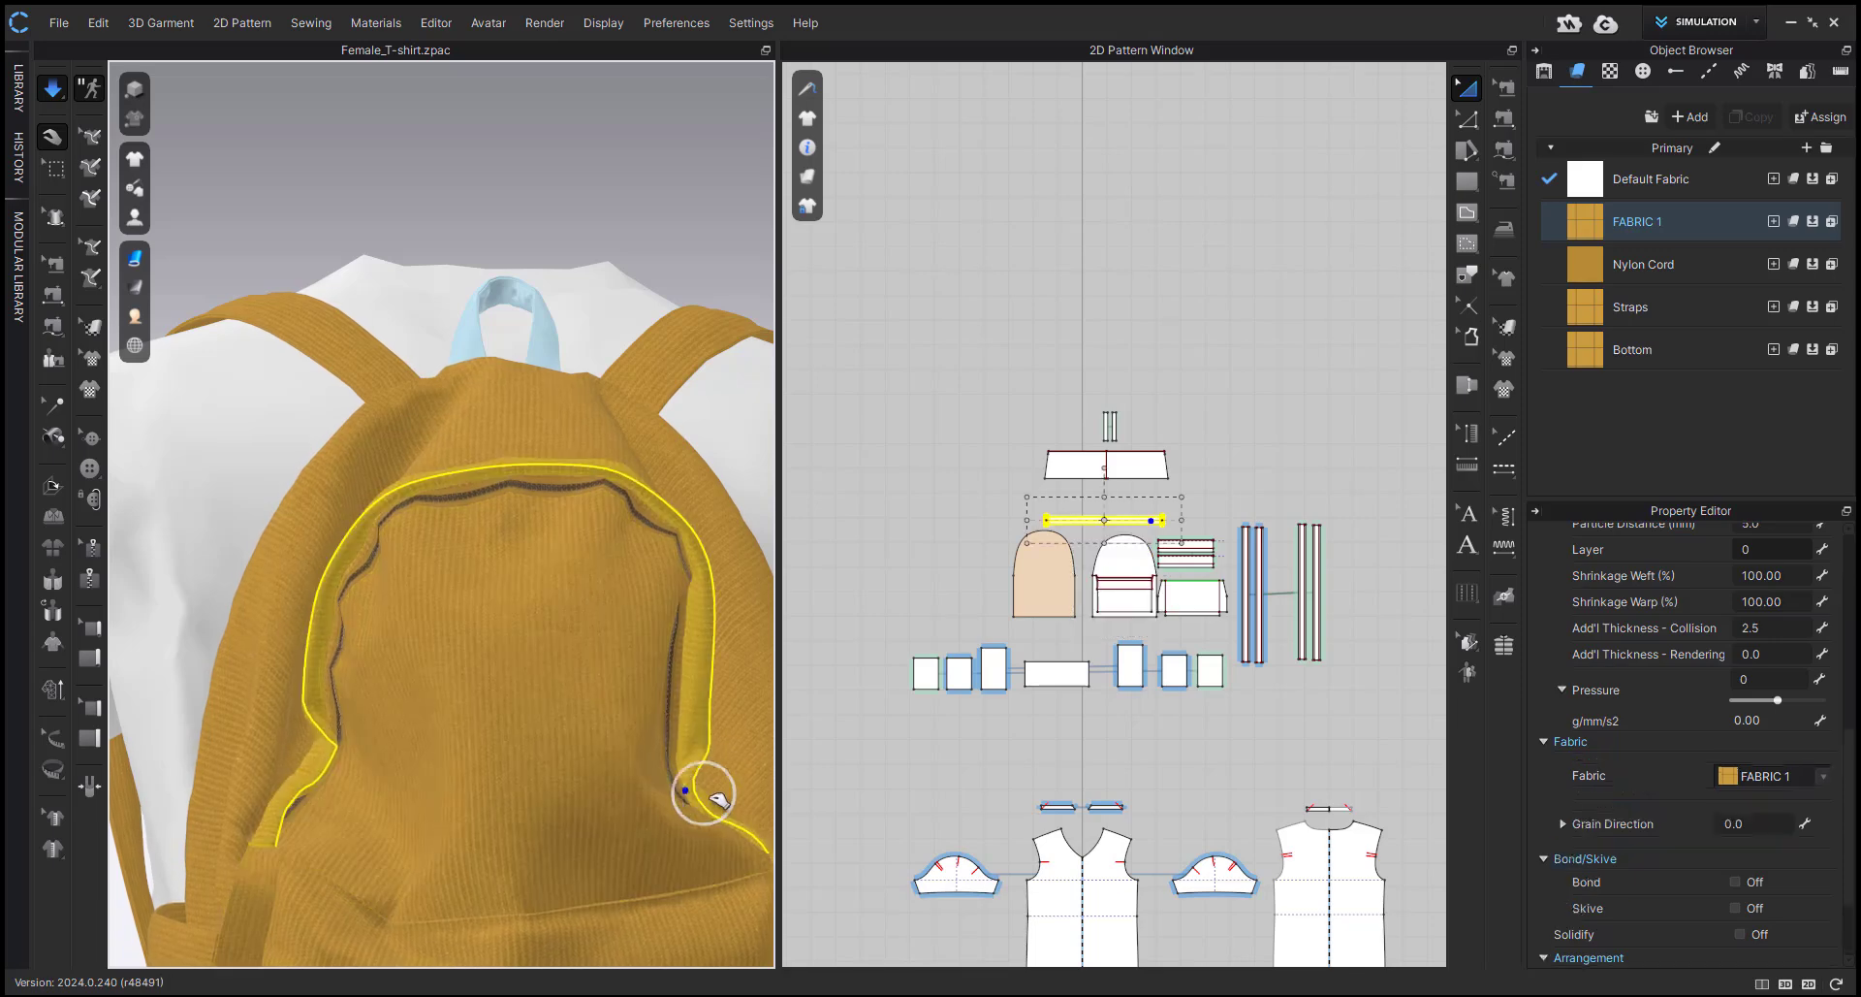
scroll(649, 548, down, 5)
click(561, 344)
right_drag(561, 344, 661, 373)
scroll(970, 475, down, 3)
Select all backpack patterns in the 2D window and set their particle distance to 5 mm.
key(a)
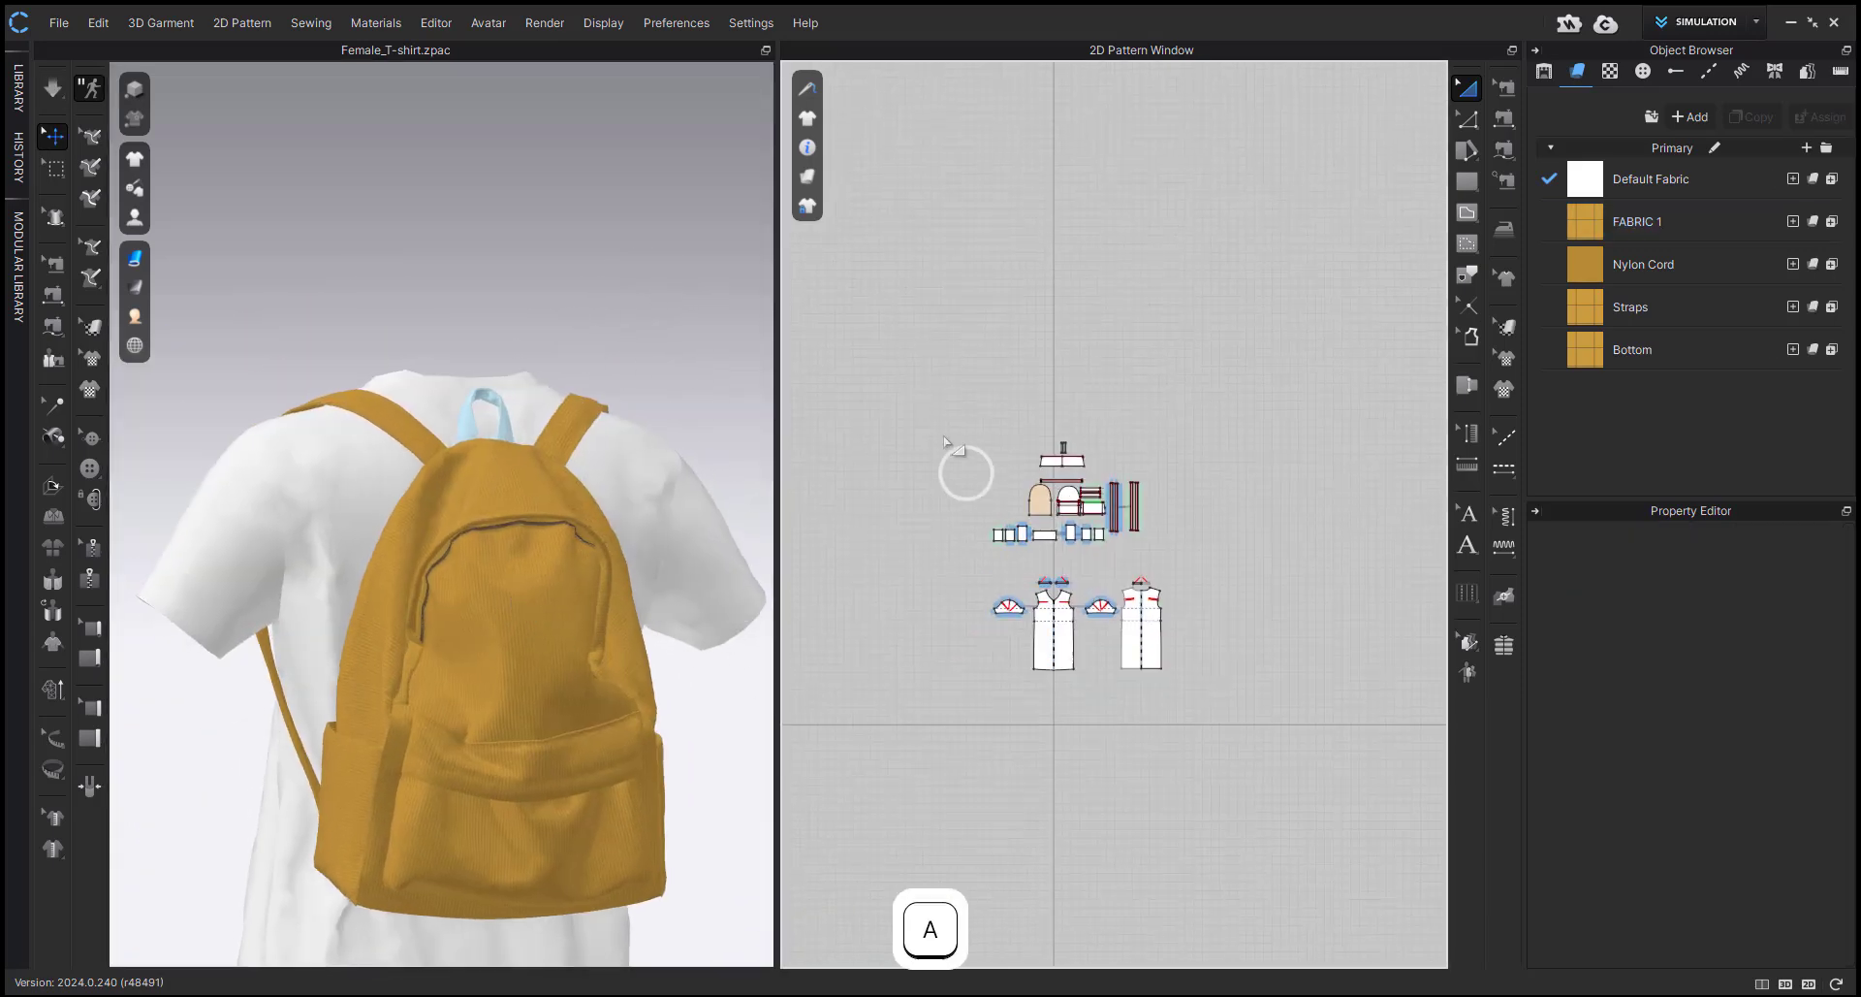
drag(947, 417, 1164, 569)
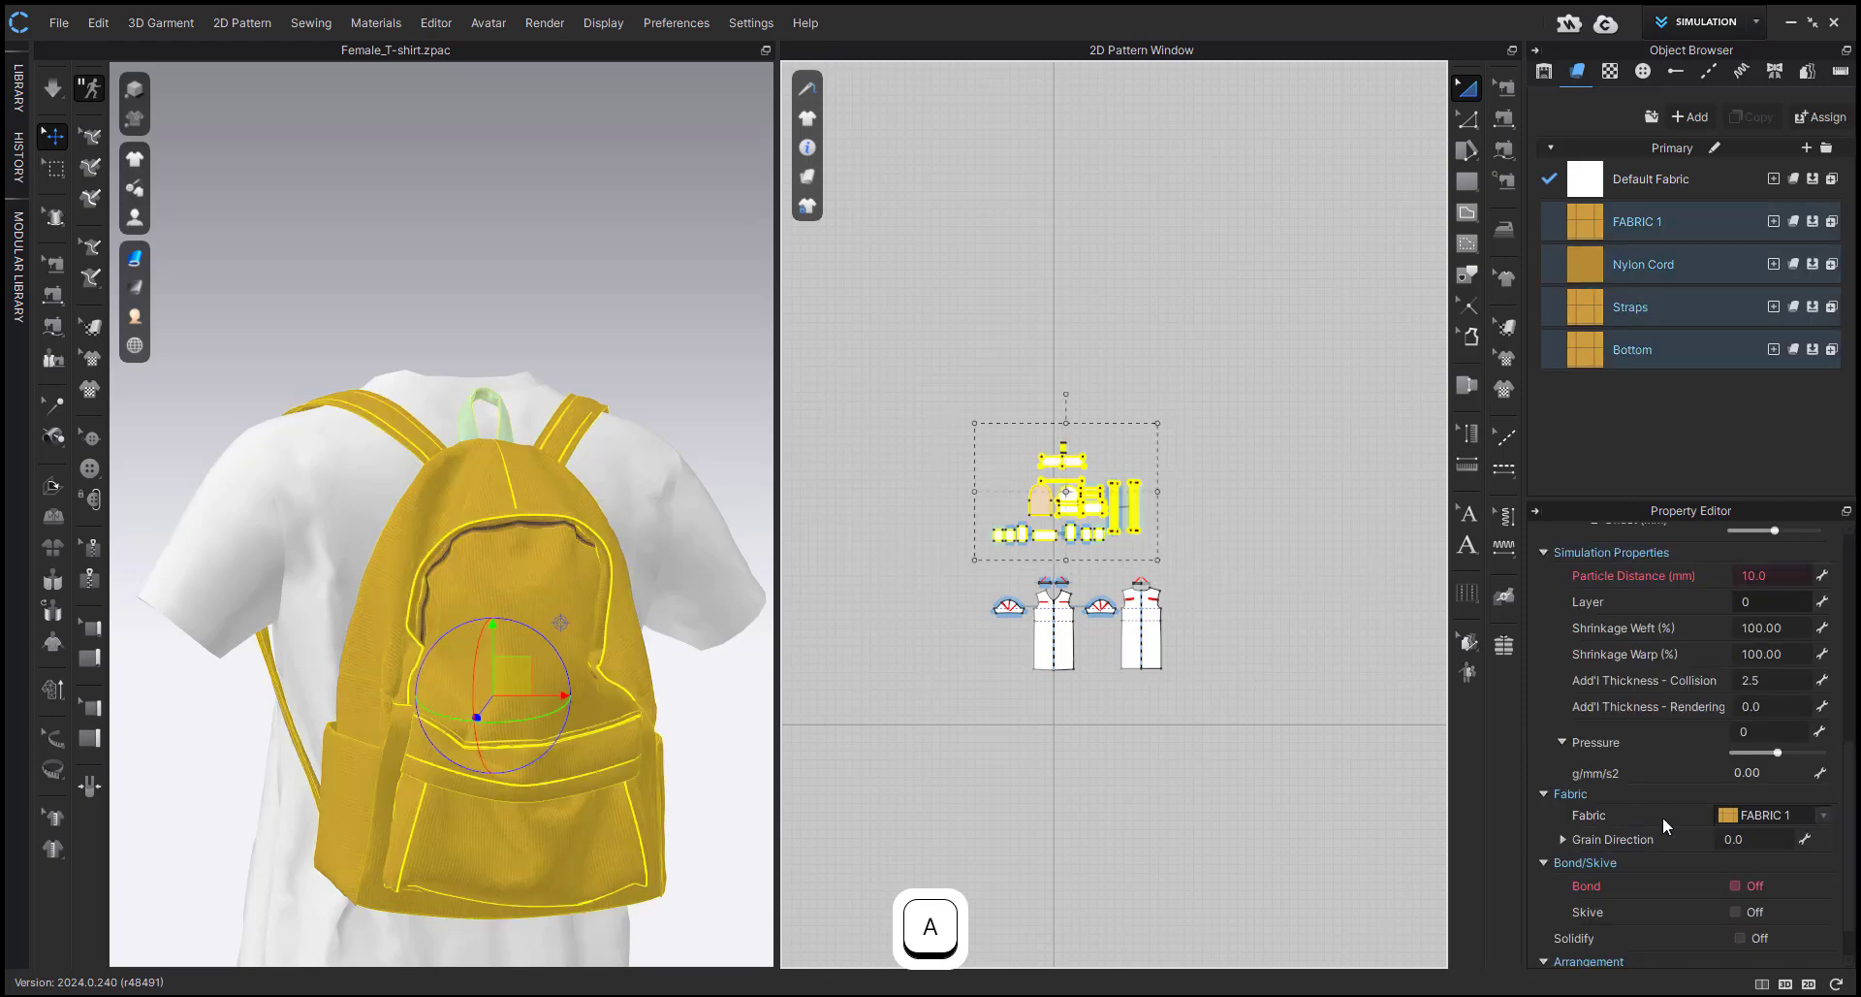
click(1782, 574)
text(5)
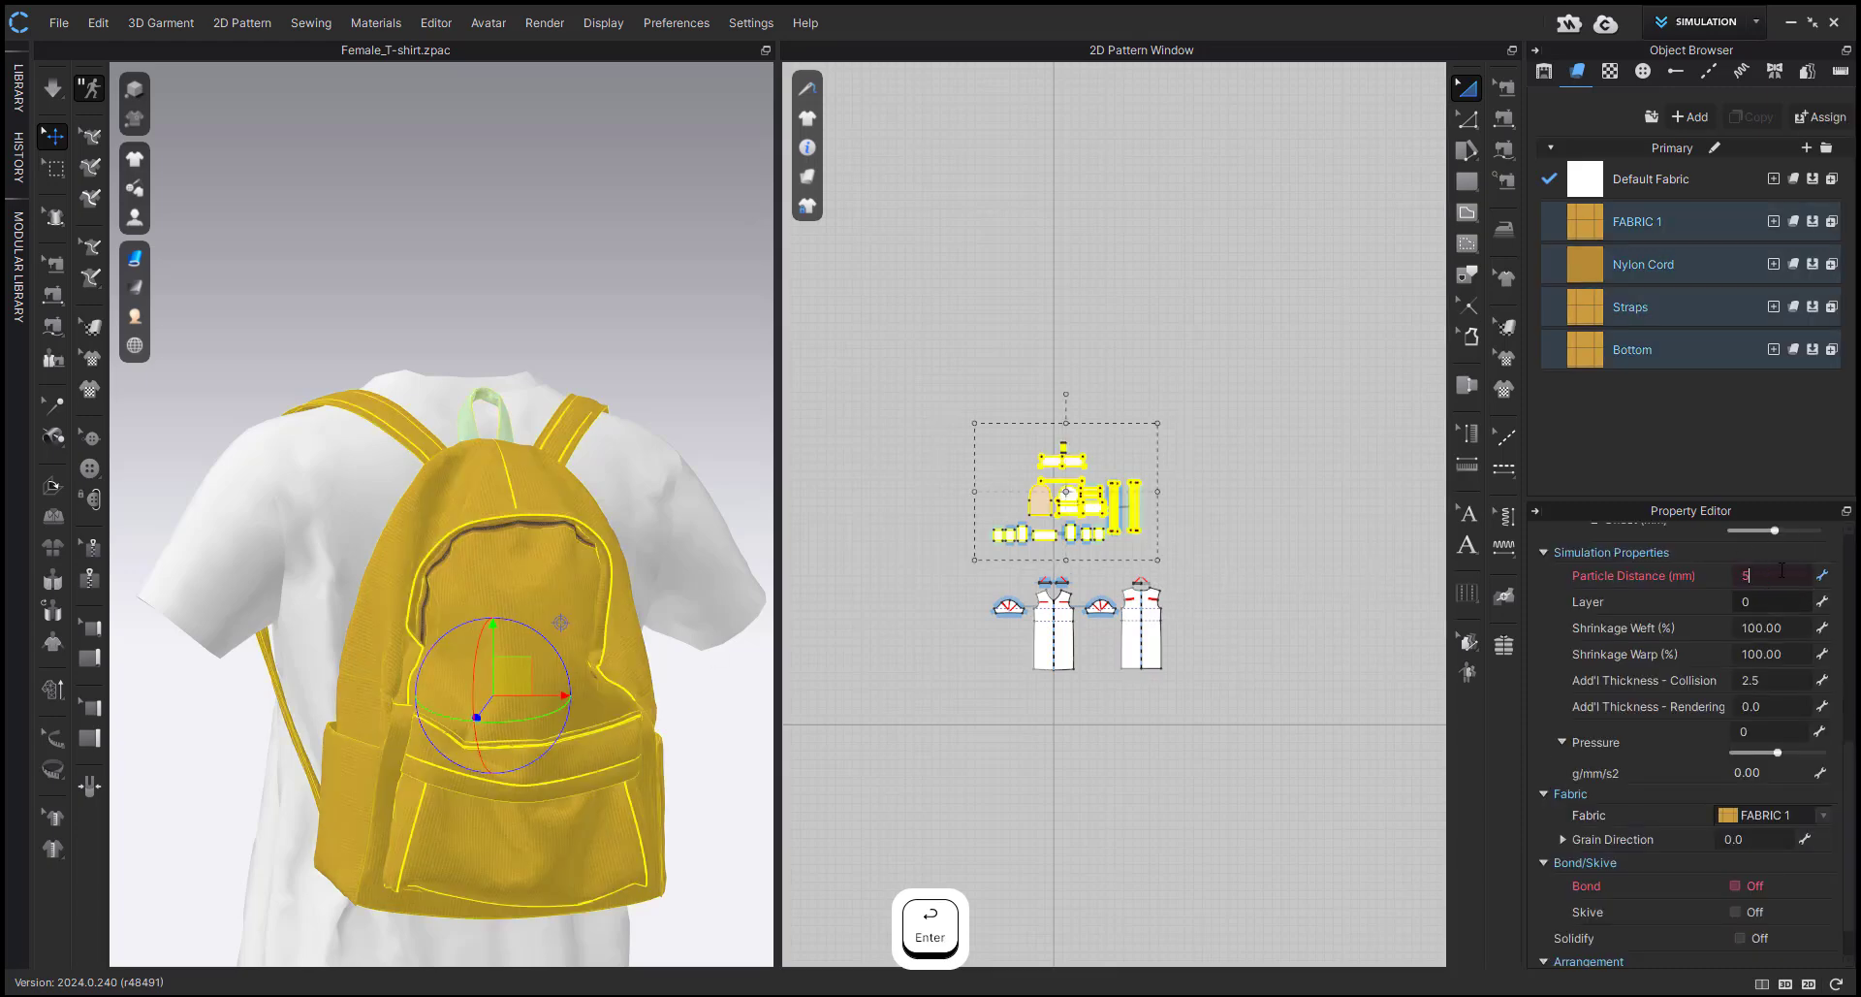
Set the particle distance of all T-shirt patterns to 7 mm and simulate briefly.
drag(939, 698, 1235, 581)
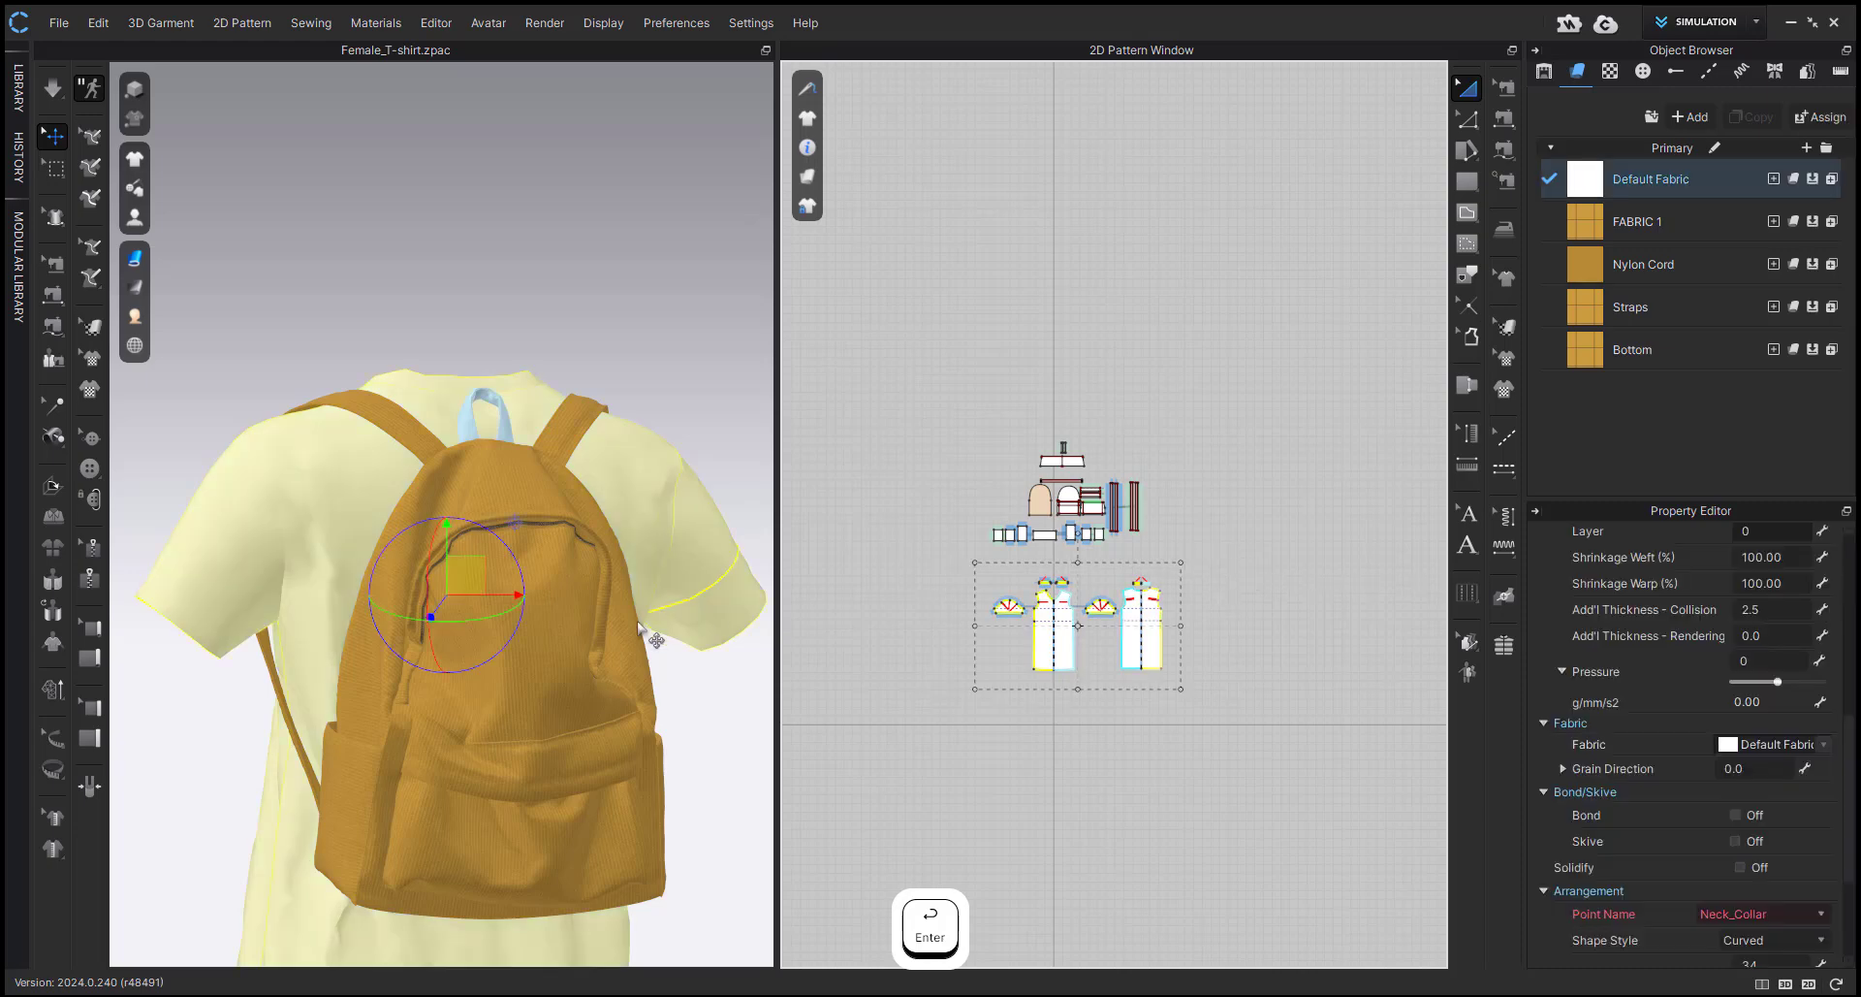
scroll(1761, 573, up, 2)
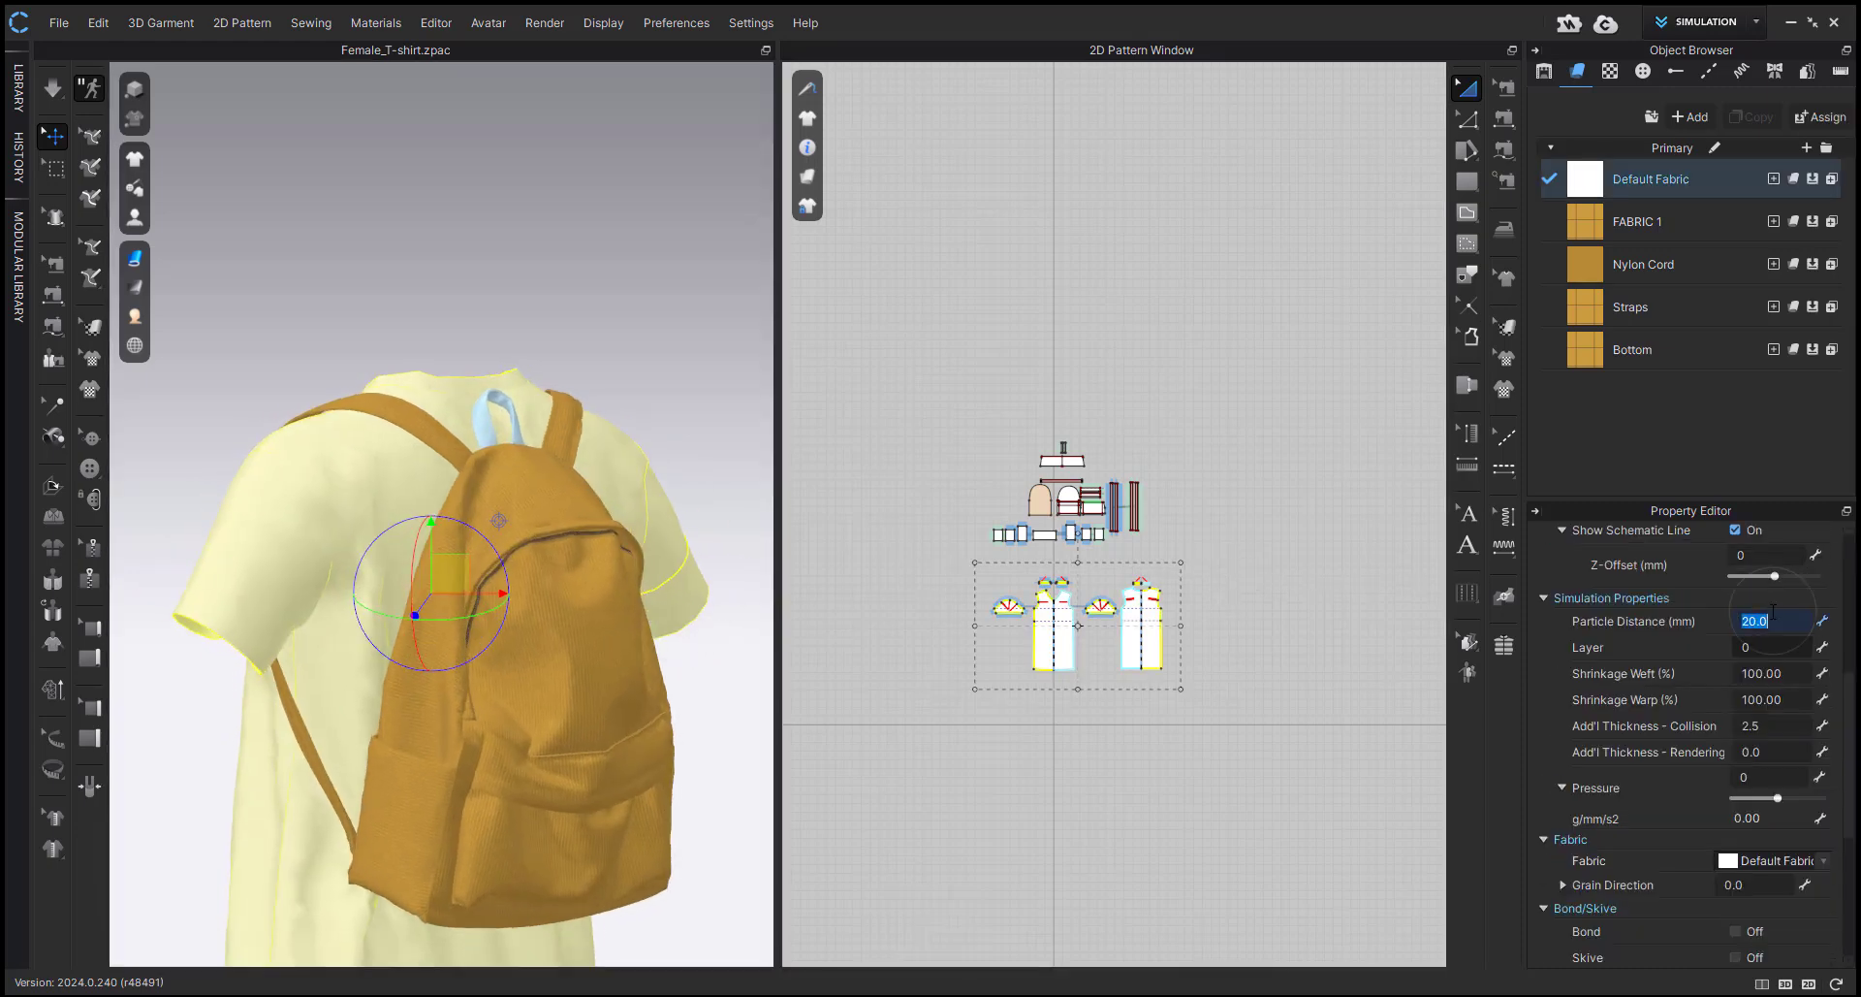
click(1768, 619)
text(7)
key(Return)
click(1022, 839)
key(space)
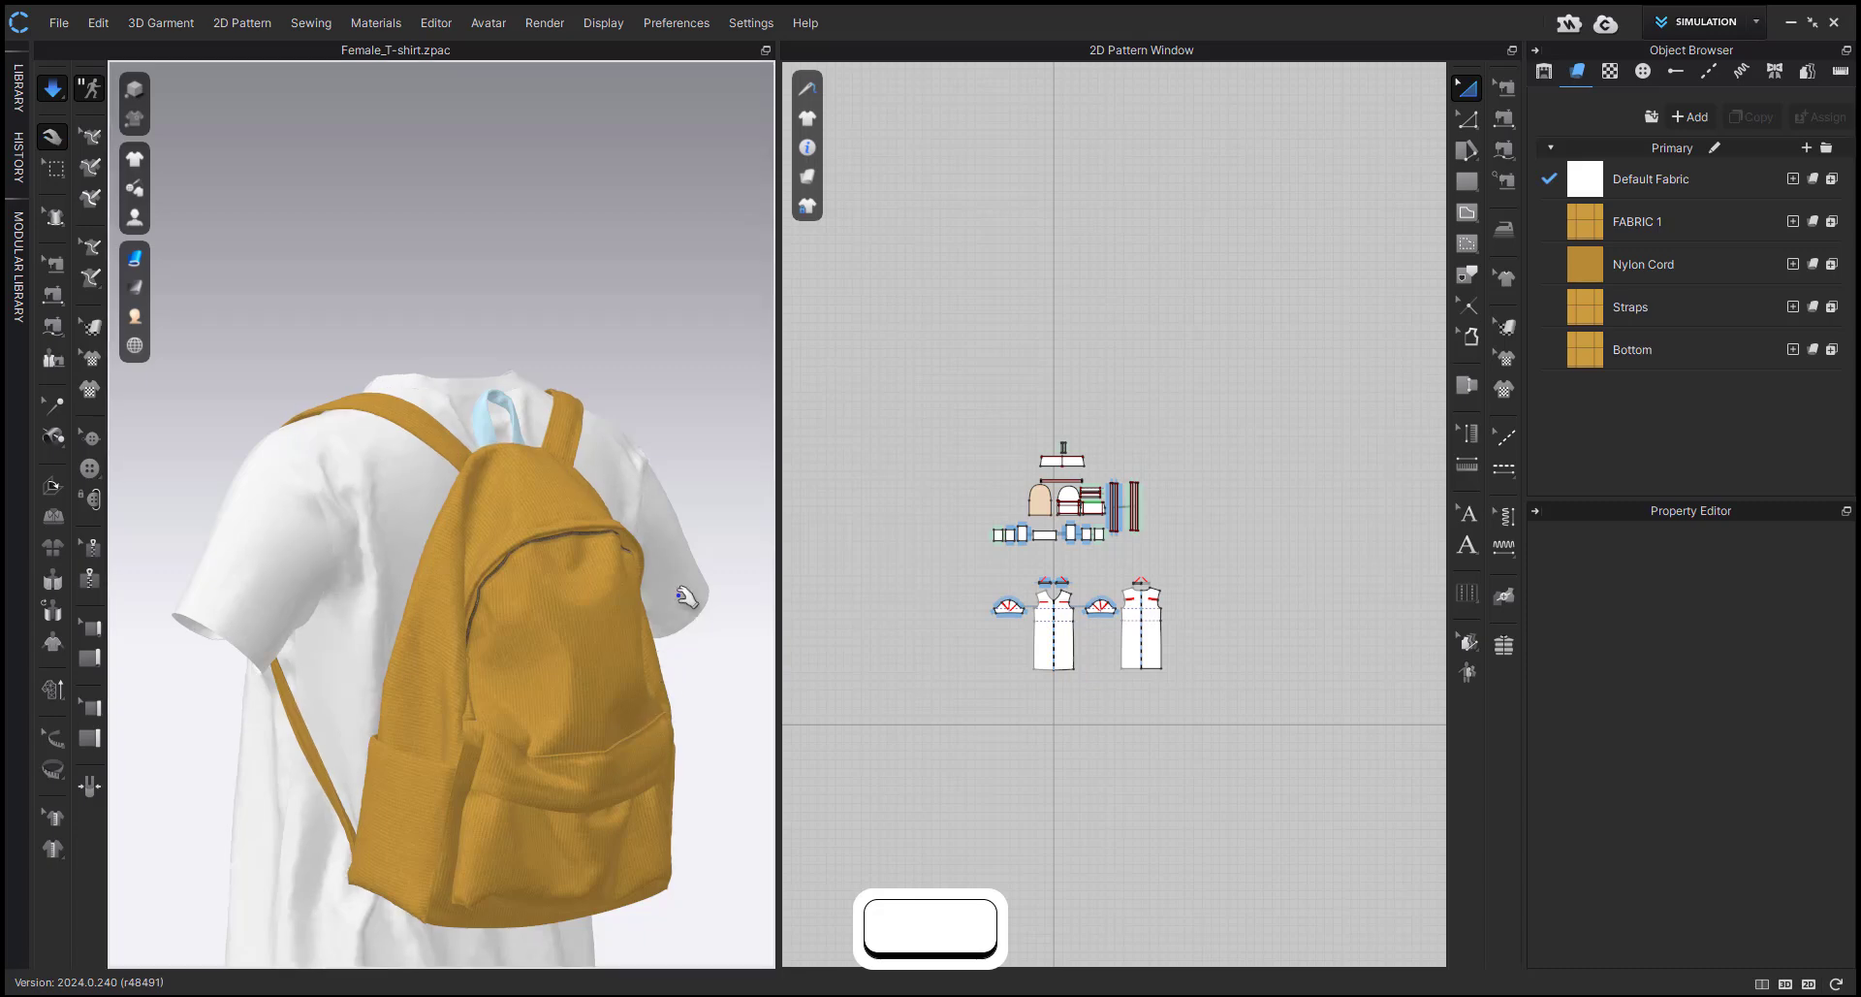
key(space)
Unfreeze the backpack's top loop patterns and simulate them briefly.
scroll(626, 451, up, 3)
scroll(1026, 427, up, 5)
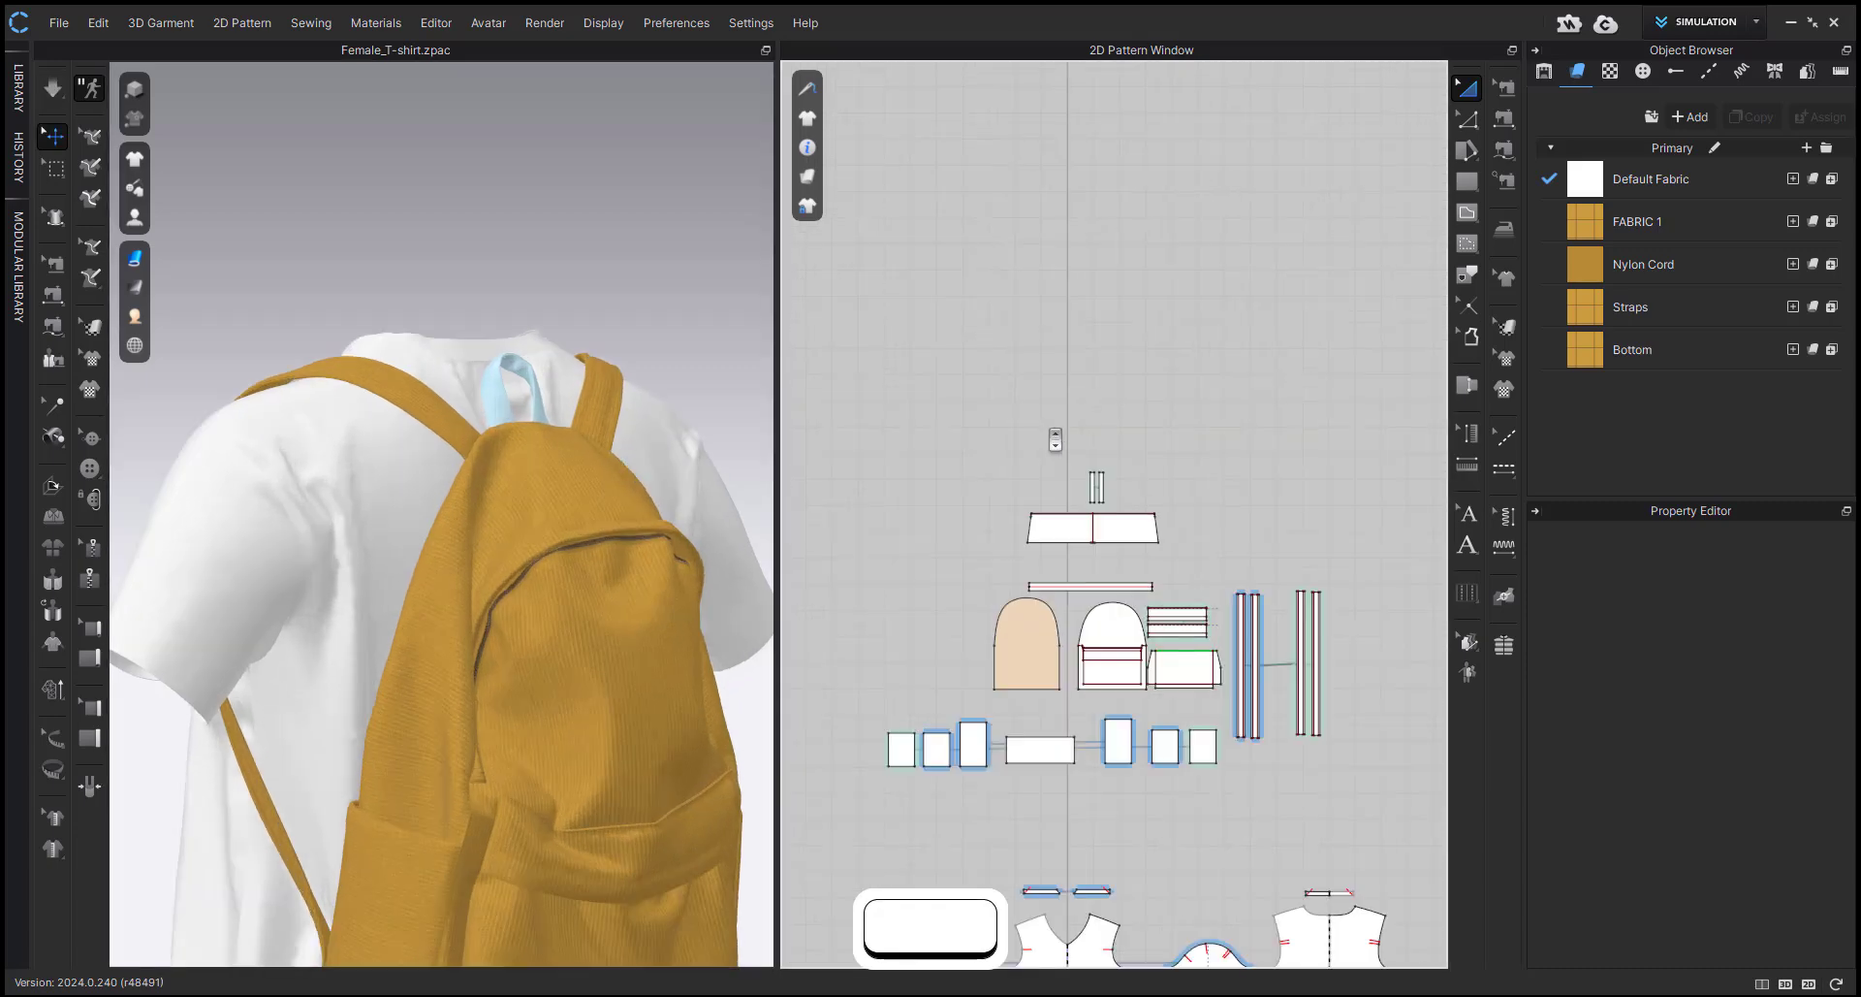
click(1098, 488)
key(ctrl+k)
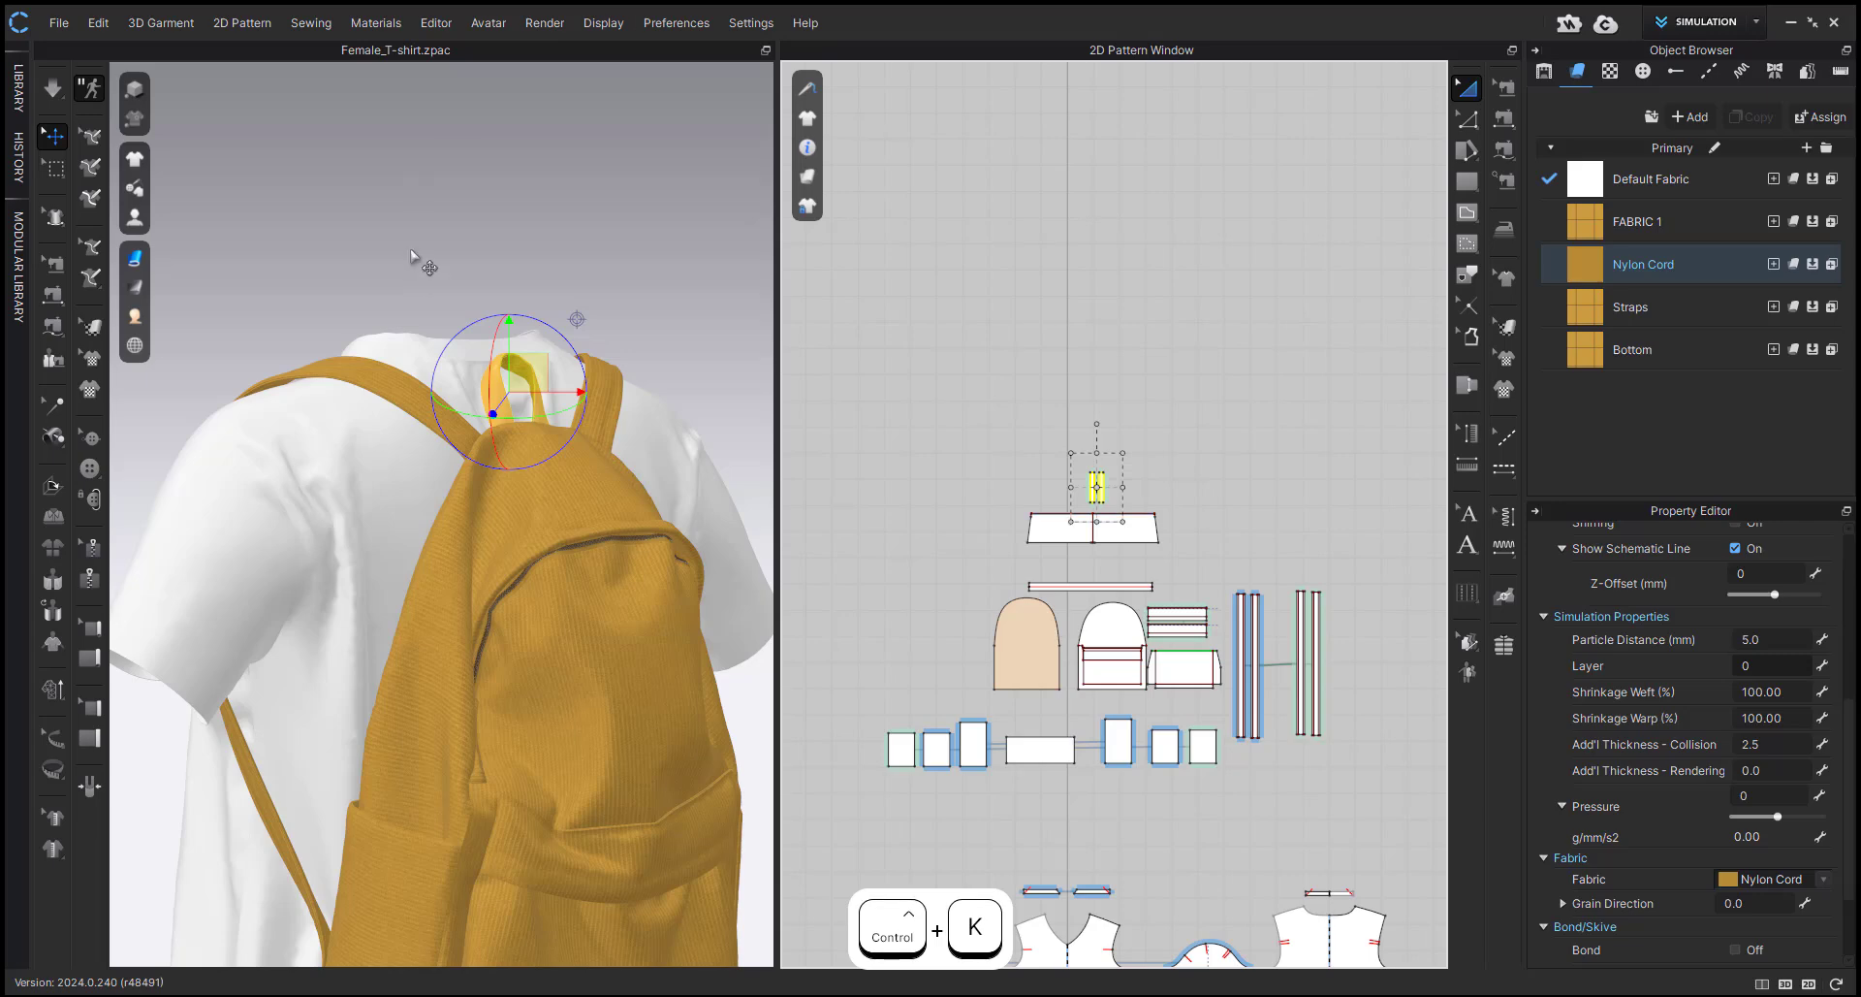
key(Escape)
key(space)
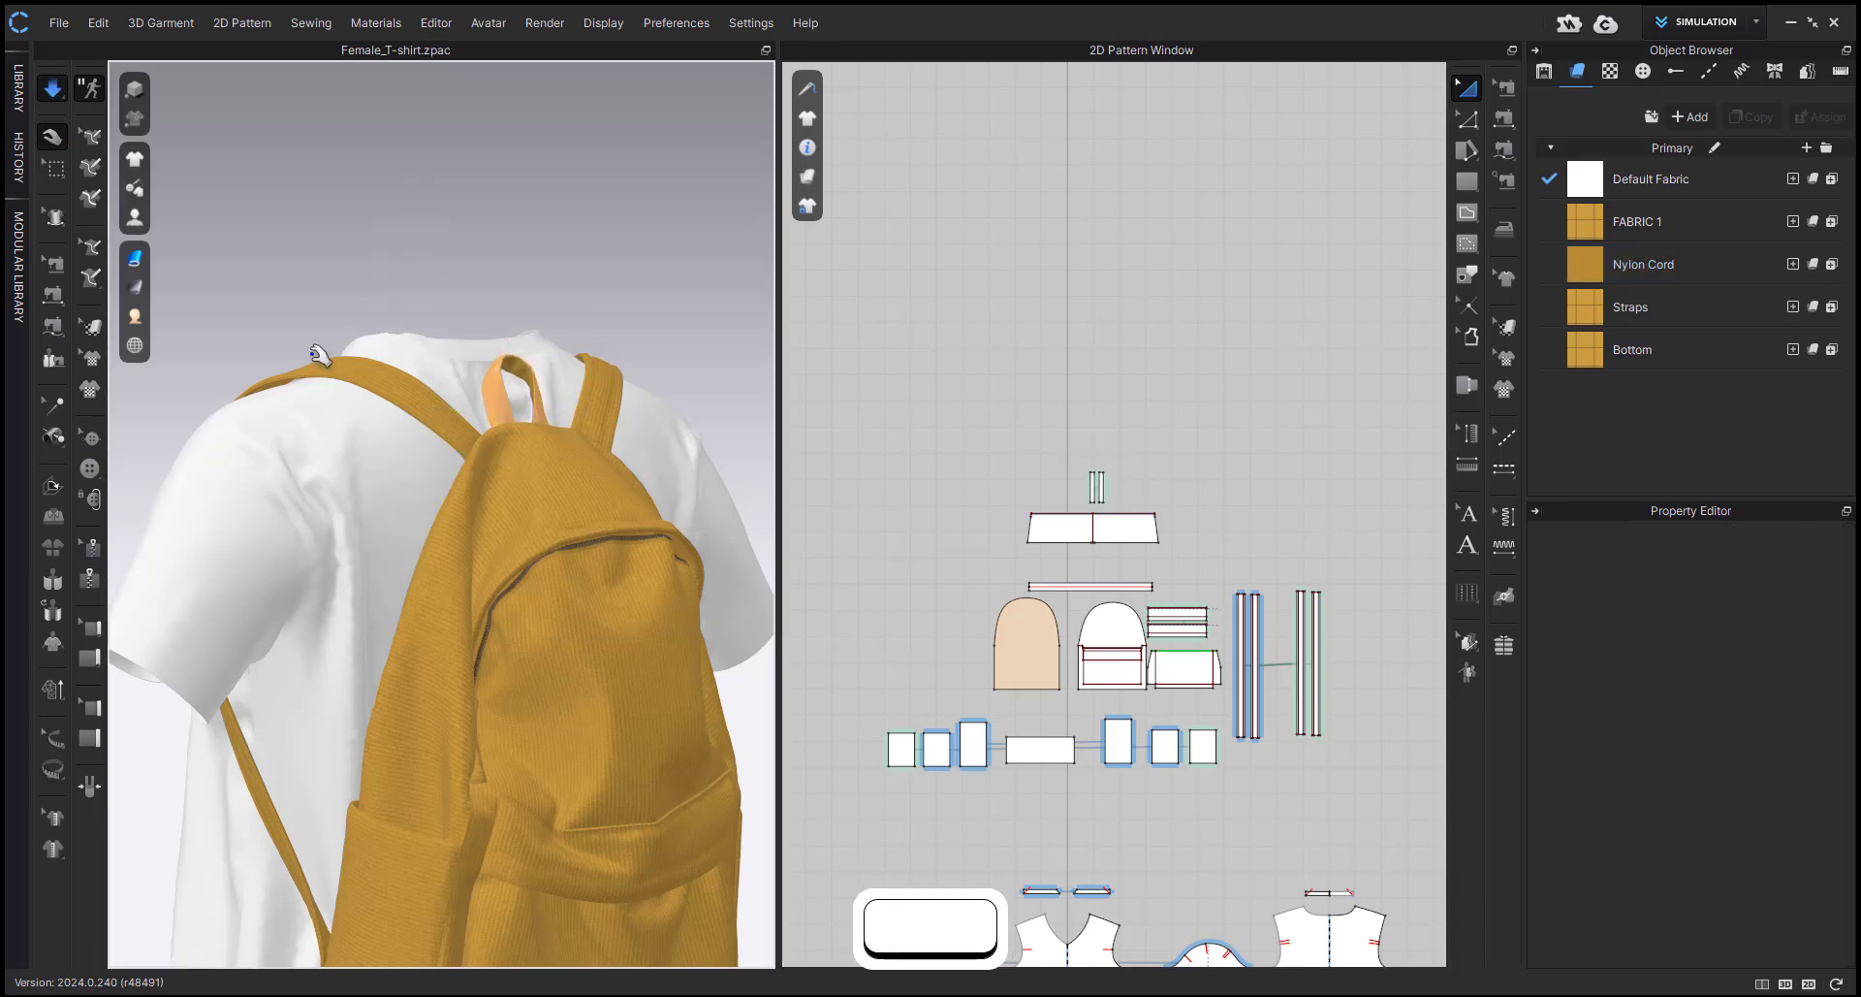
key(space)
Strengthen the front and back neckband patterns of the T-shirt and simulate briefly.
right_drag(345, 363, 557, 382)
click(514, 433)
shift+click(399, 345)
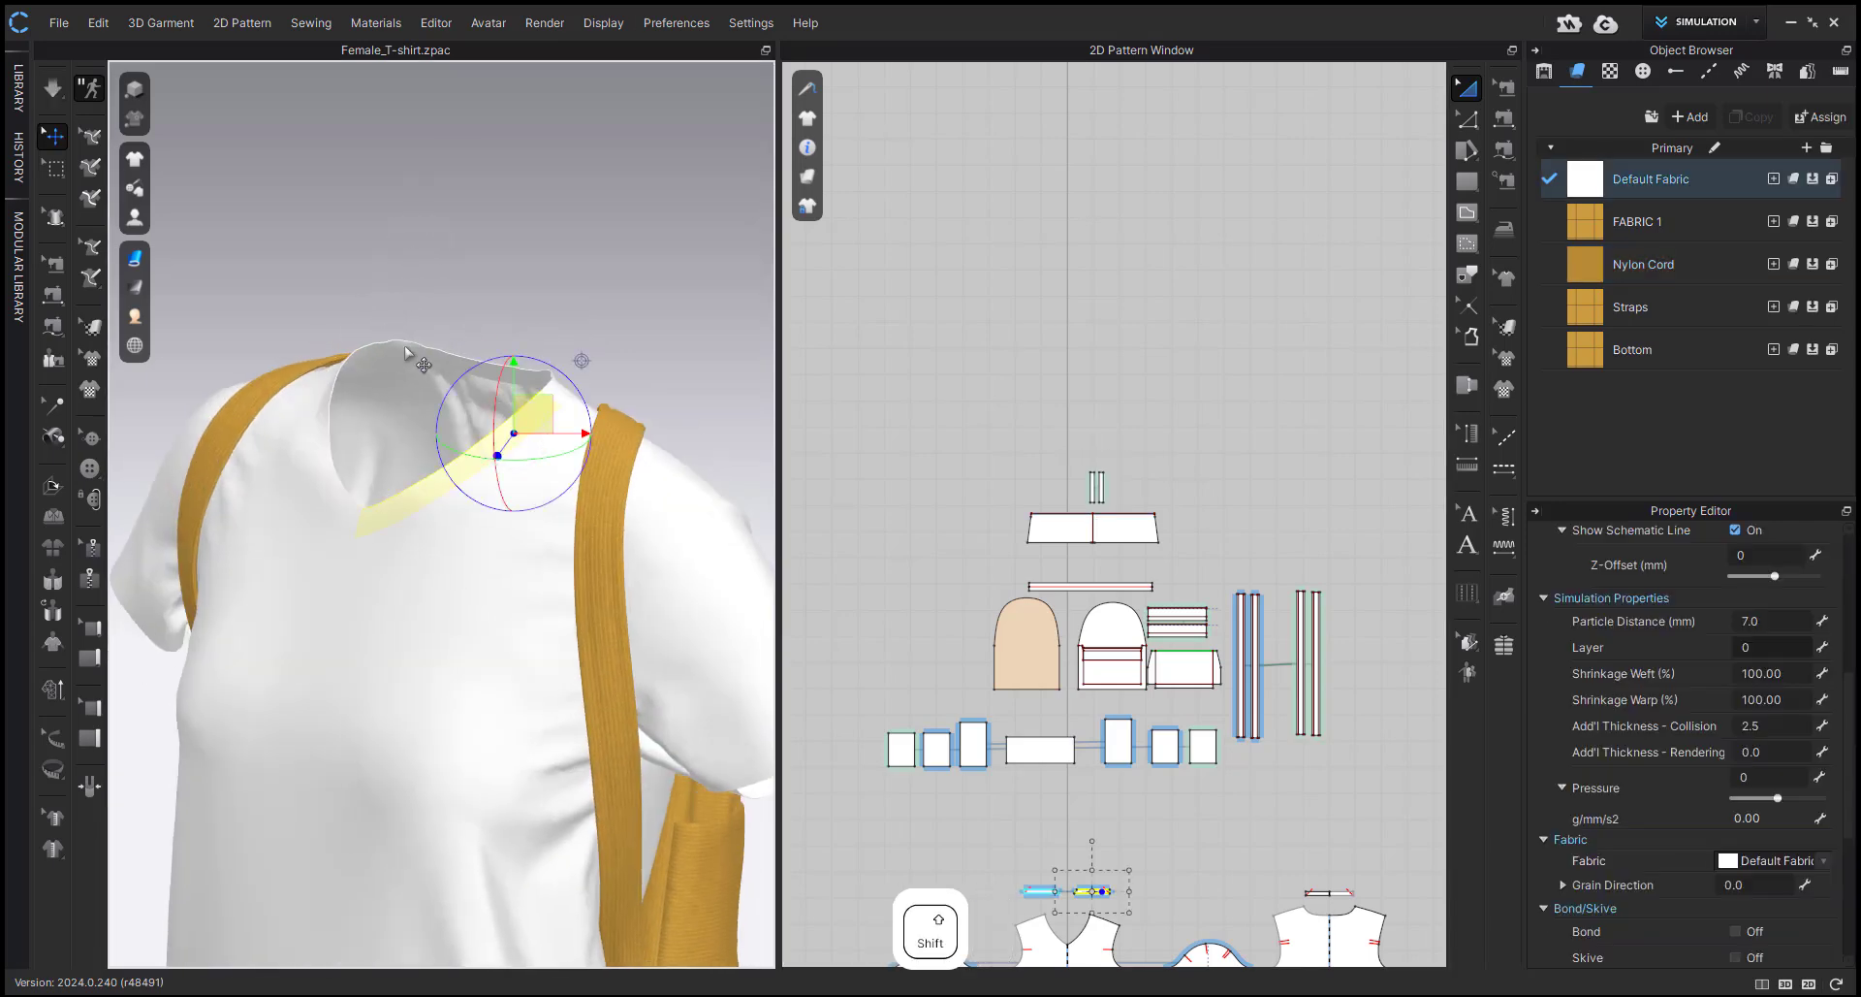
shift+click(325, 417)
key(ctrl+h)
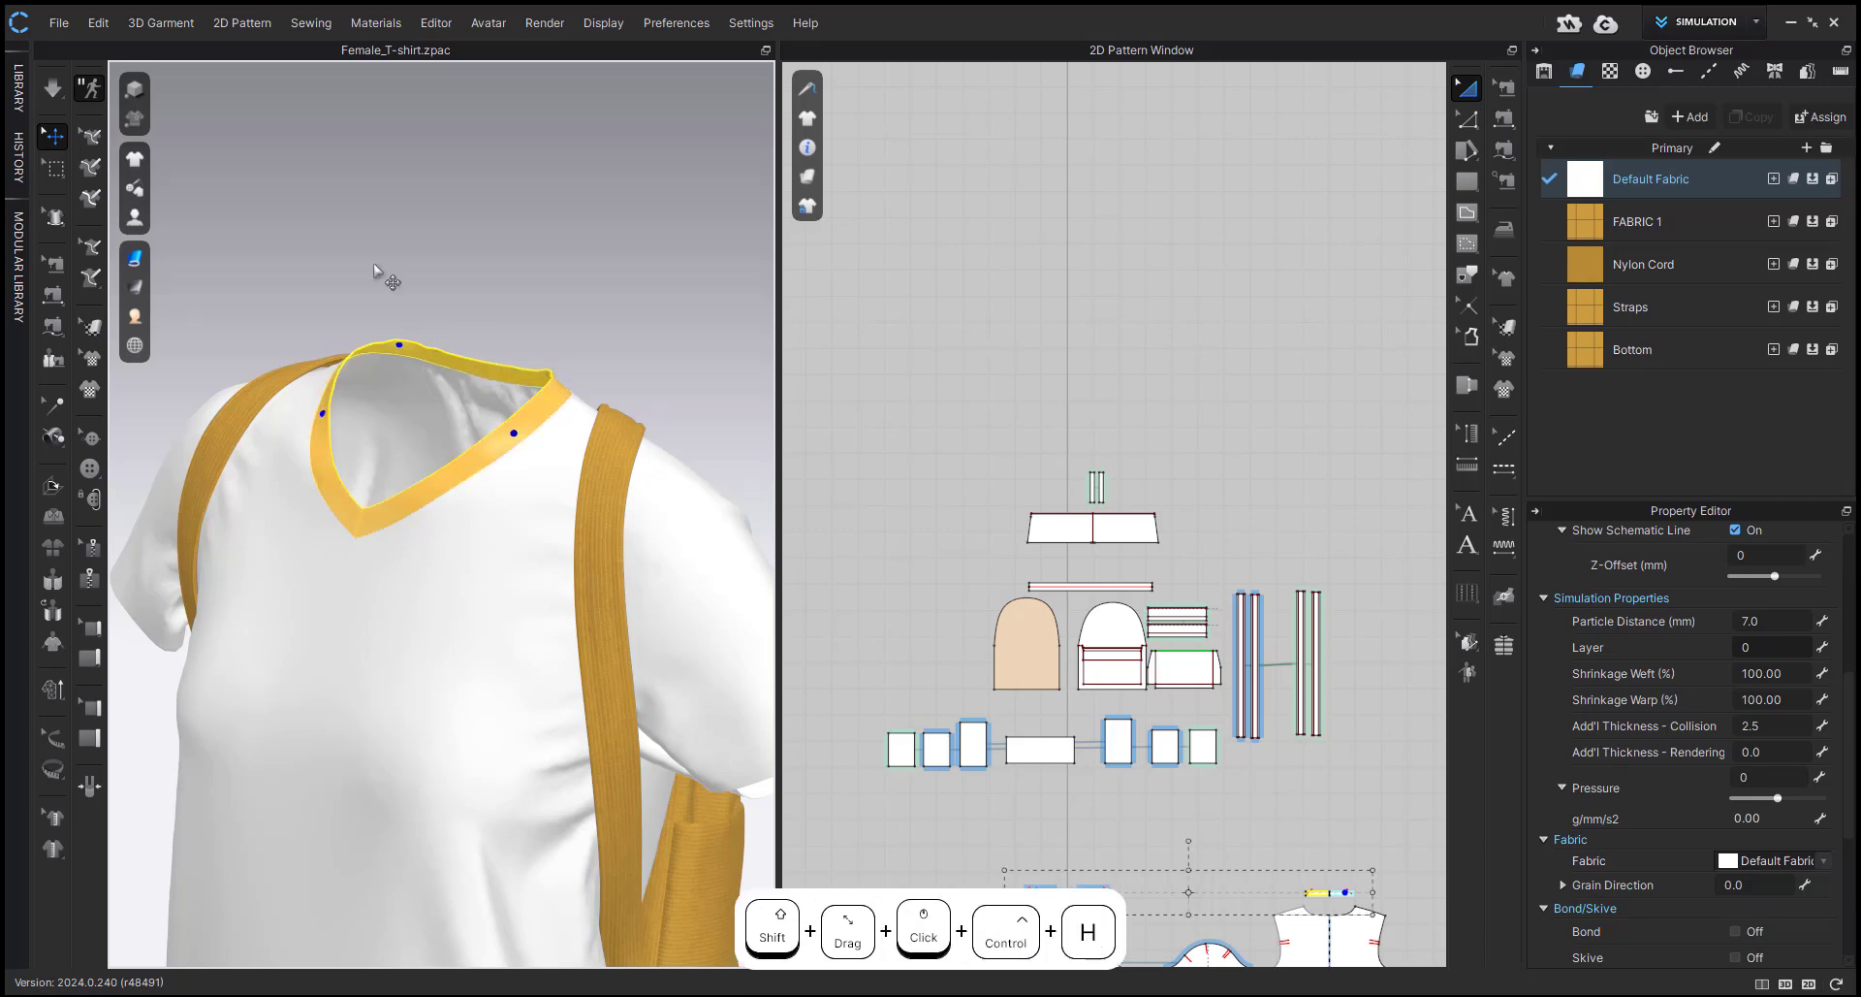
click(523, 276)
right_drag(572, 286, 418, 303)
key(space)
right_drag(482, 398, 330, 393)
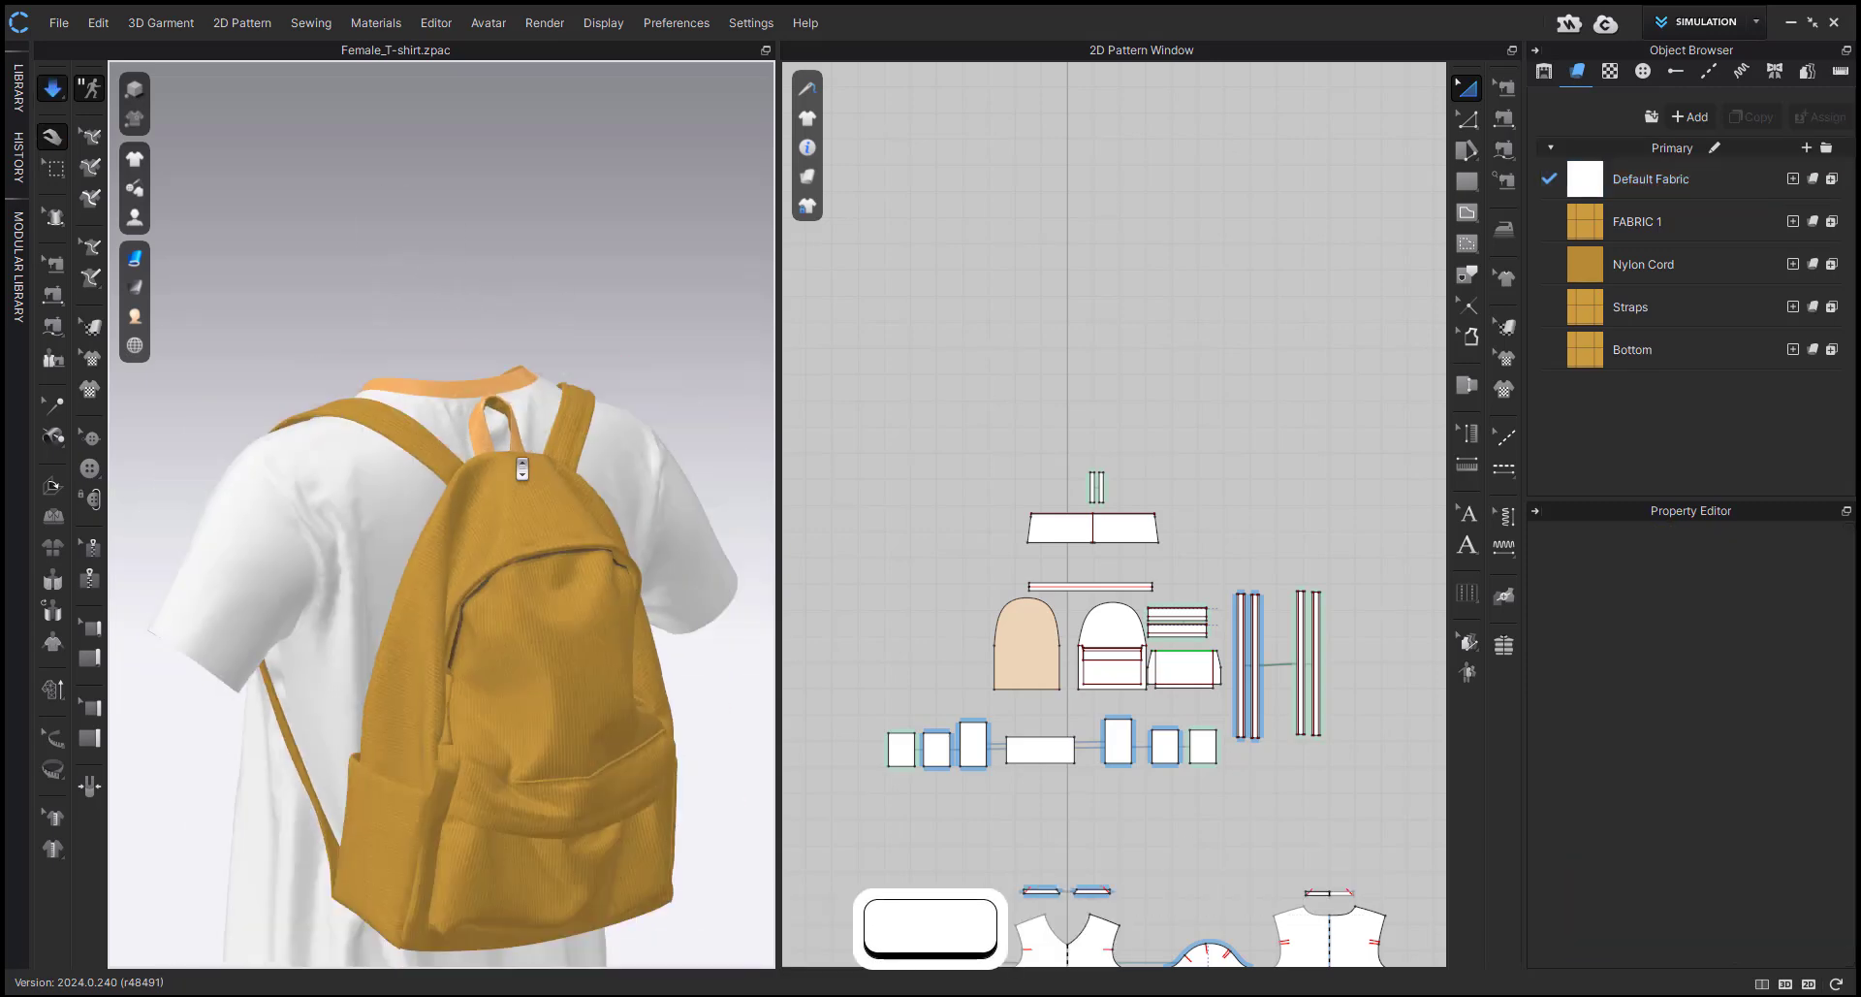
key(space)
Hide the highlight color of the strengthened patterns in the 3D view and show the garment from the front.
right_click(366, 285)
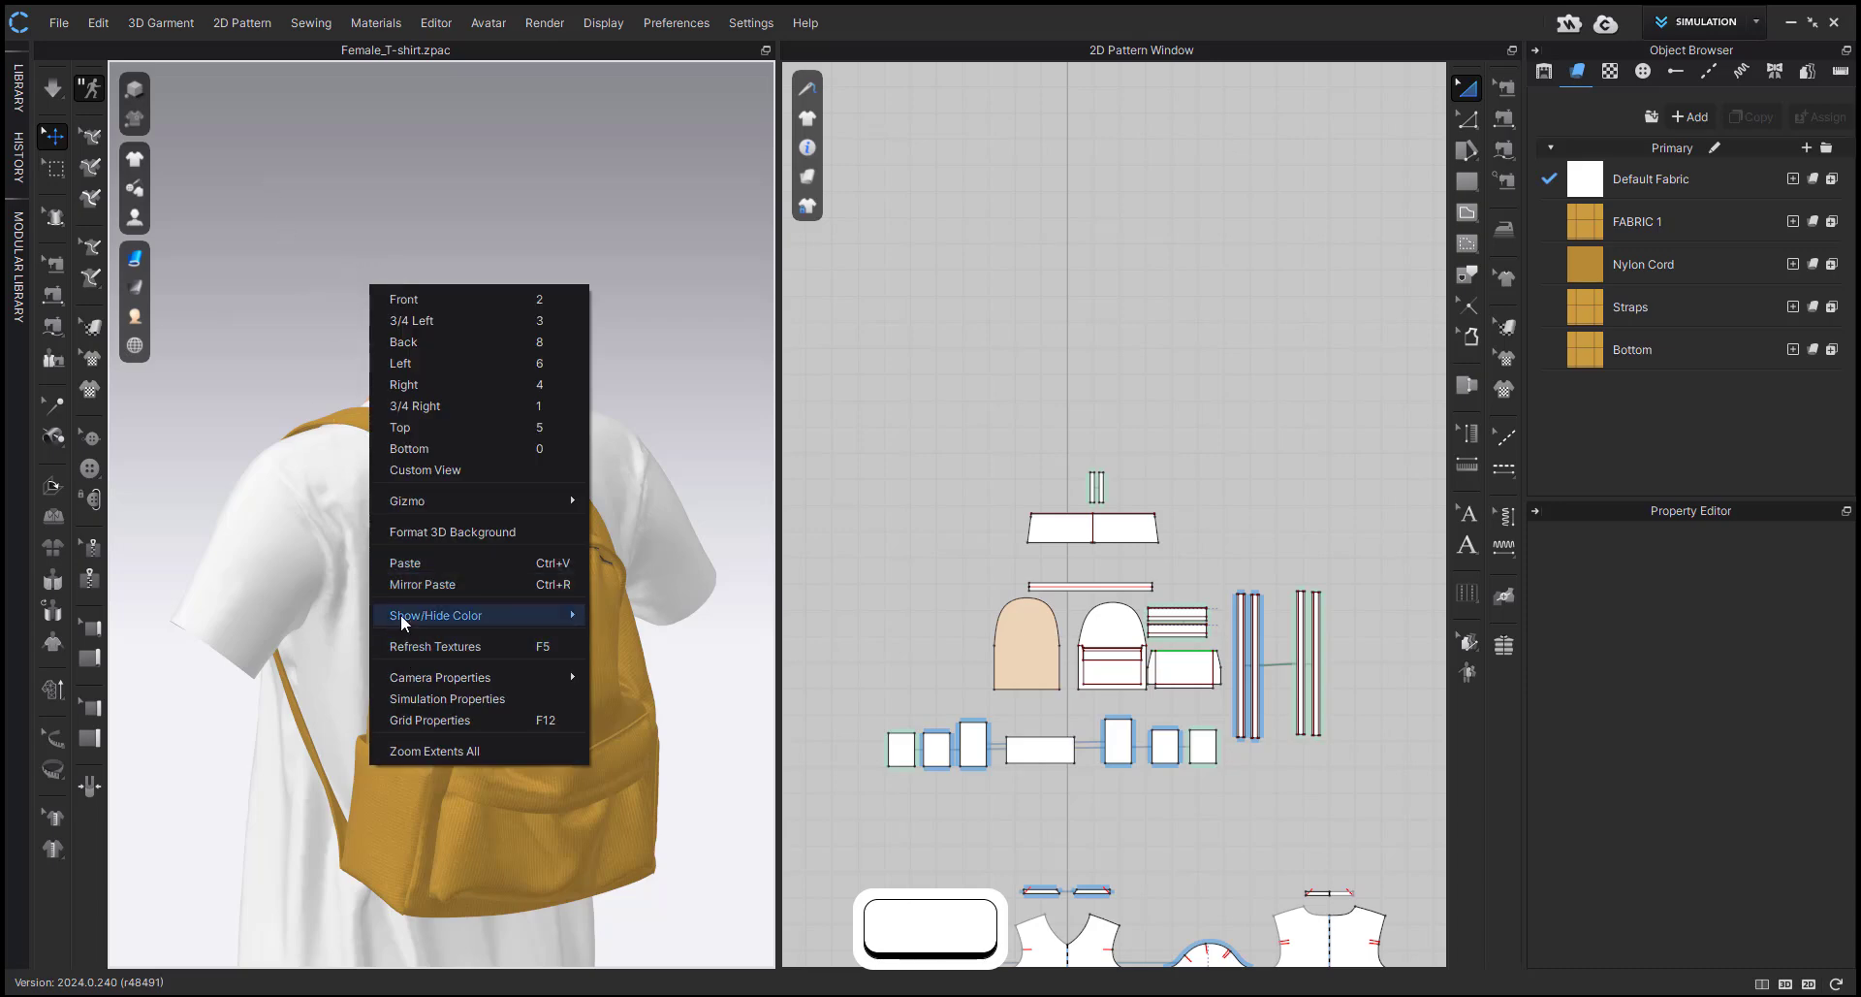
mouse_move(581, 613)
click(645, 617)
key(2)
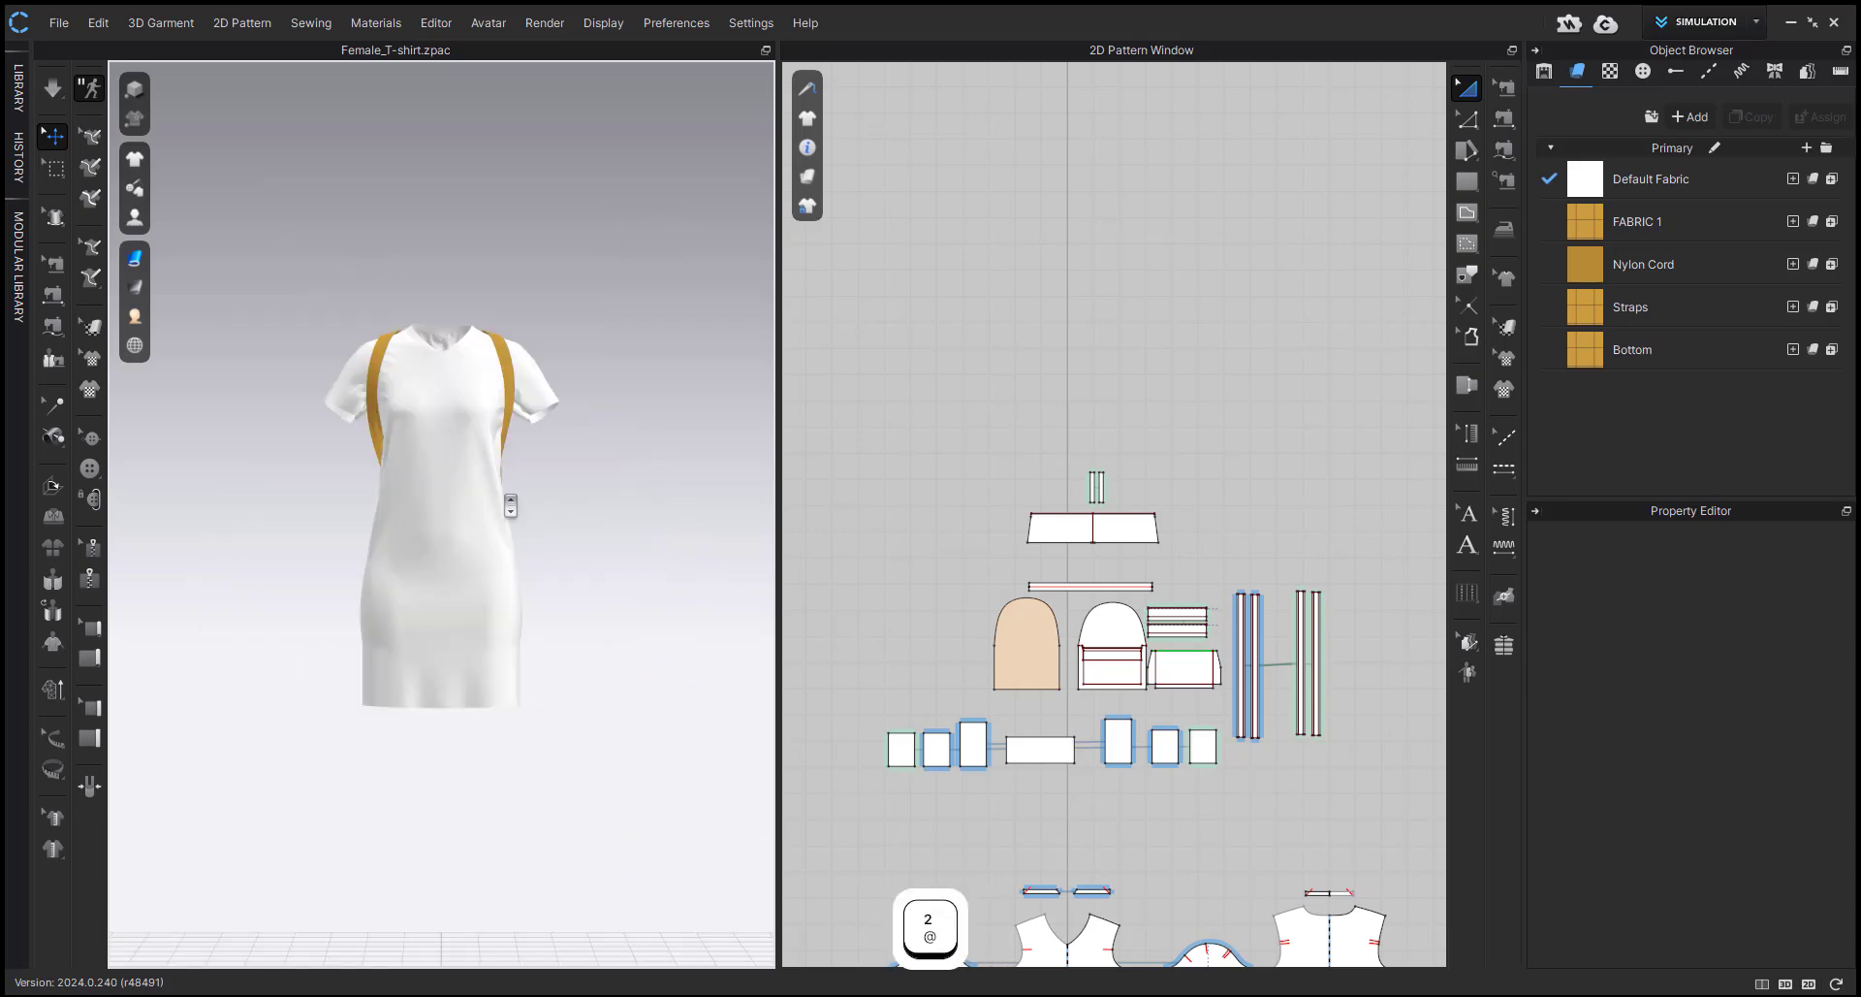
Simulate the shirt together with the backpack, checking the drape from the front and back.
scroll(427, 417, up, 5)
middle_drag(422, 417, 420, 678)
key(space)
right_drag(419, 678, 652, 751)
middle_drag(548, 772, 573, 407)
right_drag(437, 486, 640, 498)
key(space)
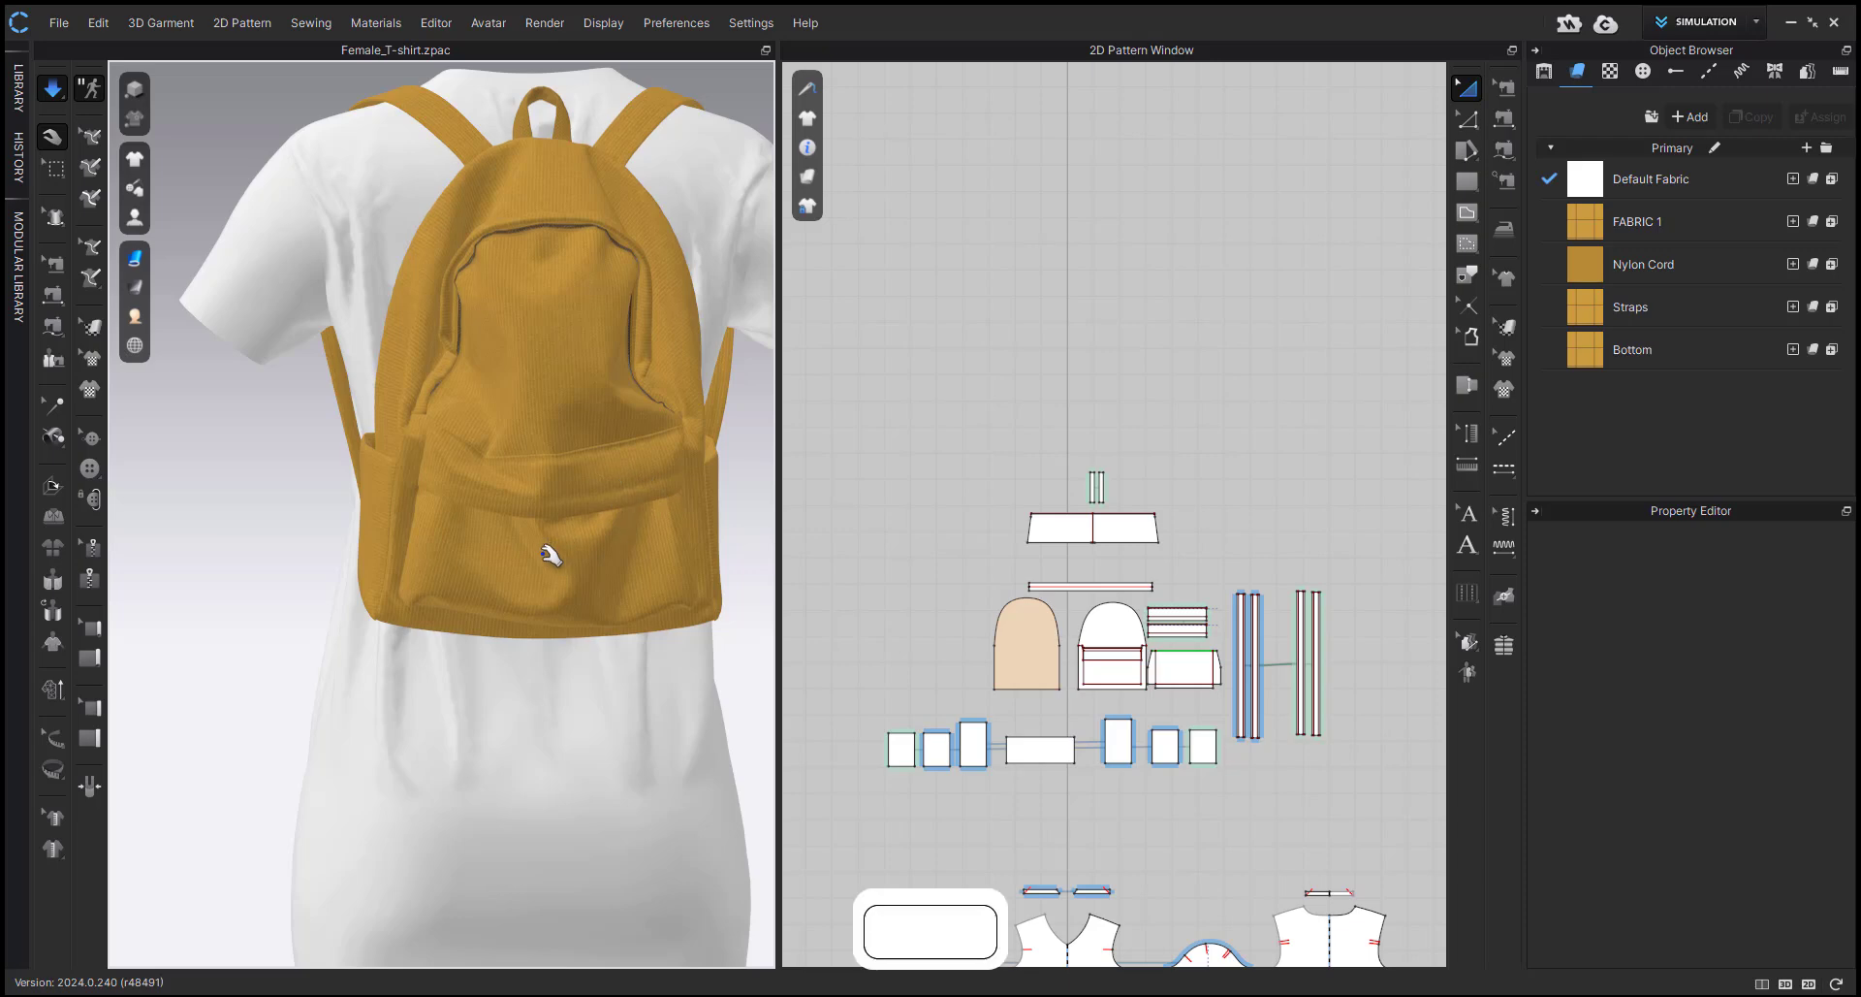
Stop the simulation and show the avatar under the garment in the front view.
scroll(547, 555, down, 3)
right_drag(540, 607, 885, 561)
scroll(556, 482, down, 3)
key(shift+a)
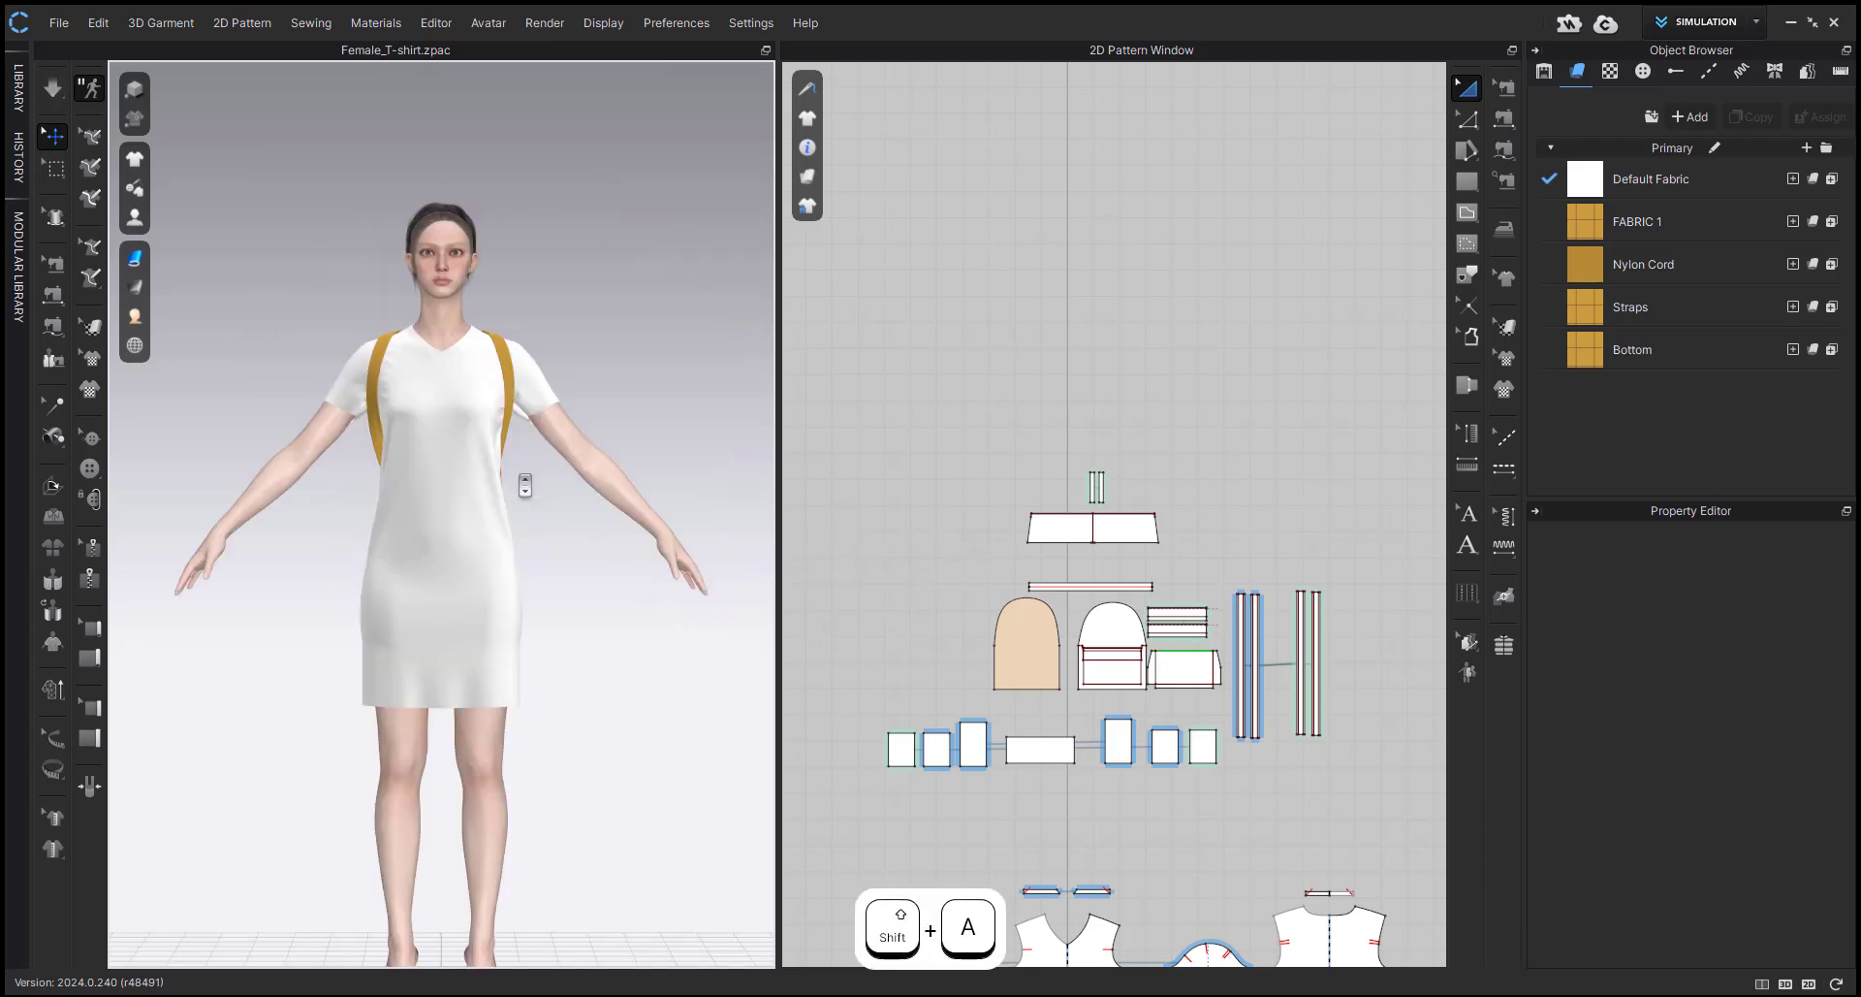
scroll(524, 476, up, 3)
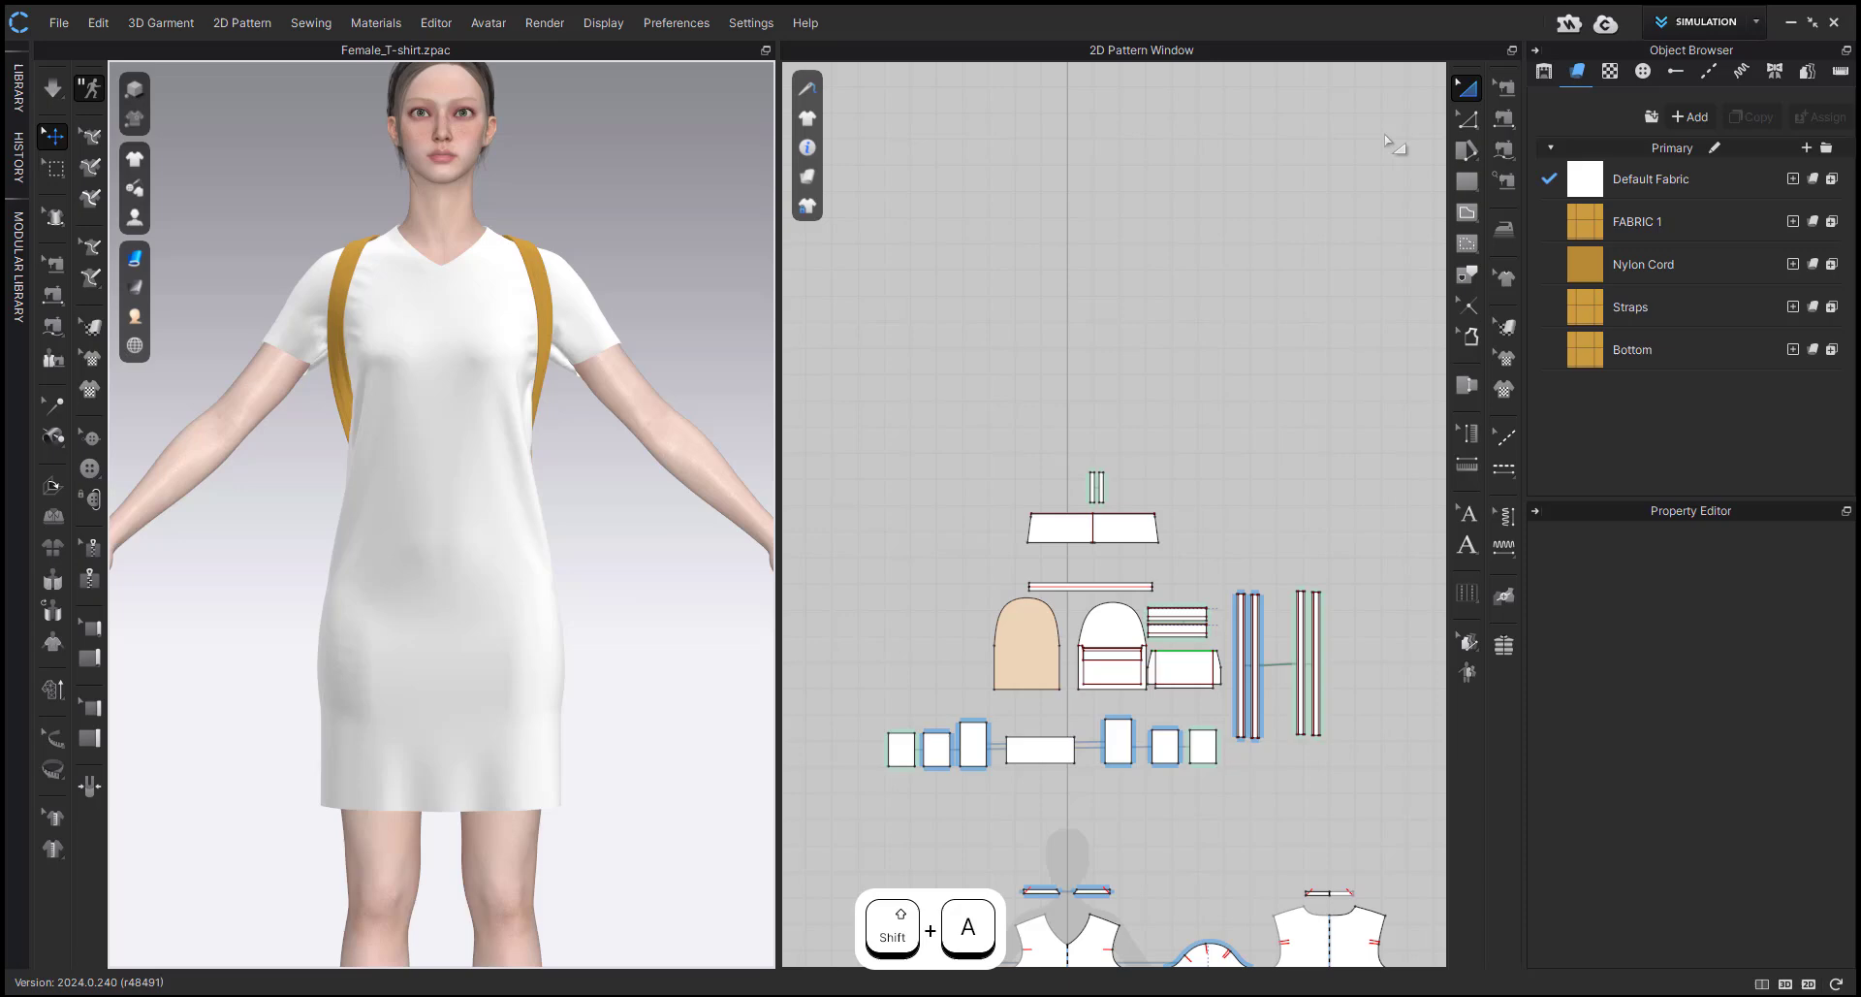
click(1758, 24)
click(1693, 96)
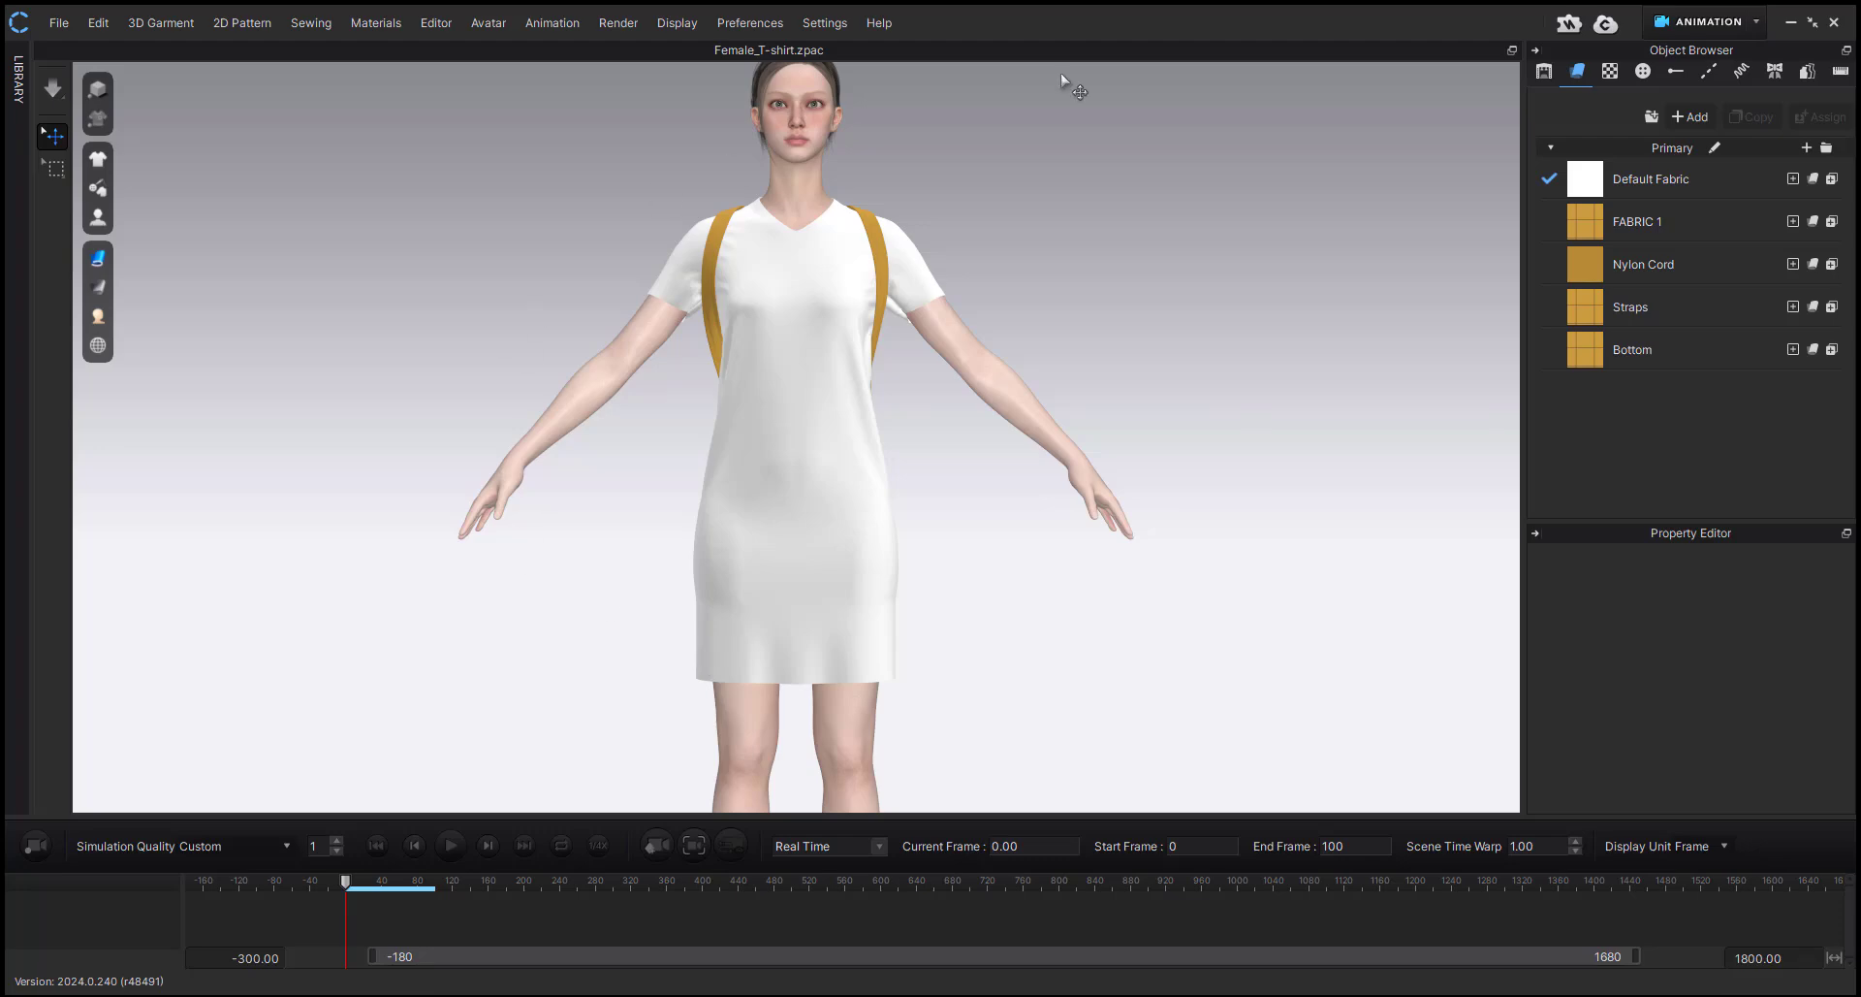
click(1755, 25)
click(1718, 62)
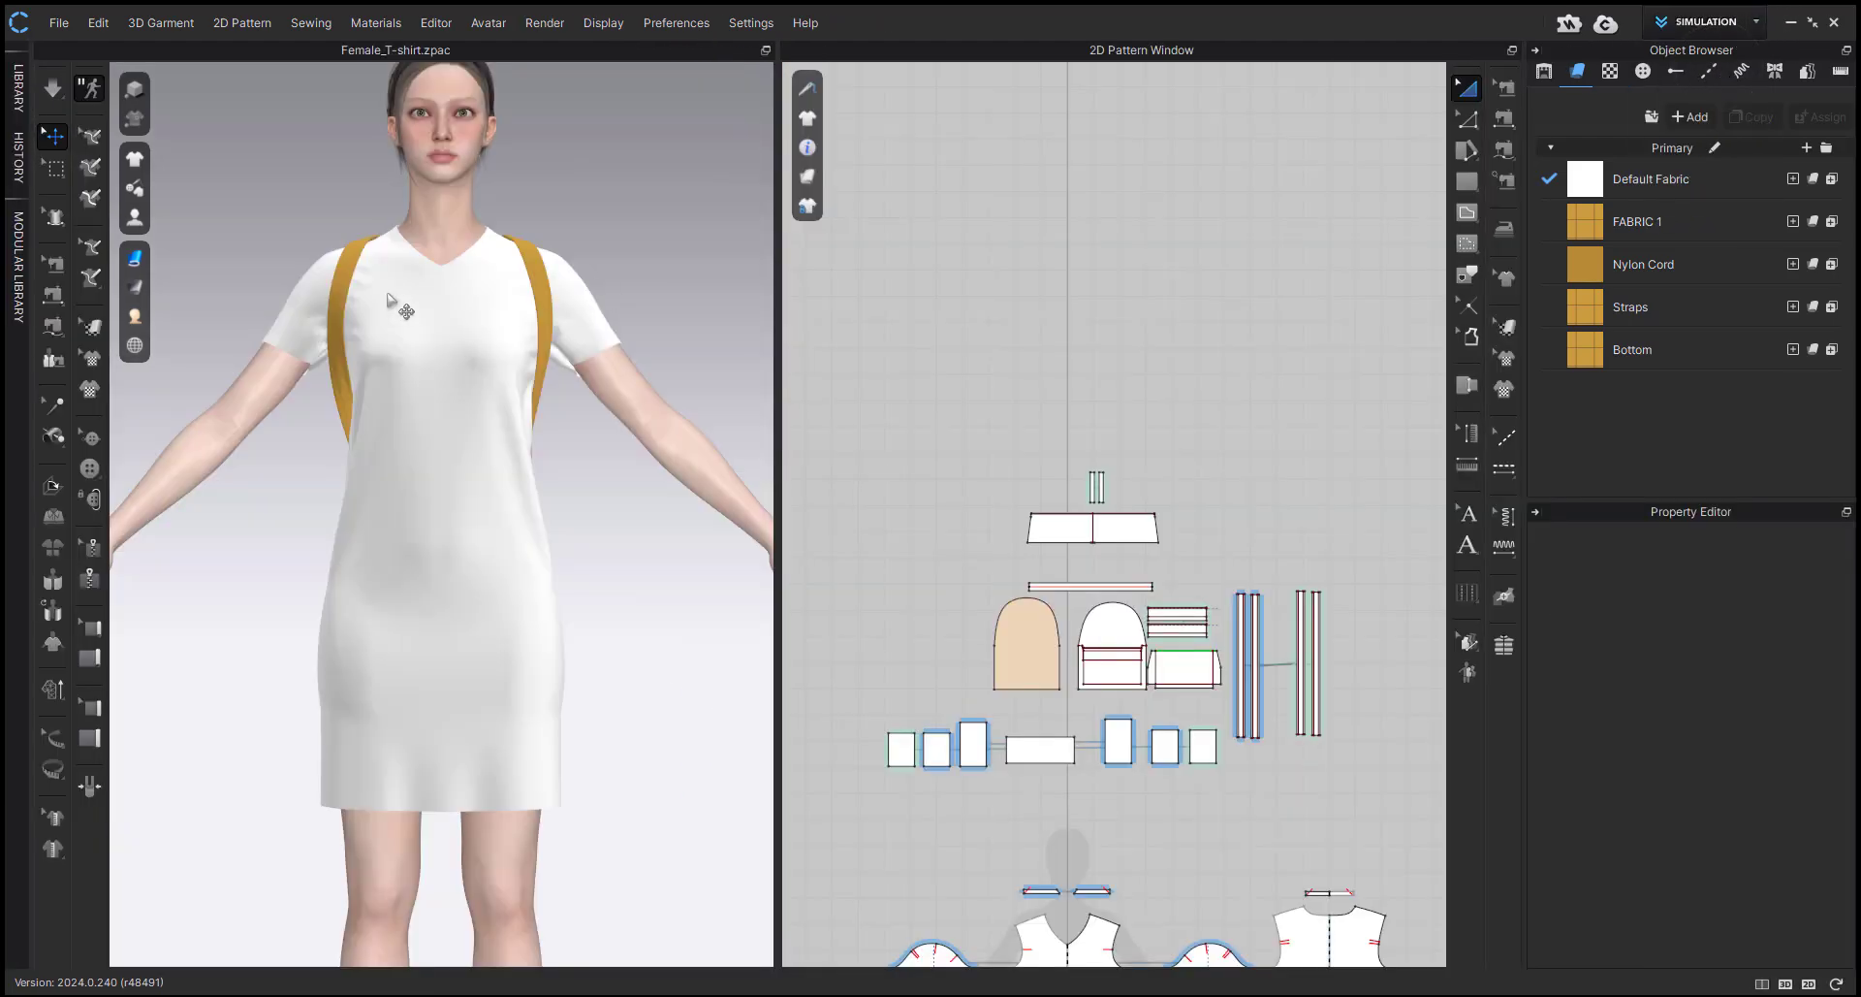
Set the simulation preset to Fitting (Accurate Fabric) and simulate the shirt and backpack on the avatar.
click(66, 91)
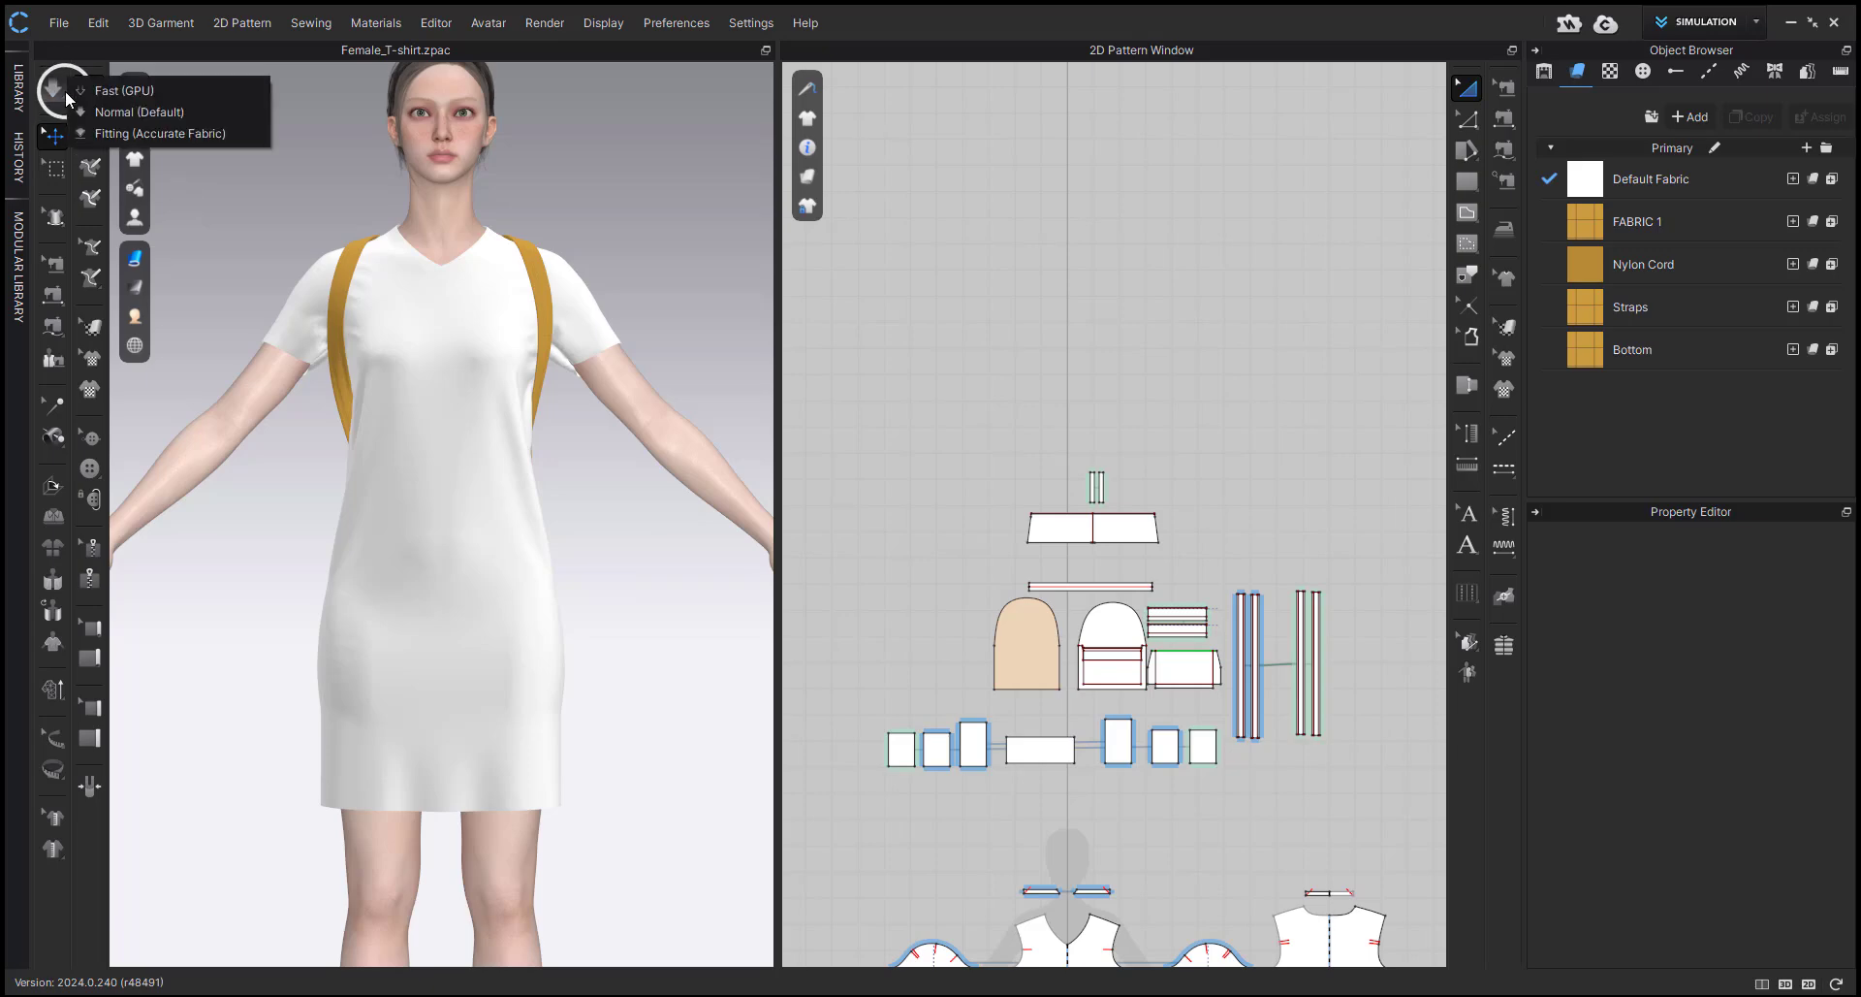
click(214, 132)
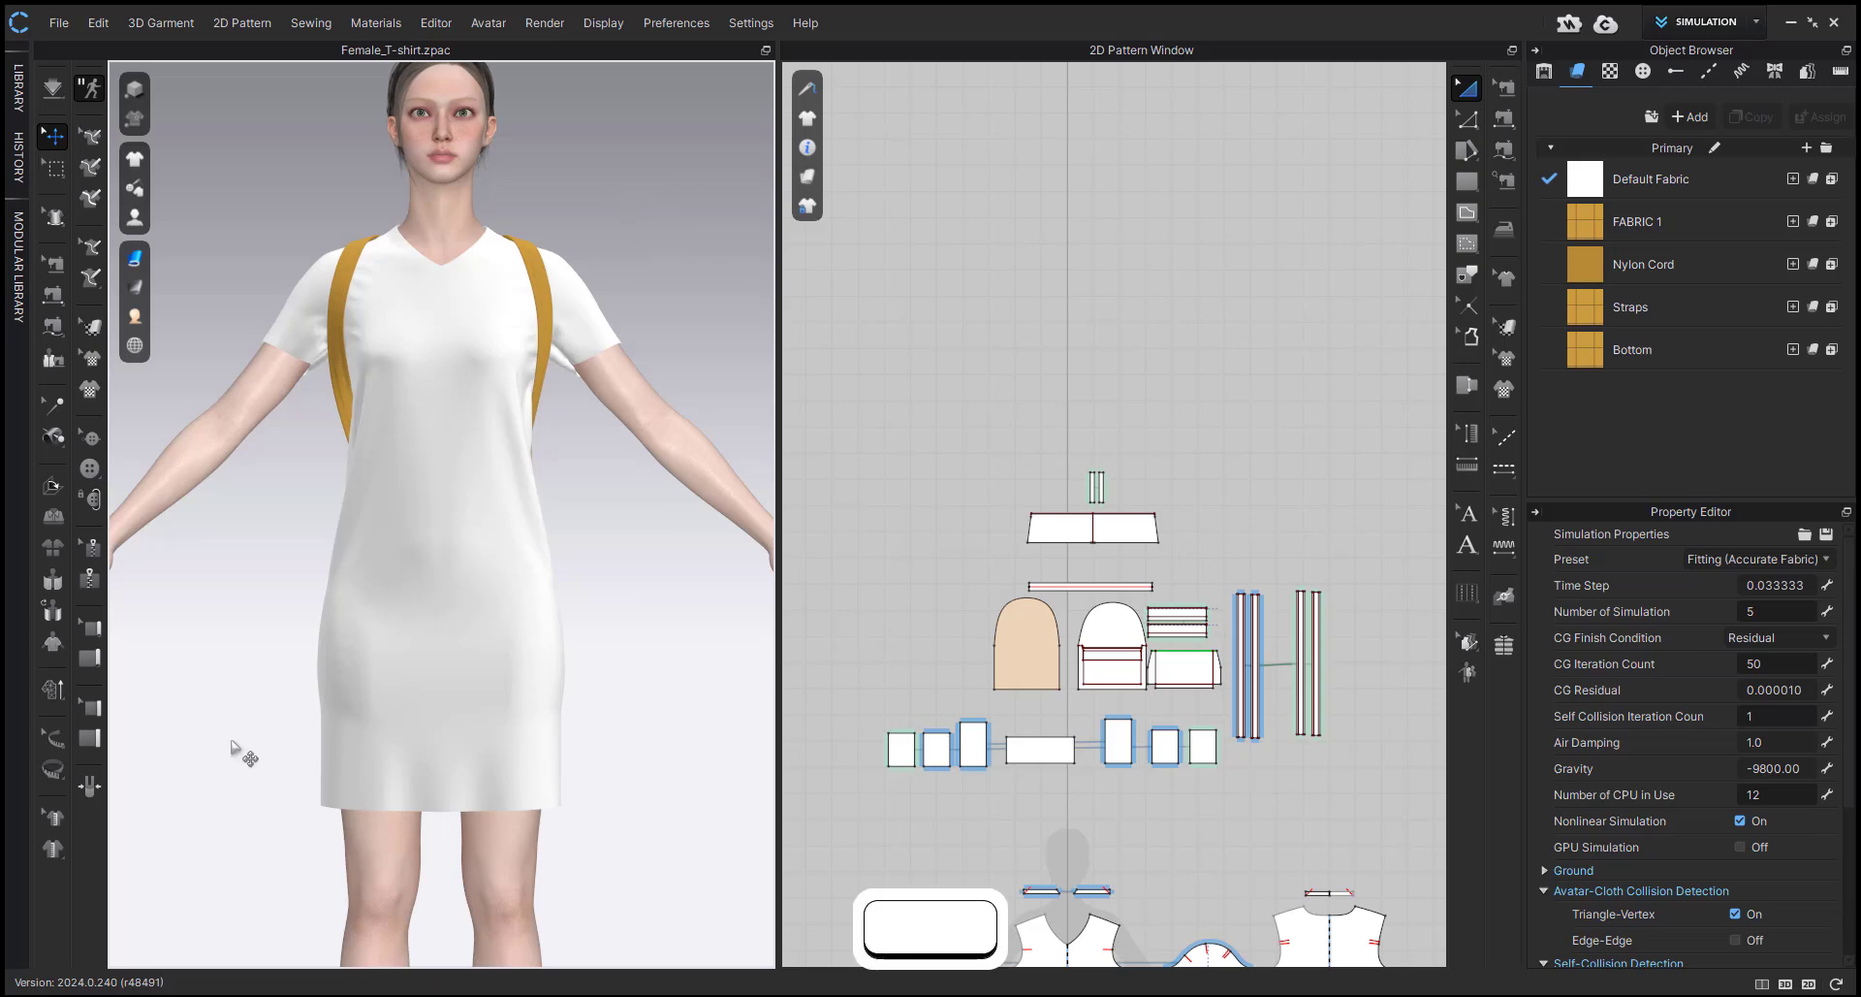
key(space)
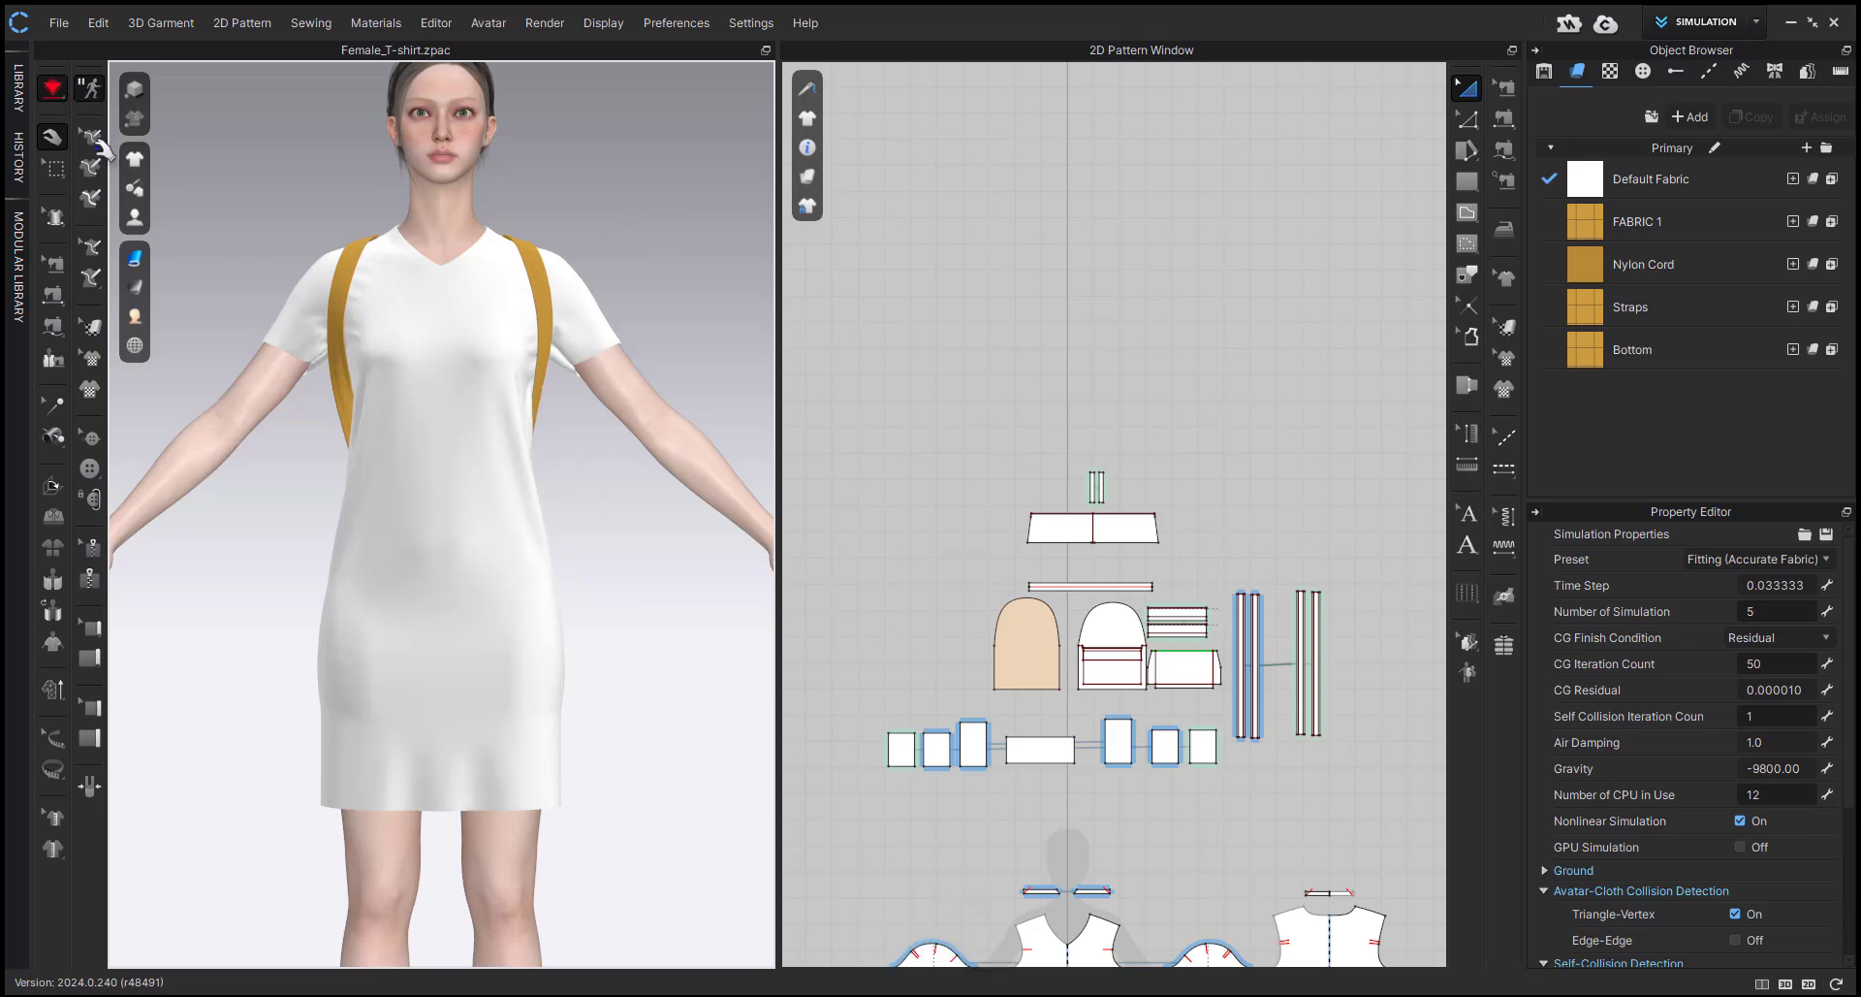
key(space)
scroll(299, 485, up, 5)
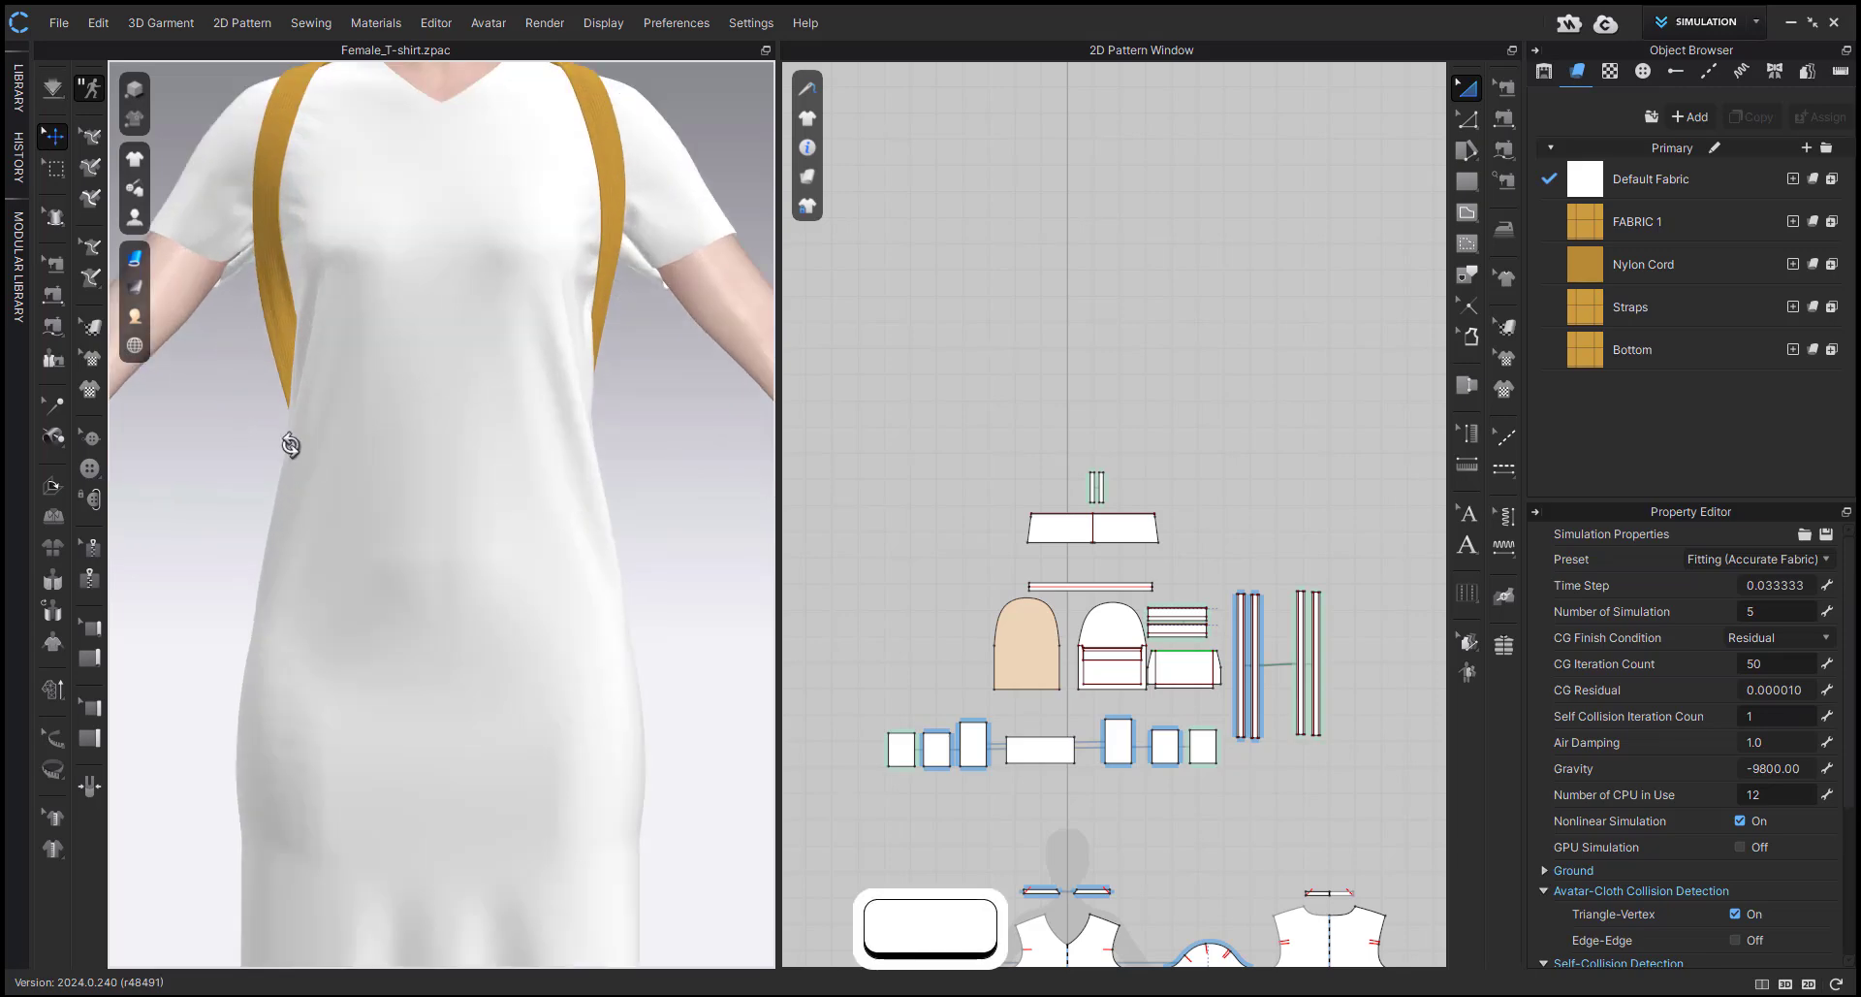
right_drag(303, 460, 513, 424)
key(space)
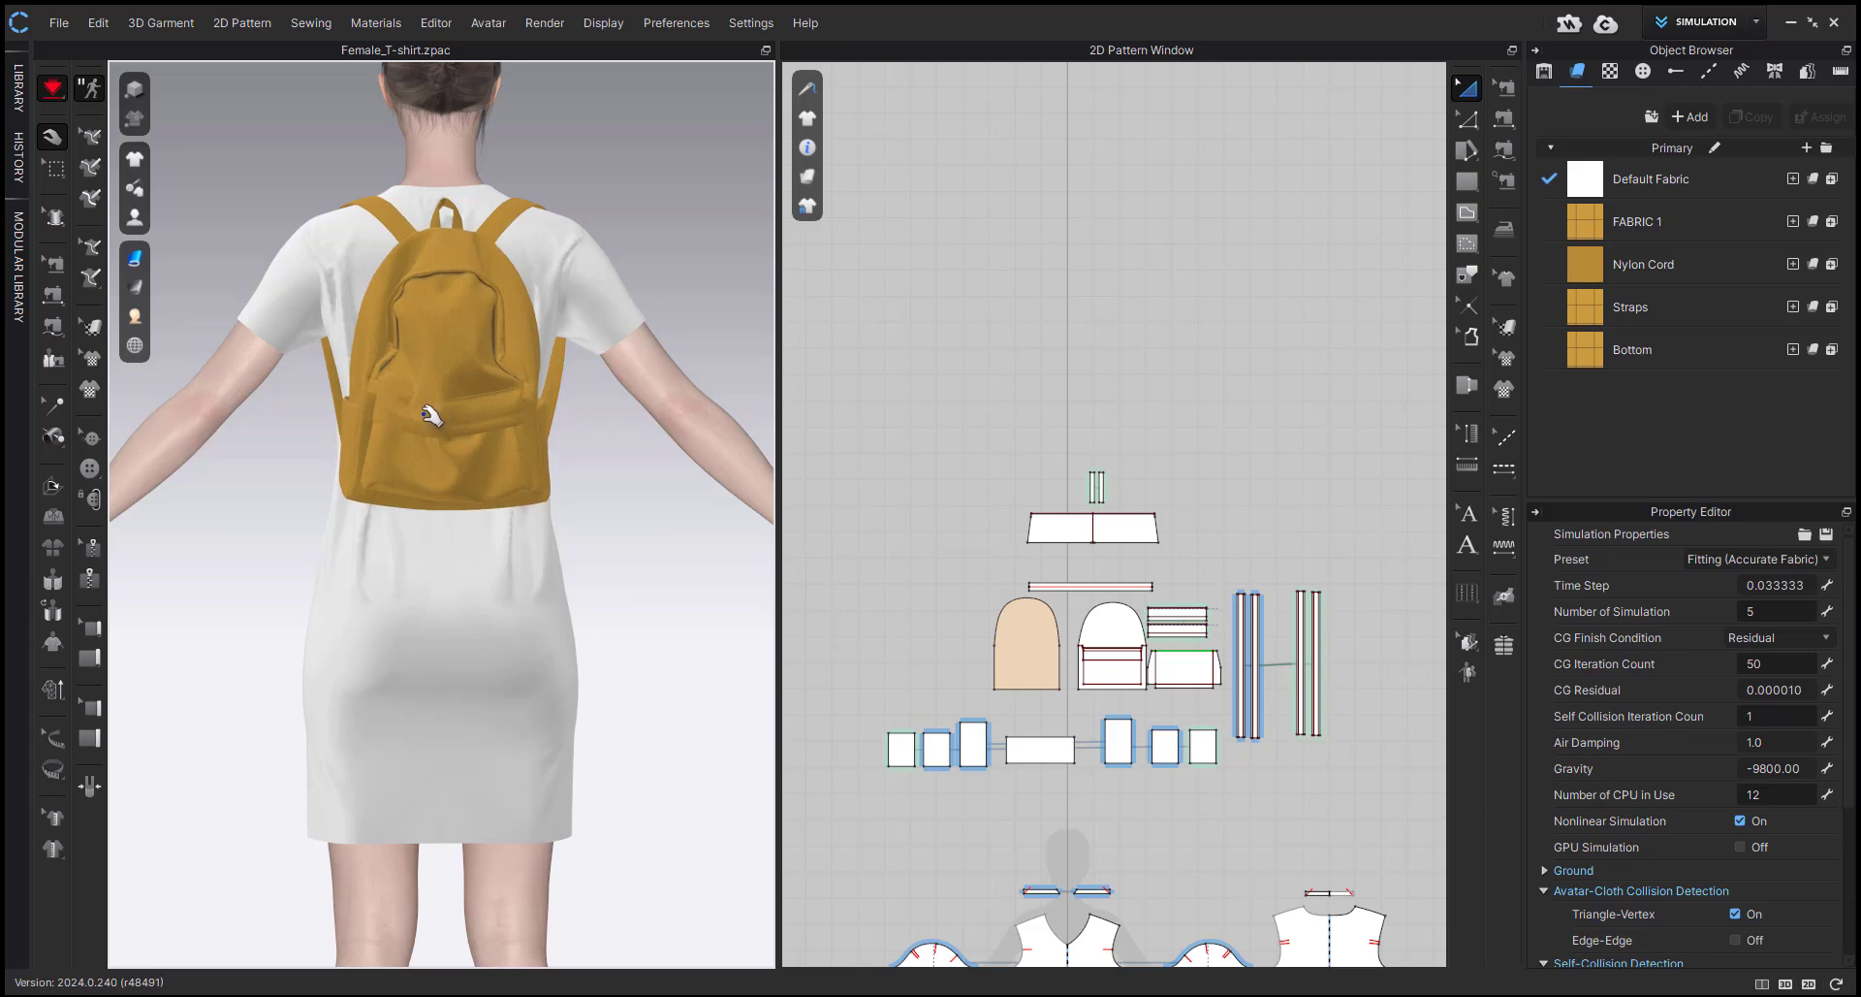
key(space)
scroll(424, 432, up, 5)
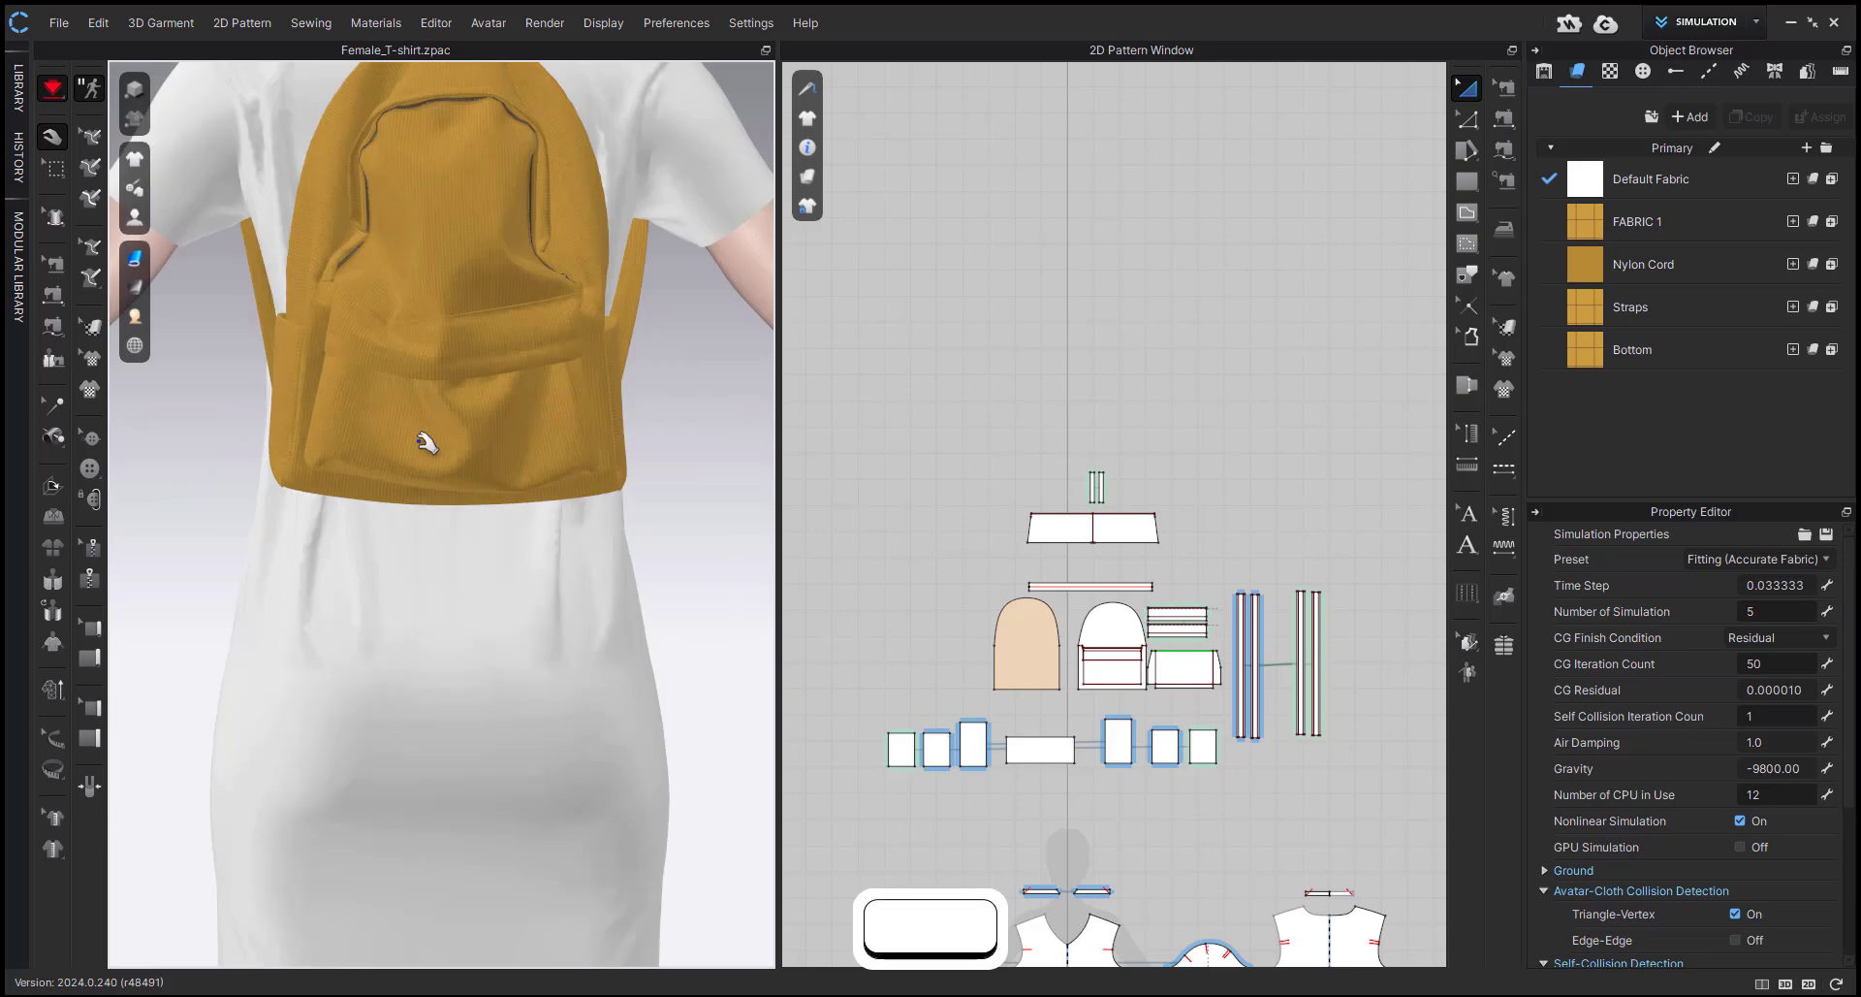
right_drag(453, 495, 371, 525)
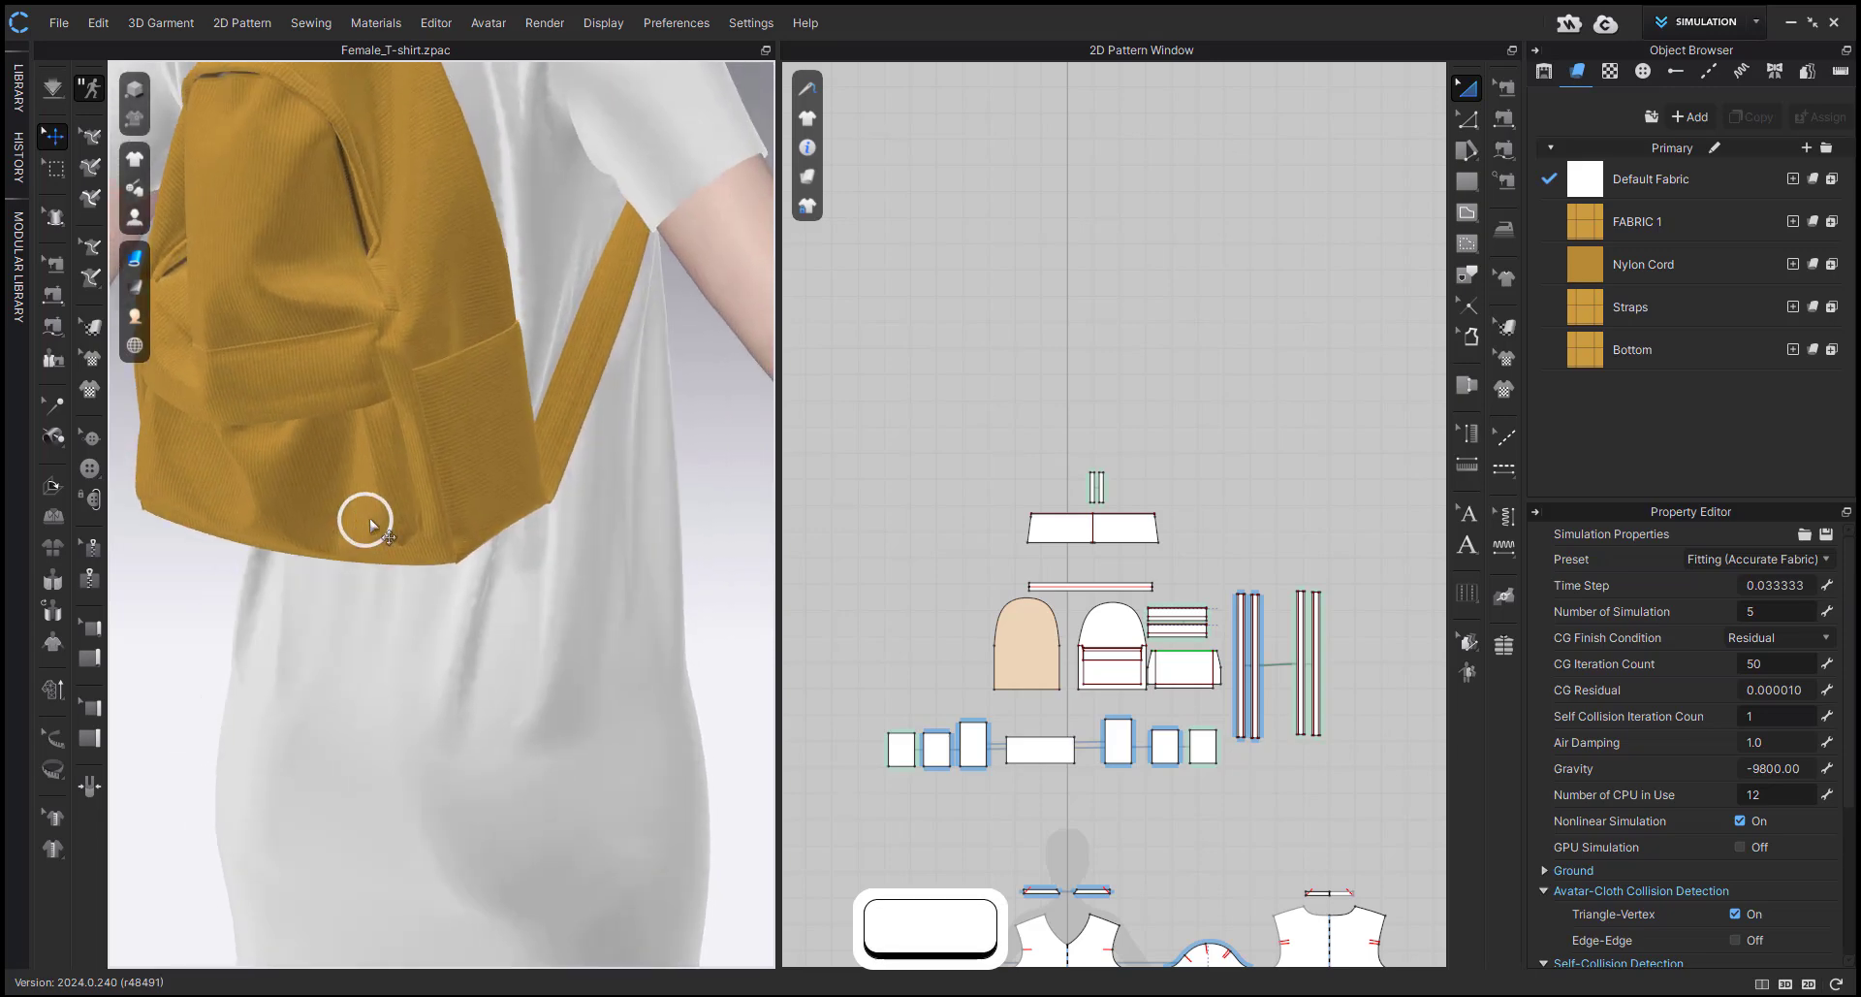
Switch to the Animation workspace and set the simulation quality to Animation (Stable).
click(1664, 27)
click(1691, 93)
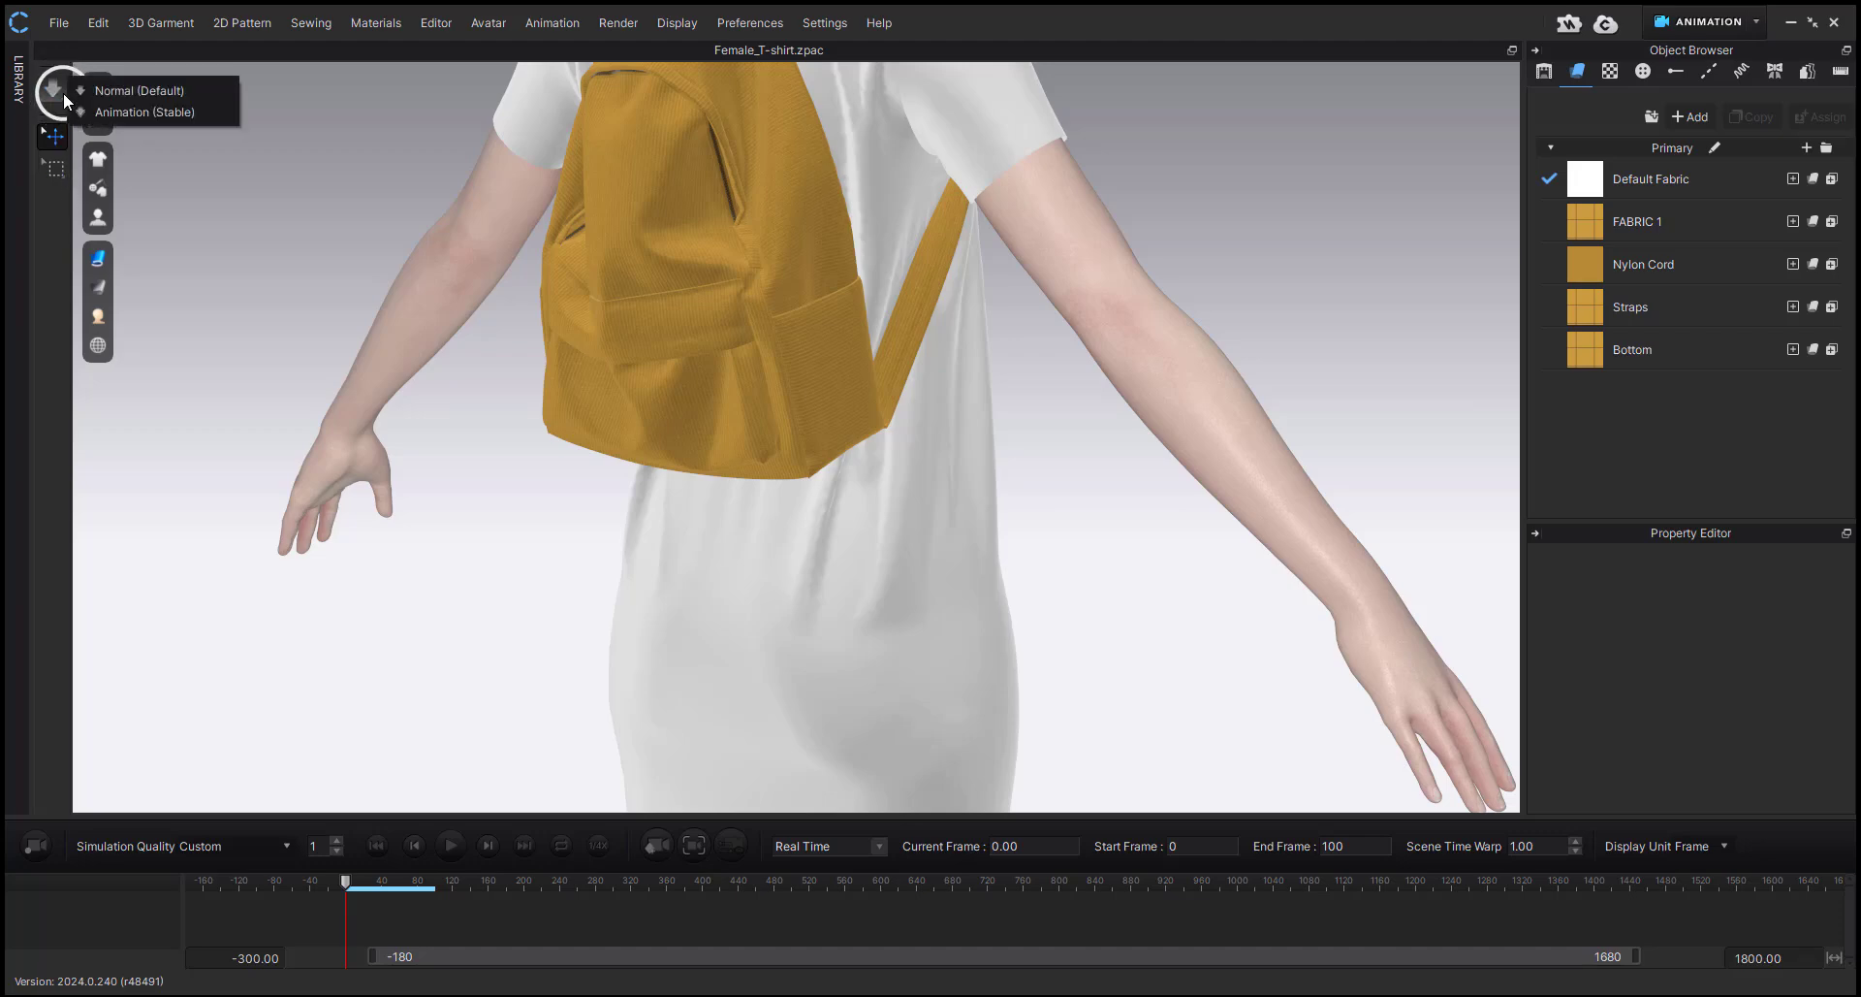
click(62, 91)
scroll(278, 373, down, 5)
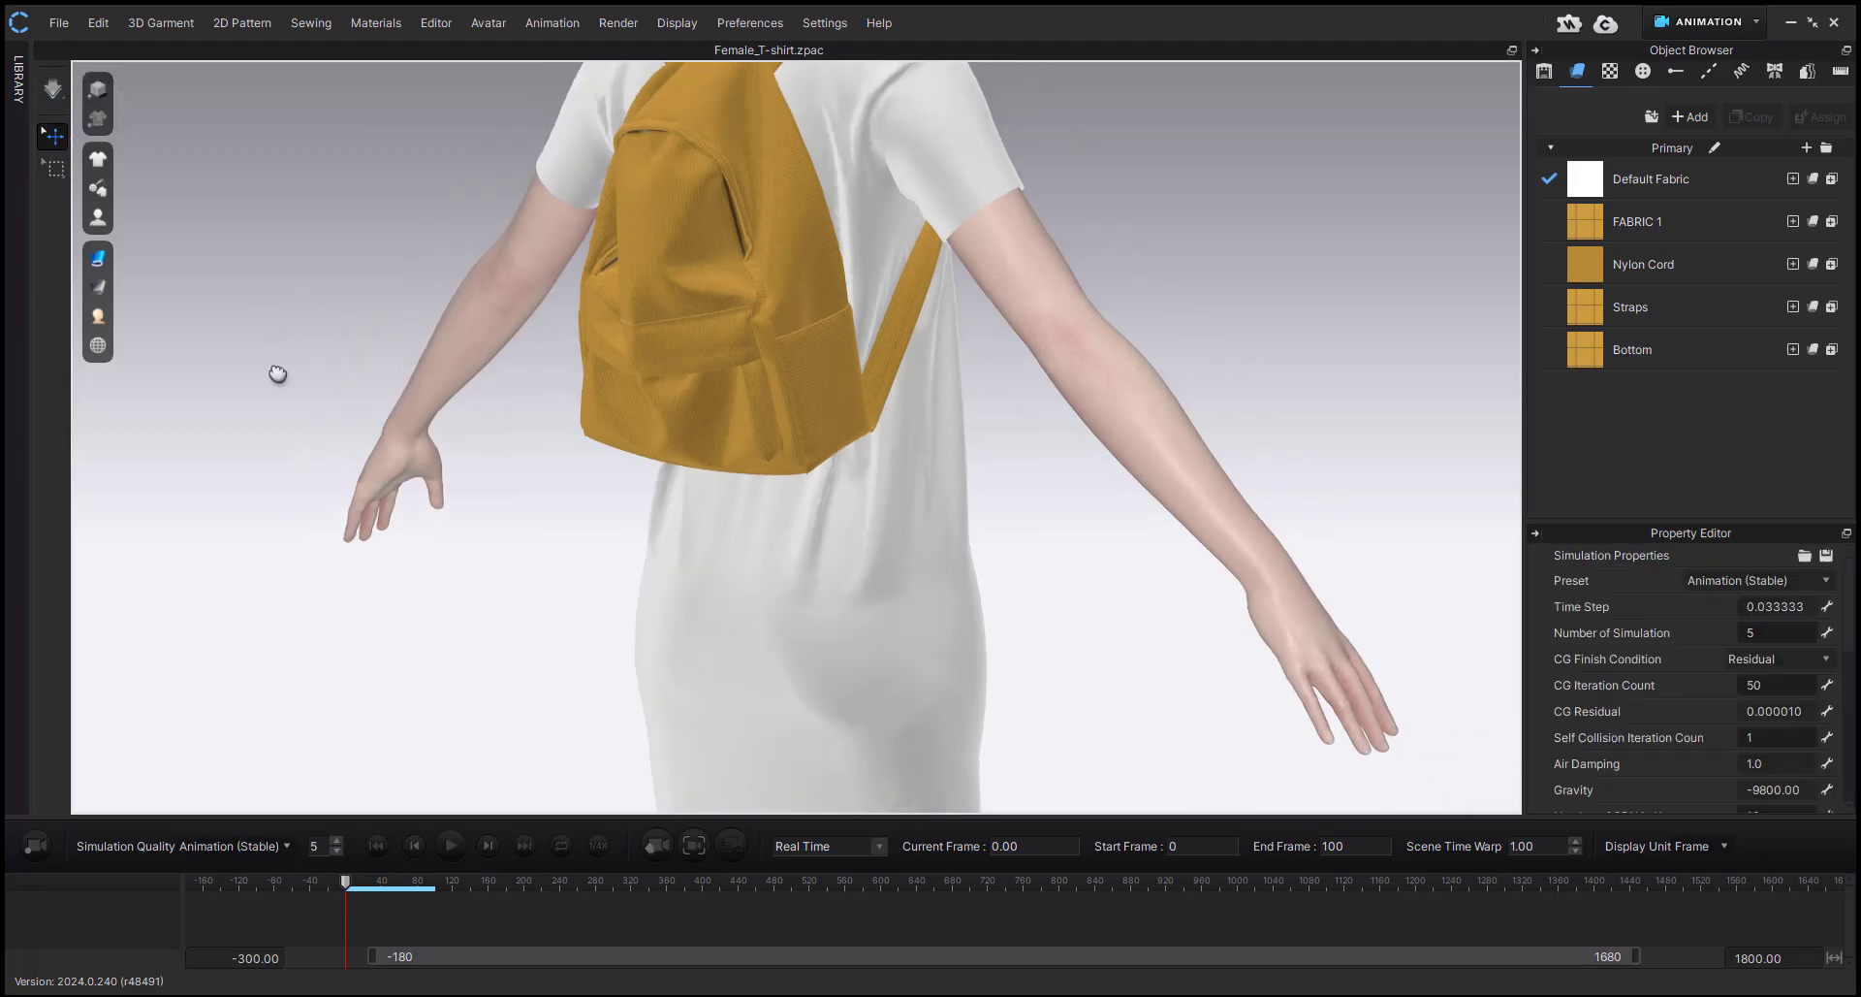
Simulate the backpack and shirt with the stable animation quality, checking them from the side and back.
right_drag(715, 449, 877, 459)
scroll(880, 461, up, 3)
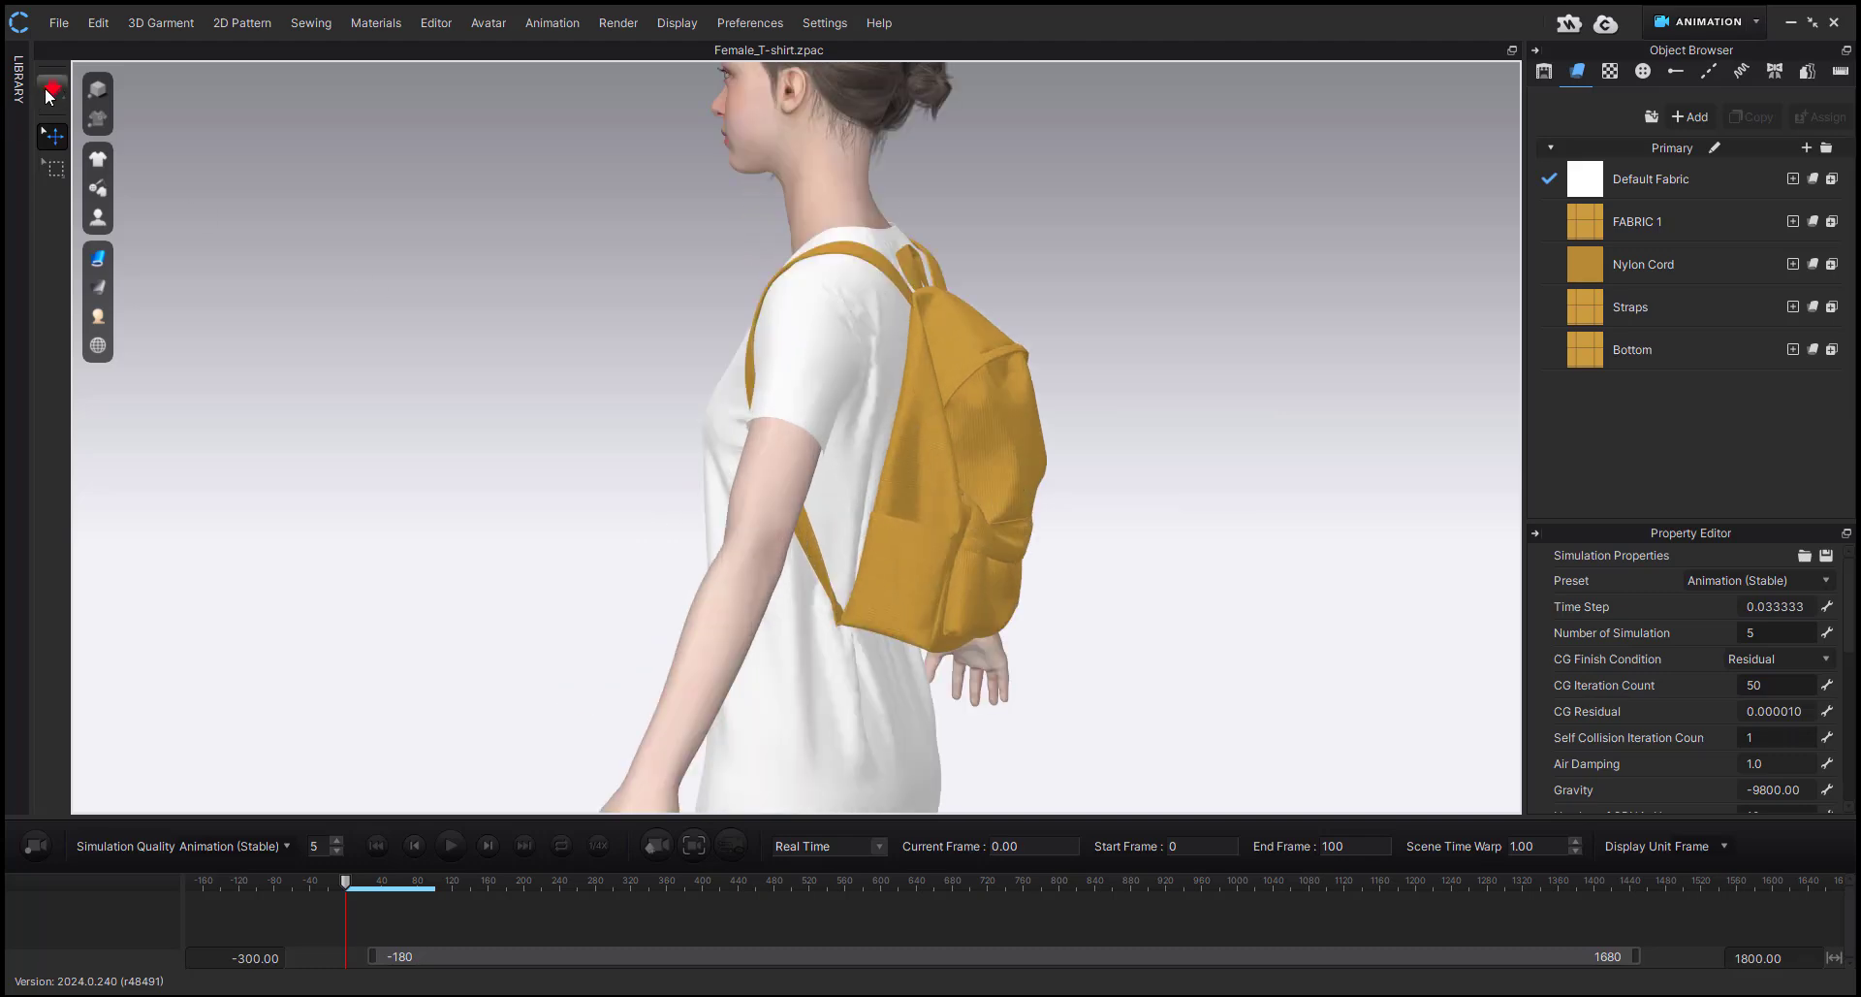
right_drag(875, 608, 738, 559)
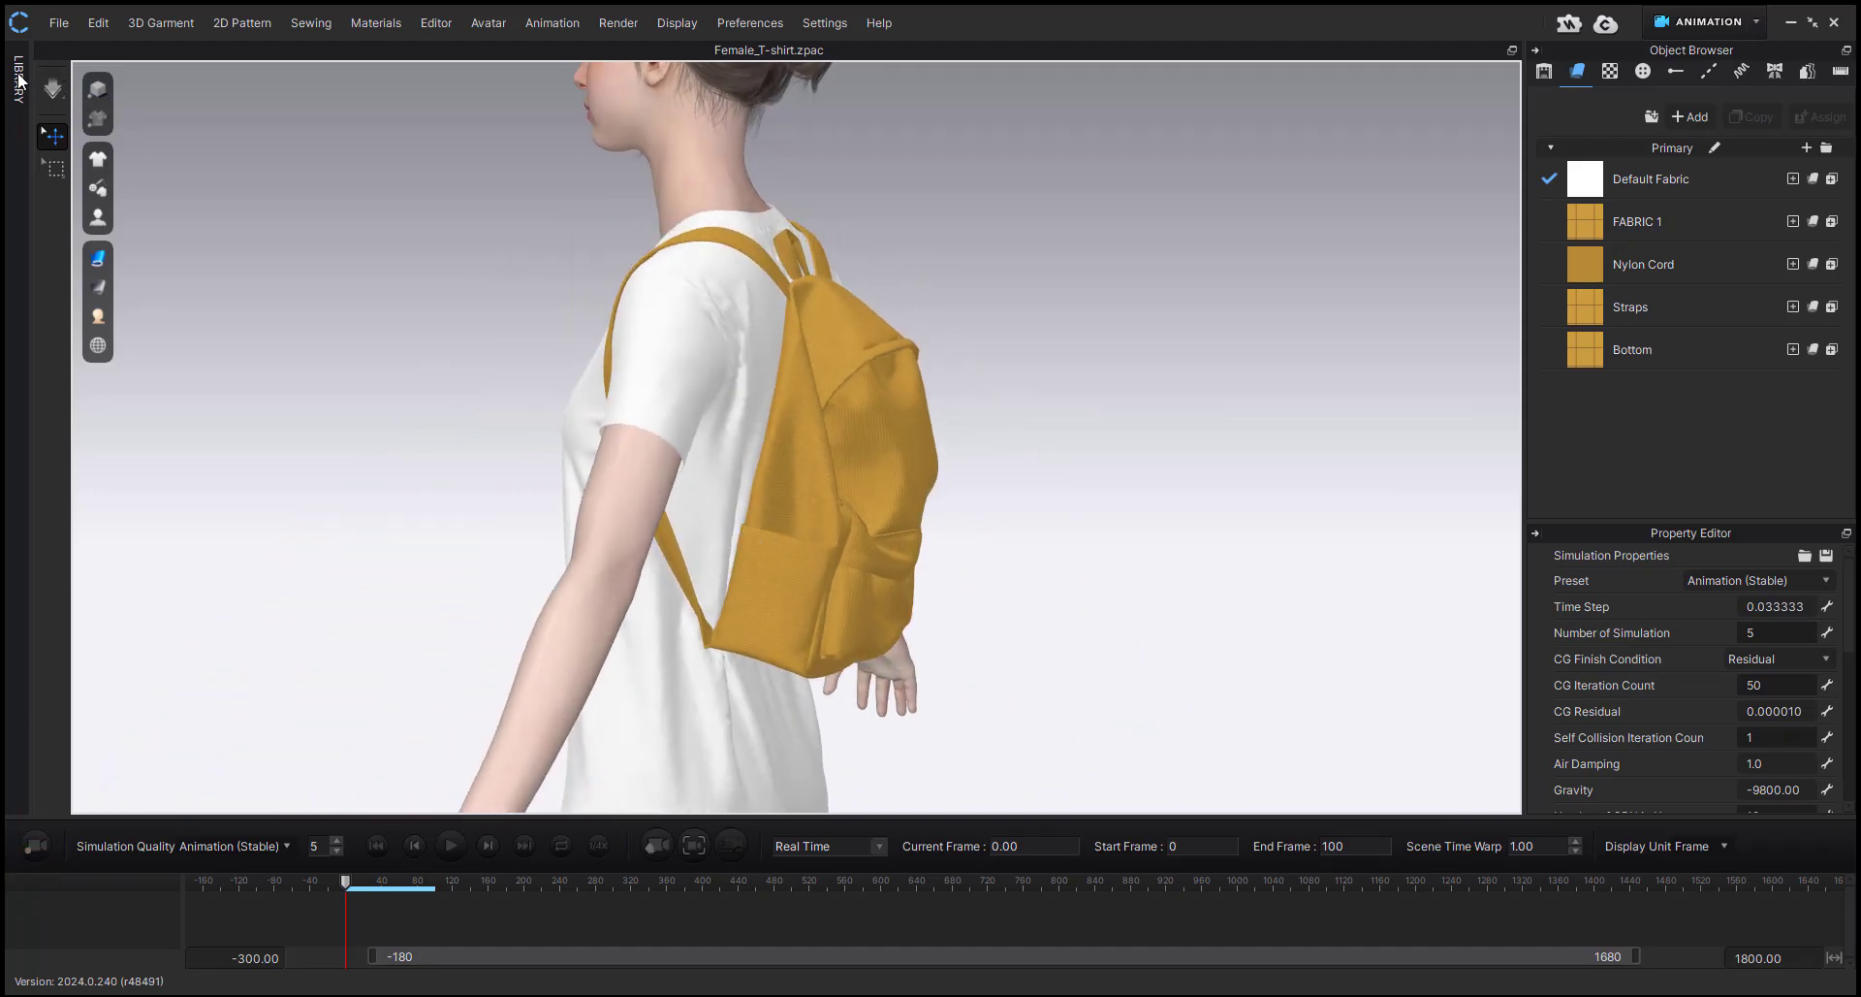
click(47, 100)
right_drag(465, 450, 964, 415)
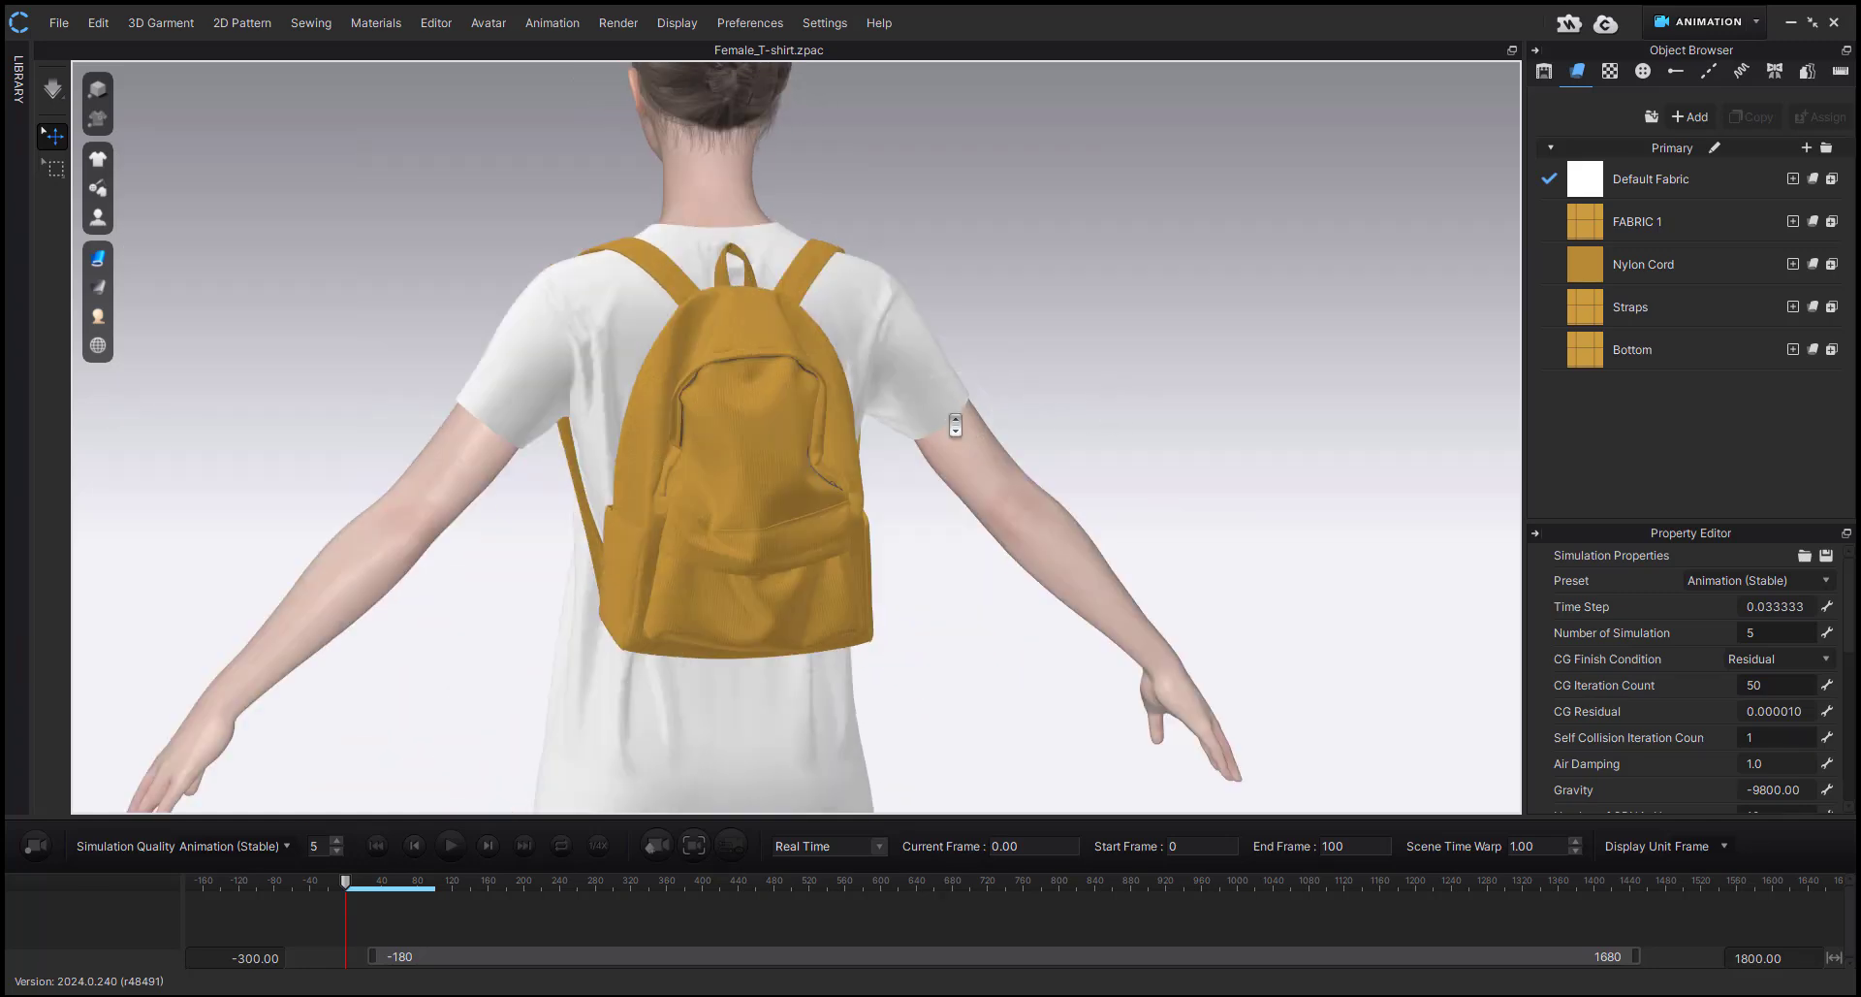
scroll(945, 441, up, 3)
key(space)
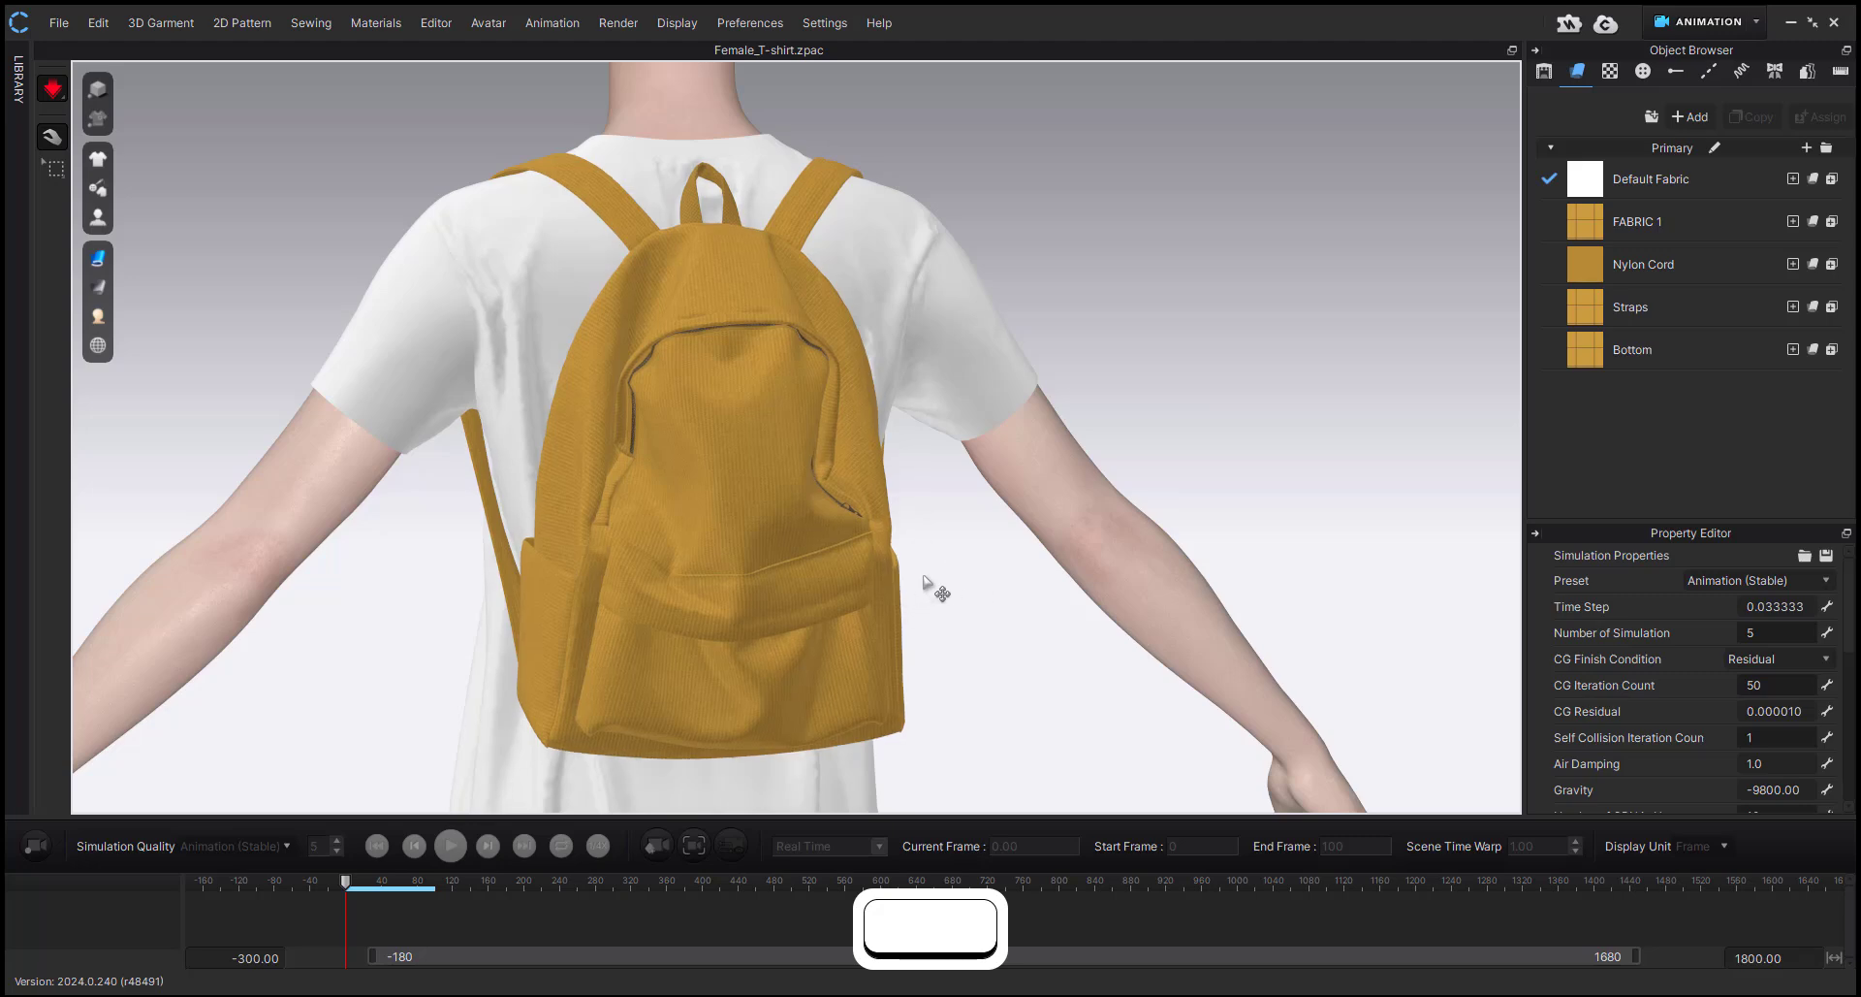
key(space)
Load the FV2_06_Walking_in_place motion from the library's avatar motions, moving avatar and garment to the start position with a 30-frame transition.
right_drag(707, 550, 1143, 548)
click(12, 78)
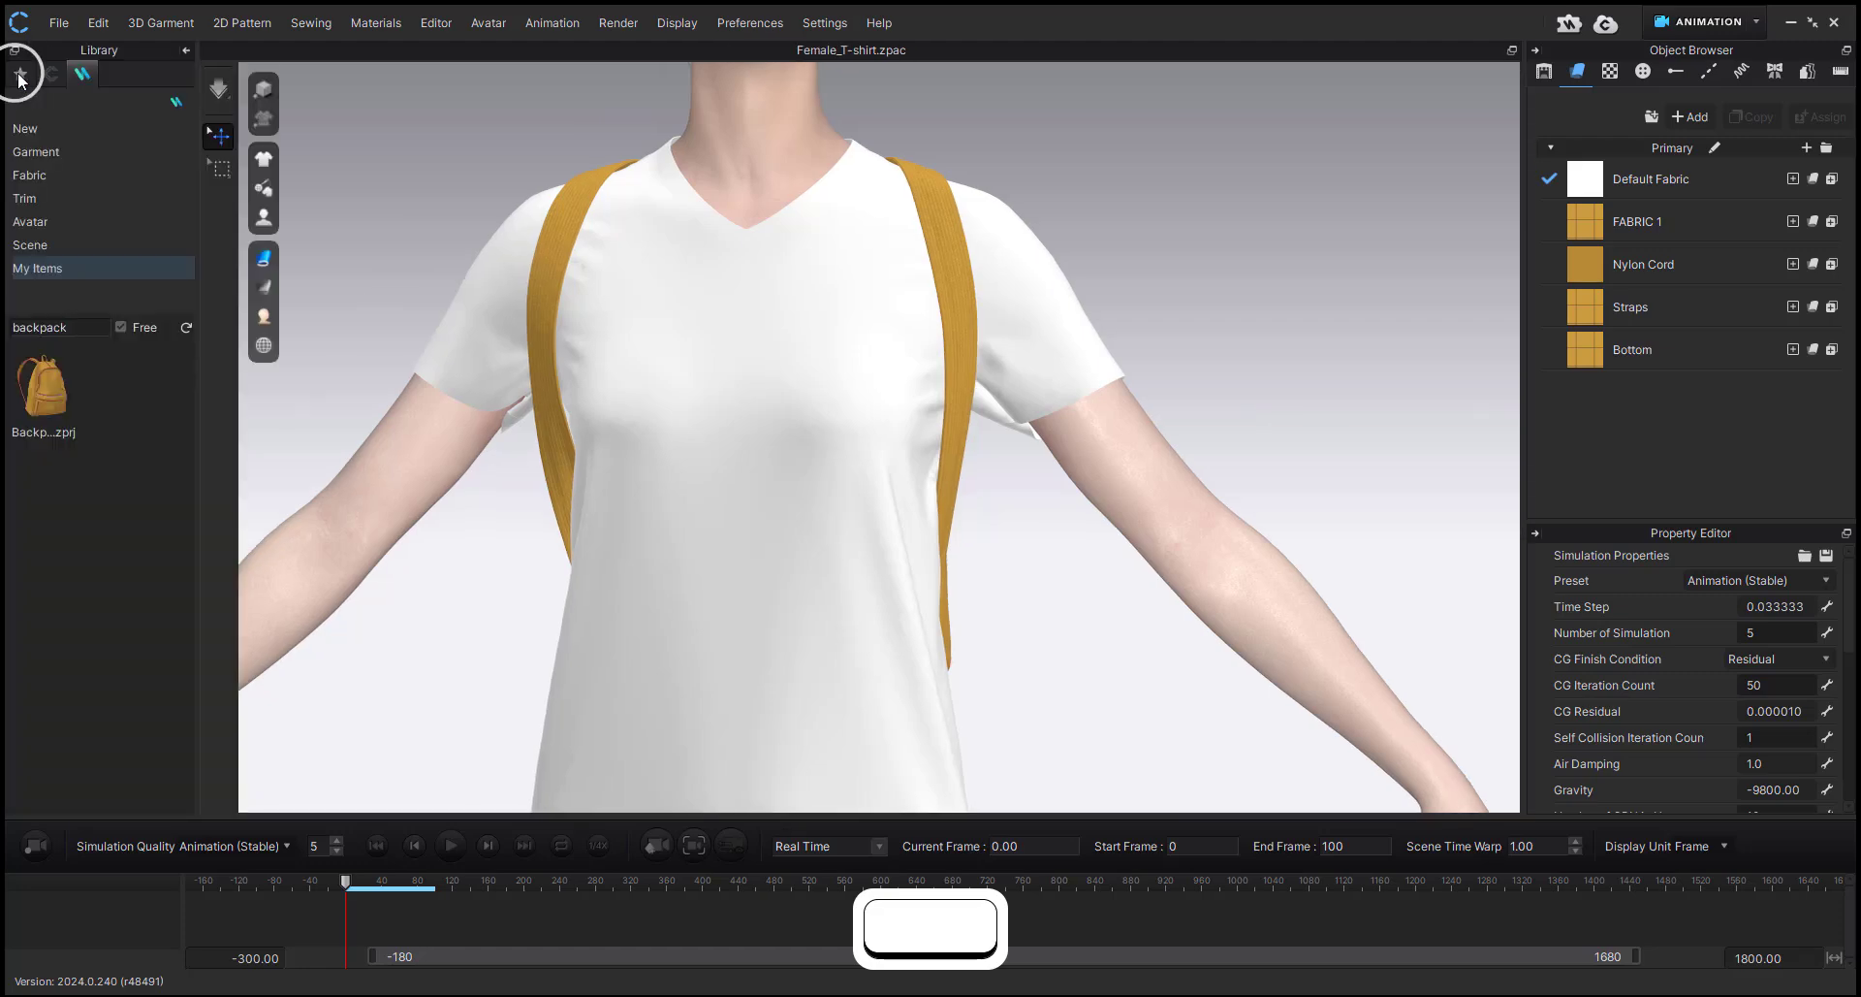
click(21, 78)
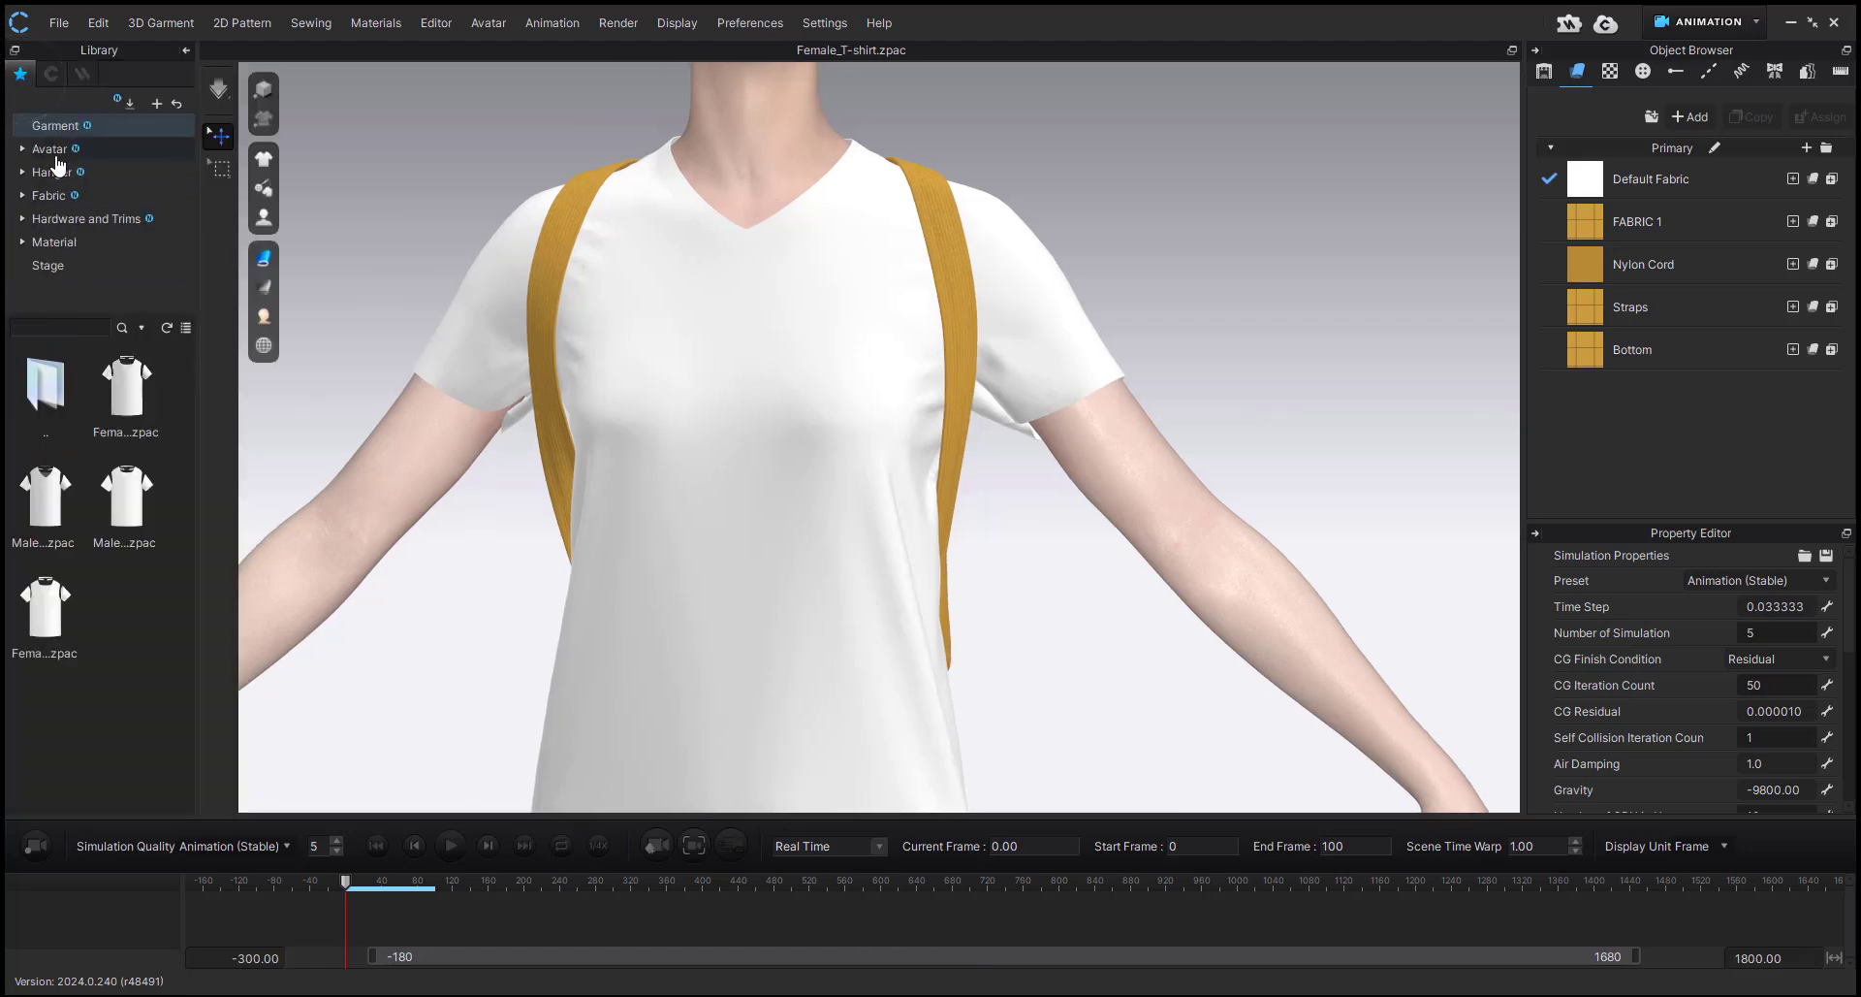
click(54, 151)
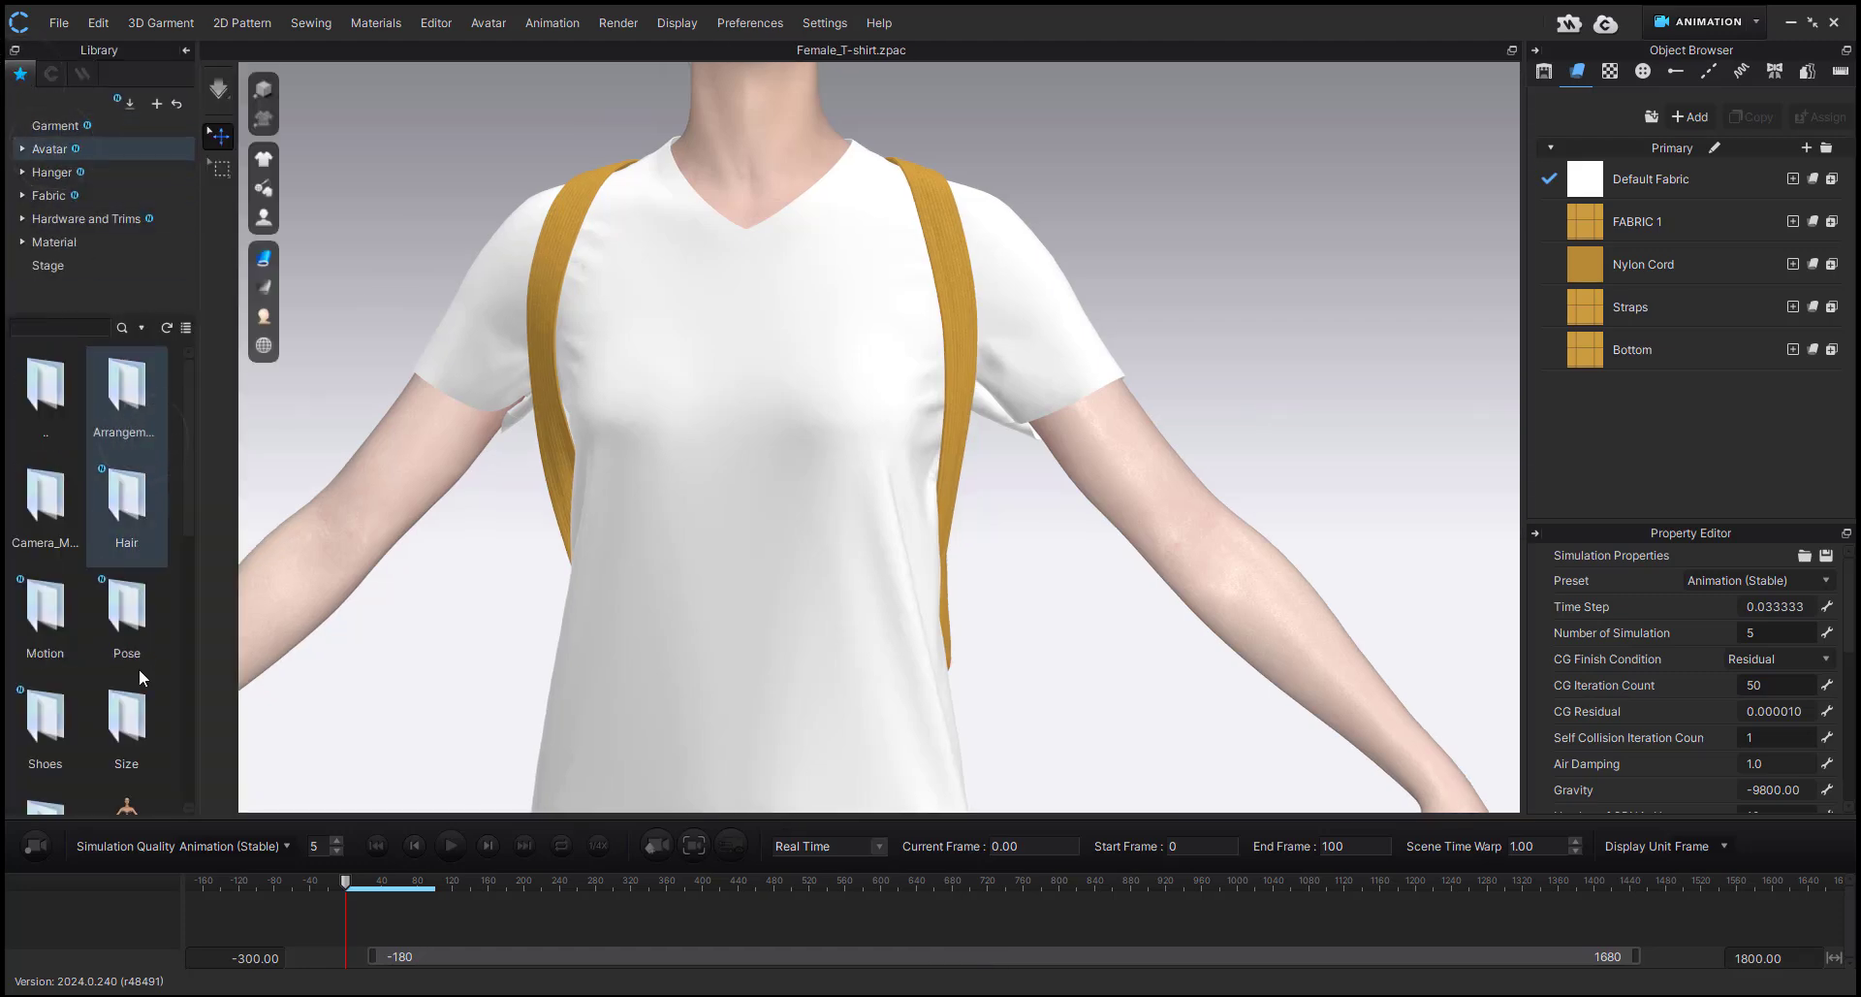
double_click(45, 611)
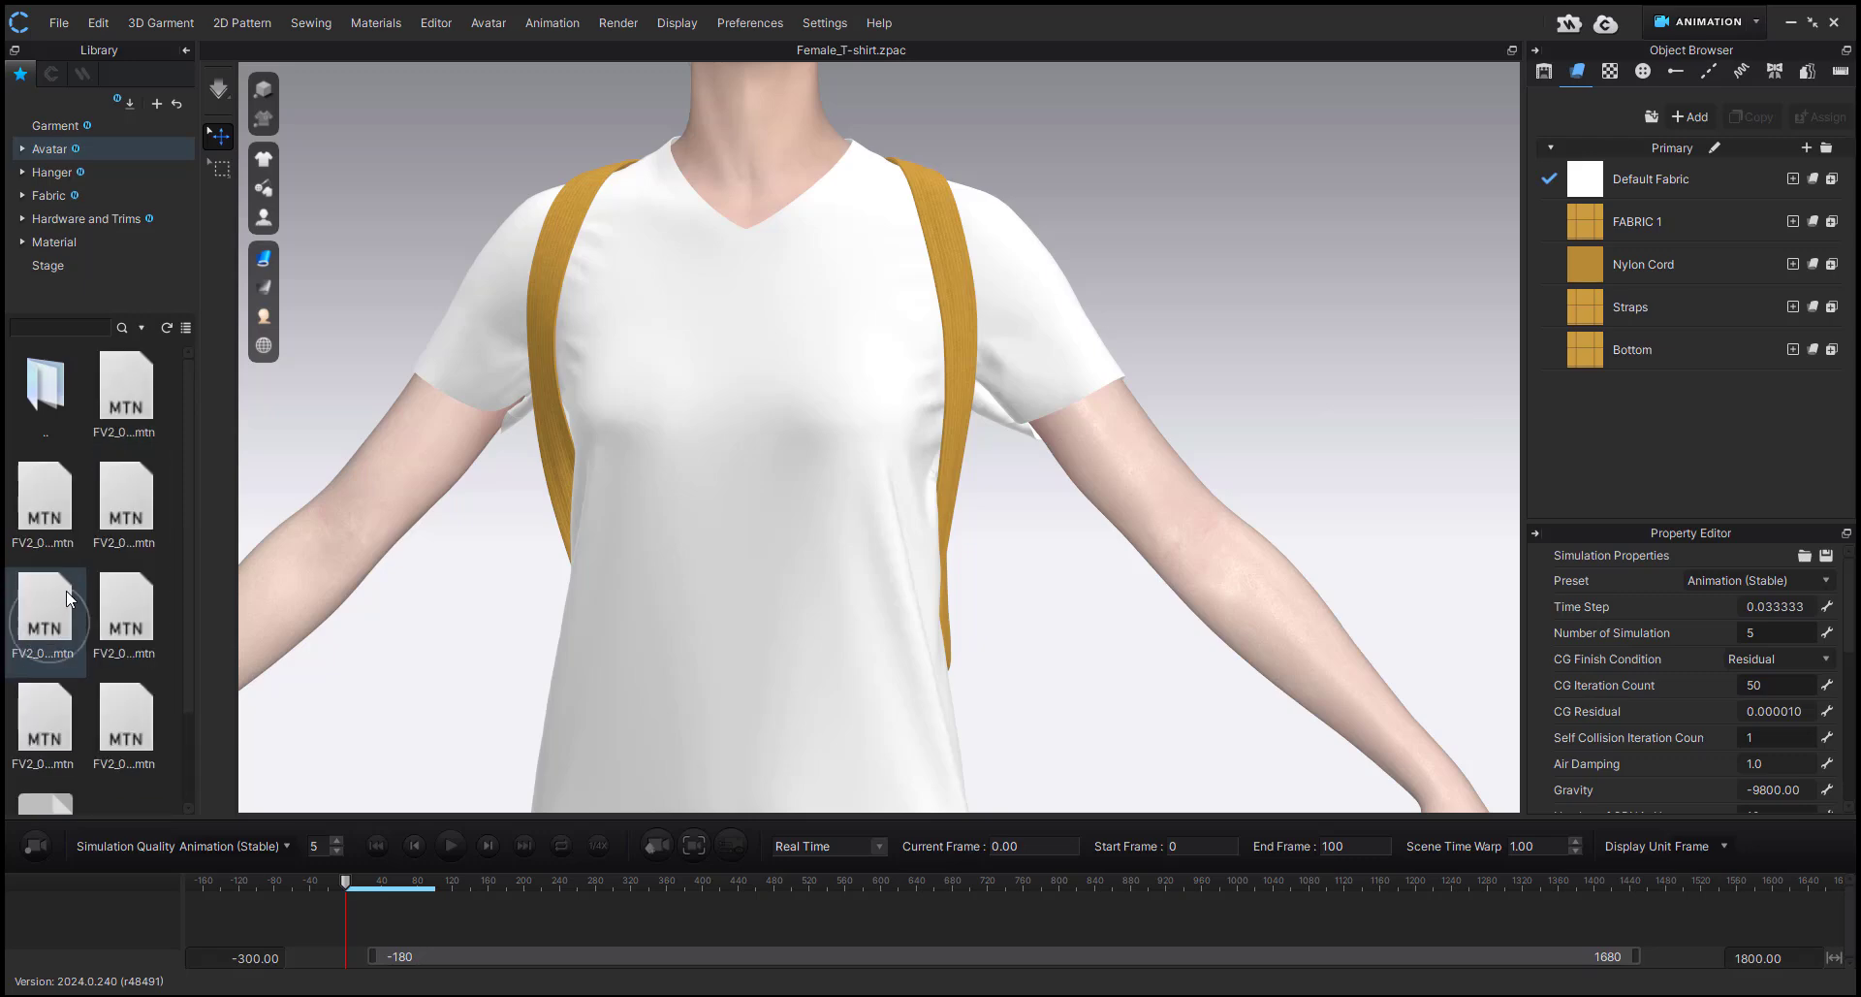
click(184, 327)
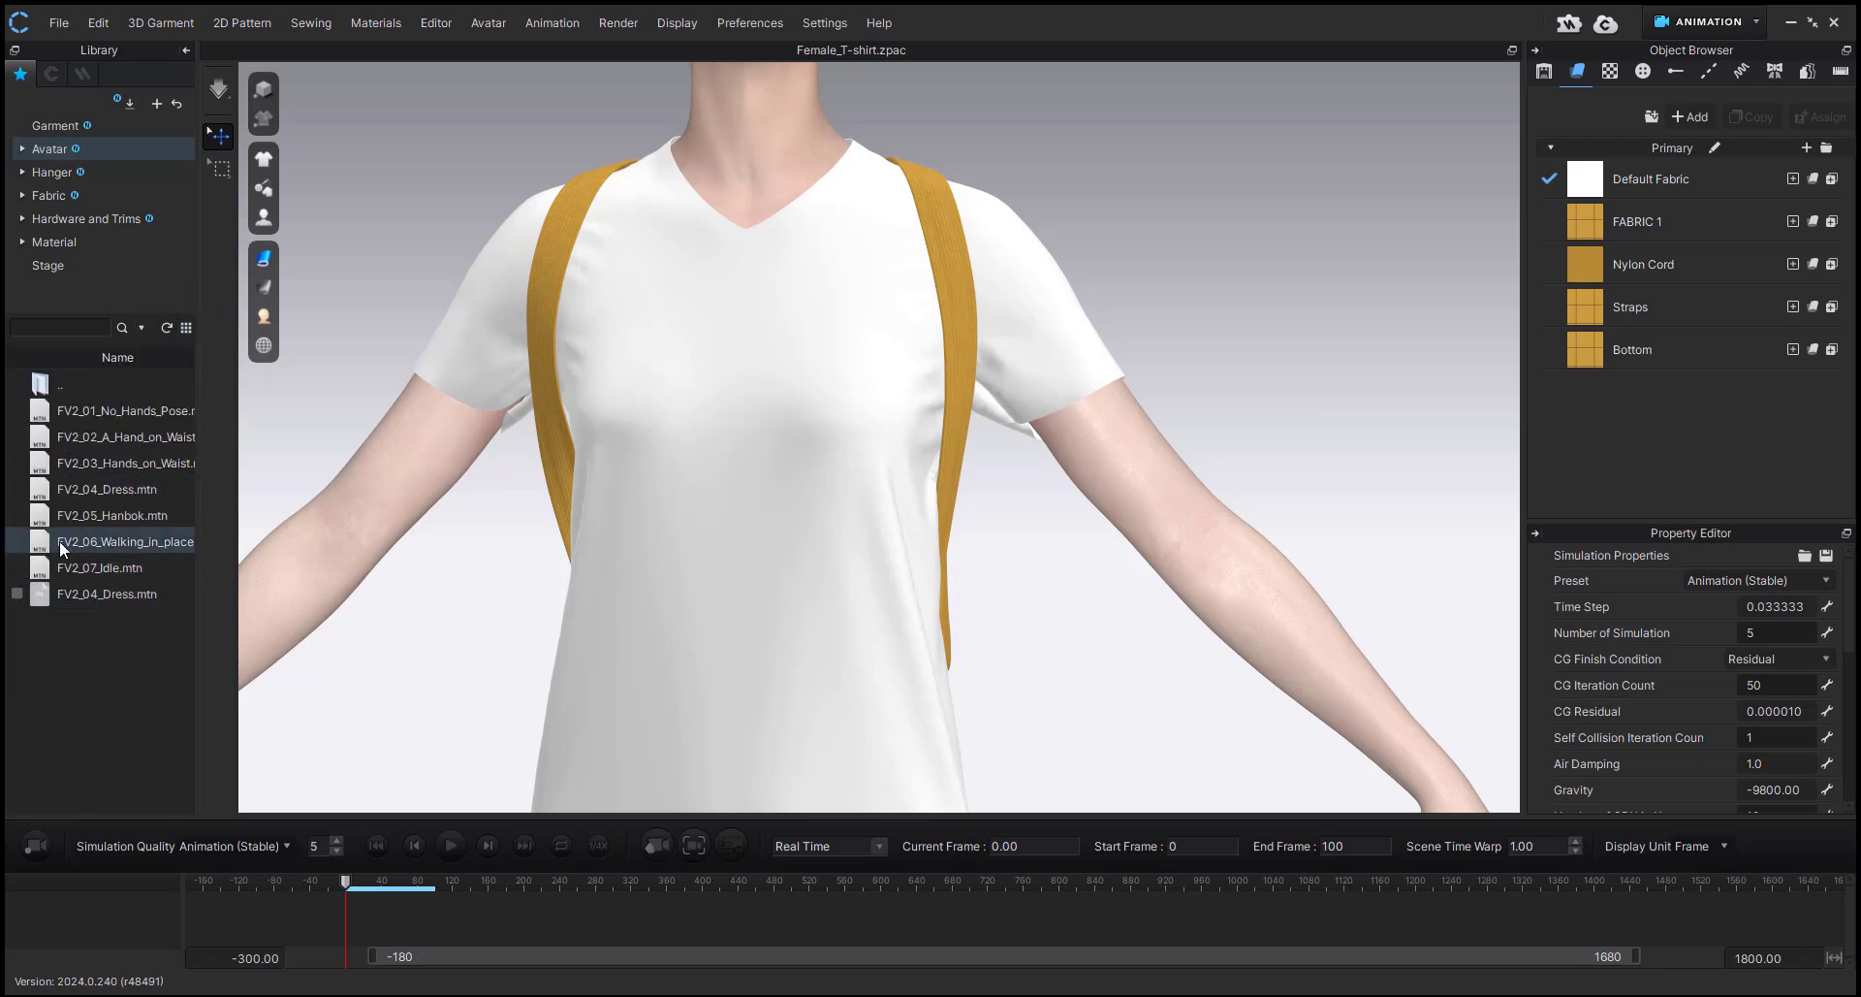
drag(567, 416, 568, 420)
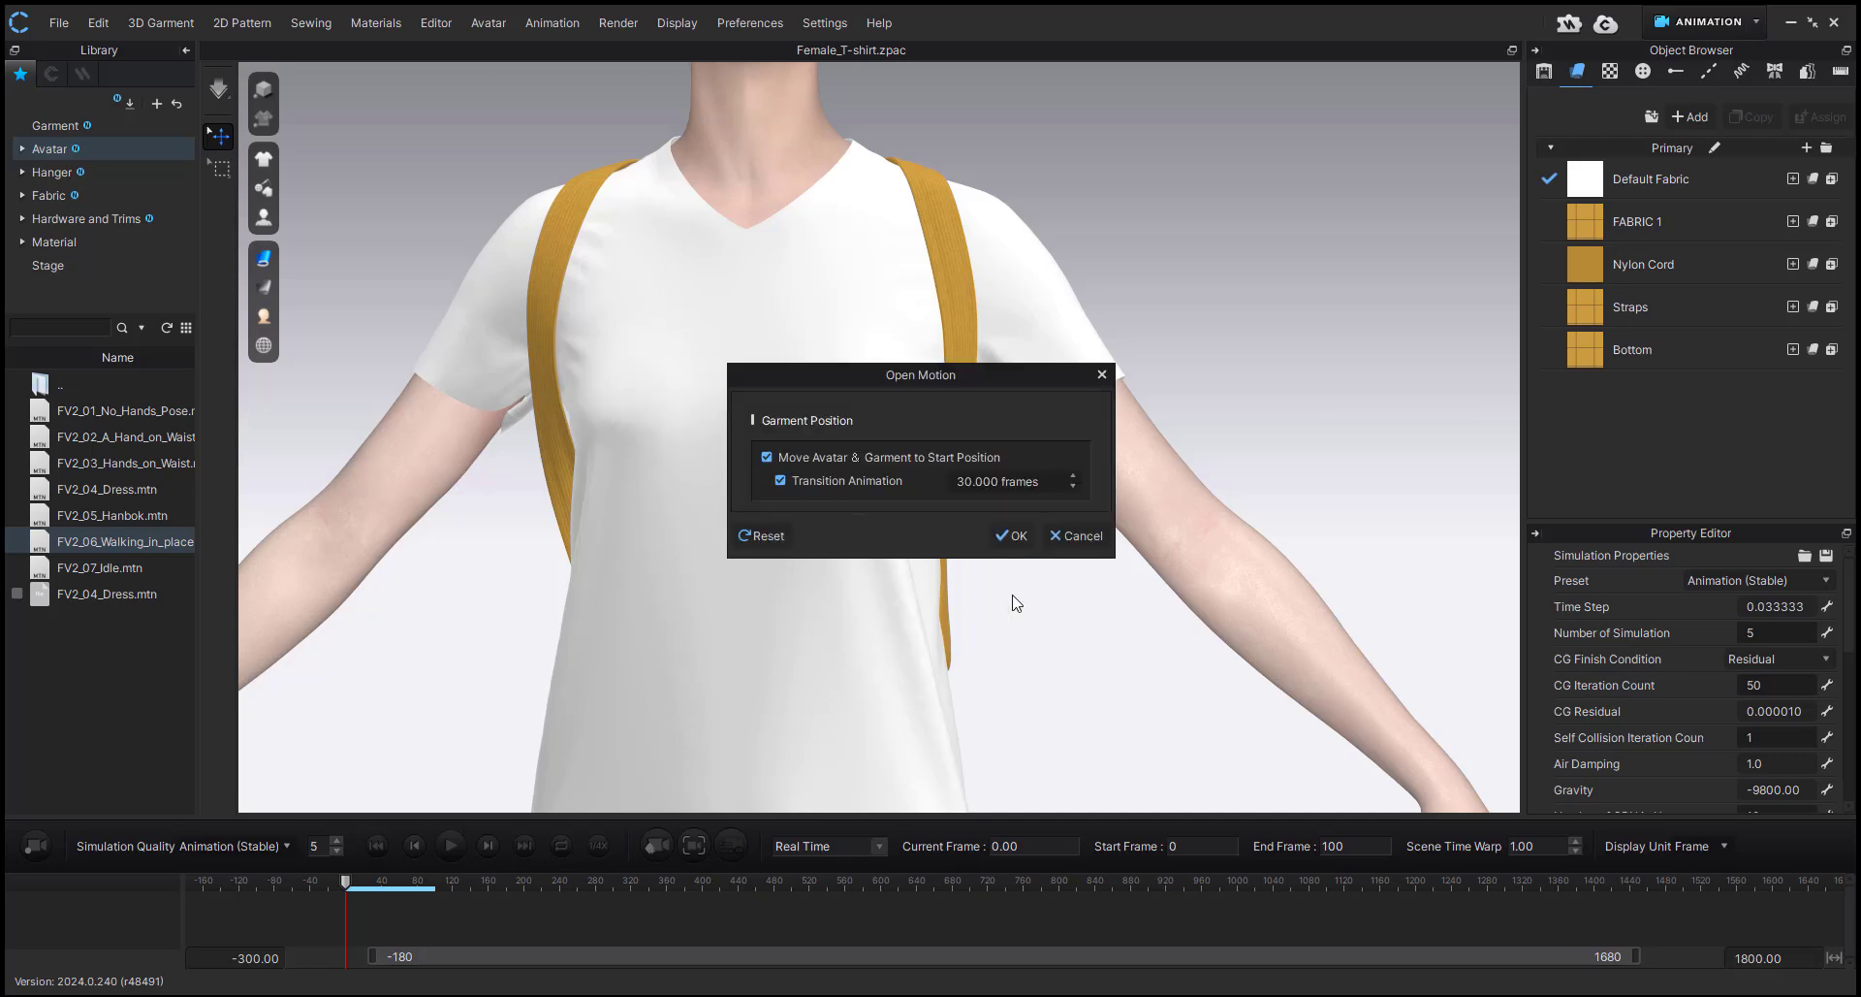
click(1013, 535)
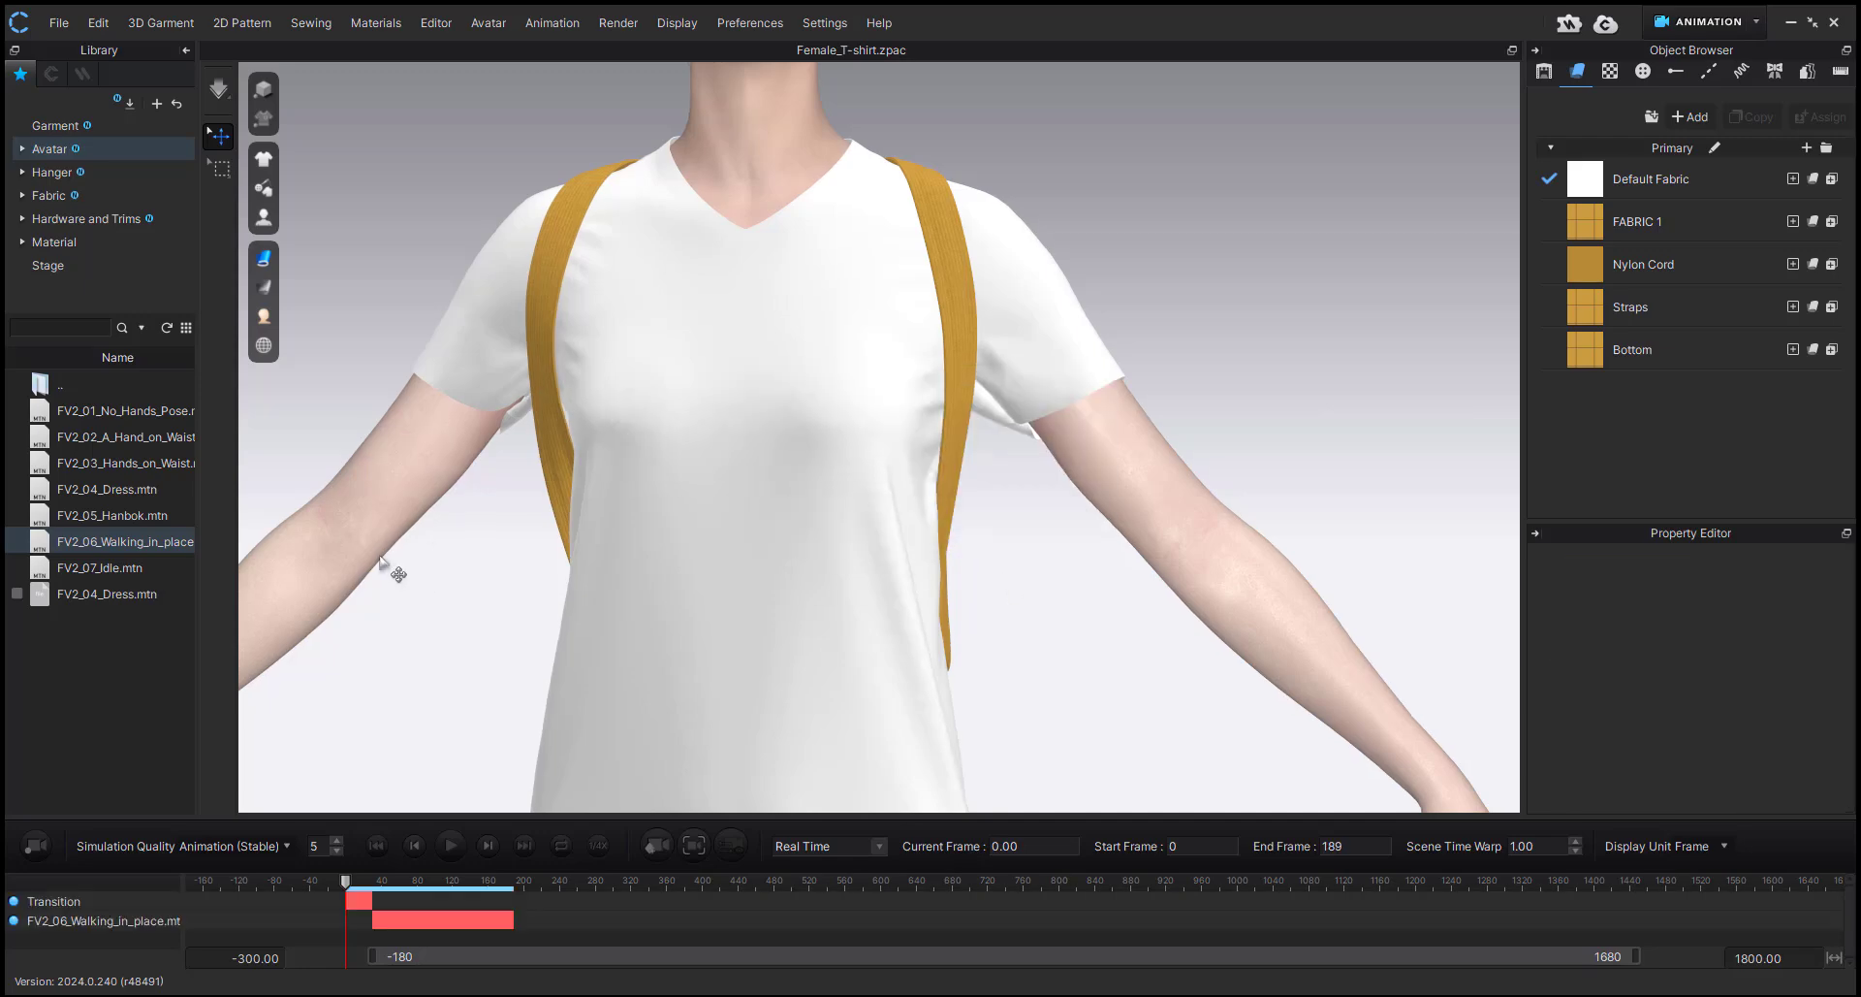
click(187, 50)
Review the backpack during the walking animation from behind and the side, and return the timeline to frame 0.
scroll(777, 540, down, 5)
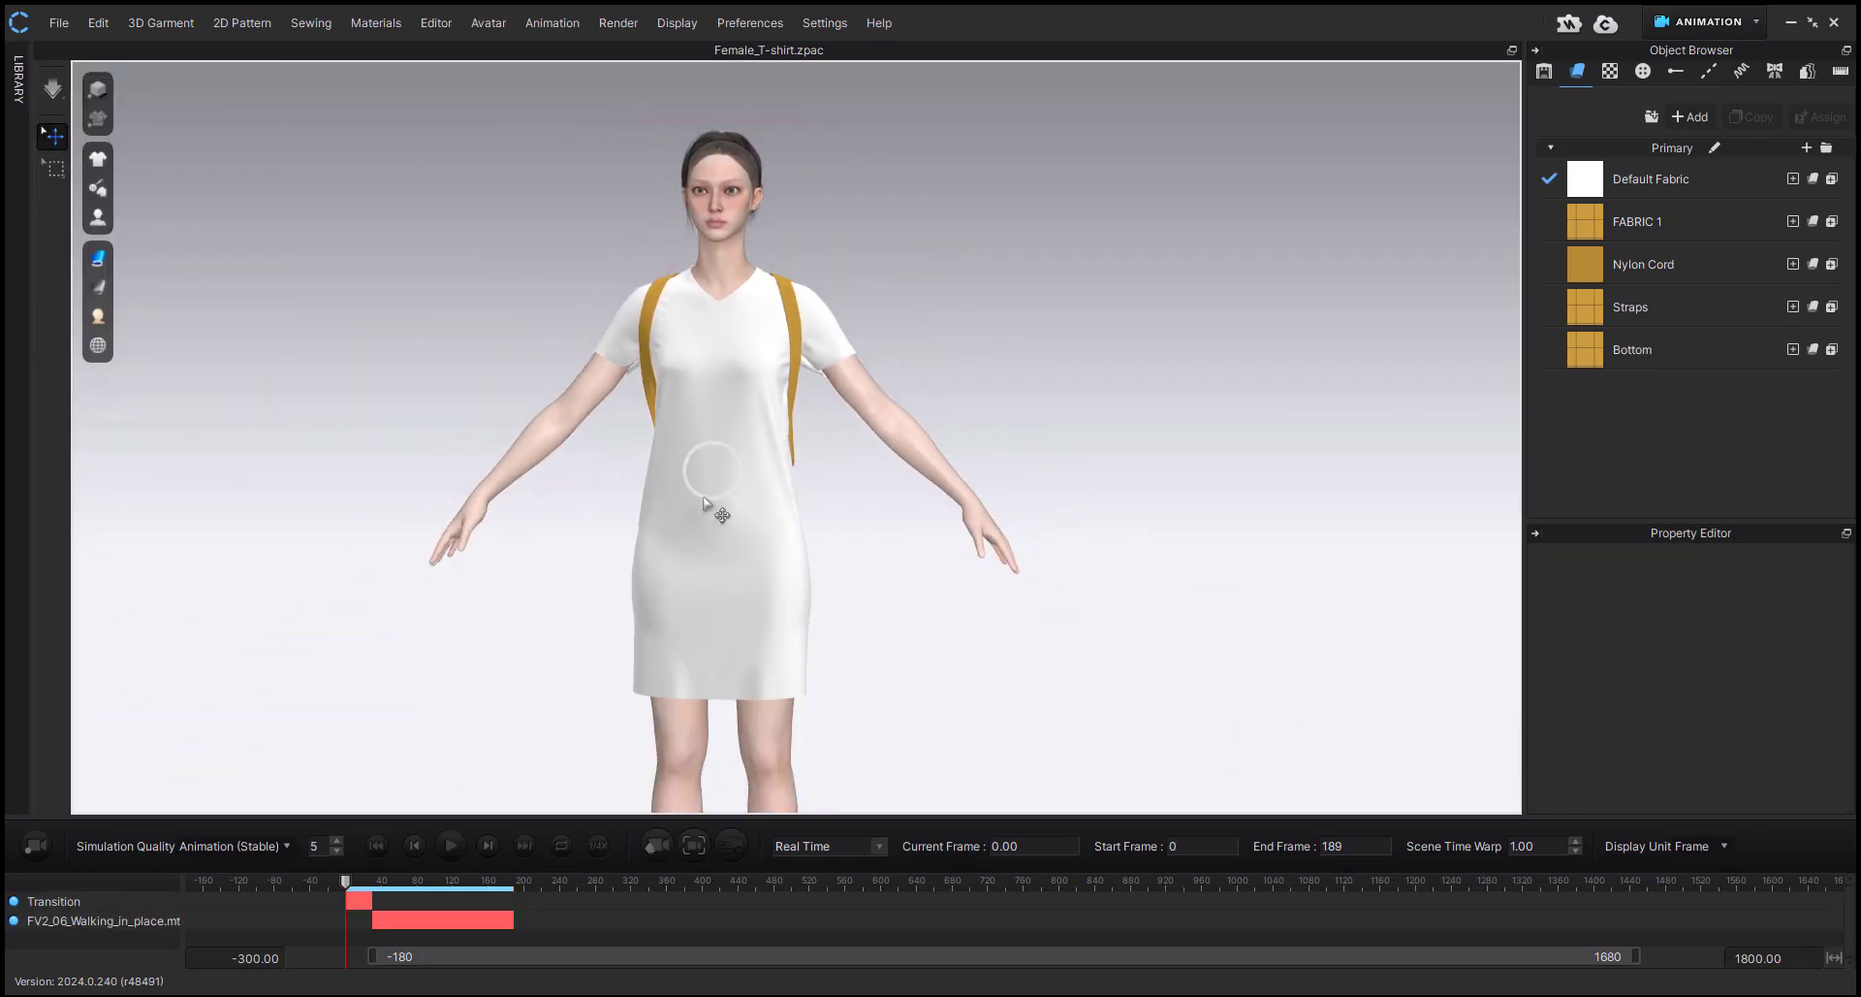
right_drag(714, 623, 601, 553)
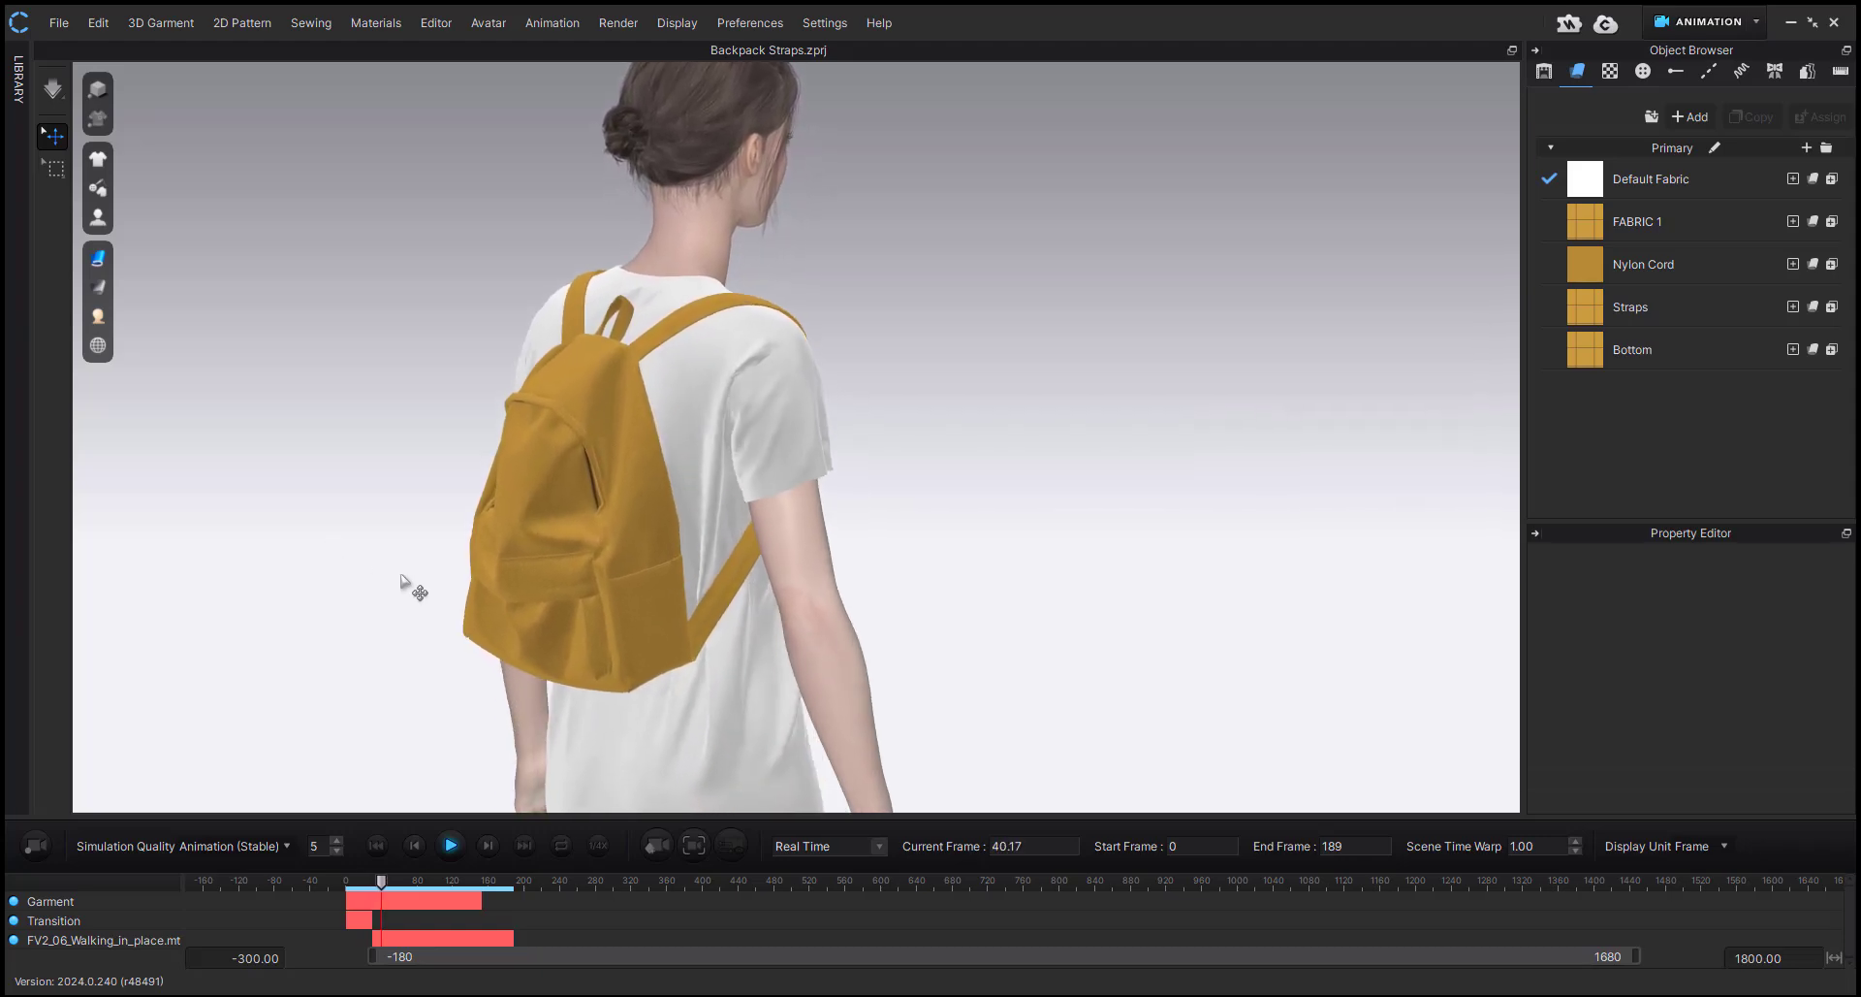
right_drag(403, 586, 464, 672)
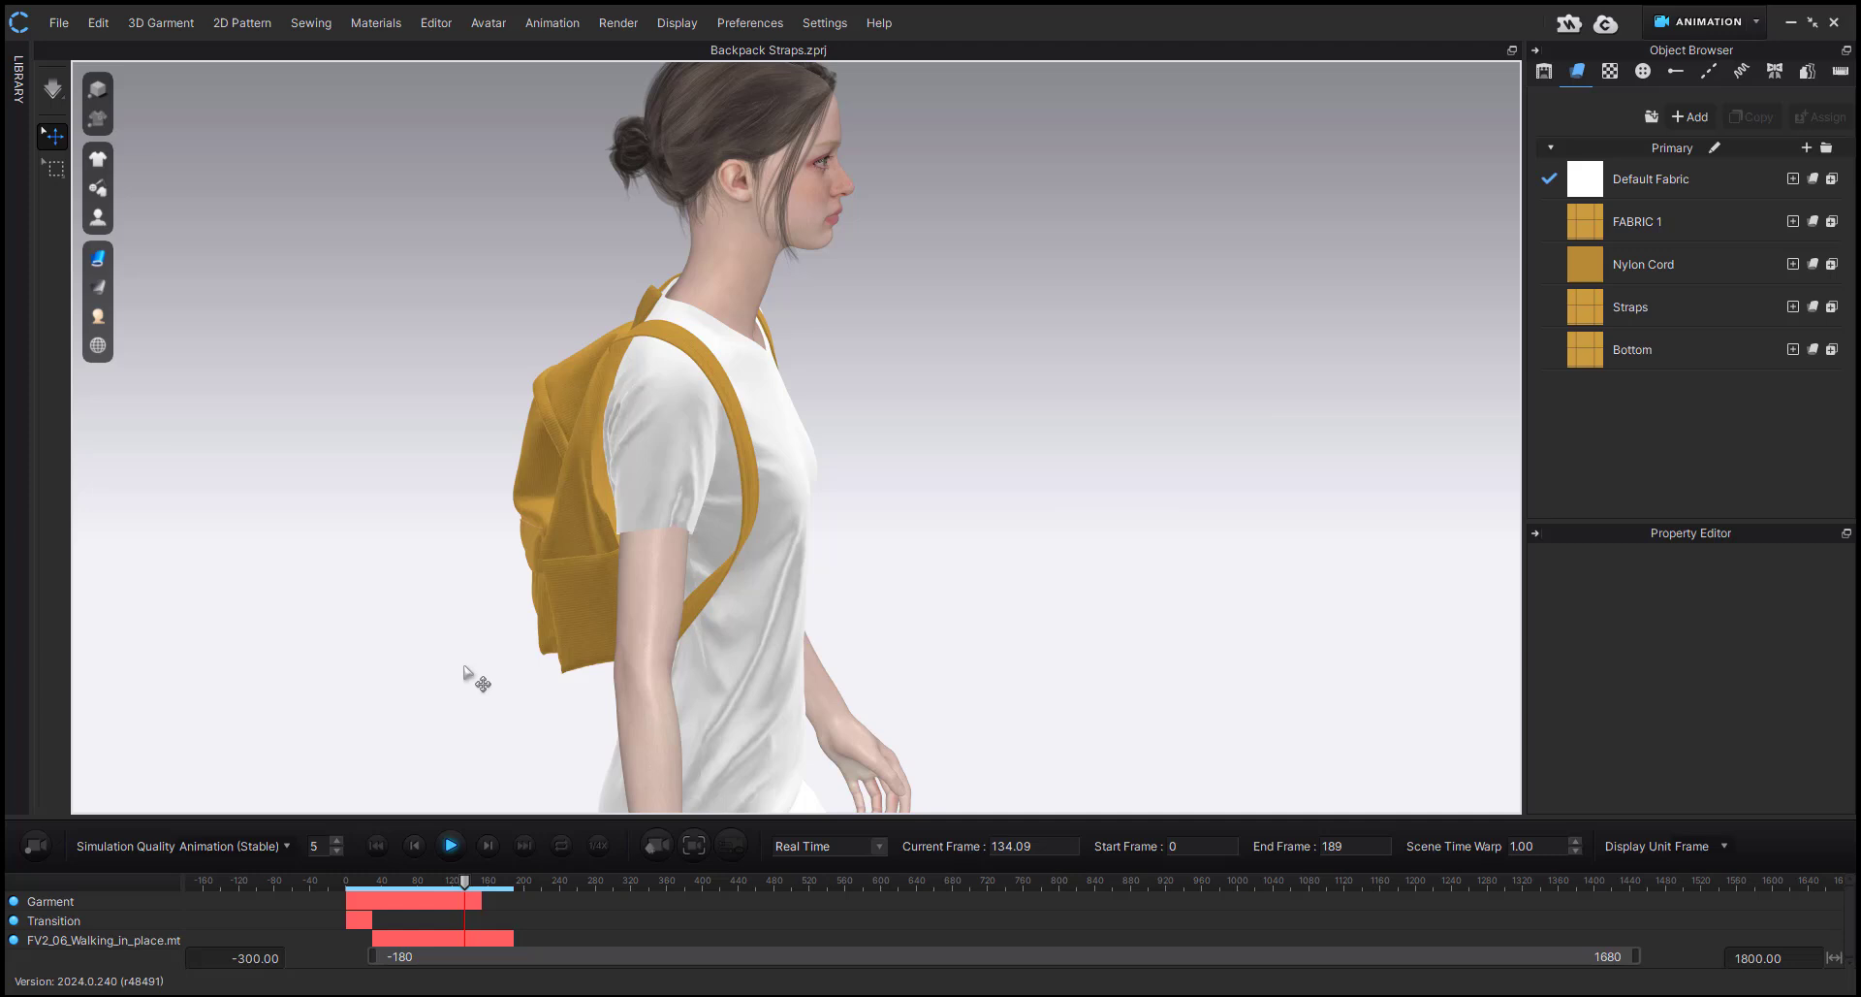
click(451, 847)
right_drag(527, 624, 545, 618)
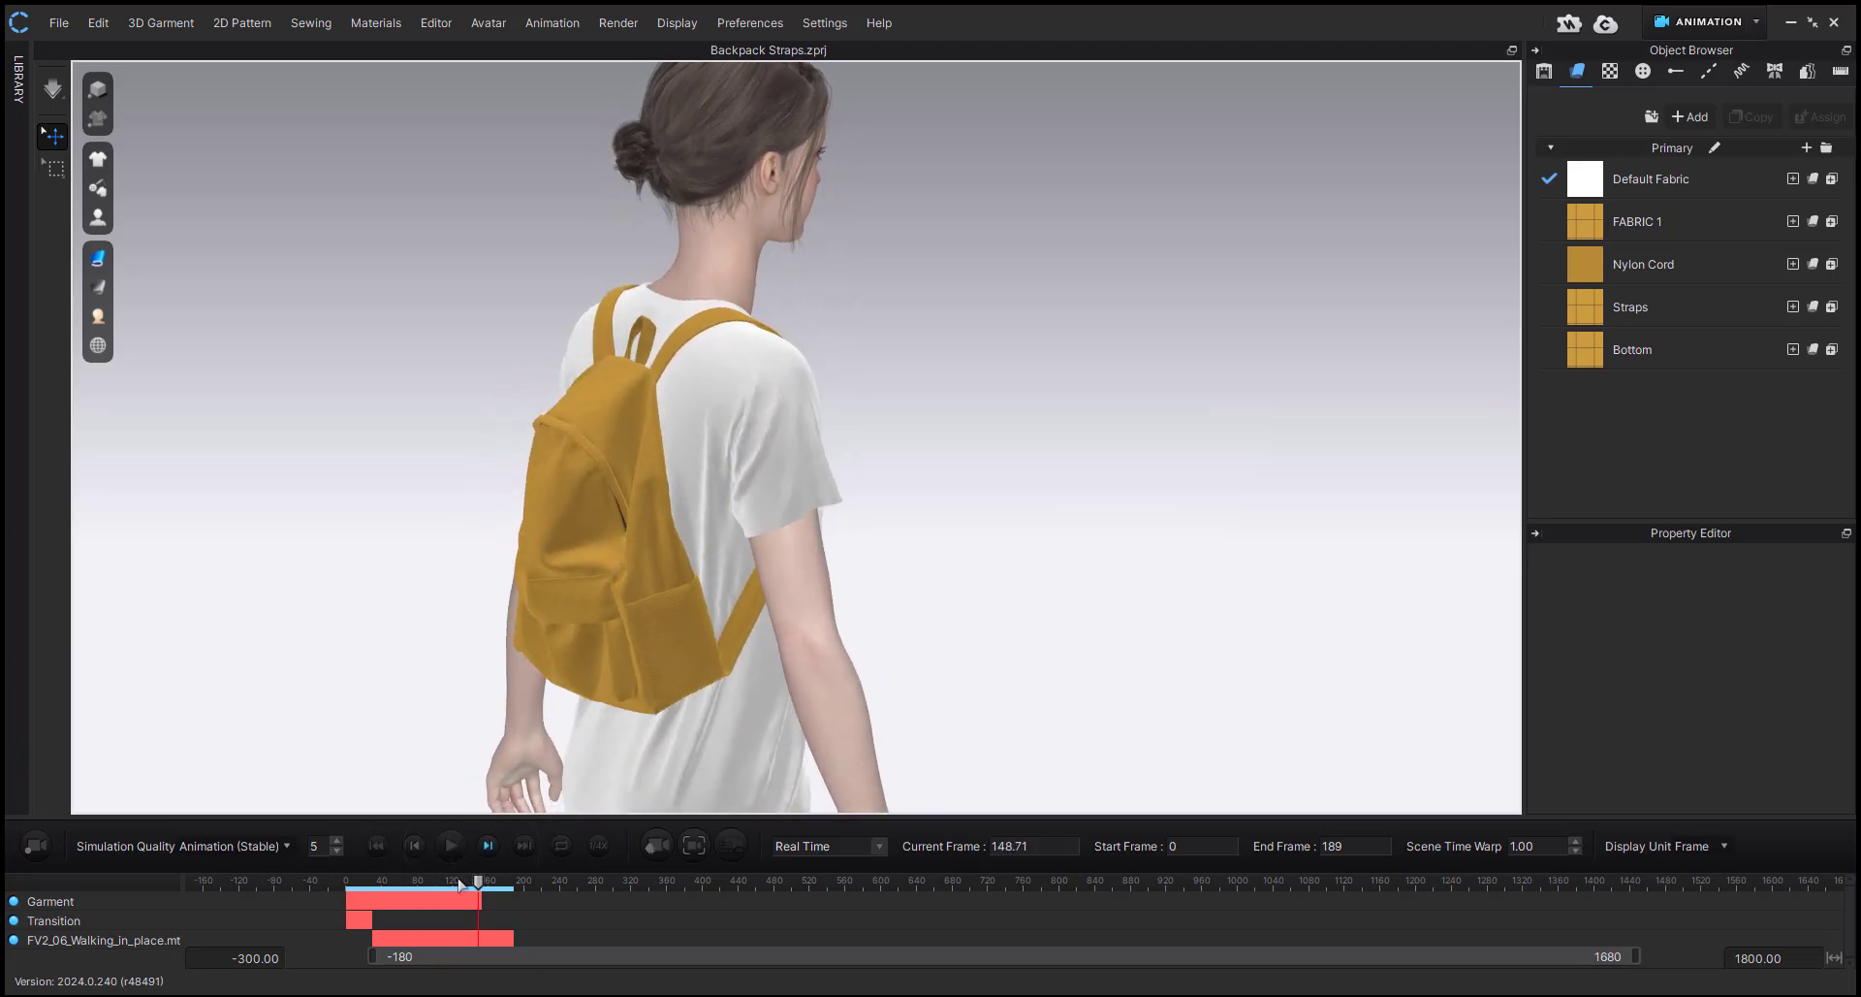
click(376, 846)
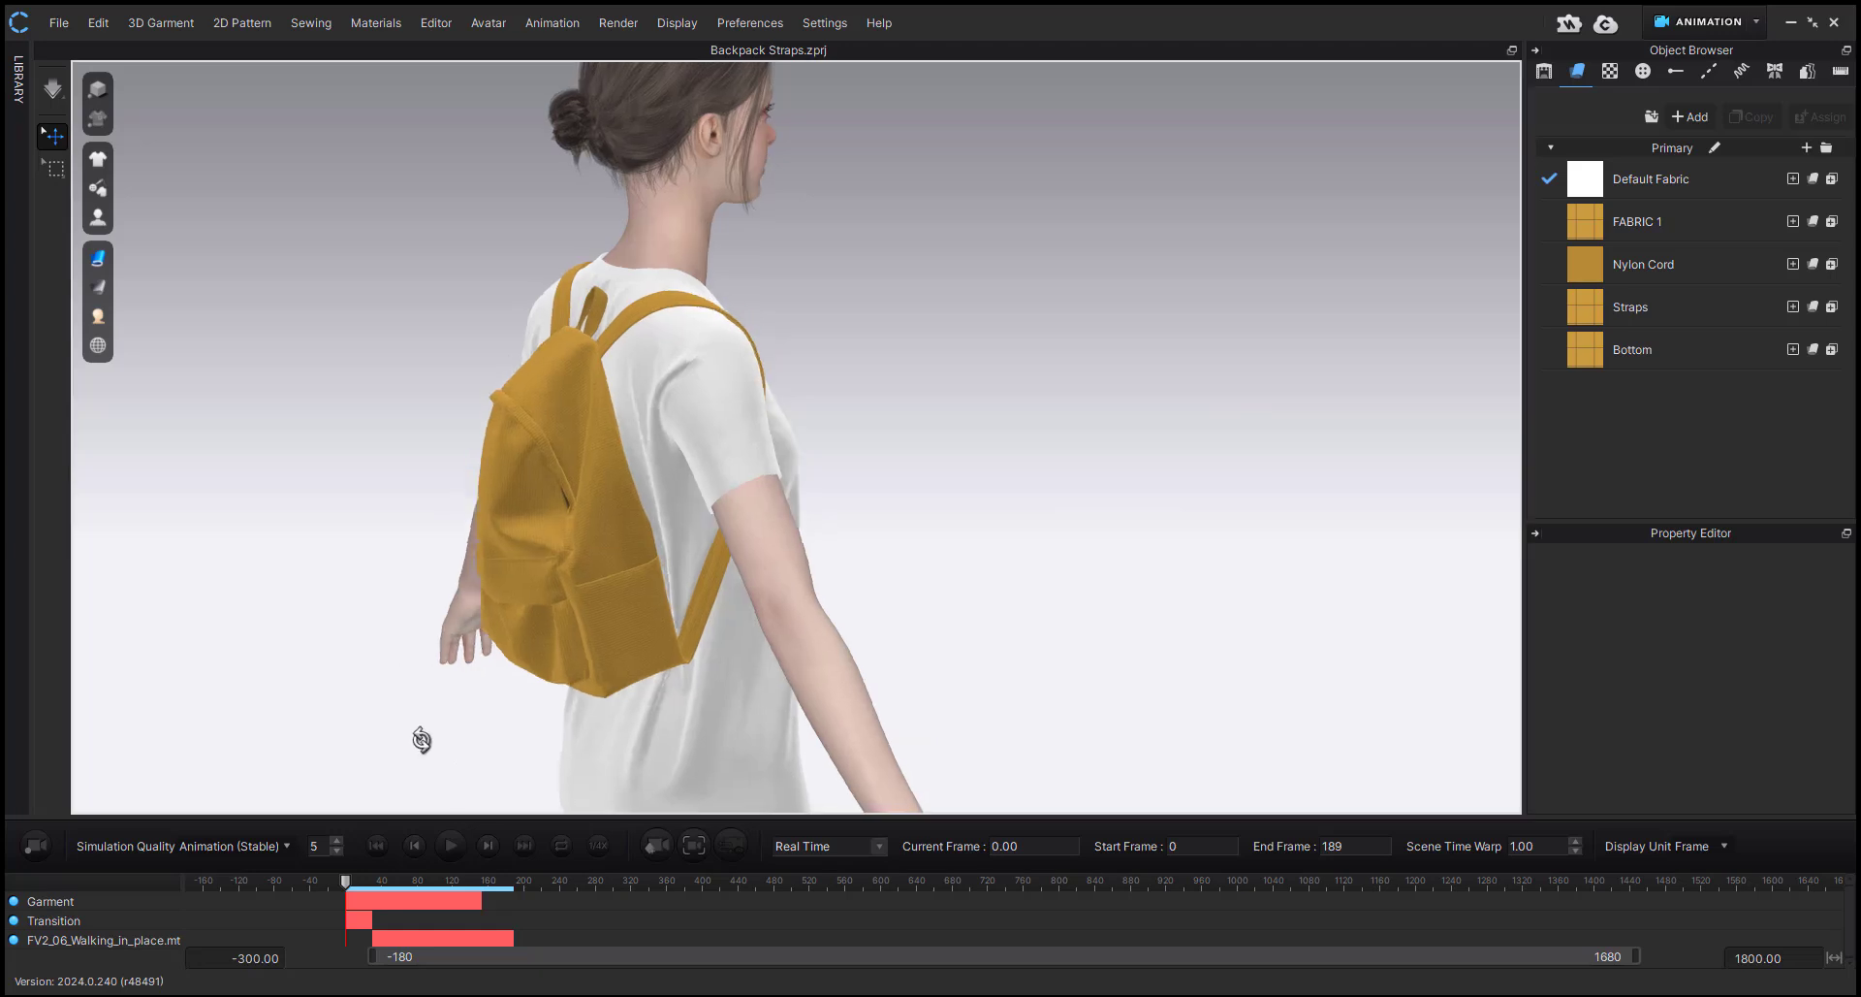
Delete the recorded Garment track from the timeline and switch to the Simulation workspace.
click(370, 907)
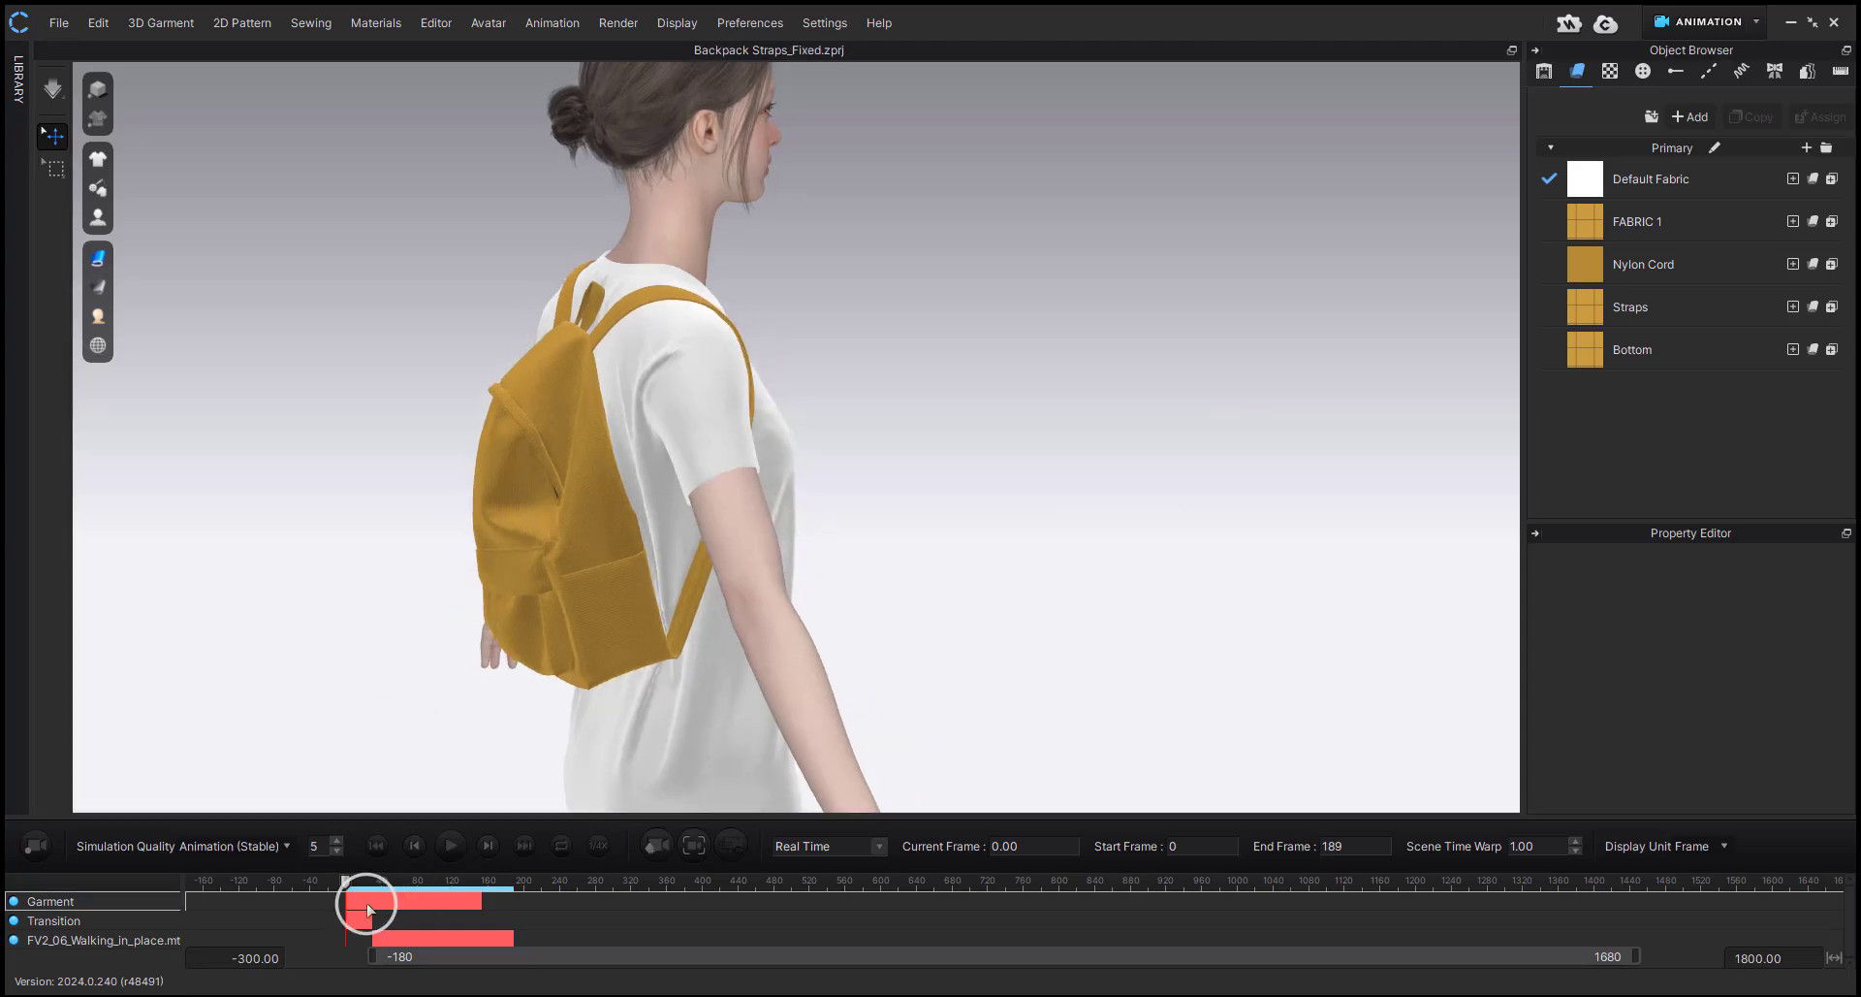
click(398, 913)
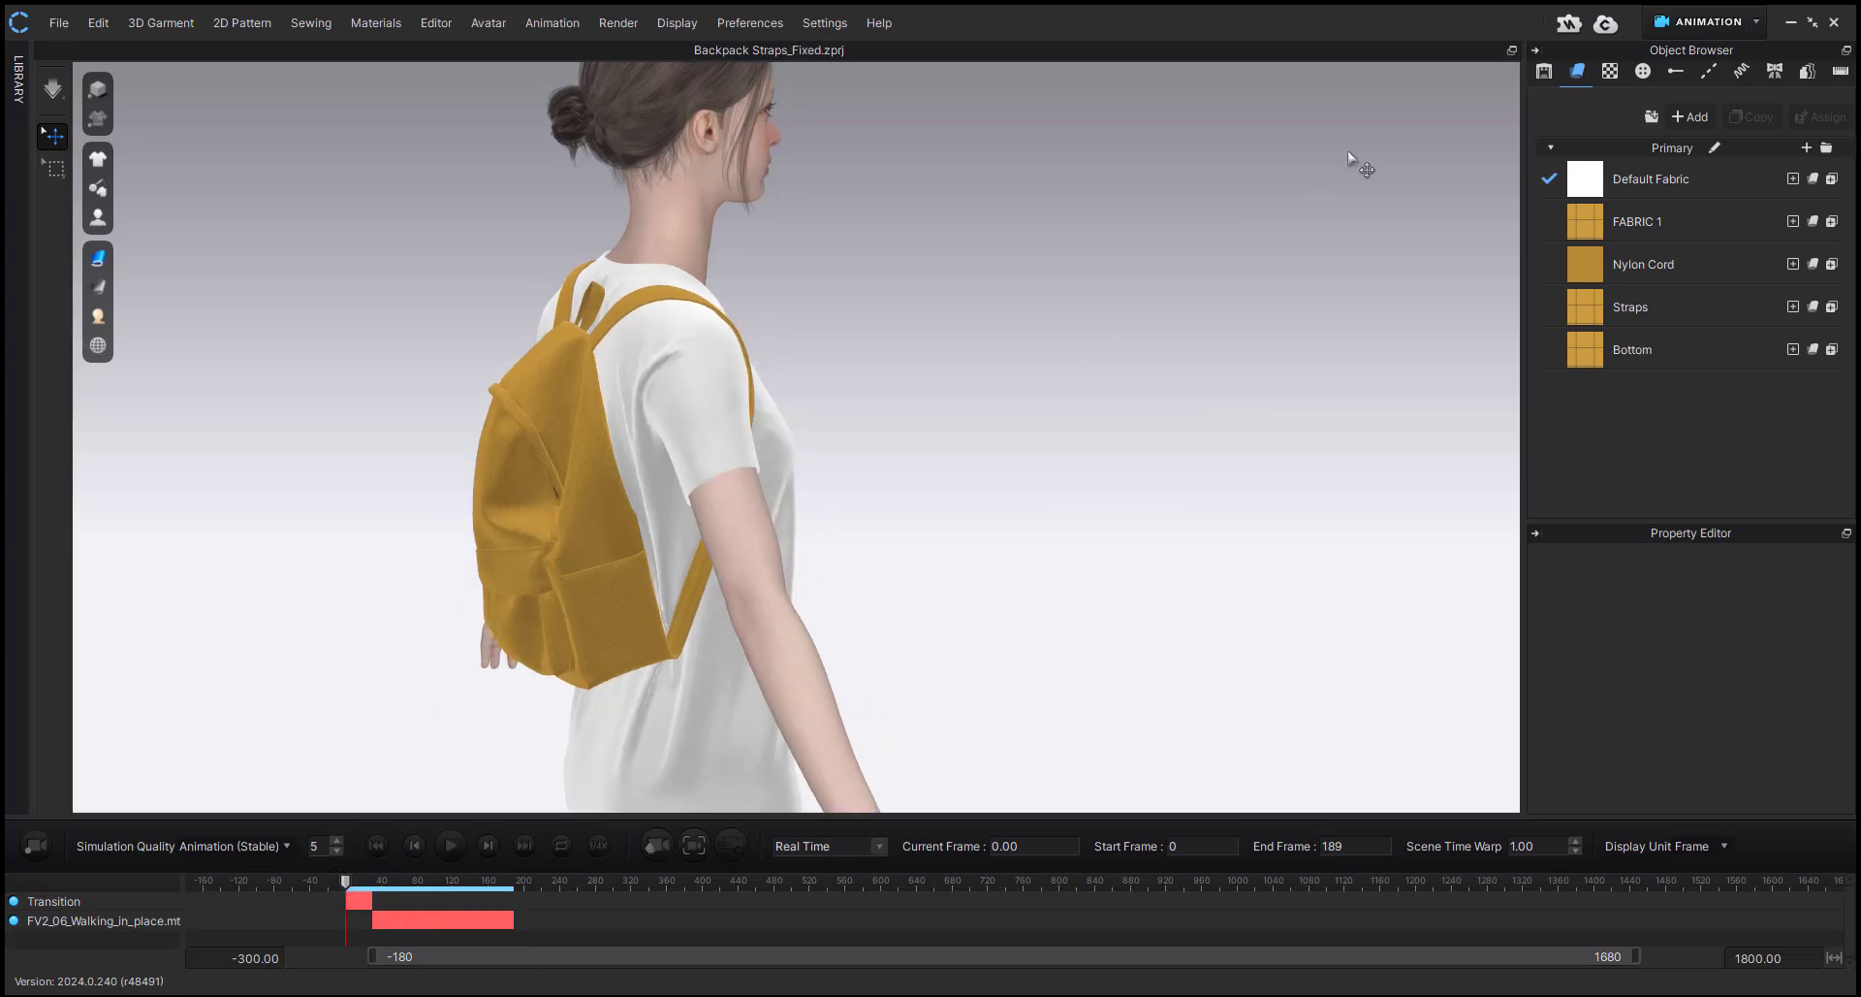
click(1658, 30)
click(1697, 61)
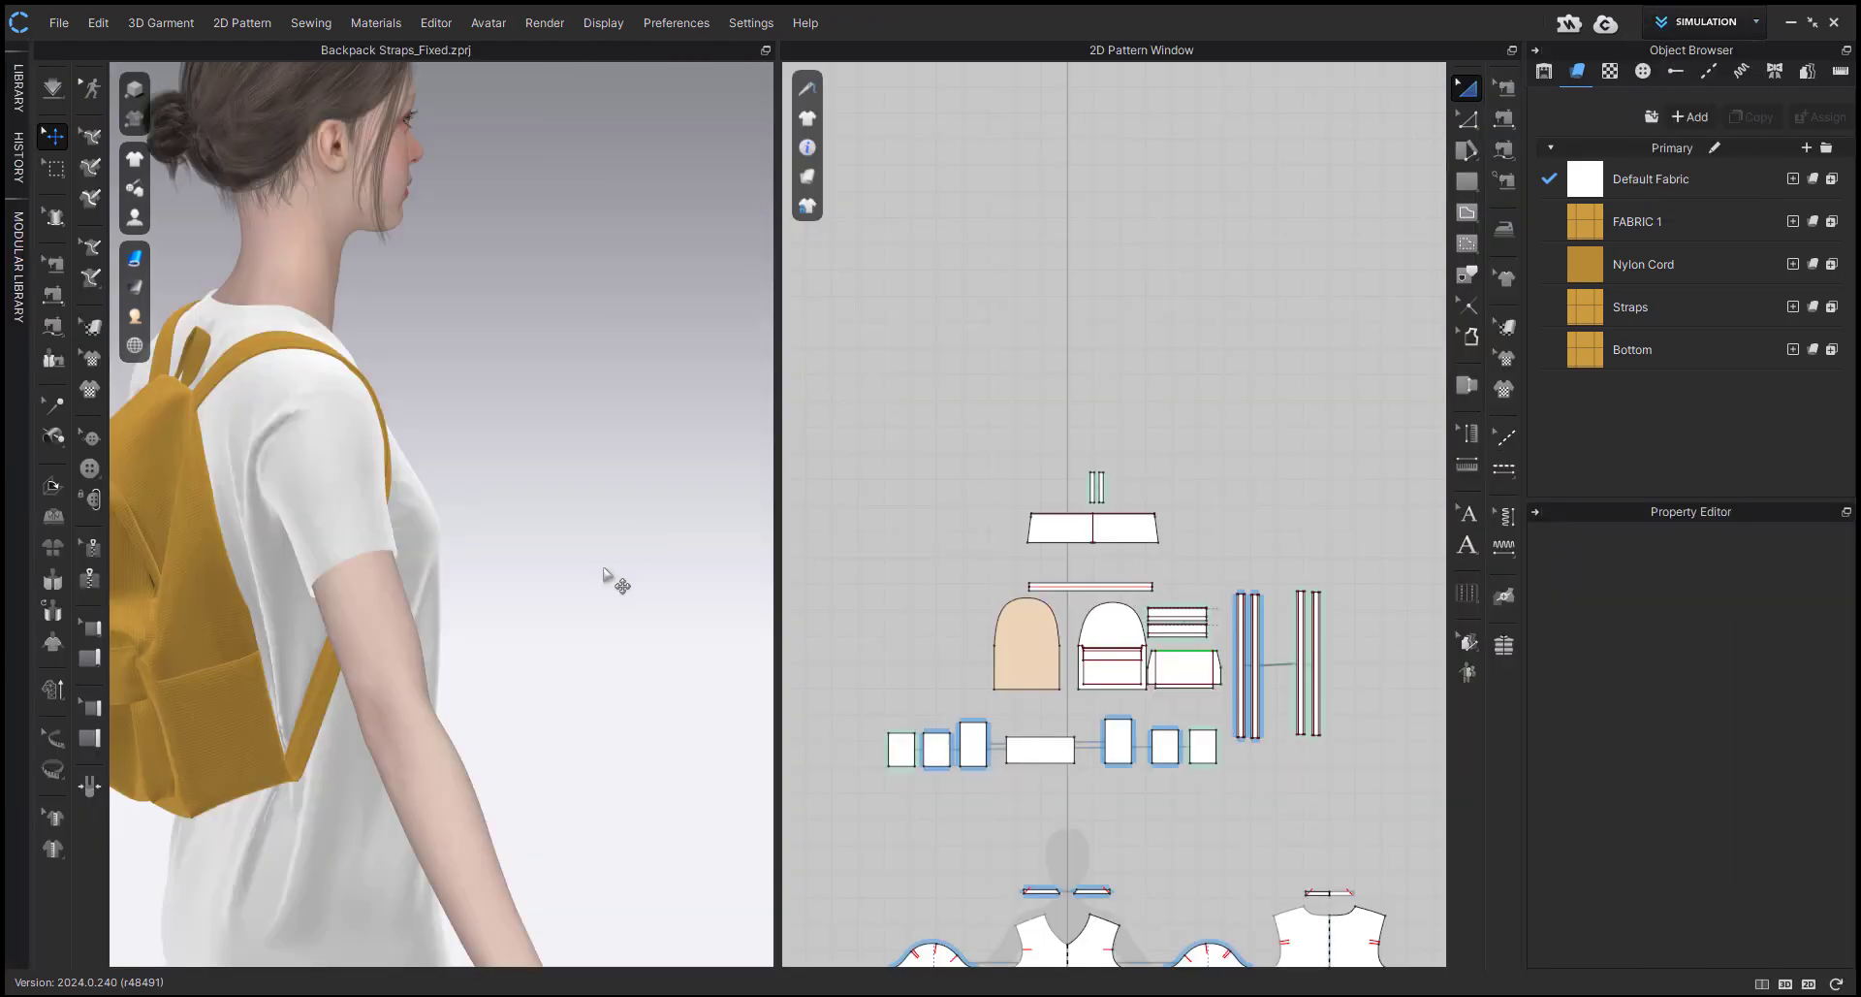
Simulate the backpack on the avatar, check its lower pocket and base from behind, and stop the simulation.
key(2)
scroll(419, 514, up, 4)
middle_drag(422, 519, 436, 665)
shift+right_drag(562, 712, 206, 734)
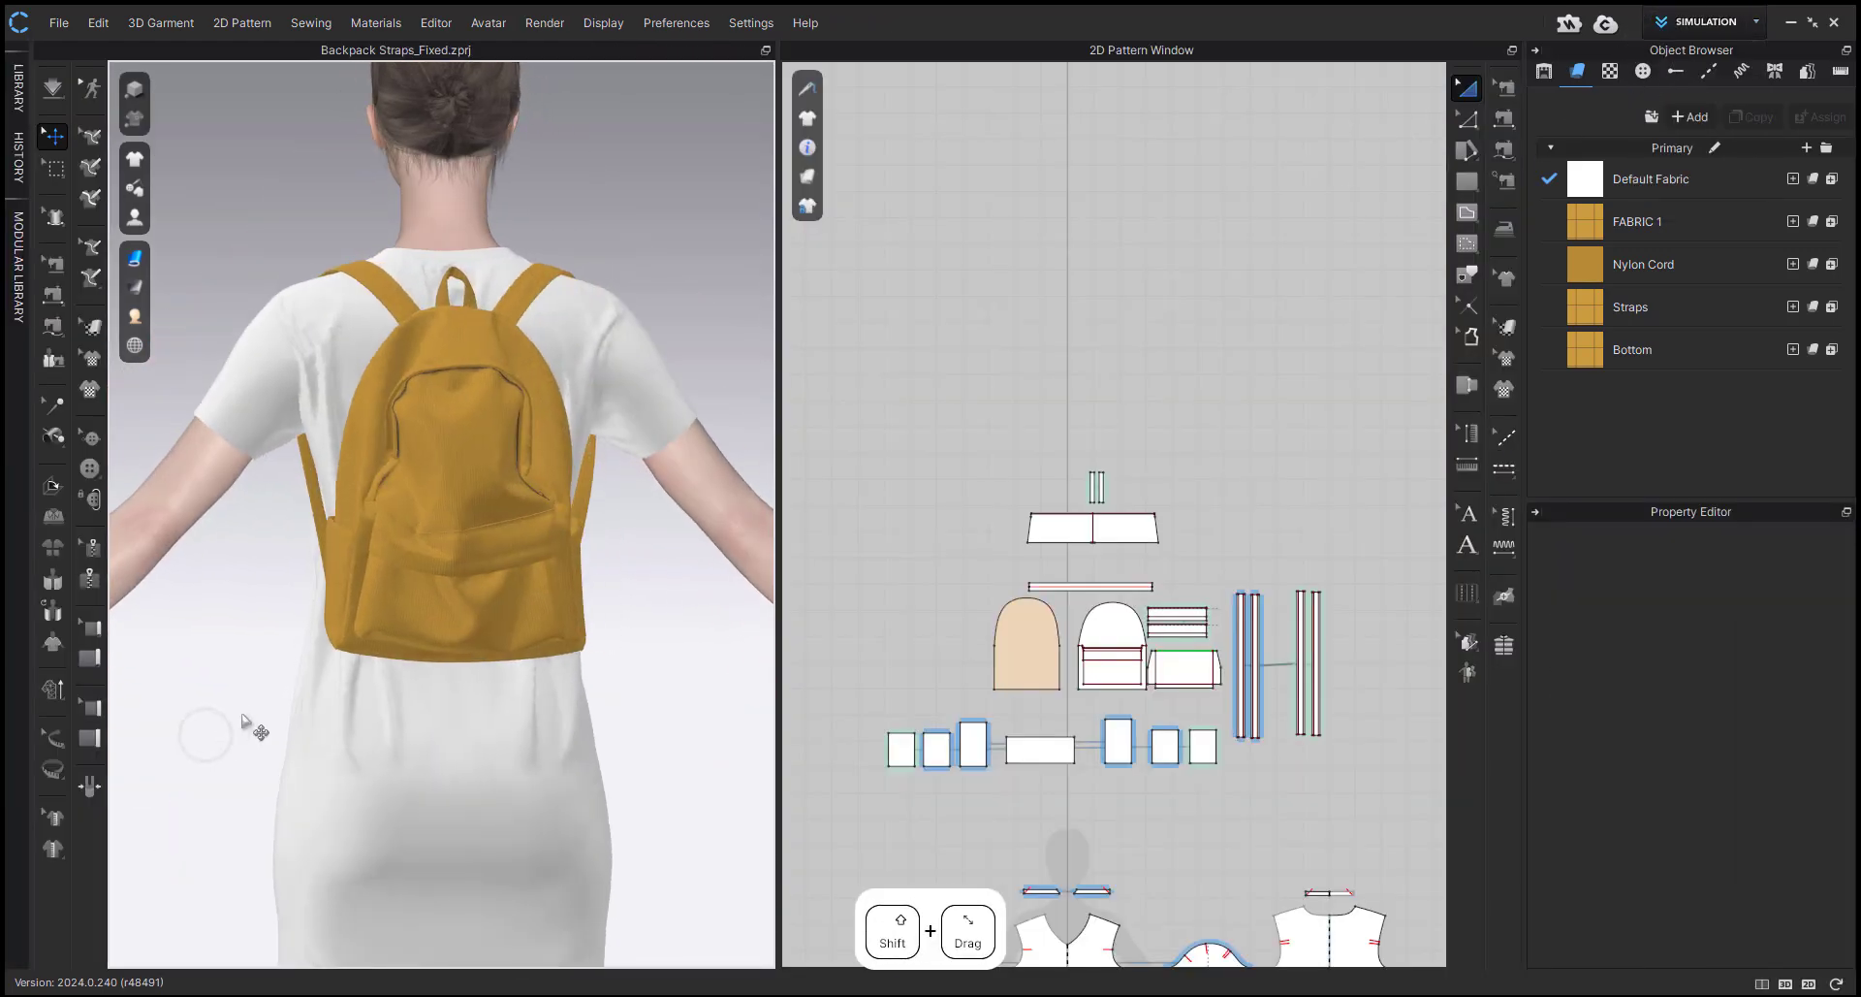
scroll(404, 686, up, 3)
click(403, 678)
right_drag(403, 679, 248, 360)
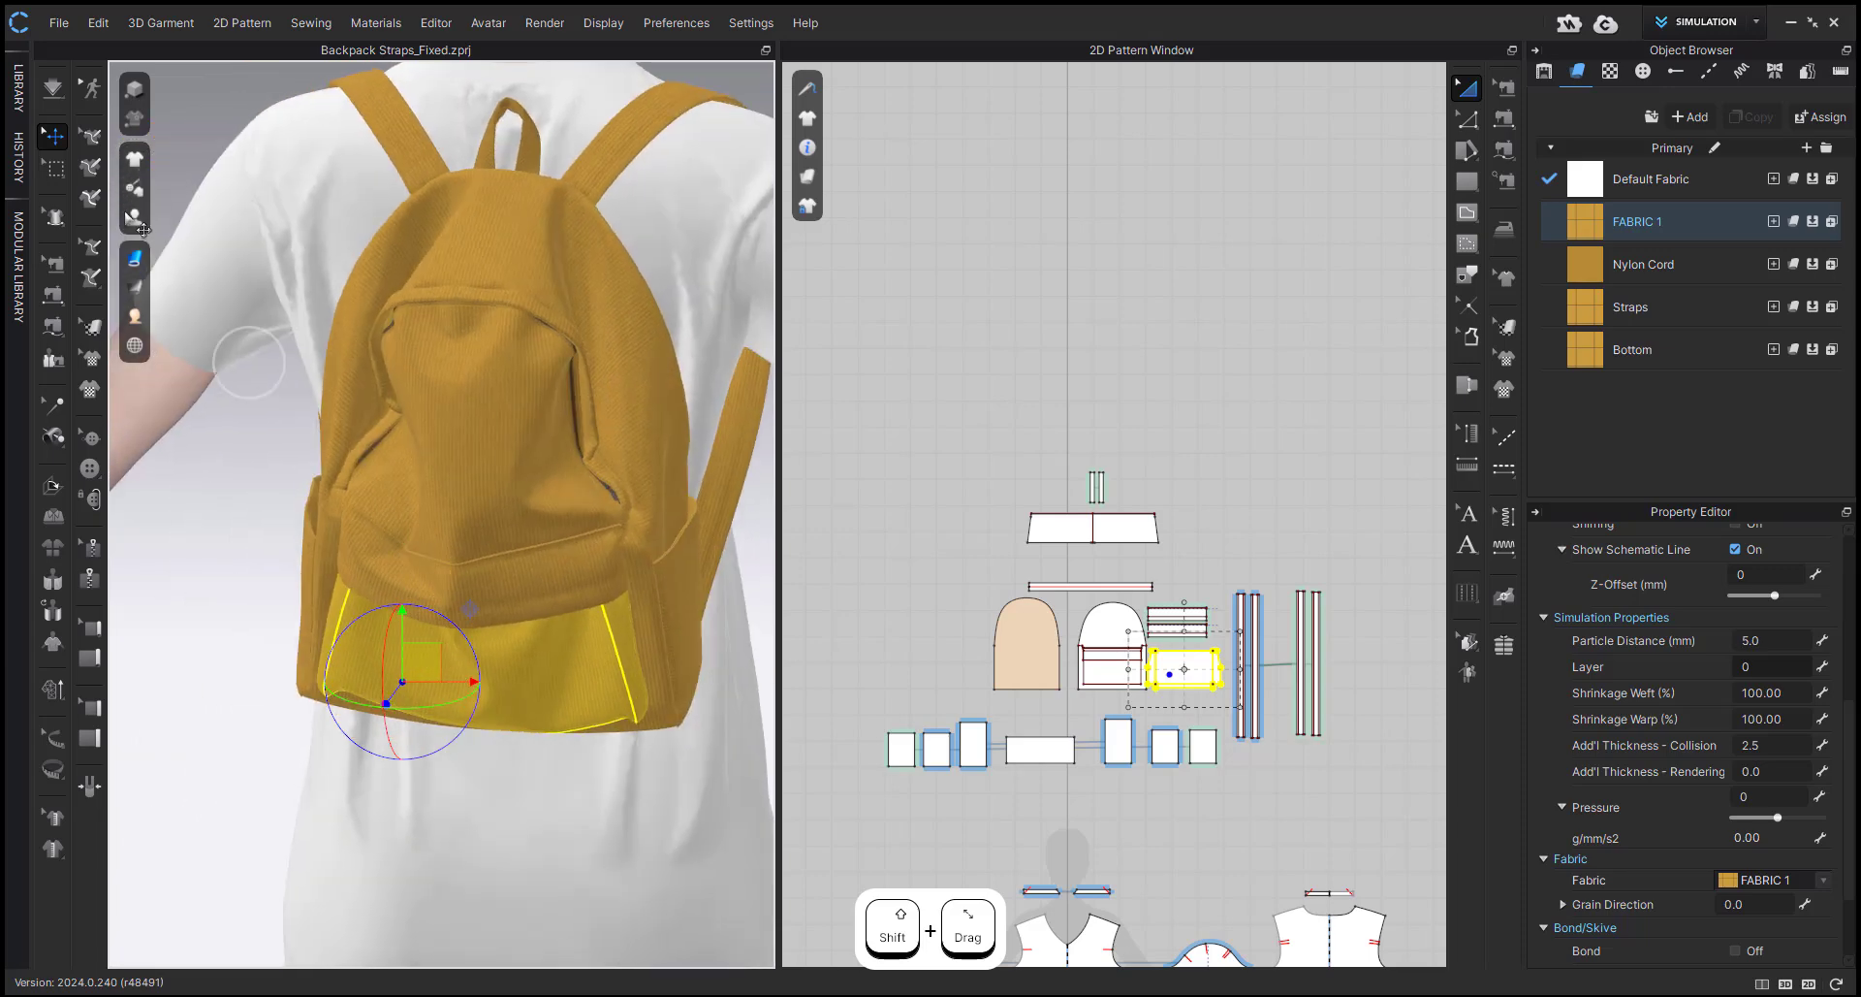
click(53, 88)
click(106, 113)
right_drag(499, 666, 715, 635)
click(756, 647)
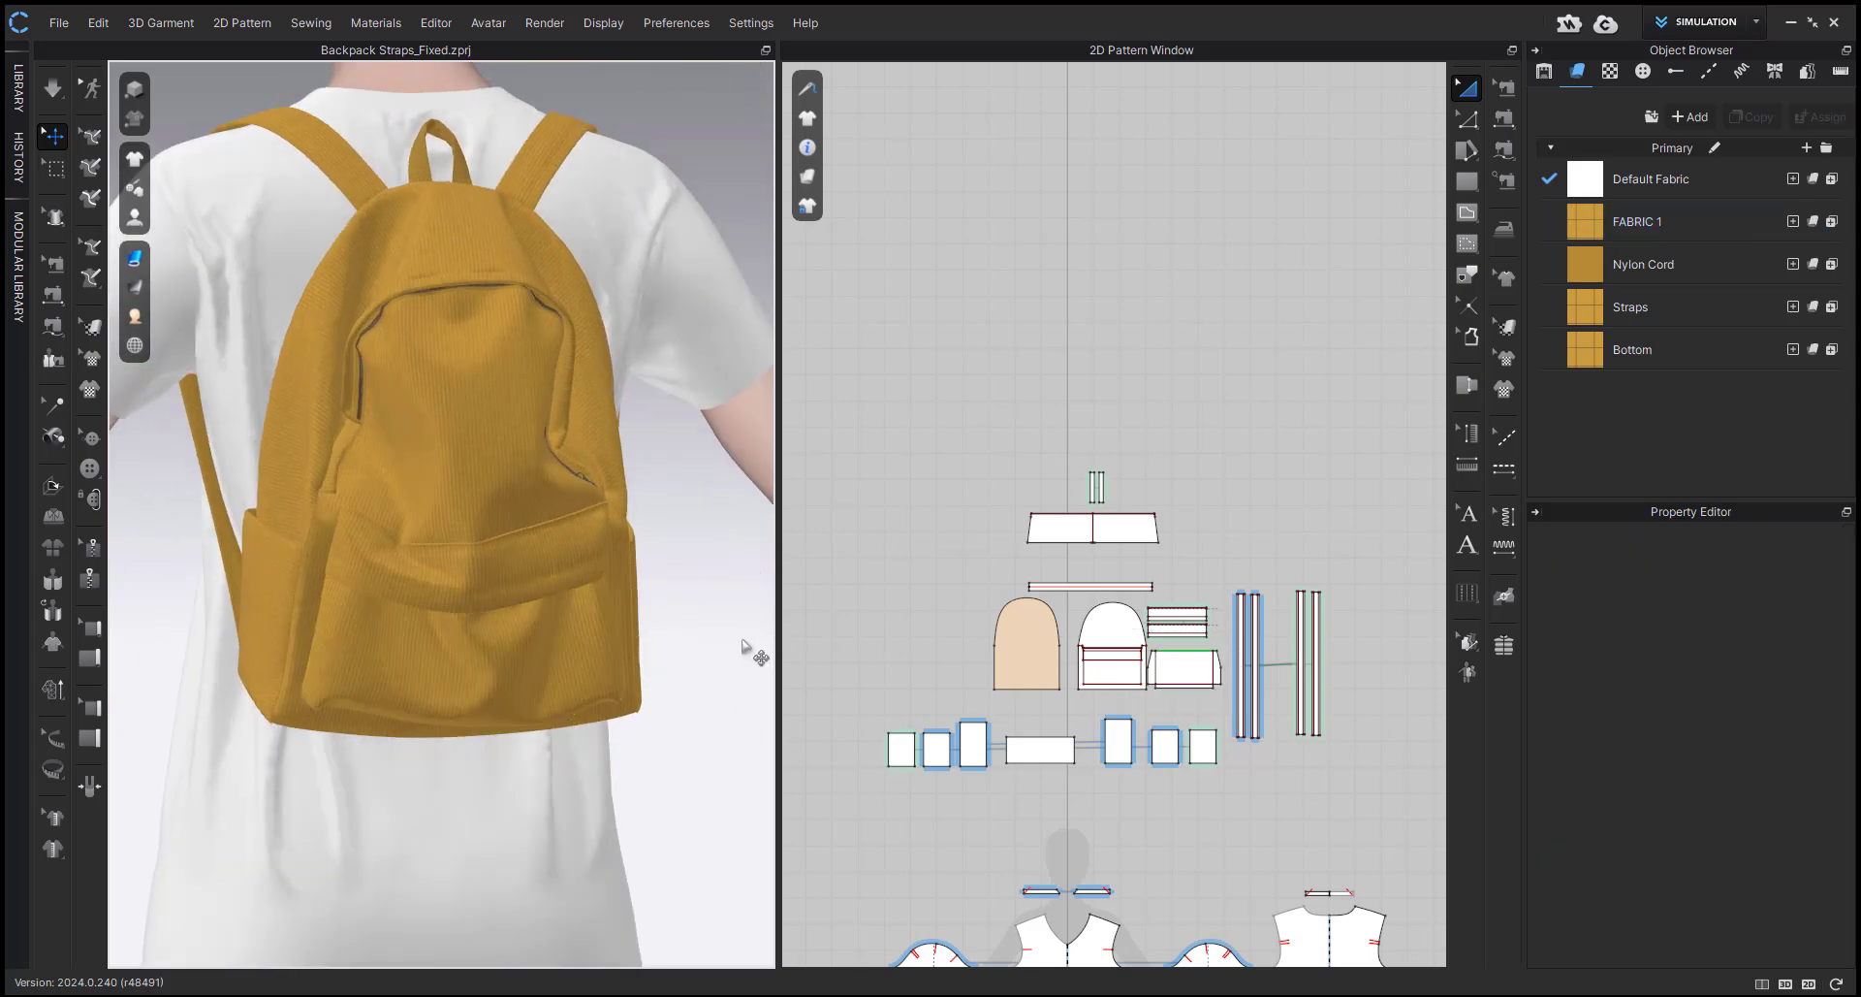
Copy the backpack's back, front, bottom and two side panels and paste the duplicates to the left of the originals in the 2D pattern.
middle_drag(1011, 704, 1069, 599)
scroll(1093, 576, down, 1)
scroll(1091, 578, up, 3)
click(1085, 555)
shift+click(1008, 664)
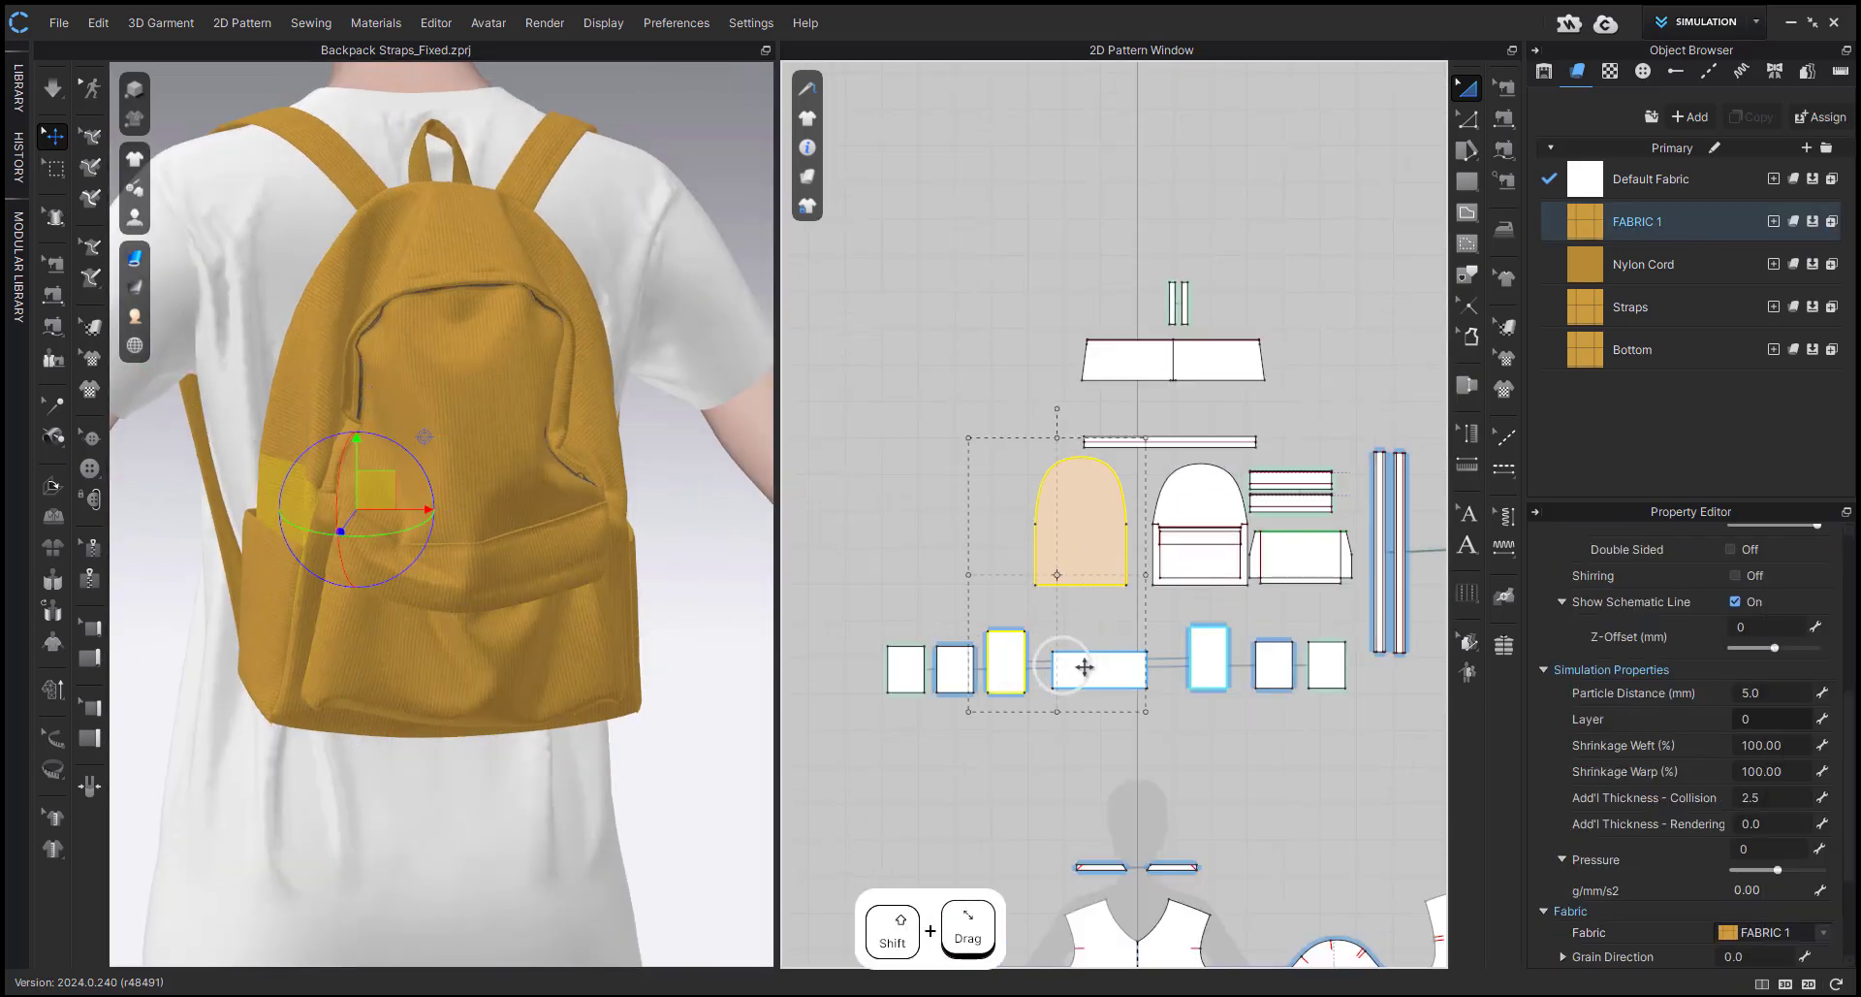
shift+click(1096, 669)
shift+click(1208, 657)
shift+click(1188, 493)
scroll(1202, 491, down, 2)
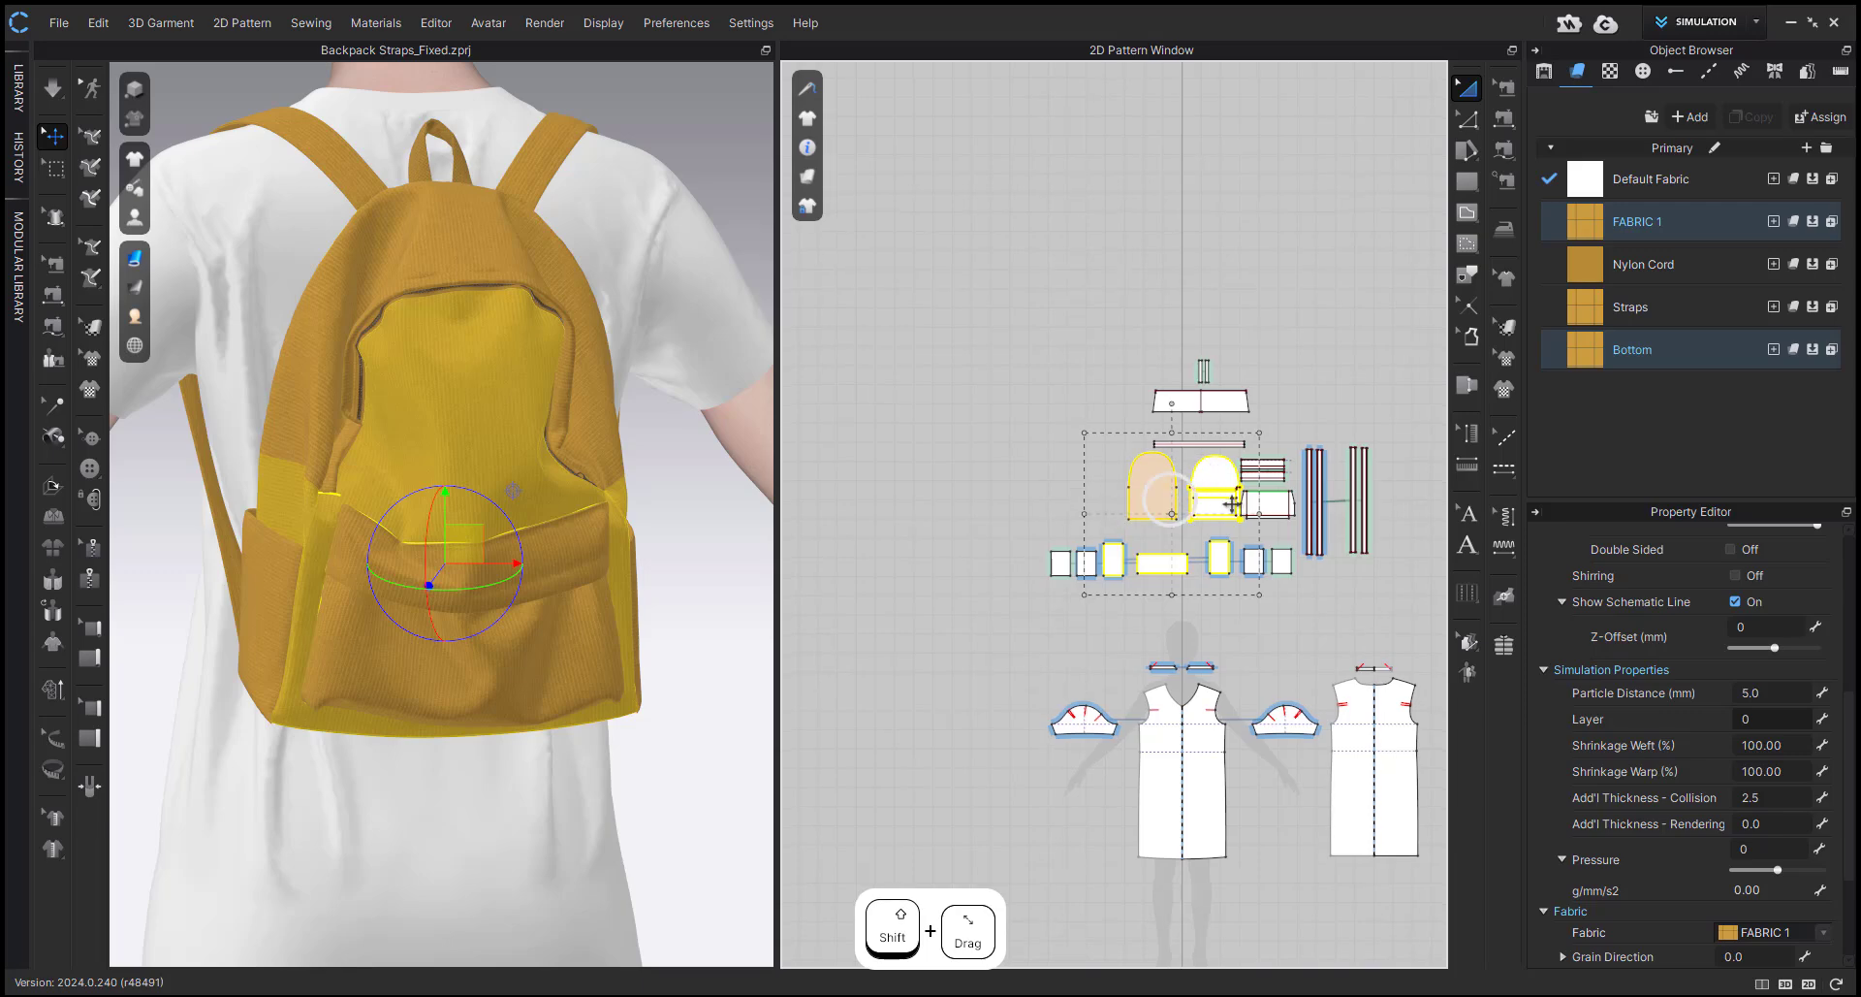
key(ctrl+c)
key(ctrl+v)
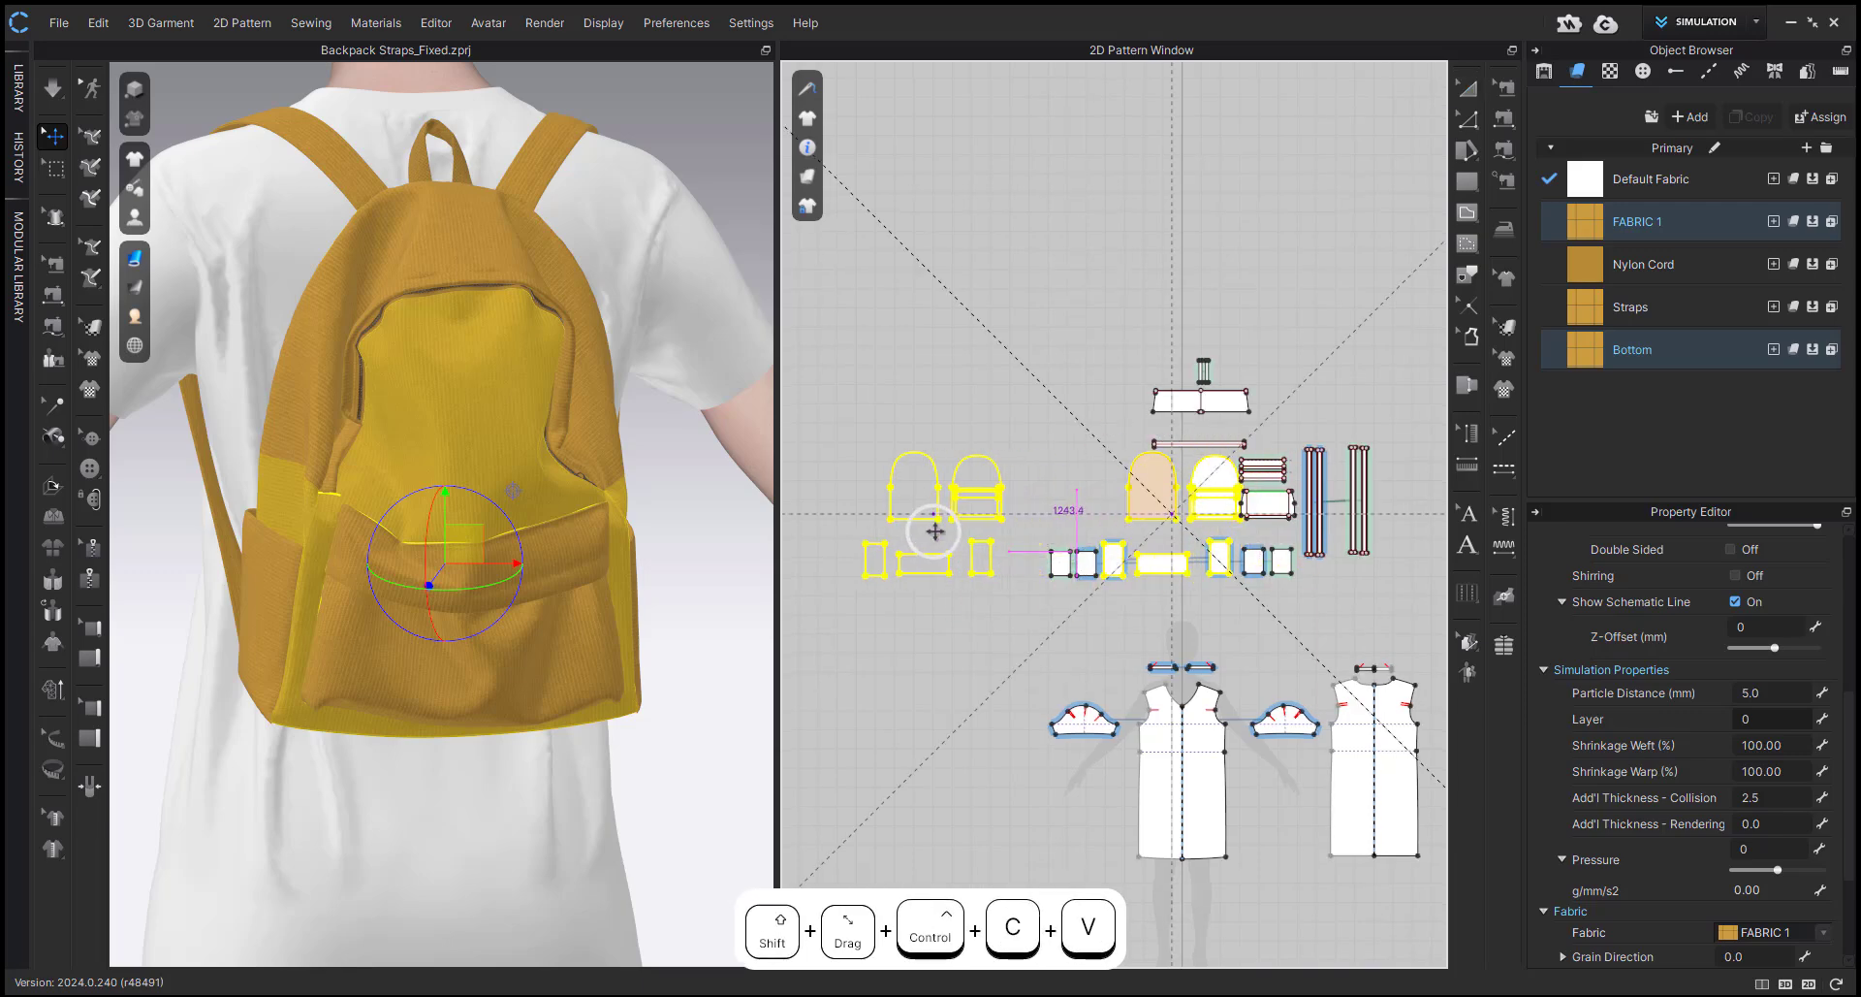
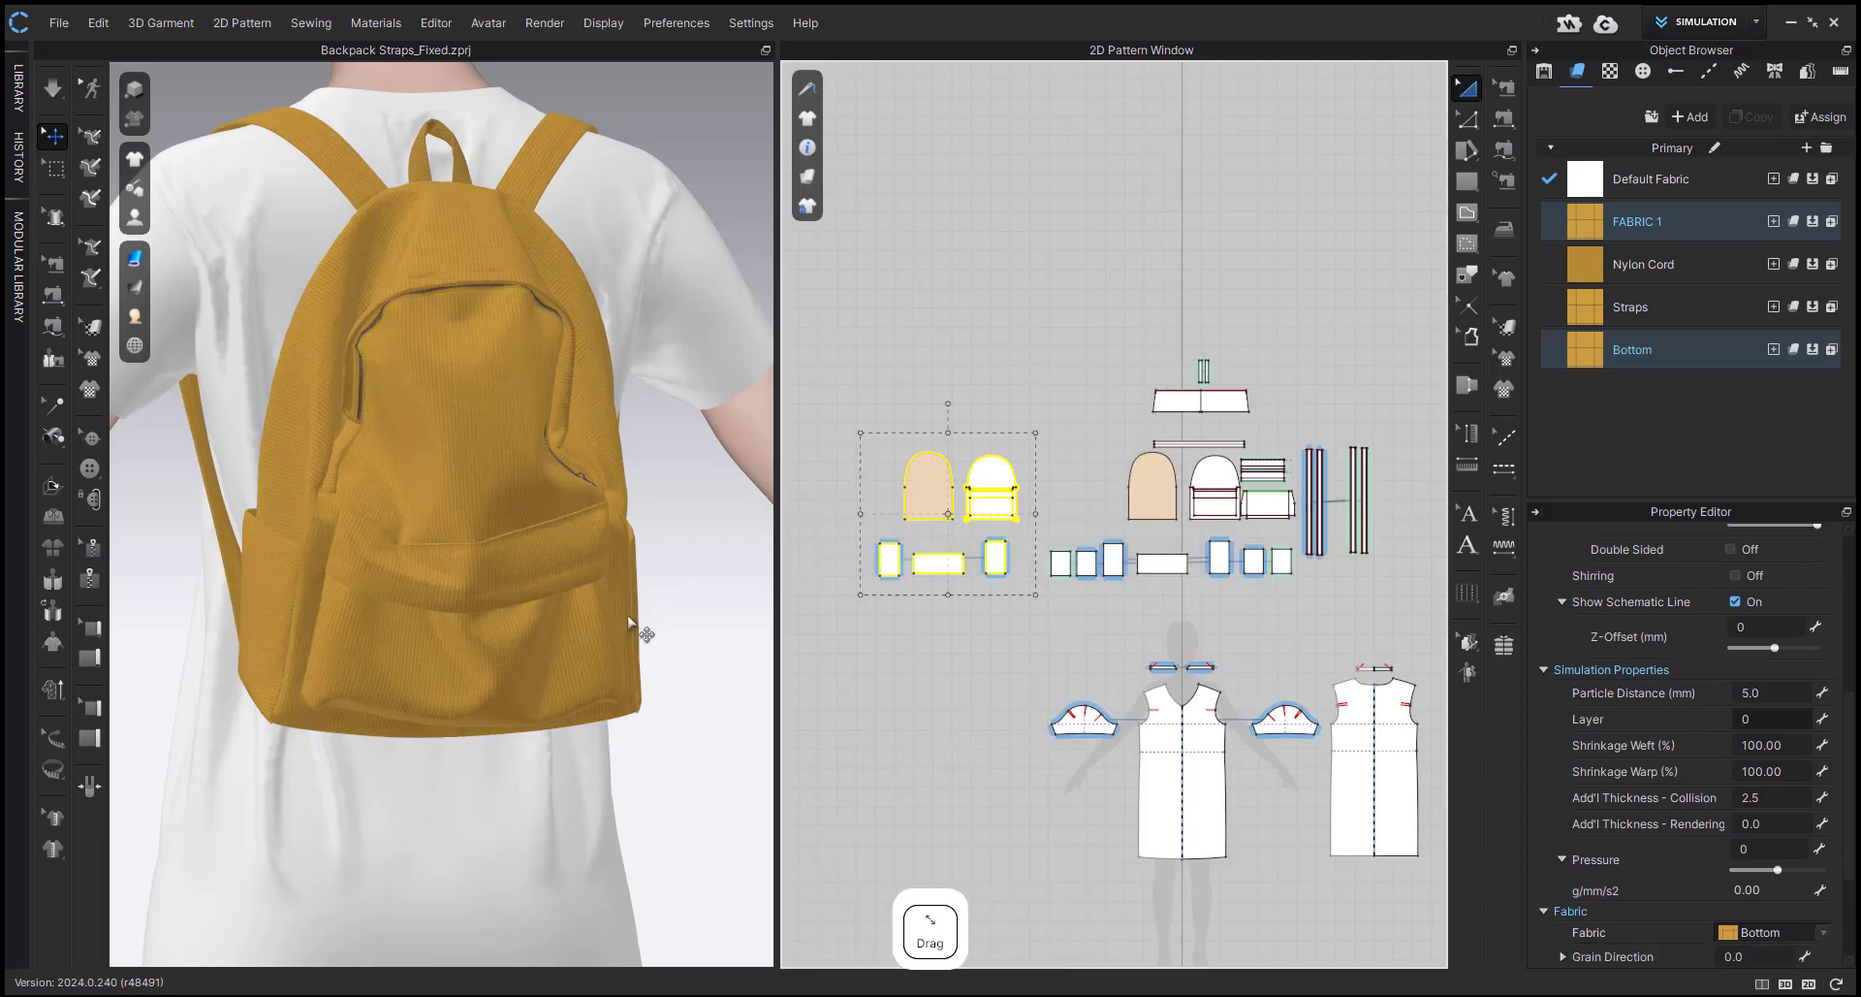
Move the duplicated backpack panels in 3D to just behind the backpack, slightly to one side, and deselect them.
scroll(493, 641, down, 12)
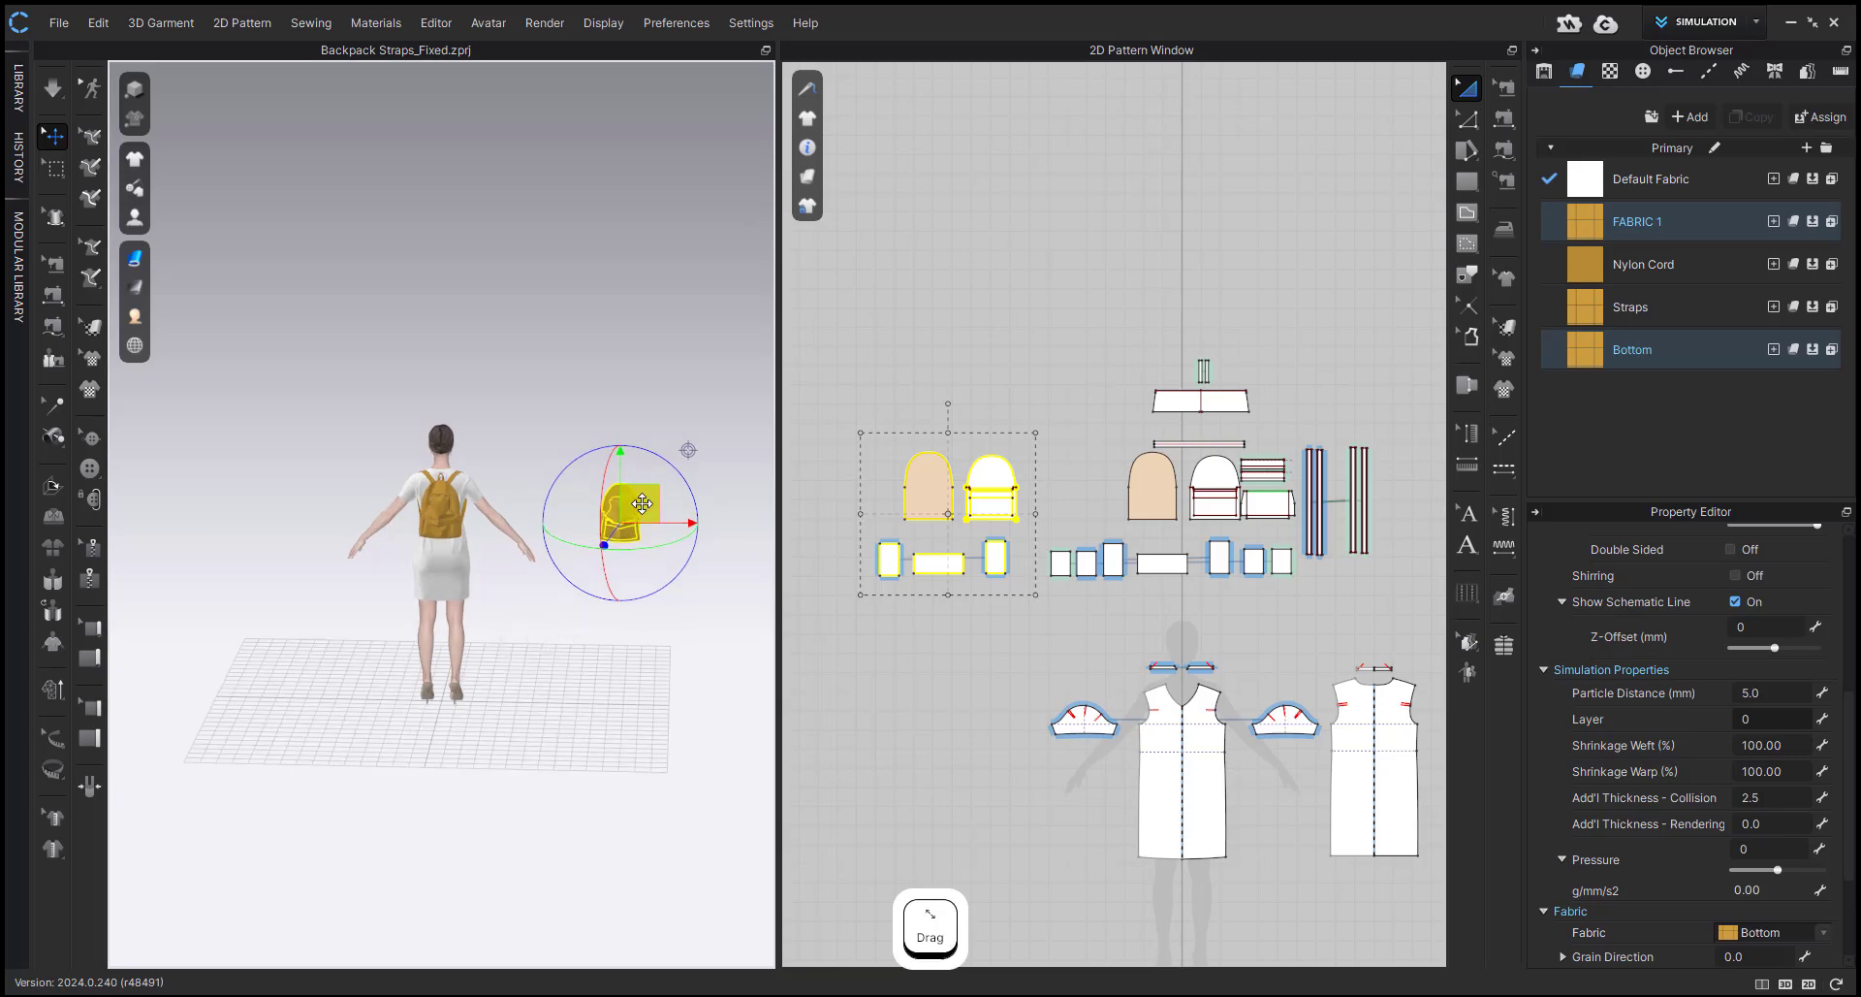
drag(625, 528, 460, 552)
scroll(465, 572, up, 4)
scroll(466, 572, up, 5)
right_drag(467, 573, 625, 606)
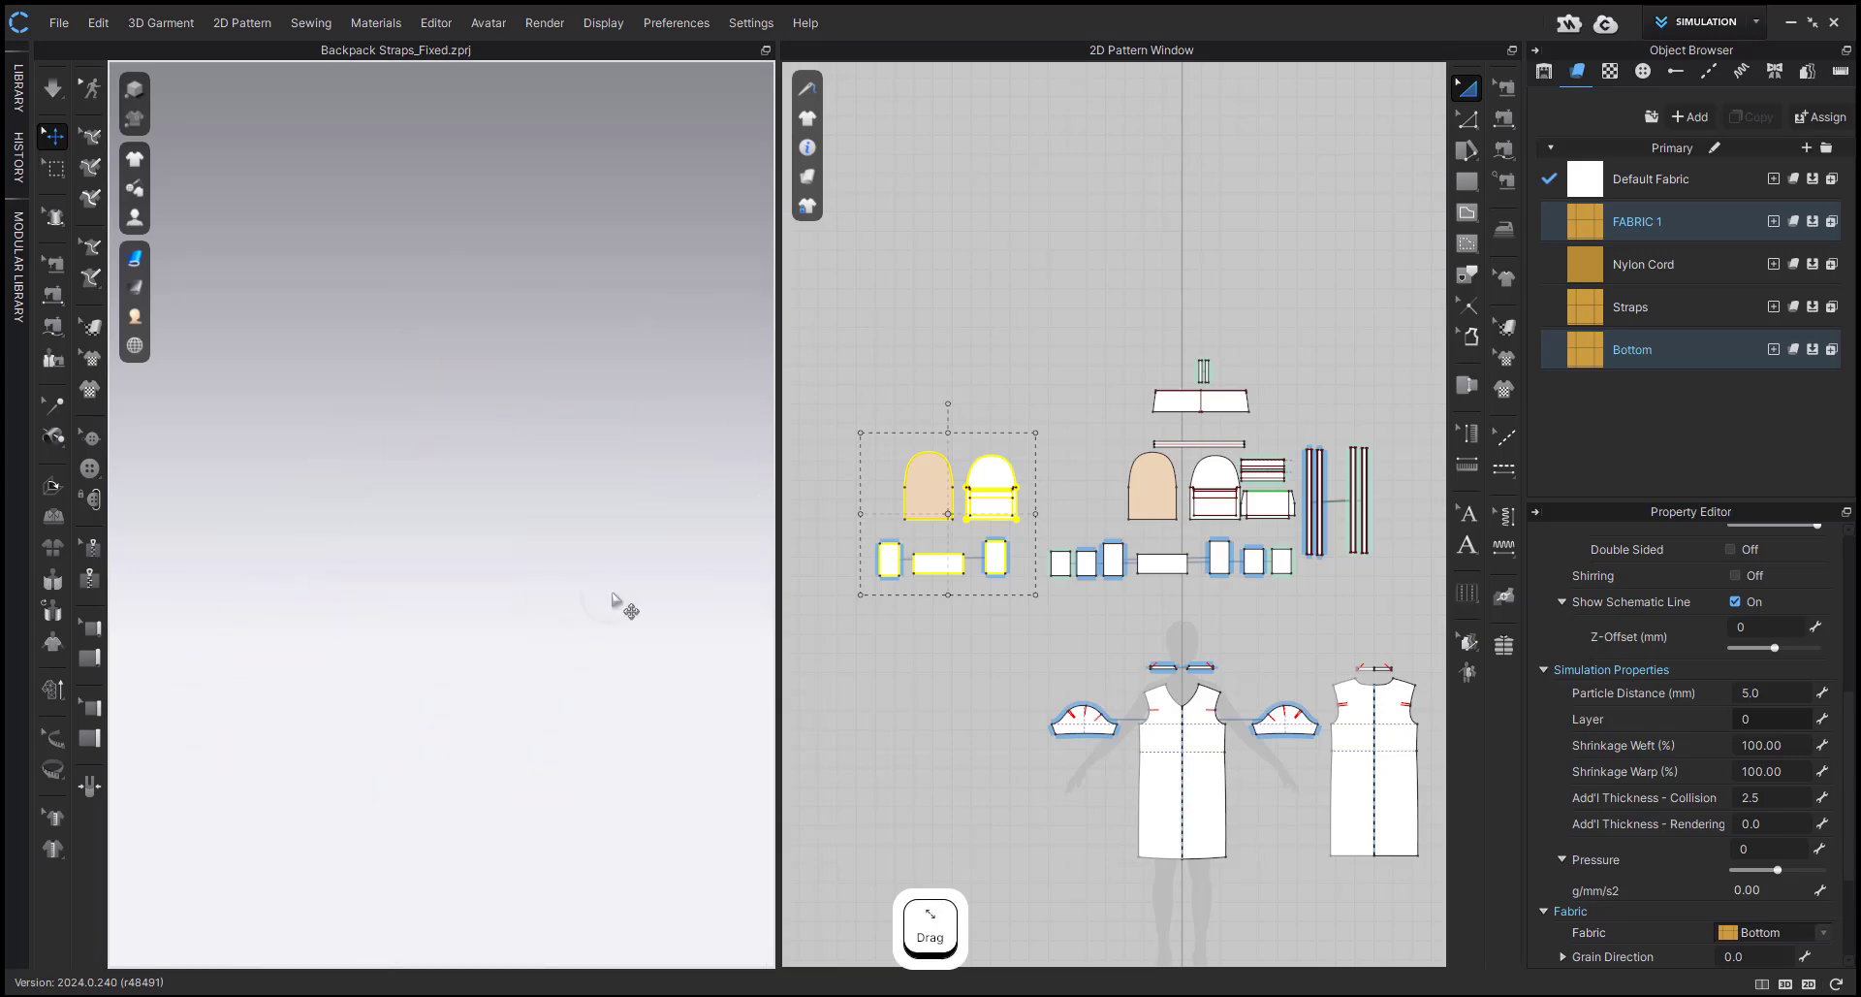
middle_drag(625, 606, 145, 492)
drag(465, 528, 586, 550)
key(f)
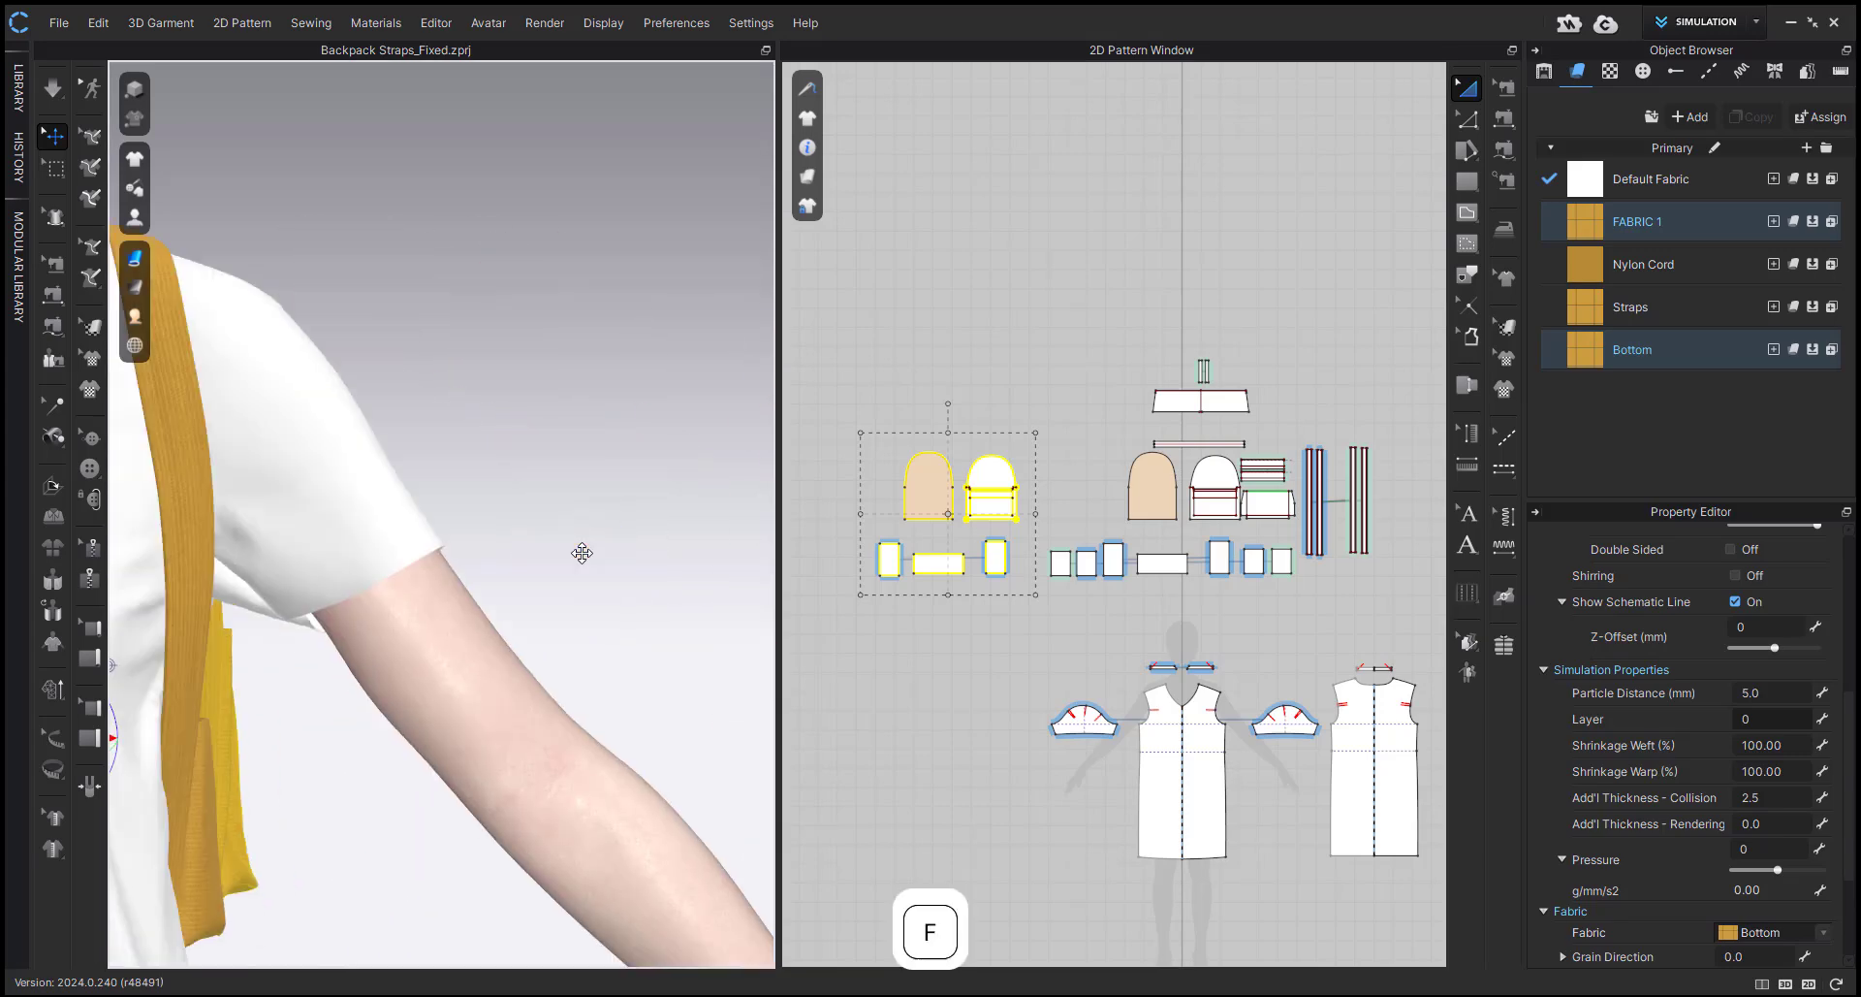
right_drag(557, 573, 267, 625)
middle_drag(349, 611, 383, 618)
scroll(383, 617, up, 3)
click(914, 715)
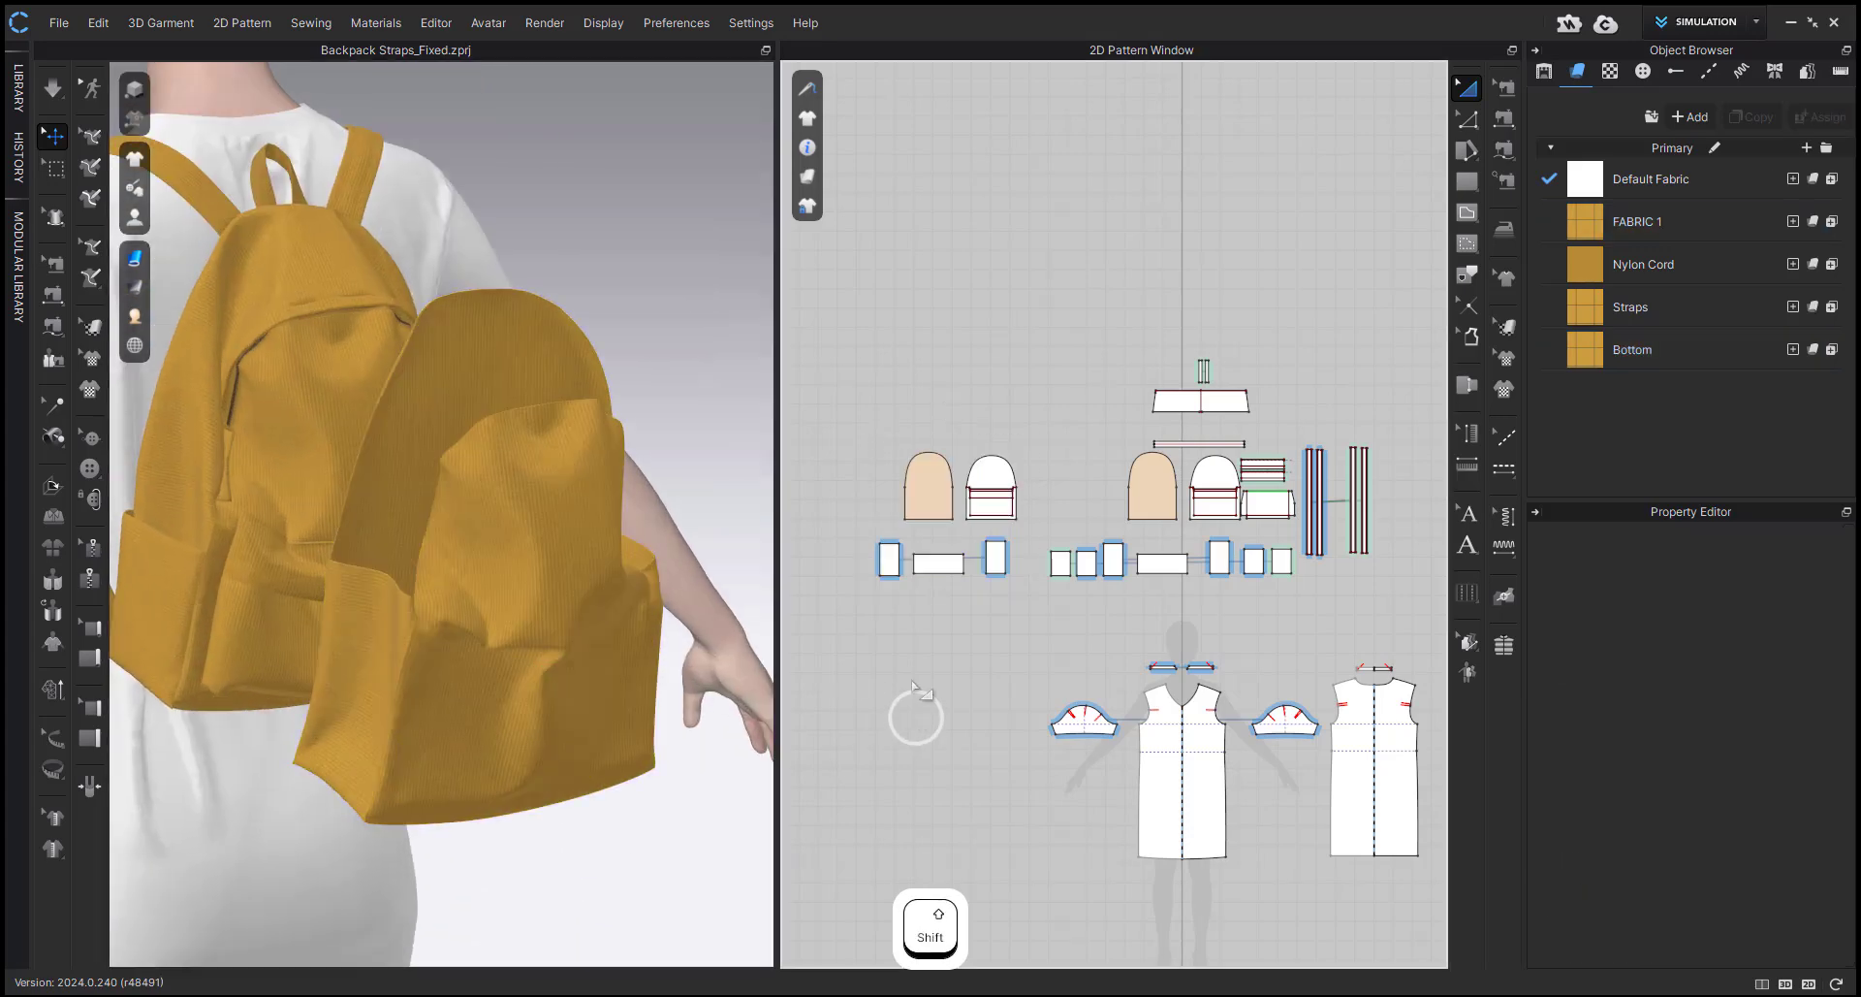
Delete the upper arch points of the duplicated back and front panels to cut them down to rectangles.
scroll(904, 547, up, 5)
key(v)
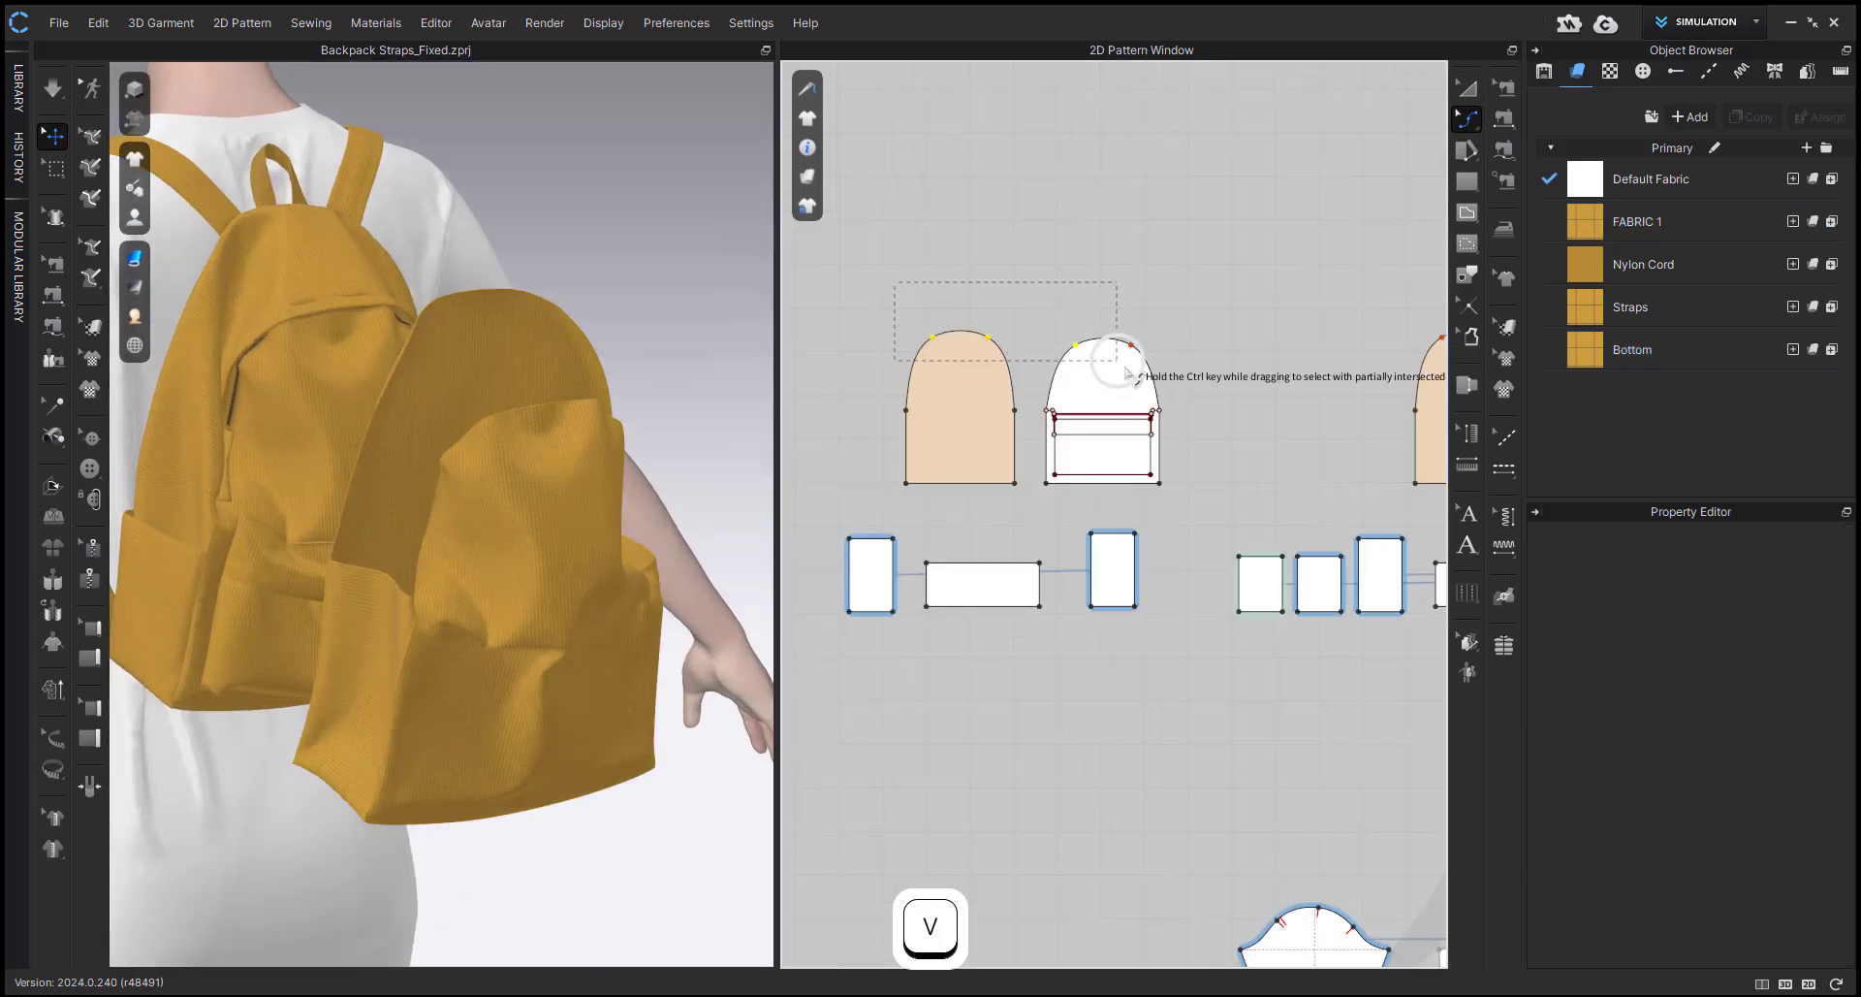
drag(1126, 372, 1168, 374)
key(Delete)
Delete all the internal pocket lines from the duplicated front panel.
scroll(1002, 424, up, 4)
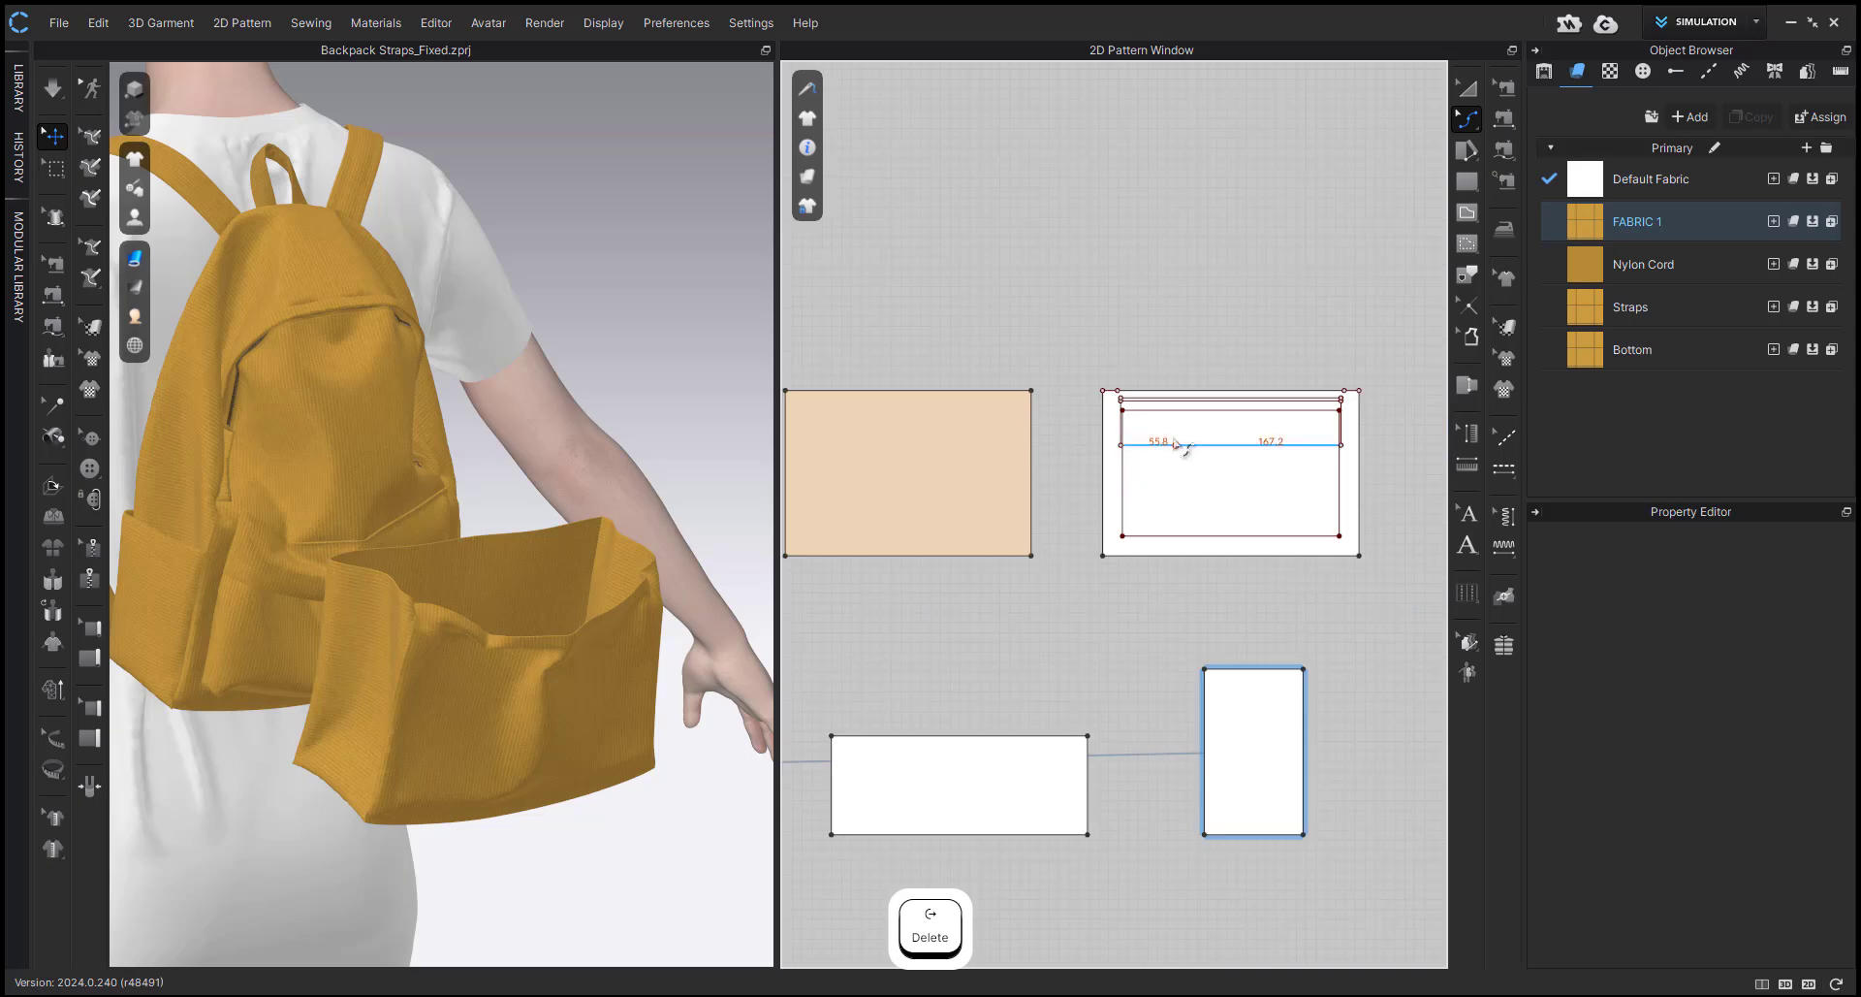
scroll(1137, 431, up, 1)
key(a)
click(1122, 470)
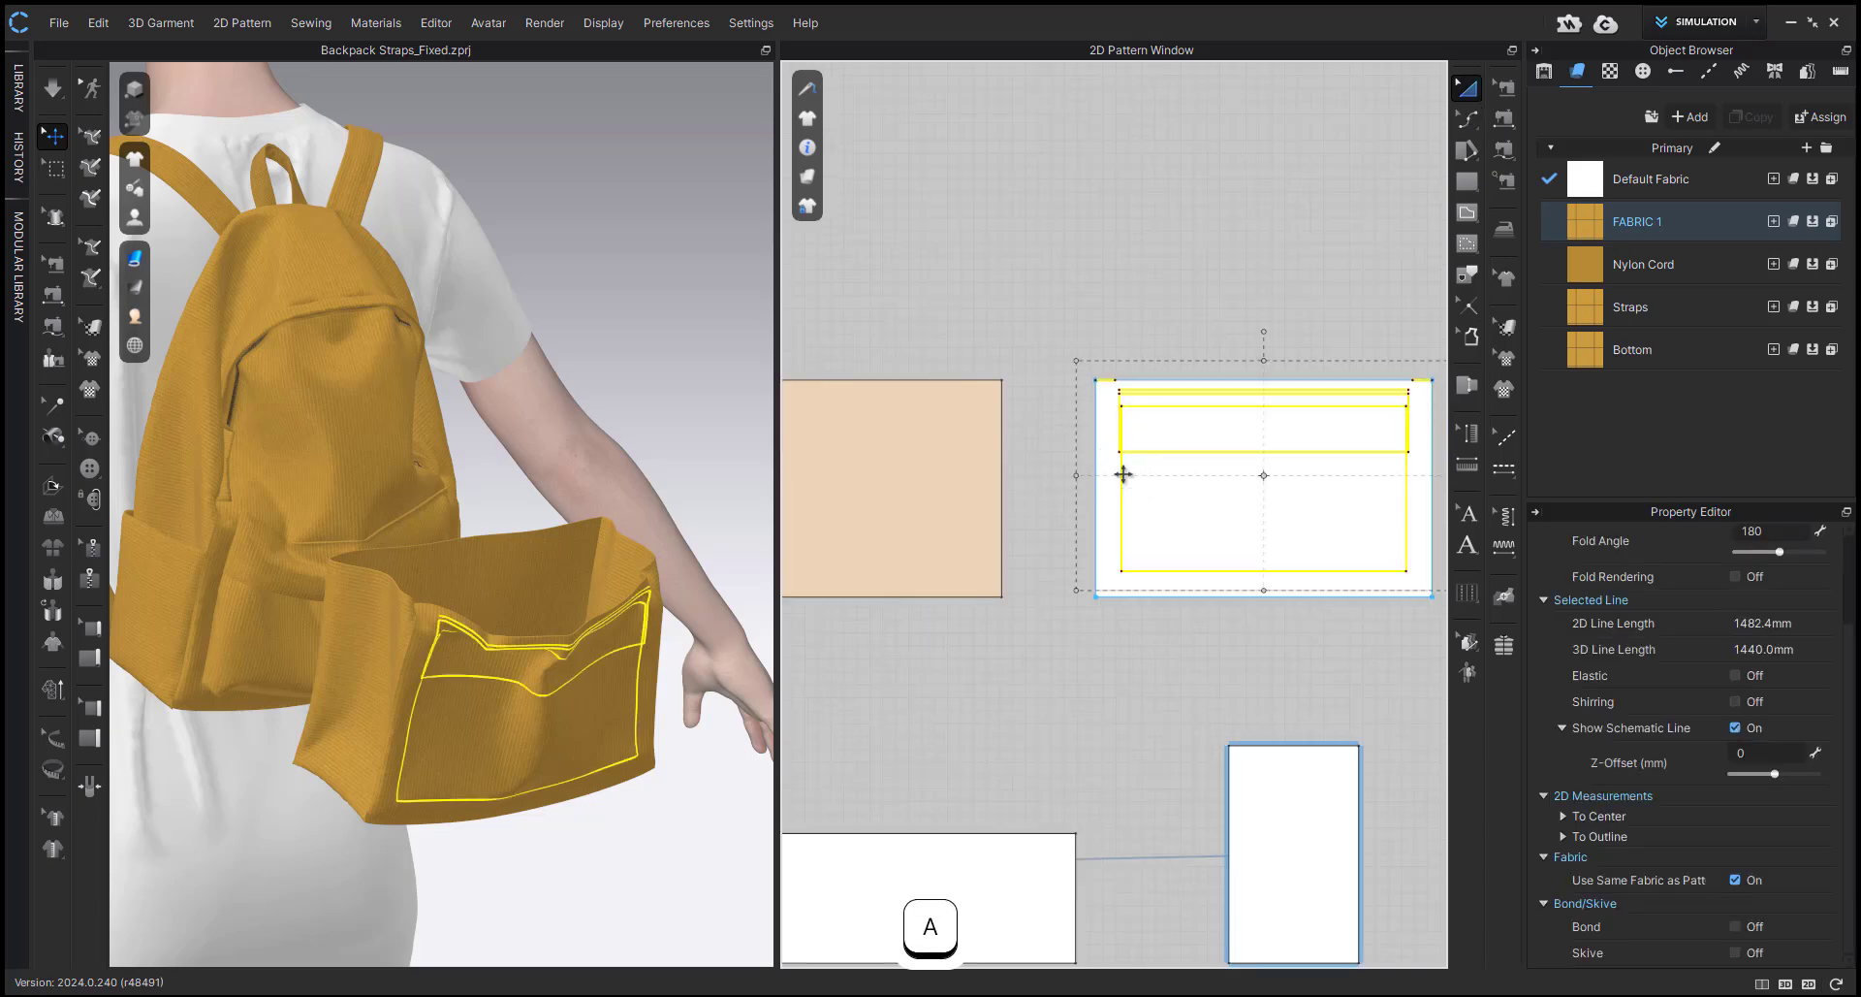
key(Delete)
Copy the duplicate bag's bottom panel and paste it directly above the duplicated back panel in the 2D pattern.
scroll(1138, 539, down, 4)
click(1080, 636)
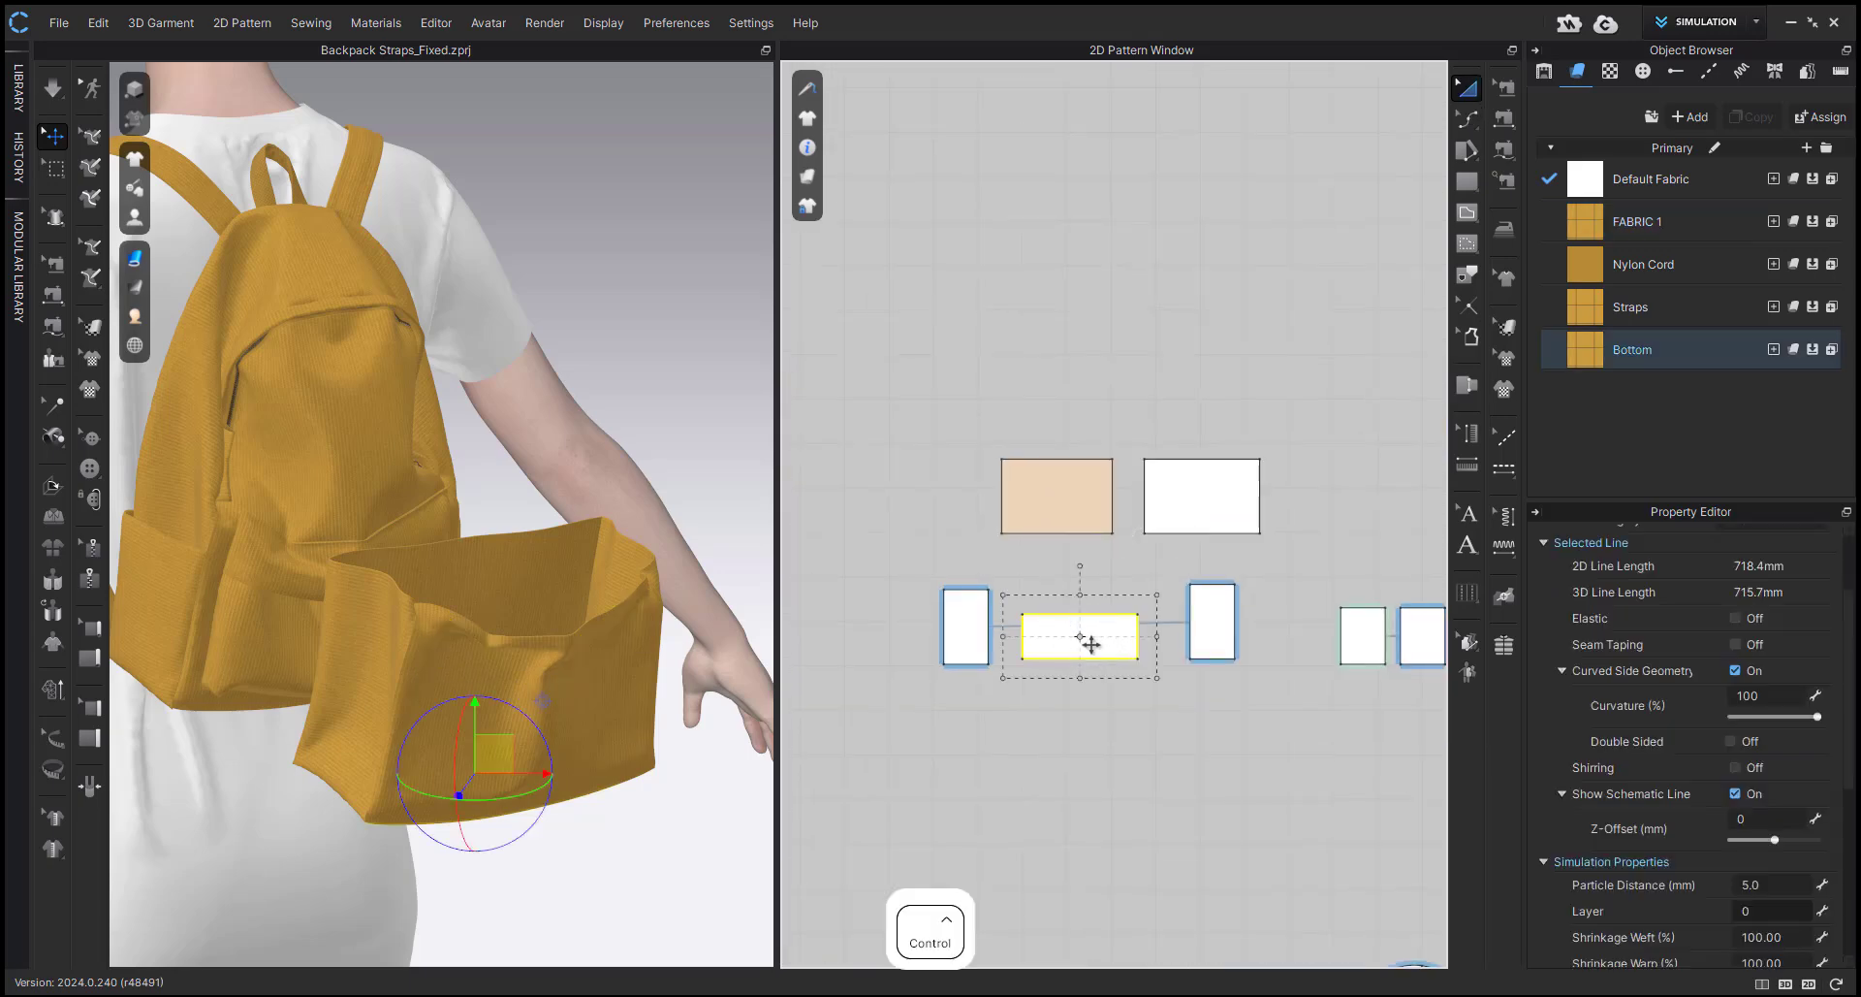
key(ctrl+c)
key(ctrl+v)
shift+click(1033, 411)
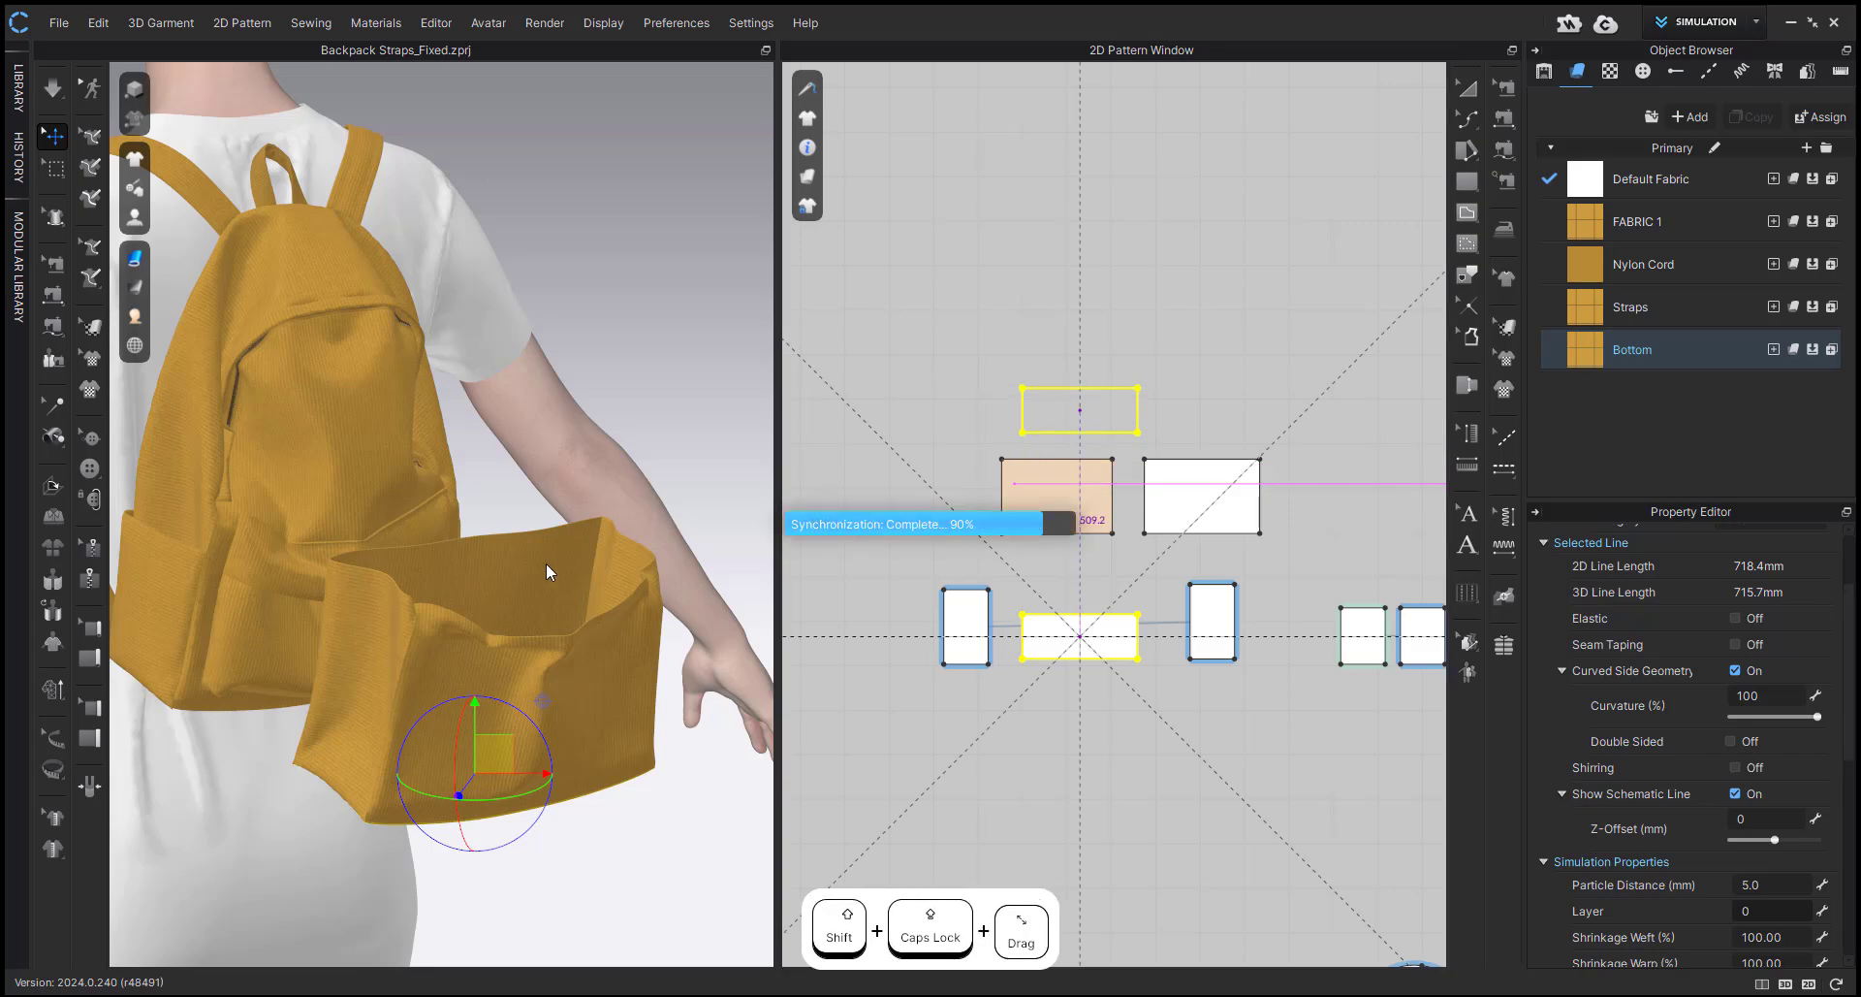
Lower the pasted panel in 3D until it sits over the open top of the duplicate box.
scroll(552, 534, up, 1)
scroll(553, 540, down, 2)
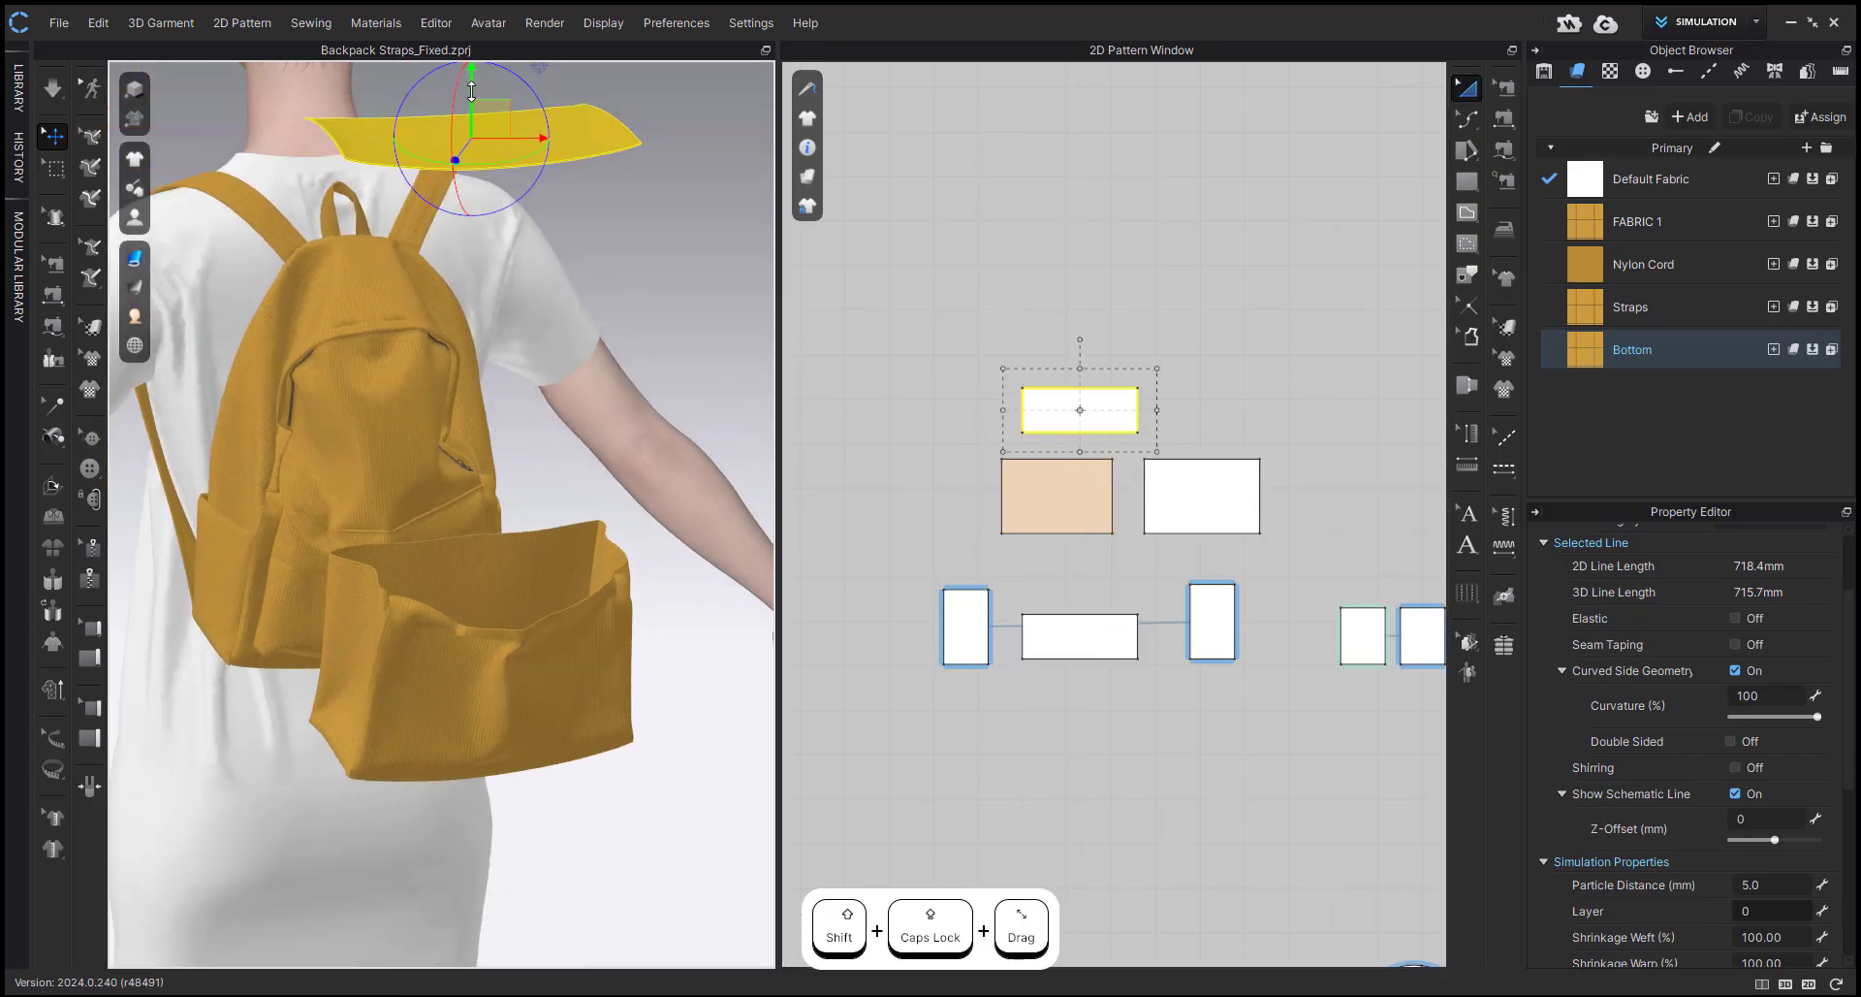
shift+drag(472, 91, 471, 494)
right_drag(528, 490, 453, 478)
scroll(461, 475, up, 2)
middle_drag(466, 466, 479, 384)
Sew the new top panel's front edge to the box's front panel and one short edge to the adjoining side panel.
key(n)
click(284, 512)
click(325, 549)
right_drag(340, 549, 547, 497)
click(480, 528)
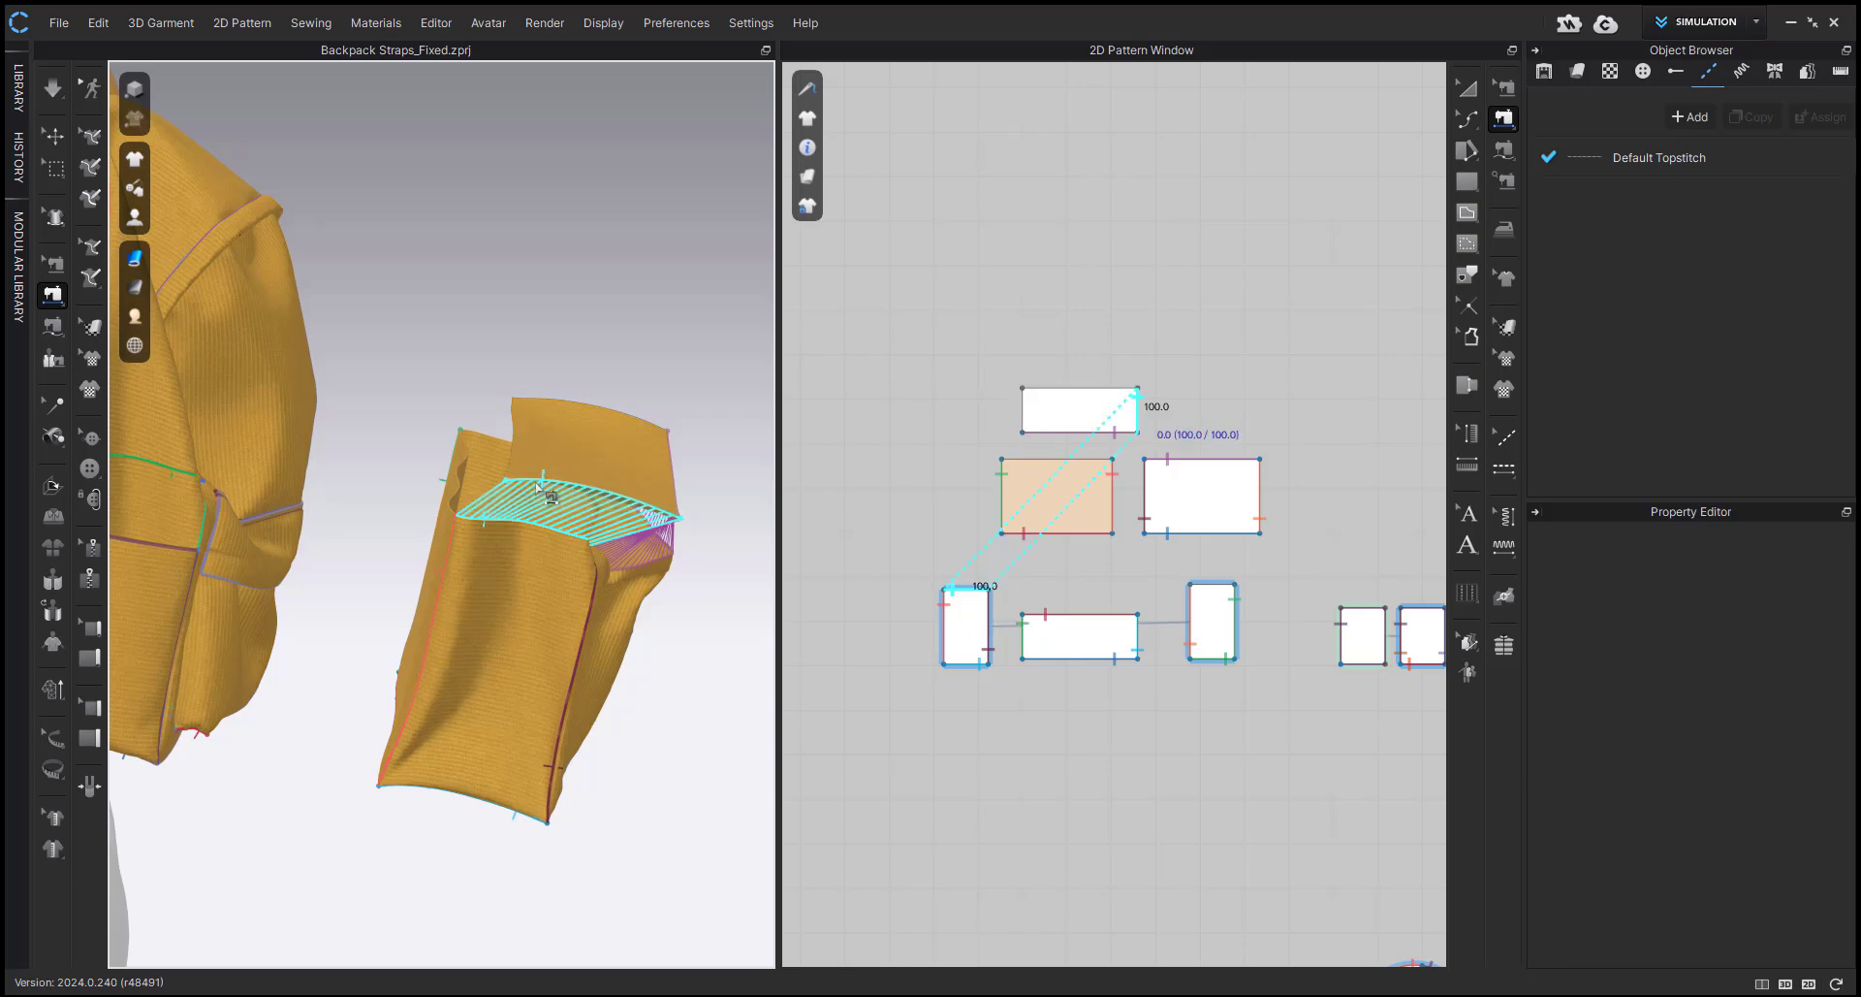
click(544, 484)
right_drag(545, 494, 621, 570)
Sew the top panel's rear edge to the box's back panel and its remaining short edge to the other side panel.
click(468, 215)
click(416, 242)
click(415, 190)
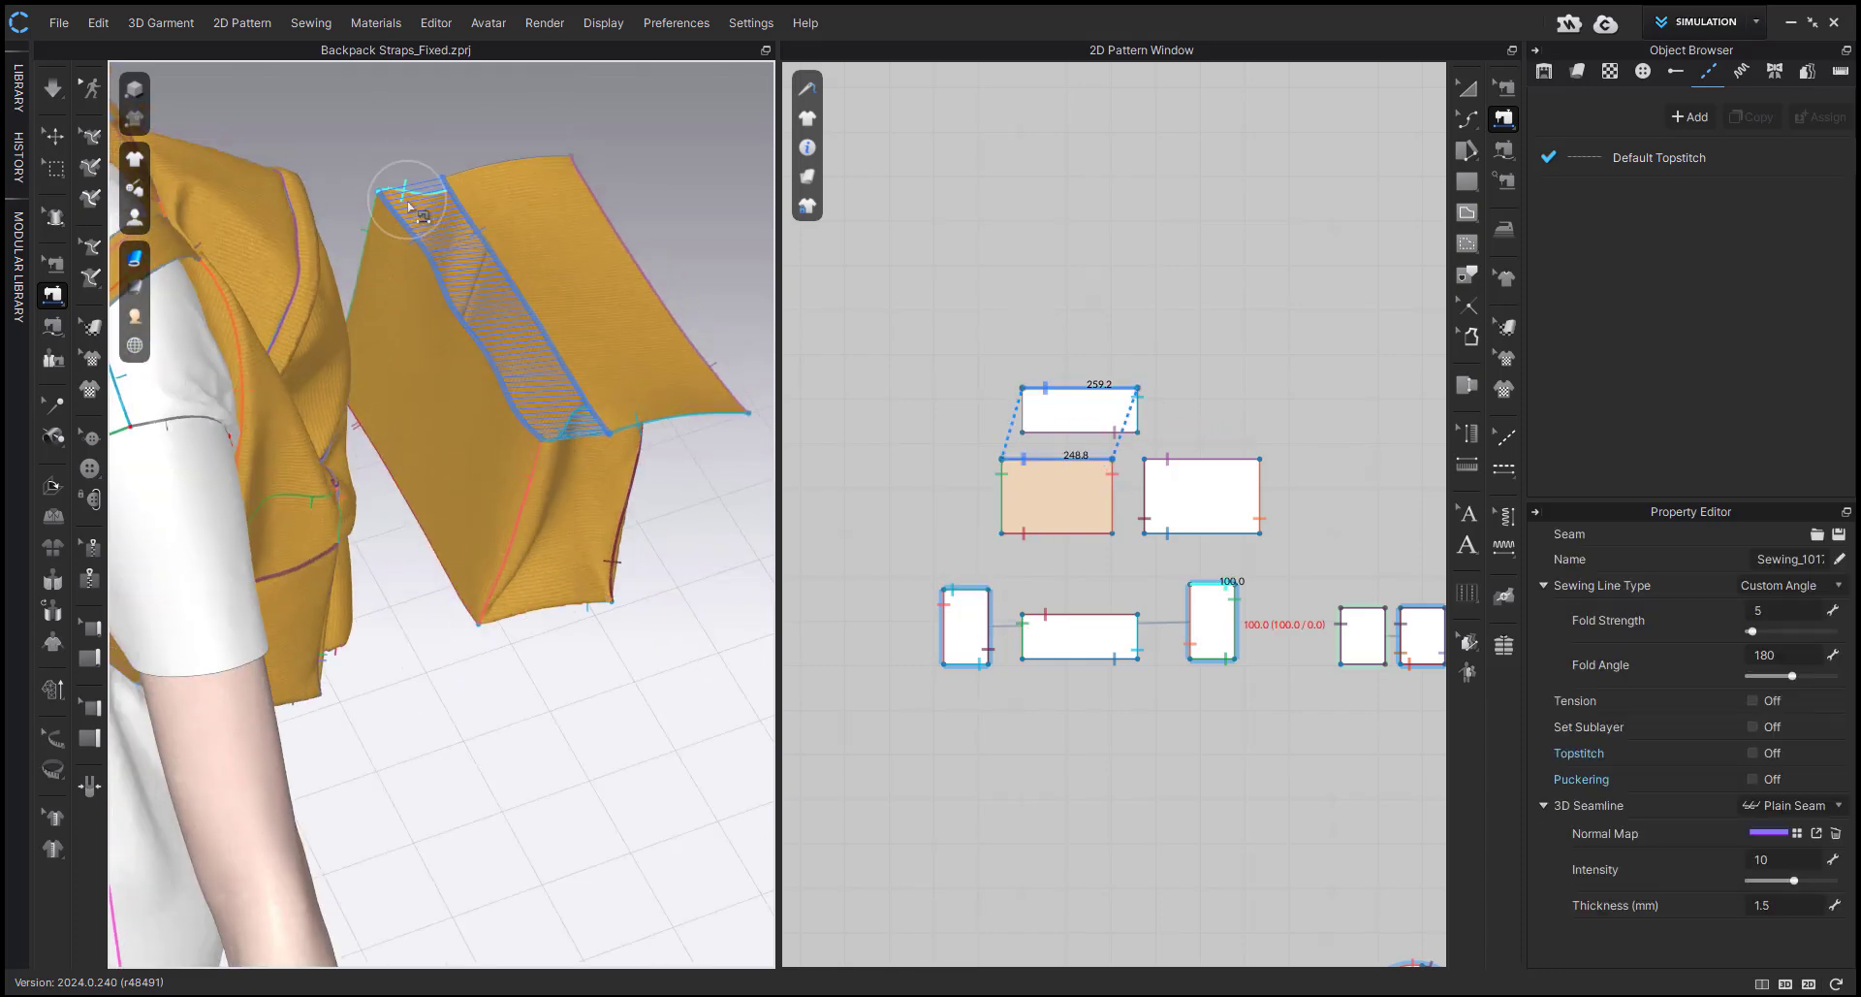
click(453, 172)
click(609, 249)
right_drag(601, 280, 356, 139)
scroll(356, 138, down, 3)
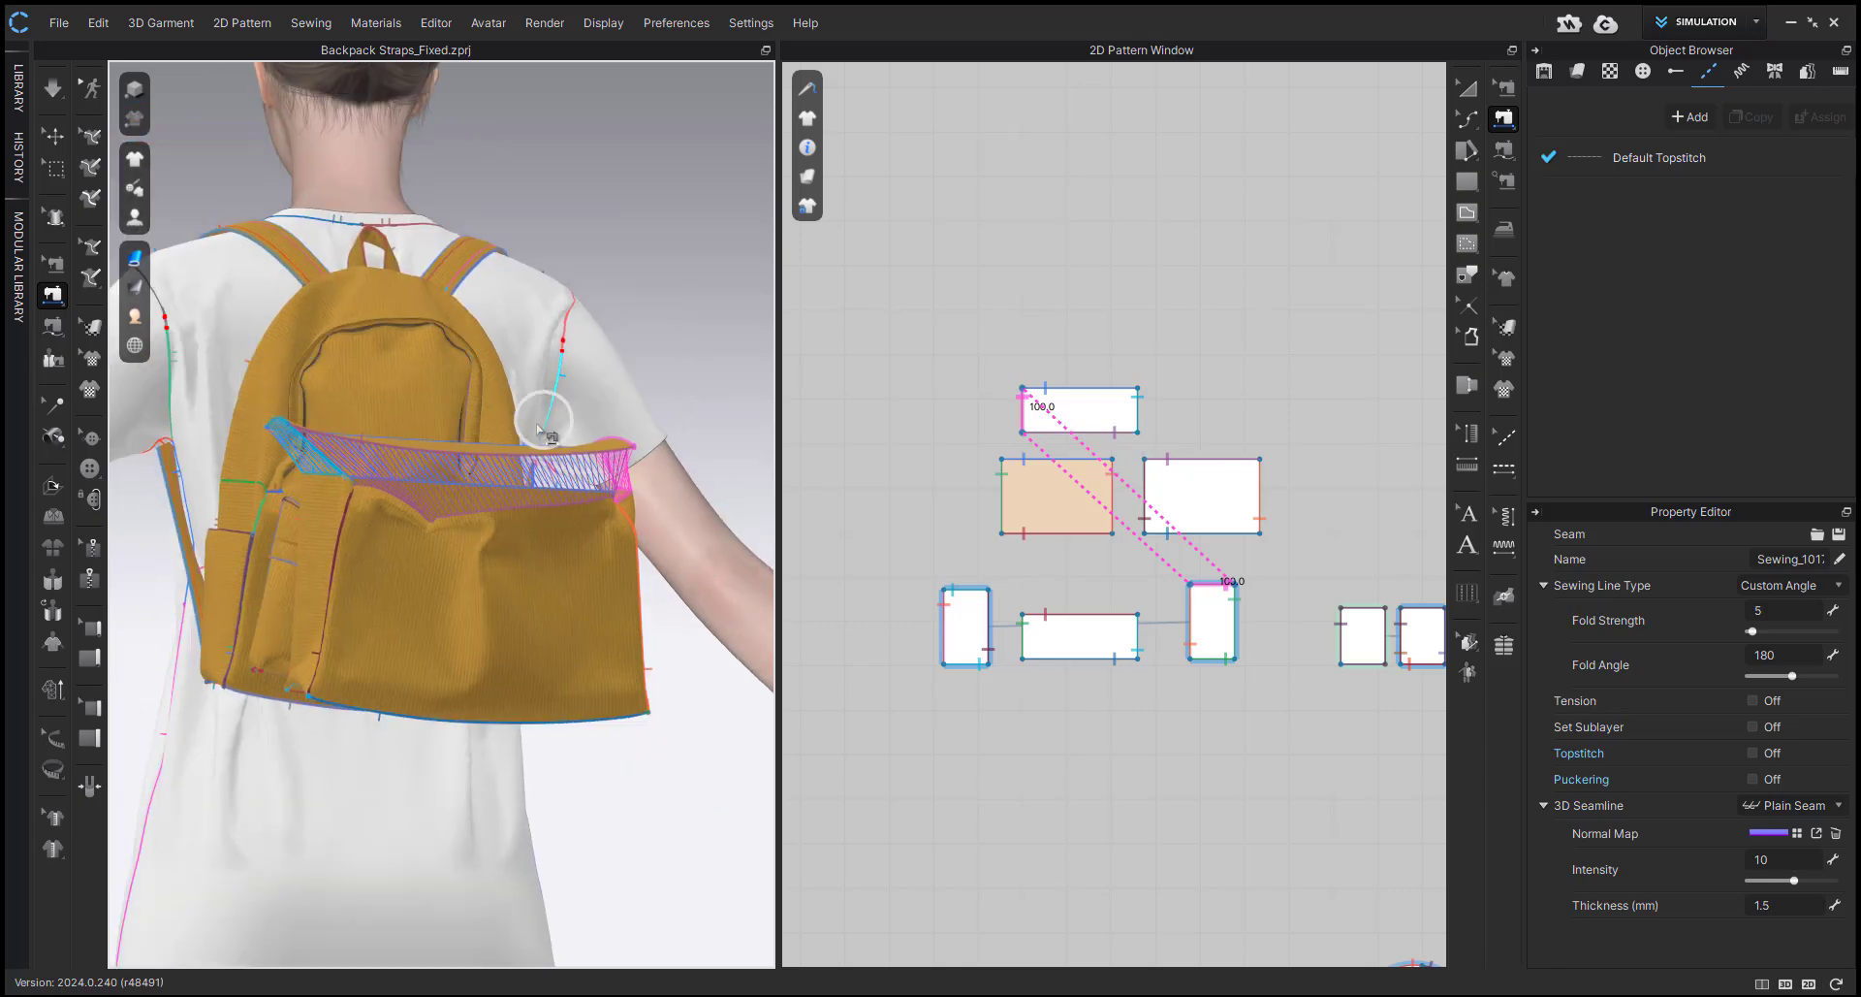
Select all six box panels and scale them to 80% in width and height.
right_drag(544, 416, 582, 632)
key(a)
key(q)
key(a)
drag(908, 365, 1279, 722)
drag(1278, 370, 1247, 396)
right_click(1246, 397)
text(80)
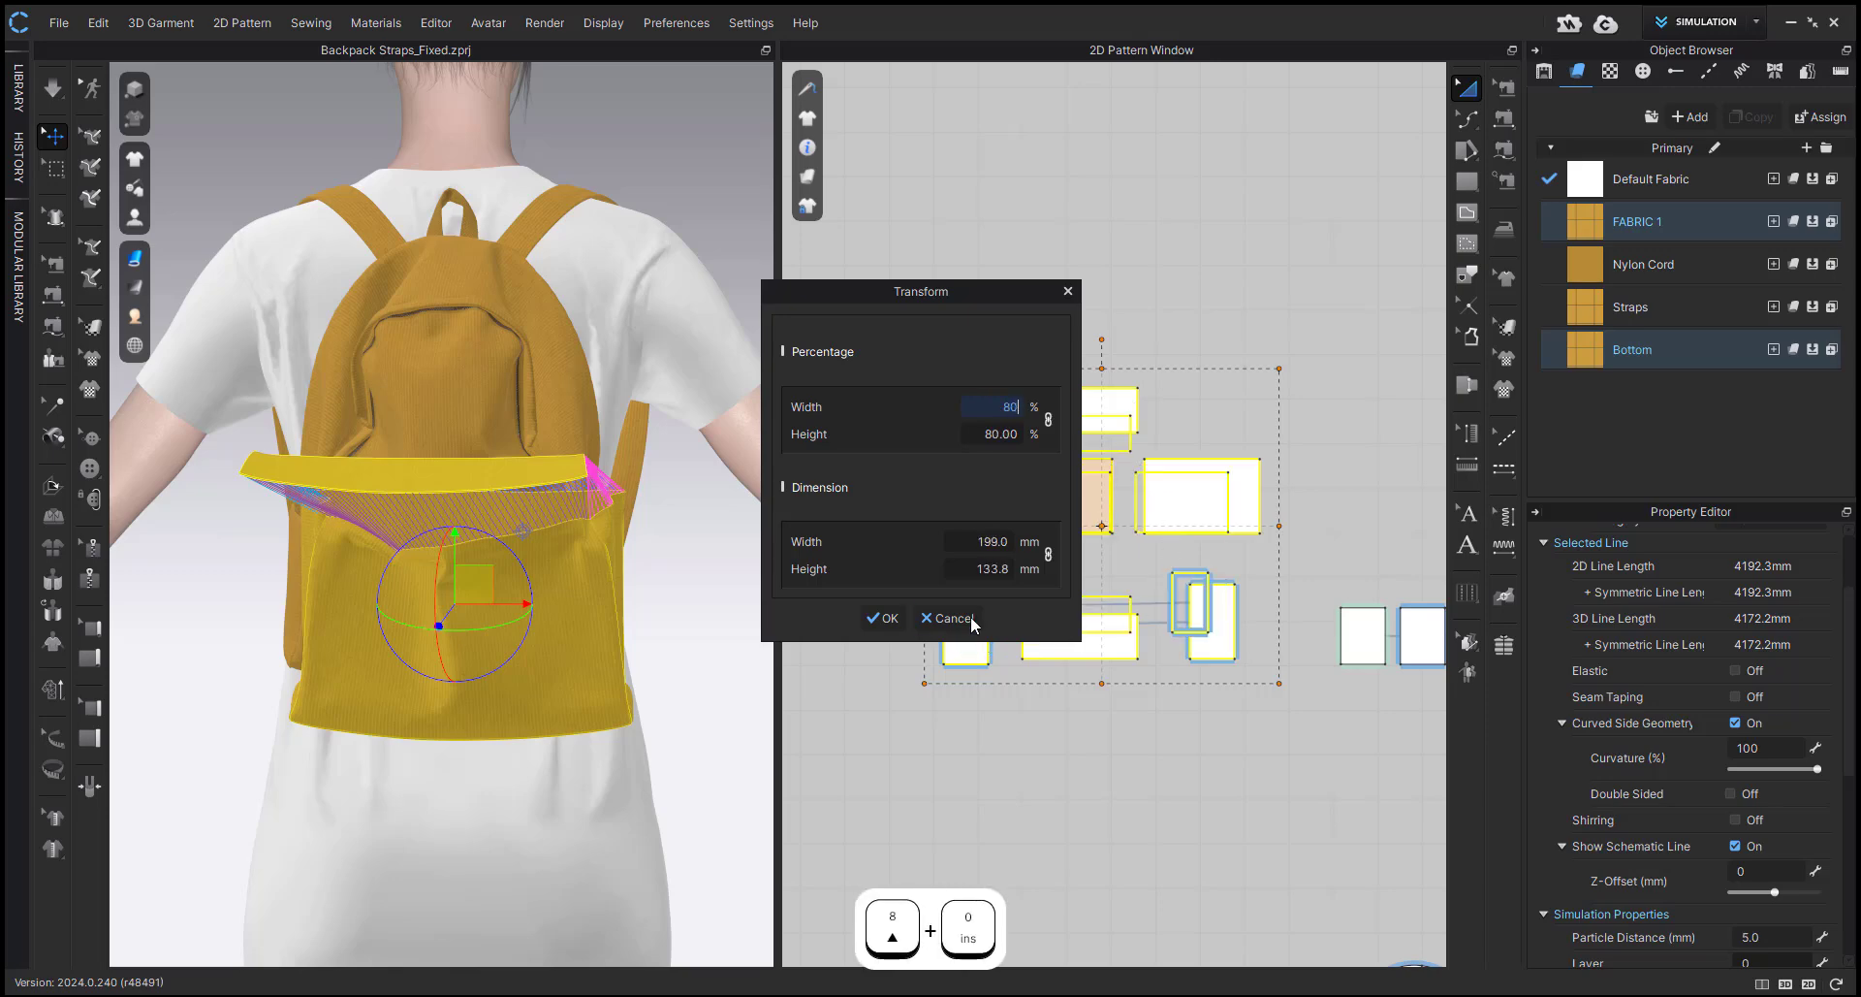
click(869, 619)
Simulate the sewn box so its seams close, then stop the simulation.
right_drag(637, 722, 590, 810)
key(space)
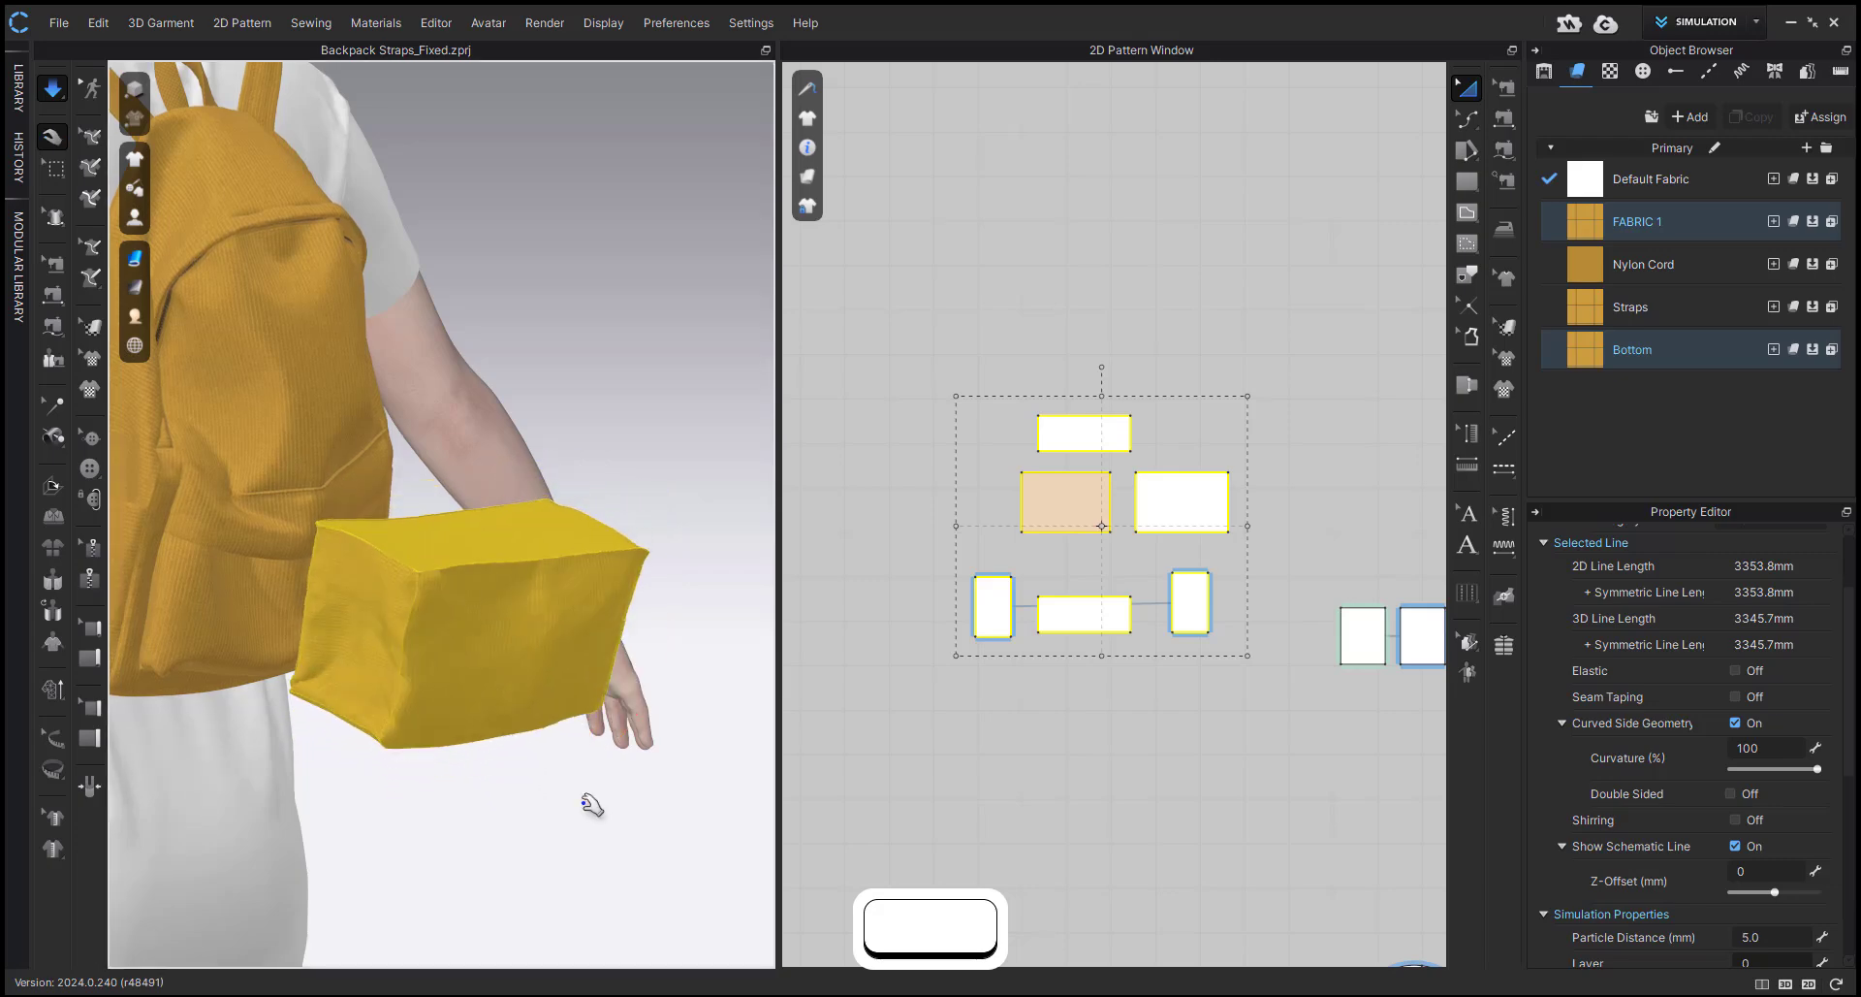
right_drag(613, 743, 431, 693)
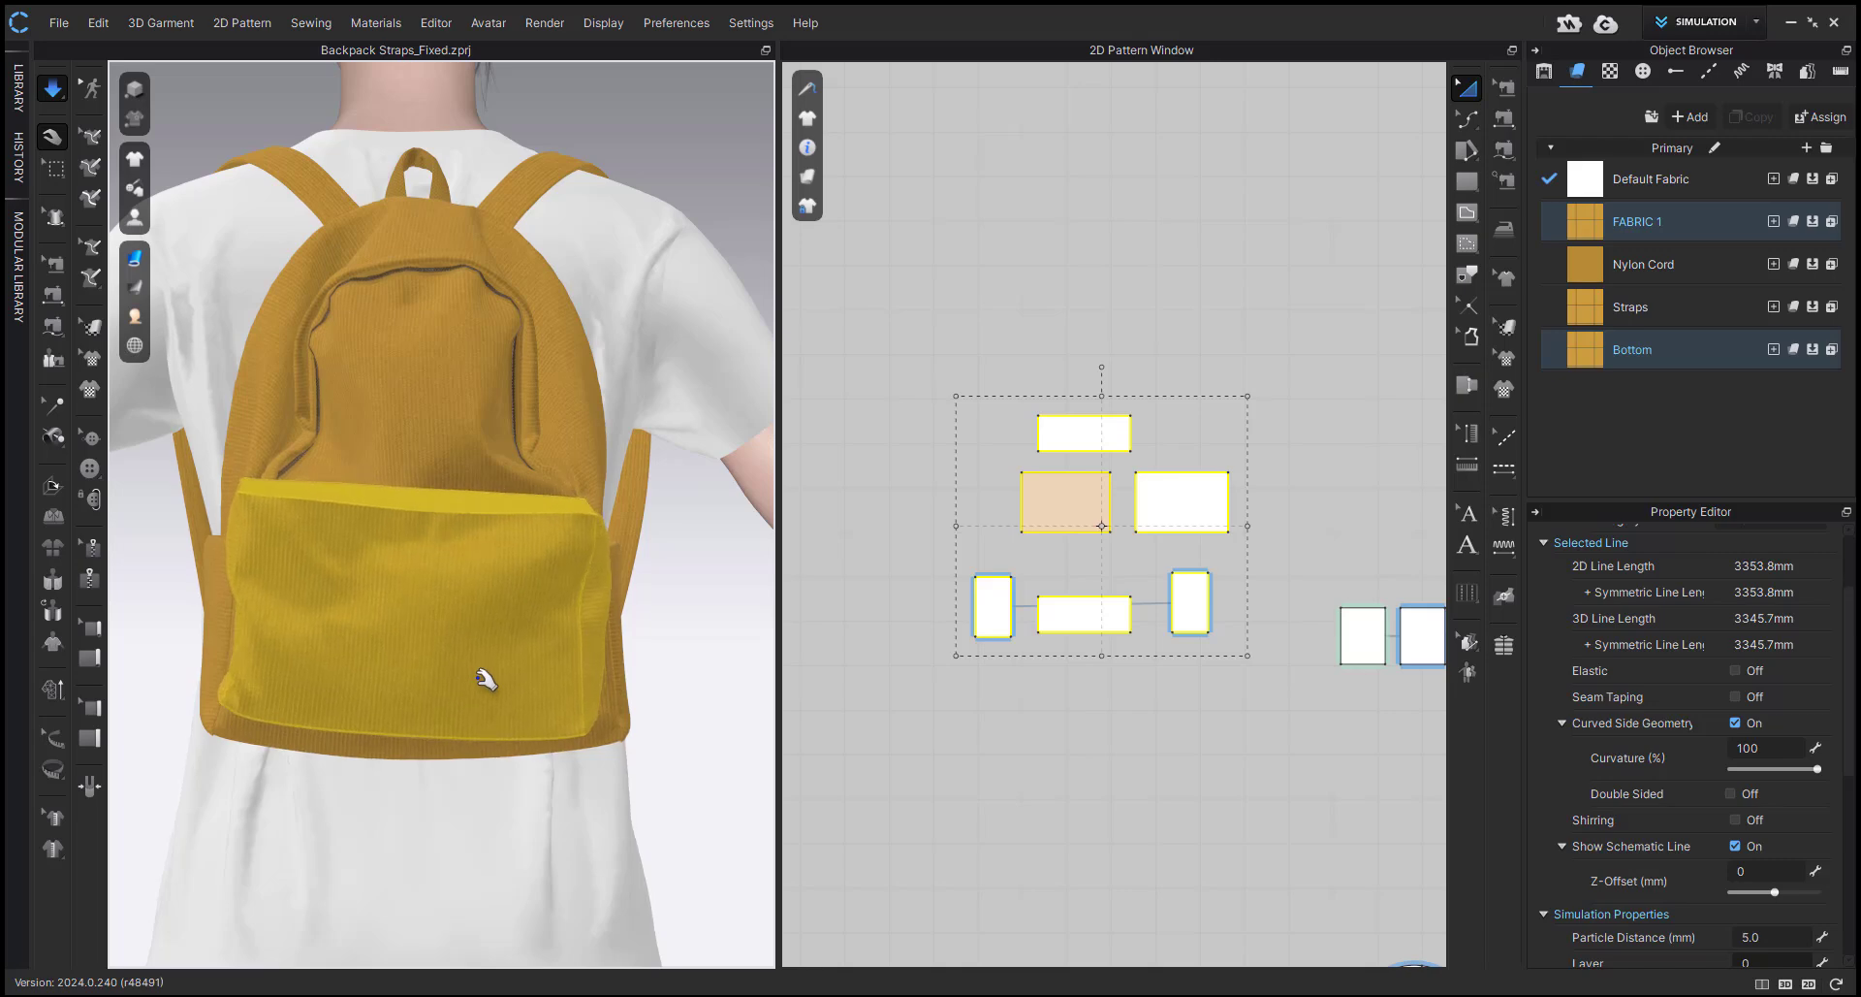
key(space)
Select the six box panels and move the box in 3D inside the backpack, centred behind its lower pocket.
drag(939, 344, 1271, 686)
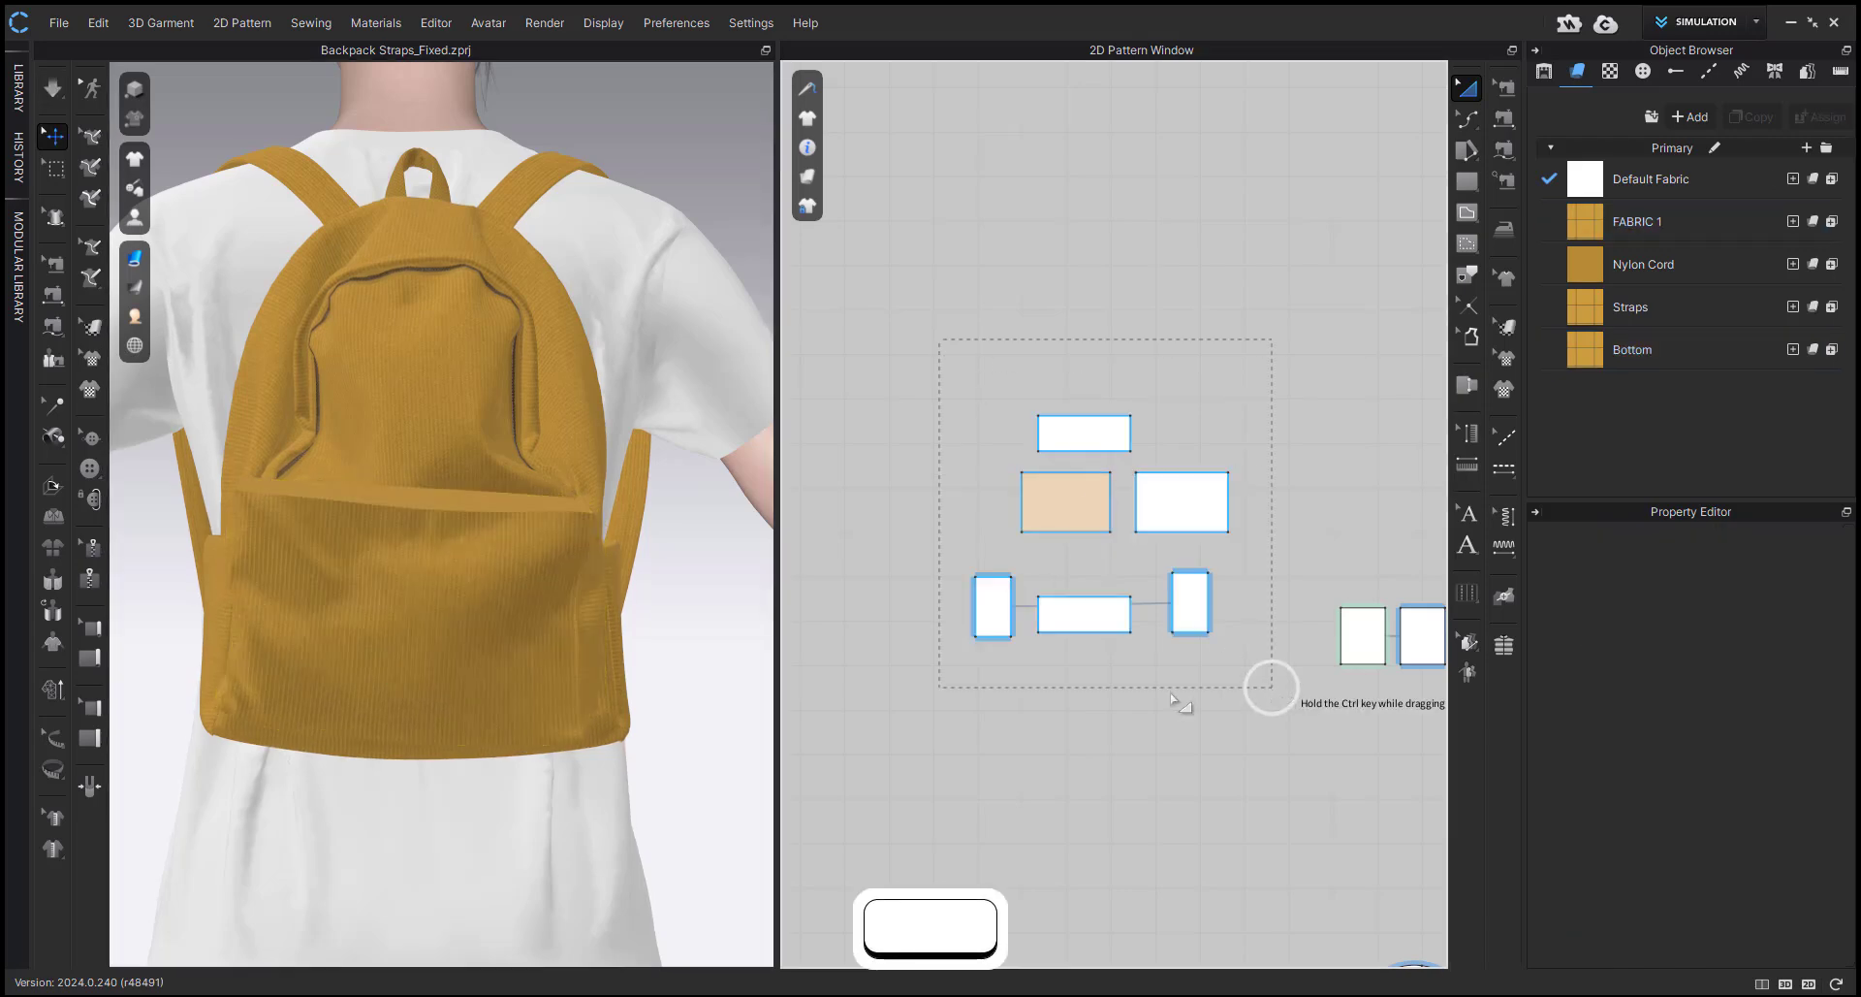
right_drag(319, 747, 532, 753)
middle_drag(532, 752, 623, 765)
right_drag(630, 669, 645, 584)
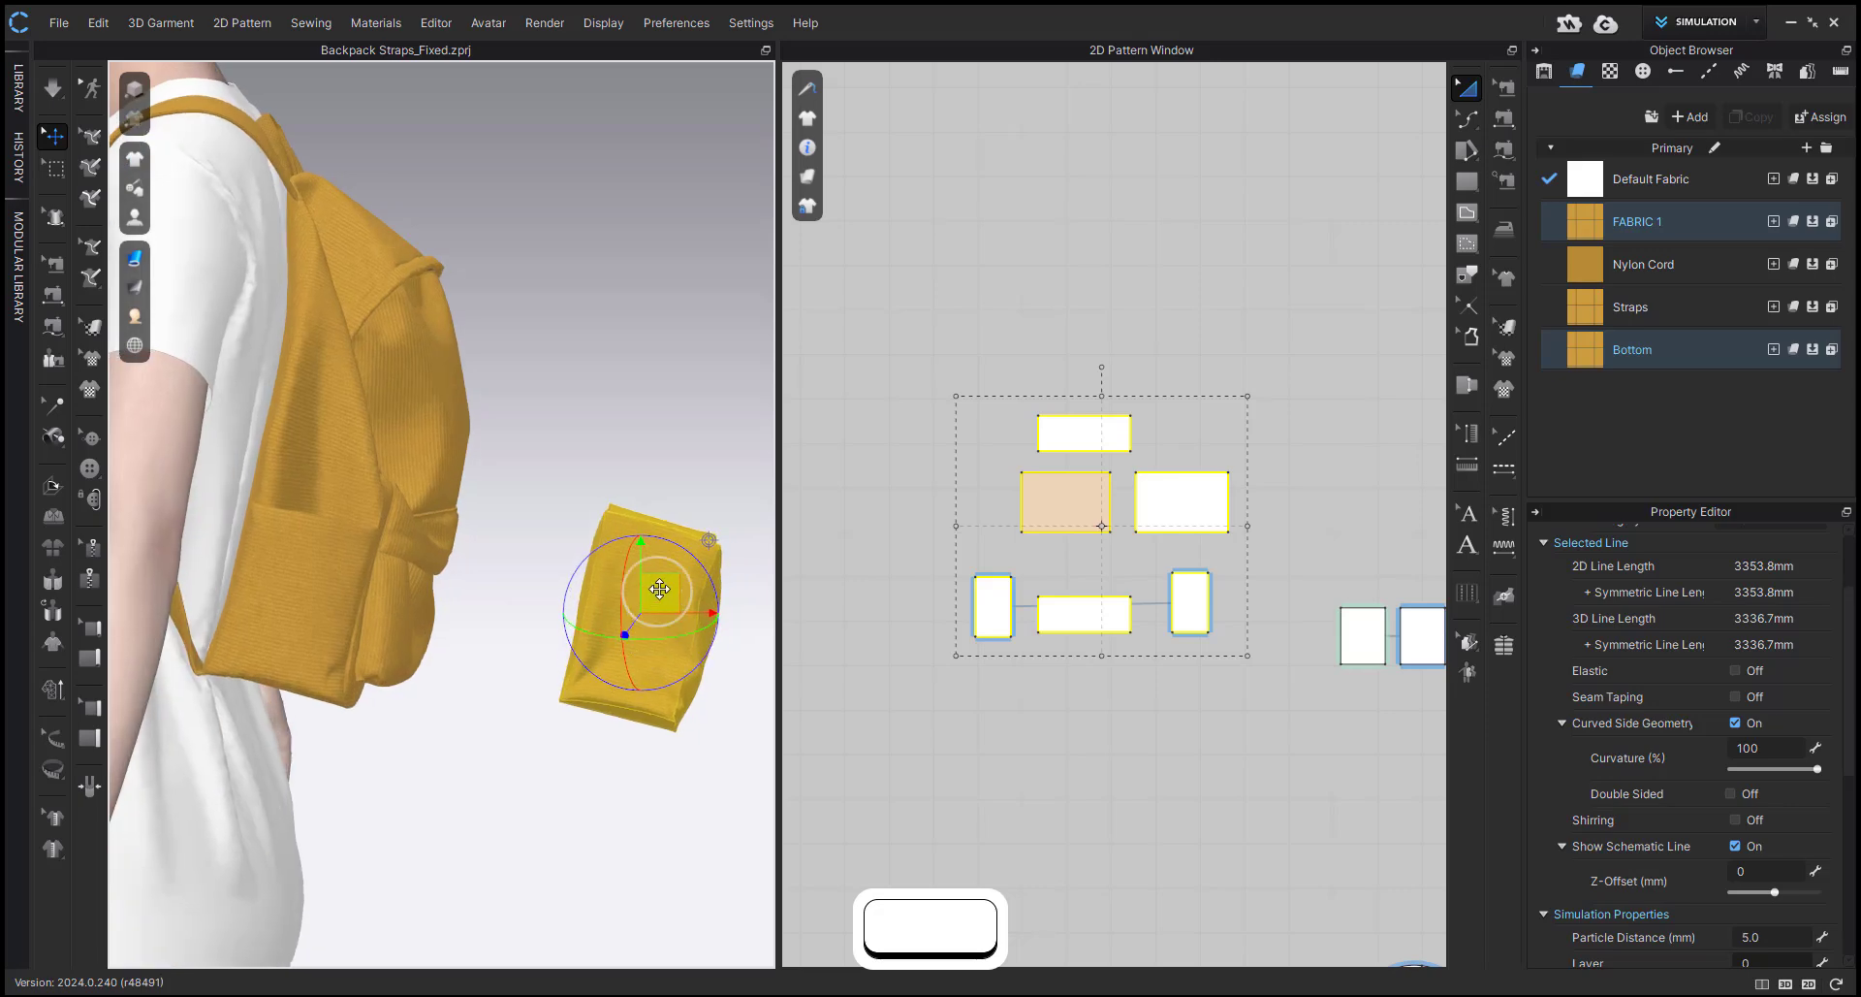
drag(645, 585, 323, 542)
right_drag(332, 543, 58, 522)
middle_drag(539, 572, 311, 578)
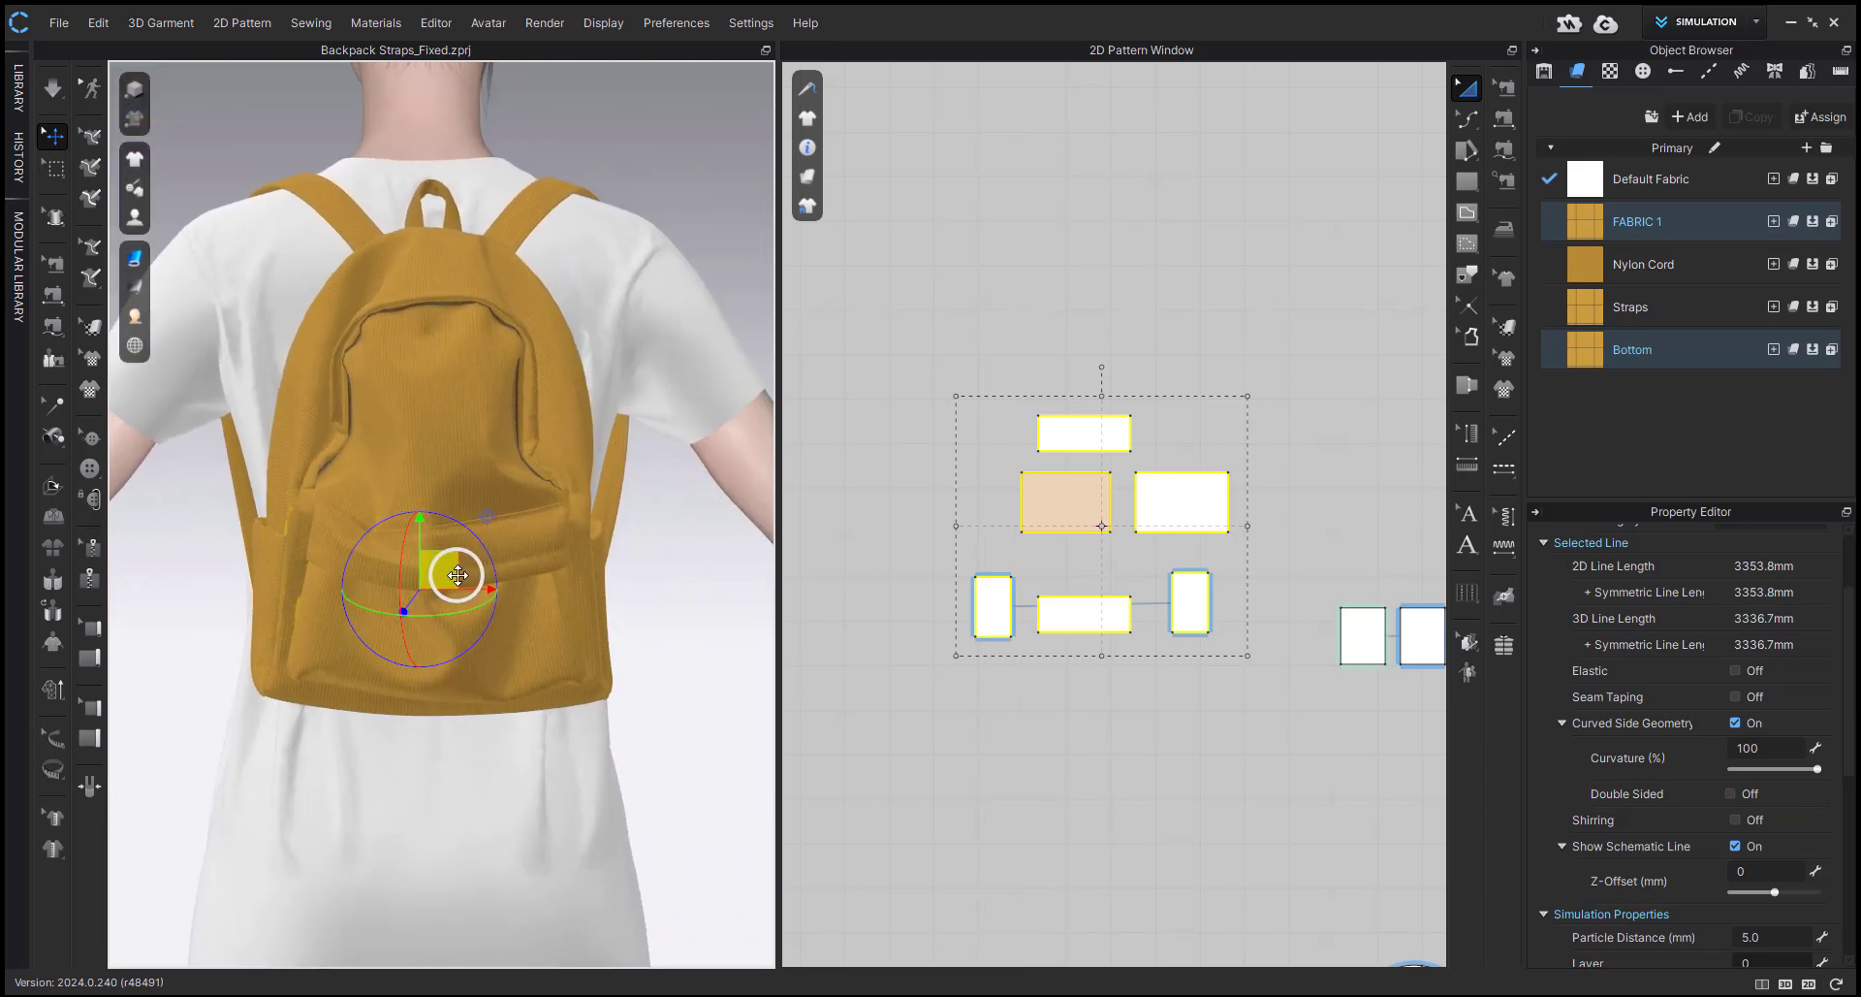
right_drag(429, 586, 958, 635)
Hide the avatar and the T-shirt patterns to isolate the backpack.
key(shift+a)
scroll(1045, 669, down, 8)
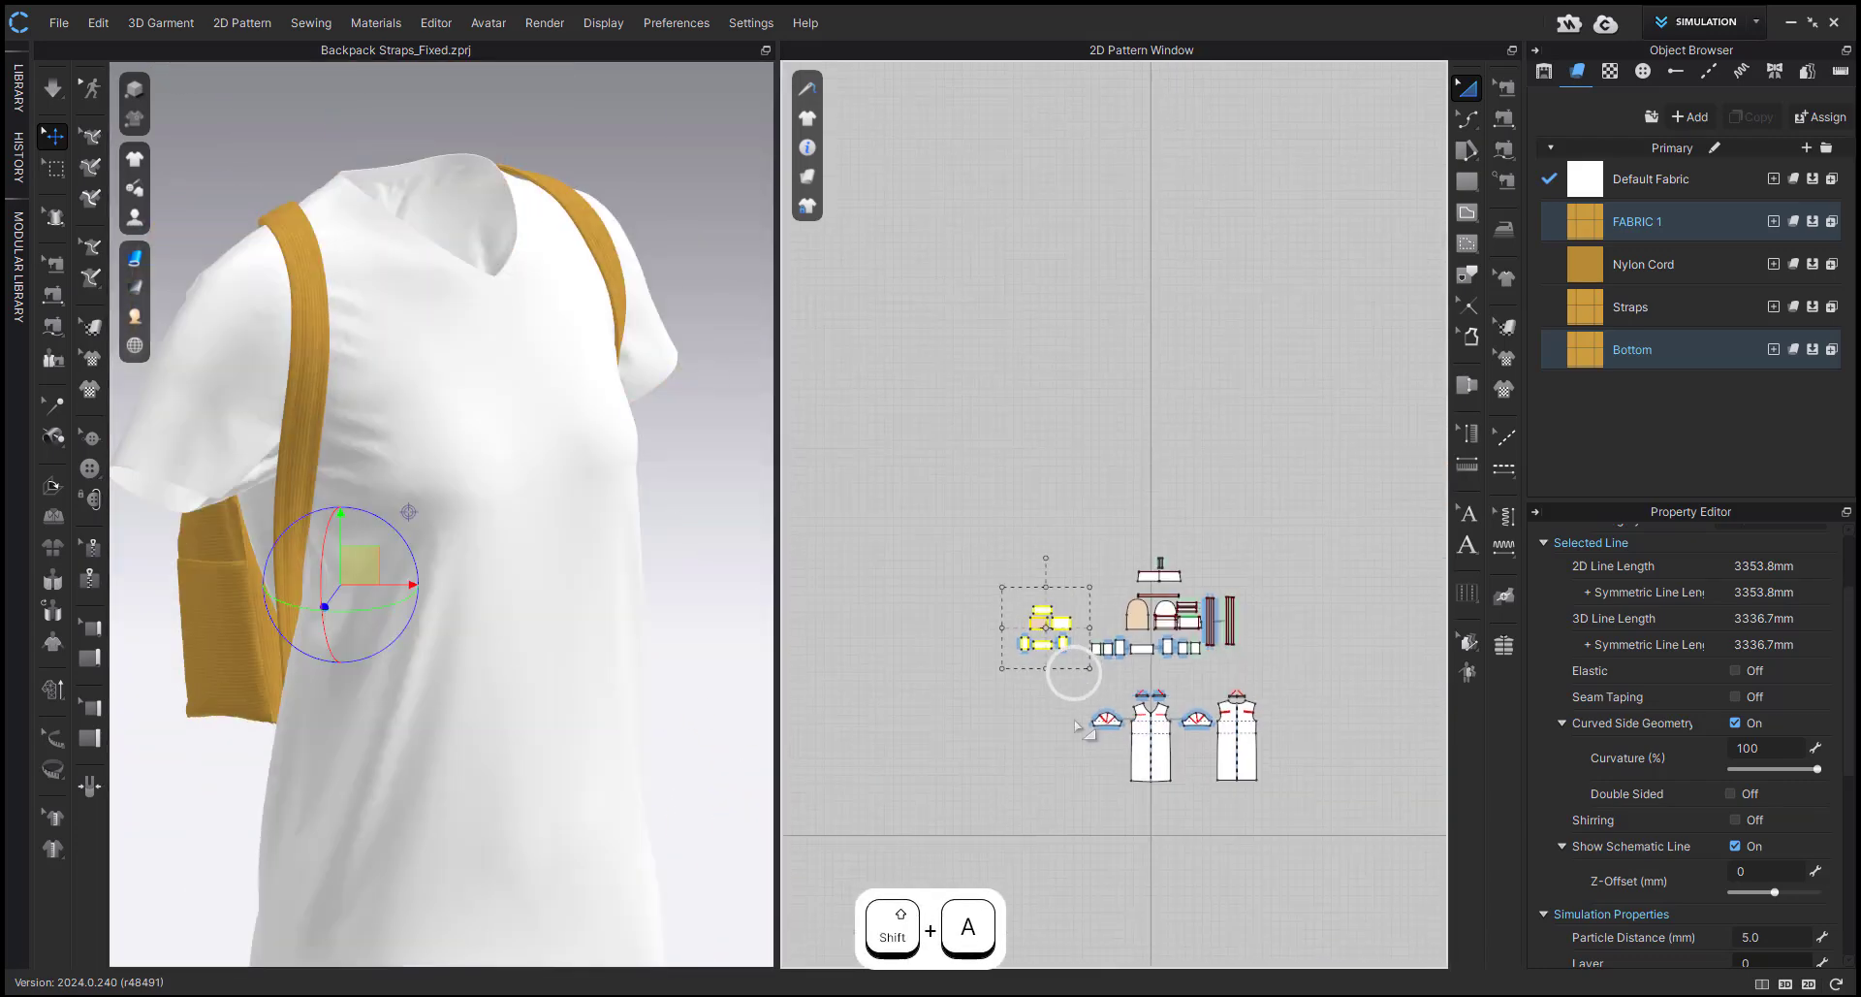
drag(1047, 811, 1289, 669)
key(shift+q)
scroll(500, 673, up, 4)
right_drag(500, 675, 869, 650)
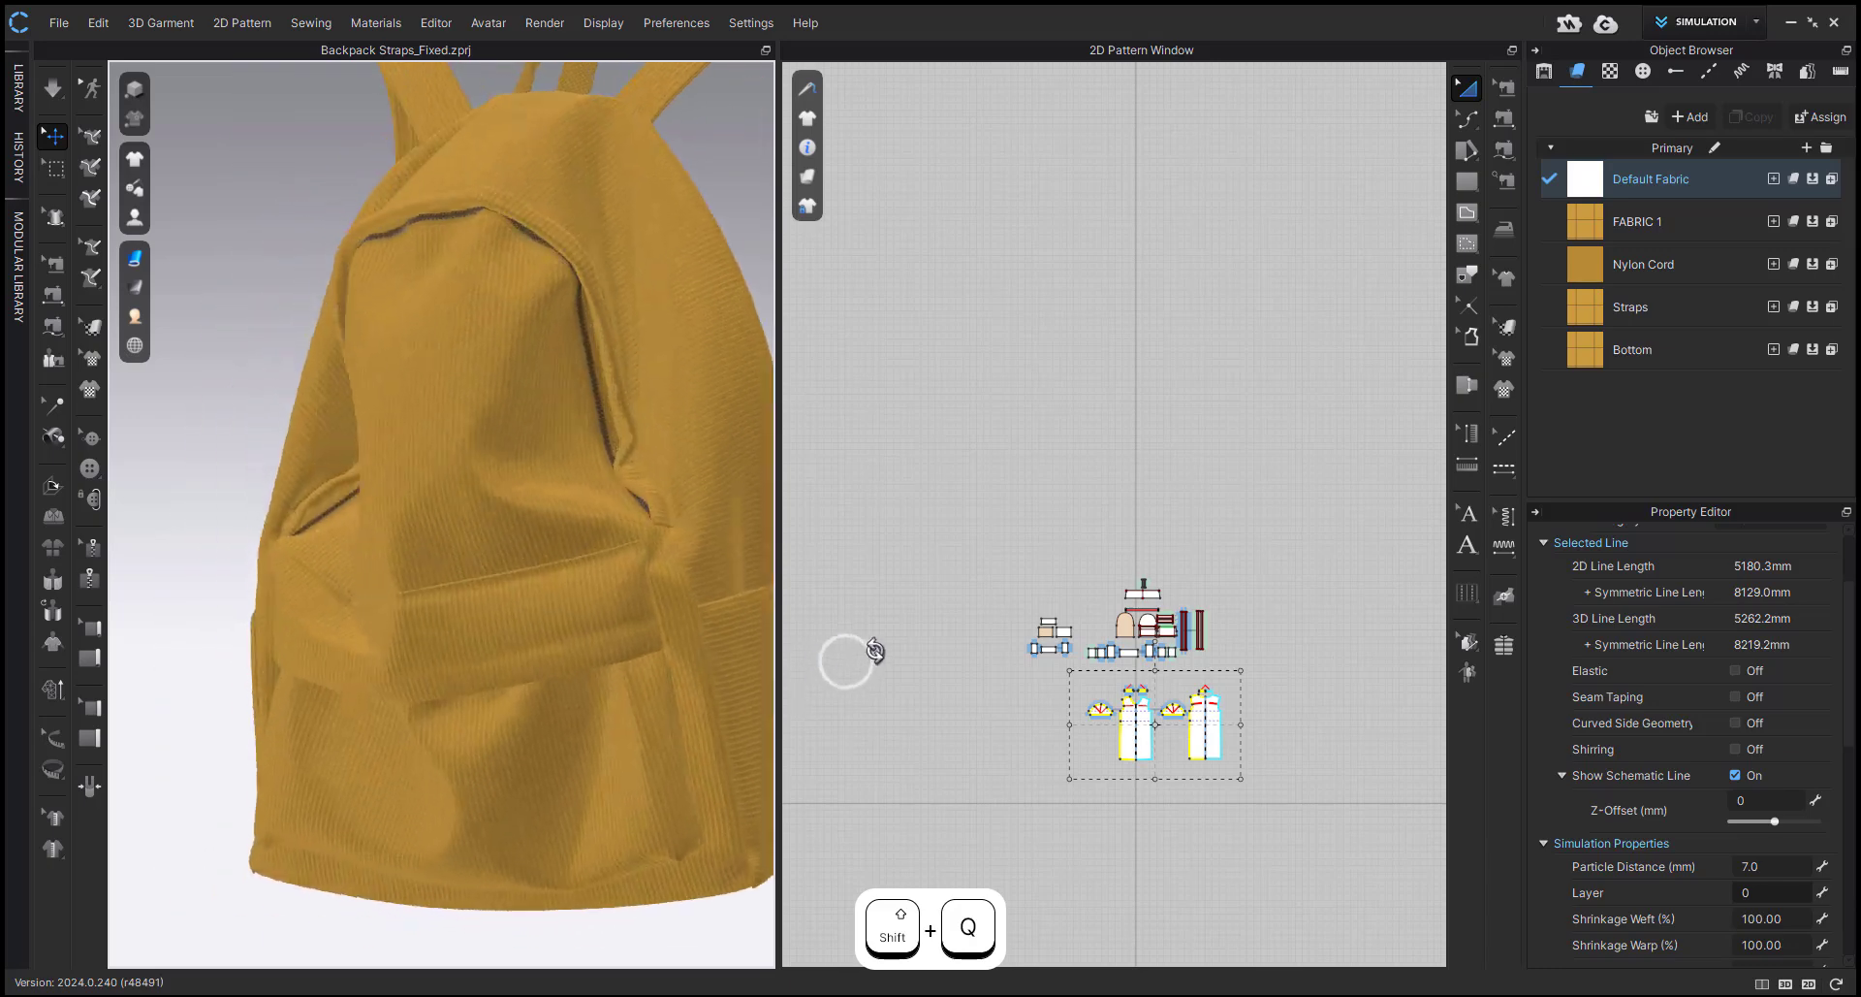
Hide the backpack's front panel and front pocket panels to expose the inner box.
click(509, 751)
key(shift+q)
click(509, 692)
key(shift+q)
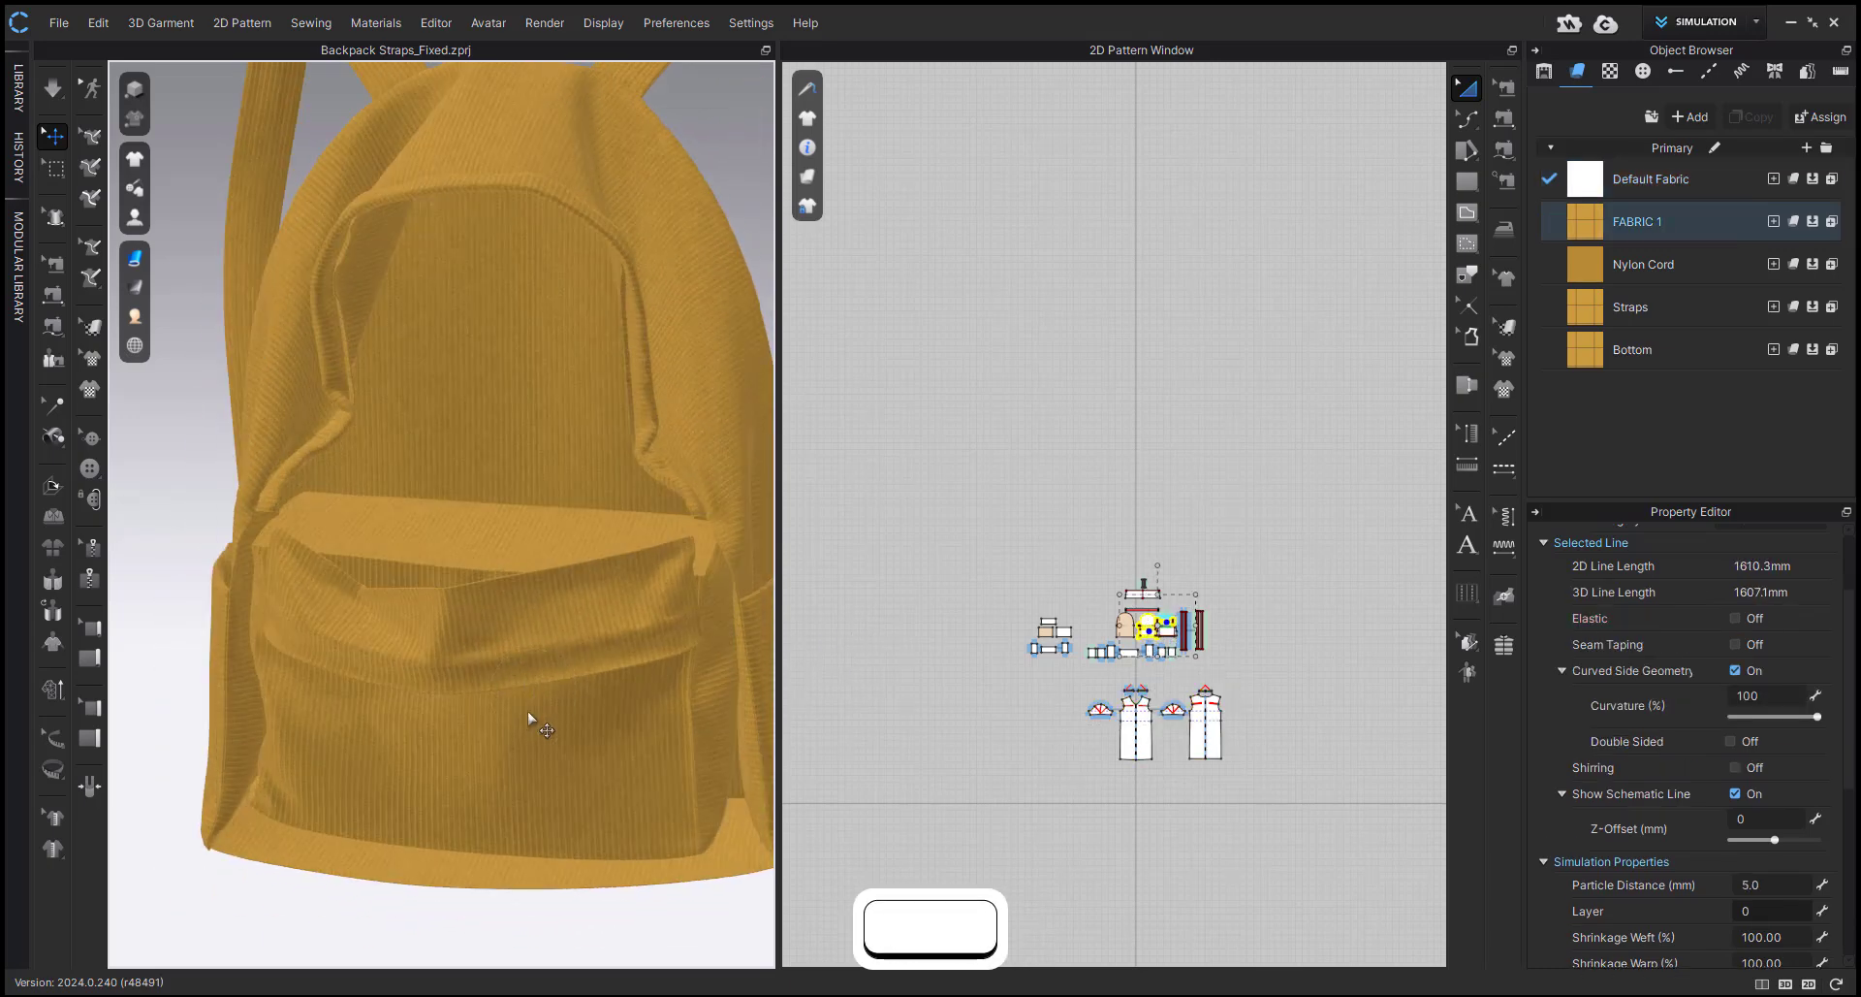
click(476, 678)
key(shift+q)
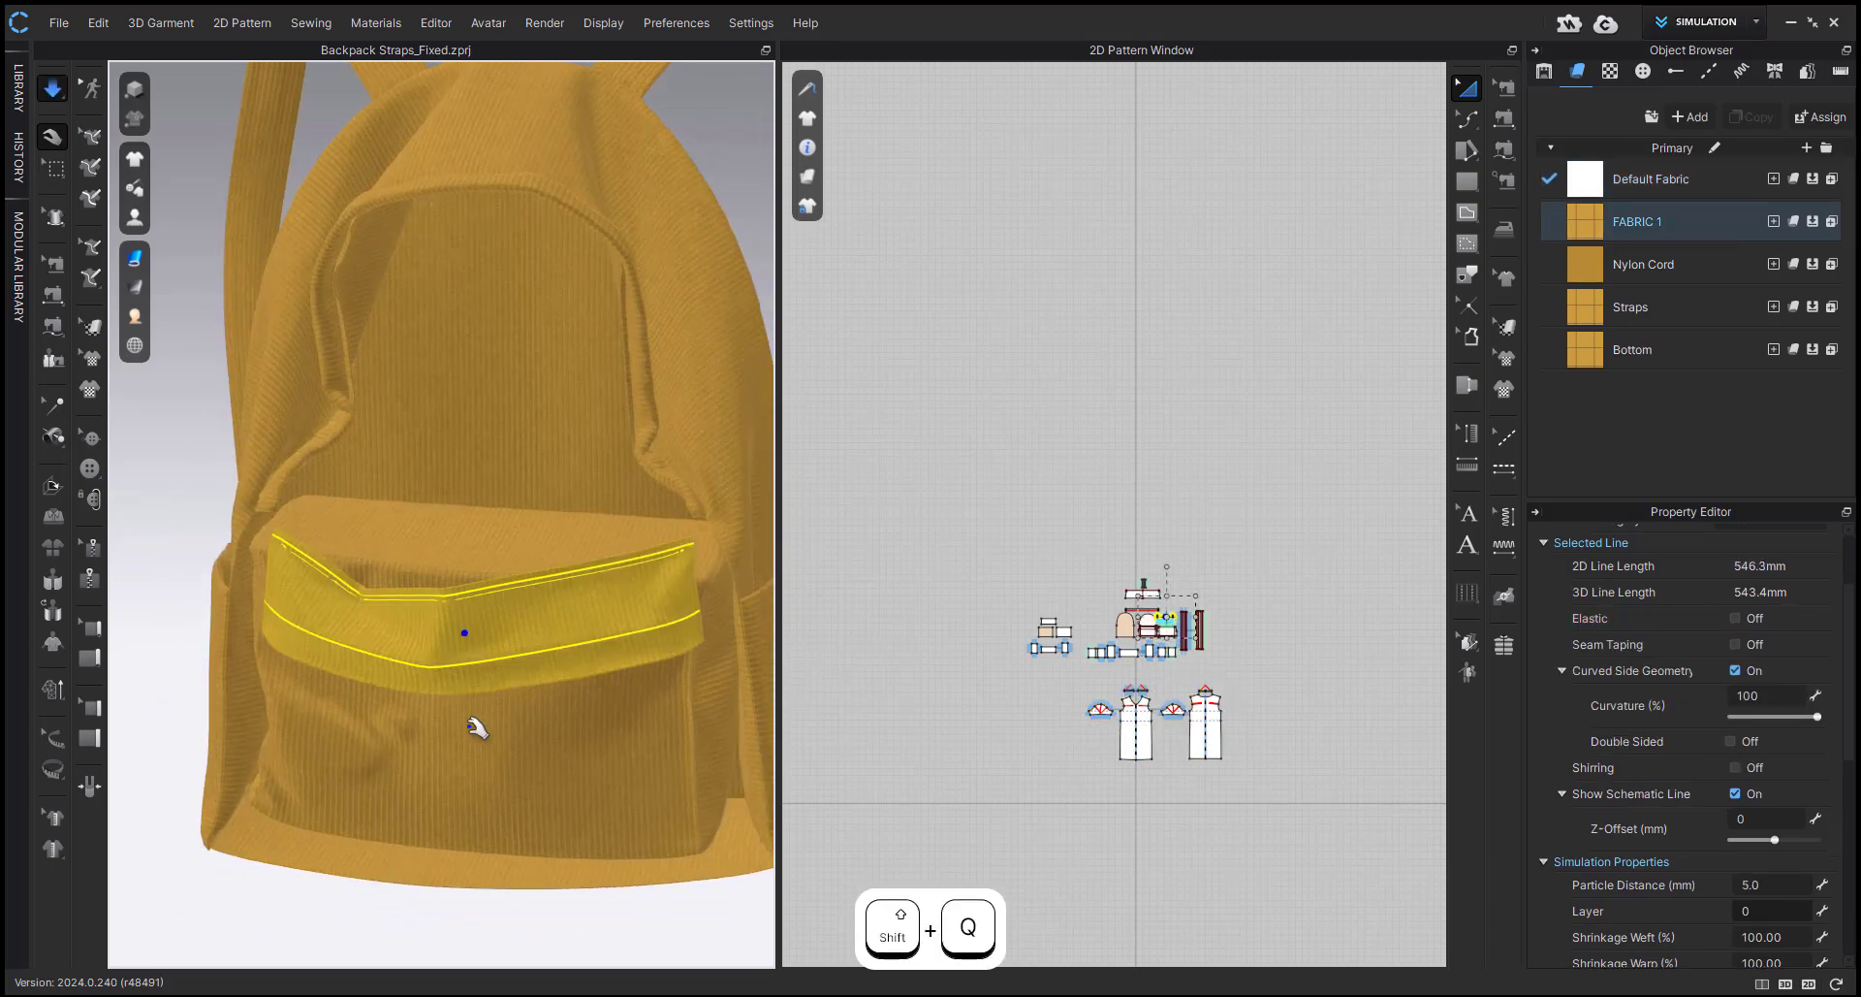
With the simulation running, pull the inner box's front panel and lower corner into place inside the backpack base.
click(517, 709)
click(212, 832)
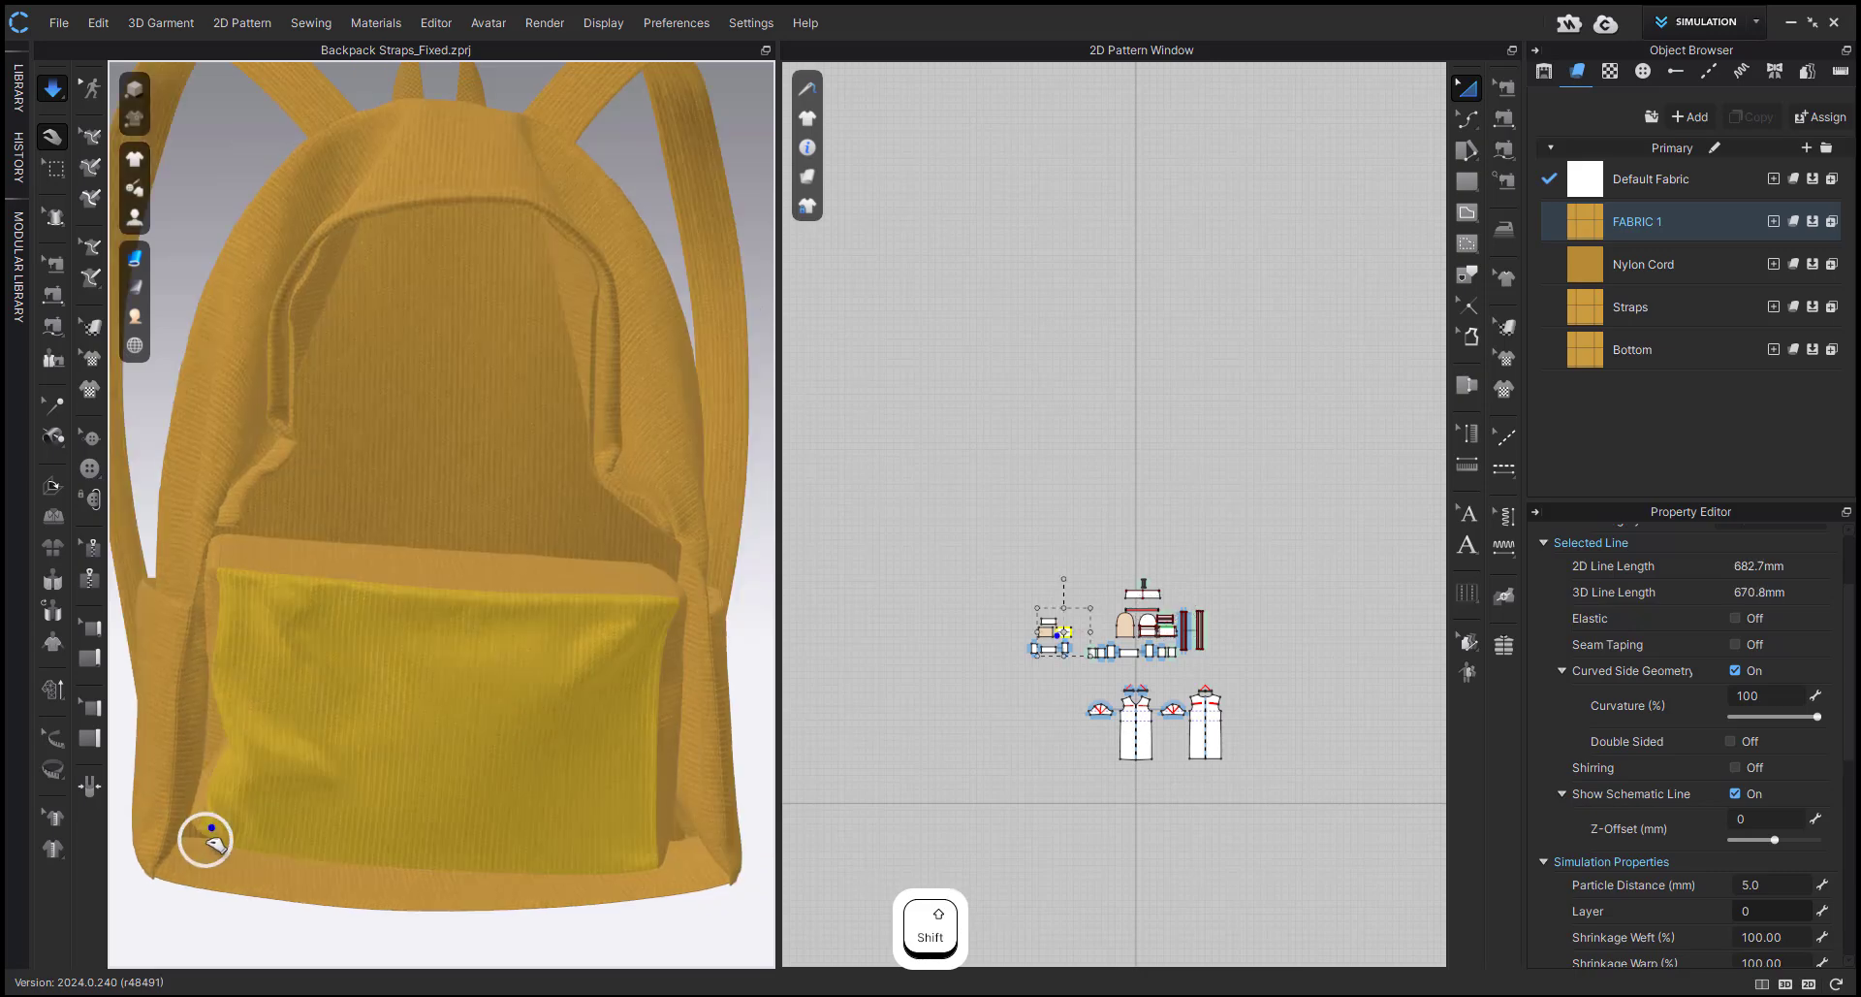
click(682, 937)
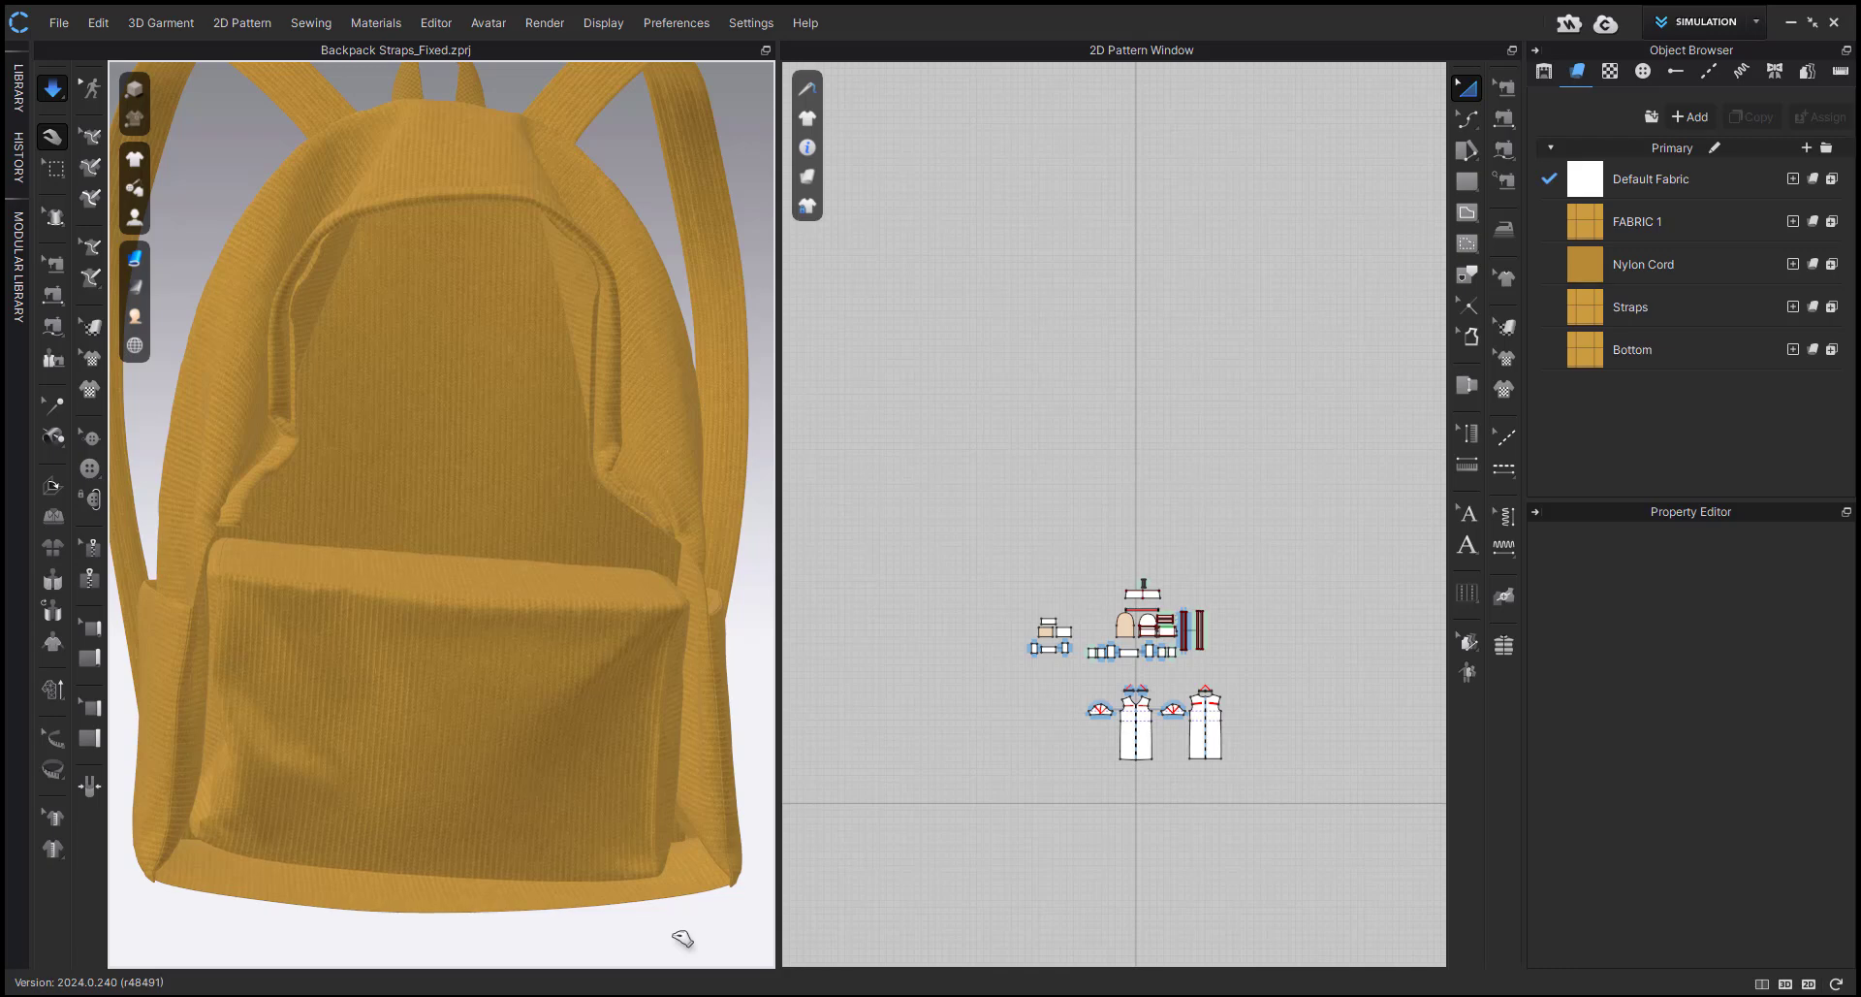
scroll(430, 870, down, 3)
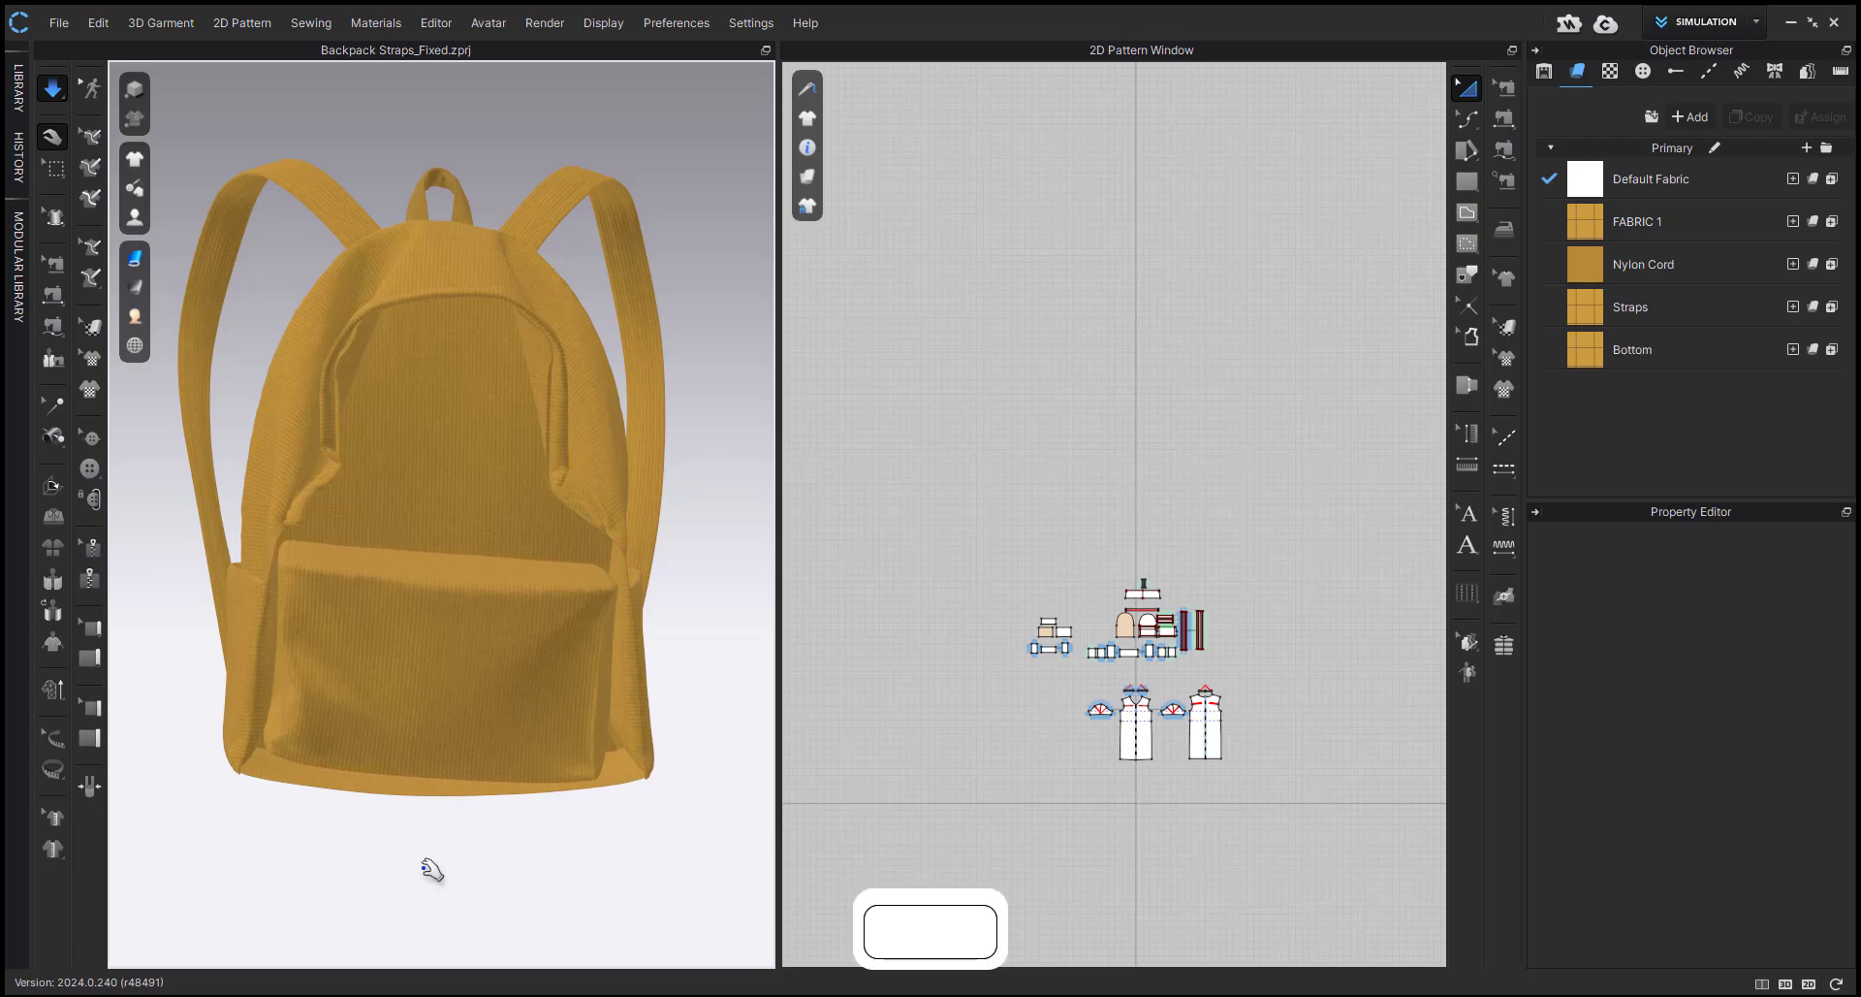
Show the hidden T-shirt and backpack panels, adjust the backpack's lower front corner during simulation, and stop the simulation.
key(shift+a)
scroll(439, 865, up, 3)
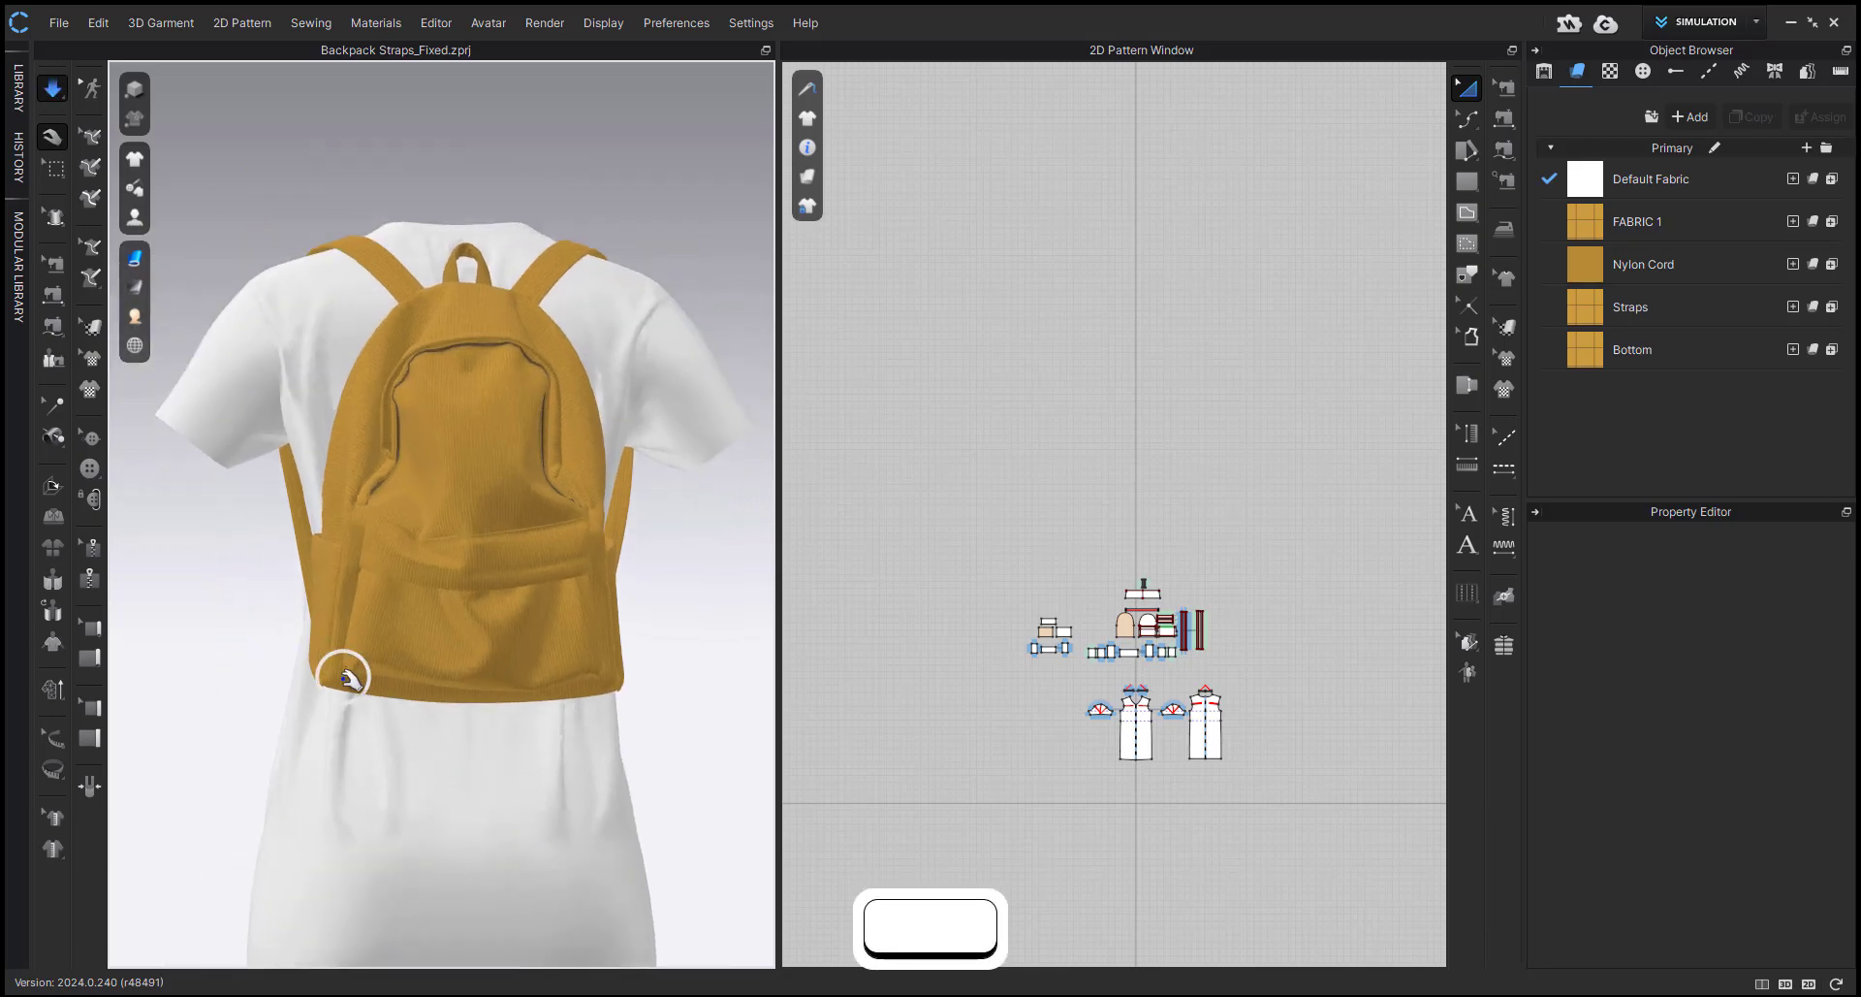
click(344, 679)
key(space)
scroll(998, 651, up, 2)
scroll(478, 554, up, 3)
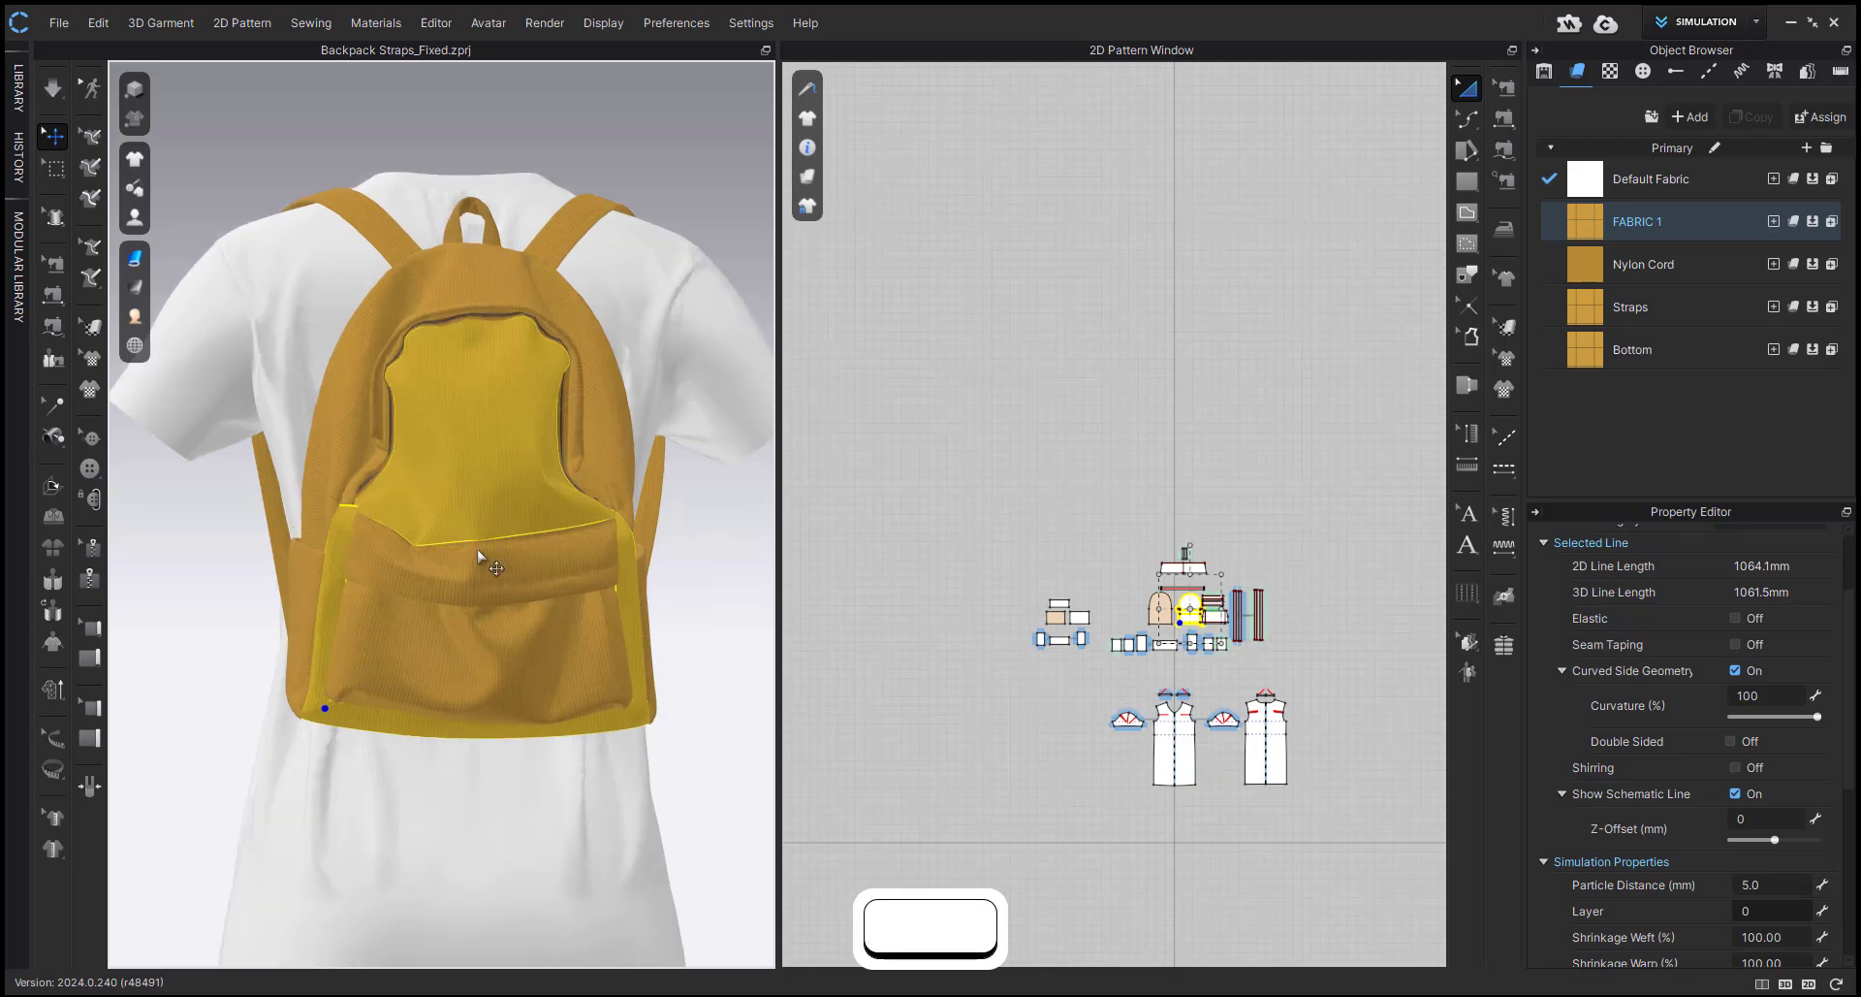
Duplicate FABRIC 1 as FABRIC 1 Copy 1 and assign it to the six inner box panels.
drag(999, 564, 1101, 660)
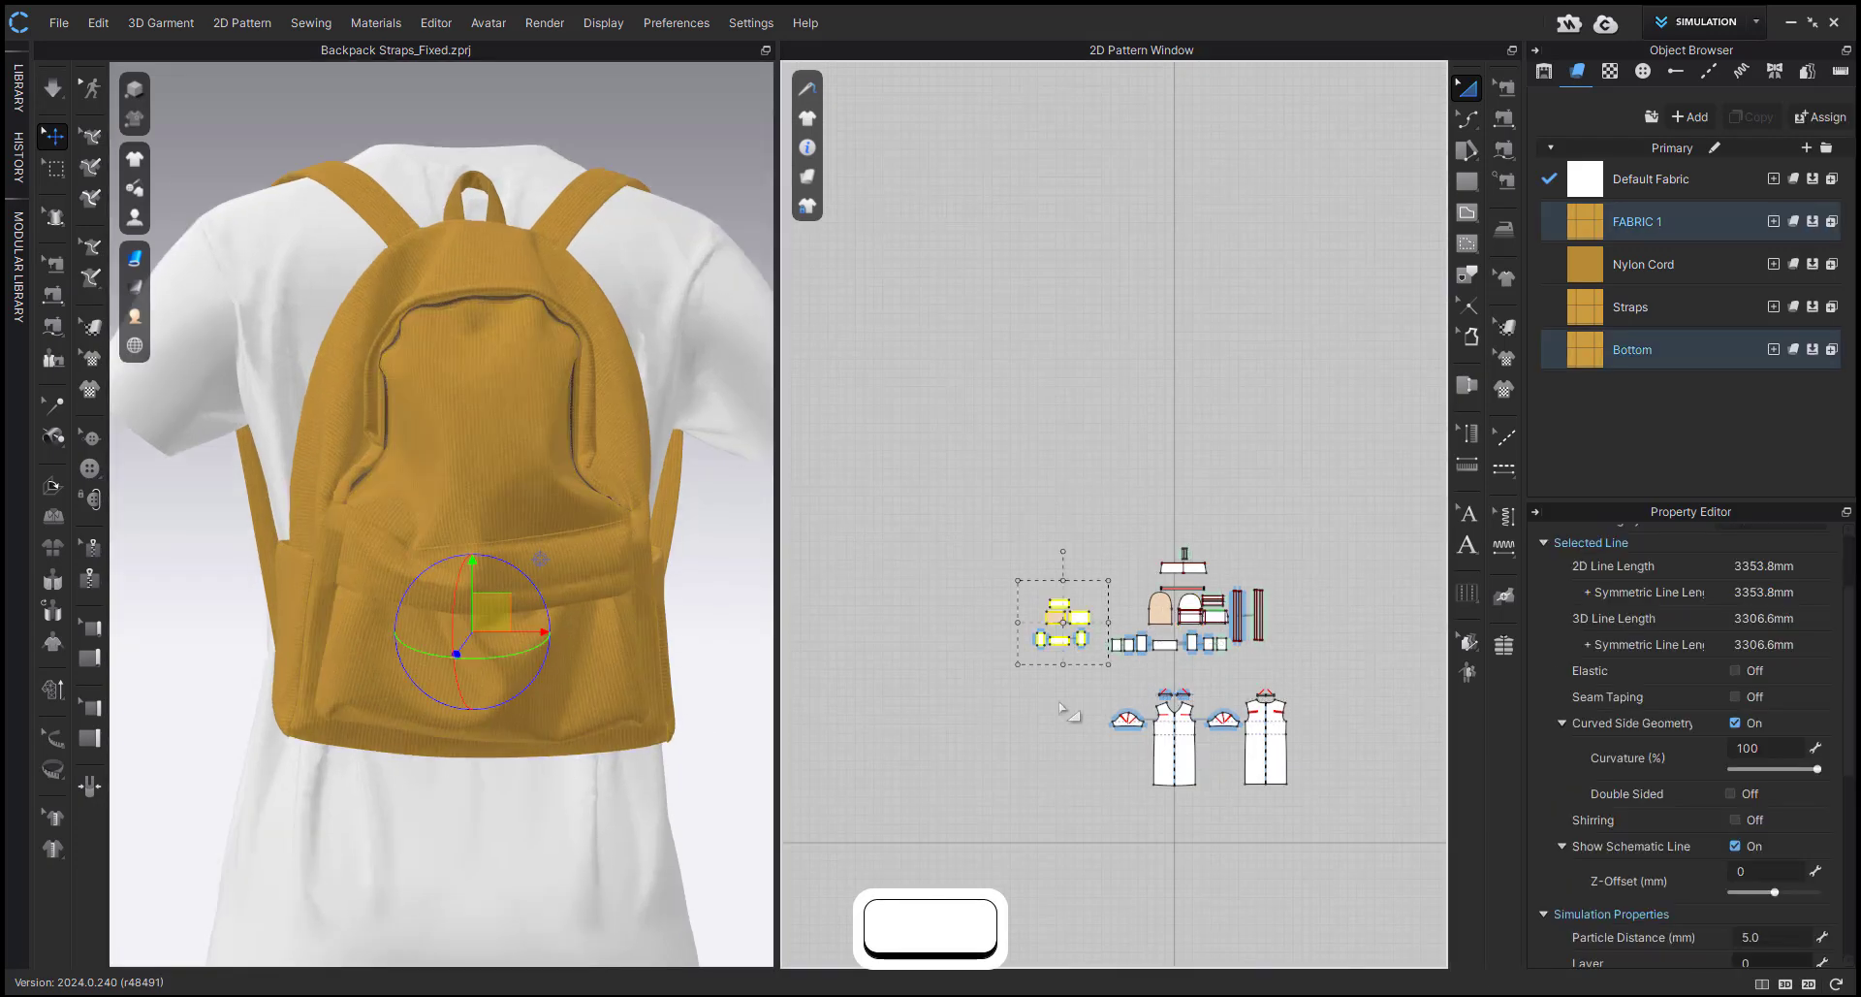
click(1746, 117)
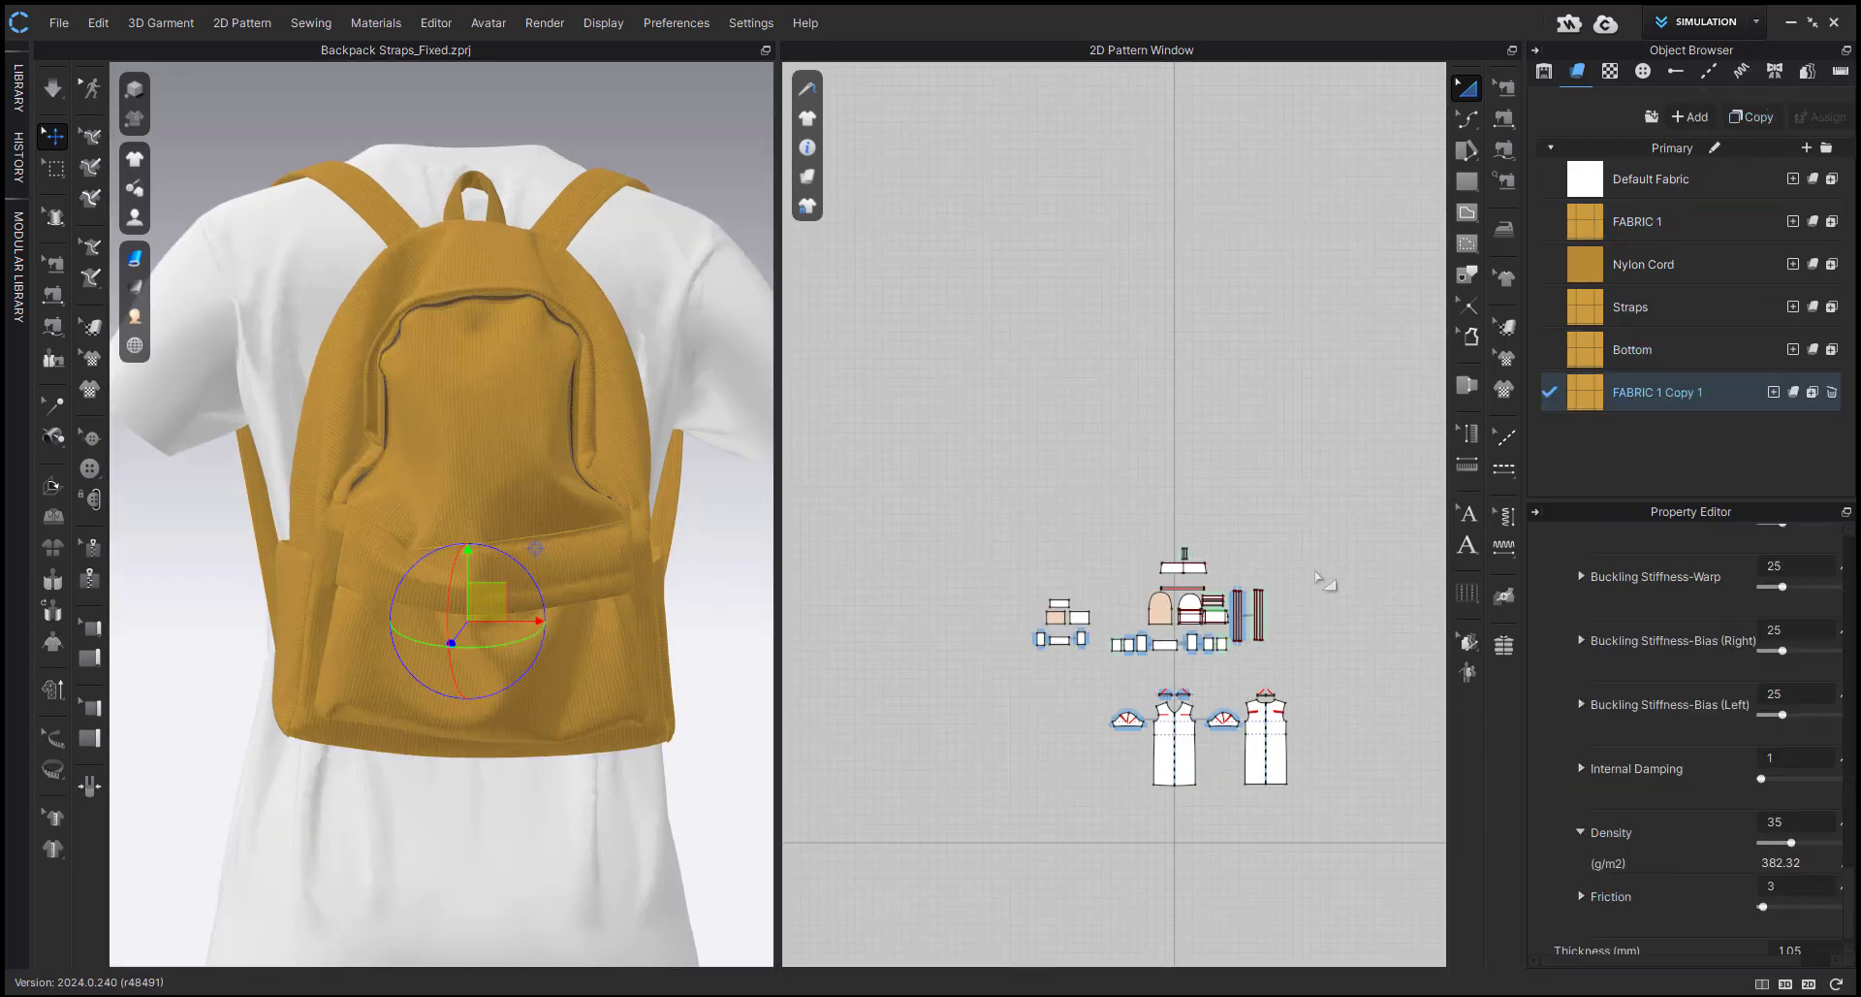
click(1781, 392)
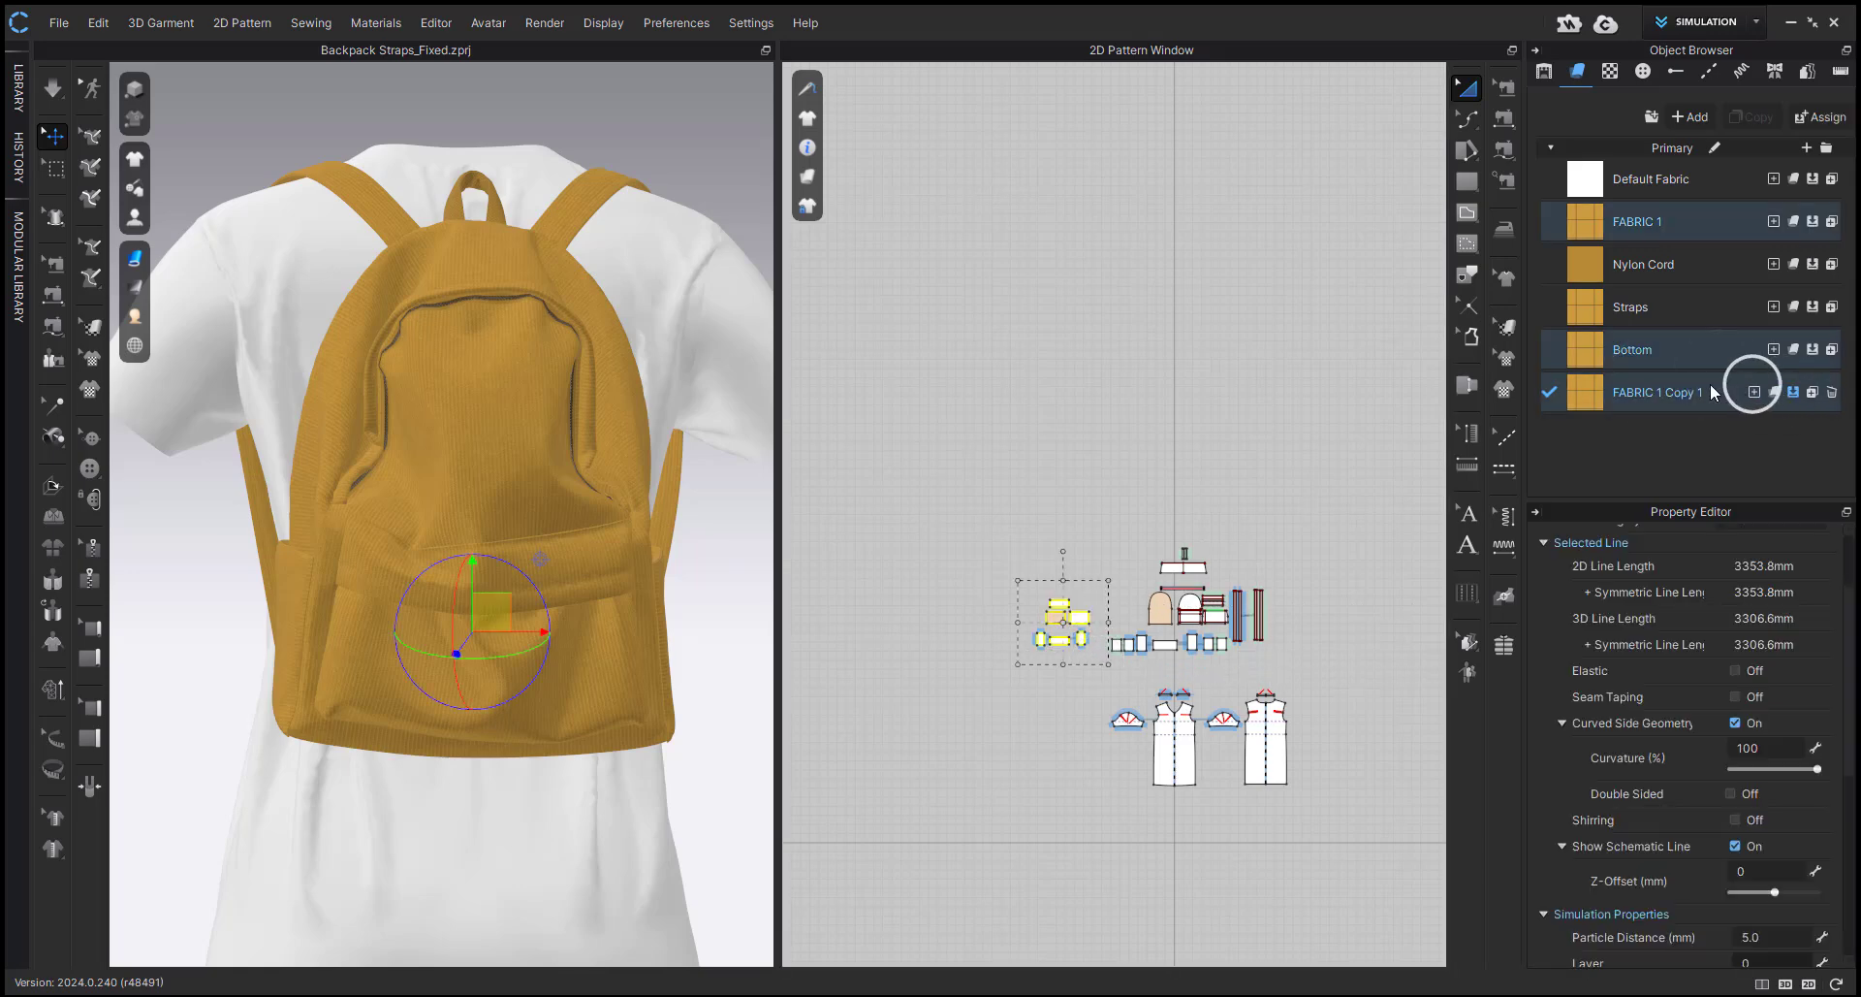
Set the density of FABRIC 1 Copy 1 first to 1000 g/m2, and then to 4000 g/m2.
scroll(1643, 787, down, 5)
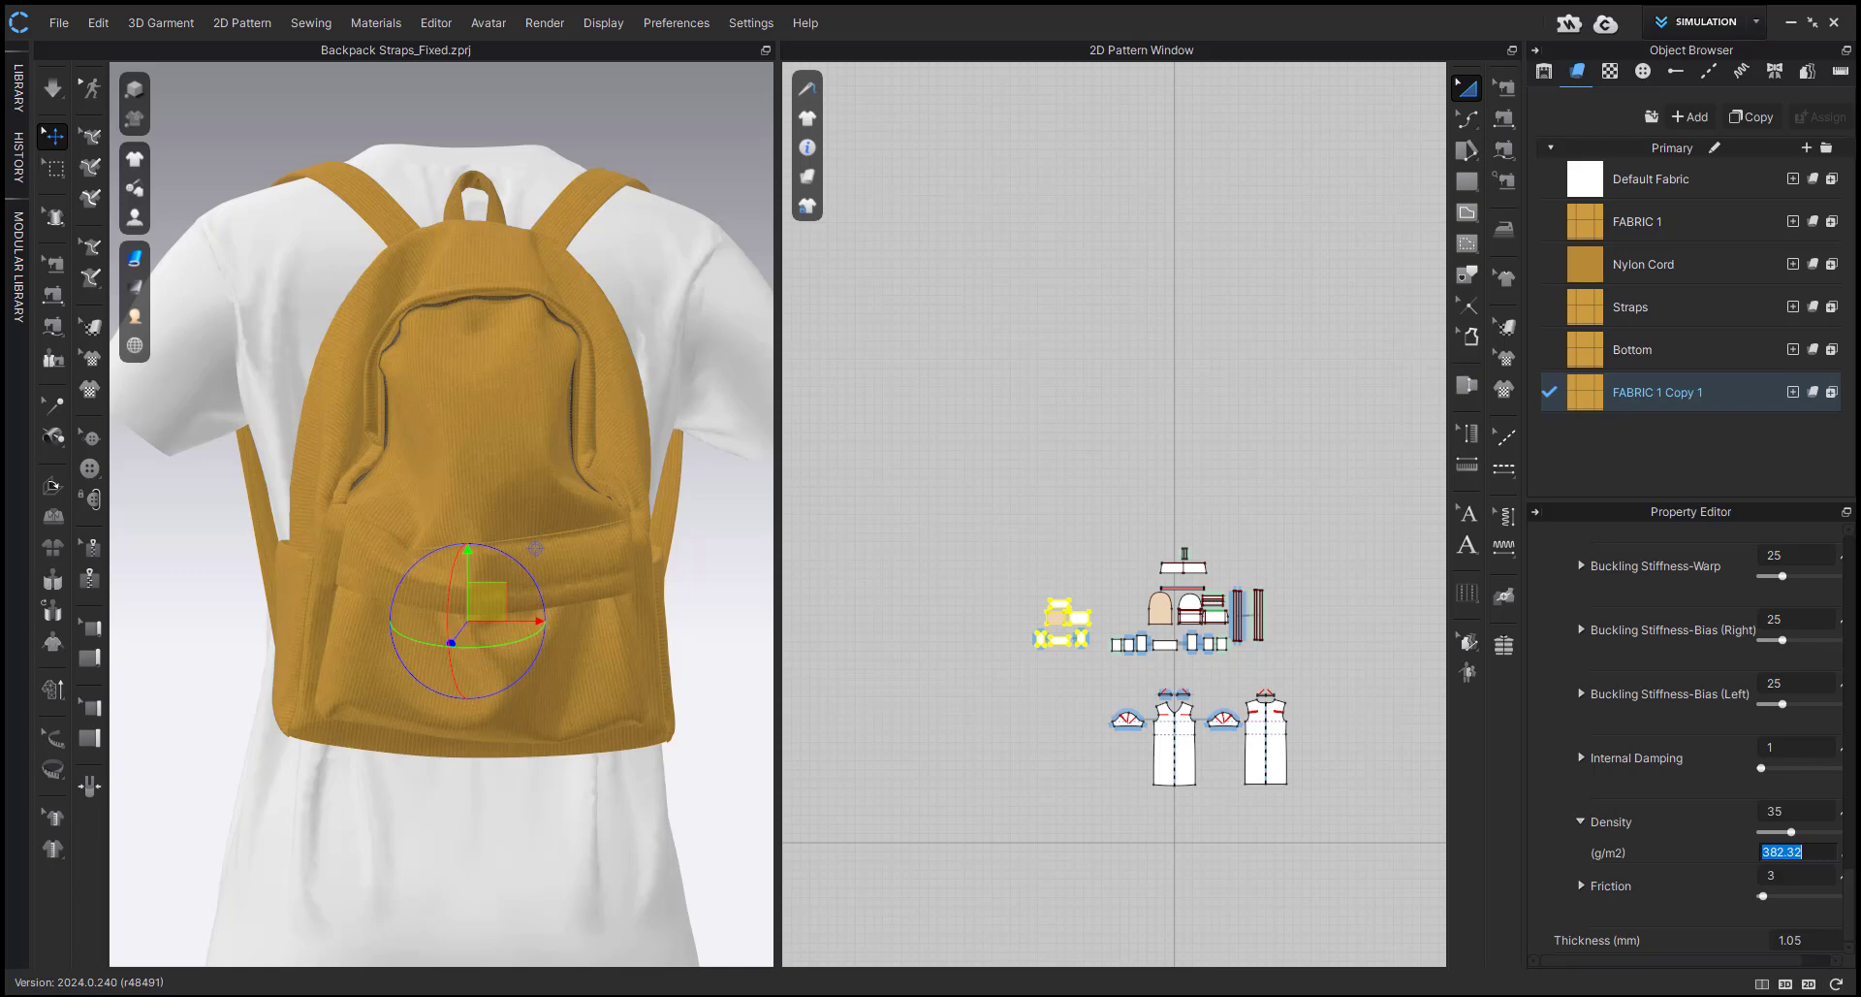
text(1000)
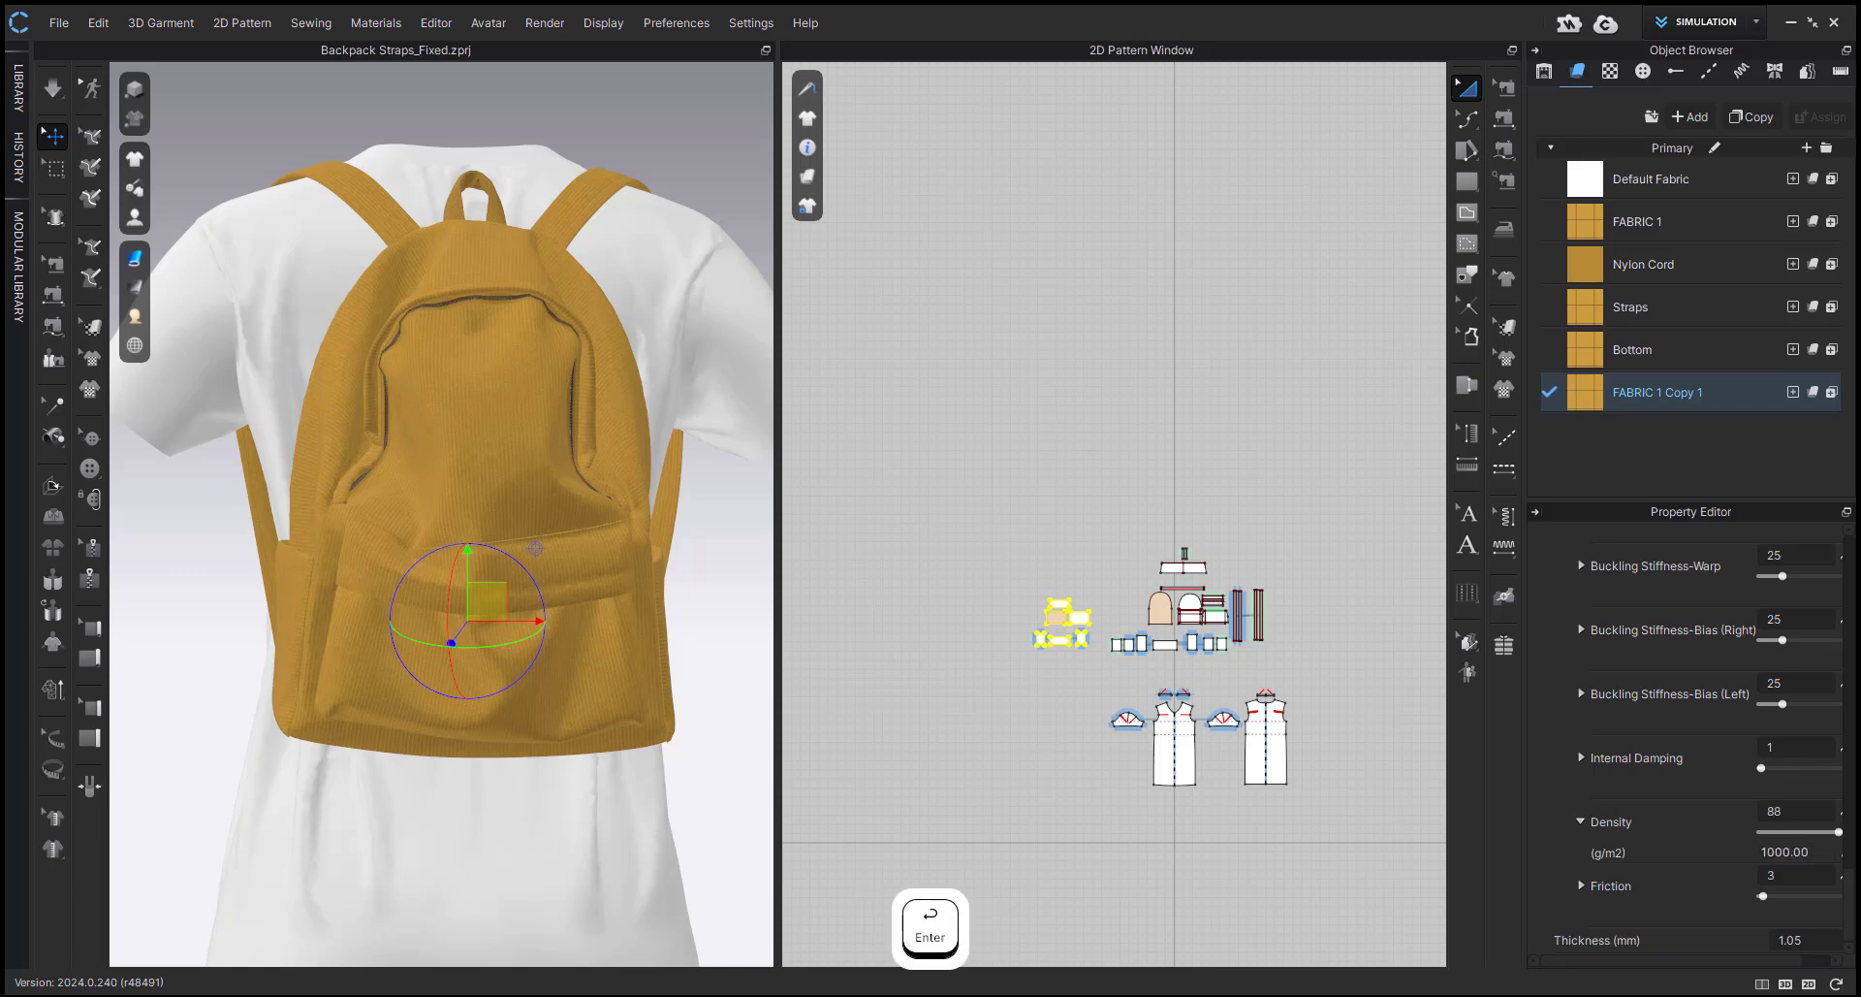
text(4000)
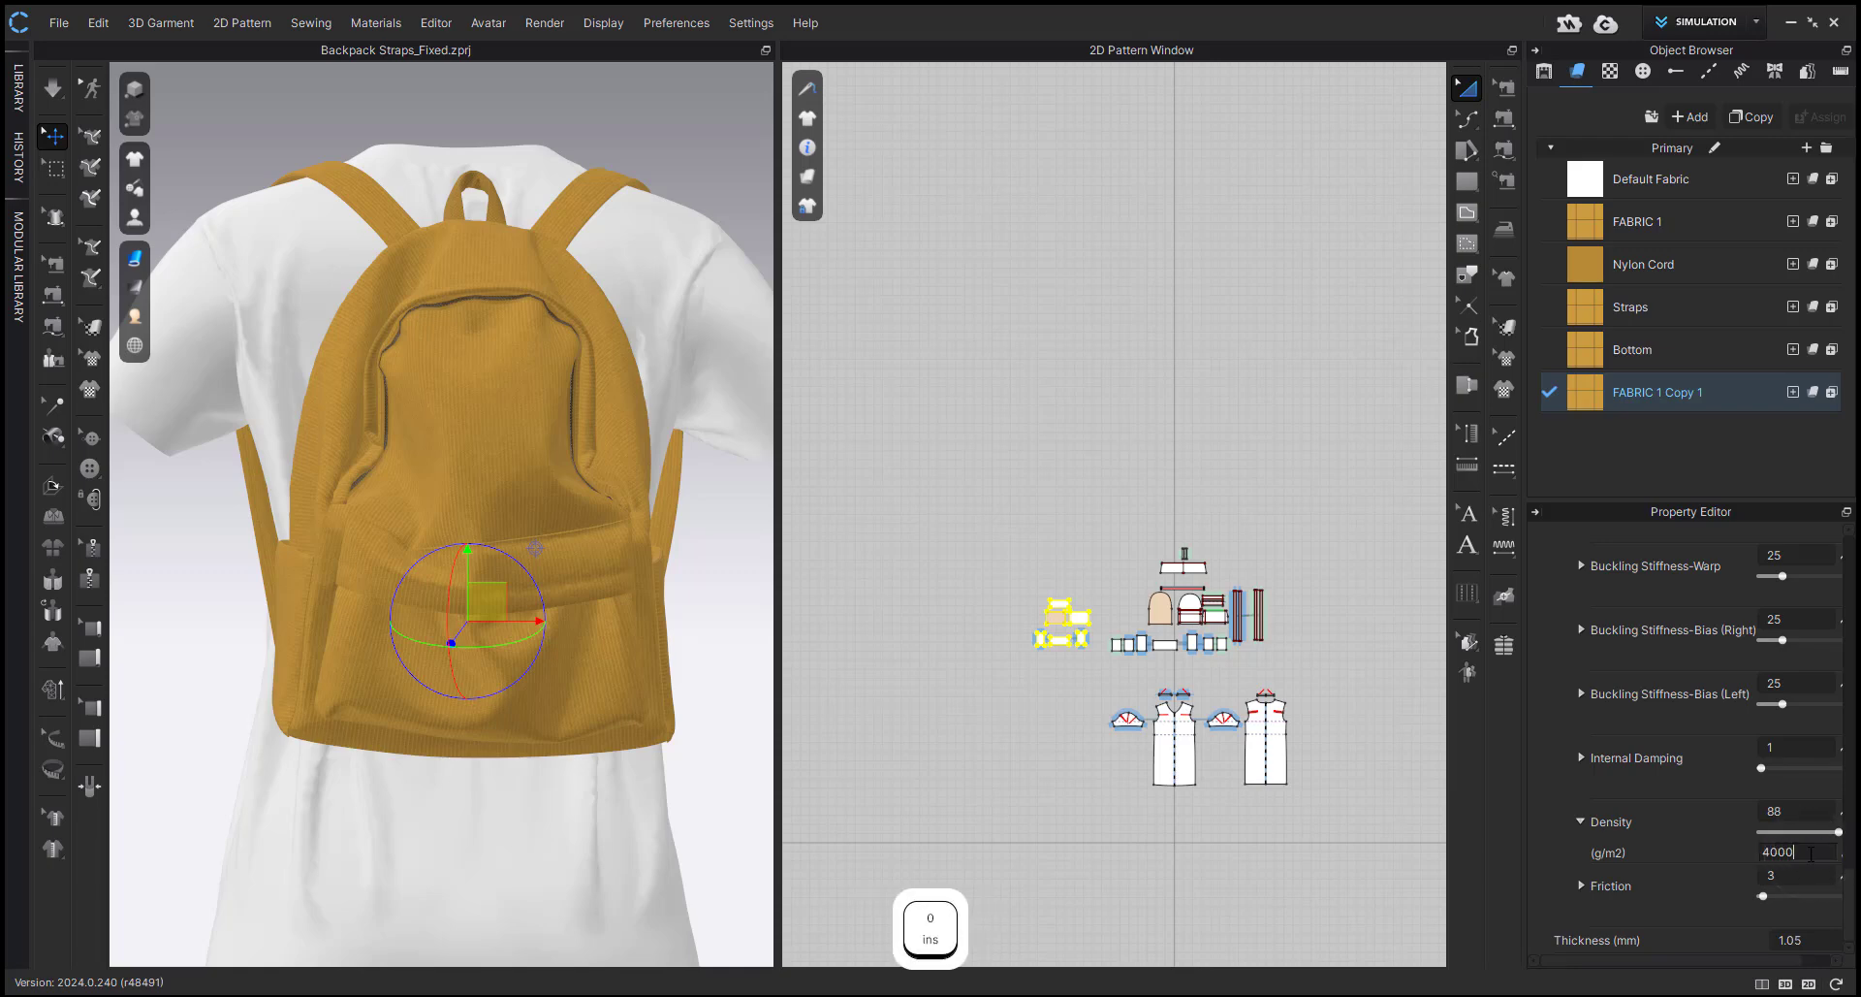
click(950, 661)
Start simulating the backpack with the heavier inner box, viewed from behind.
scroll(599, 722, up, 2)
middle_drag(599, 727, 590, 662)
key(space)
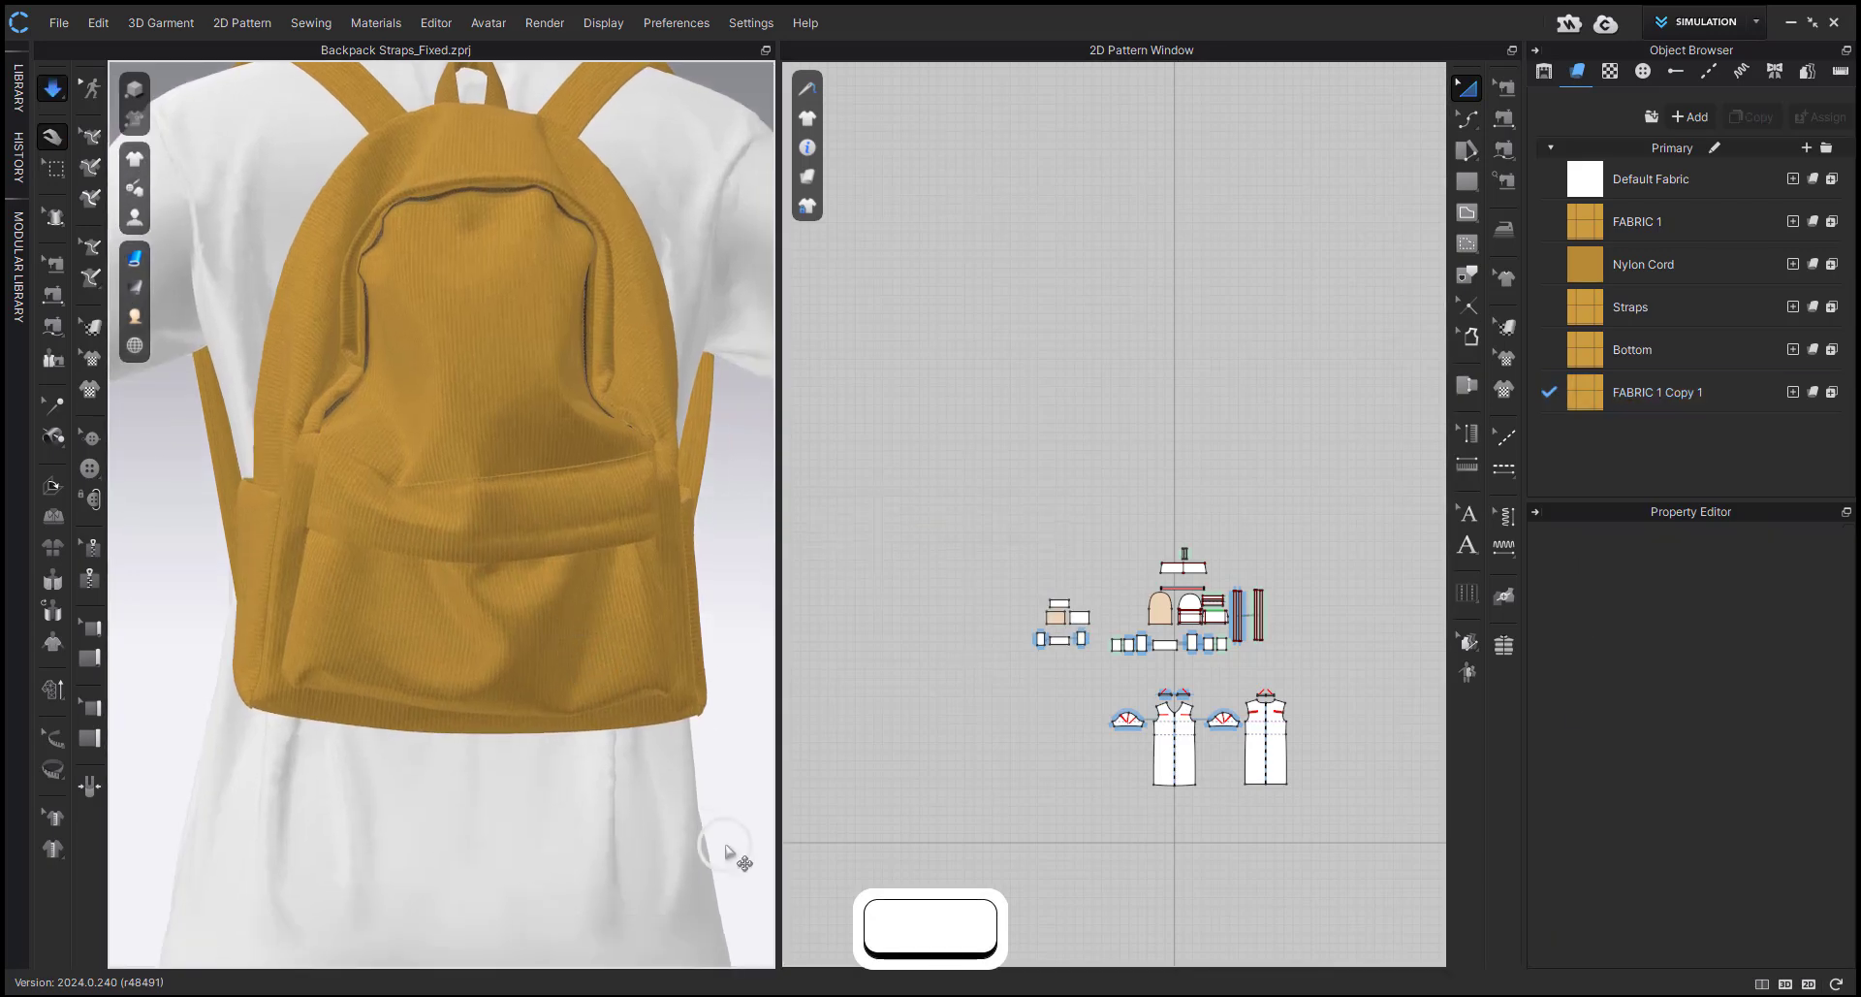
Pull the backpack's front pocket downward during simulation, check the bag from the side, and undo the last pull.
drag(560, 672, 558, 765)
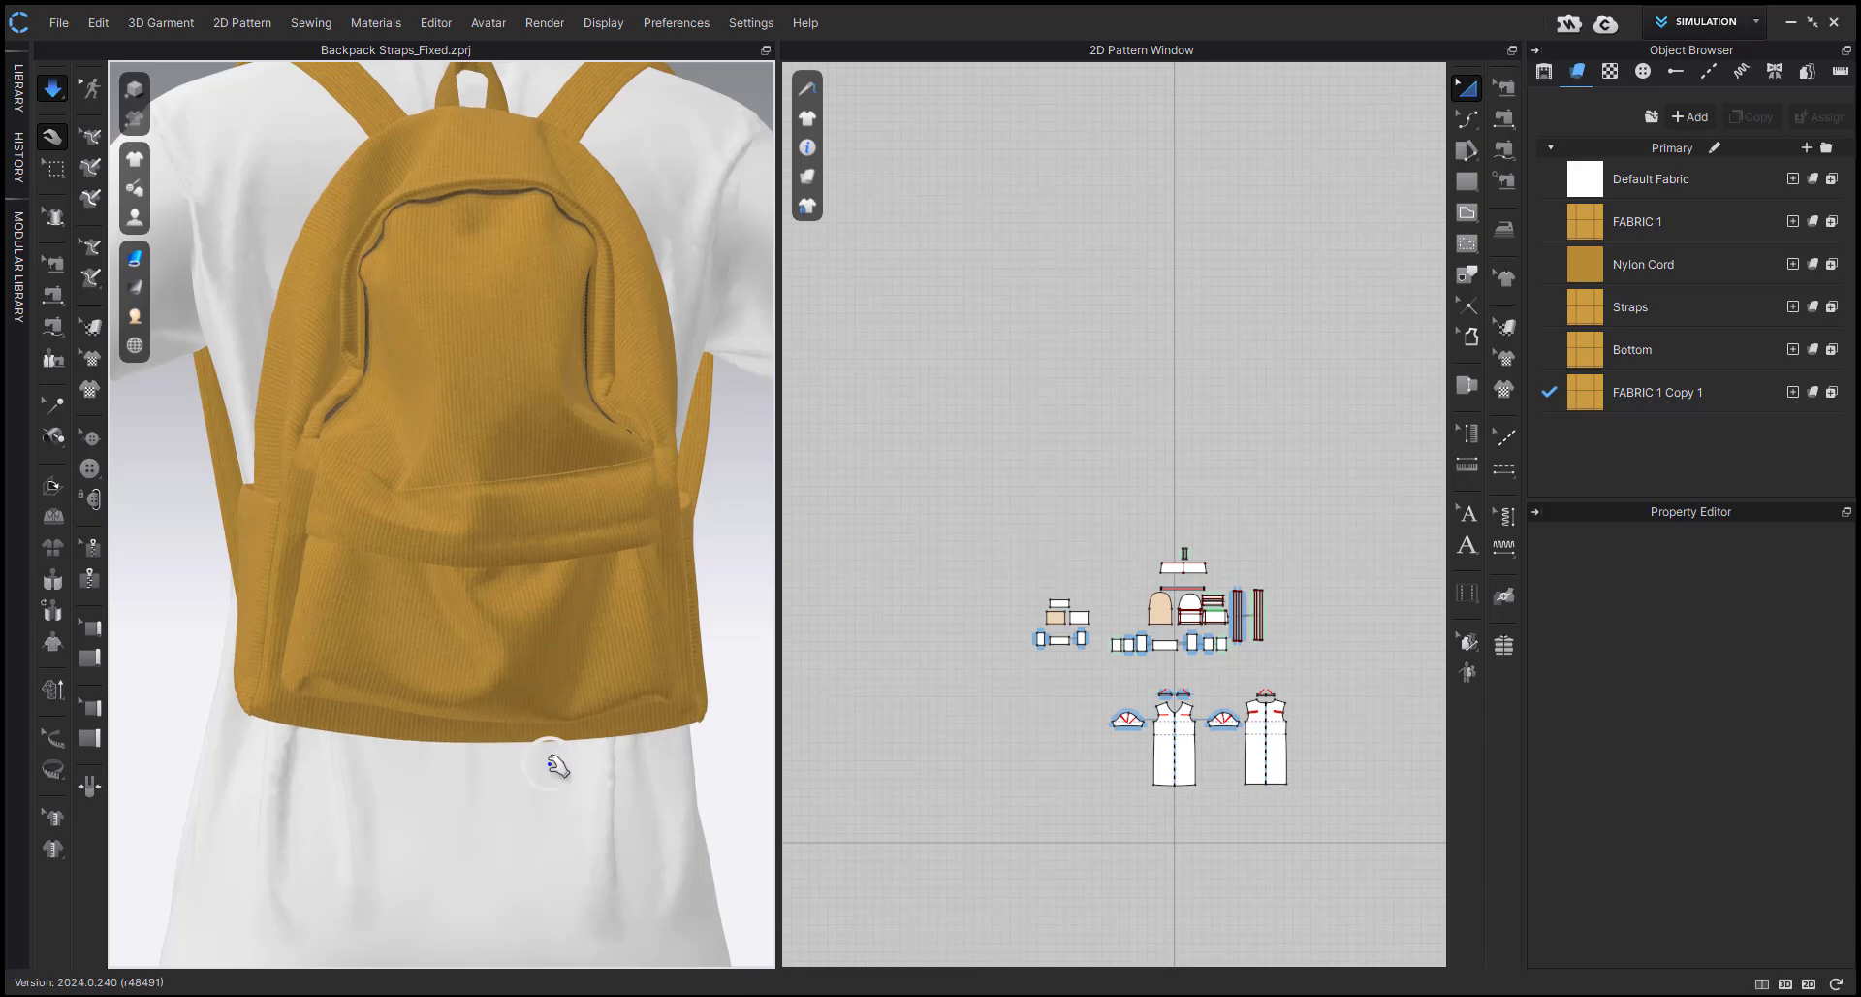
drag(498, 608, 504, 764)
right_drag(504, 764, 1028, 625)
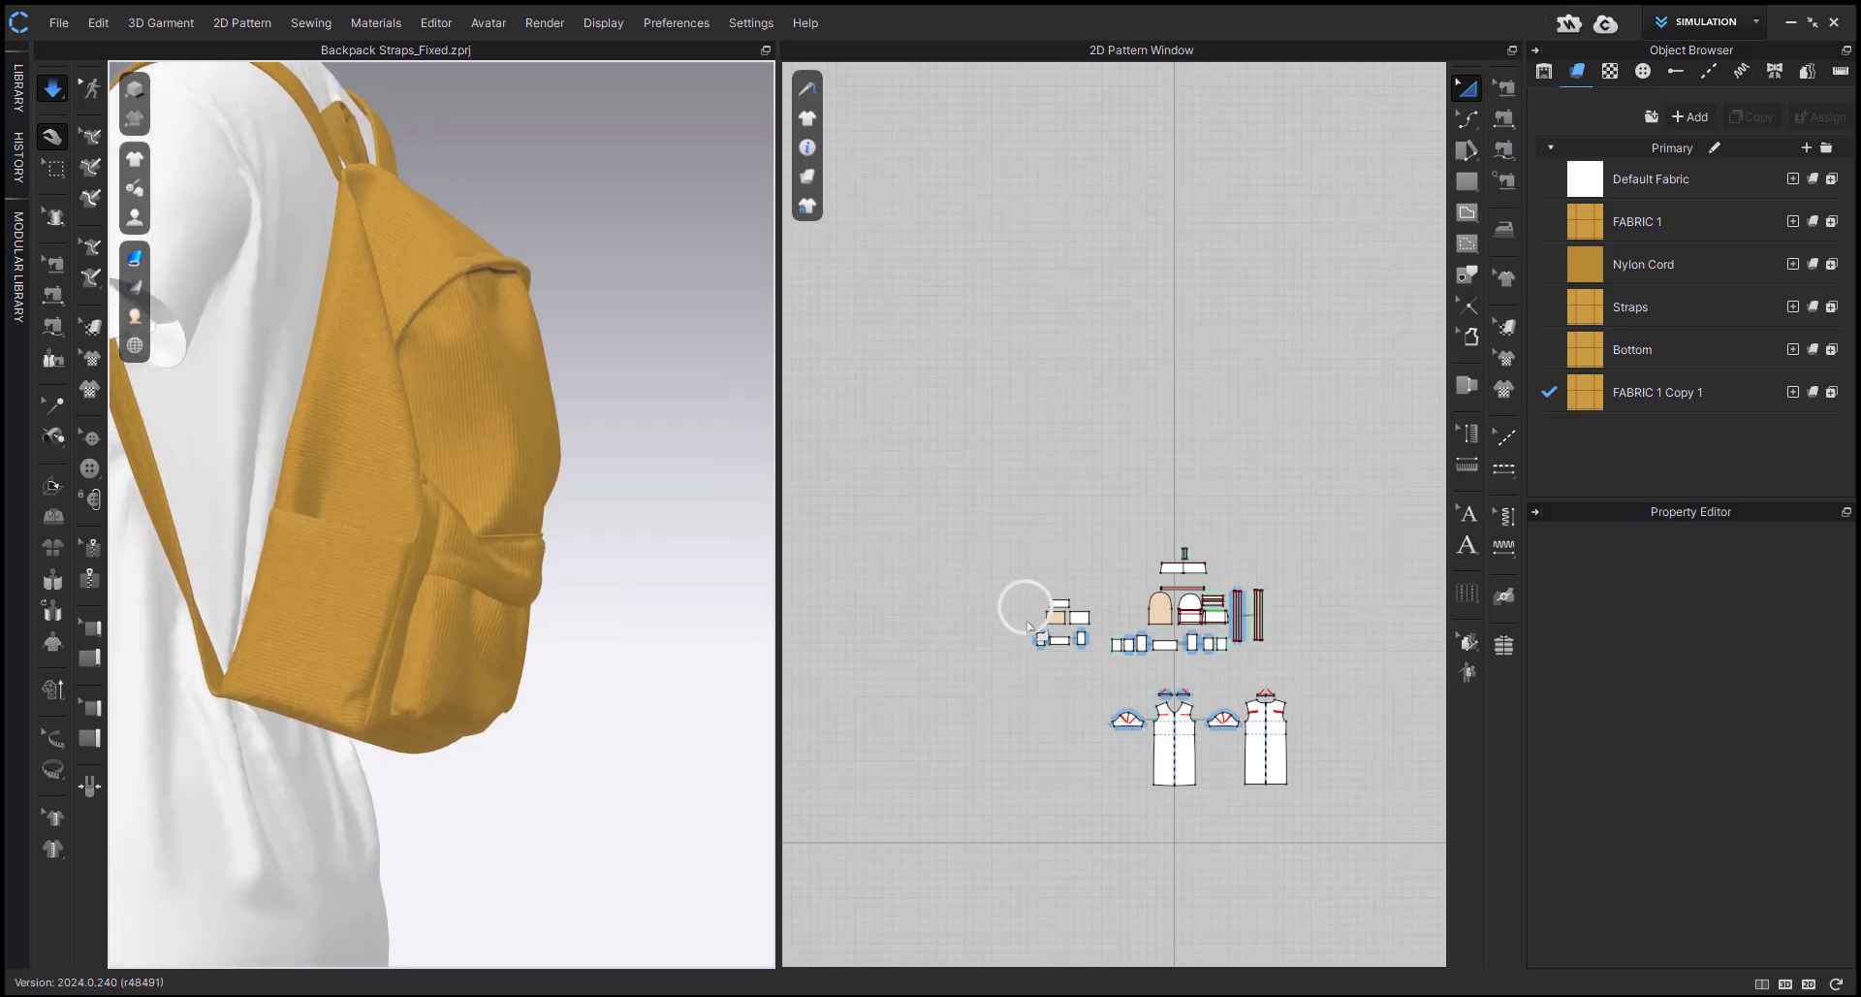
right_drag(601, 631, 580, 693)
key(ctrl+z)
Set the stretch and shear values of the backpack fabrics FABRIC 1, Nylon Cord, Straps and Bottom to 60.
drag(997, 559, 1099, 677)
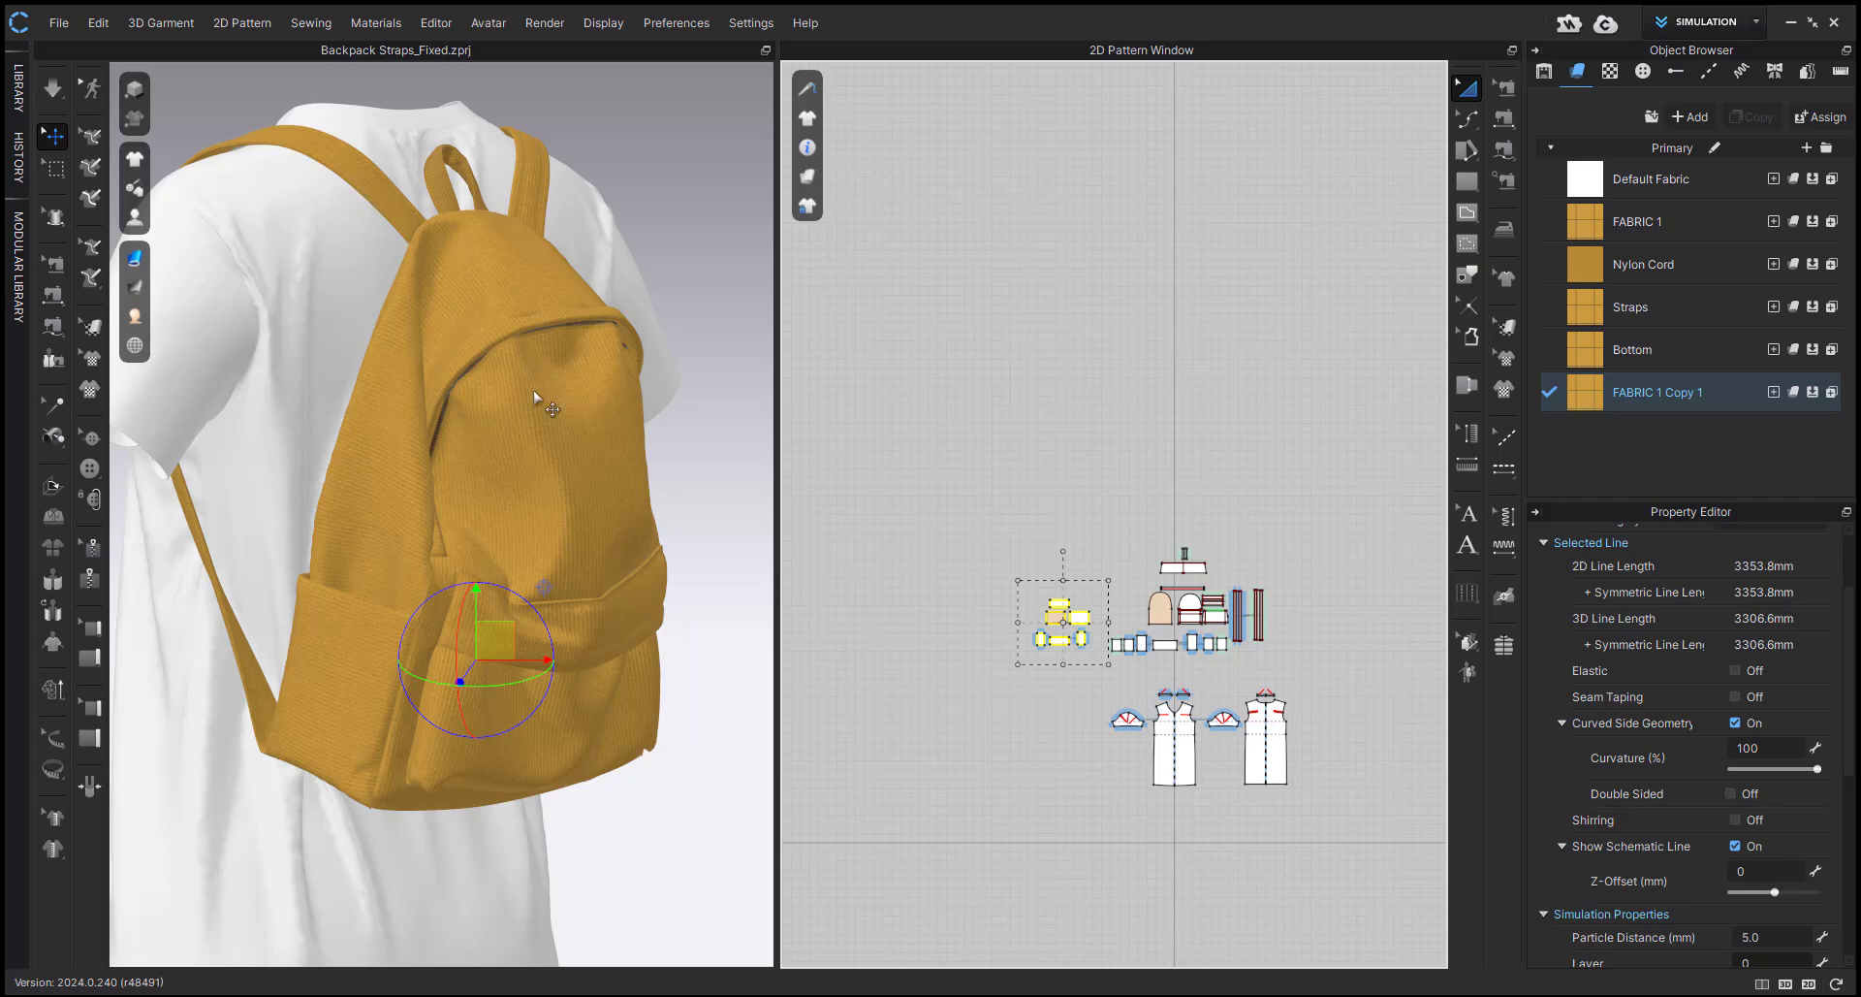
scroll(1202, 562, up, 2)
drag(1072, 507, 1337, 700)
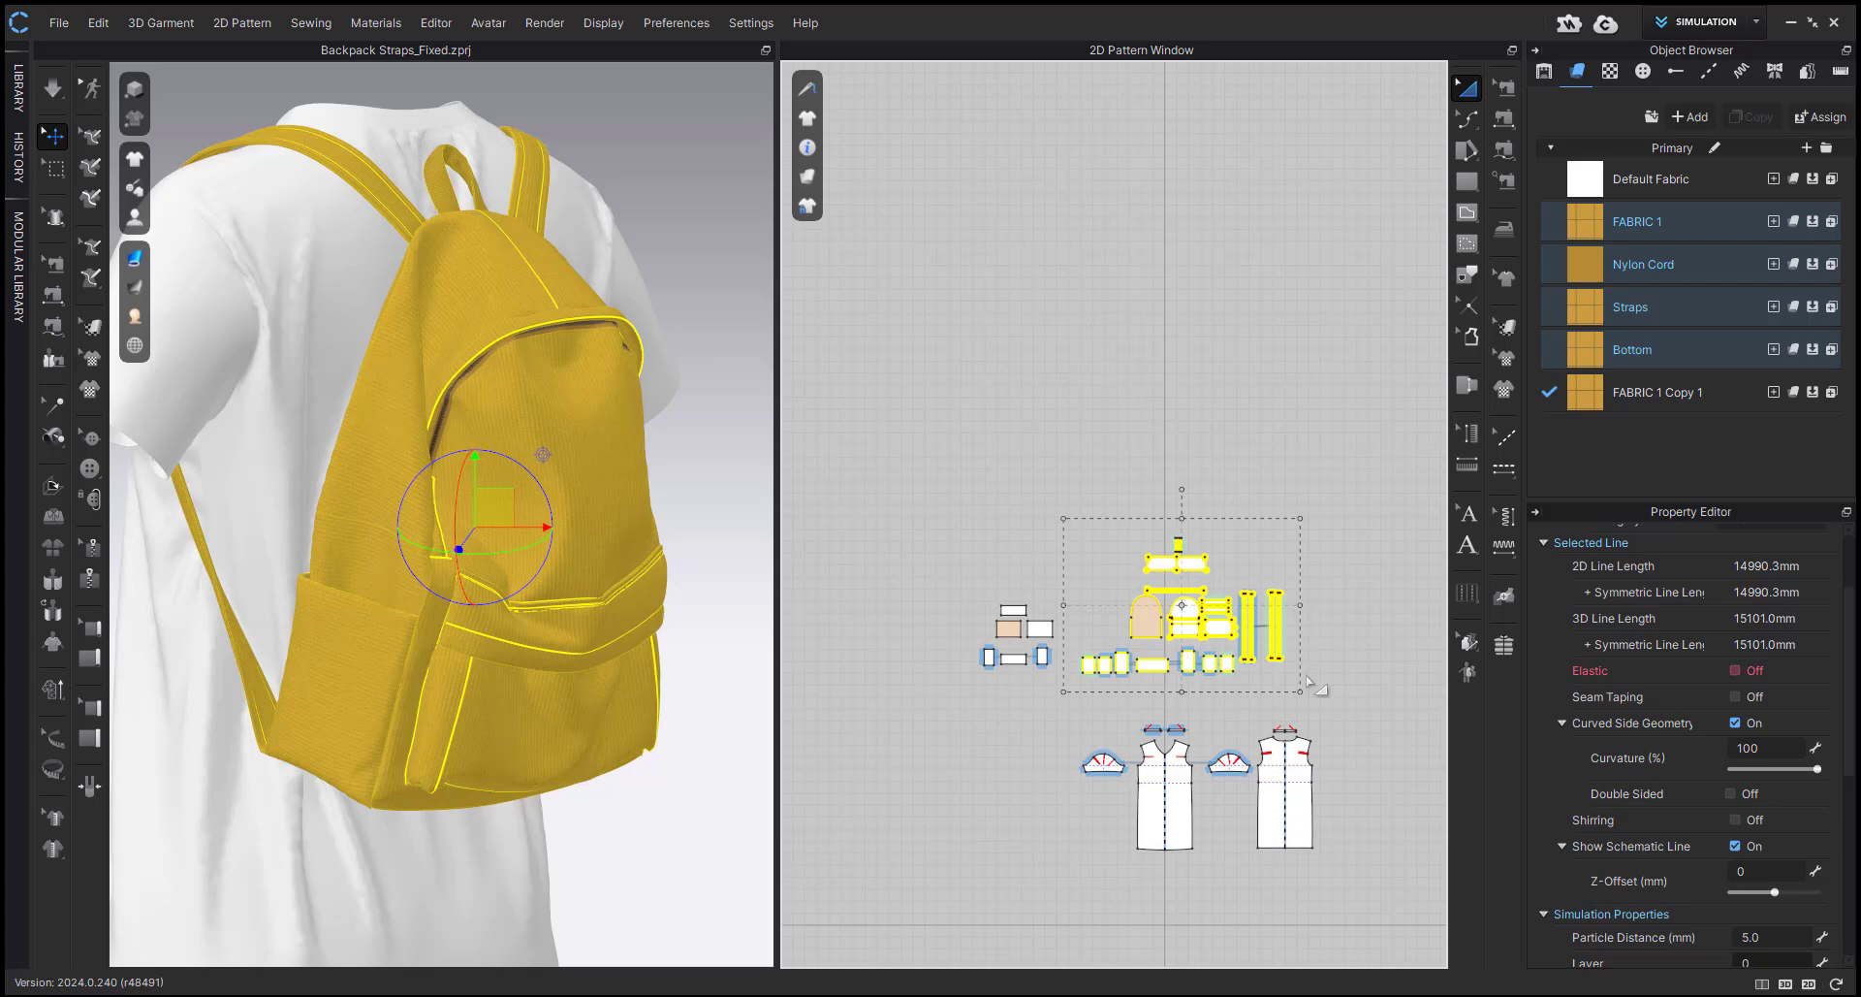
shift+click(1621, 348)
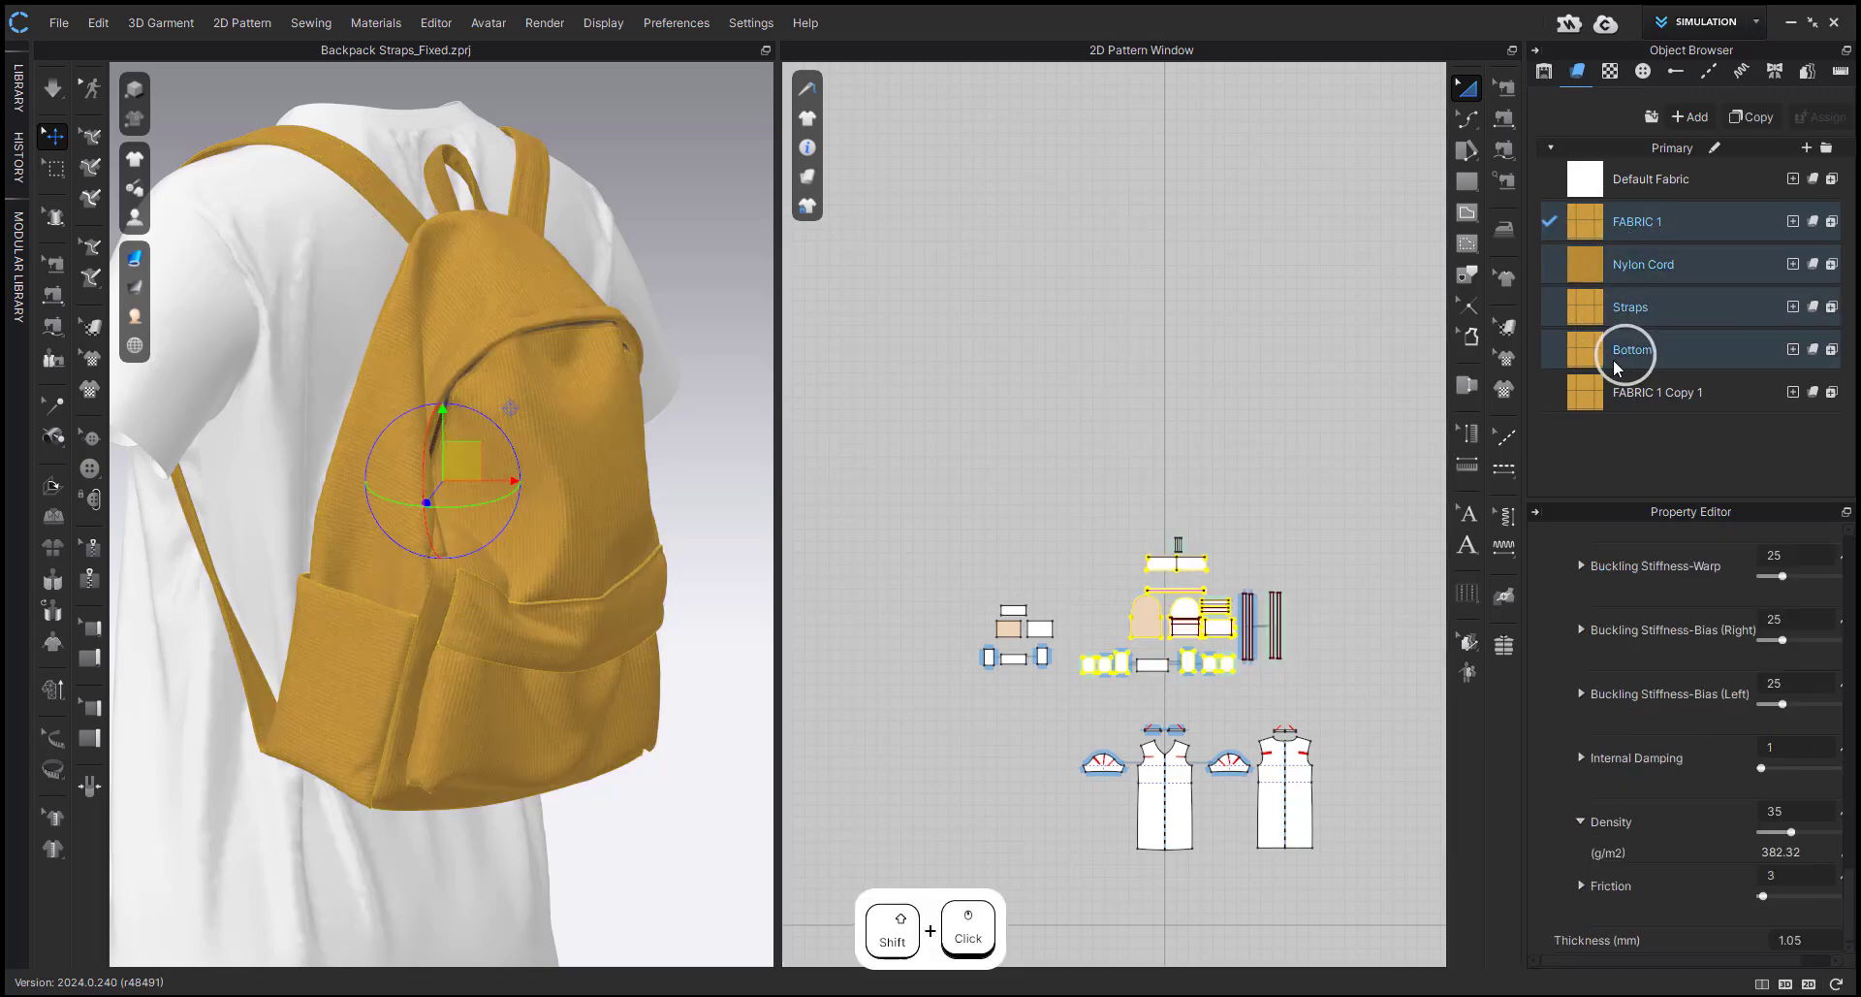
scroll(1716, 635, up, 5)
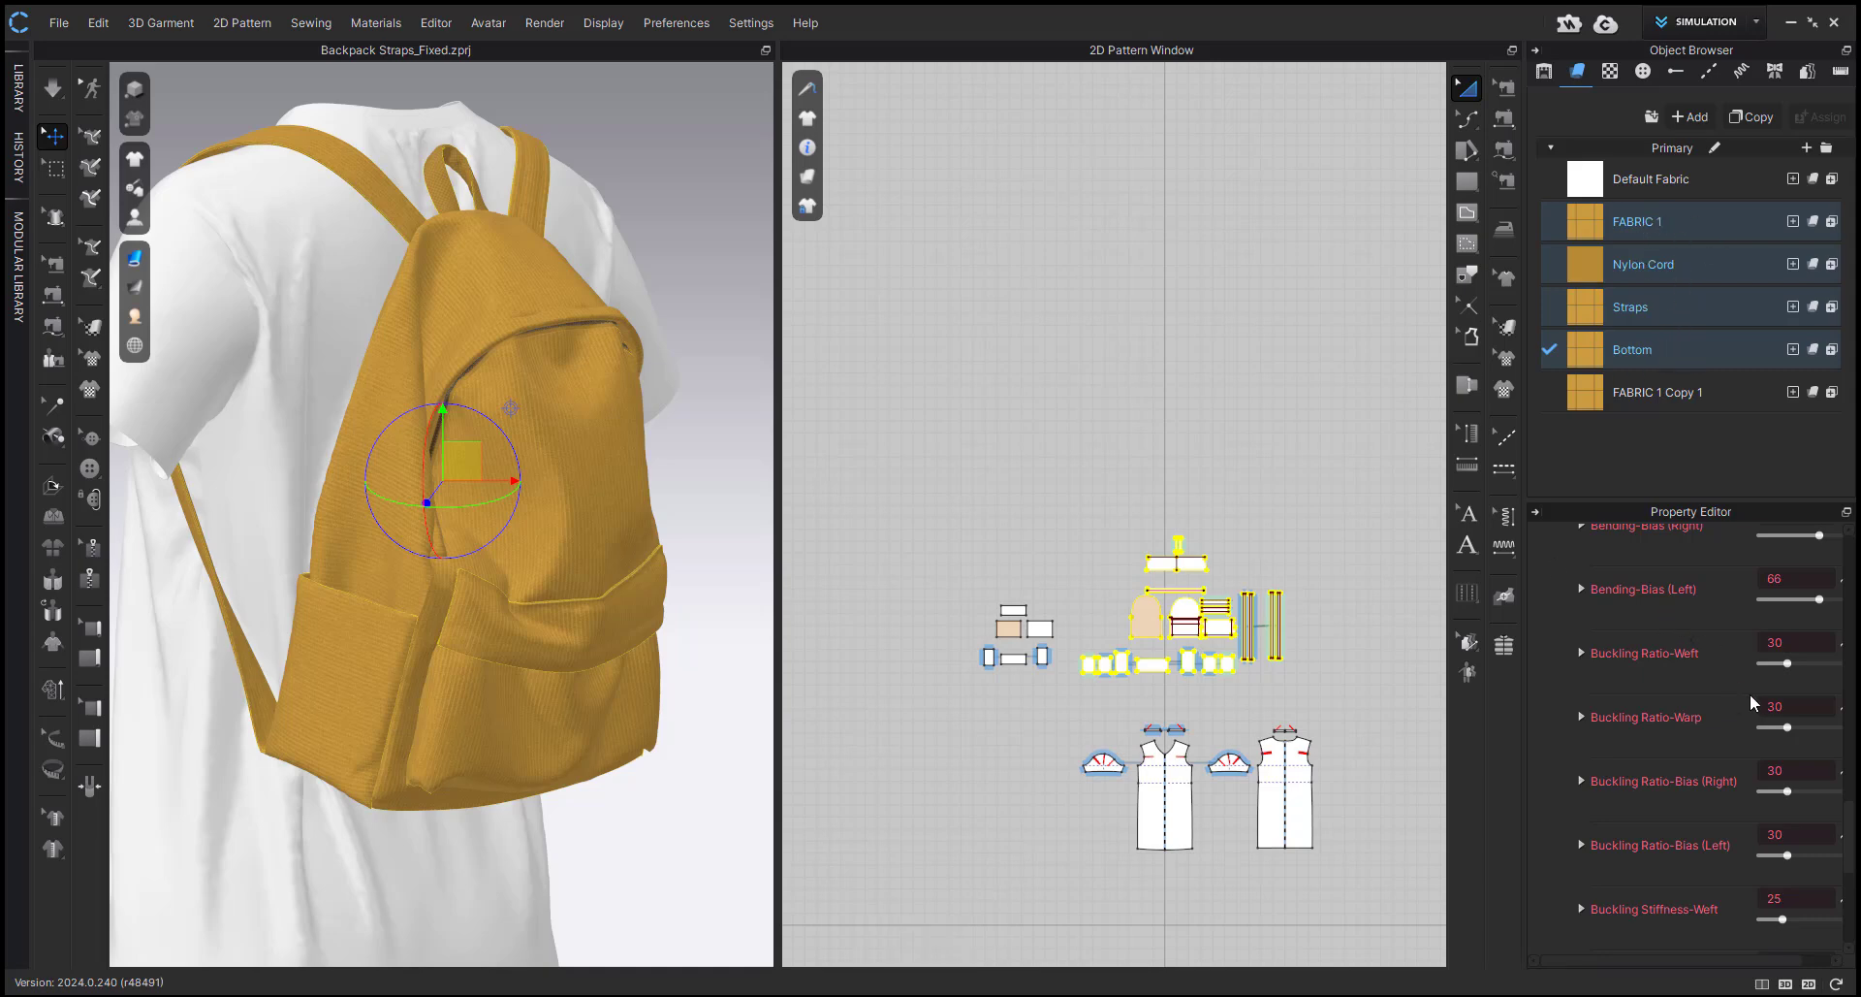
scroll(1754, 689, up, 5)
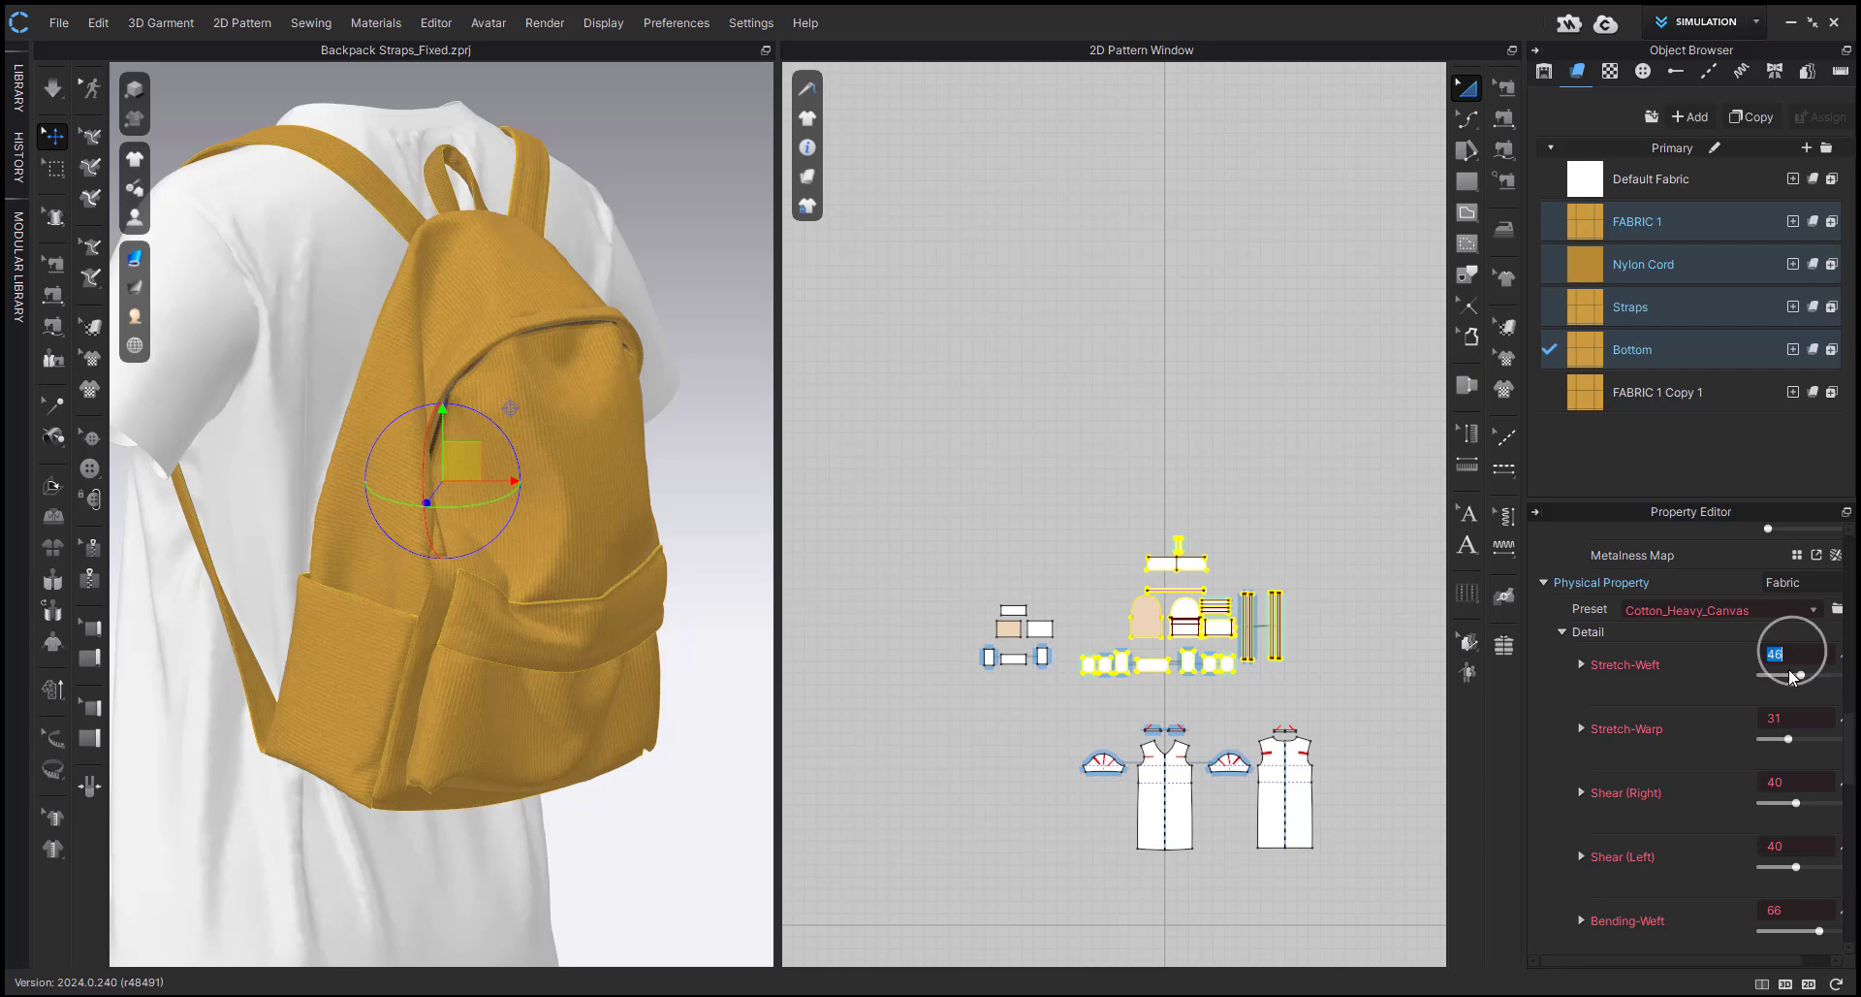
text(60)
drag(1788, 718, 1801, 776)
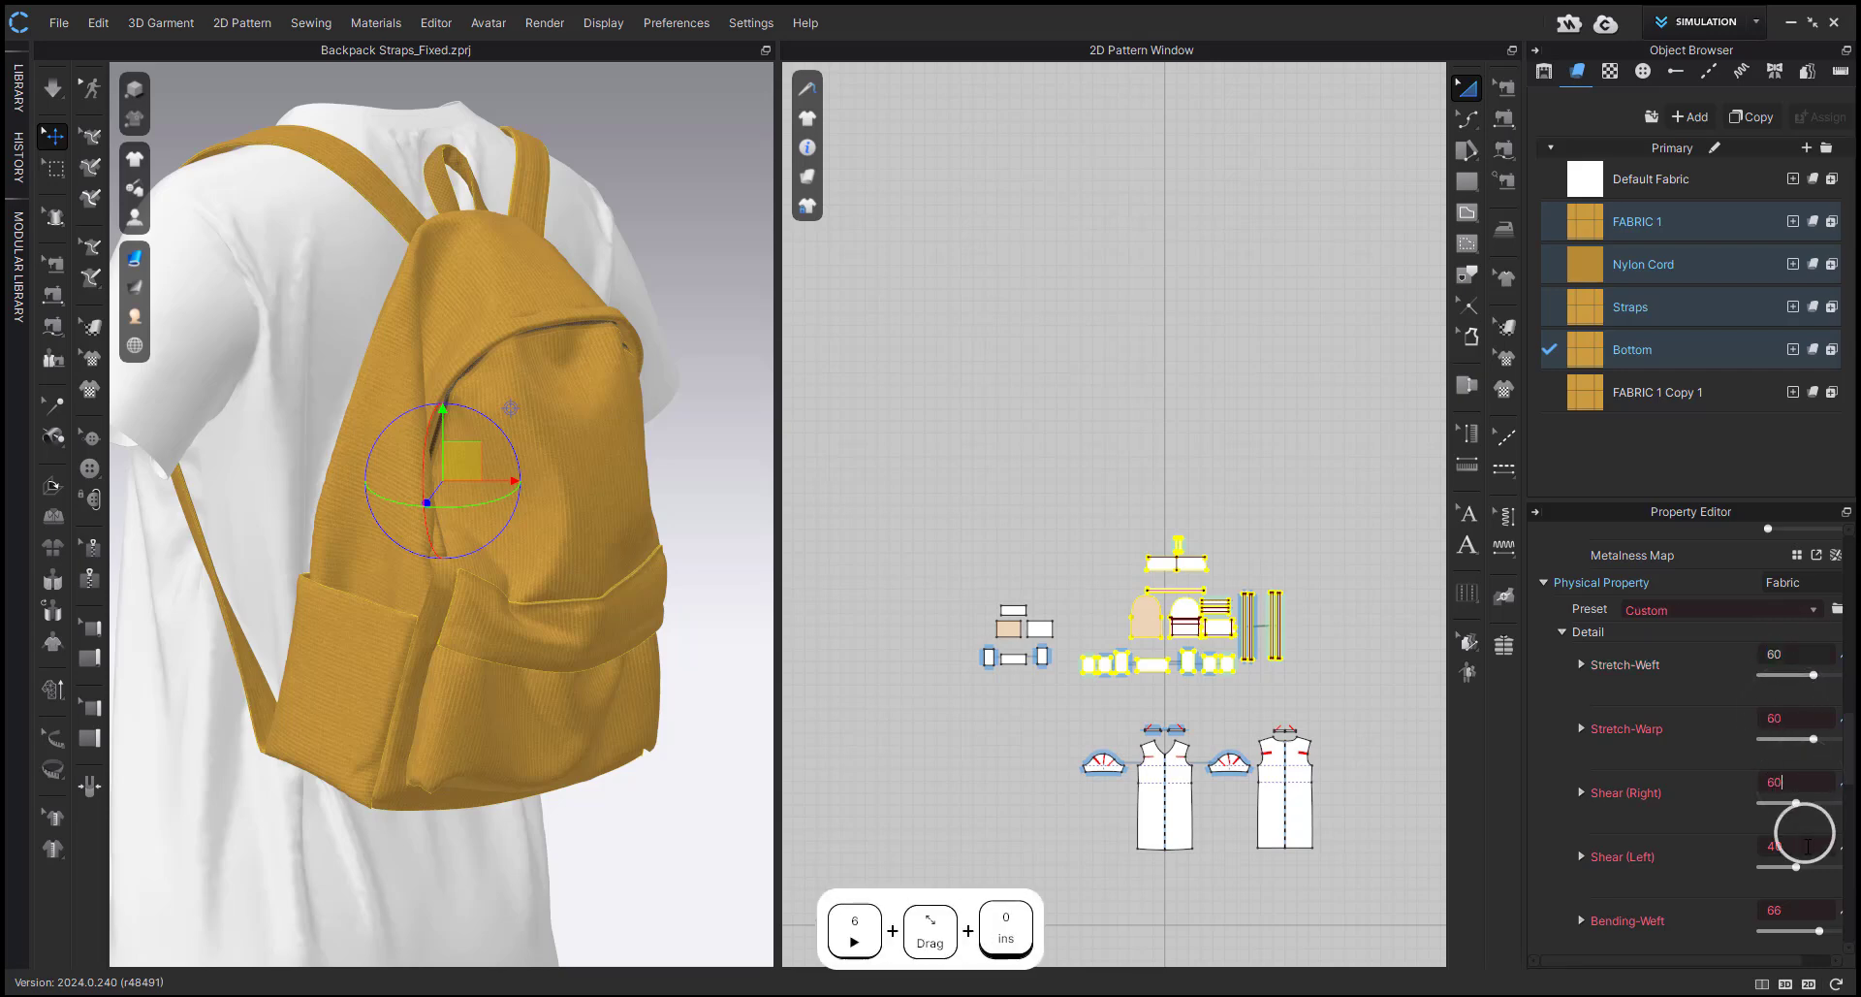
key(Return)
click(999, 422)
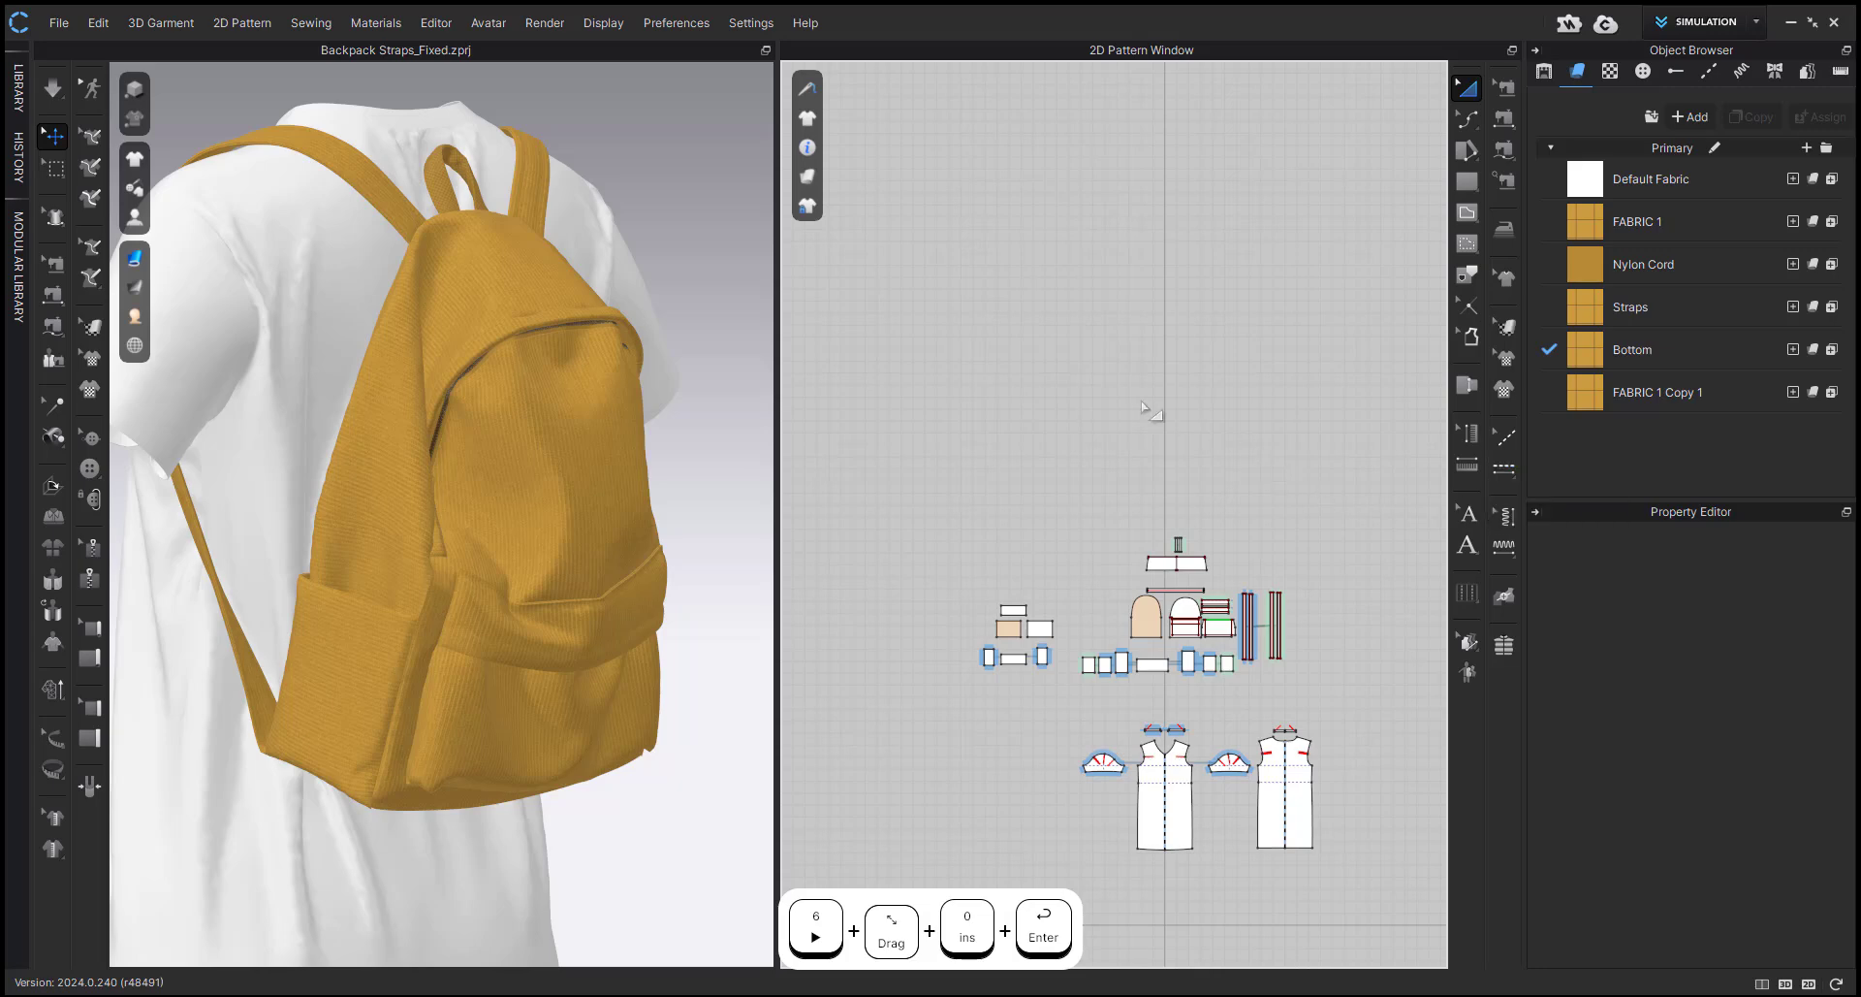
Simulate the backpack with the stiffer outer fabrics, check its drape from behind and the side, and stop the simulation.
mouse_move(725, 479)
right_down()
mouse_move(678, 469)
mouse_move(707, 482)
right_up()
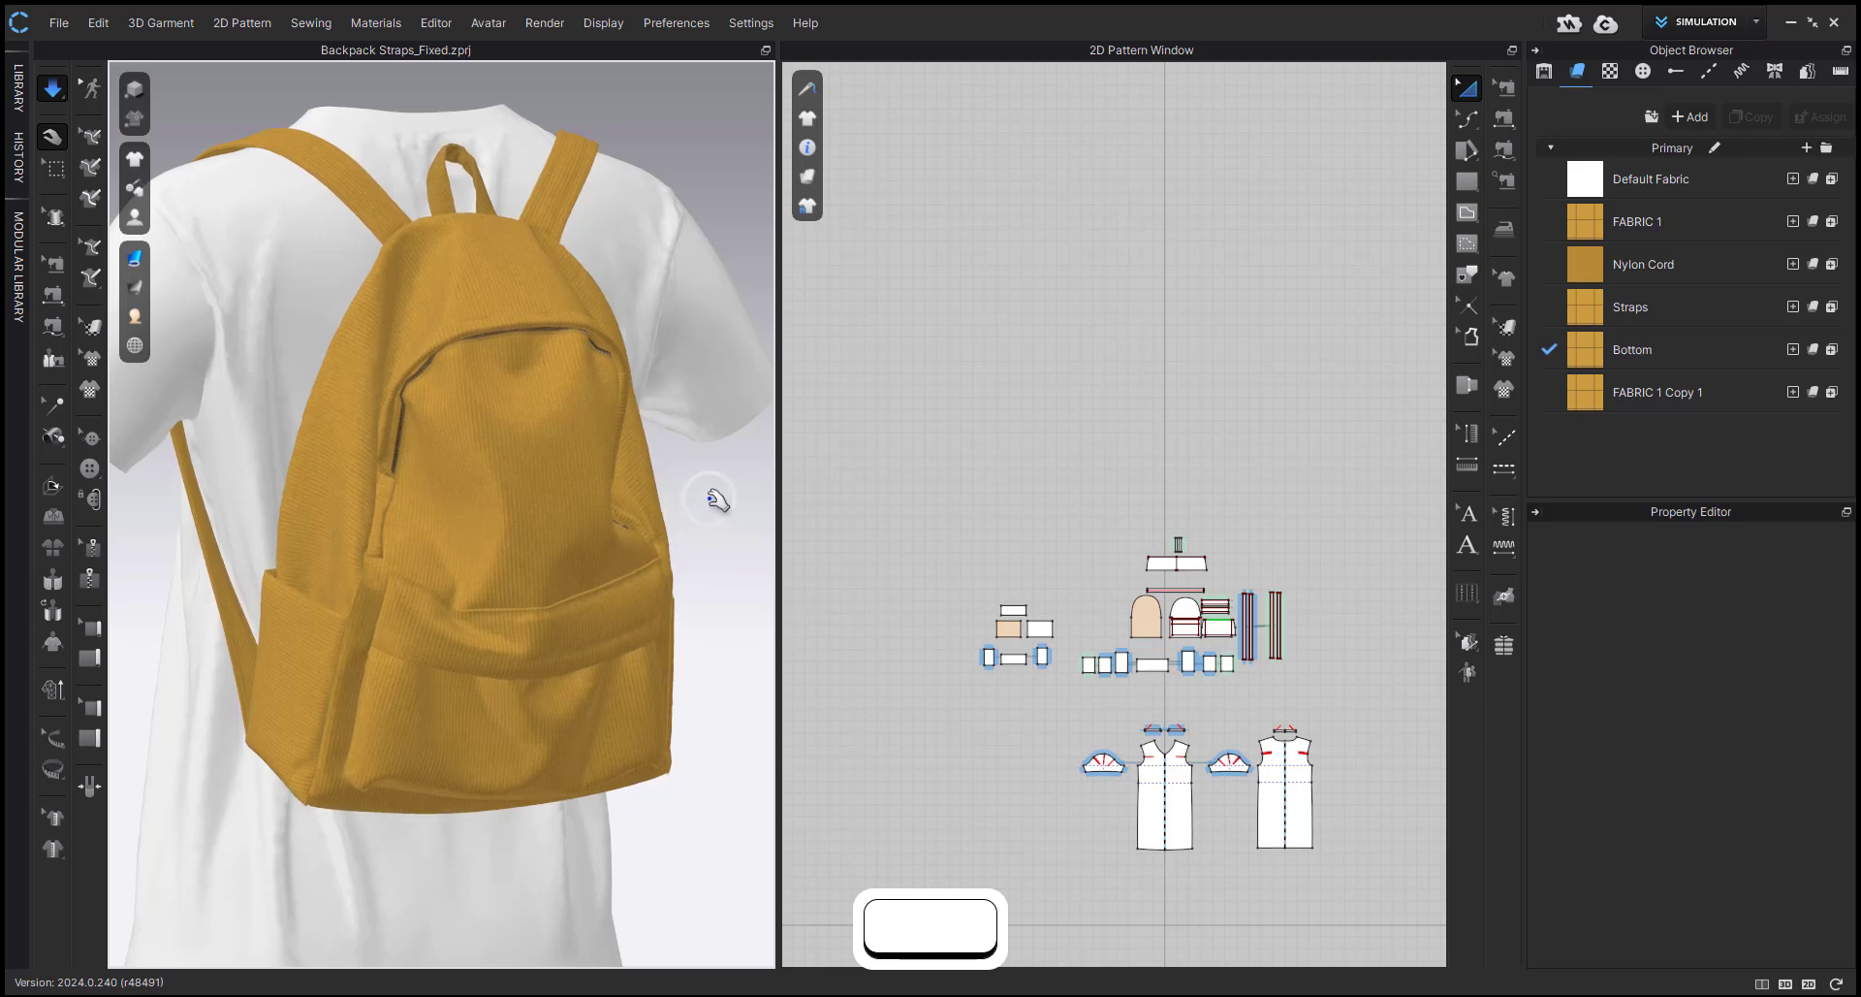
right_drag(718, 499, 657, 496)
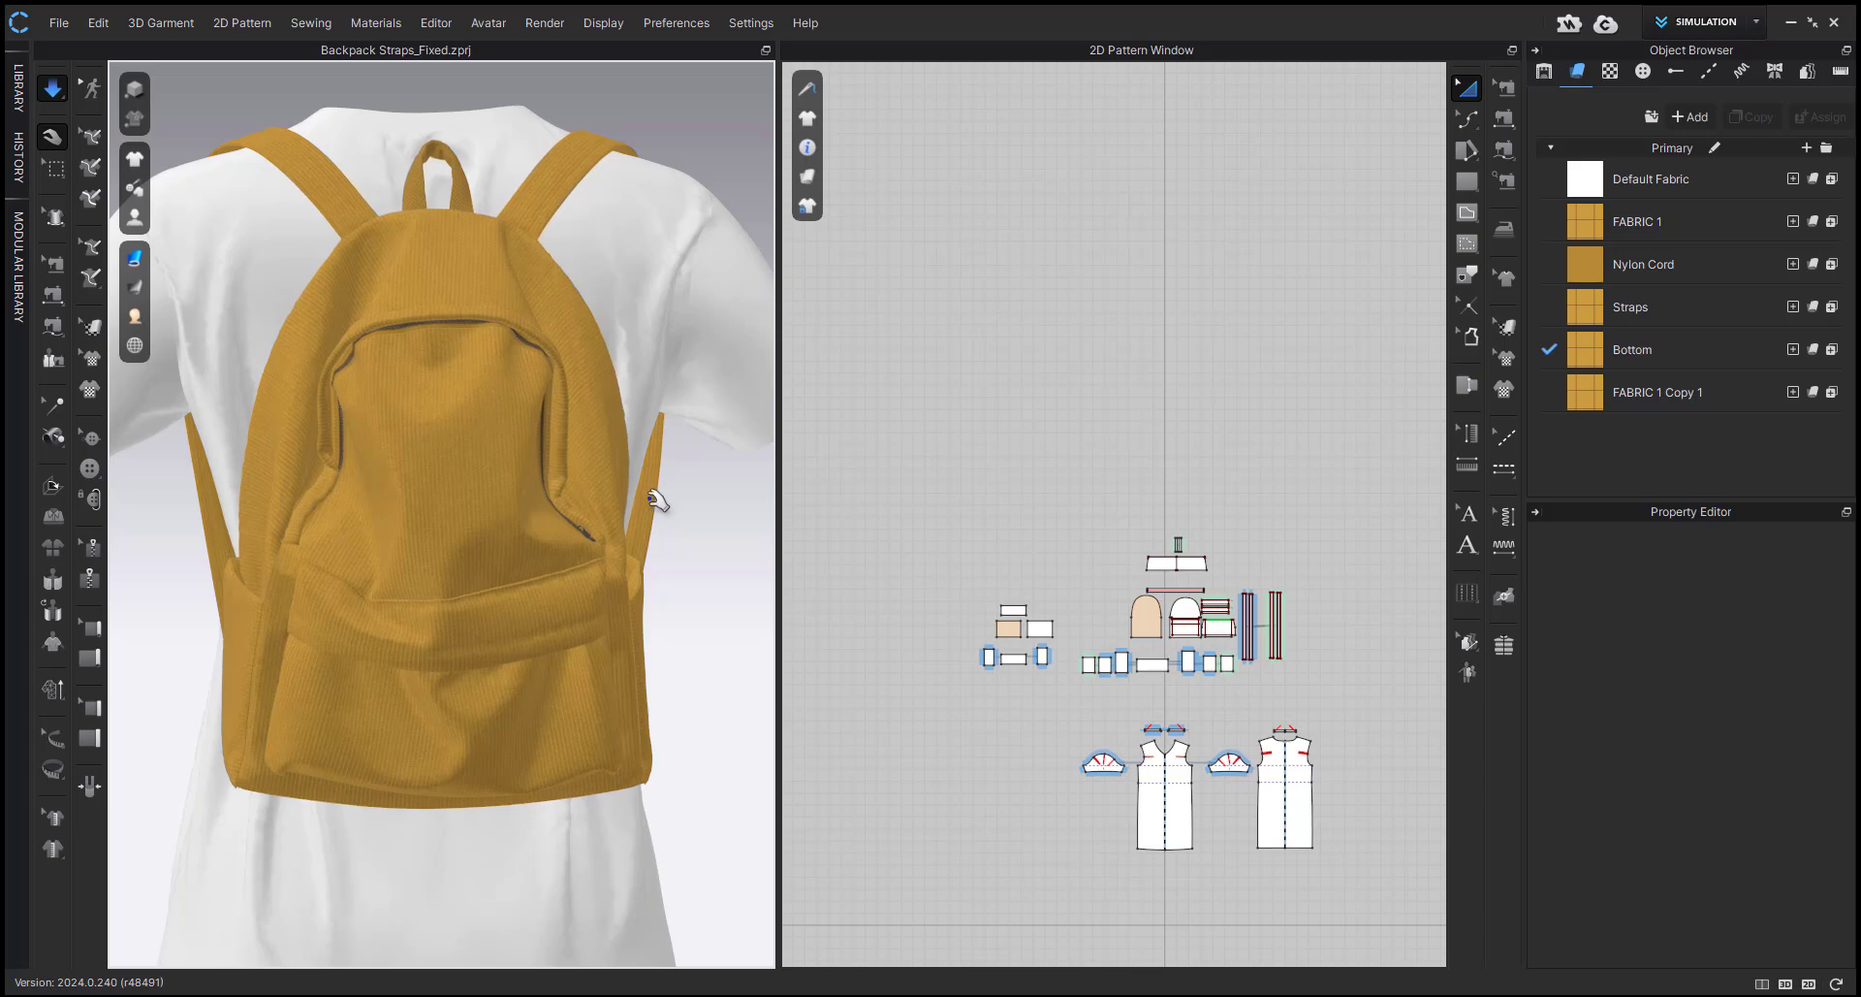
right_drag(655, 501, 731, 534)
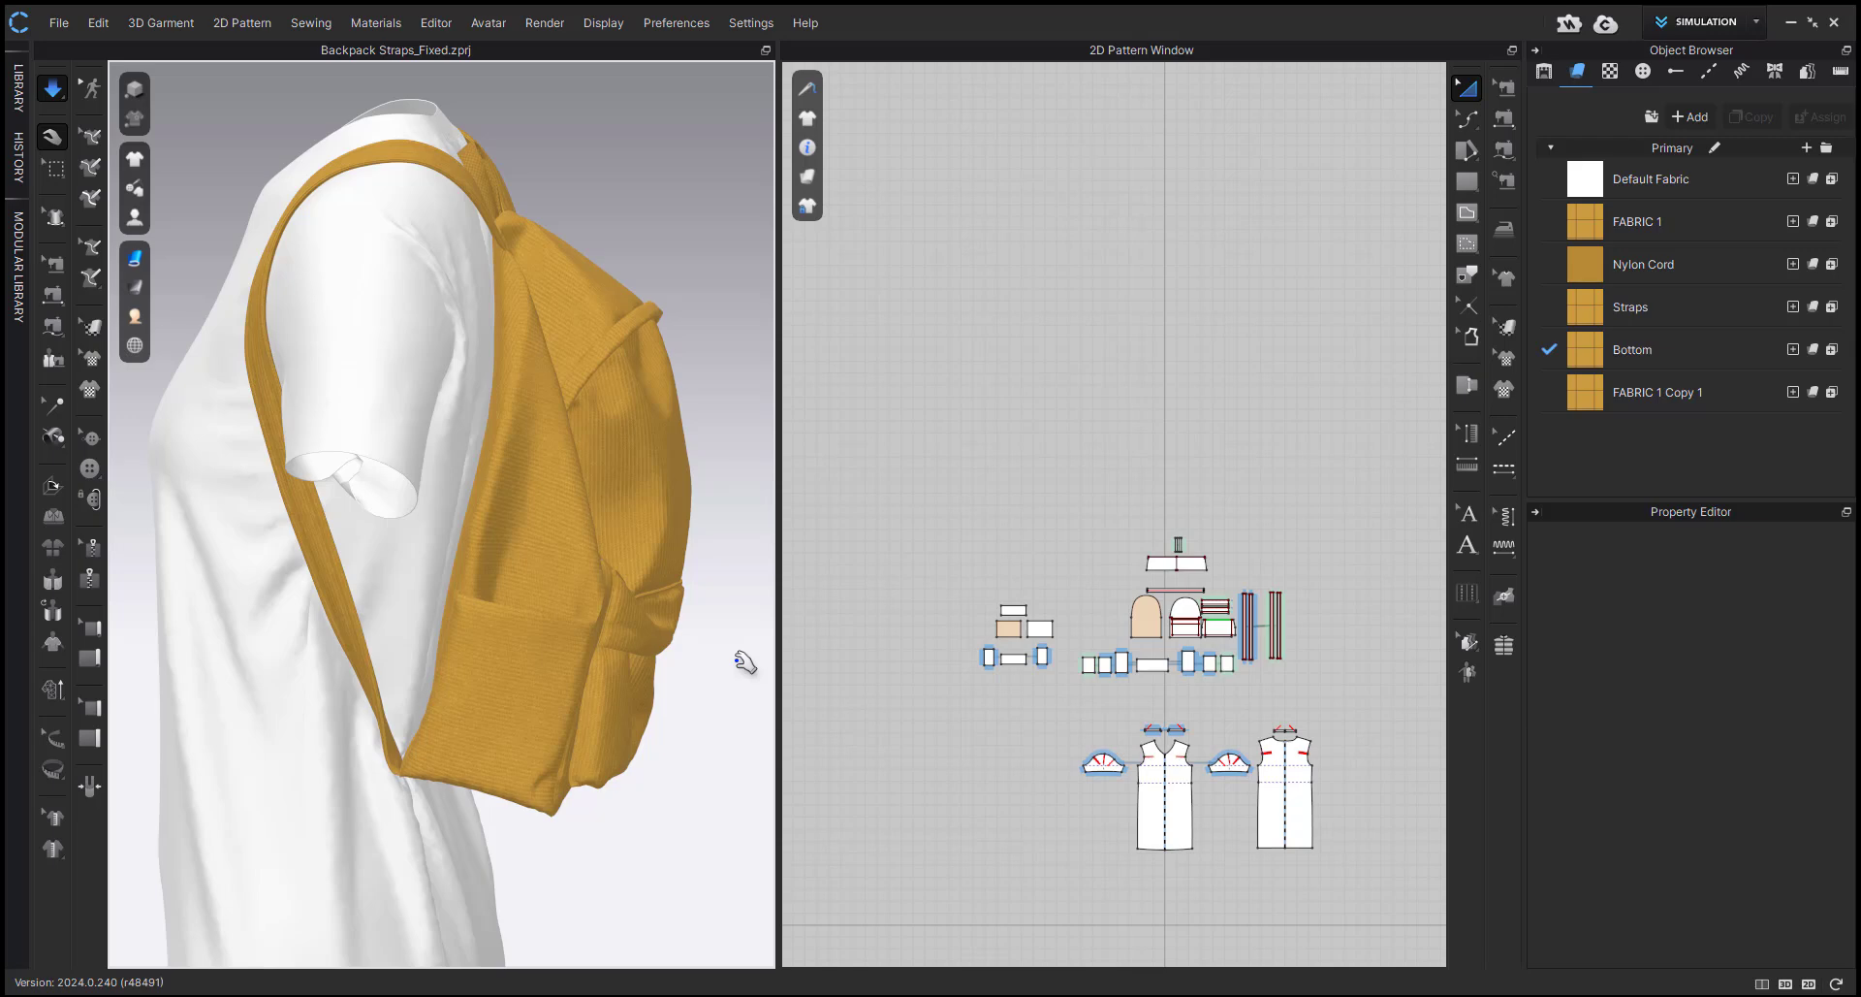
right_drag(683, 615, 417, 686)
key(space)
Hide the backpack's outer front panels that cover the inner box.
shift+click(436, 698)
key(shift+q)
key(shift+q)
shift+click(437, 636)
key(shift+q)
click(455, 696)
Select the inner box panels and set the density of FABRIC 1 Copy 1 to 10000 g/m2.
drag(958, 584, 1093, 693)
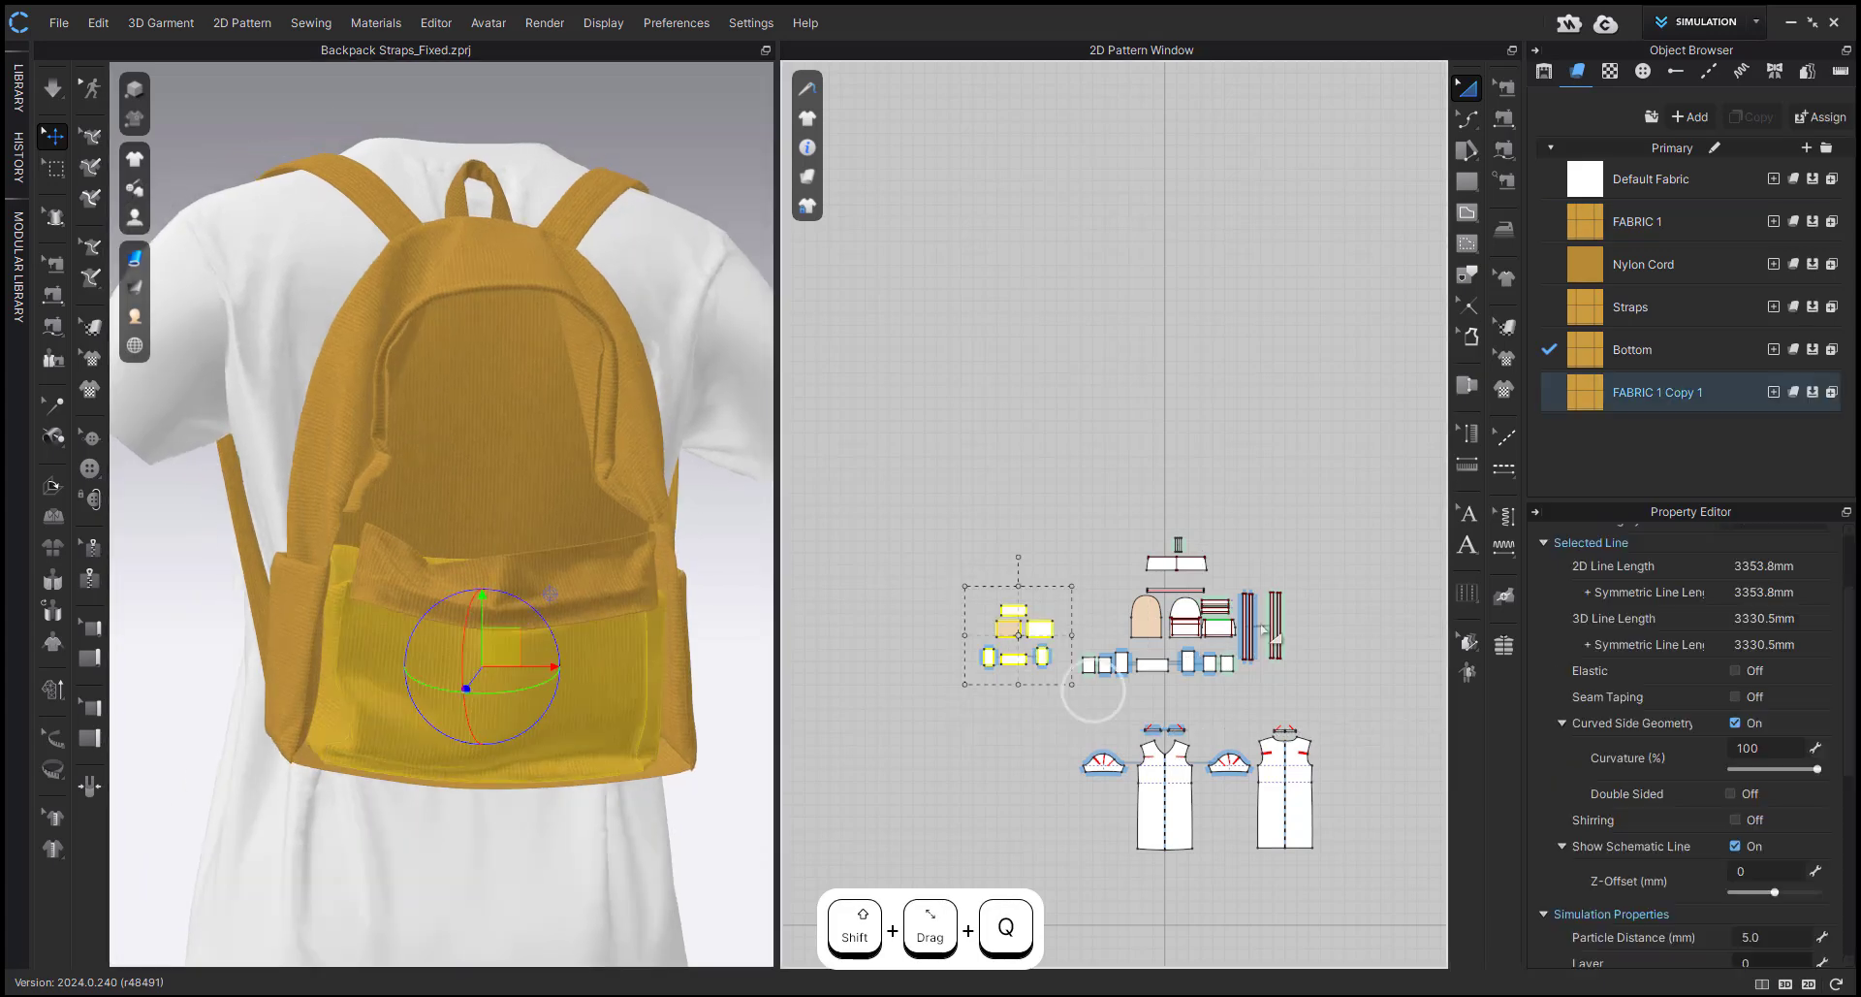
click(1628, 401)
scroll(1701, 829, down, 15)
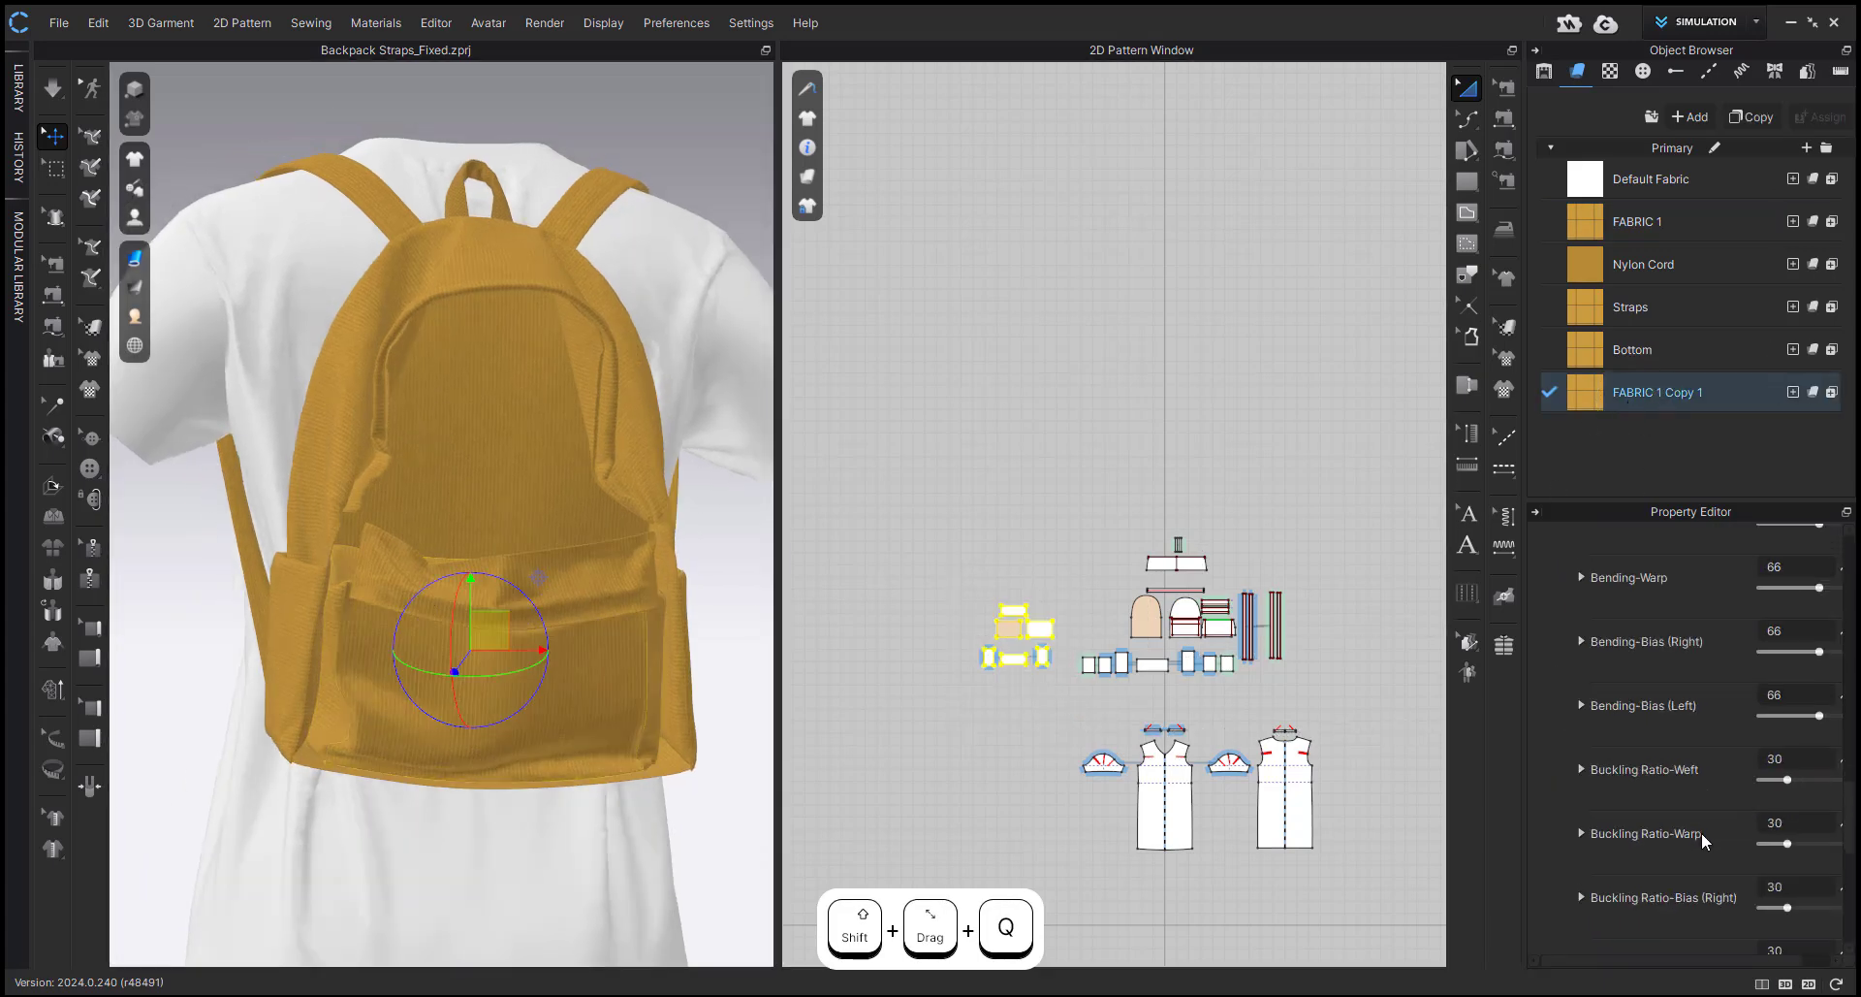
drag(1767, 831, 1845, 845)
click(1828, 851)
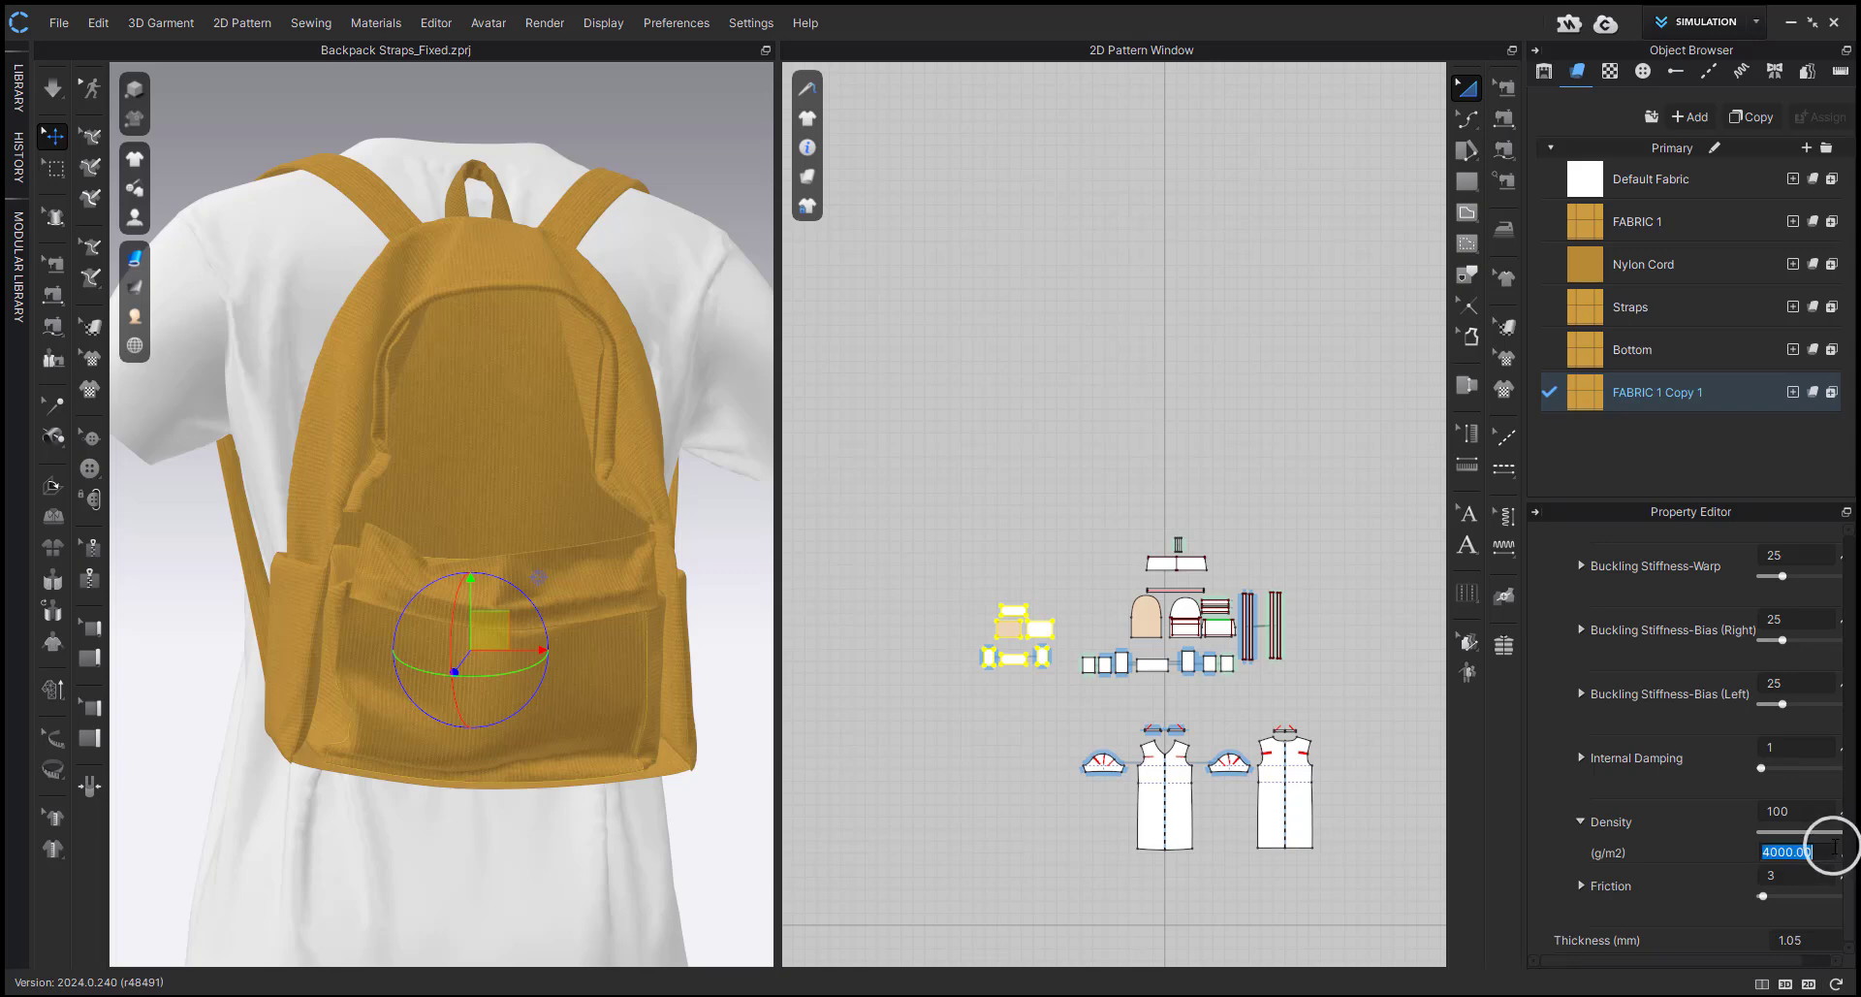
text(1000)
key(Return)
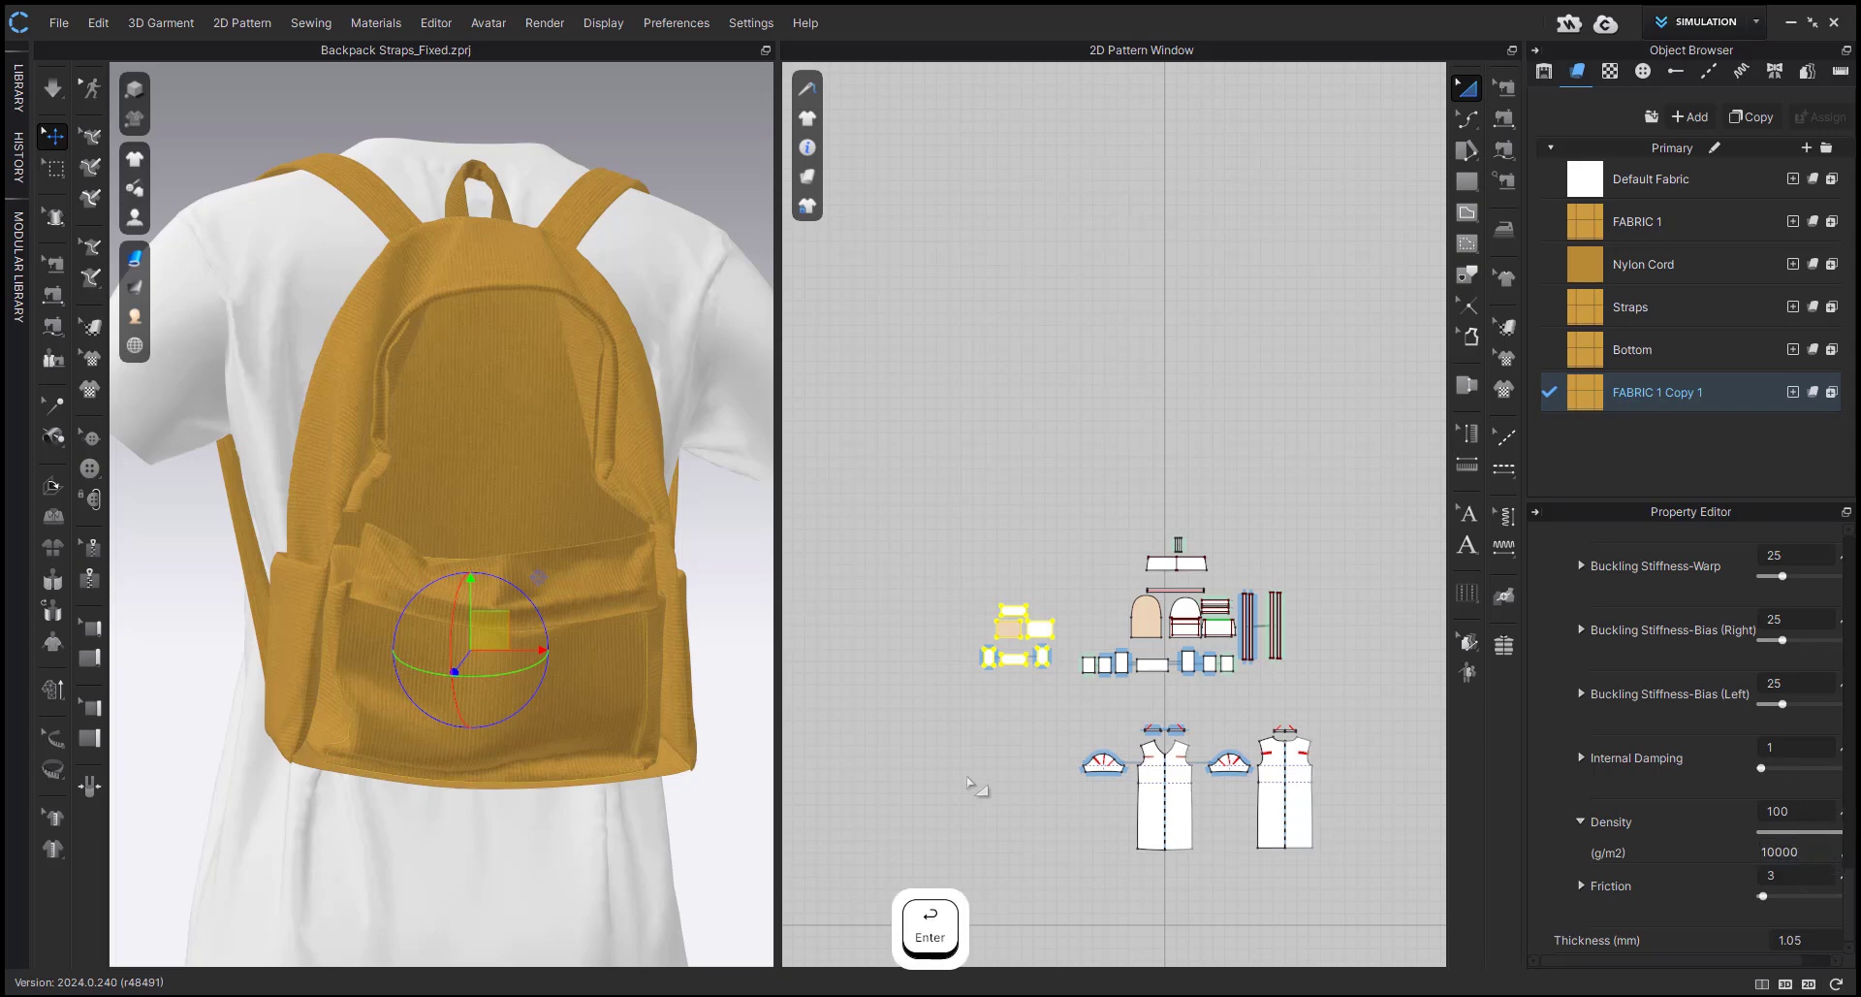
click(955, 778)
Simulate the heavier inner box, pull its front panel downward, and inspect the bag from several angles.
right_drag(640, 675, 644, 642)
key(space)
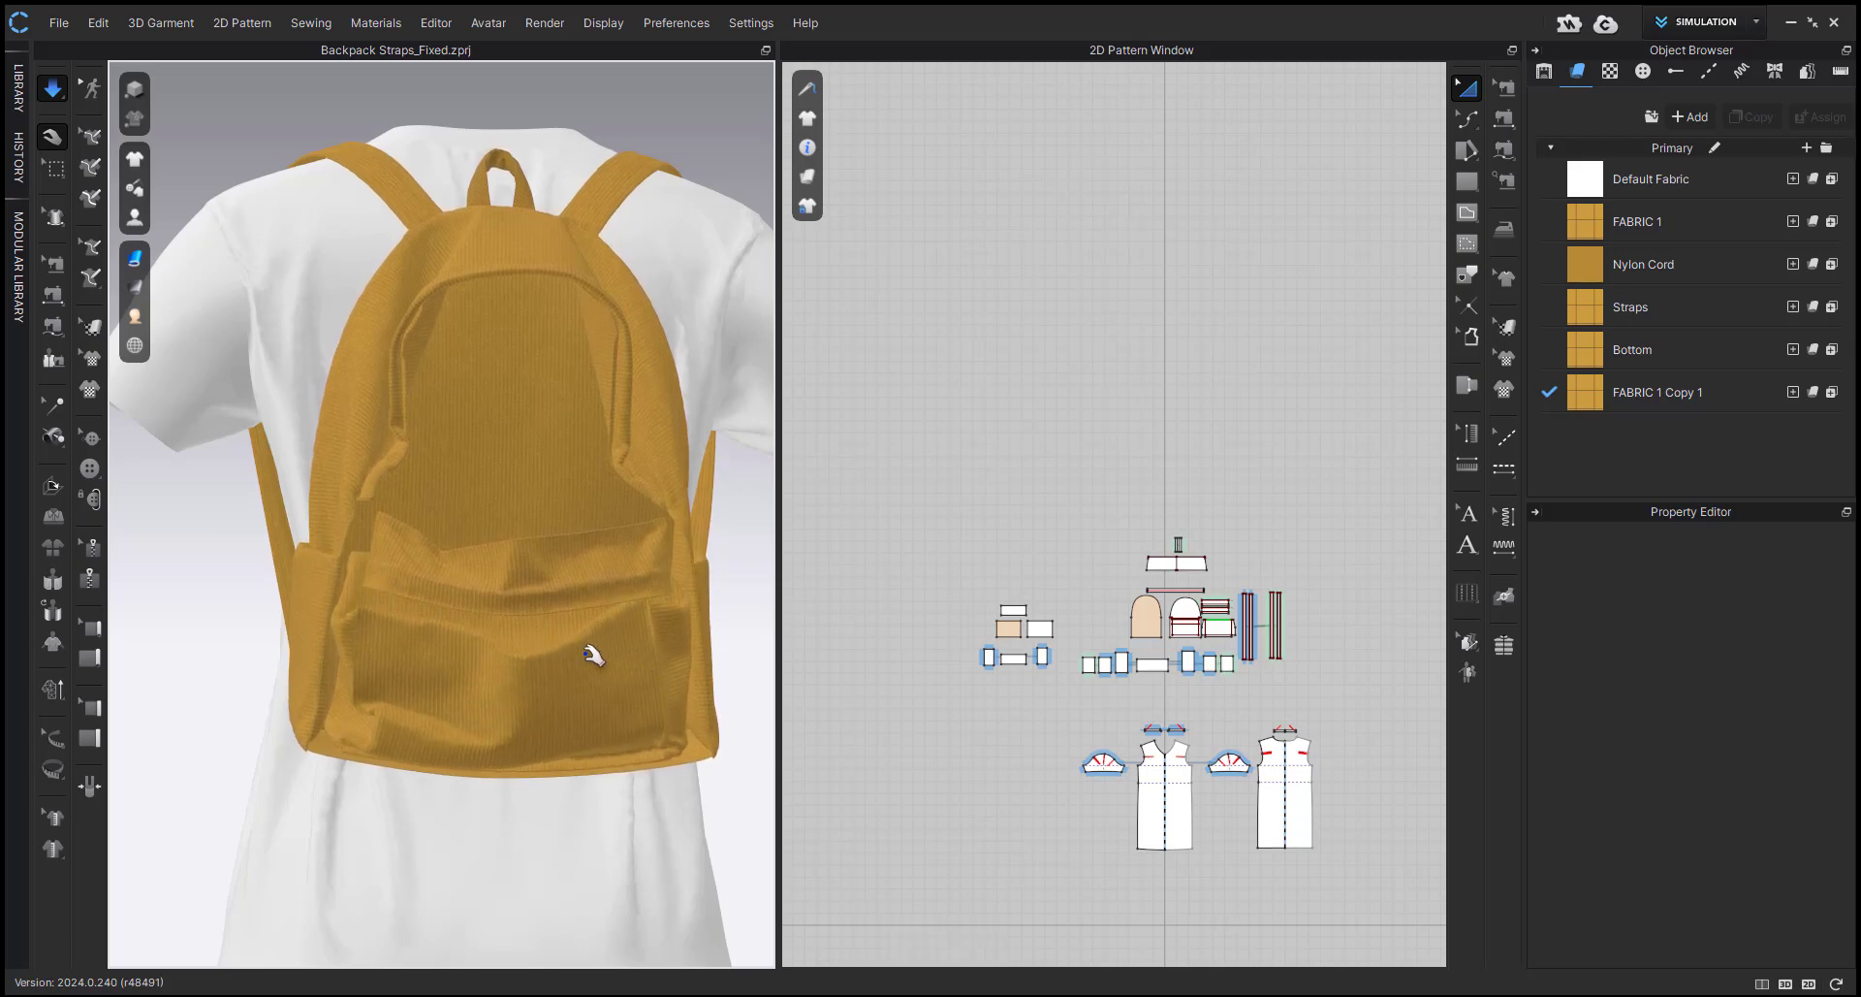
drag(594, 659, 572, 706)
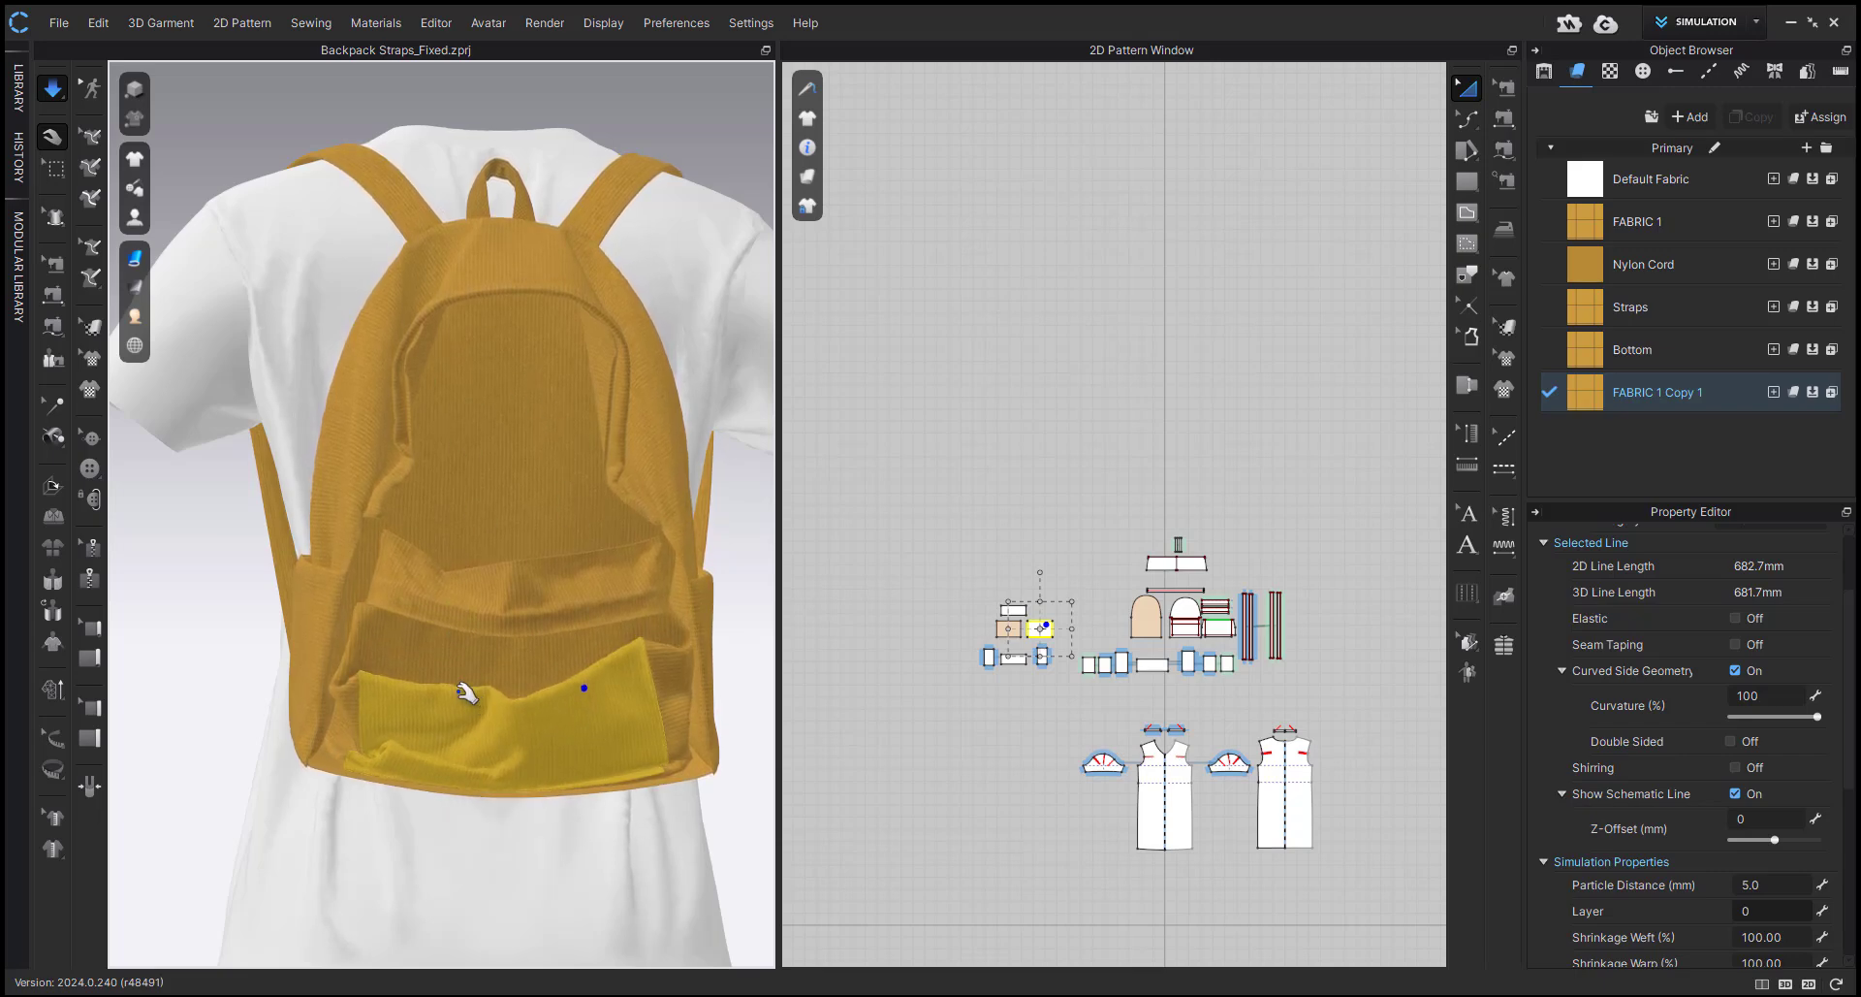
right_drag(466, 689, 611, 723)
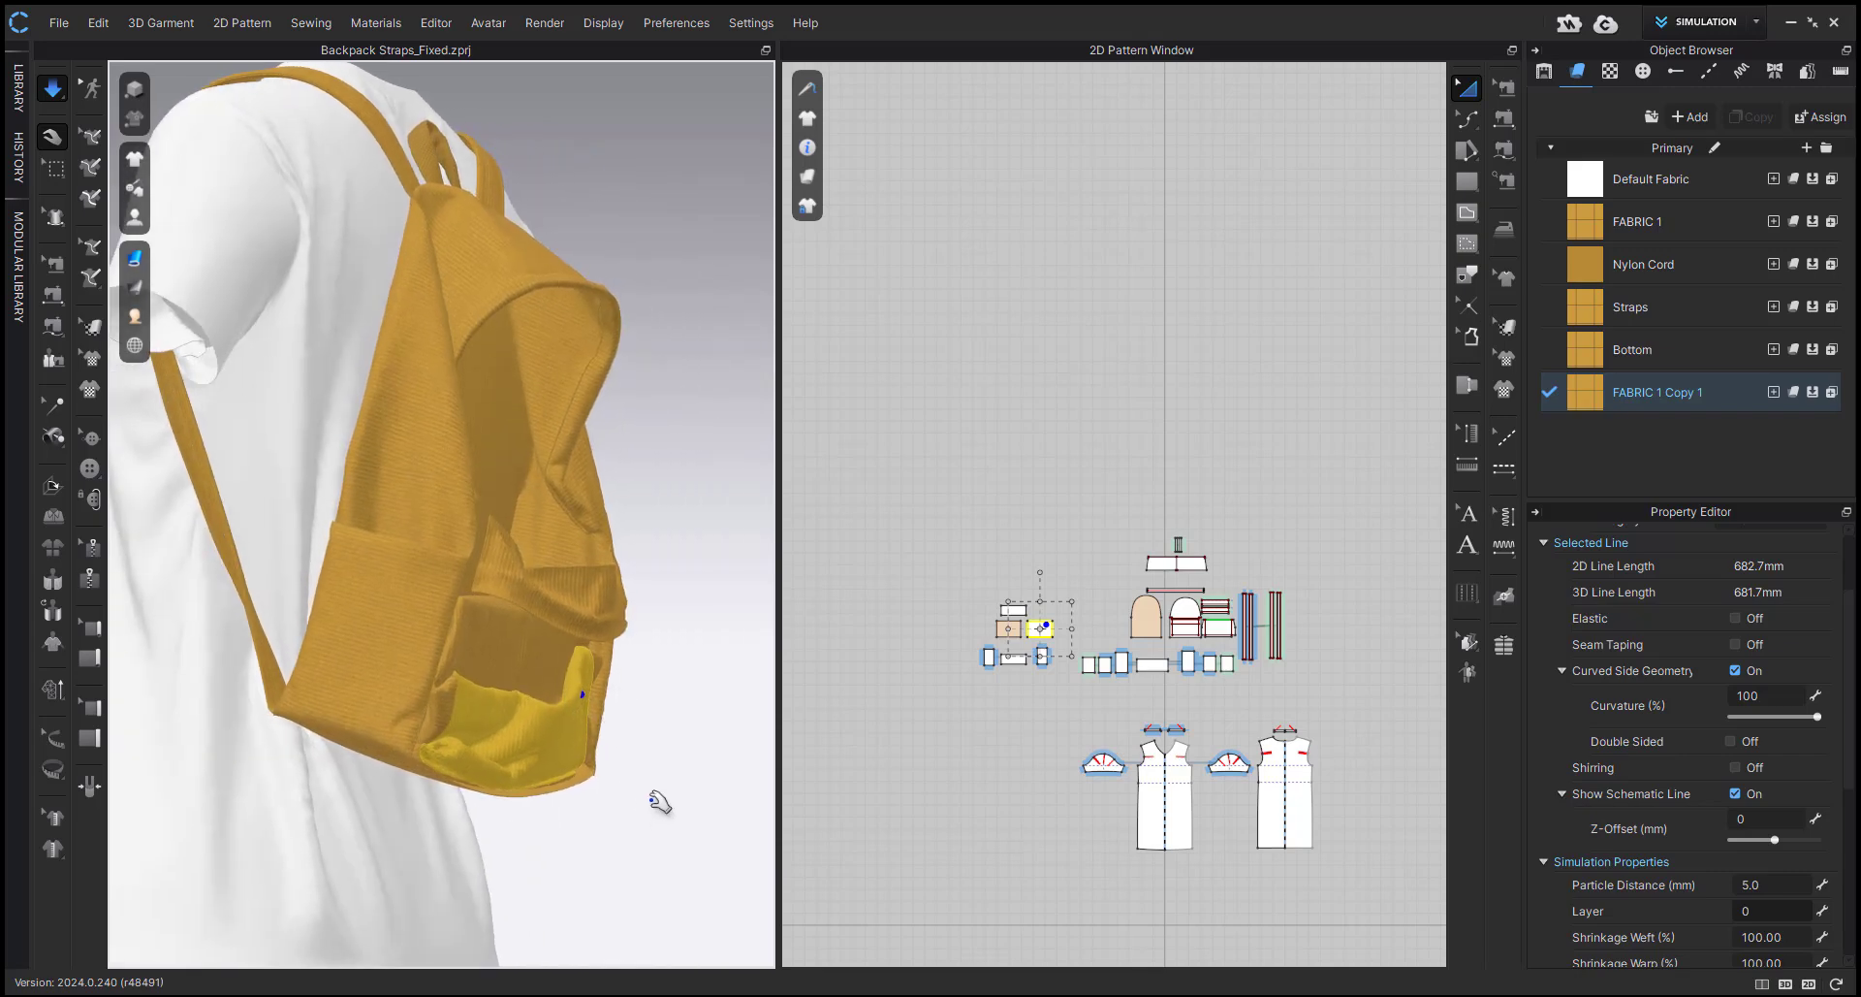
right_drag(659, 801, 558, 734)
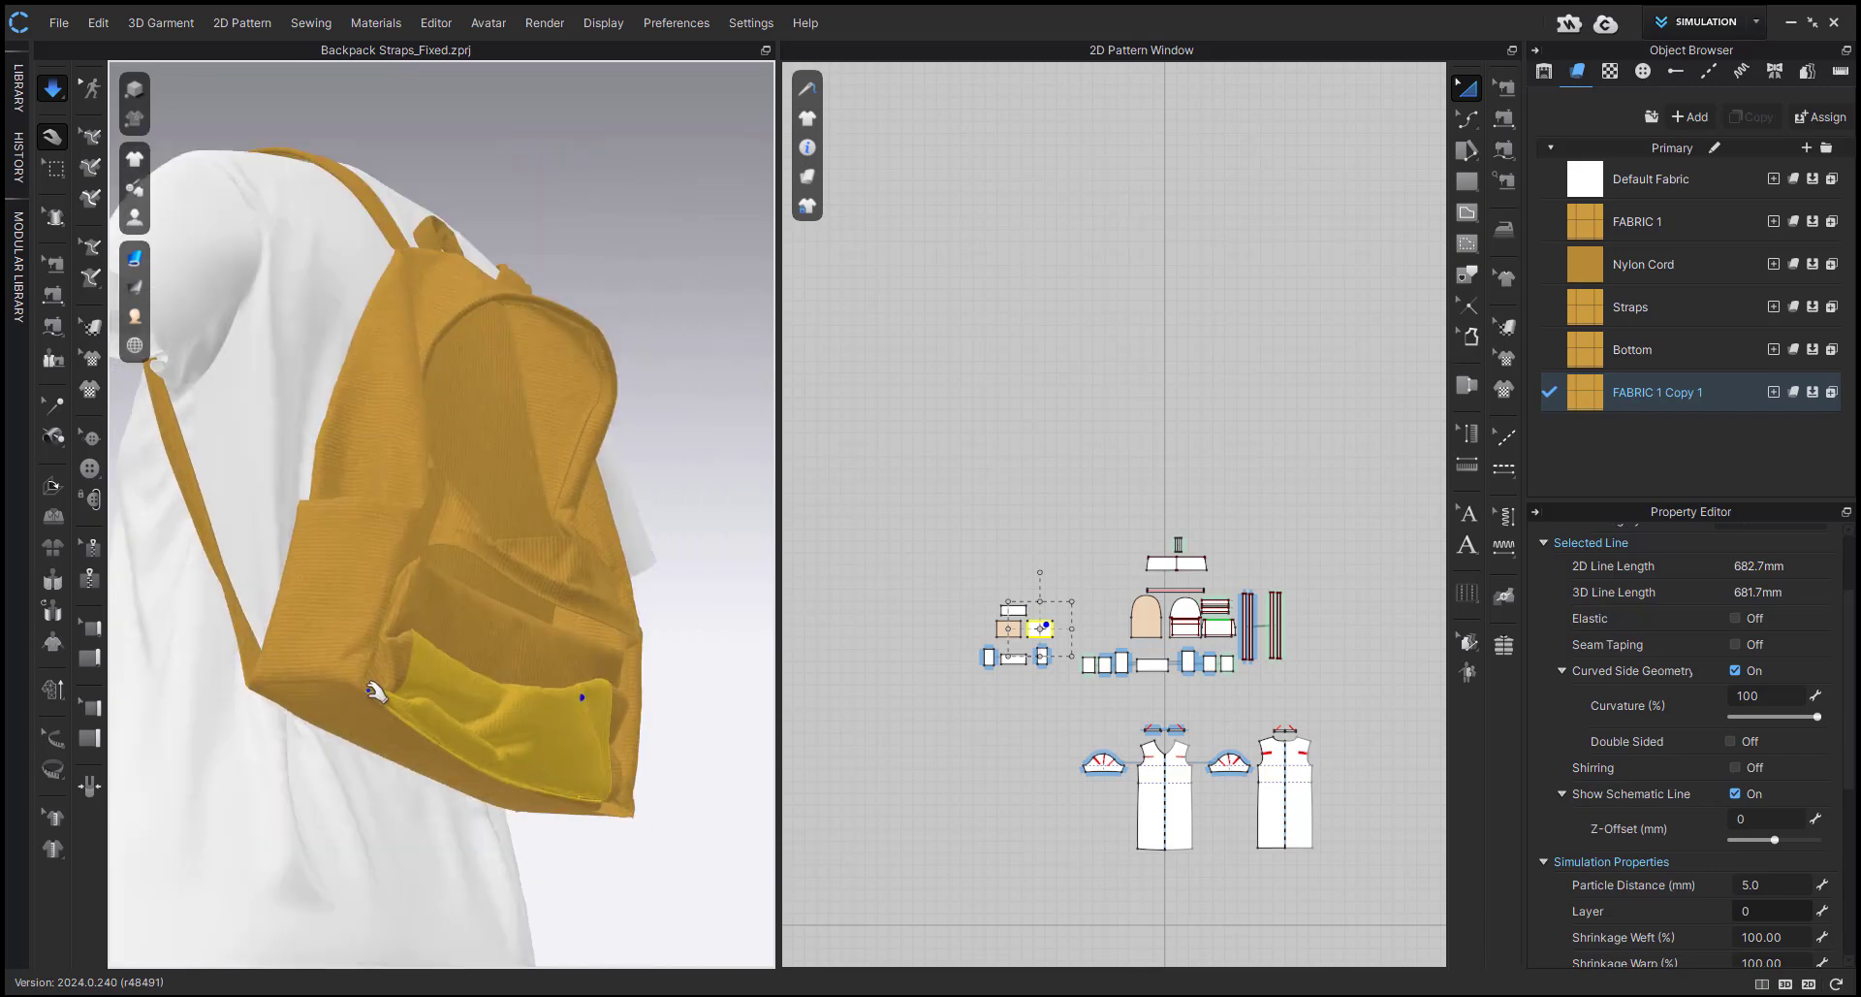
right_drag(426, 737, 341, 777)
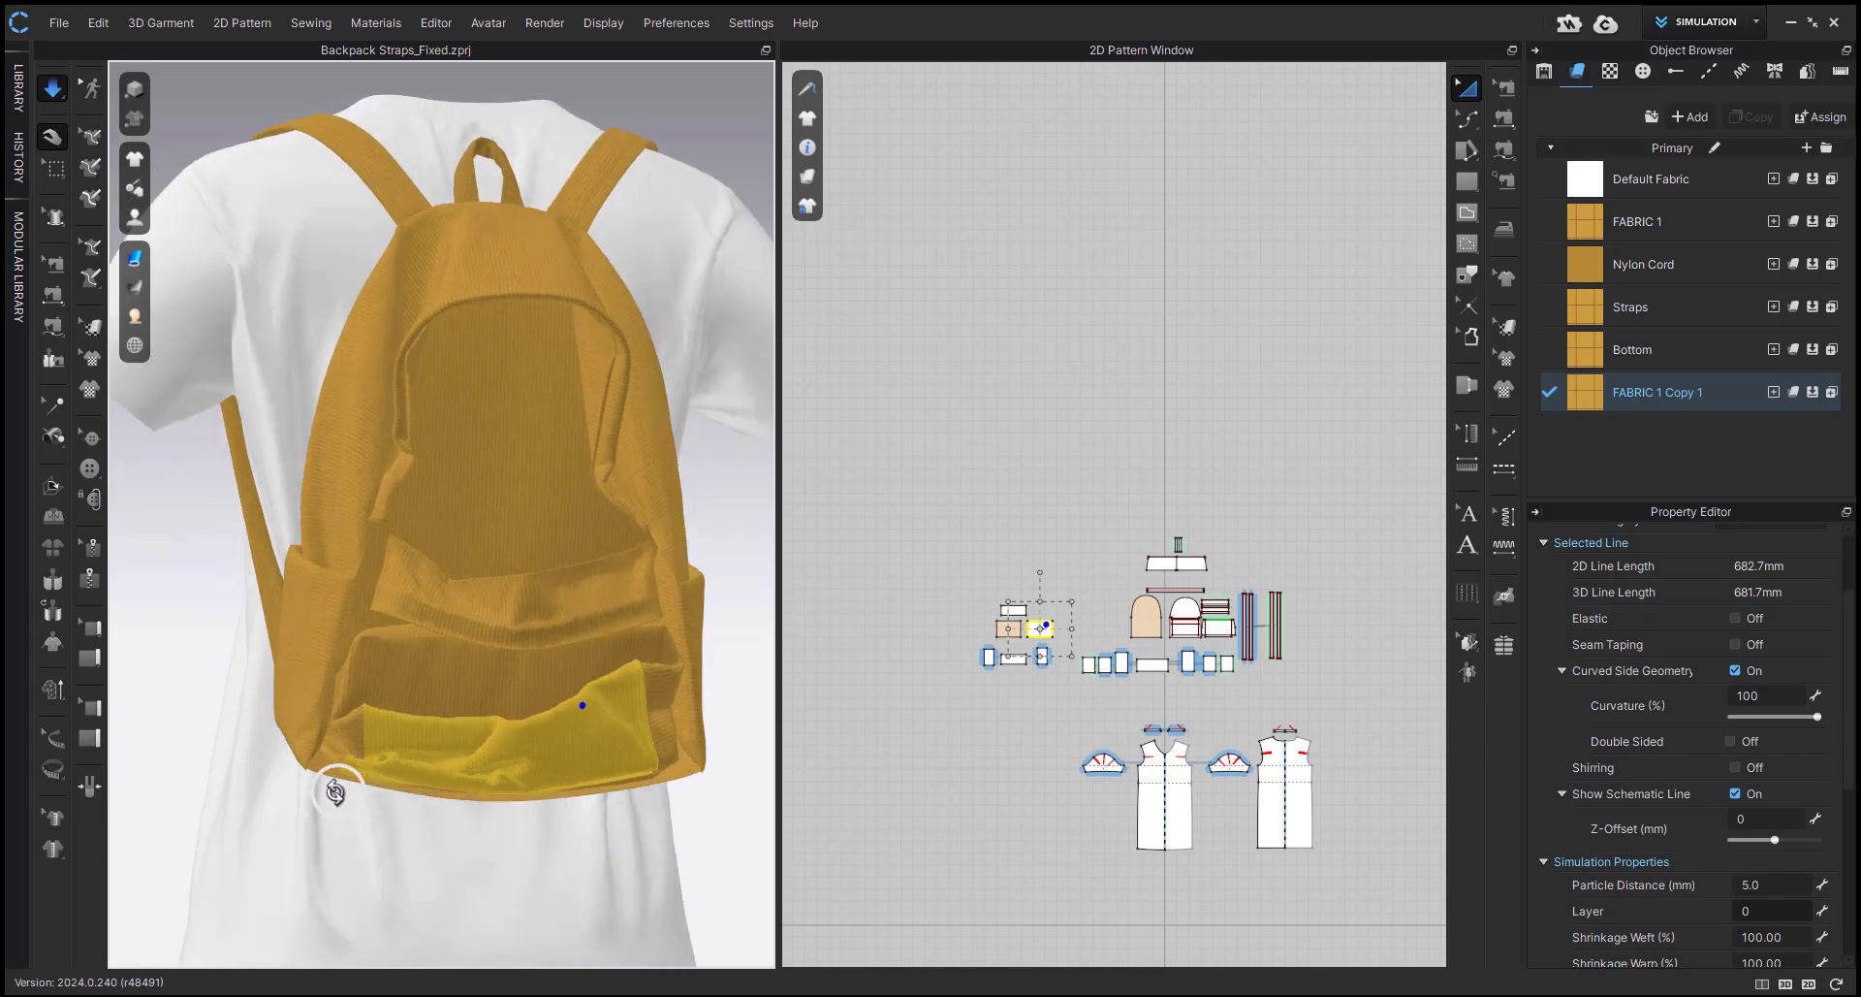
Show the hidden panels, tug the front pocket downward during simulation, and hide the outer front panels again.
key(shift+w)
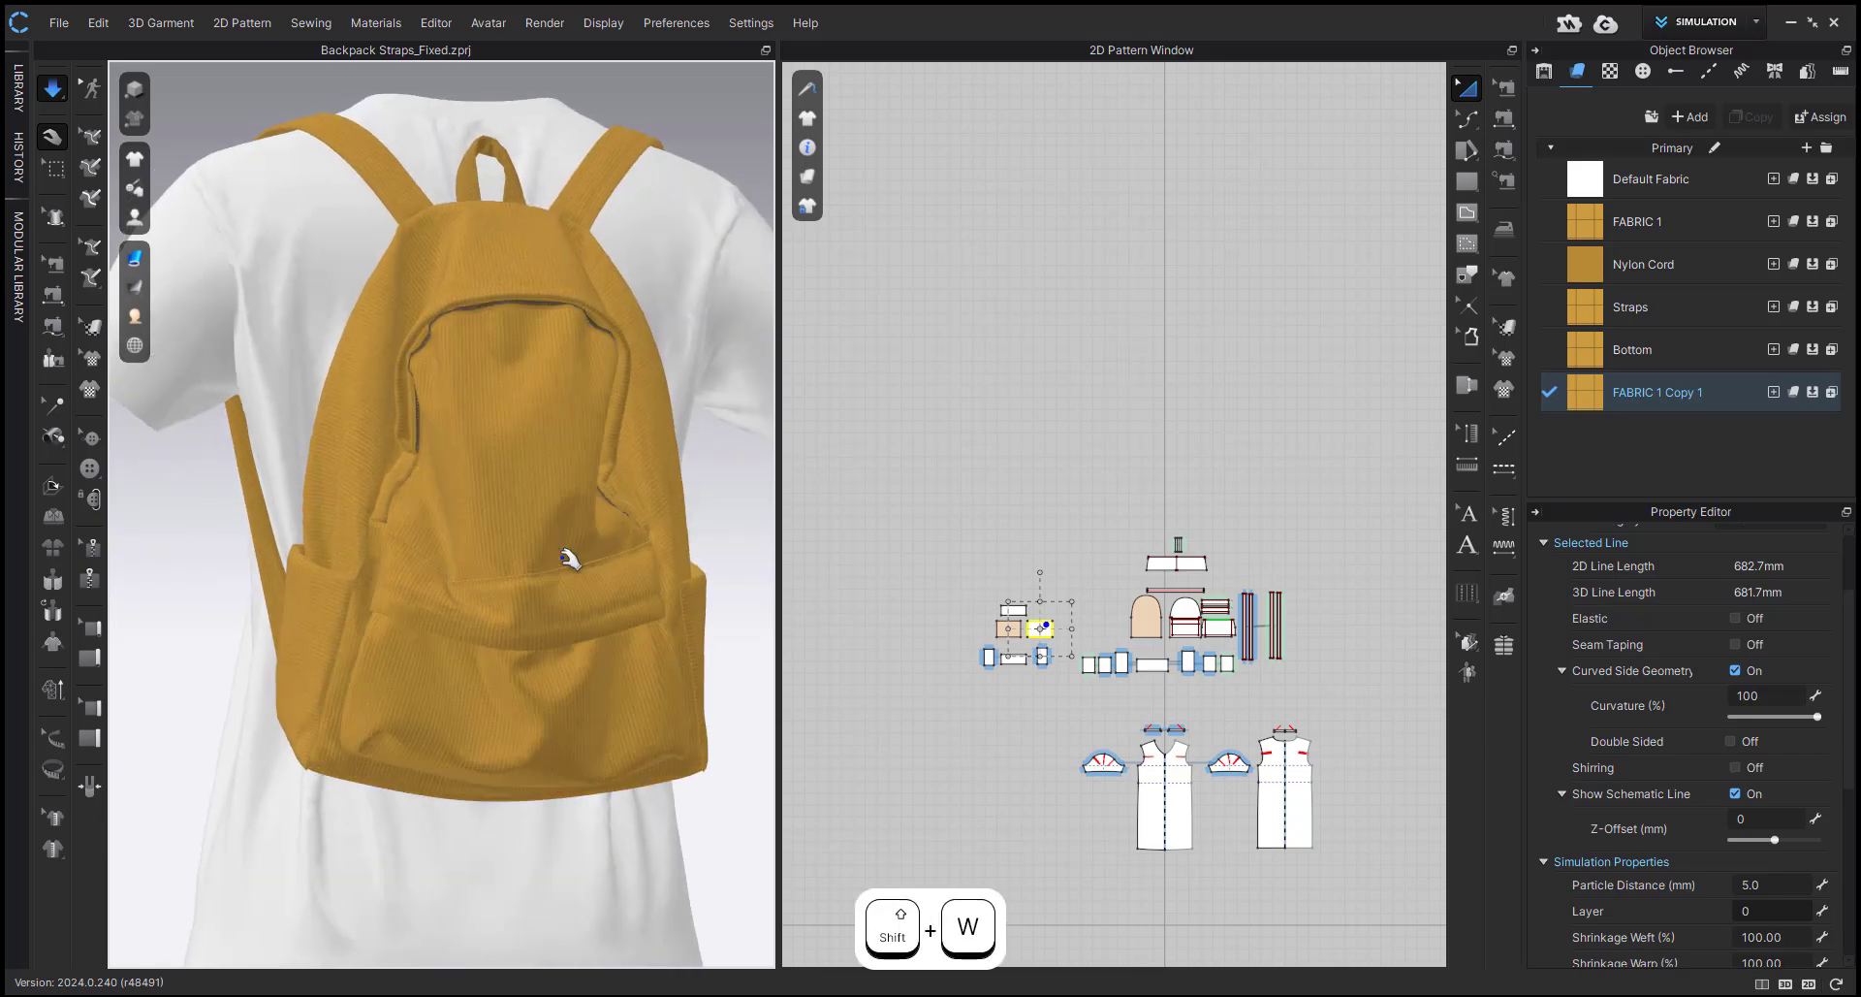
right_drag(569, 553, 499, 706)
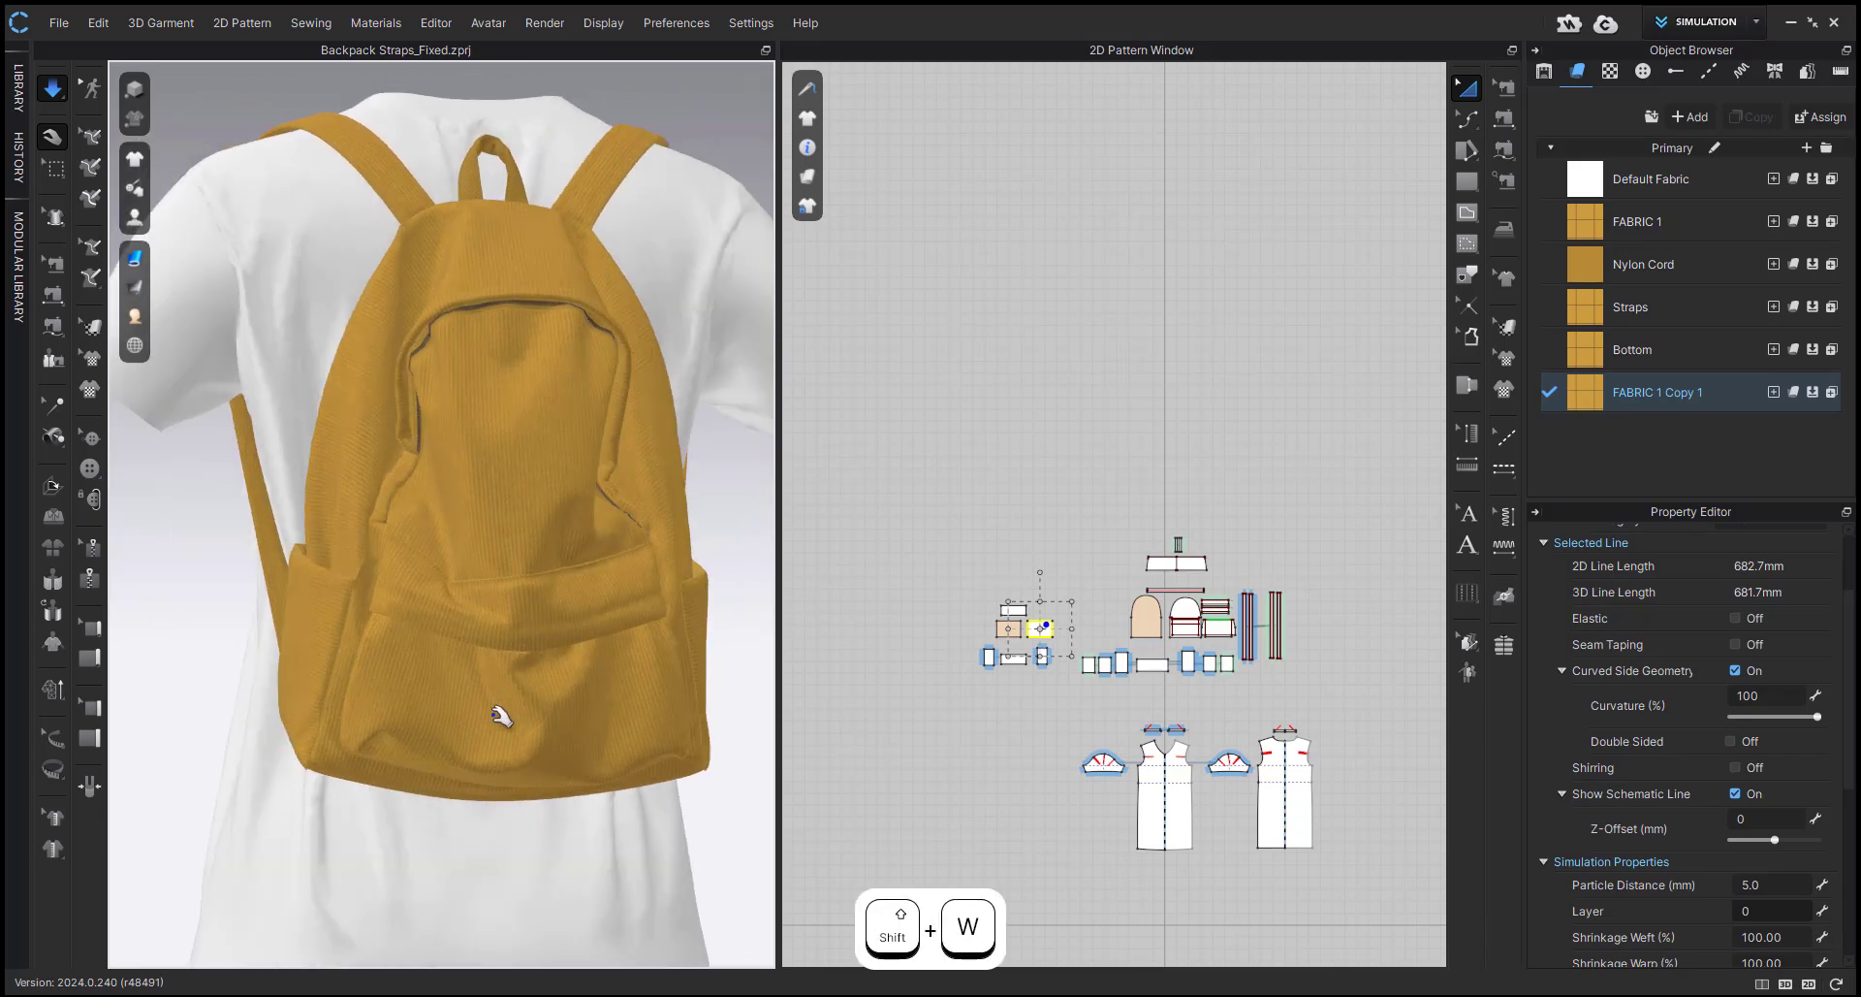
key(shift+q)
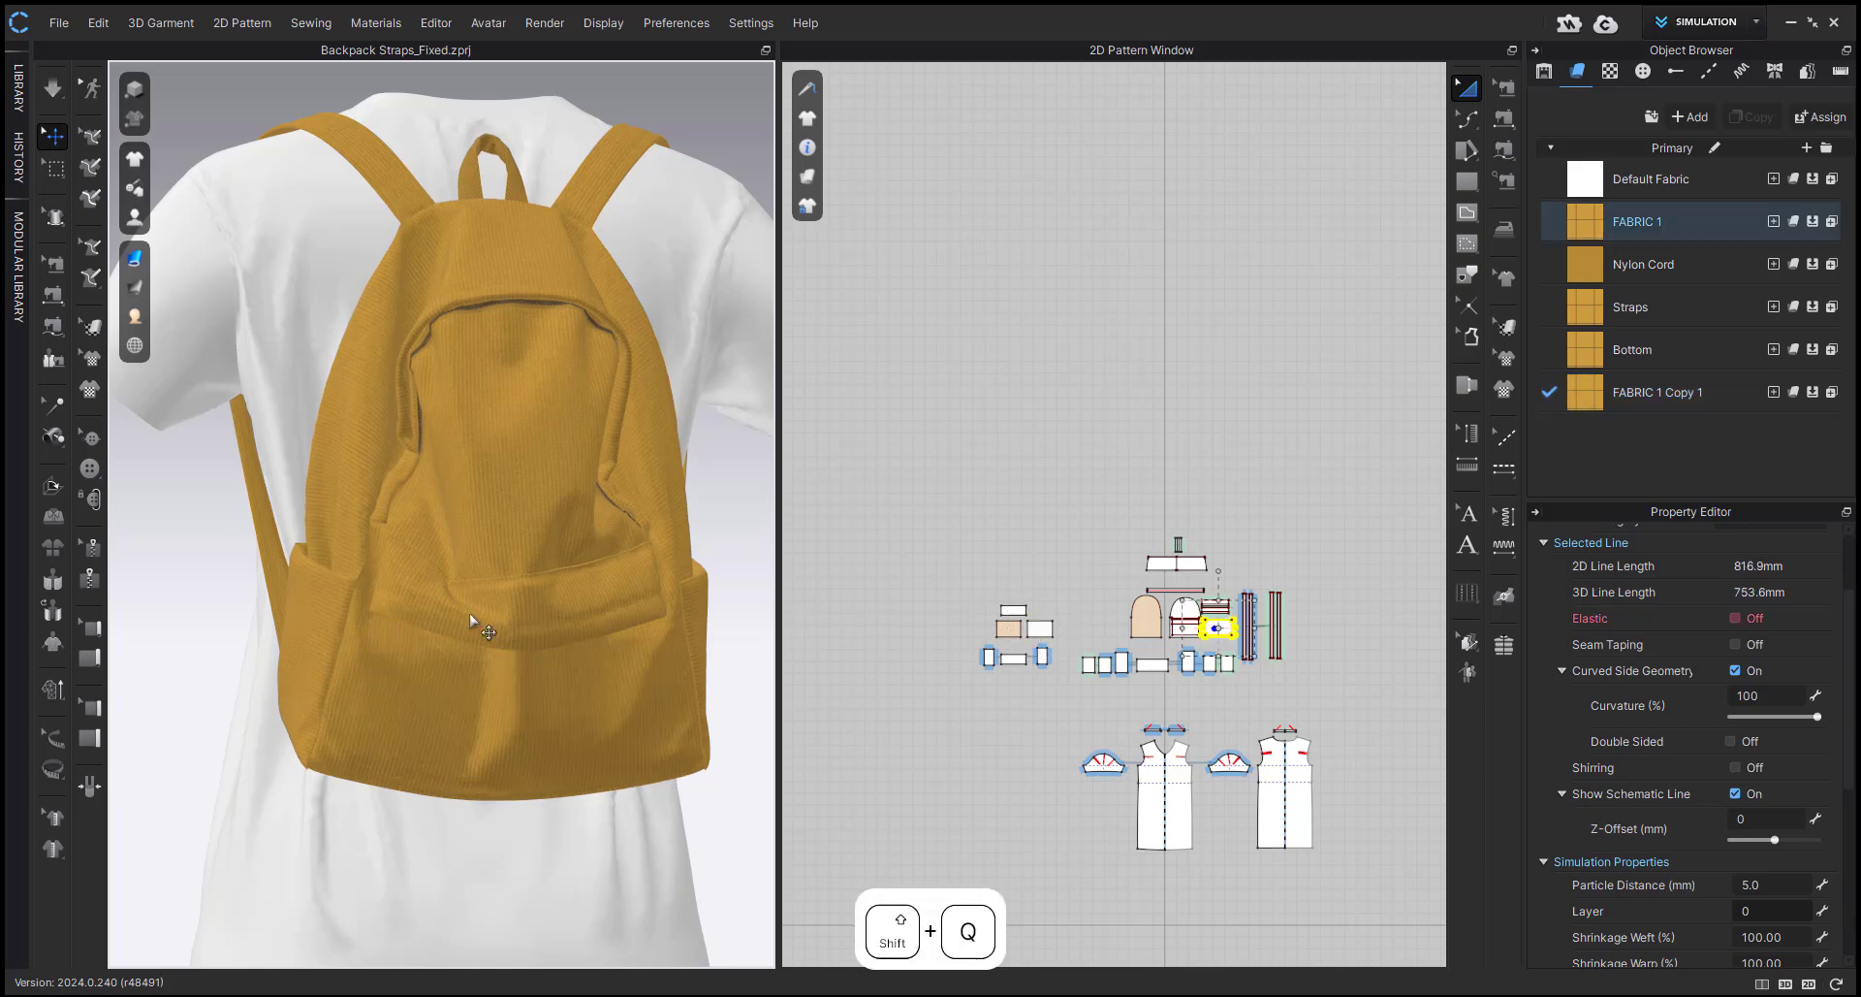
click(470, 613)
right_drag(414, 713, 461, 715)
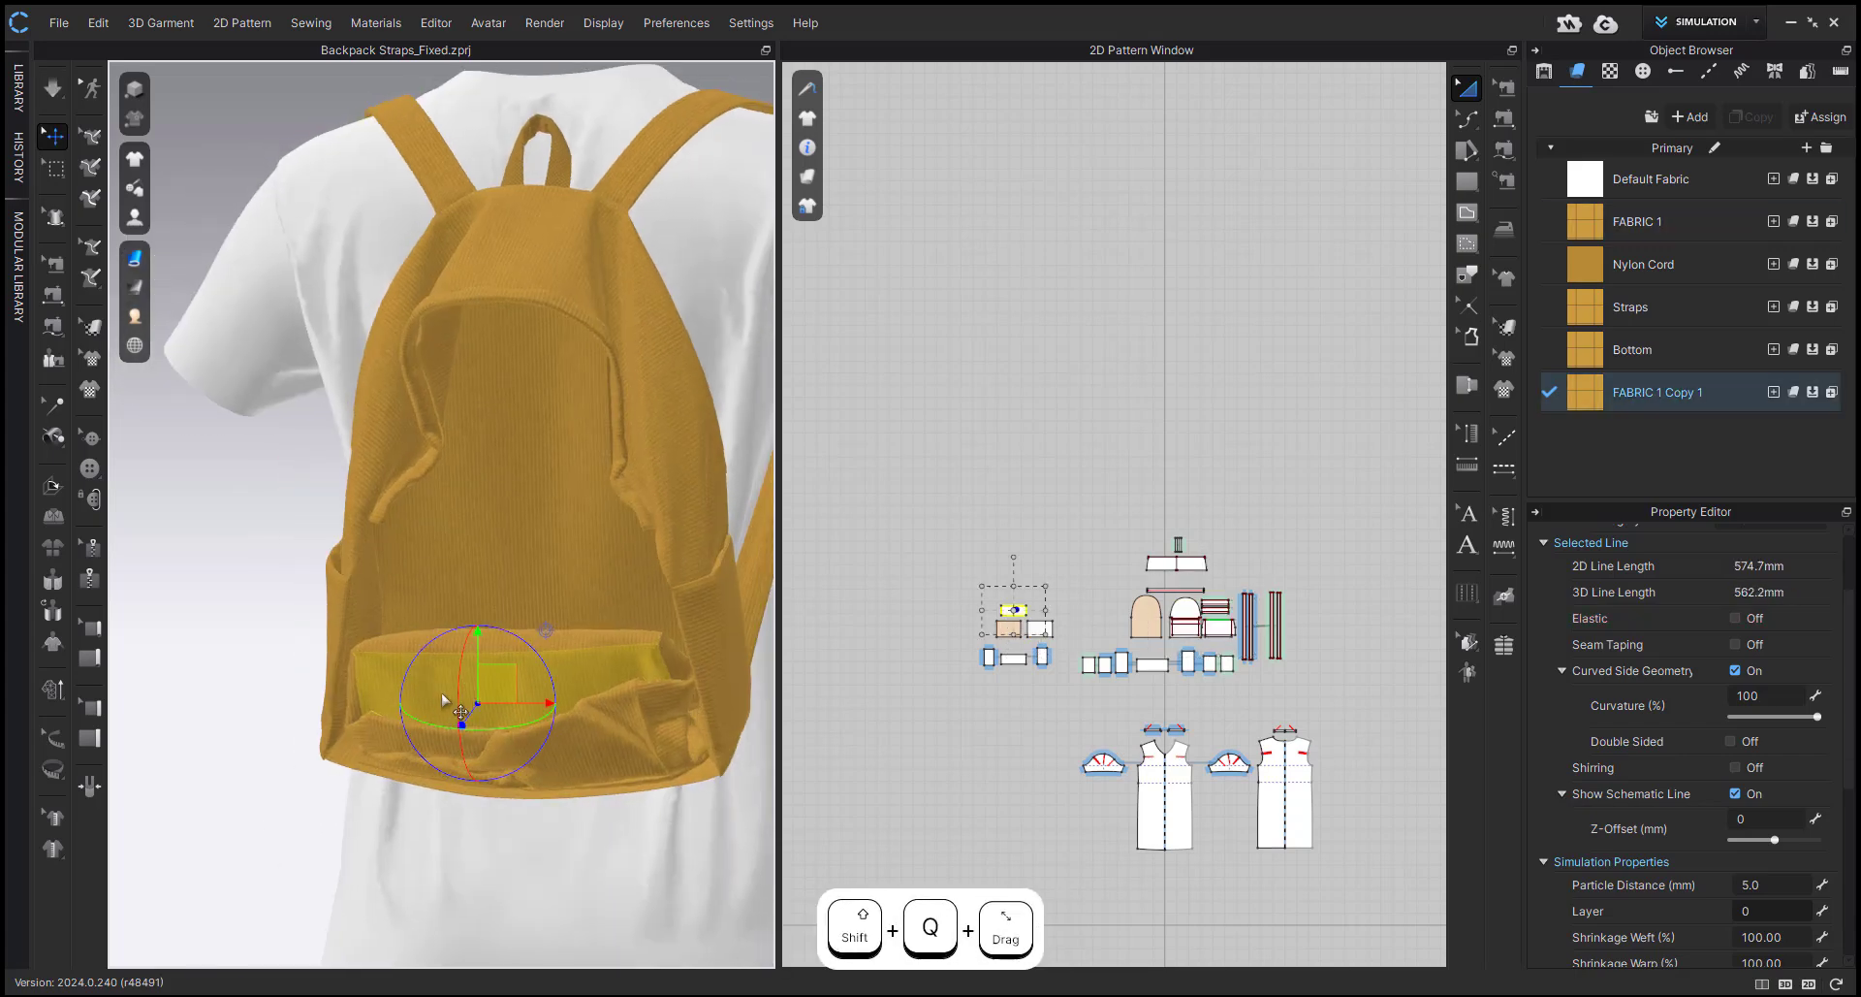
Undo the recent panel hiding and simulation changes until the backpack's earlier drape is restored.
key(ctrl+z)
key(ctrl+z)
key(ctrl+z)
key(ctrl+z)
key(ctrl+z)
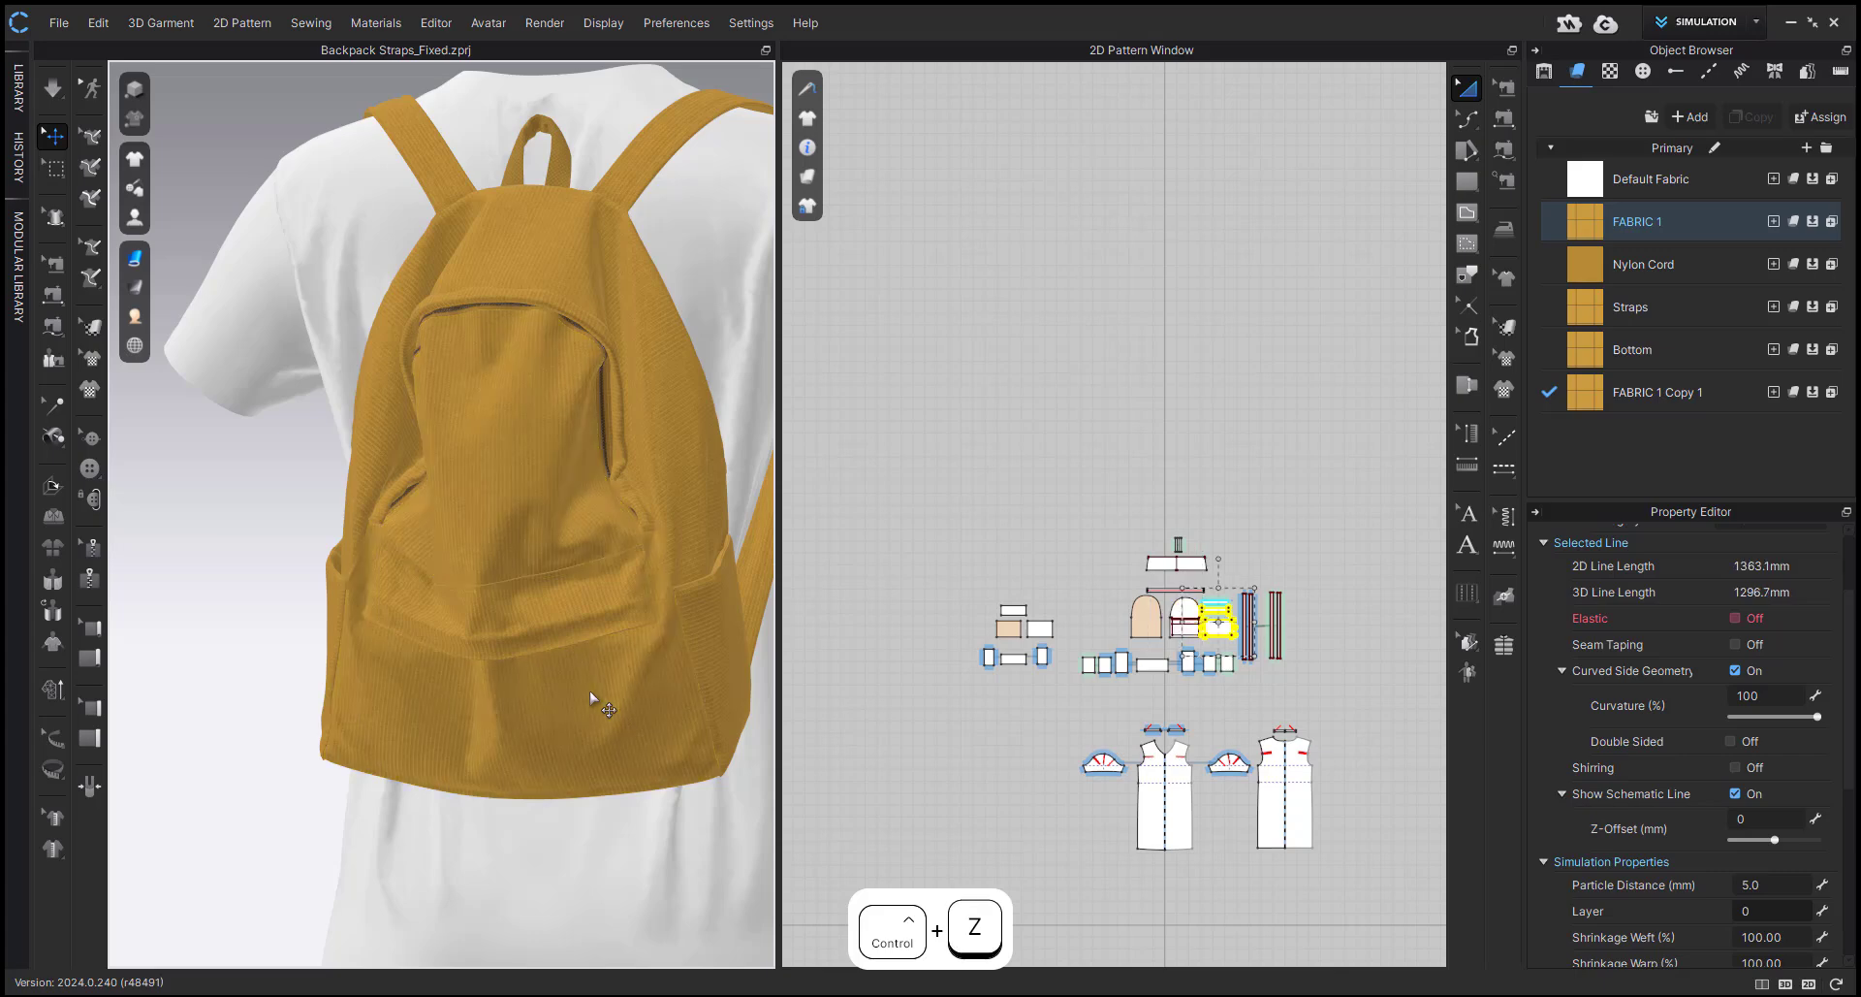
key(ctrl+z)
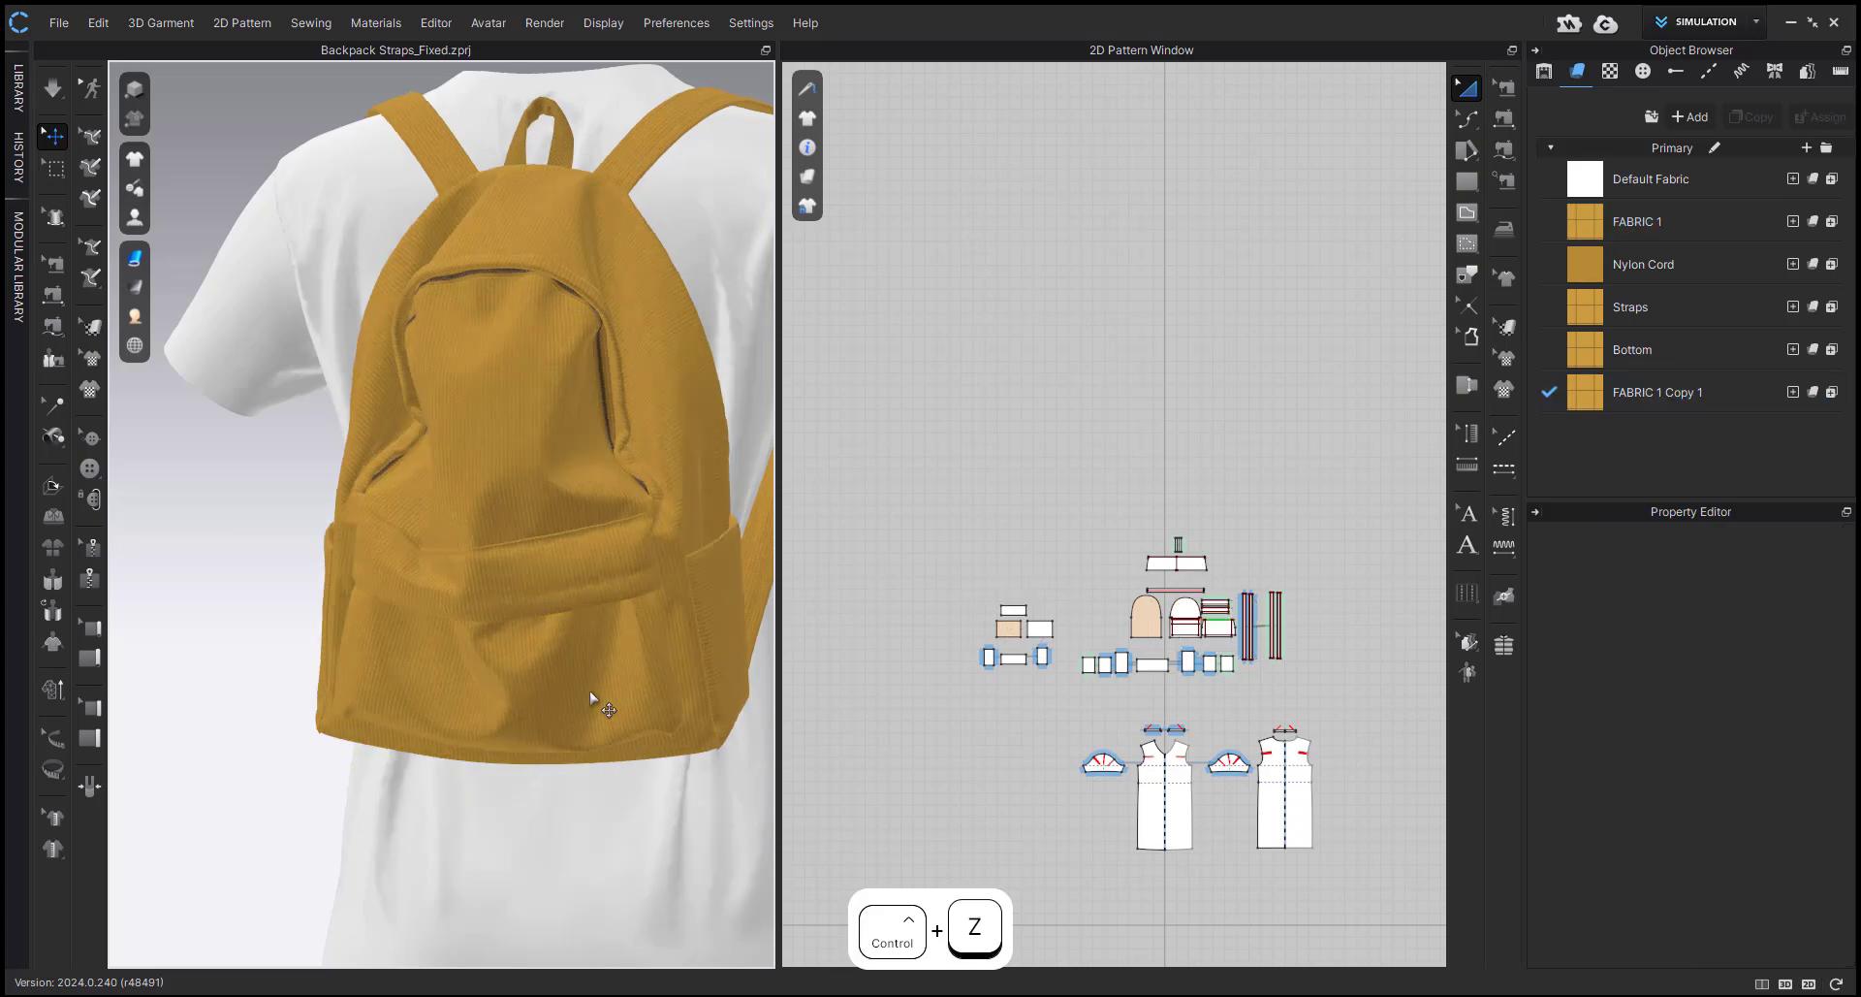
Hide the outer front pocket panels again to expose the inner box.
click(587, 694)
key(shift+q)
shift+click(560, 667)
key(shift+q)
shift+click(529, 611)
key(shift+q)
Set the Buckling Ratio-Weft, Warp and Bias (Right) of the inner box fabric FABRIC 1 Copy 1 to 80.
drag(945, 577, 1076, 696)
click(1637, 399)
scroll(1790, 760, up, 5)
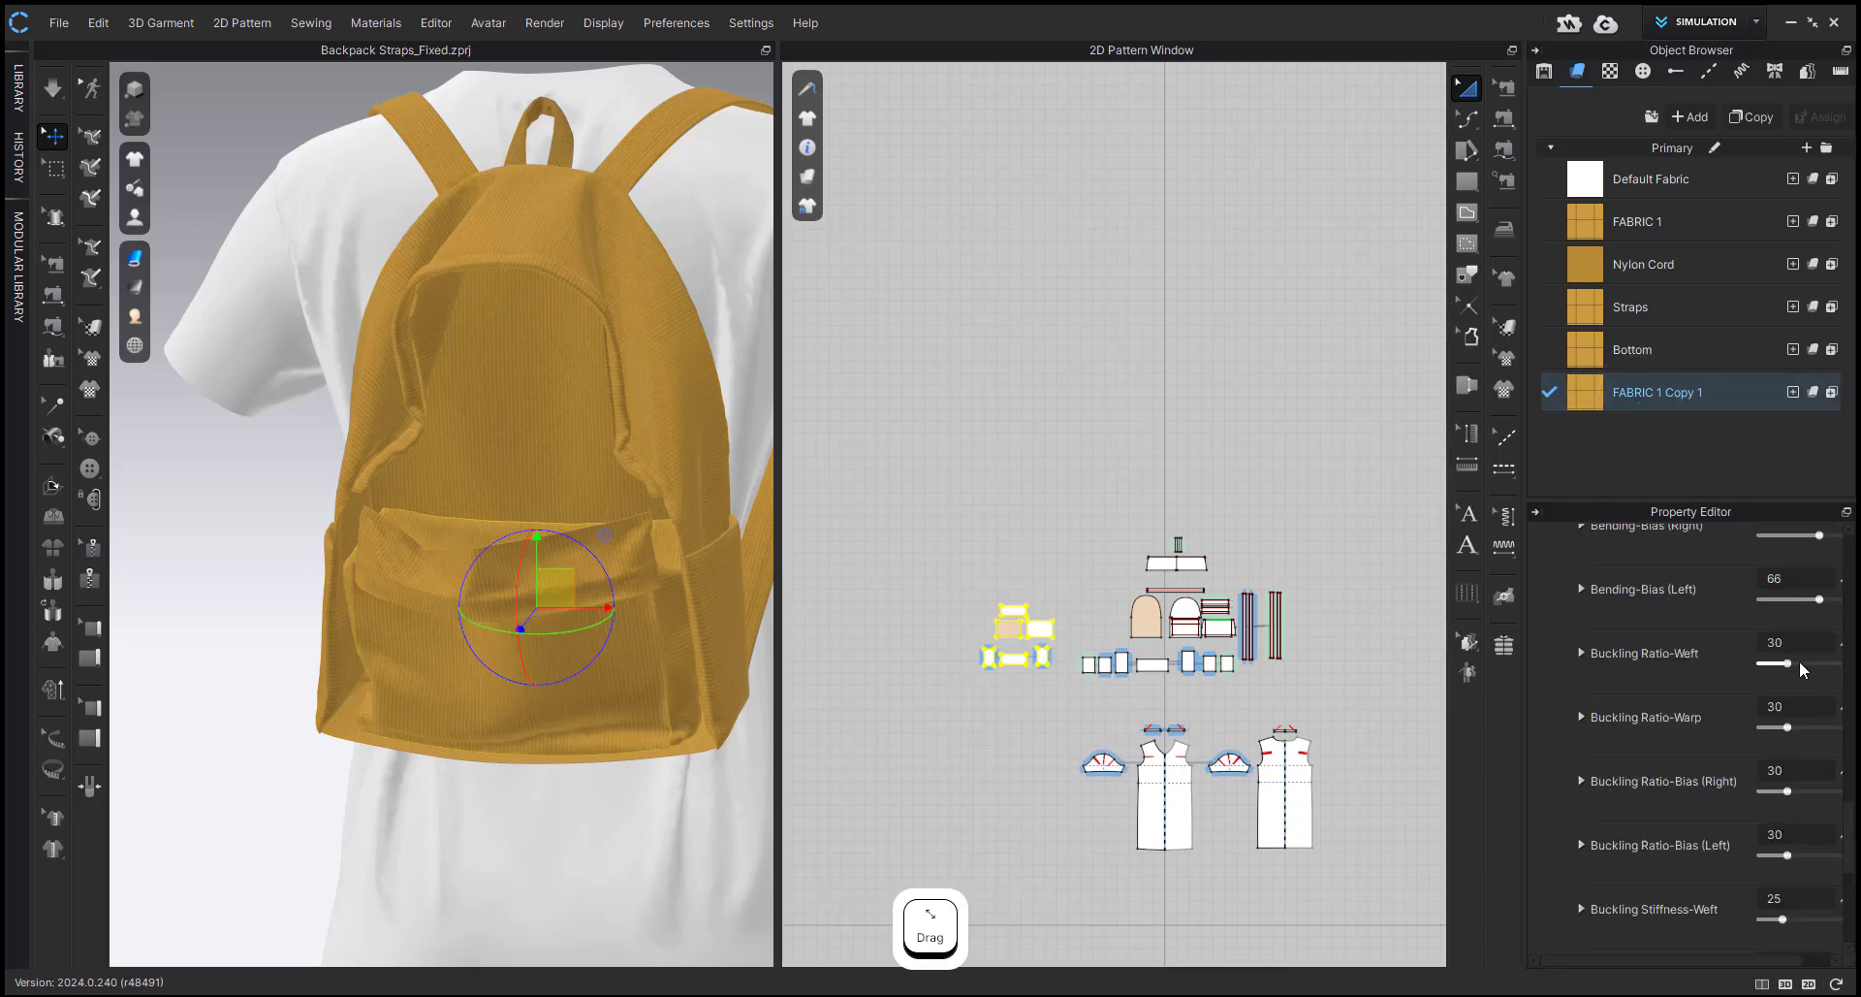
scroll(1801, 663, up, 1)
double_click(1779, 702)
text(8)
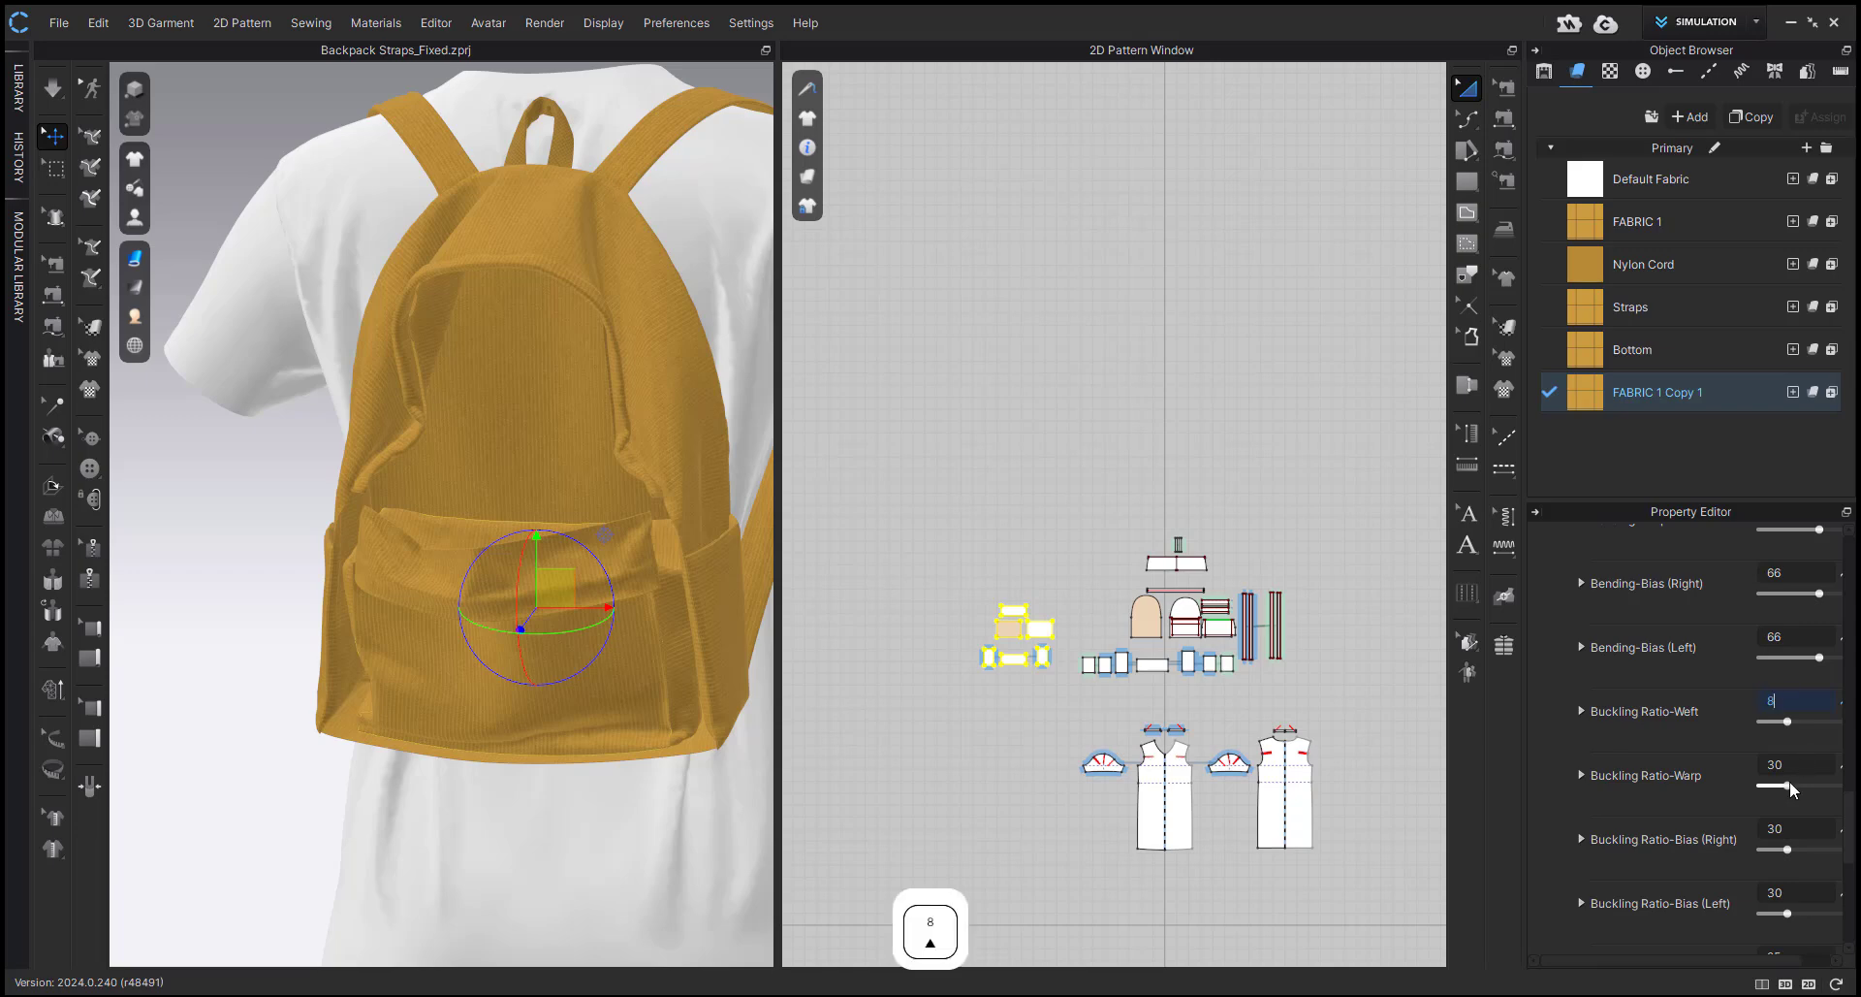
text(0)
double_click(1788, 767)
text(80)
double_click(1788, 832)
text(80)
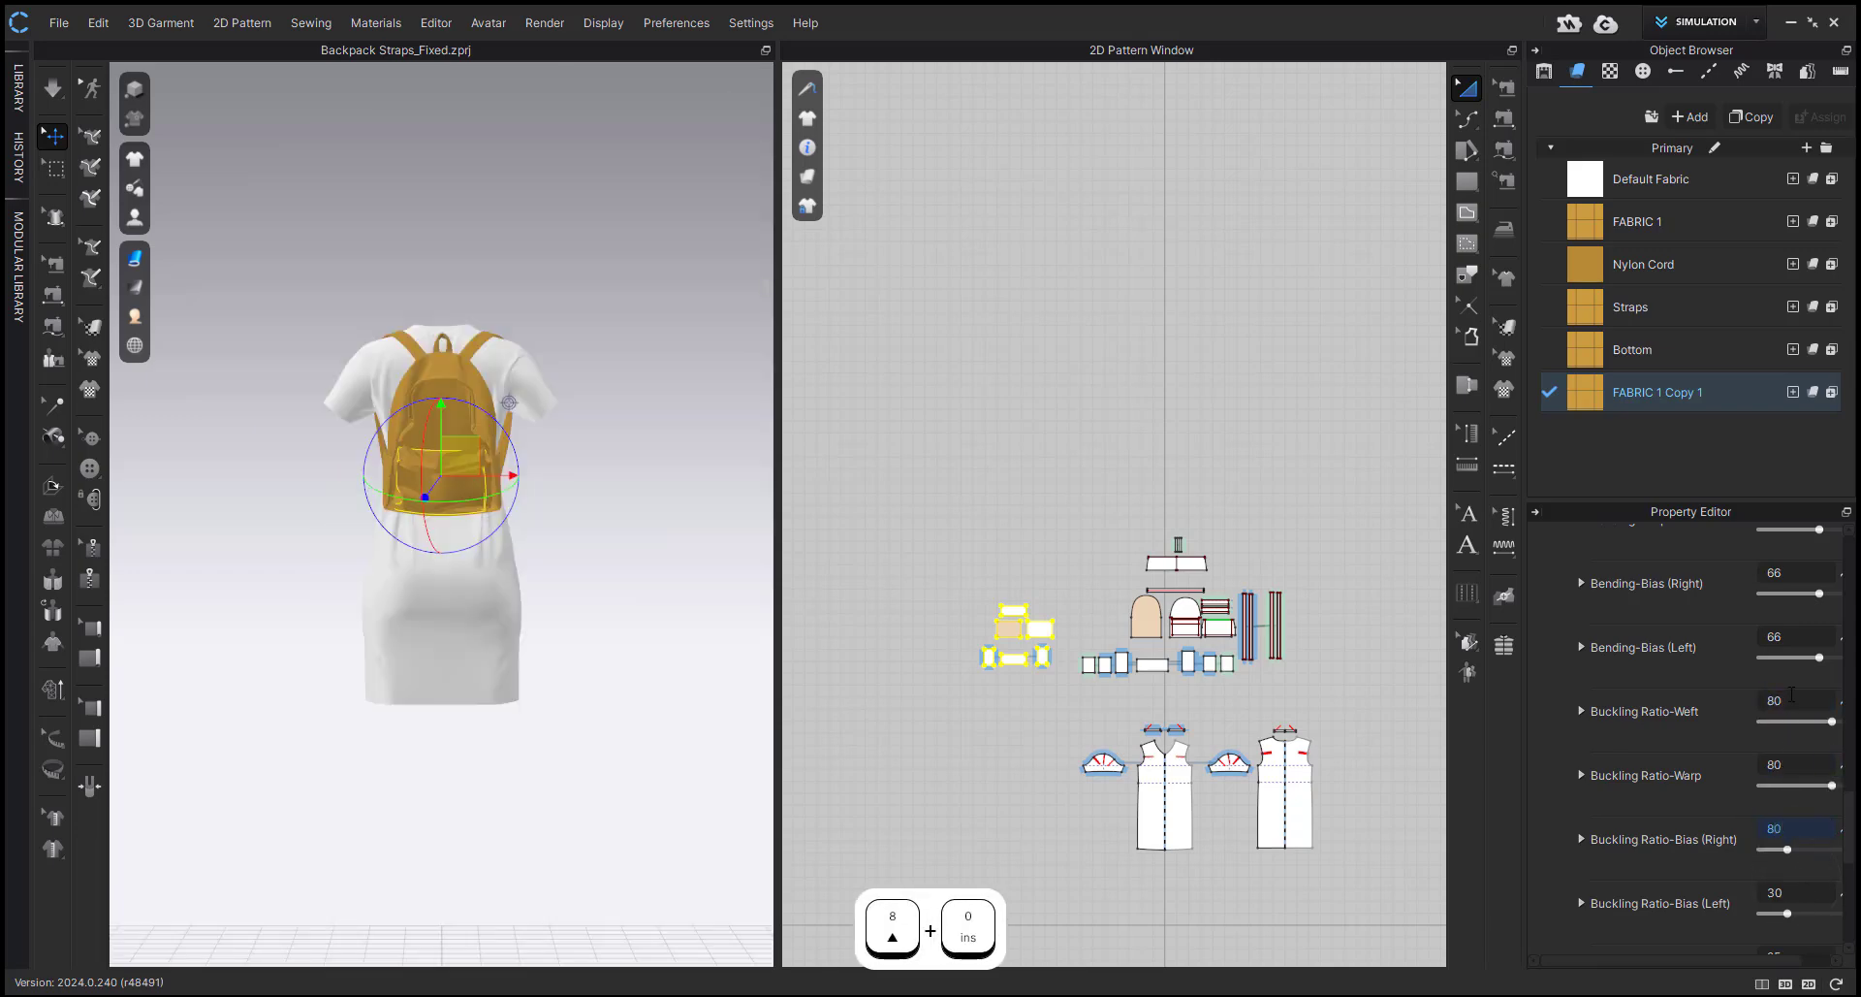
Set all four Buckling Ratio values of FABRIC 1 Copy 1 (Weft, Warp, Bias Right and Bias Left) to 60.
double_click(1792, 698)
text(60)
double_click(1796, 765)
text(60)
double_click(1799, 830)
text(60)
double_click(1799, 891)
text(60)
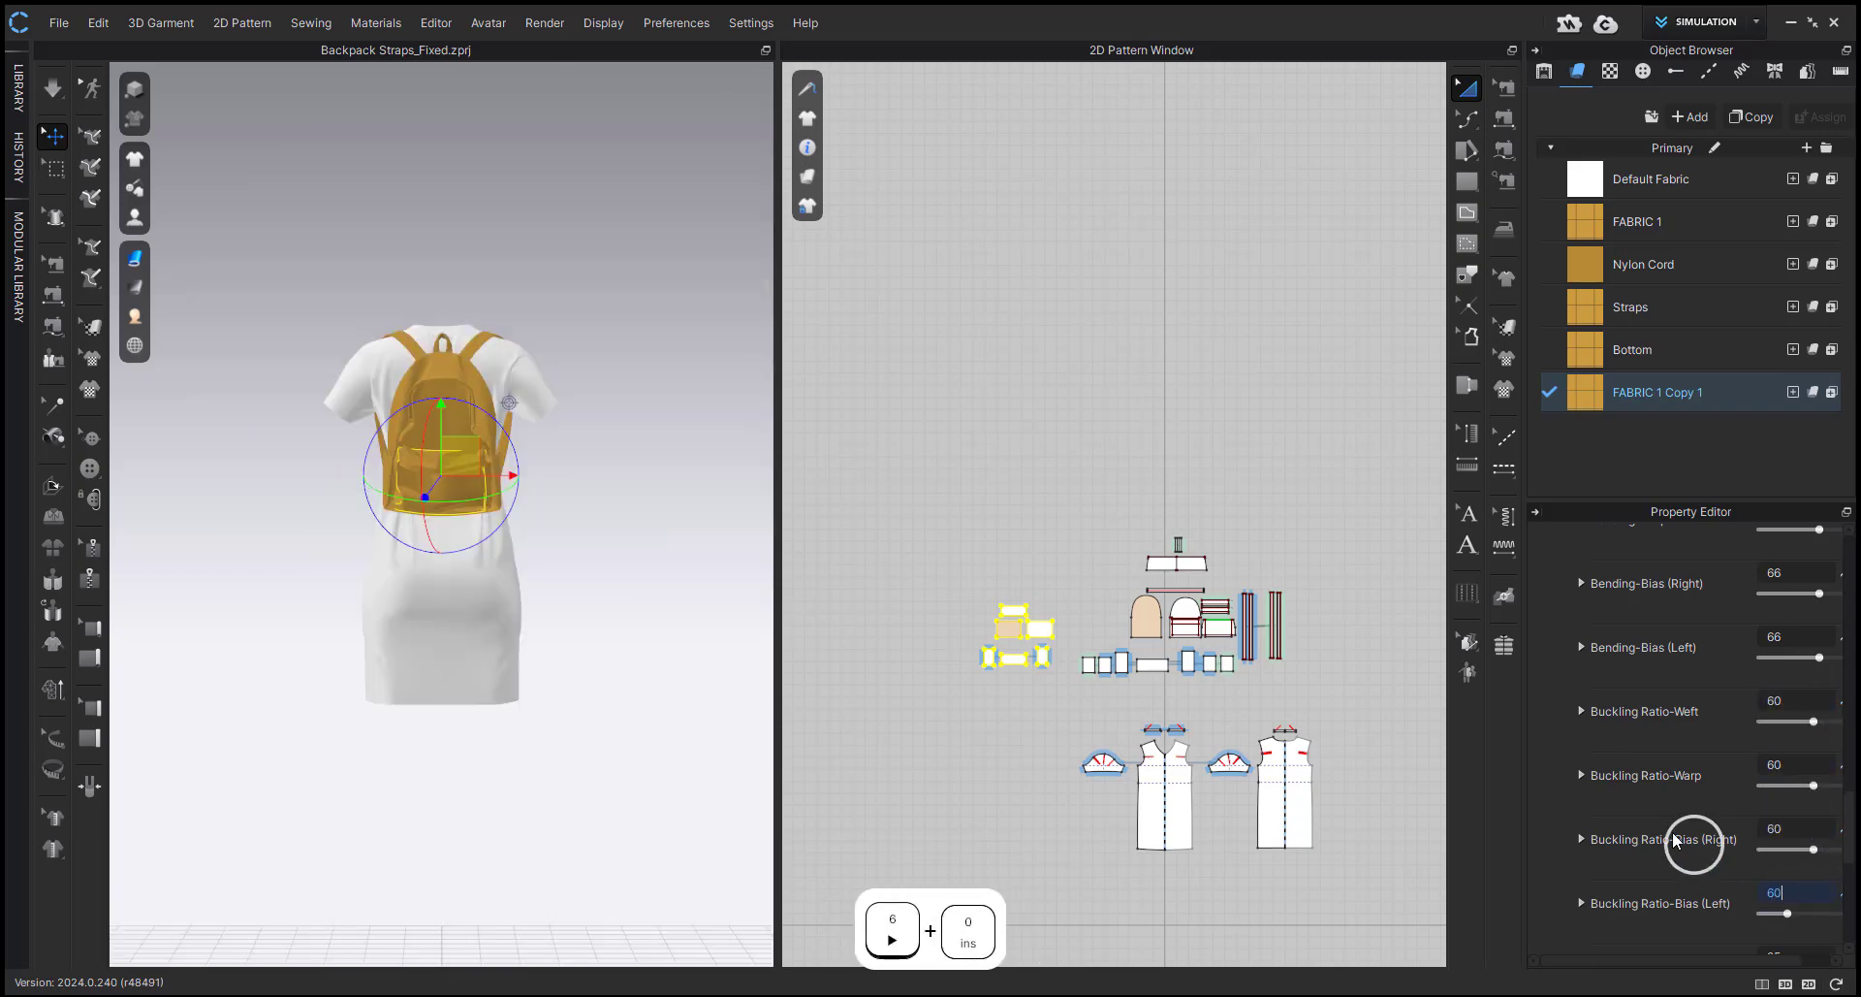
key(Return)
Set all four Buckling Stiffness values of FABRIC 1 Copy 1 to 0 and clear the selection.
scroll(1726, 832, down, 3)
double_click(1803, 784)
text(0)
double_click(1806, 715)
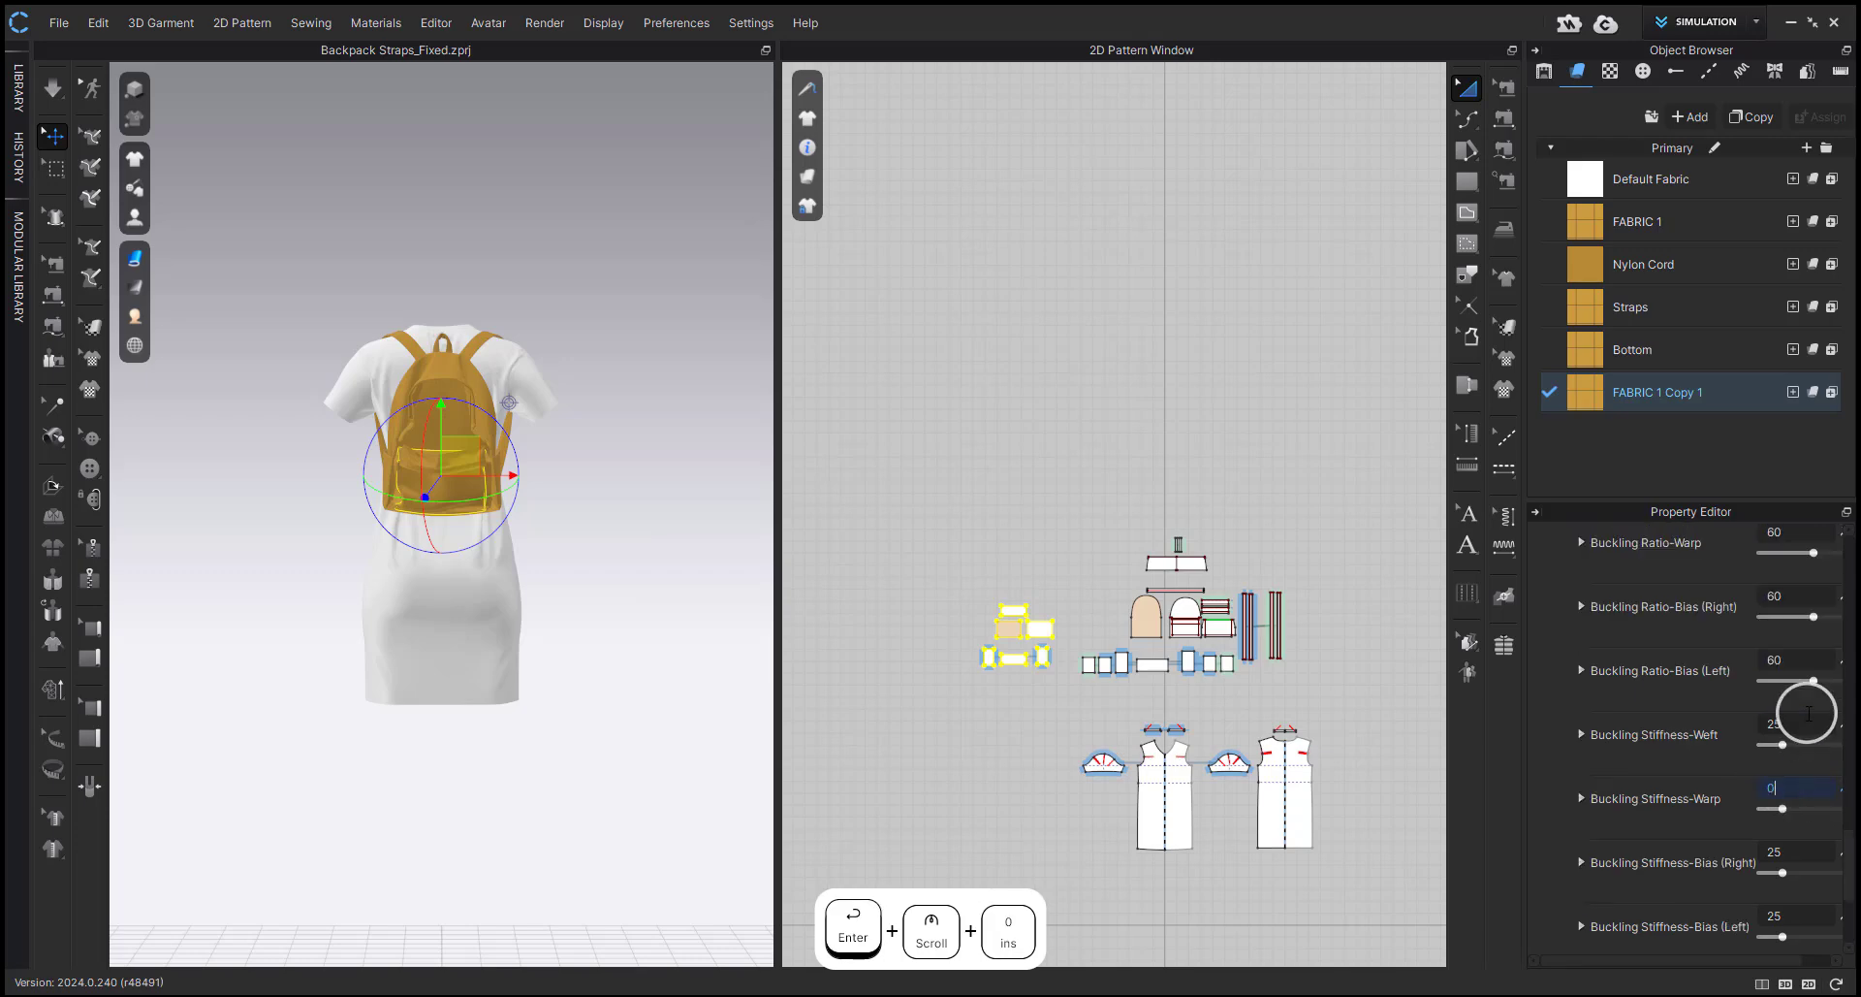
text(0)
double_click(1804, 846)
text(0)
double_click(1793, 917)
text(0)
click(683, 677)
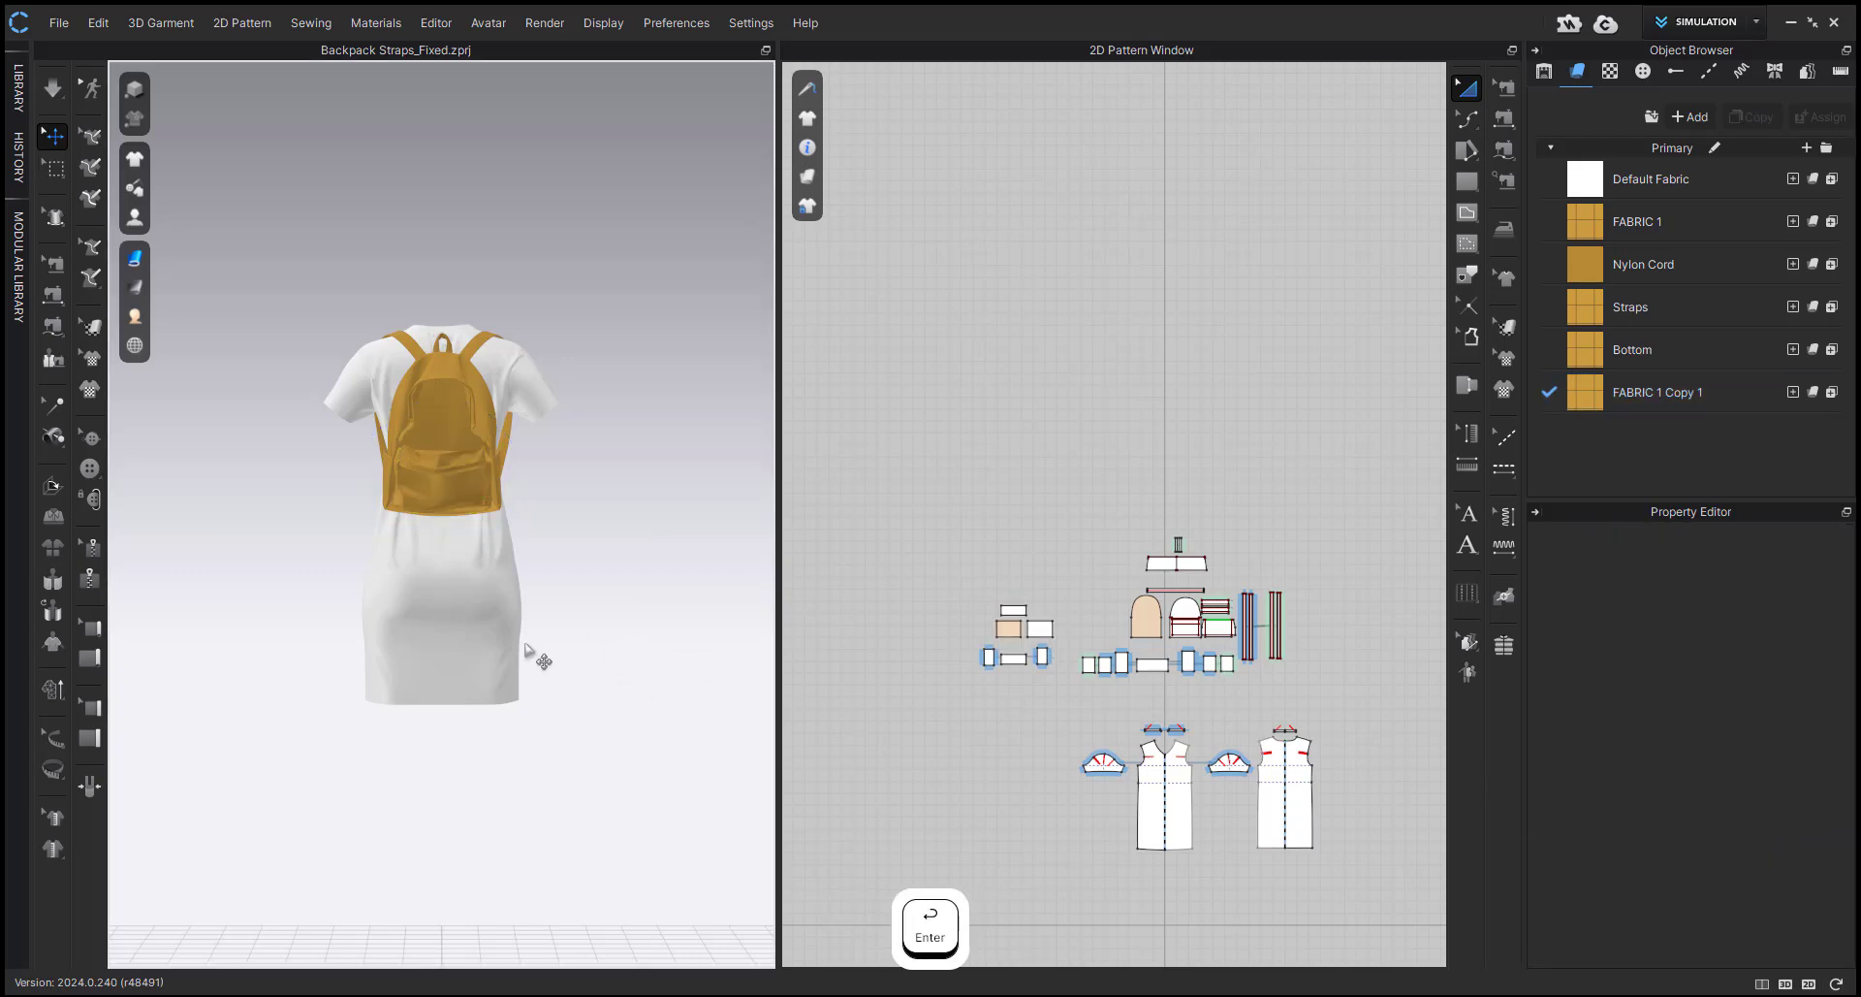
Simulate the backpack with the adjusted inner box, viewed from behind, and select FABRIC 1 Copy 1 for further editing.
key(2)
scroll(507, 561, up, 5)
shift+right_drag(504, 592, 276, 660)
scroll(423, 609, up, 3)
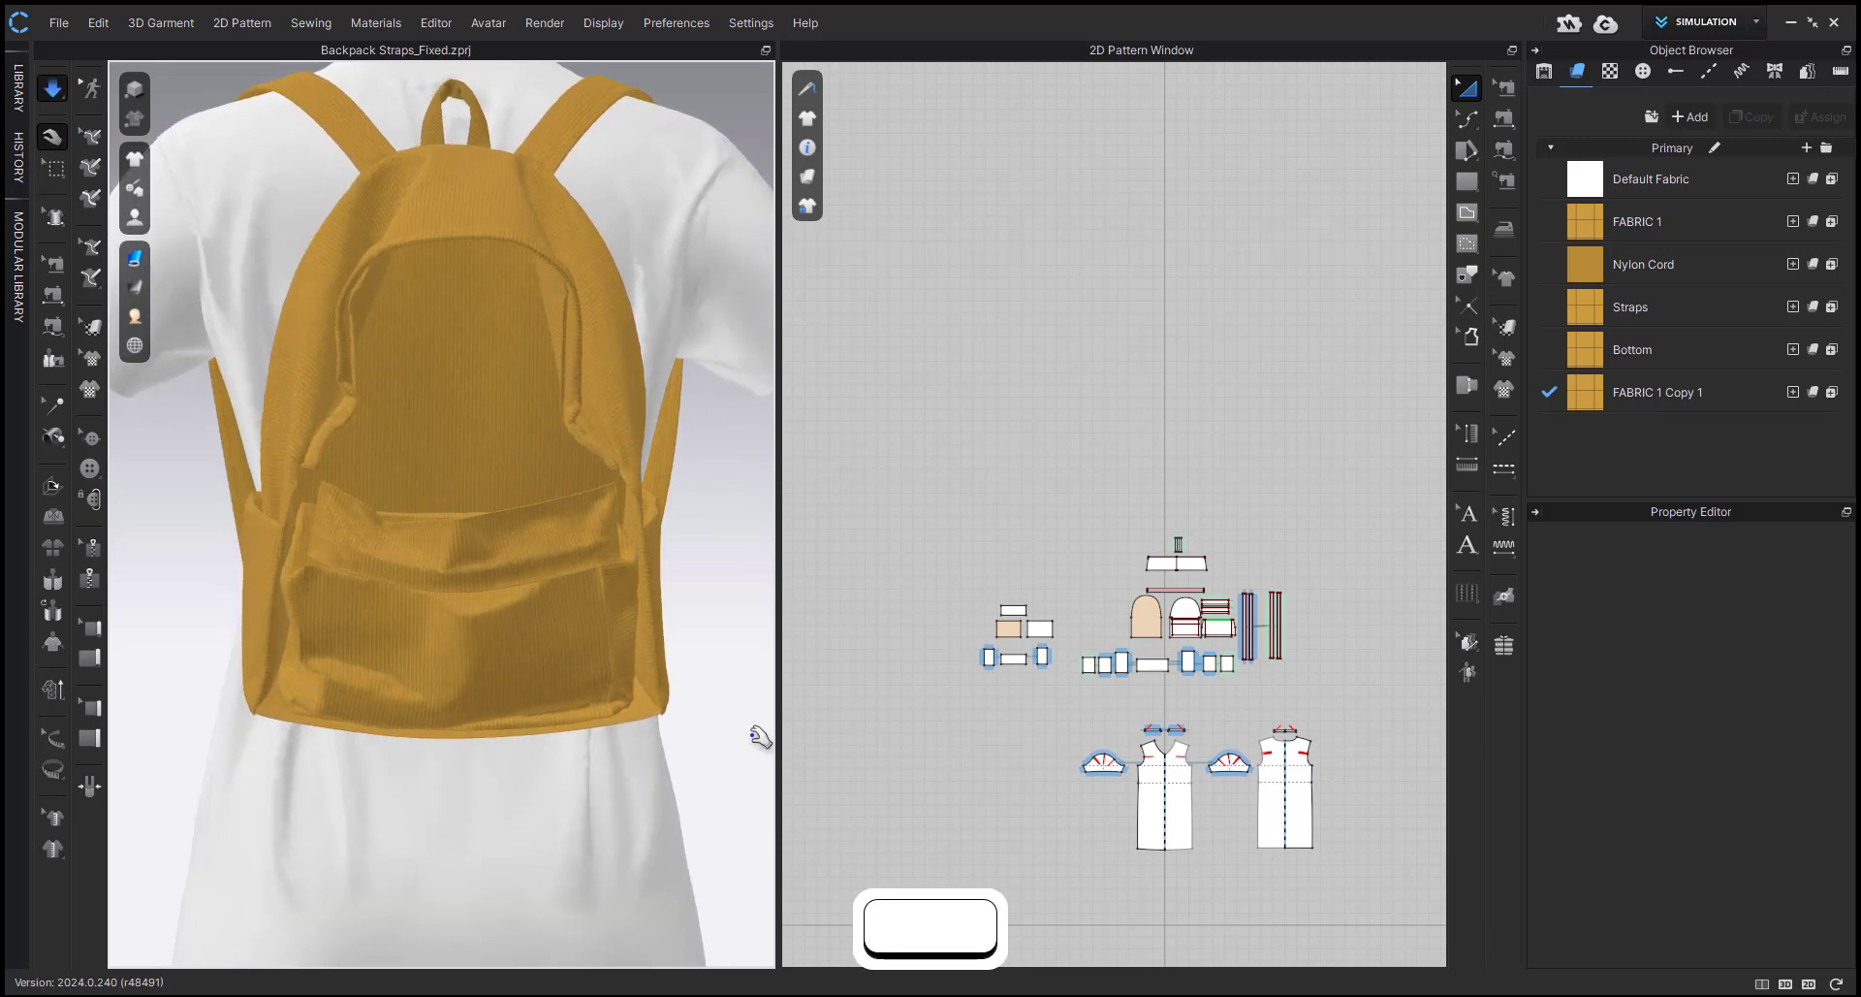
click(1658, 392)
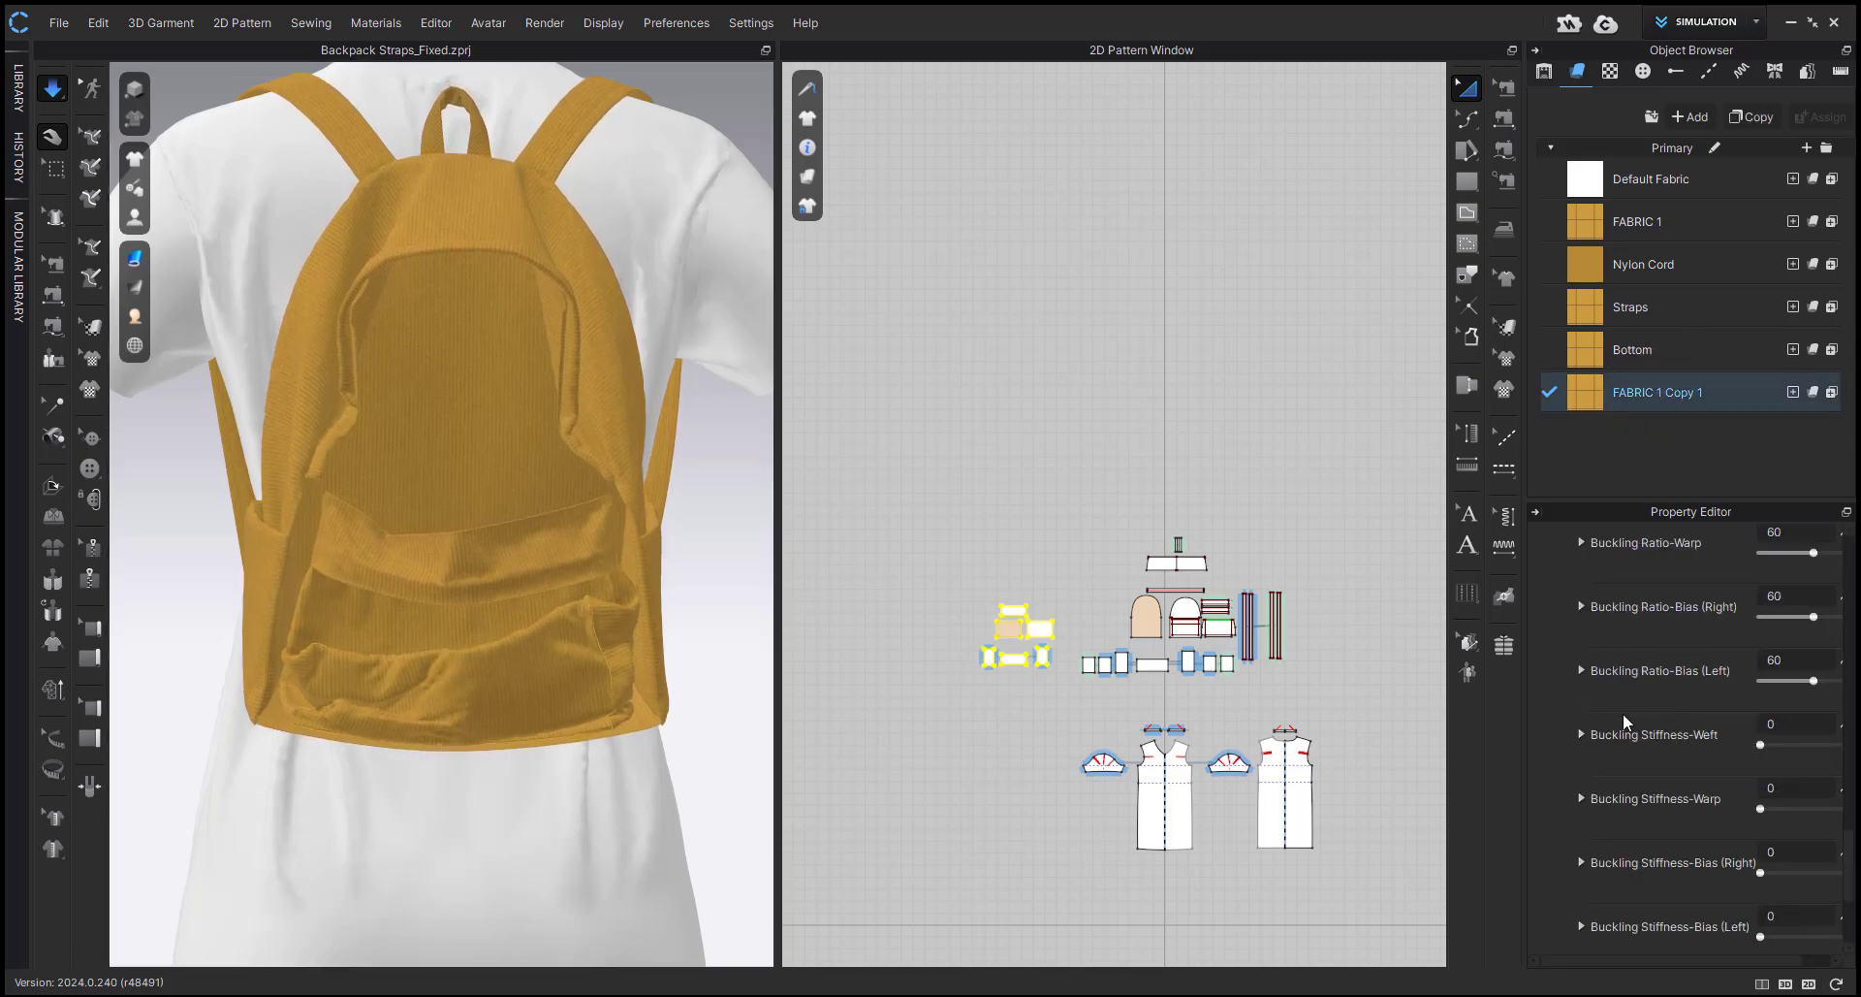
Stop the simulation and undo the last simulated drape of the backpack.
key(space)
scroll(1684, 729, down, 3)
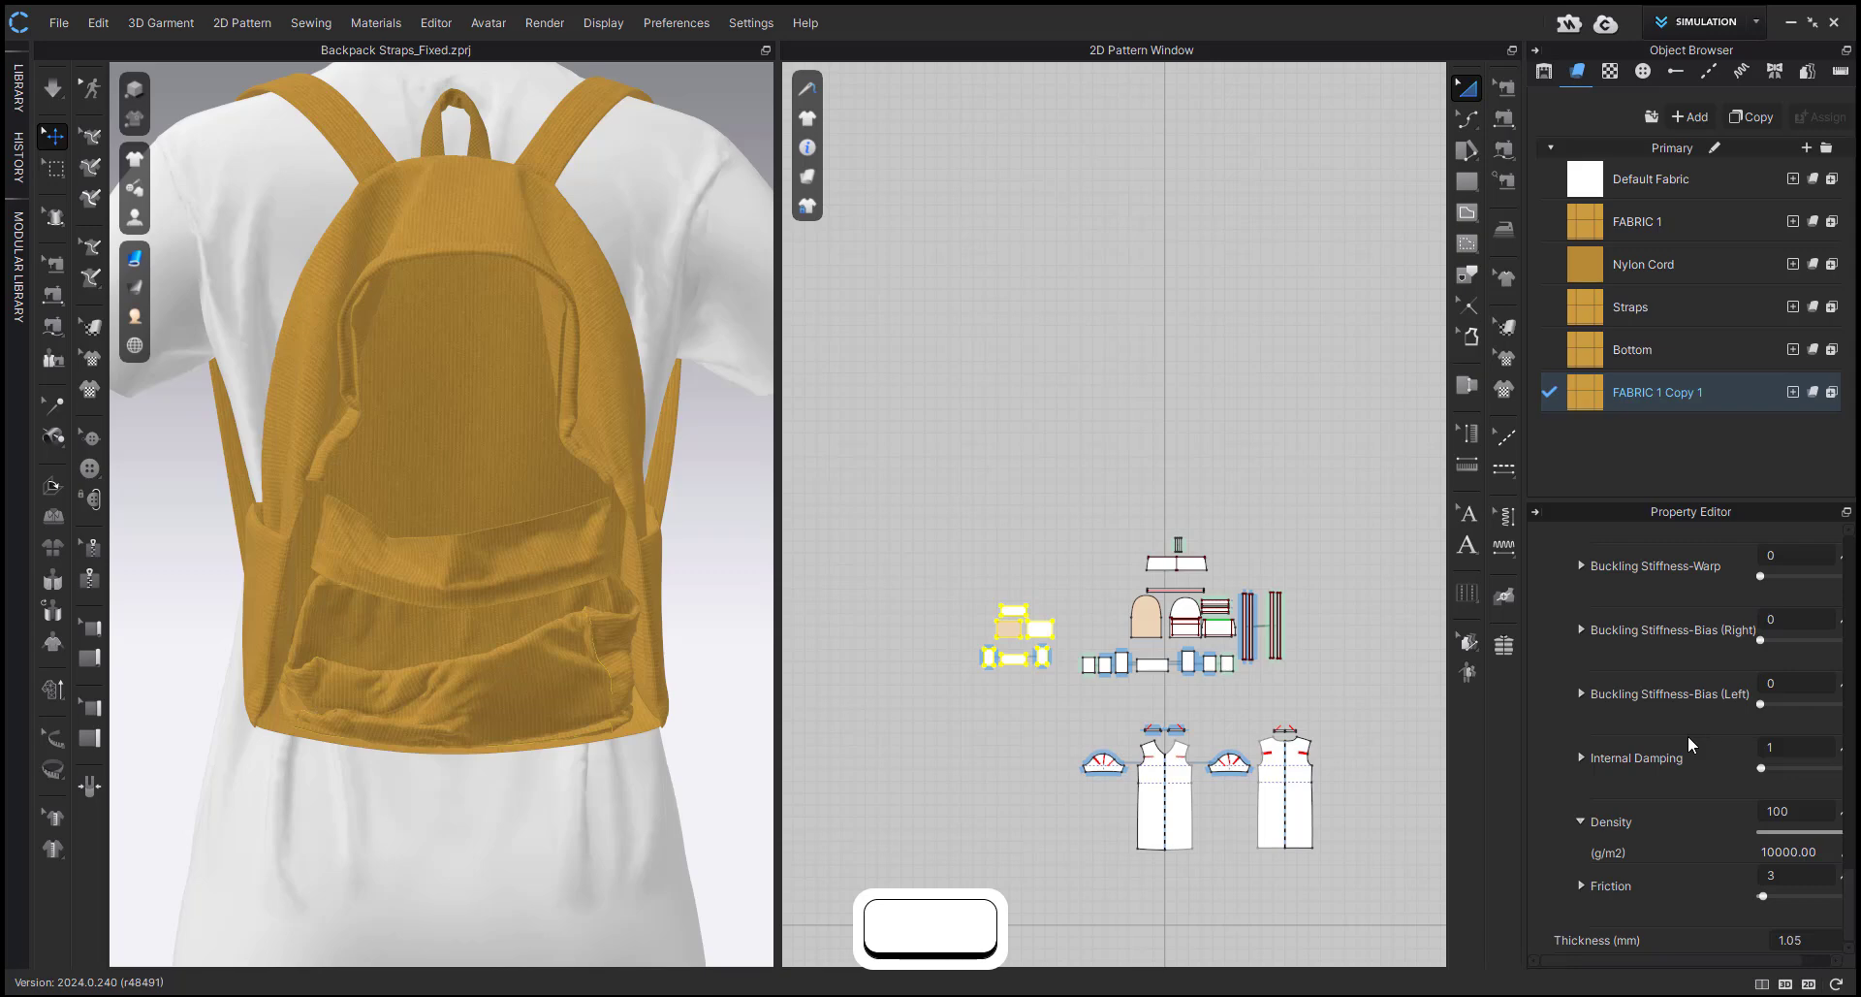
scroll(1689, 735, up, 7)
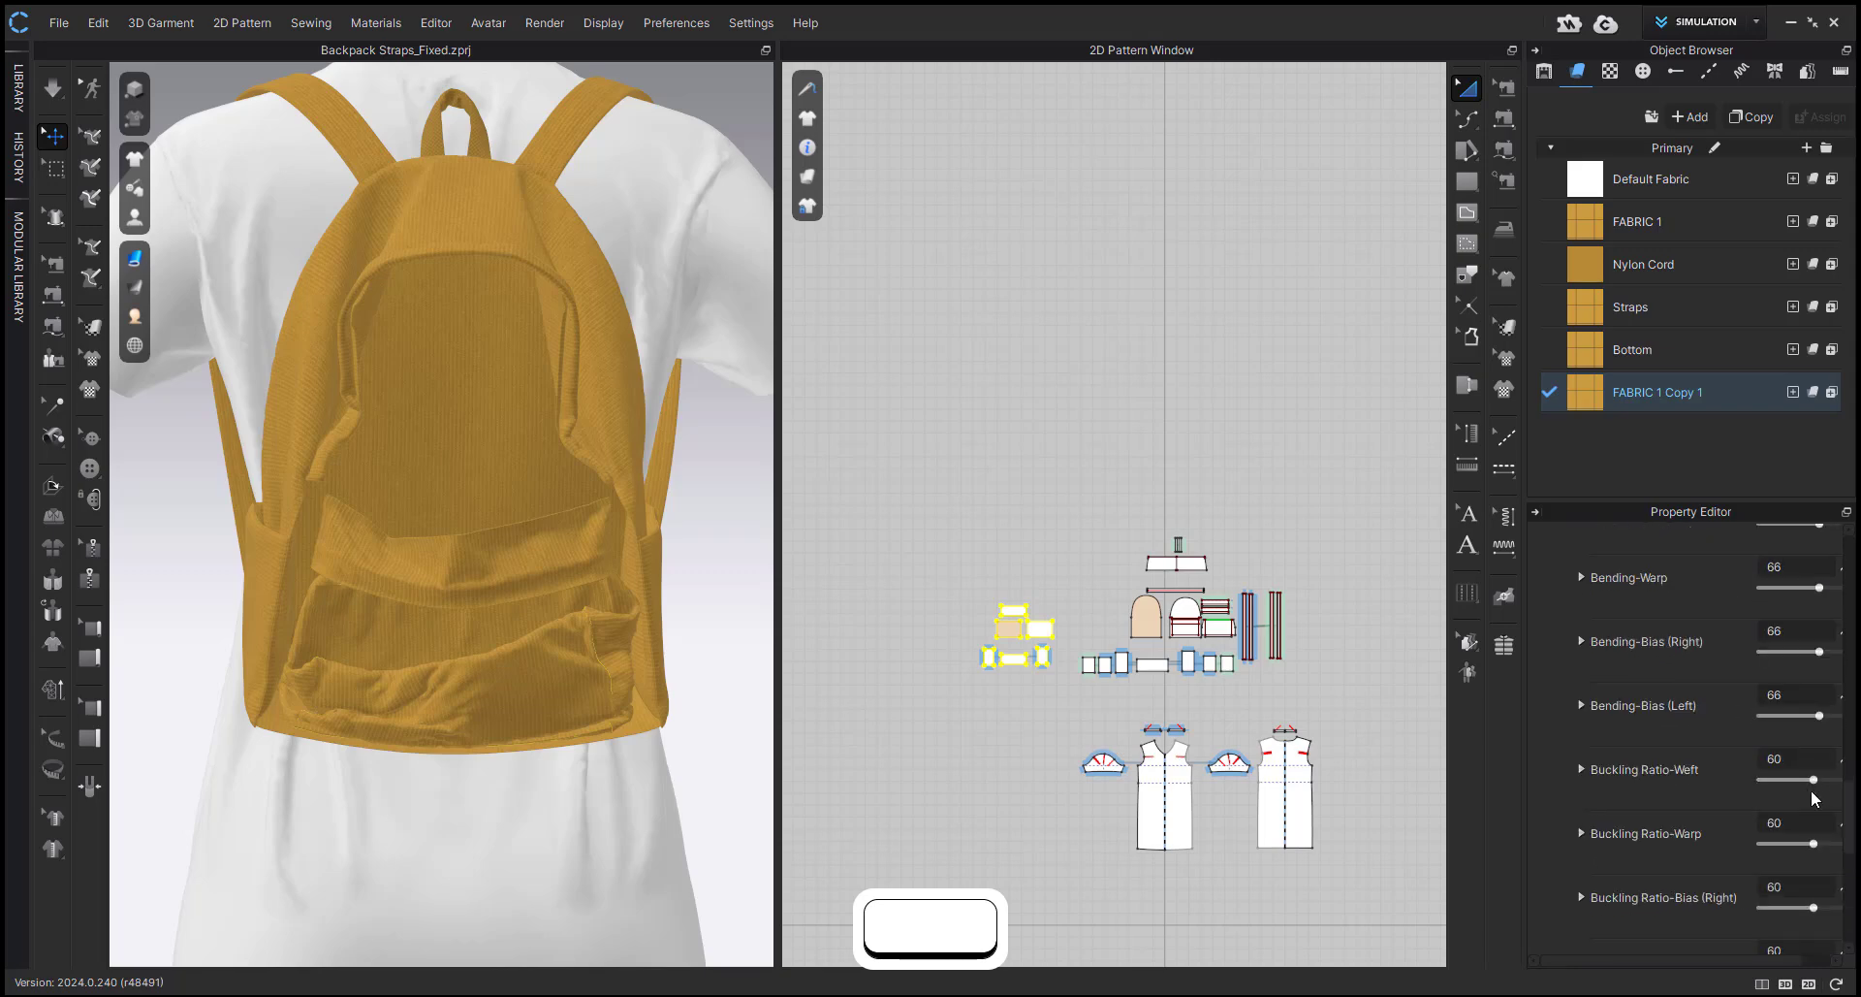
click(1798, 761)
click(715, 704)
key(ctrl+z)
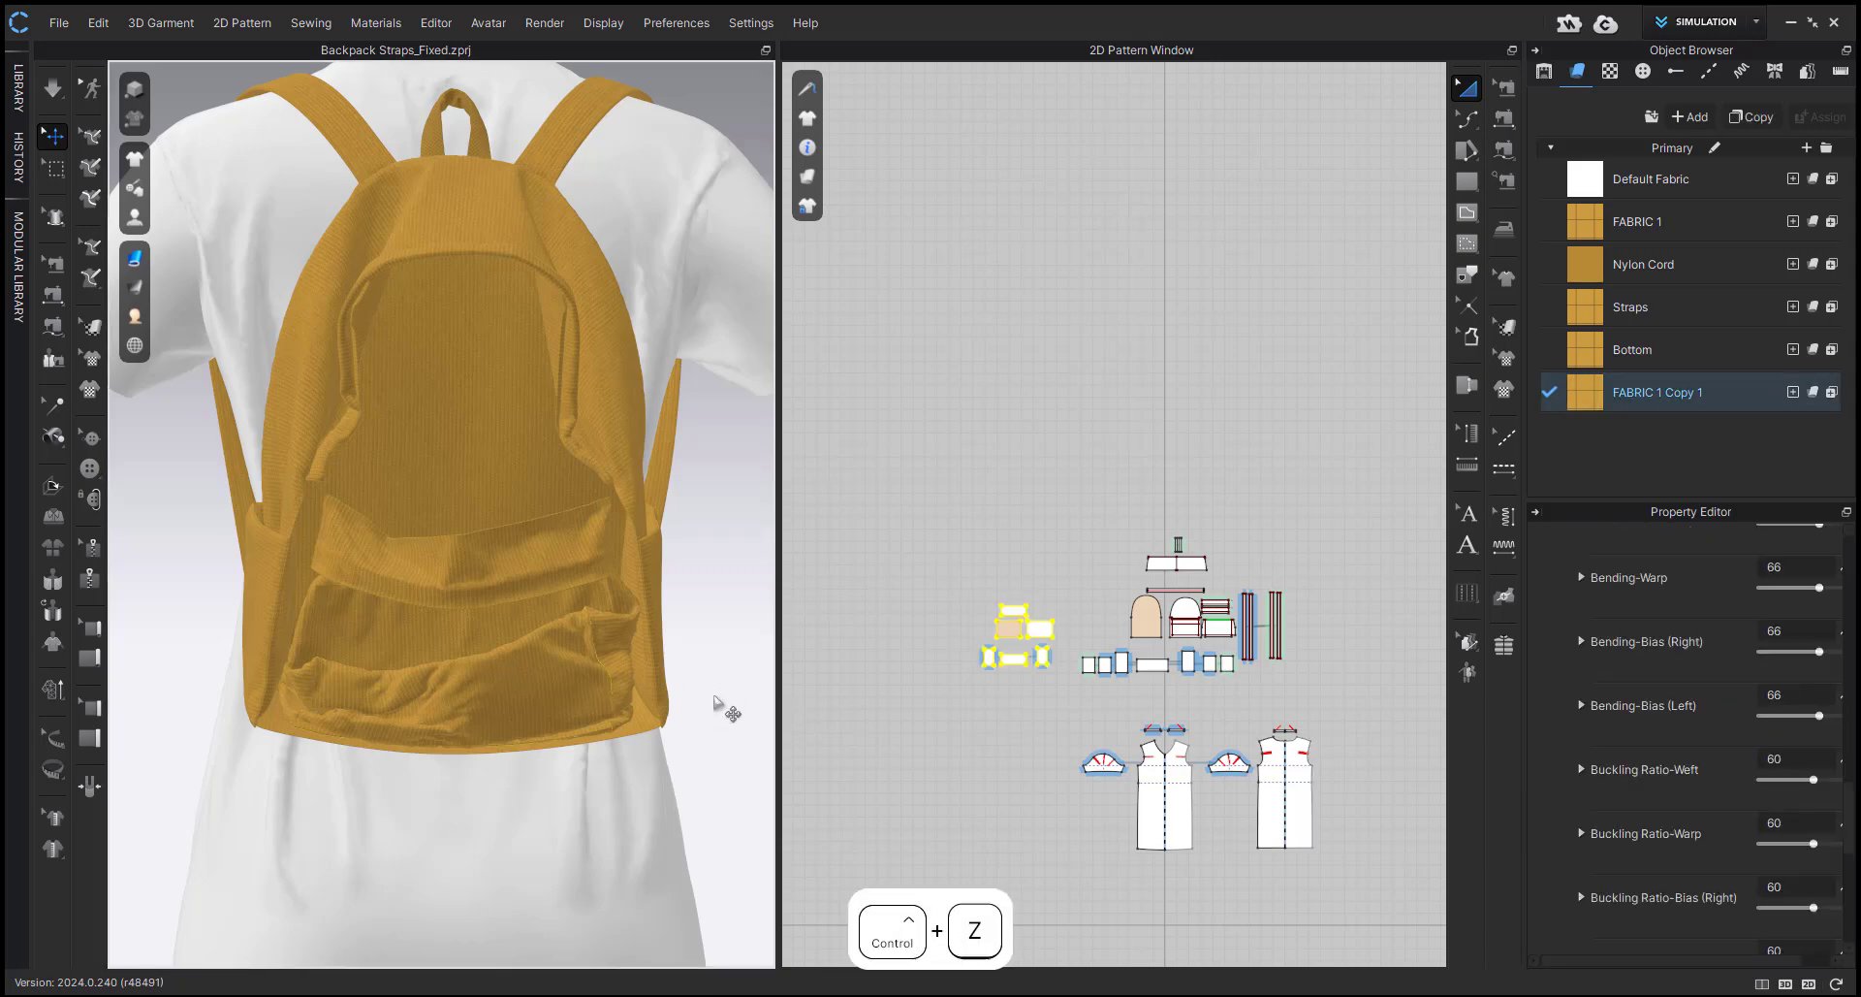
key(ctrl+z)
Set all four Bending values (Weft, Warp, Bias Right and Bias Left) of FABRIC 1 Copy 1 to 80.
click(1653, 480)
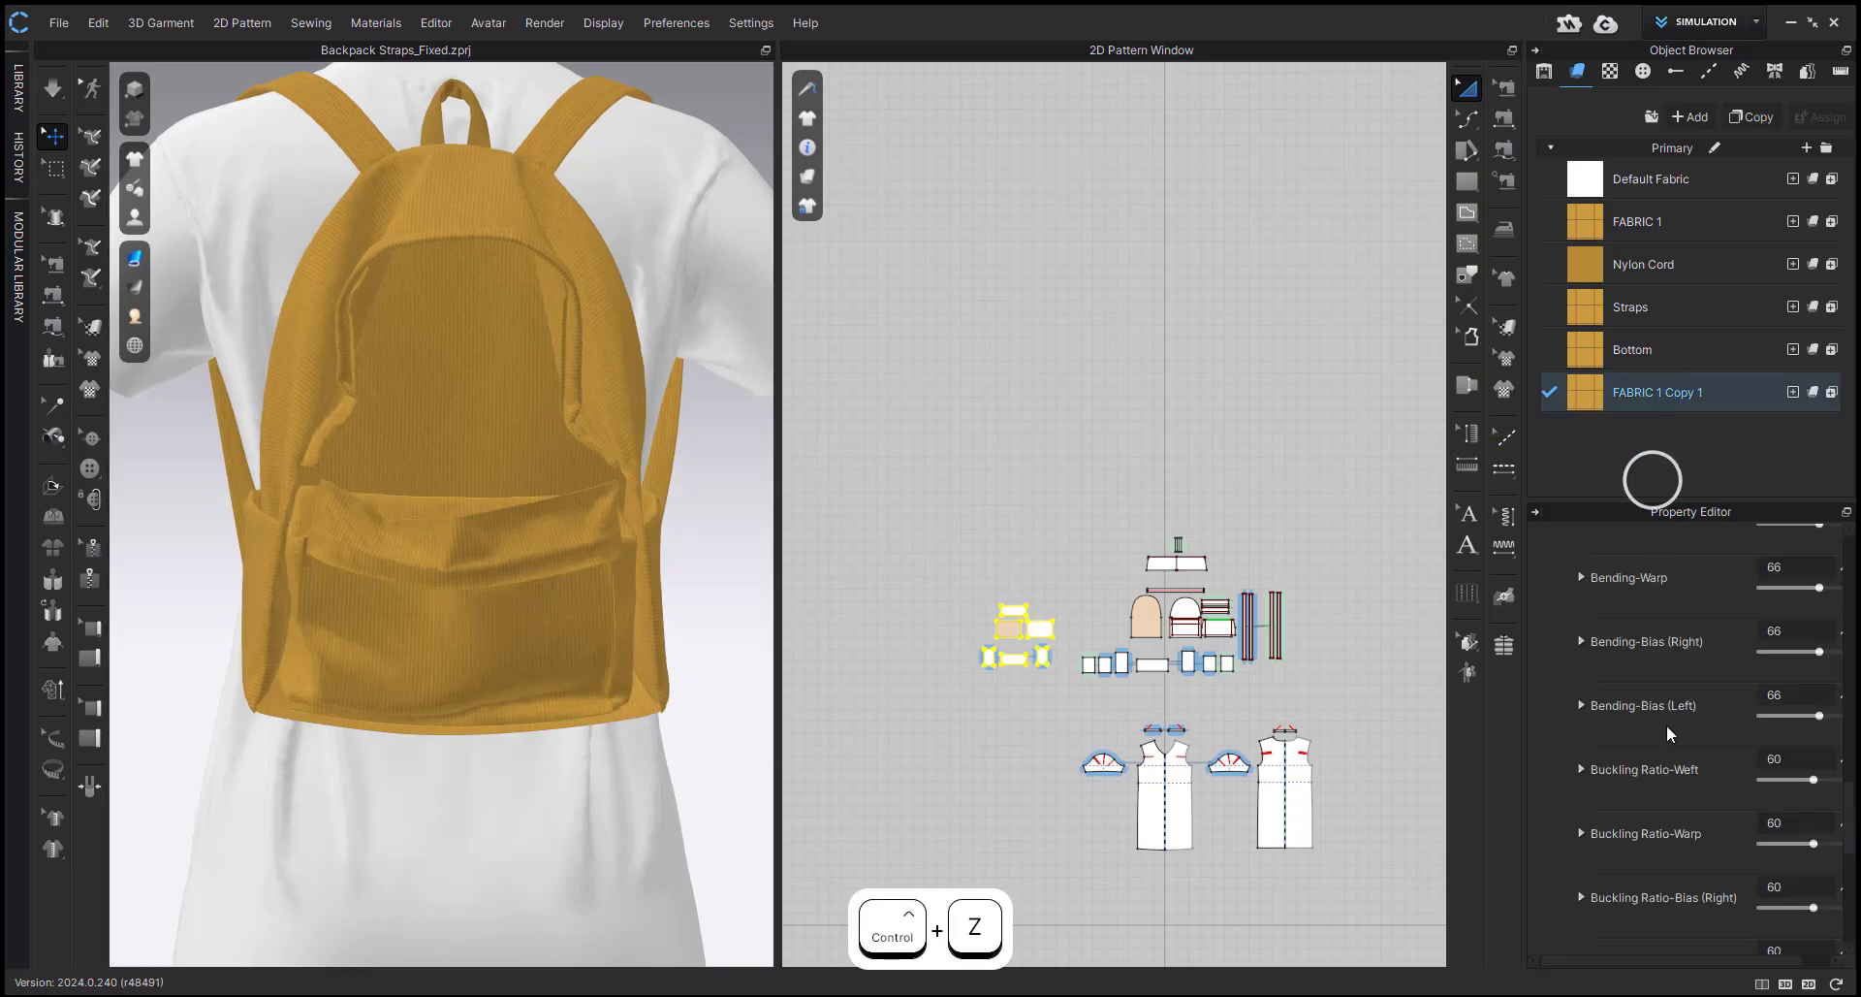
scroll(1720, 677, down, 2)
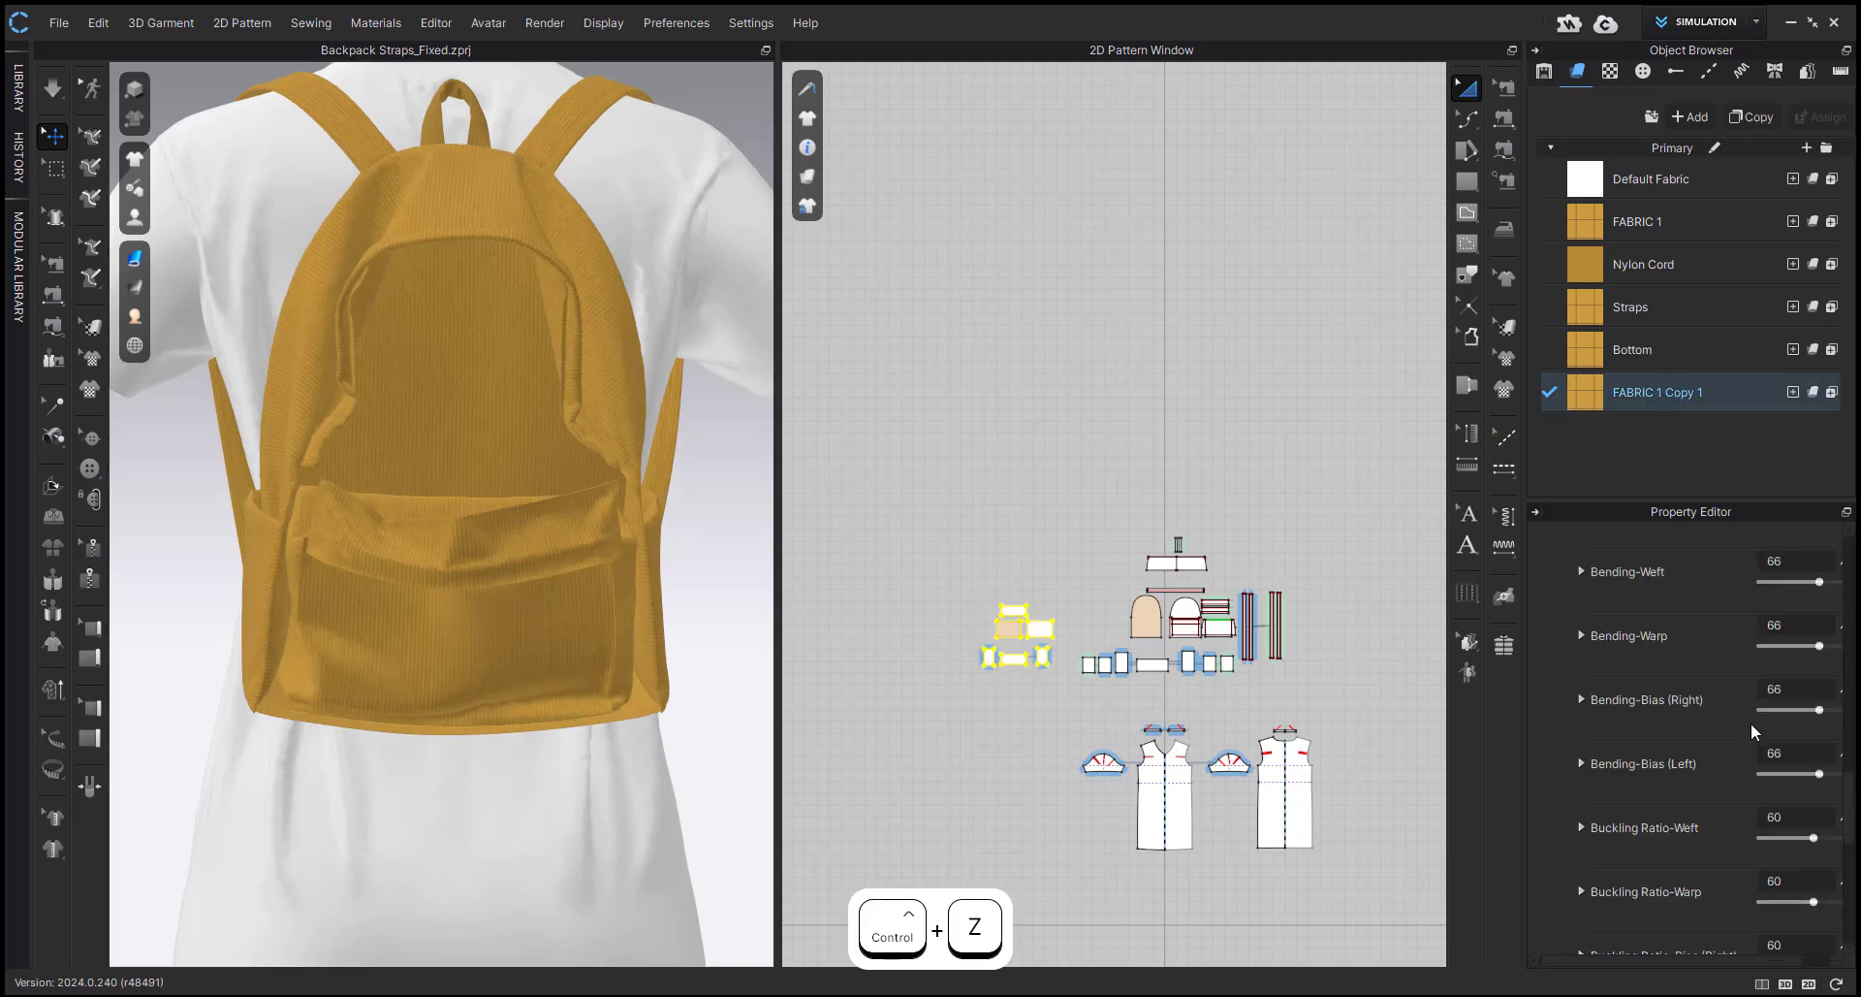
scroll(1785, 880, up, 8)
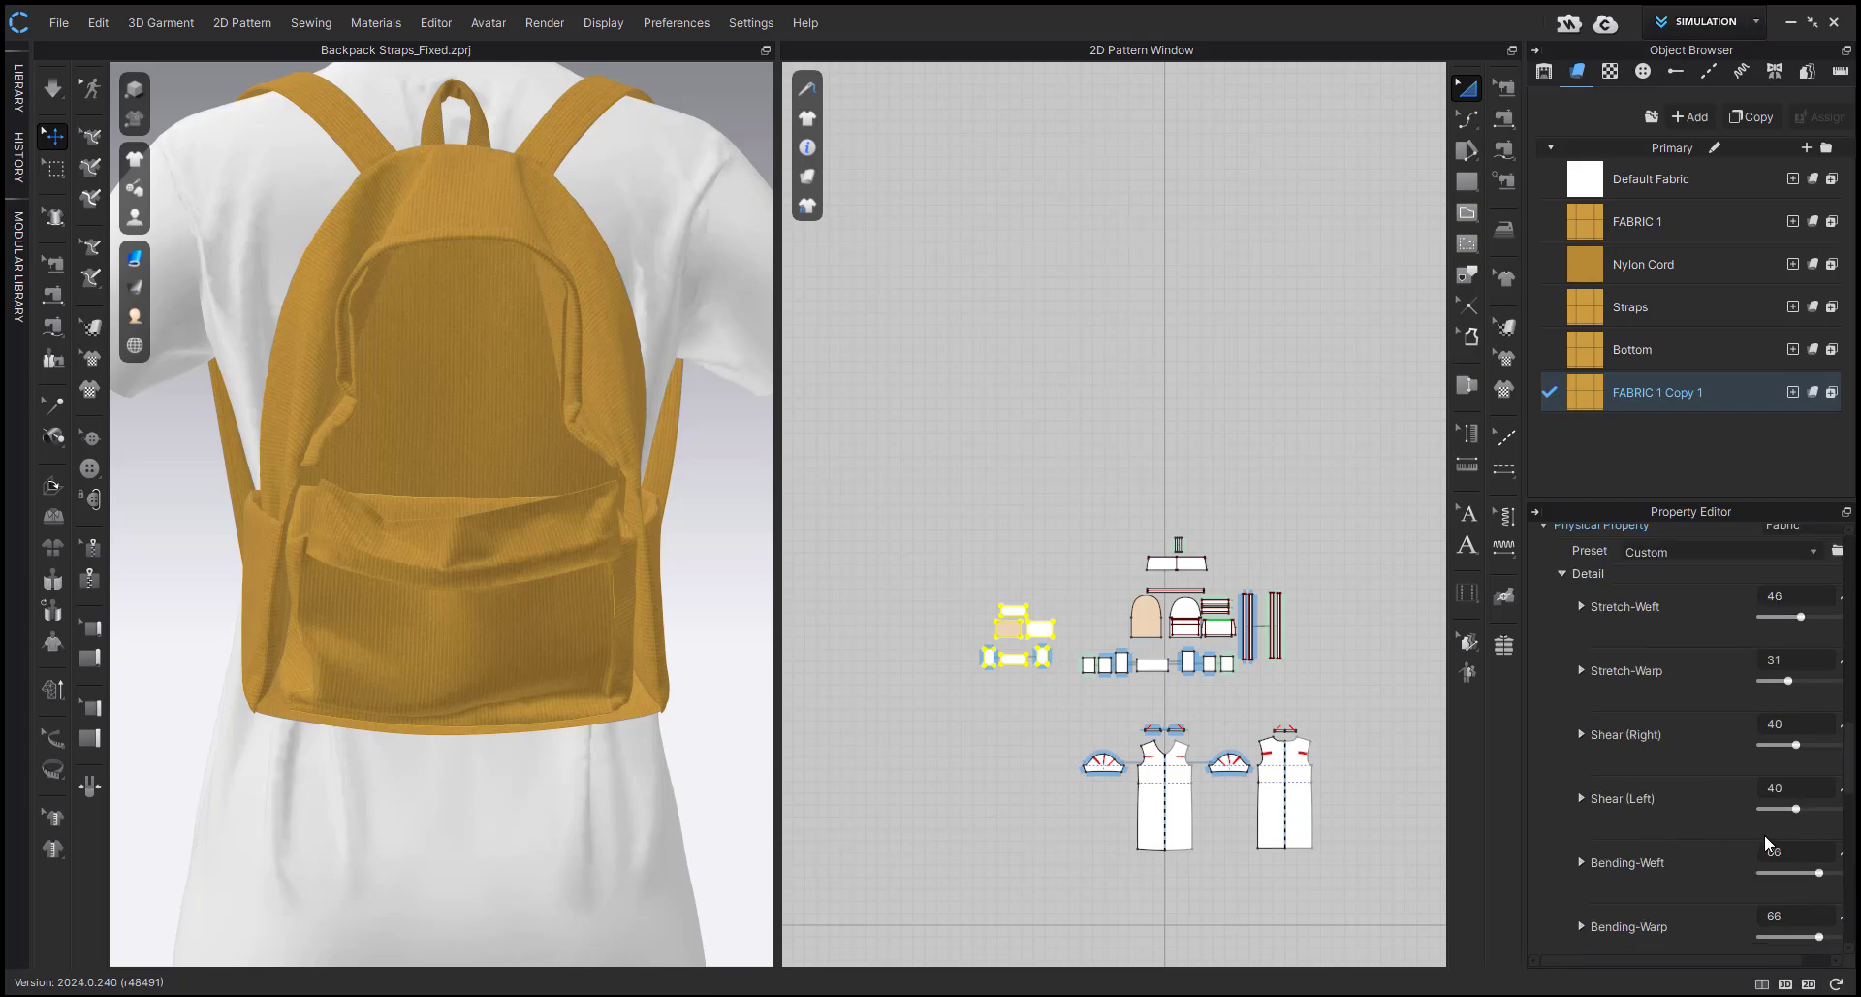
click(1783, 852)
text(80)
key(Return)
scroll(1784, 853, down, 2)
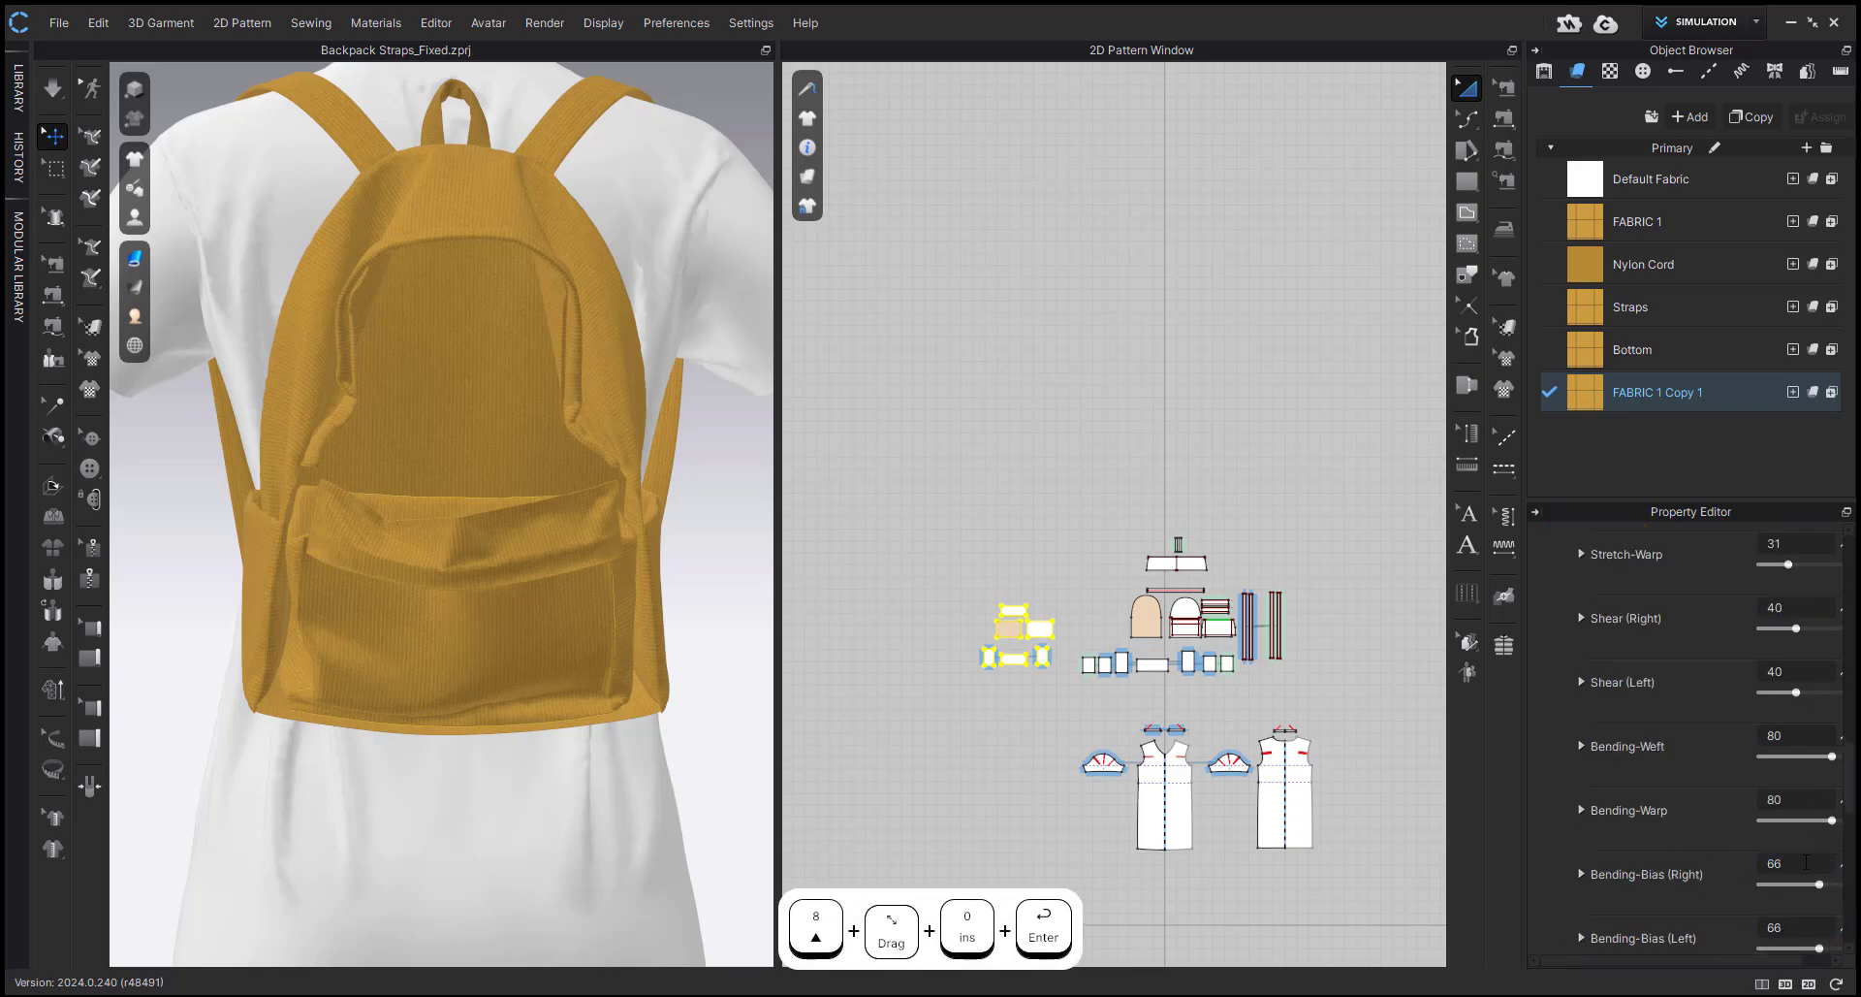
click(1805, 861)
text(80)
key(Return)
scroll(1790, 841, down, 4)
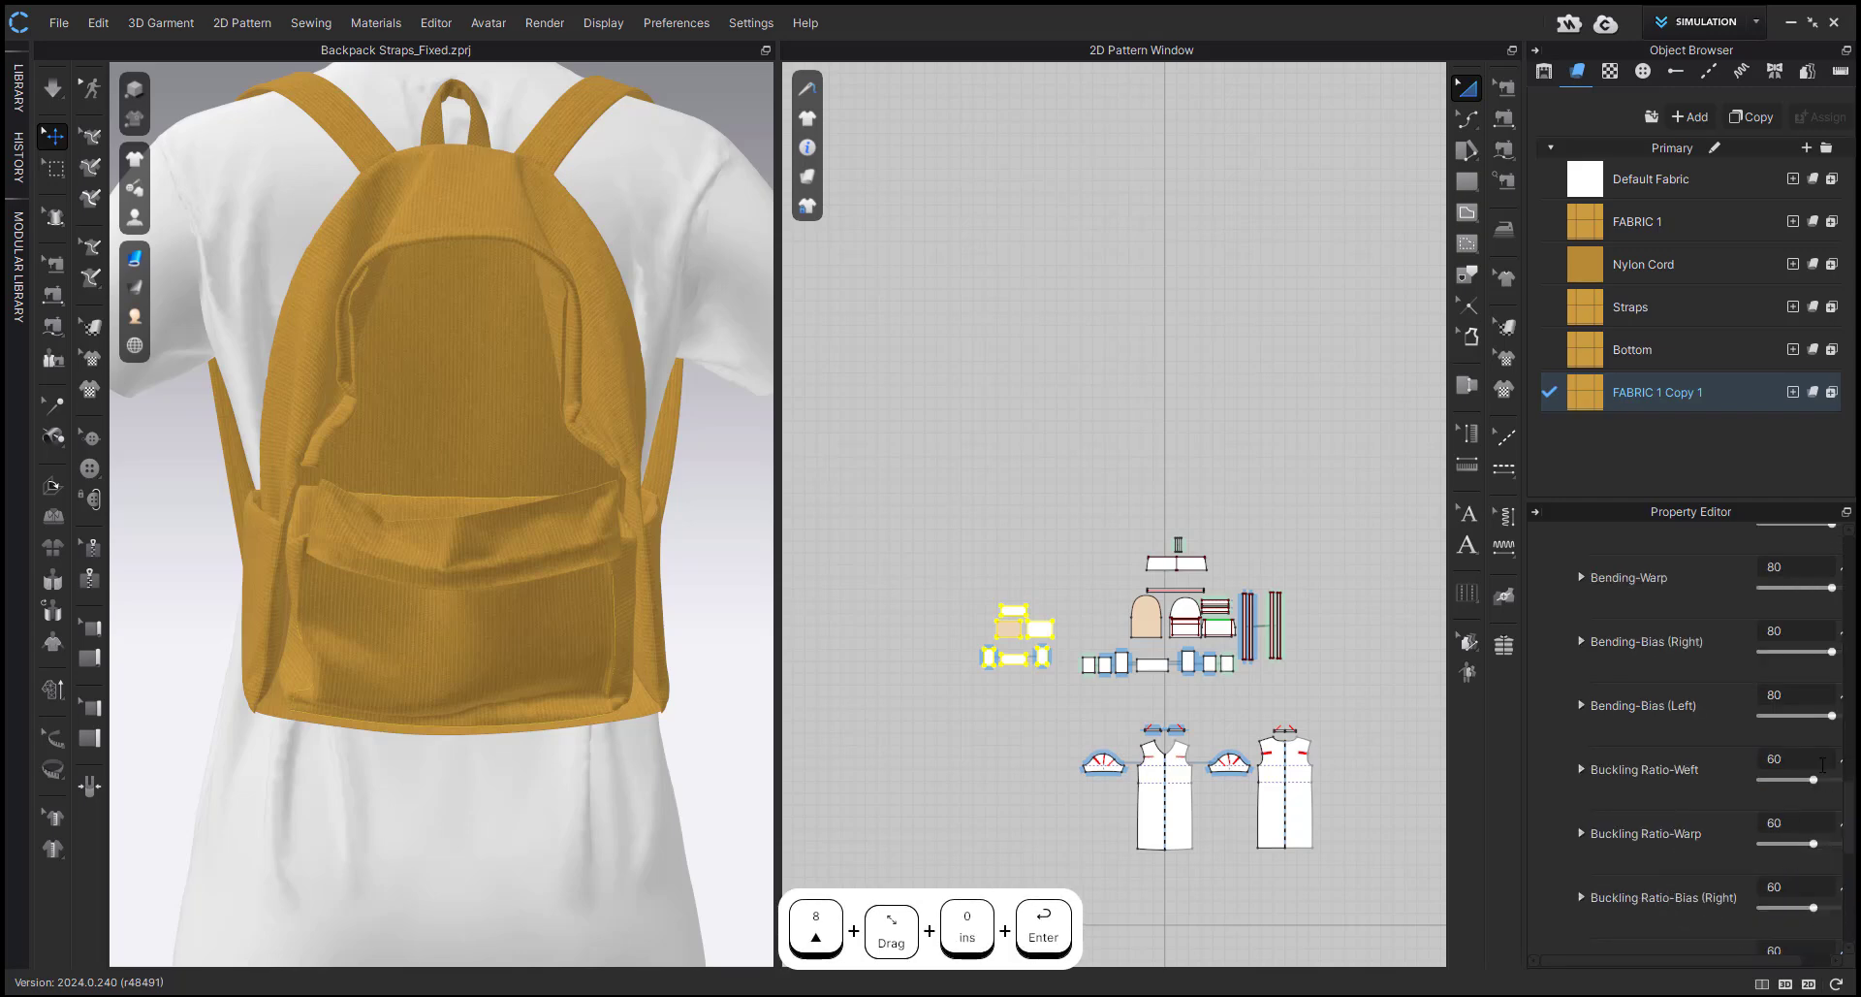
Set the Buckling Ratio-Weft, Warp, Bias (Right) and Bias (Left) of FABRIC 1 Copy 1 to 0.
click(1791, 760)
text(0)
click(1801, 823)
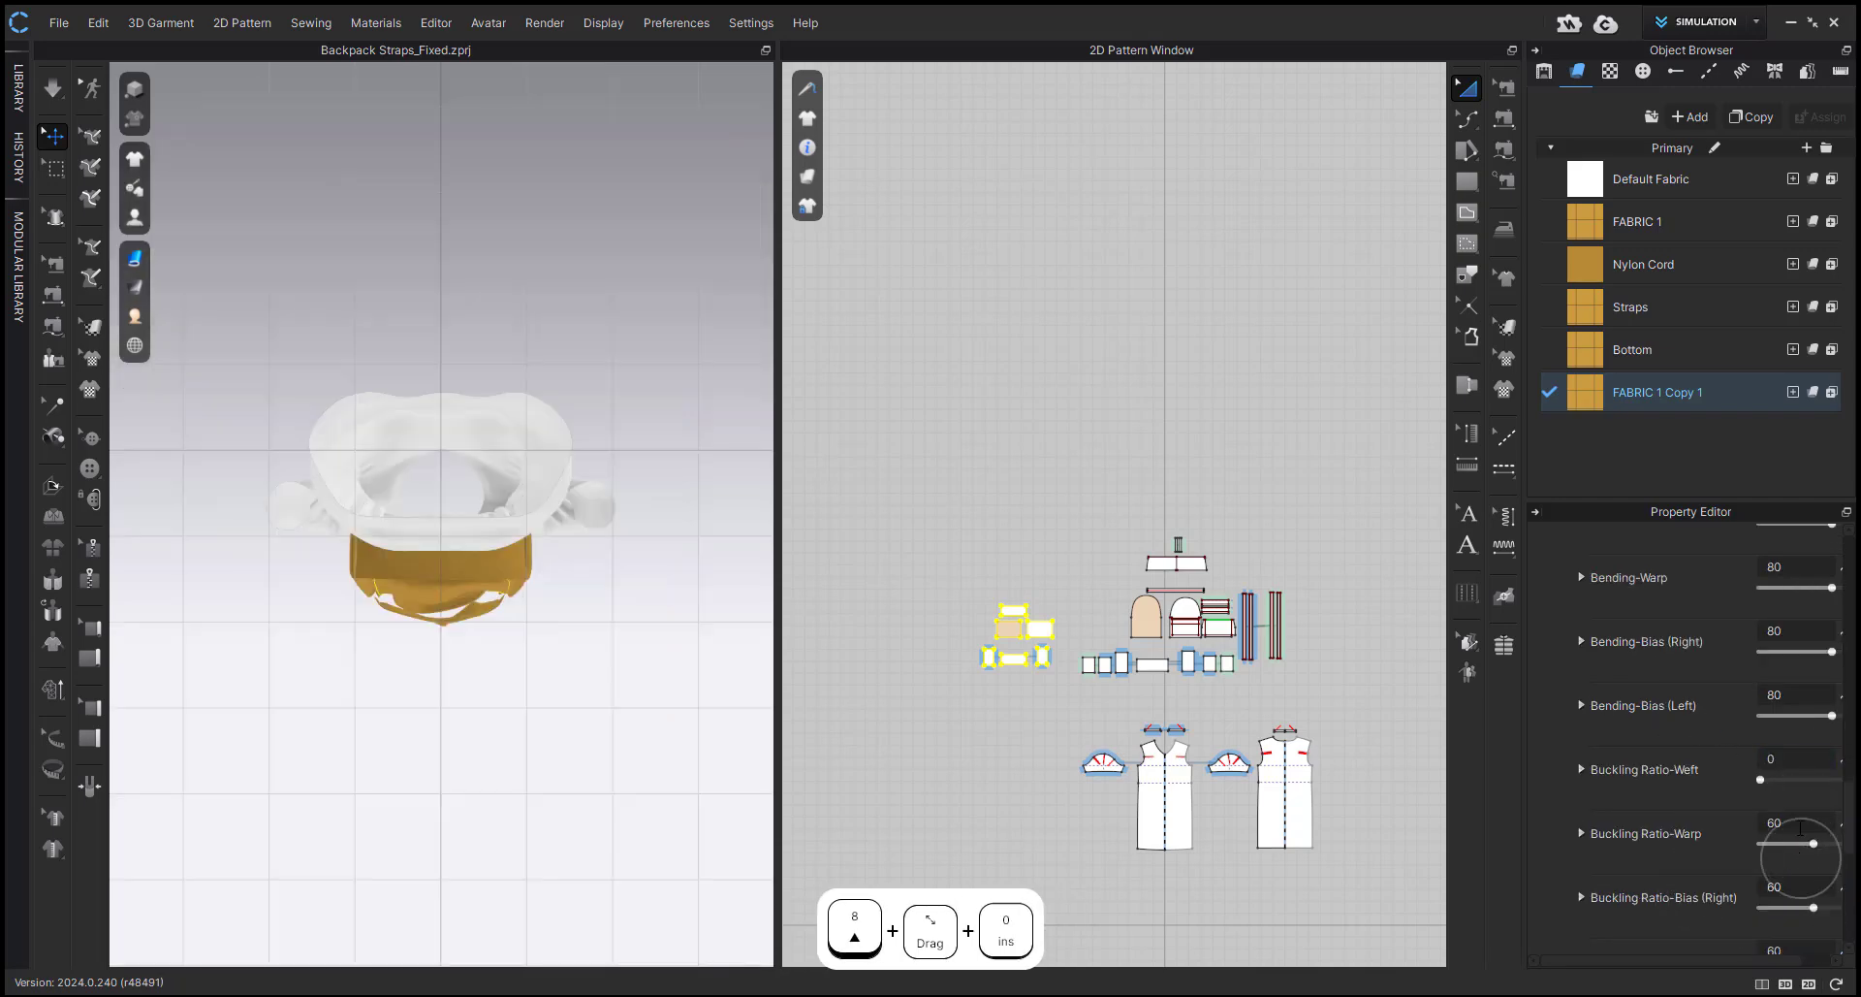
text(0)
click(1797, 888)
text(0)
scroll(1794, 873, down, 1)
click(1760, 887)
text(0)
key(Return)
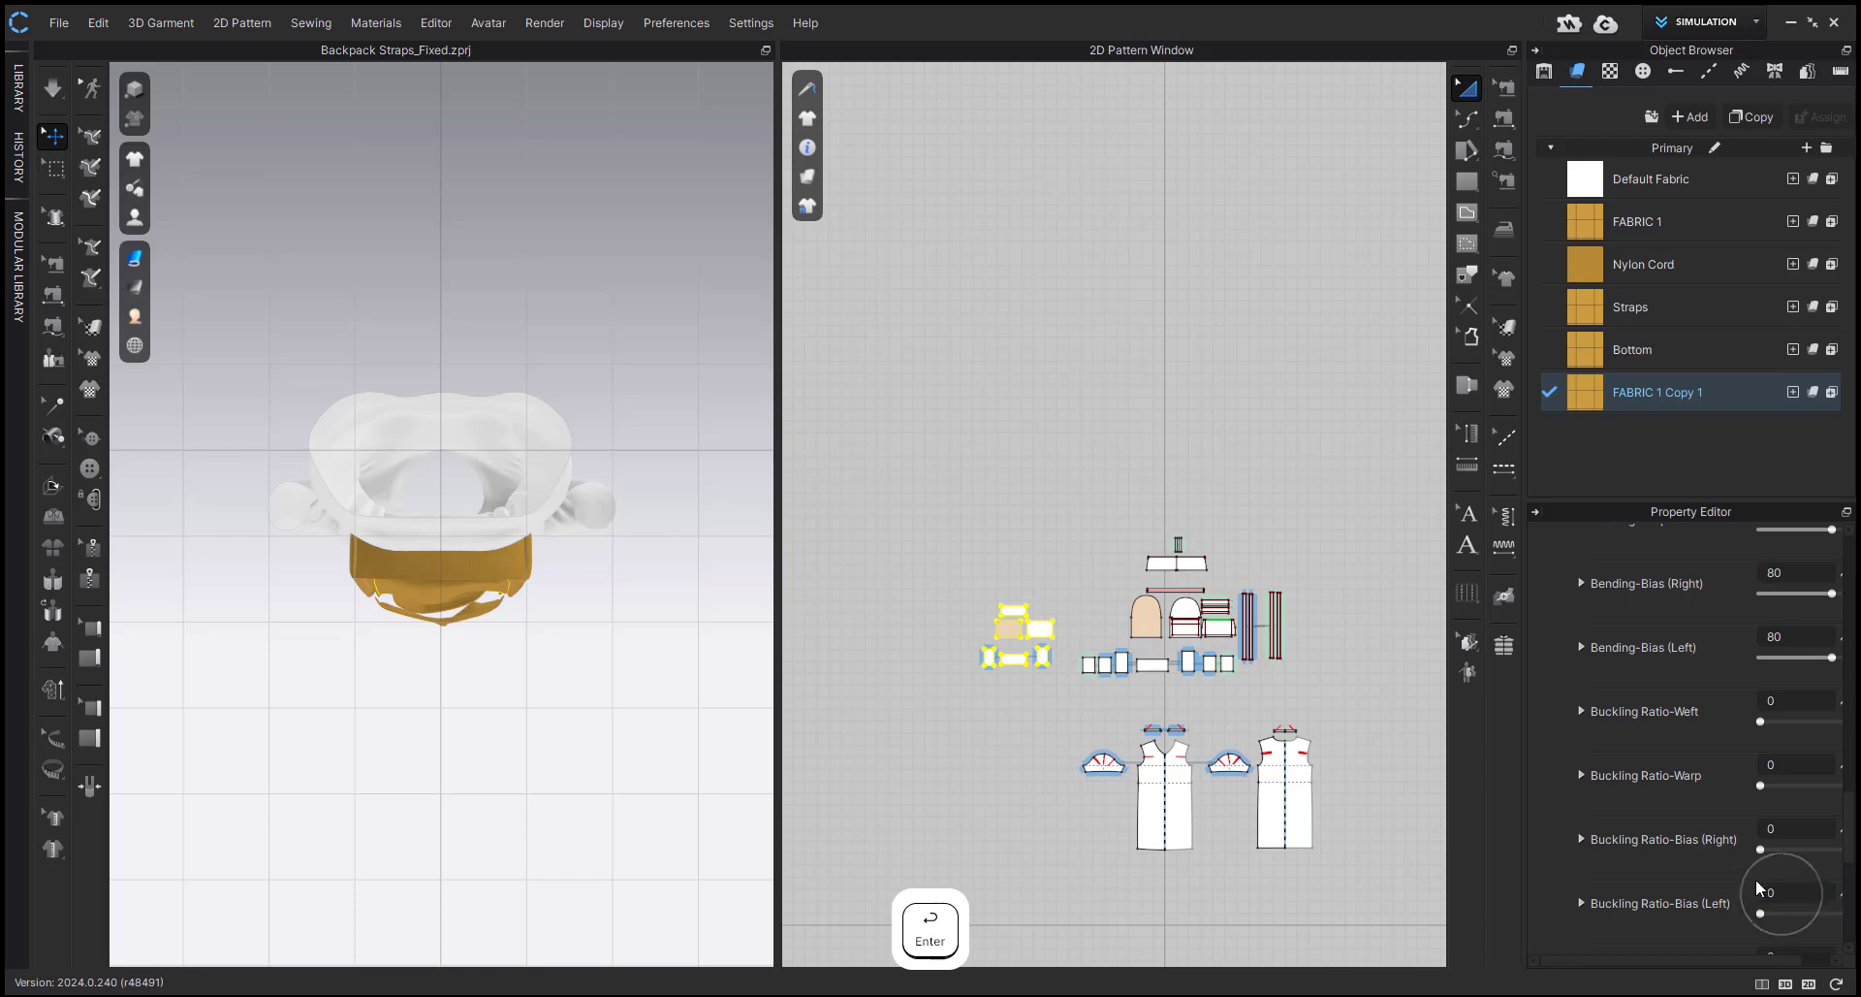
Set the Buckling Stiffness-Bias (Left) and Bias (Right) of FABRIC 1 Copy 1 to 100 and clear the selection.
scroll(1801, 784, down, 3)
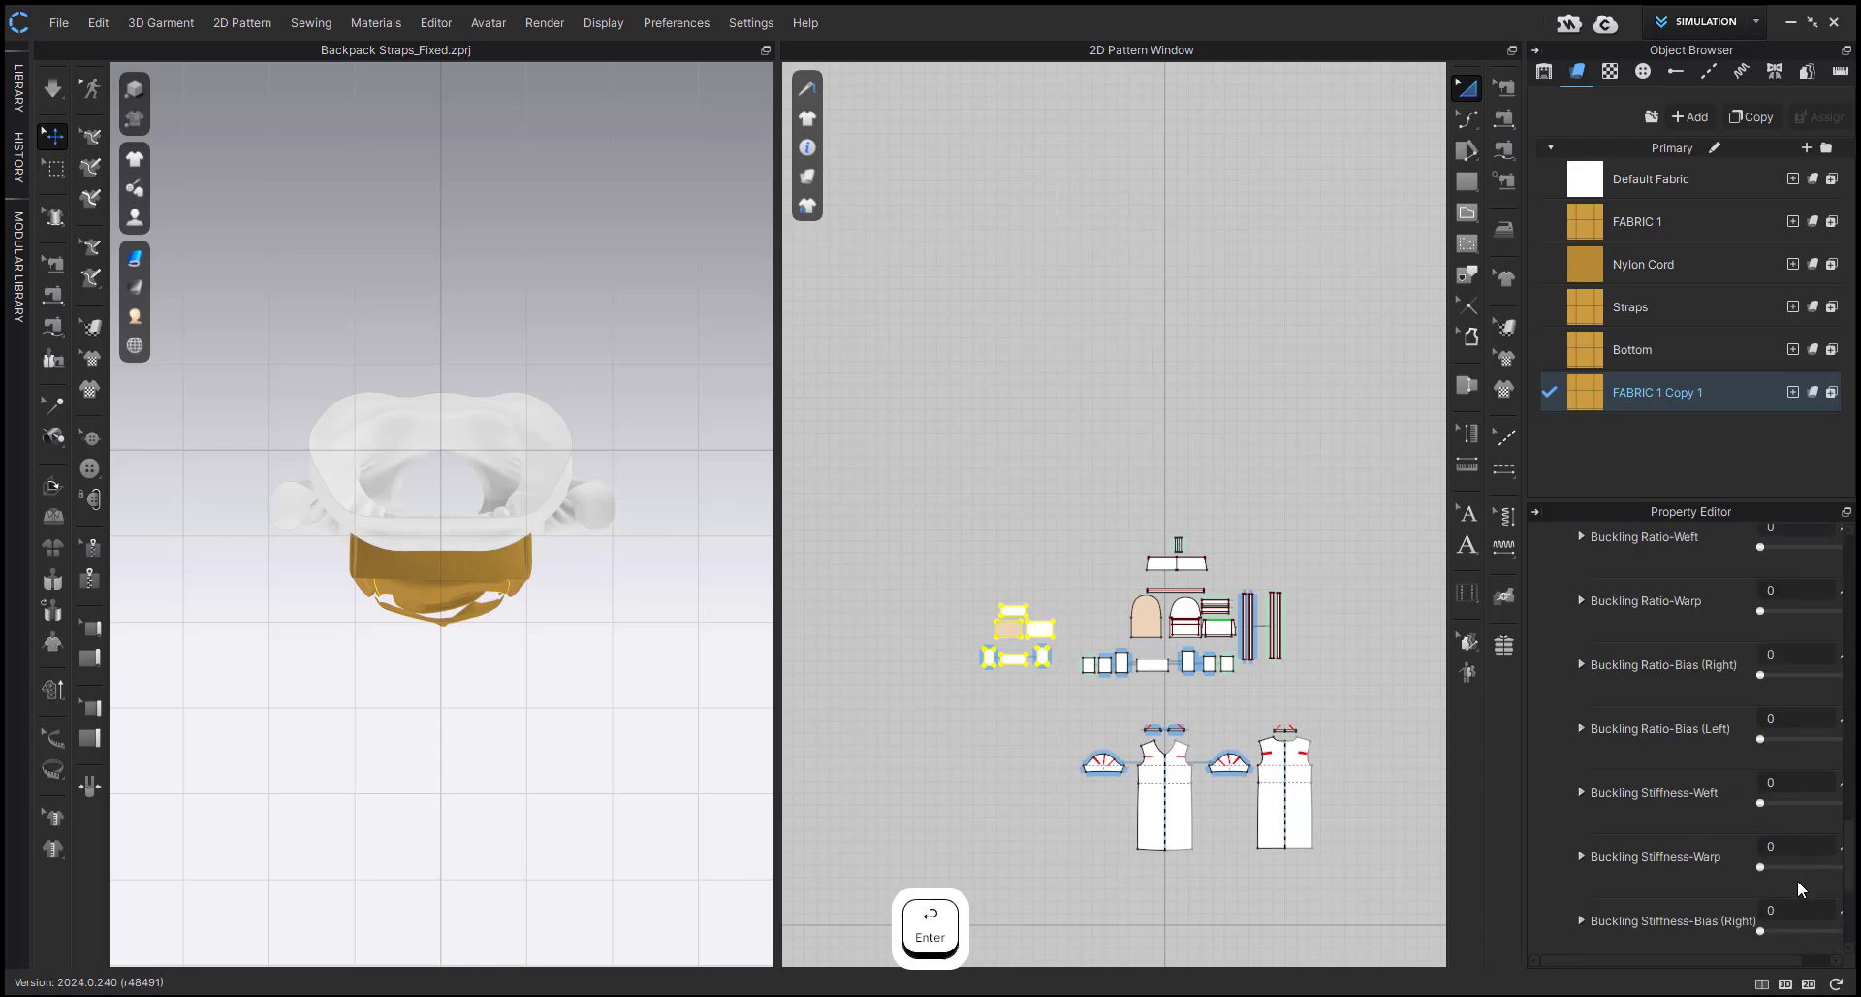
scroll(1798, 881, down, 2)
click(1794, 862)
text(100)
click(1791, 799)
text(10)
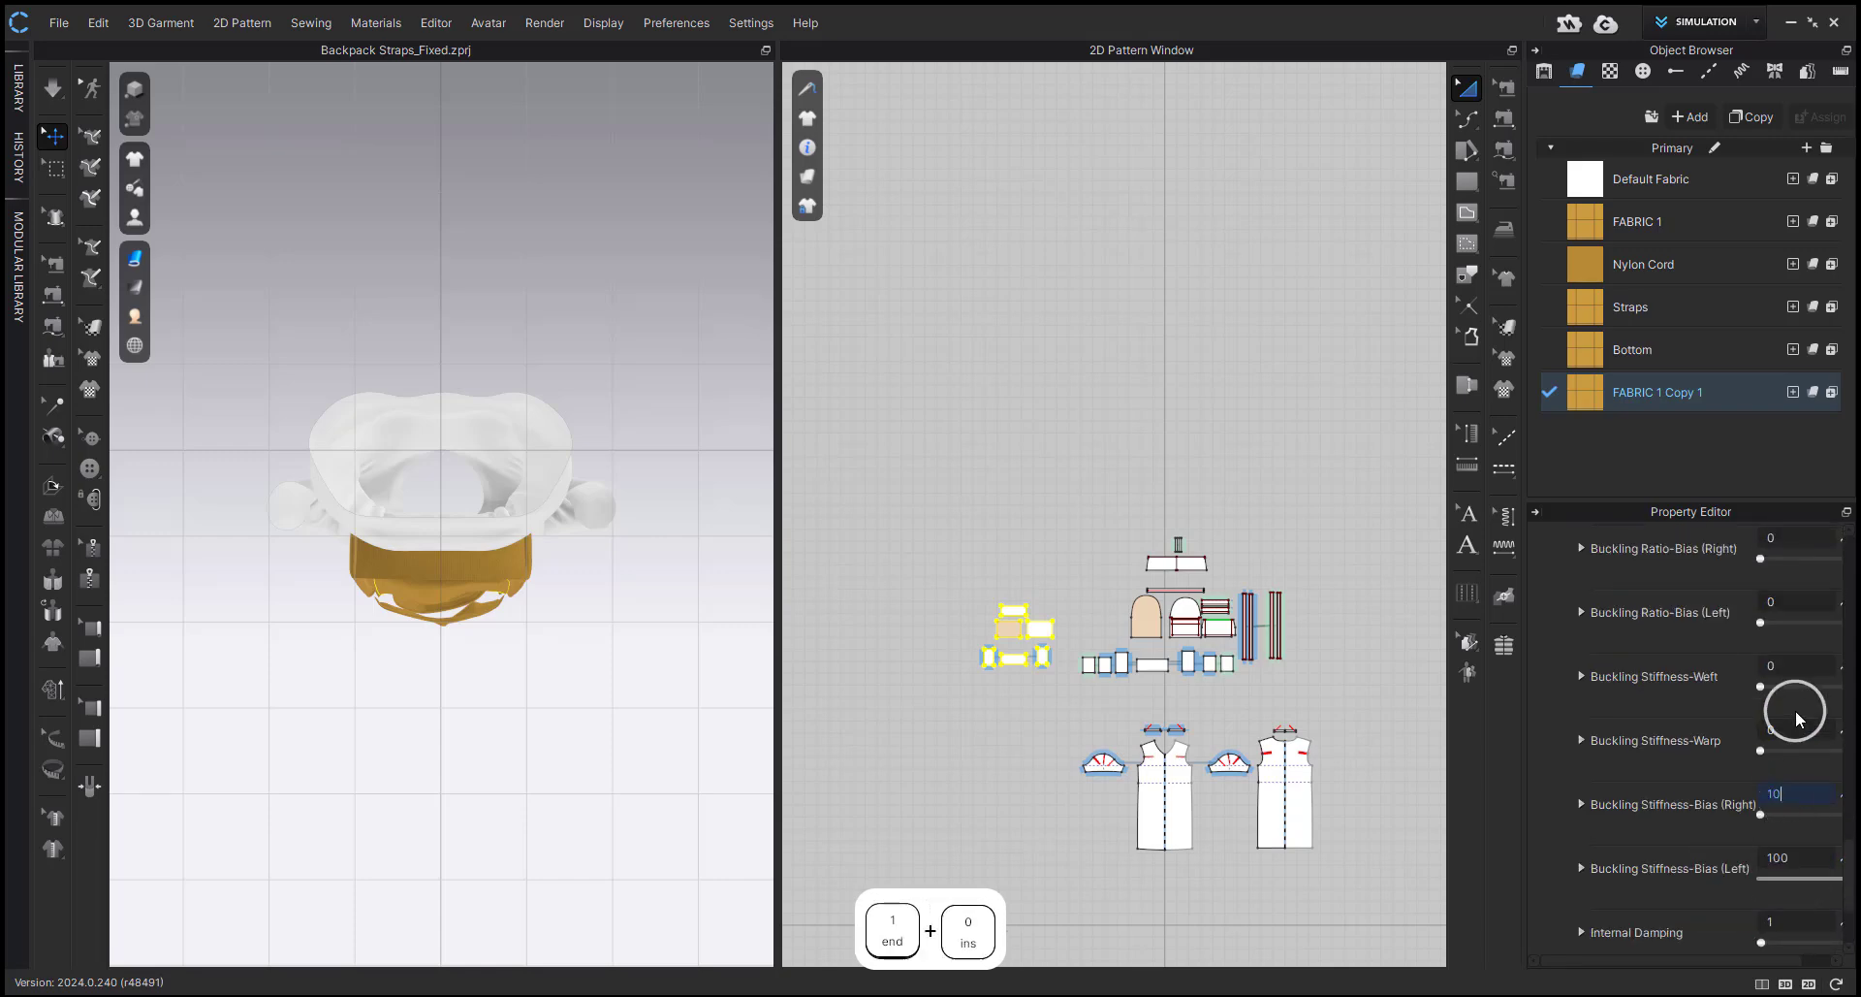
text(0)
key(Return)
click(625, 717)
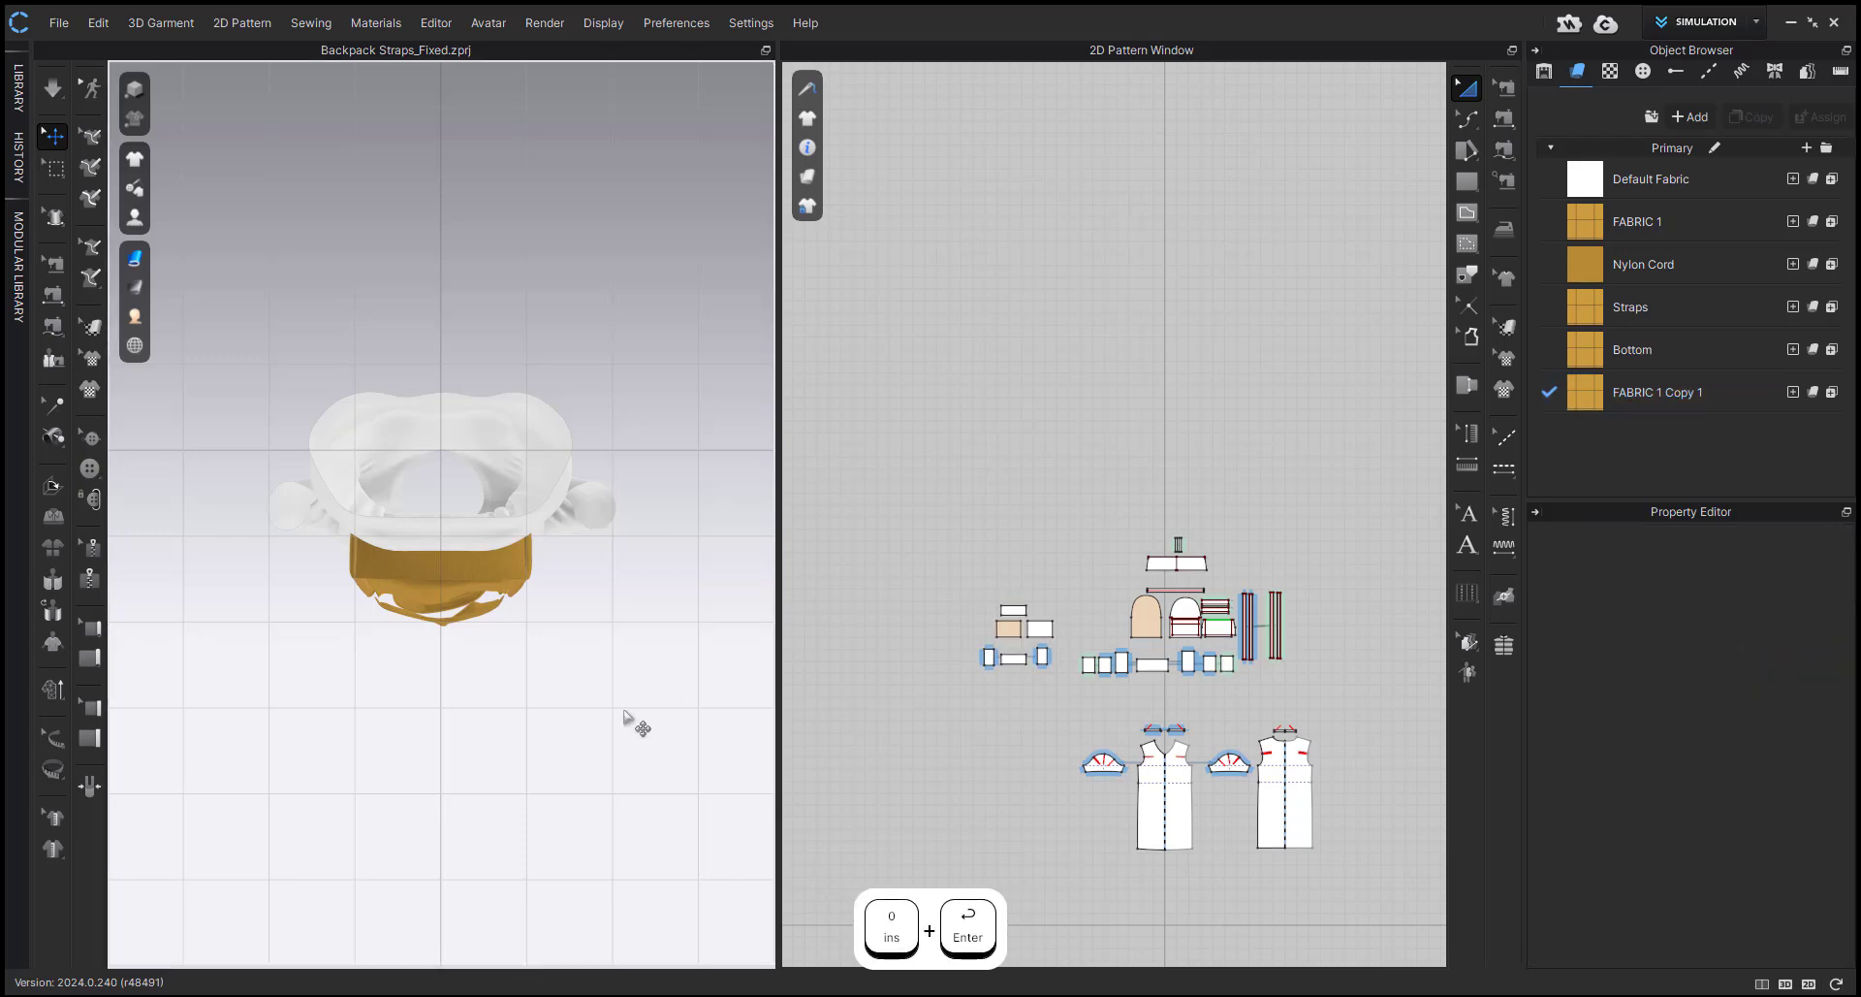
Simulate the backpack with the stiffer inner box, viewed from behind.
key(2)
scroll(659, 635, up, 6)
key(8)
shift+middle_drag(485, 543, 485, 723)
middle_drag(504, 717, 633, 680)
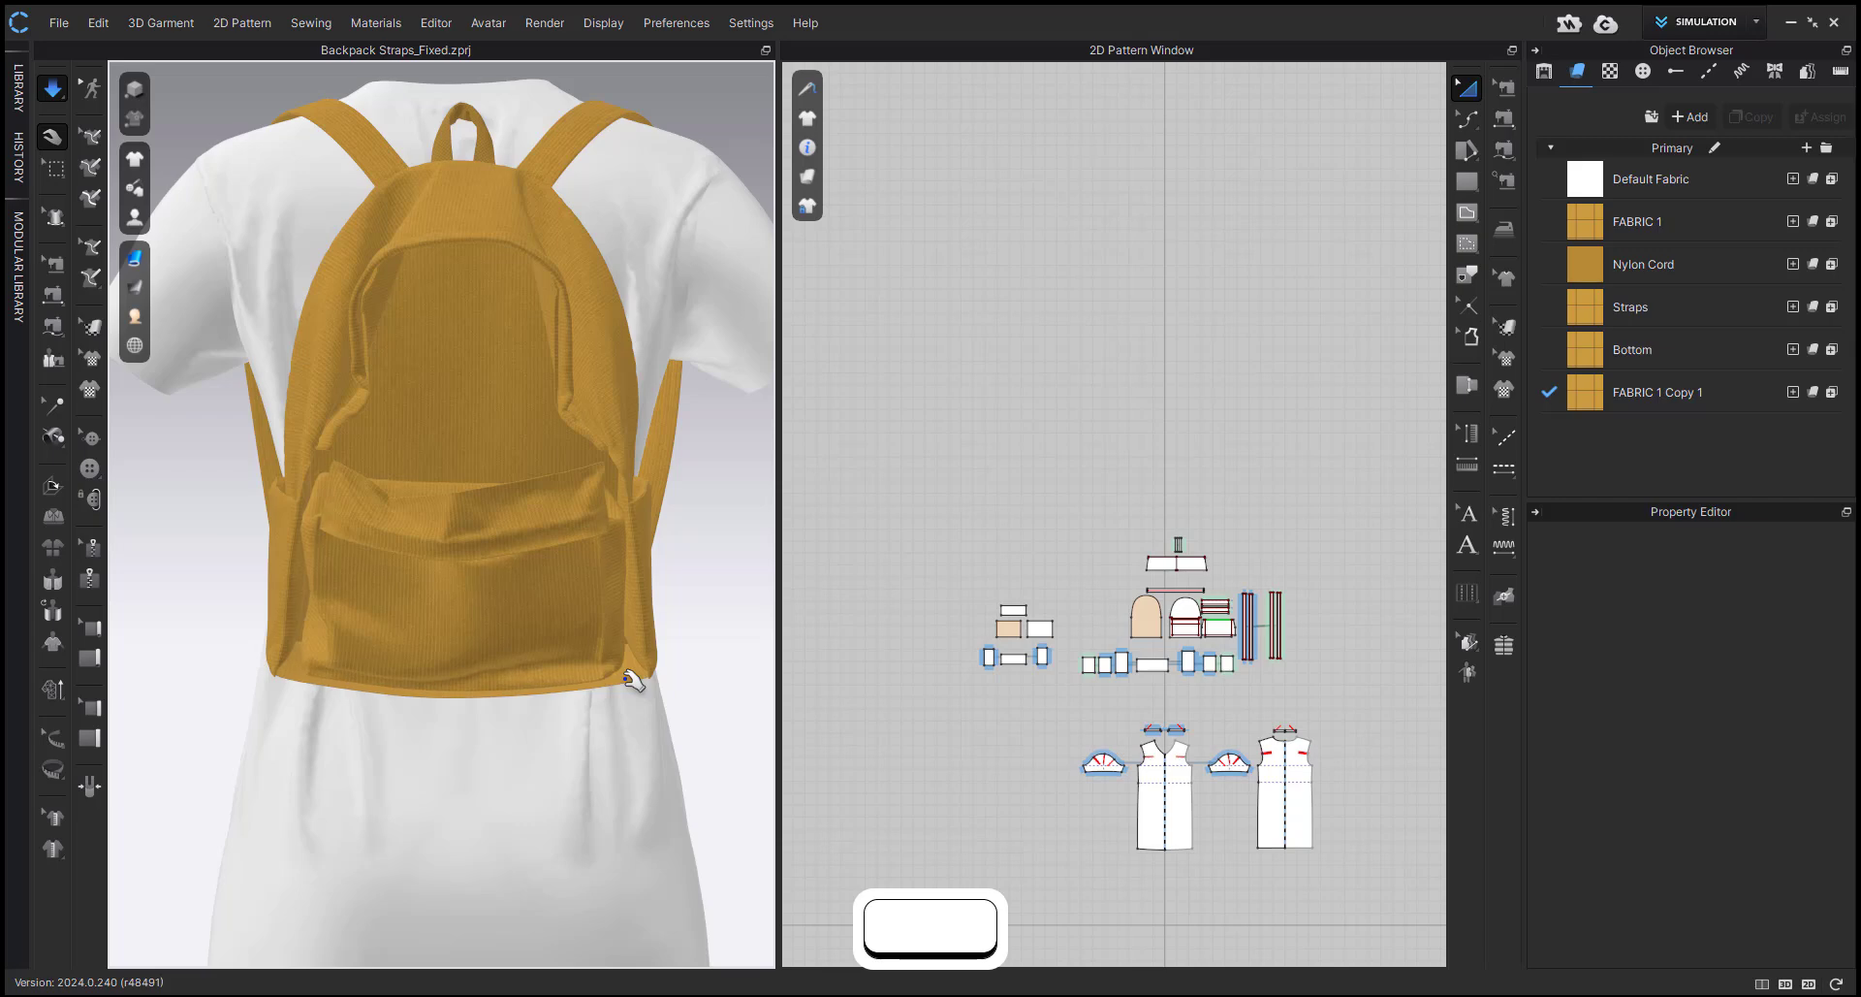
Show the hidden backpack pieces while simulating, check the shape from the side and back, and stop the simulation.
click(532, 626)
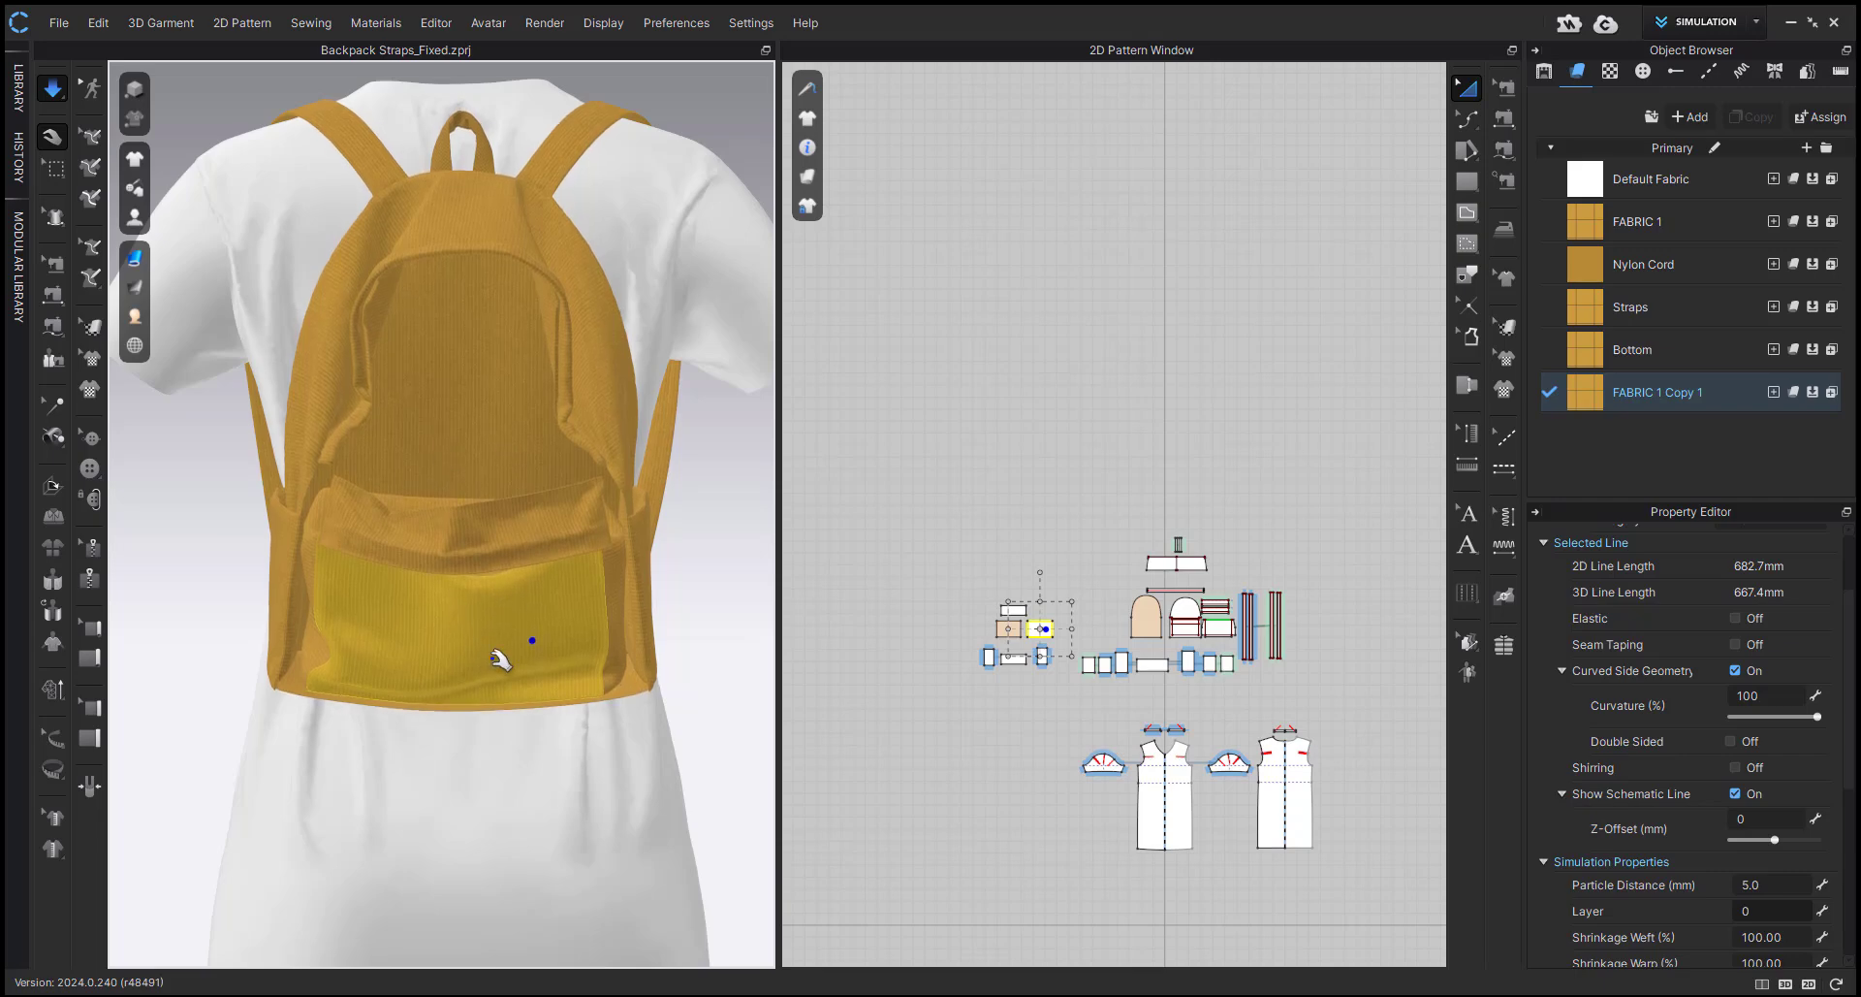
key(shift+w)
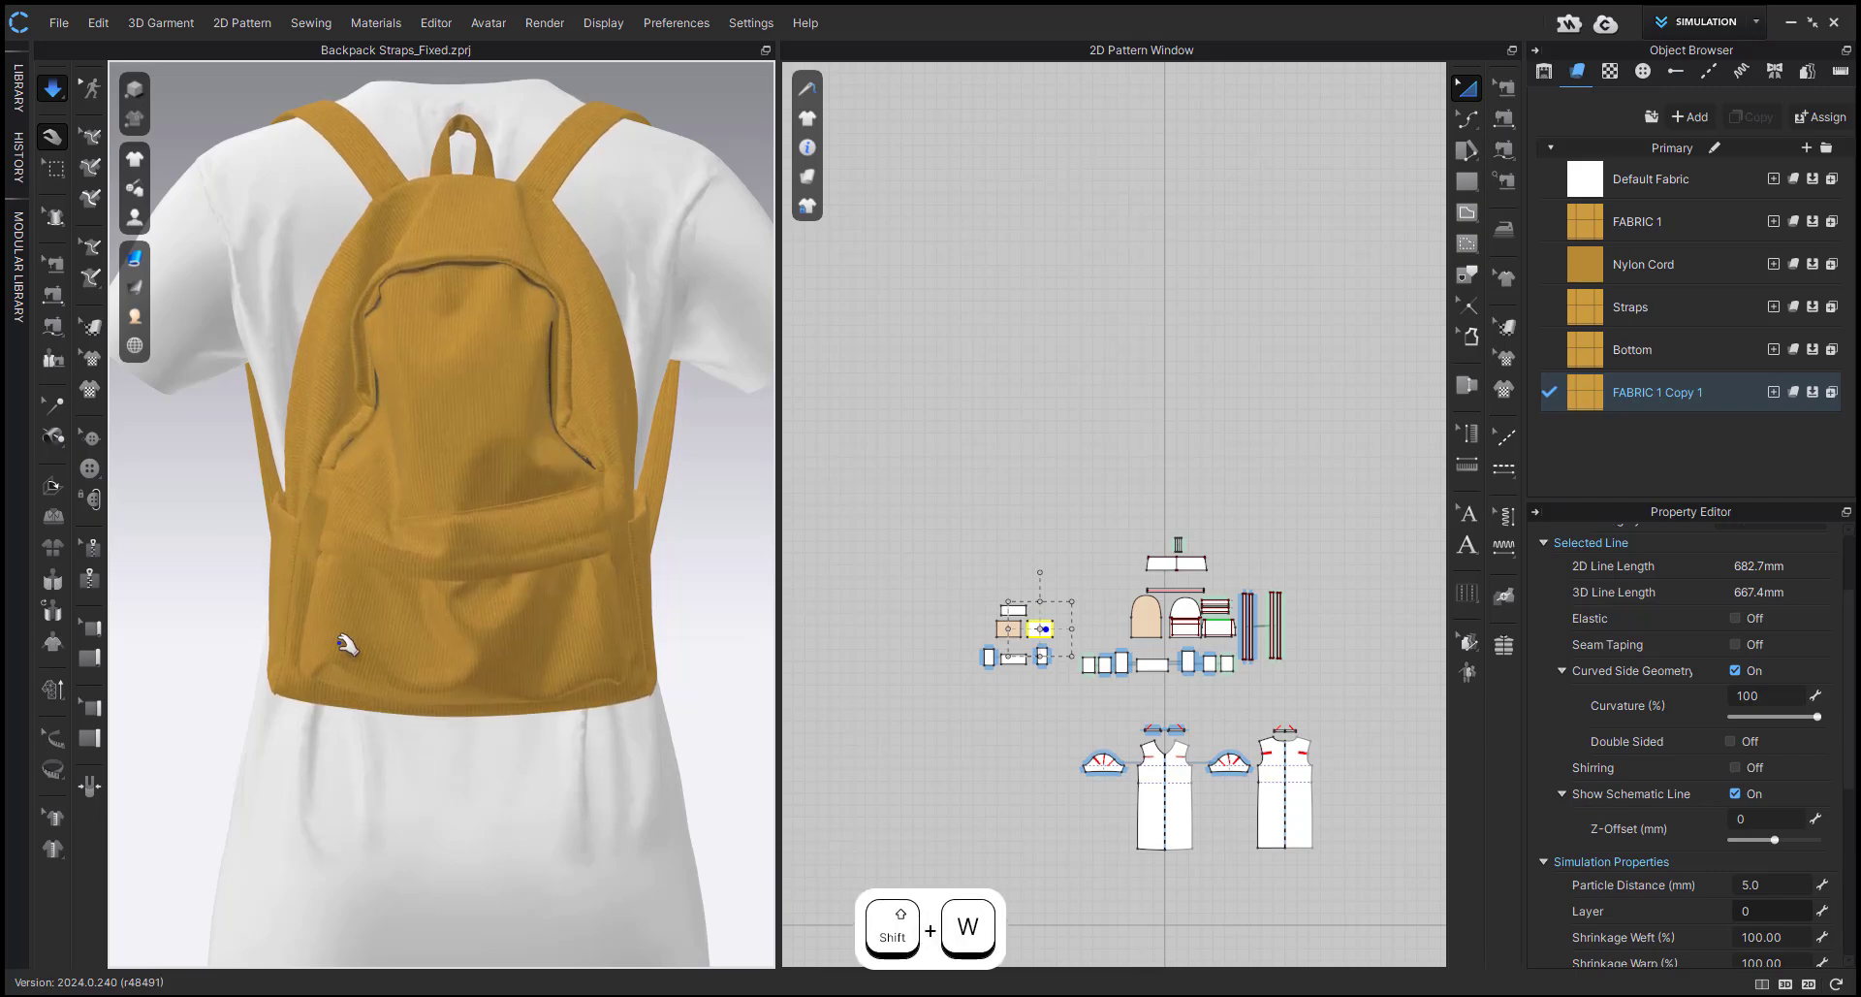
right_drag(453, 606, 572, 635)
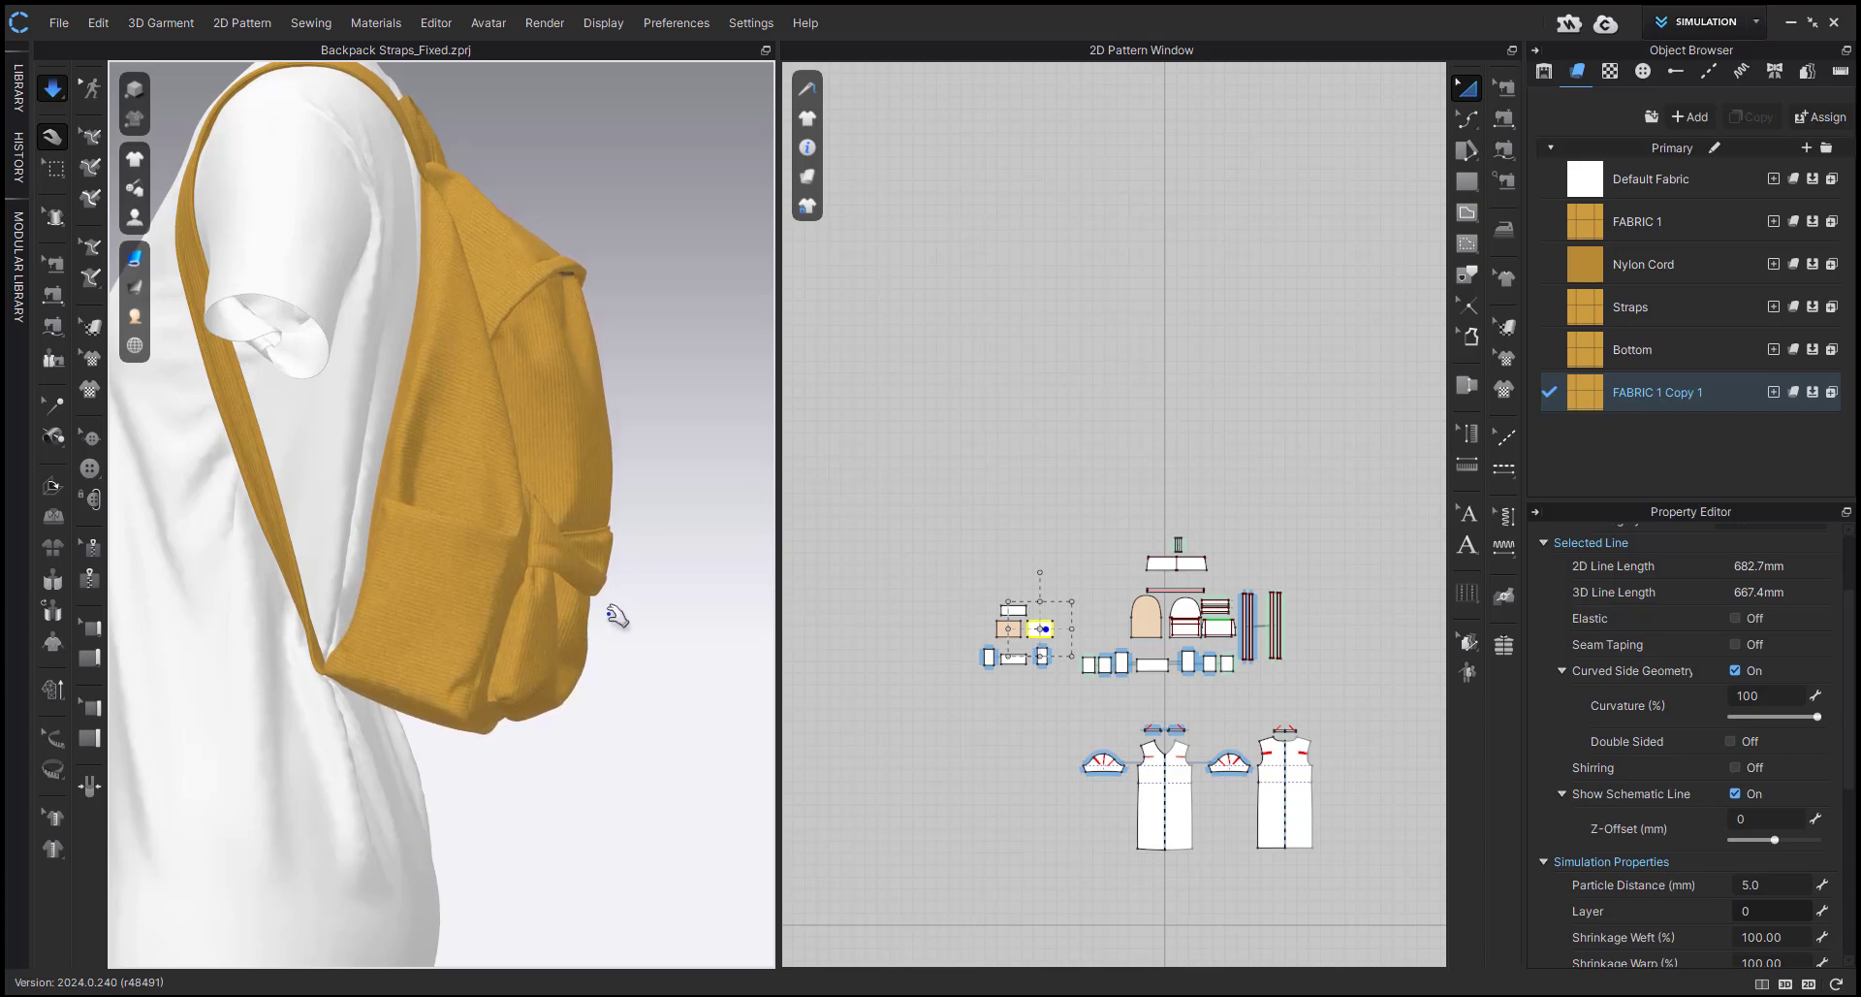
right_drag(615, 617, 524, 734)
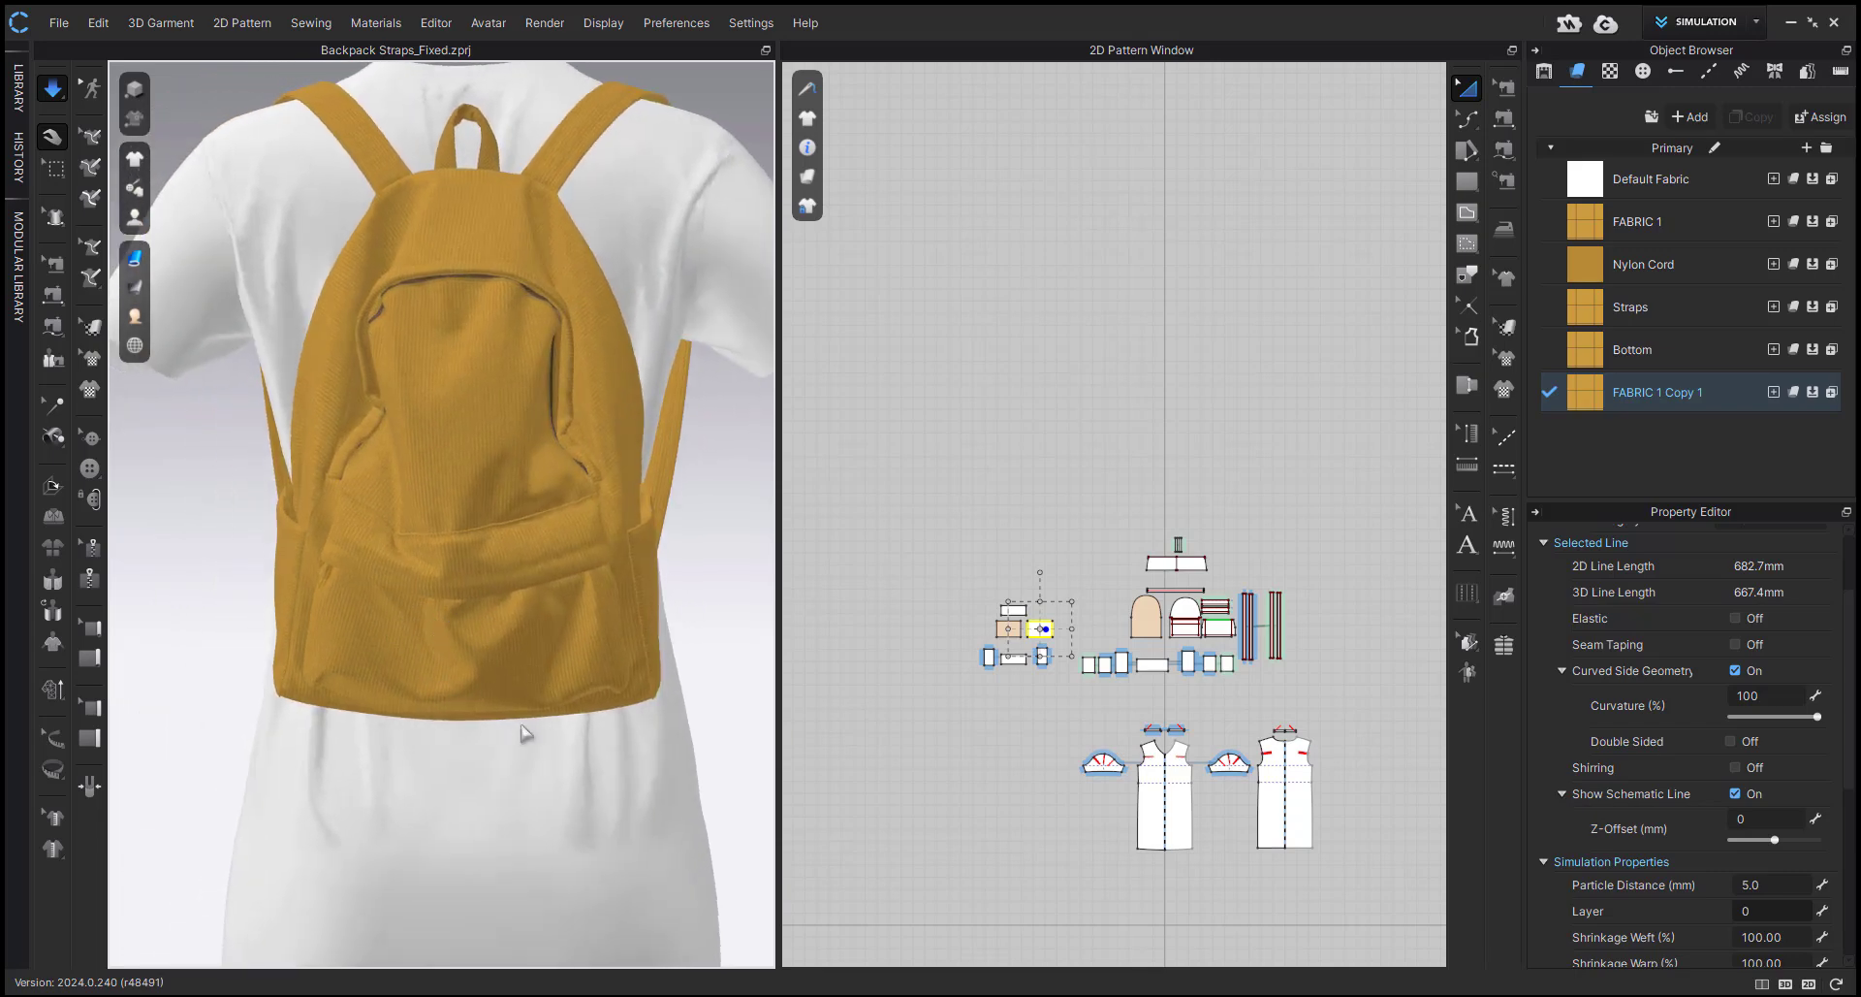
key(space)
Select the inner box pieces and the arched back panel in the 2D patterns to check them on the bag.
scroll(999, 615, up, 3)
drag(958, 567, 1129, 742)
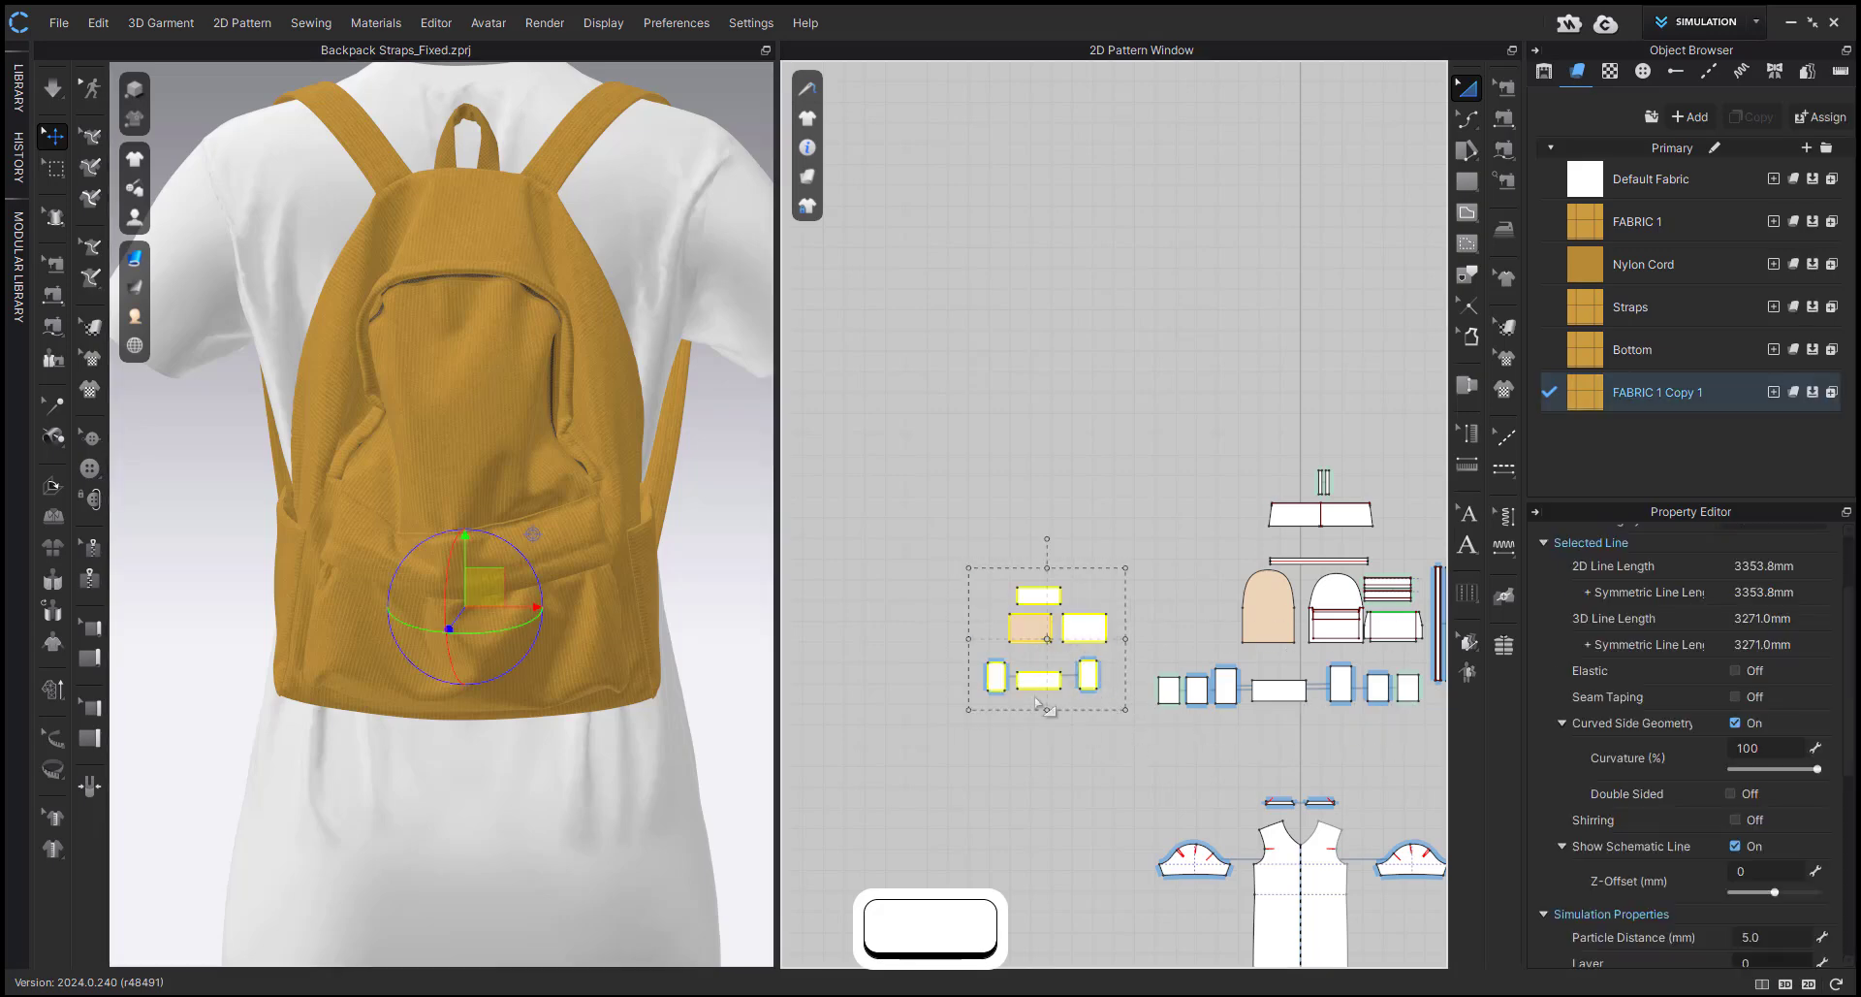
right_drag(723, 644, 671, 618)
click(1270, 611)
scroll(1280, 576, up, 4)
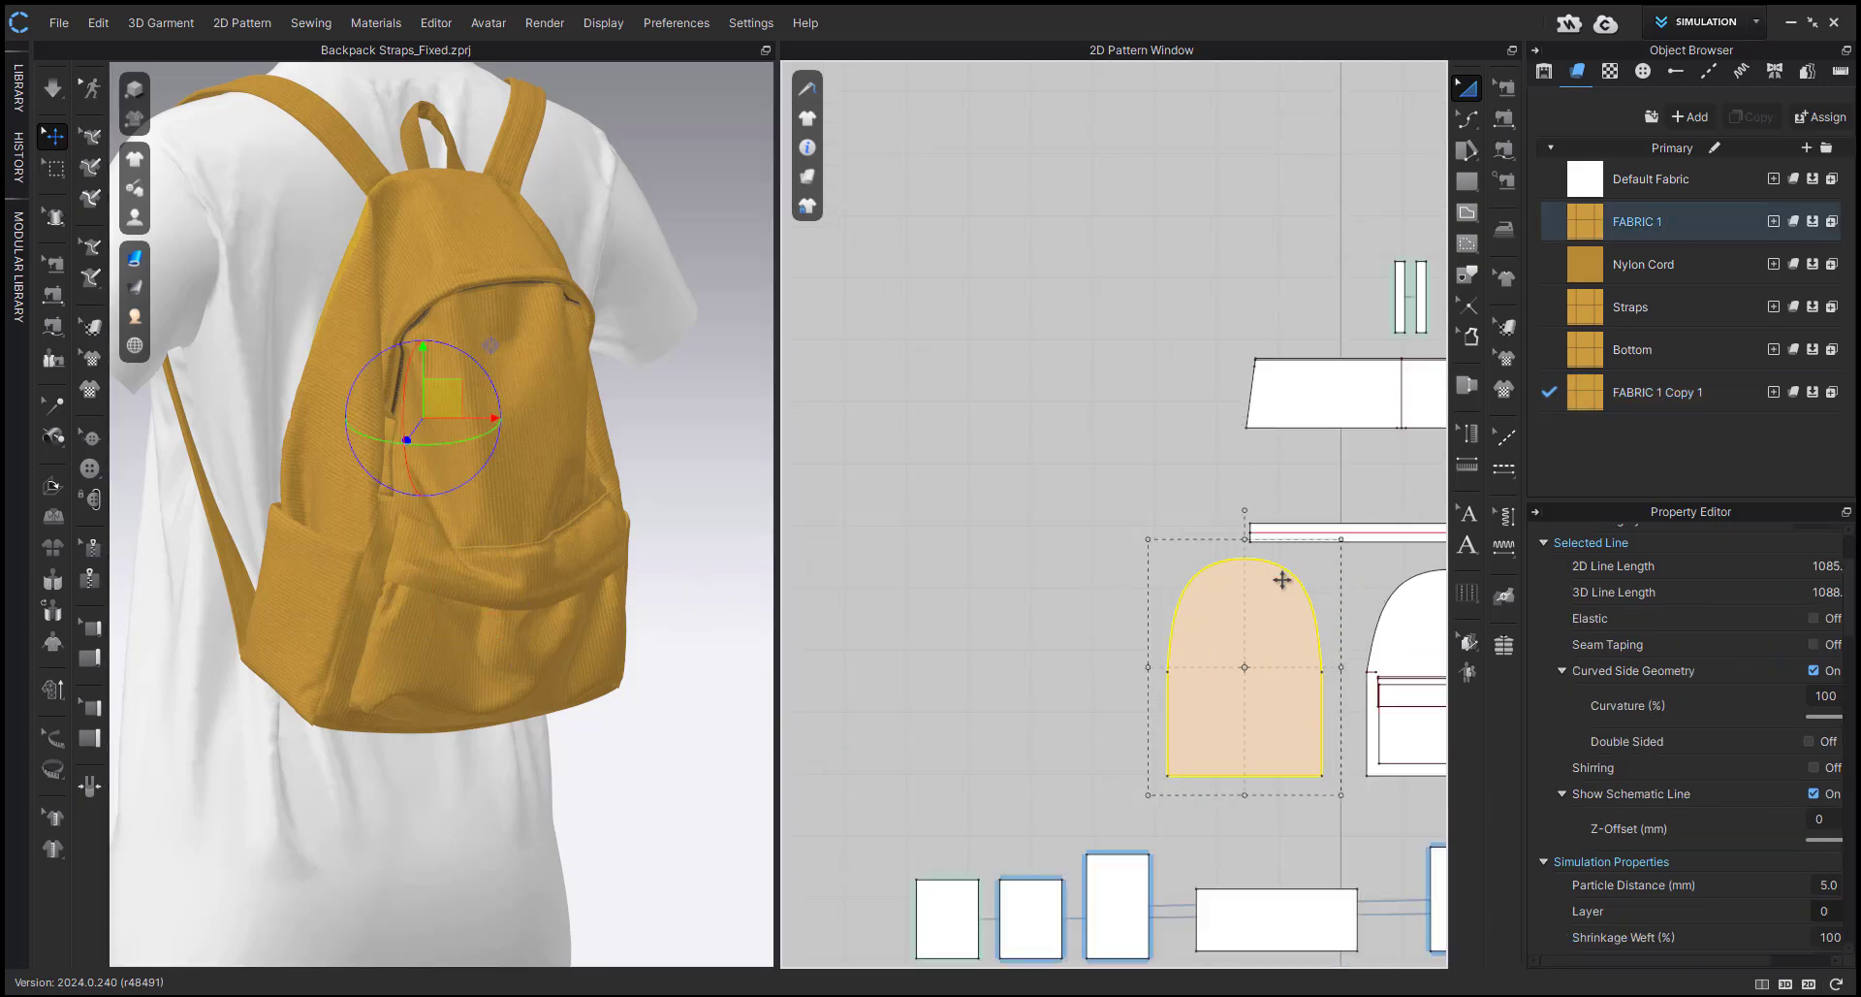
right_drag(376, 492, 444, 506)
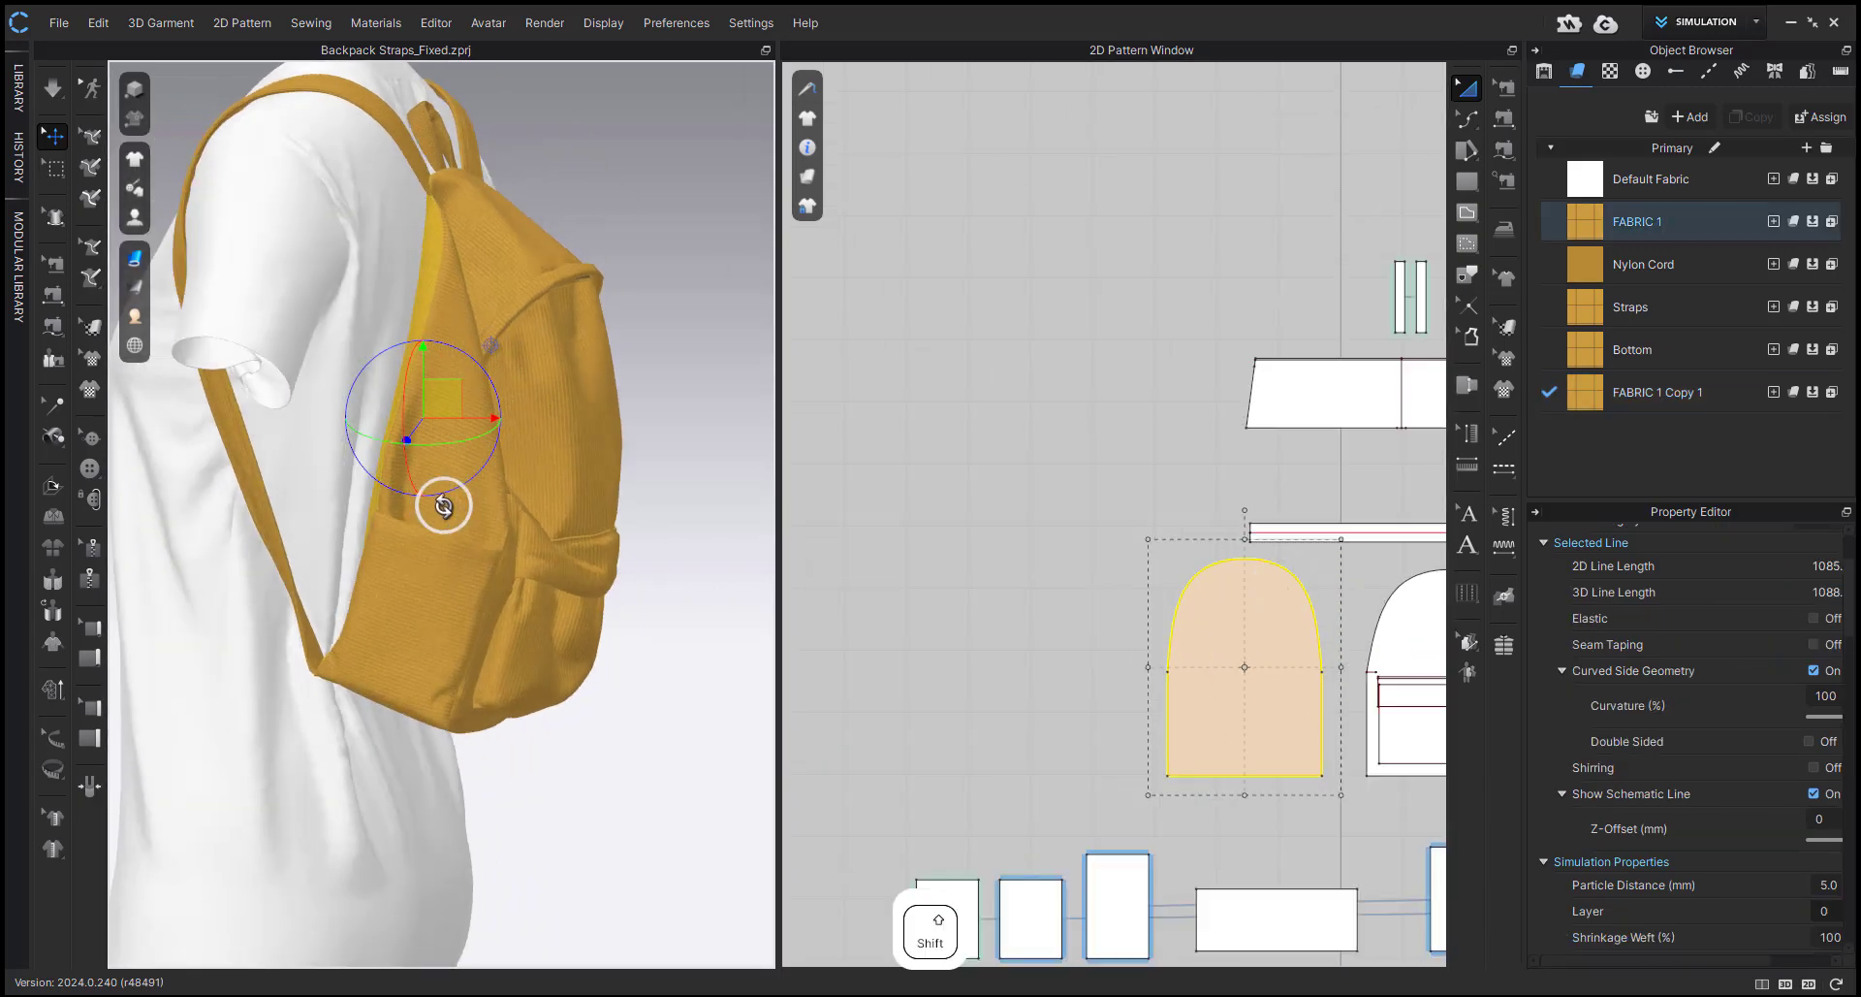
Show the avatar and hide the backpack's upper trapezoid panel to expose the inside of the bag.
key(shift+a)
middle_drag(444, 506, 499, 619)
scroll(500, 617, up, 1)
scroll(1136, 545, down, 4)
click(572, 388)
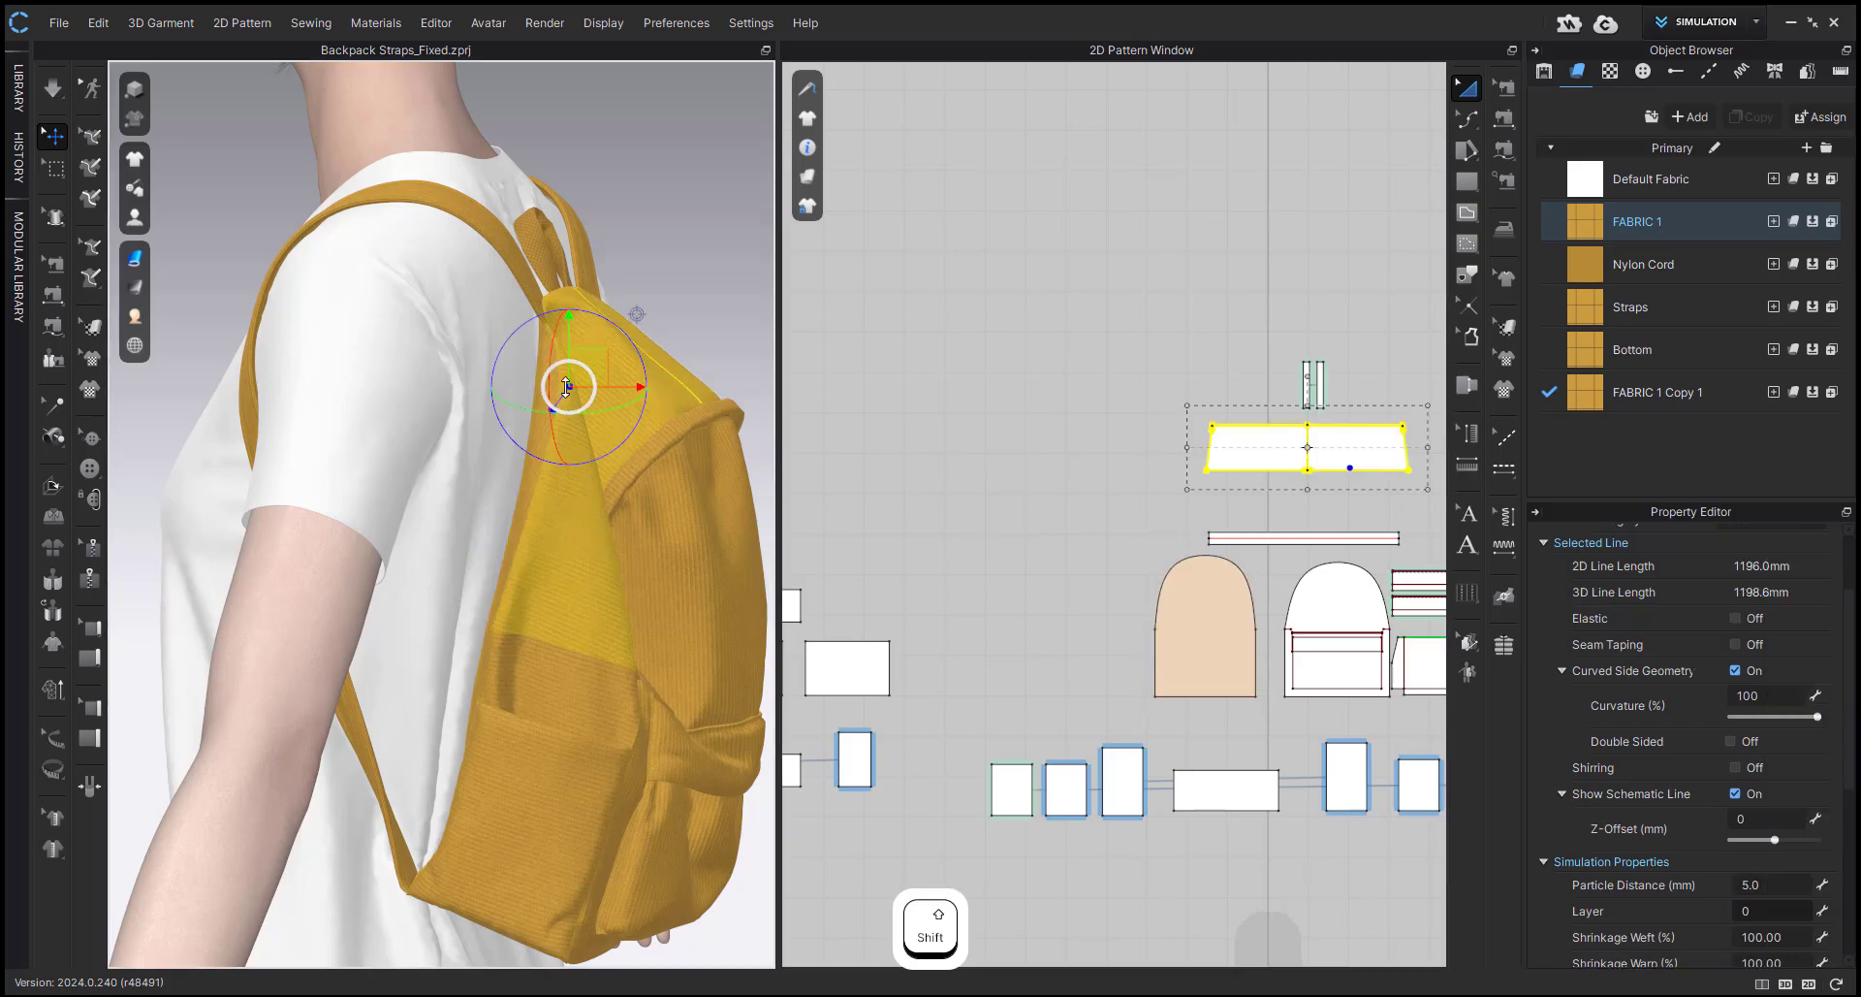
key(shift+q)
click(576, 398)
right_drag(587, 413, 494, 475)
Select the arched back panel and examine from the side how its upper part sits behind the avatar.
click(366, 442)
click(505, 394)
click(1230, 679)
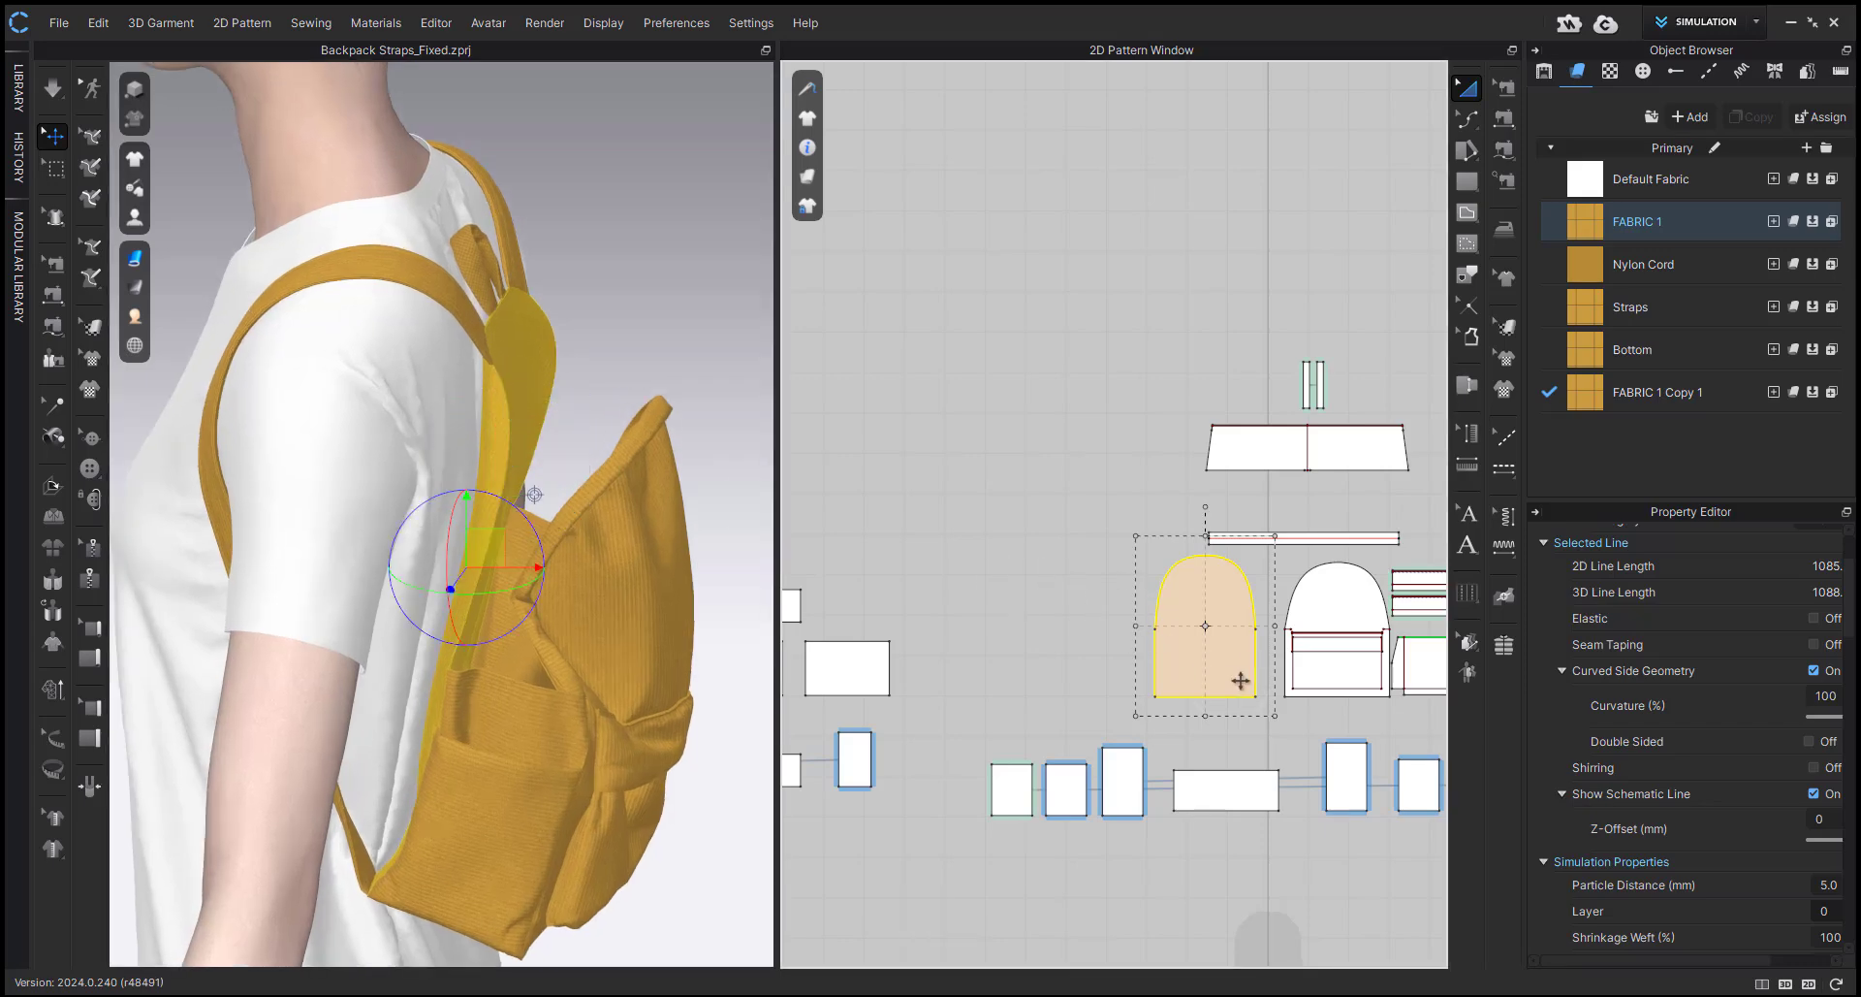
scroll(1705, 787, down, 2)
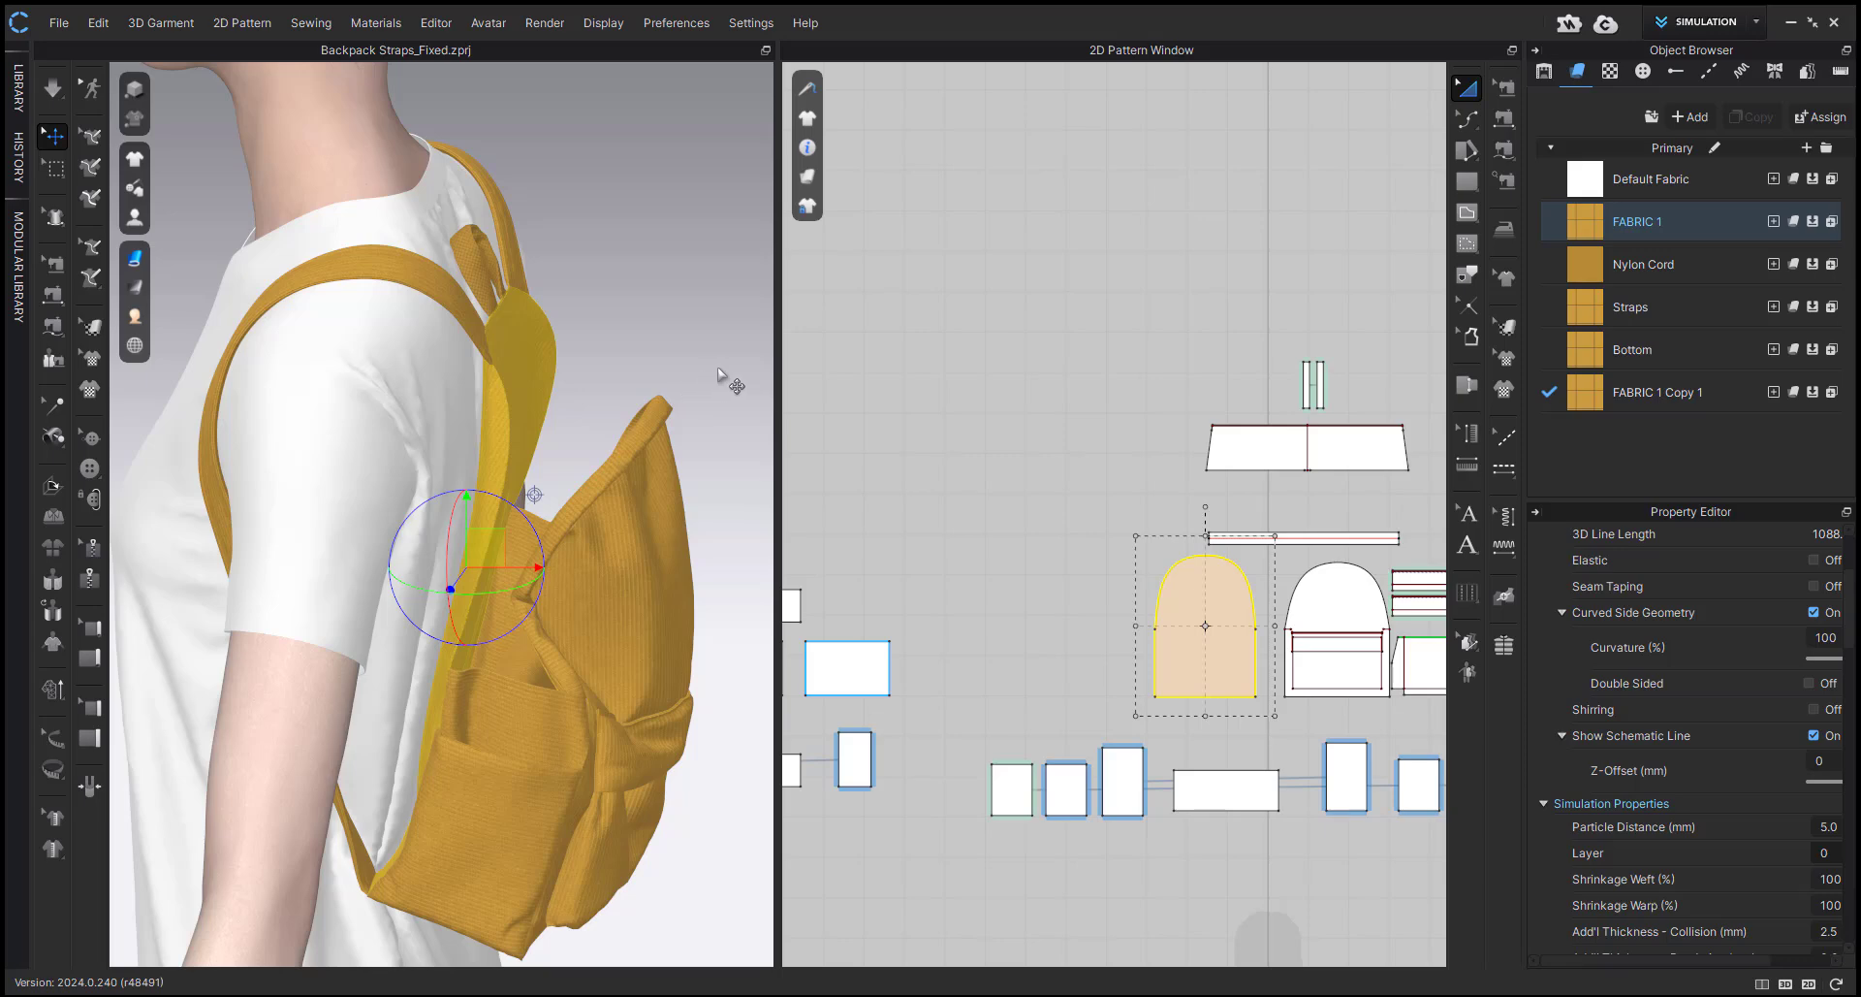
click(540, 359)
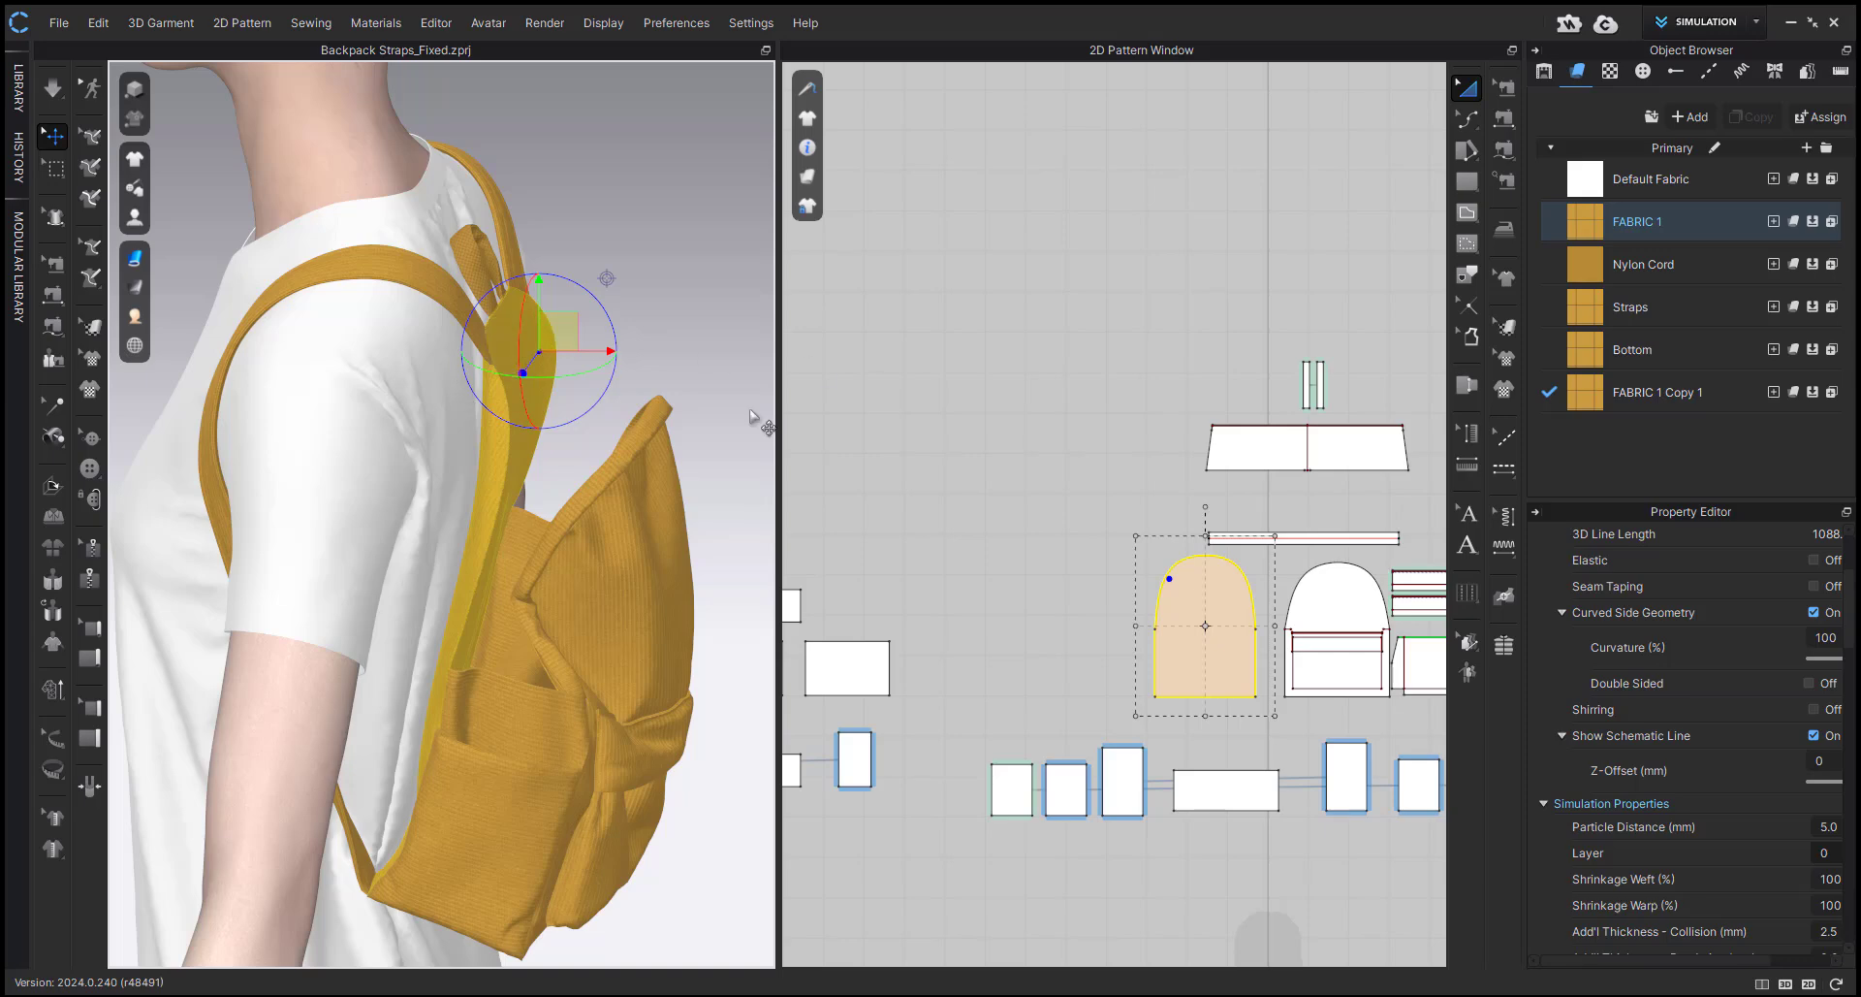
right_drag(417, 454, 470, 441)
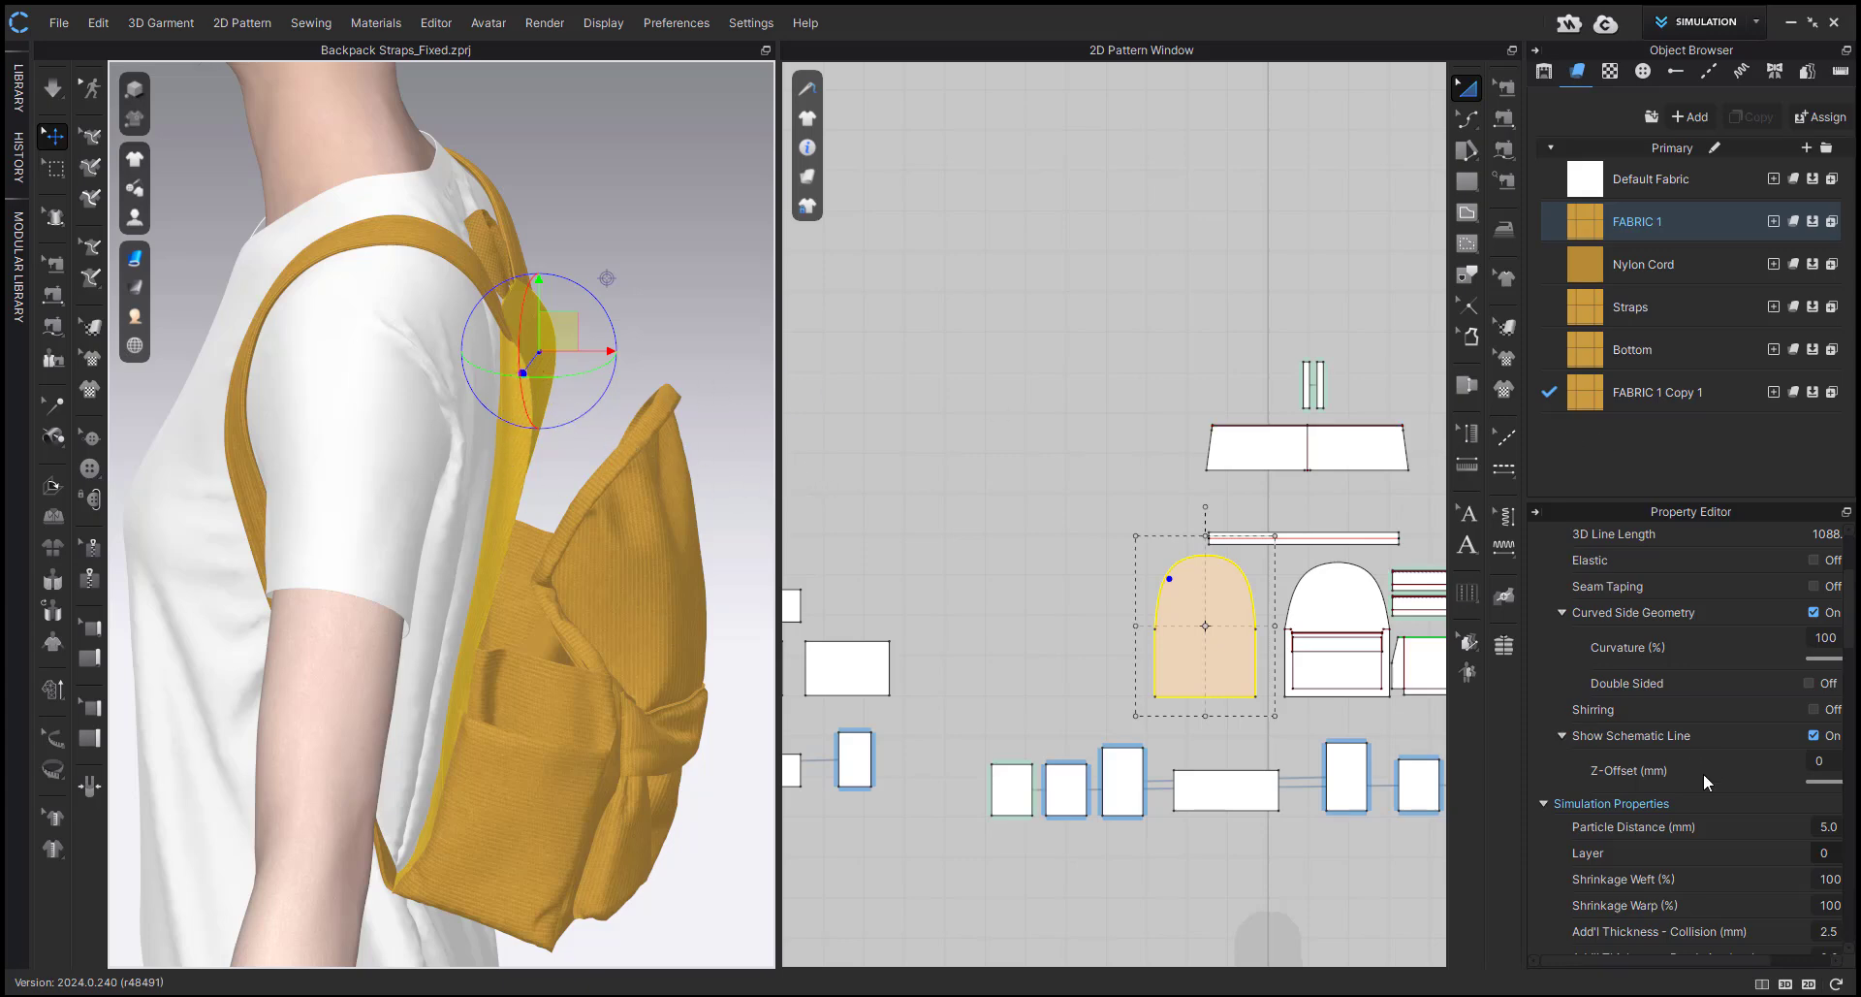
Set the garment rendering style to Textured Surface and select the arched back panel.
click(135, 260)
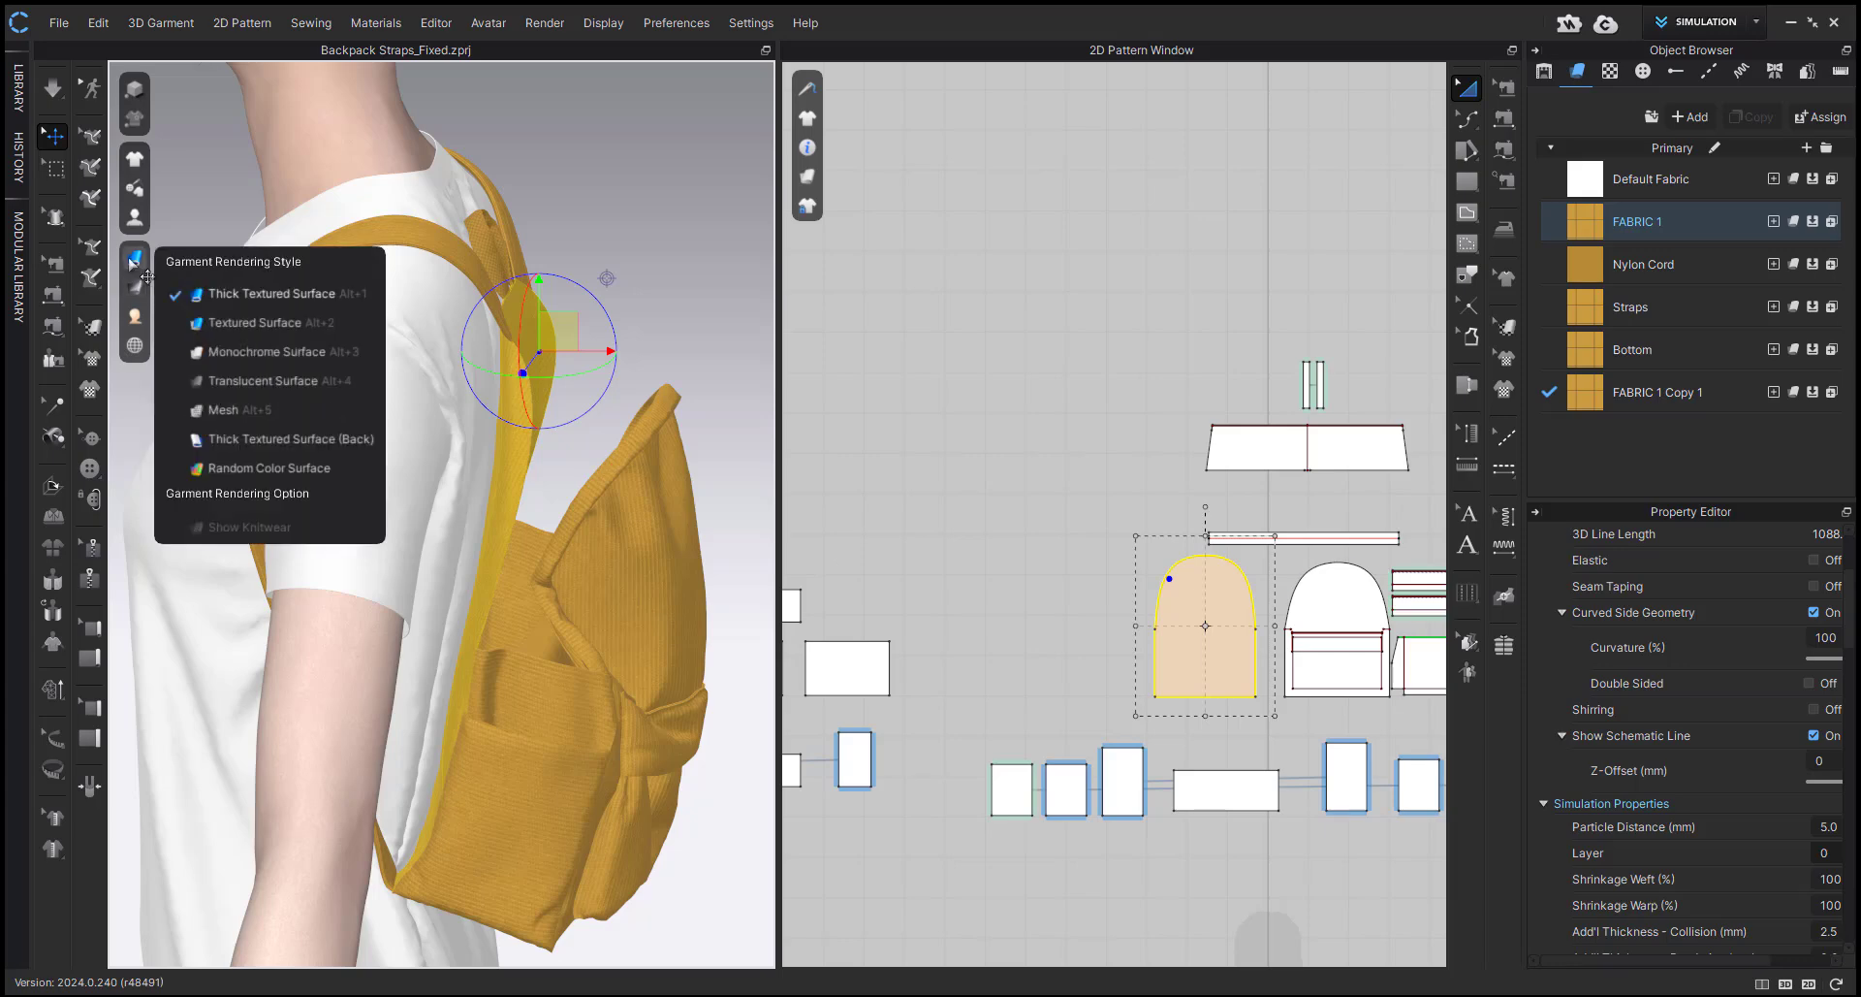
click(202, 326)
scroll(595, 393, up, 2)
click(705, 327)
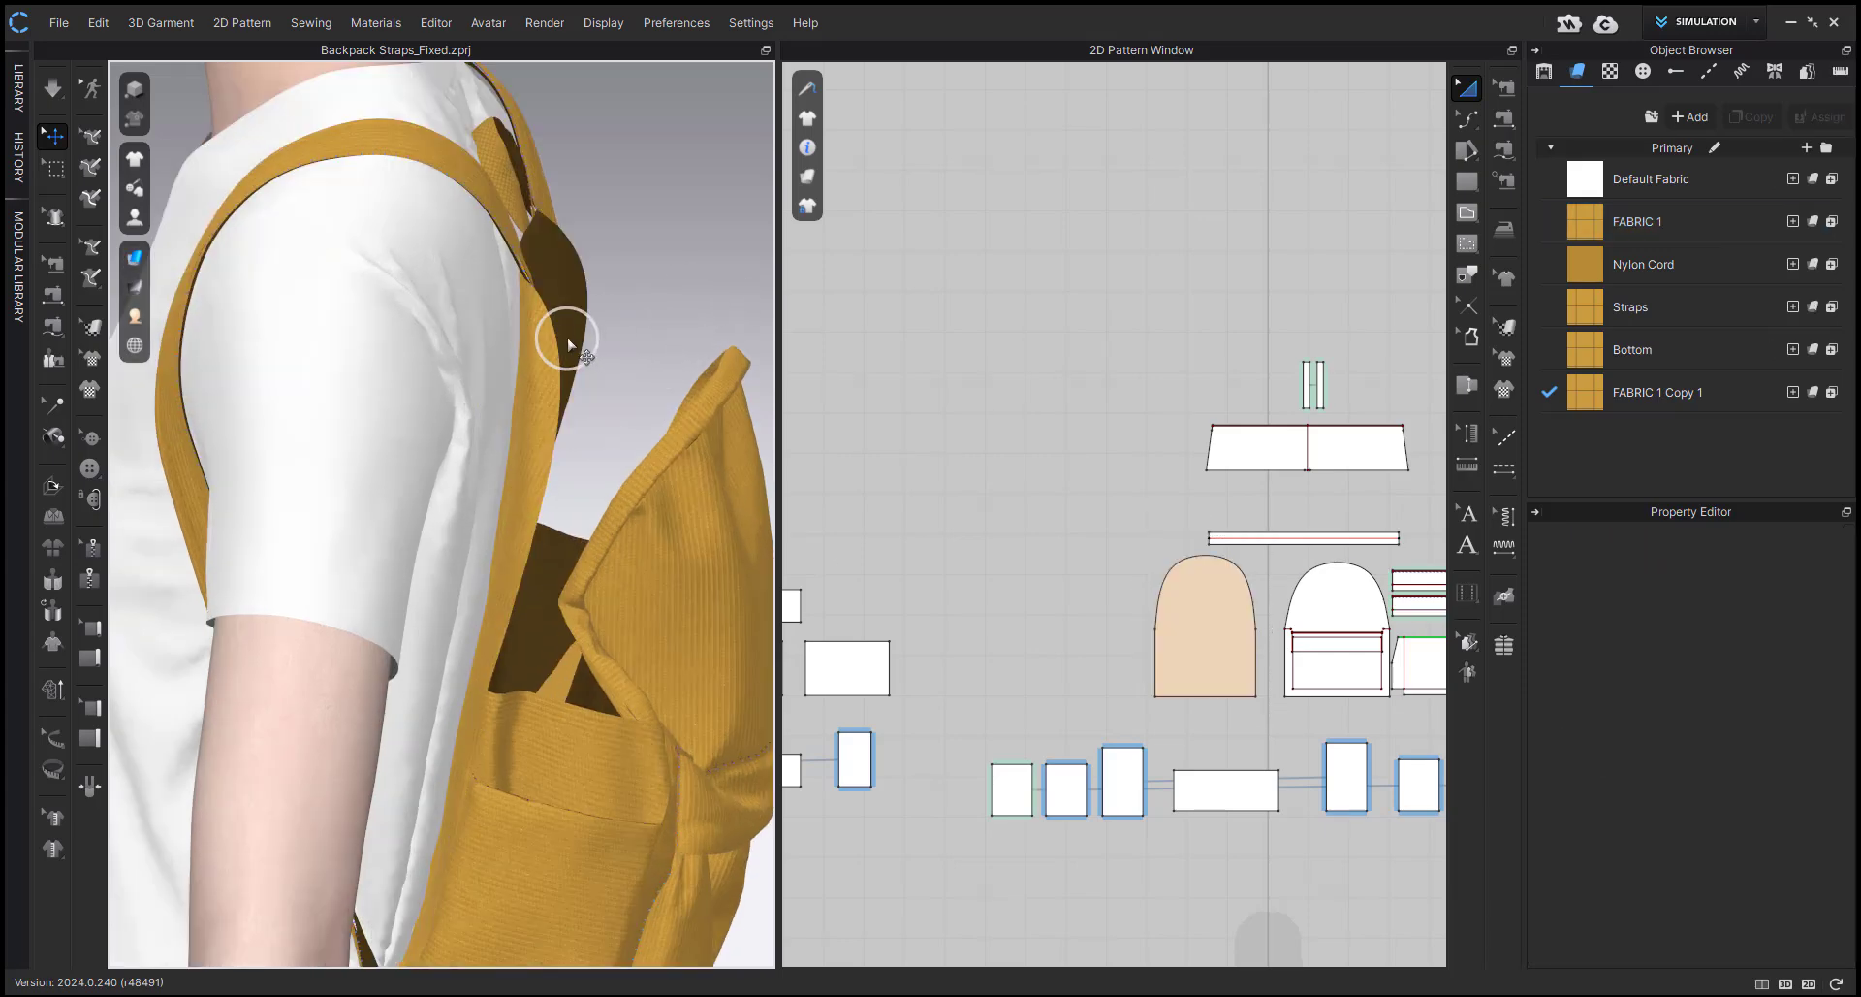
click(567, 339)
mouse_move(567, 338)
right_down()
mouse_move(599, 339)
mouse_move(572, 323)
right_up()
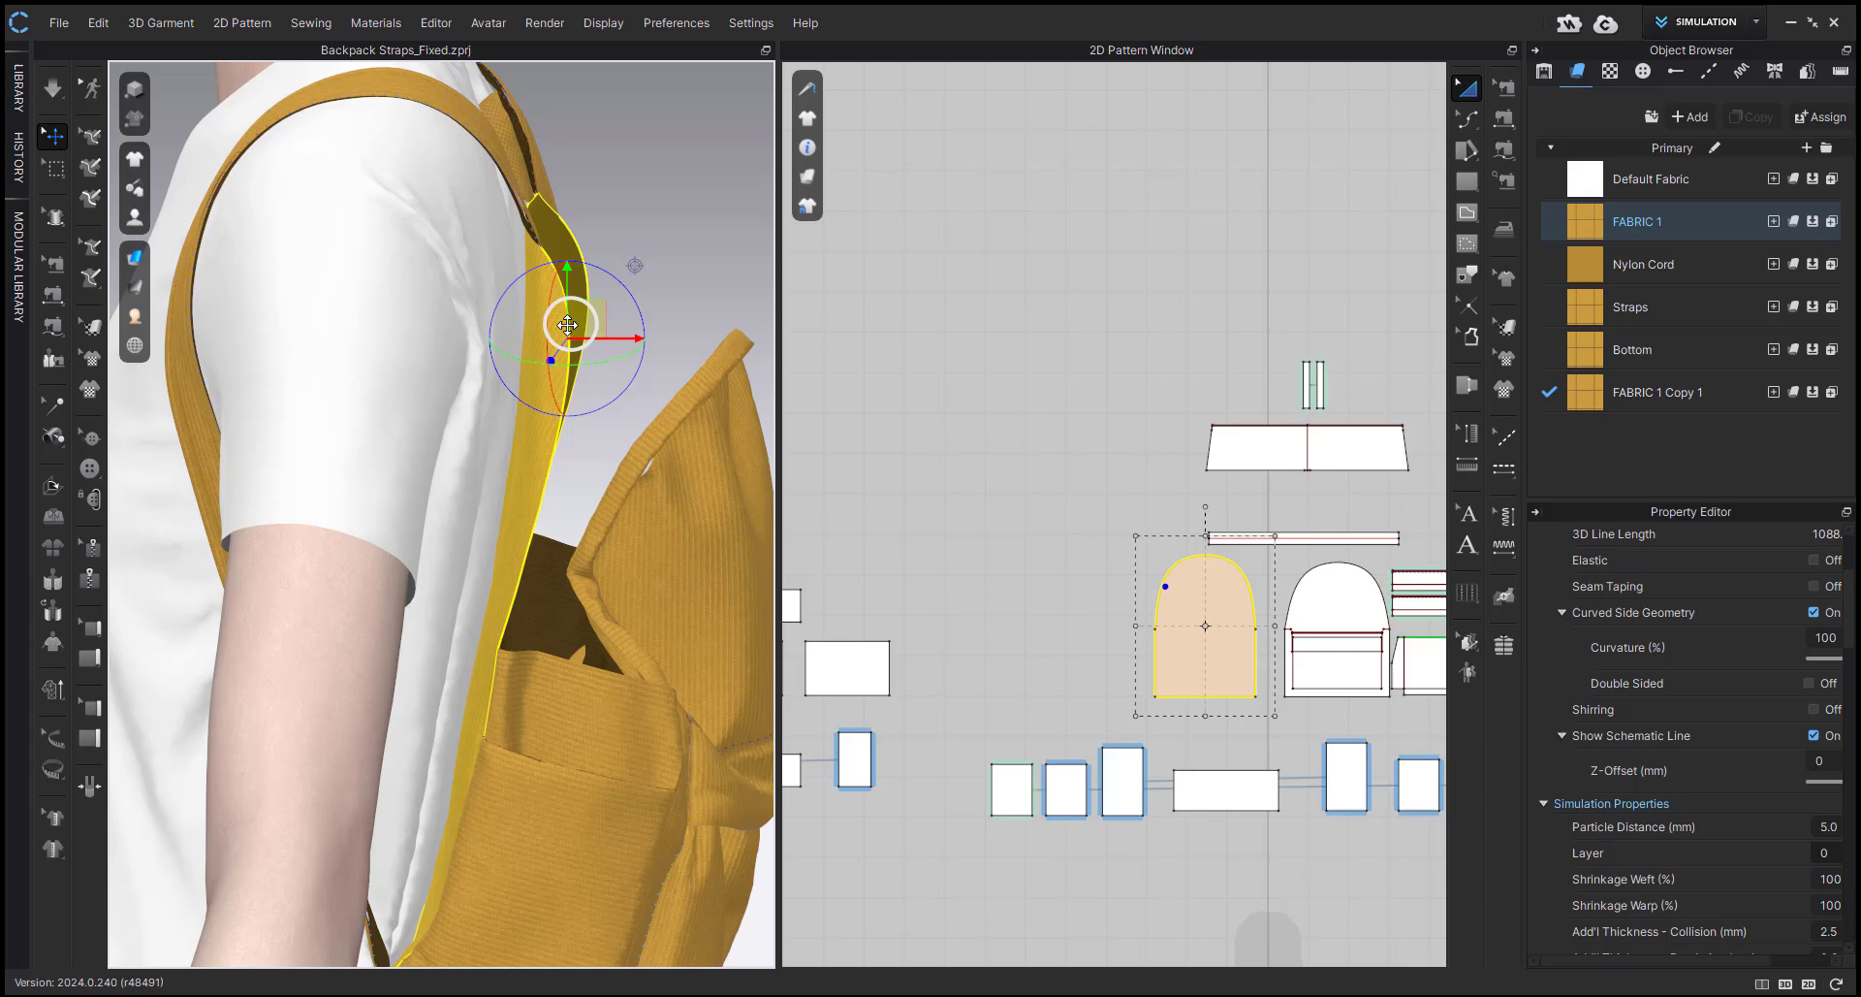
click(536, 493)
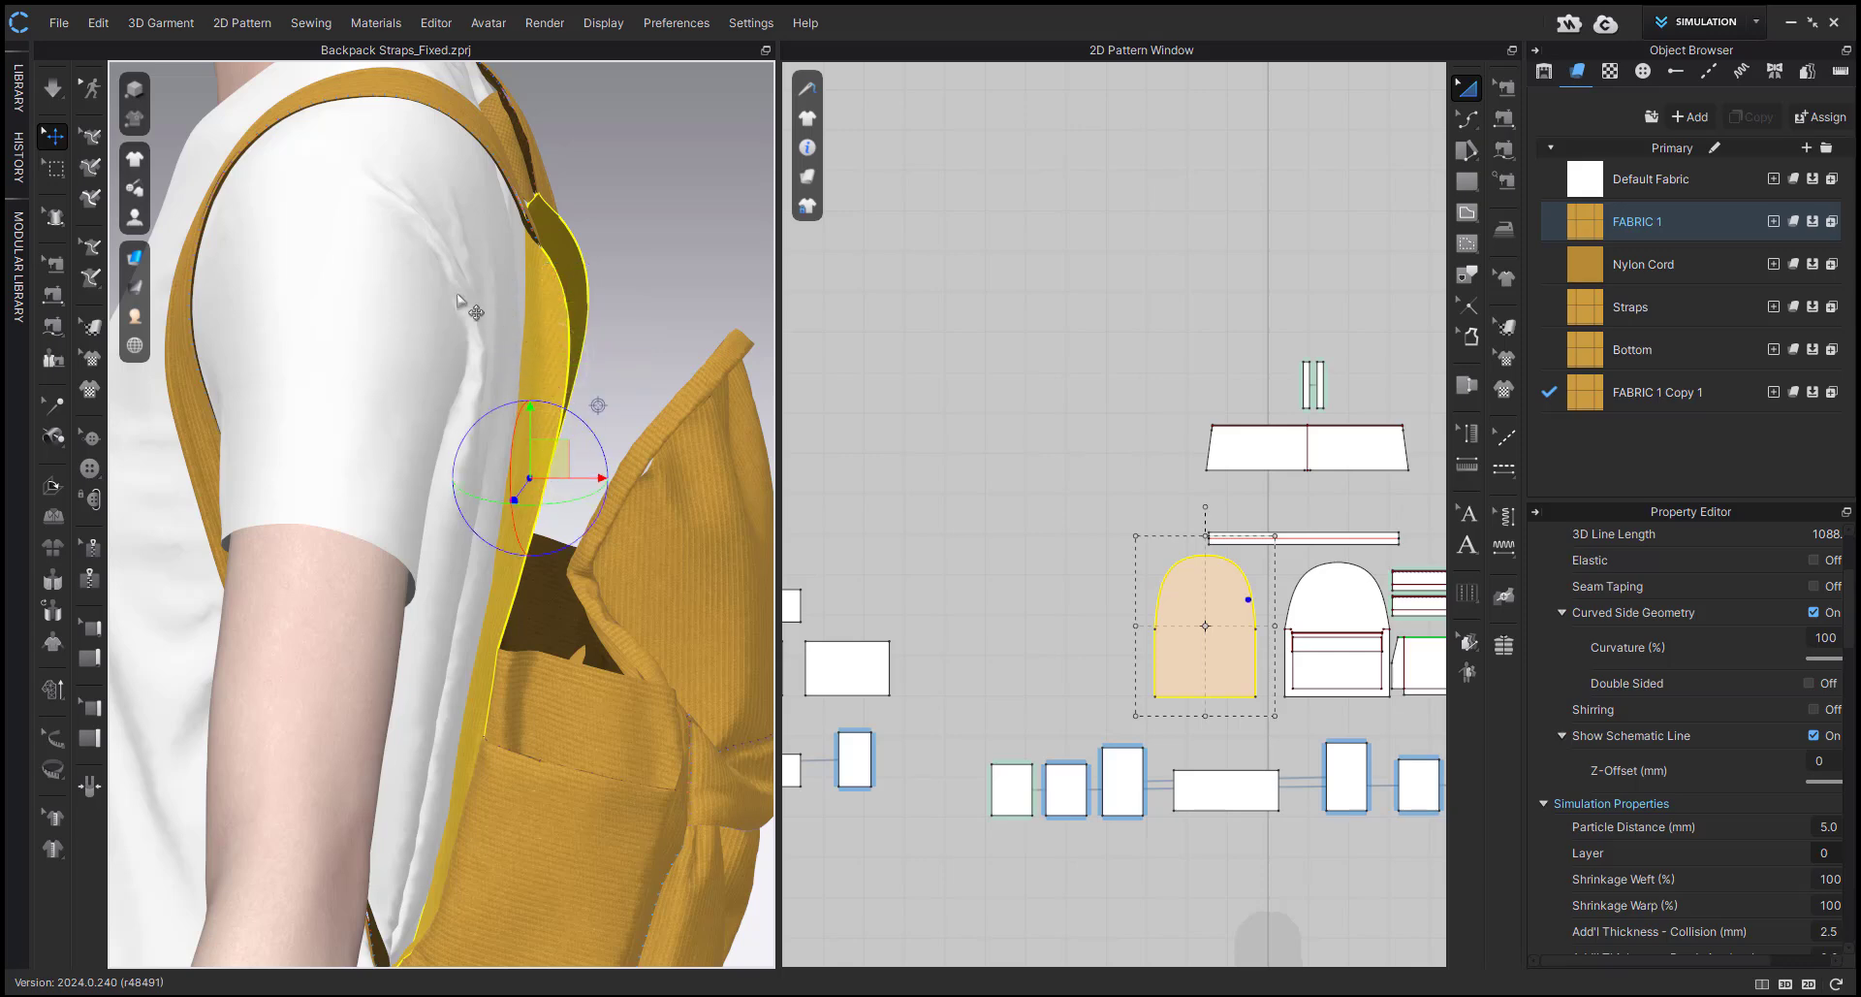
click(523, 313)
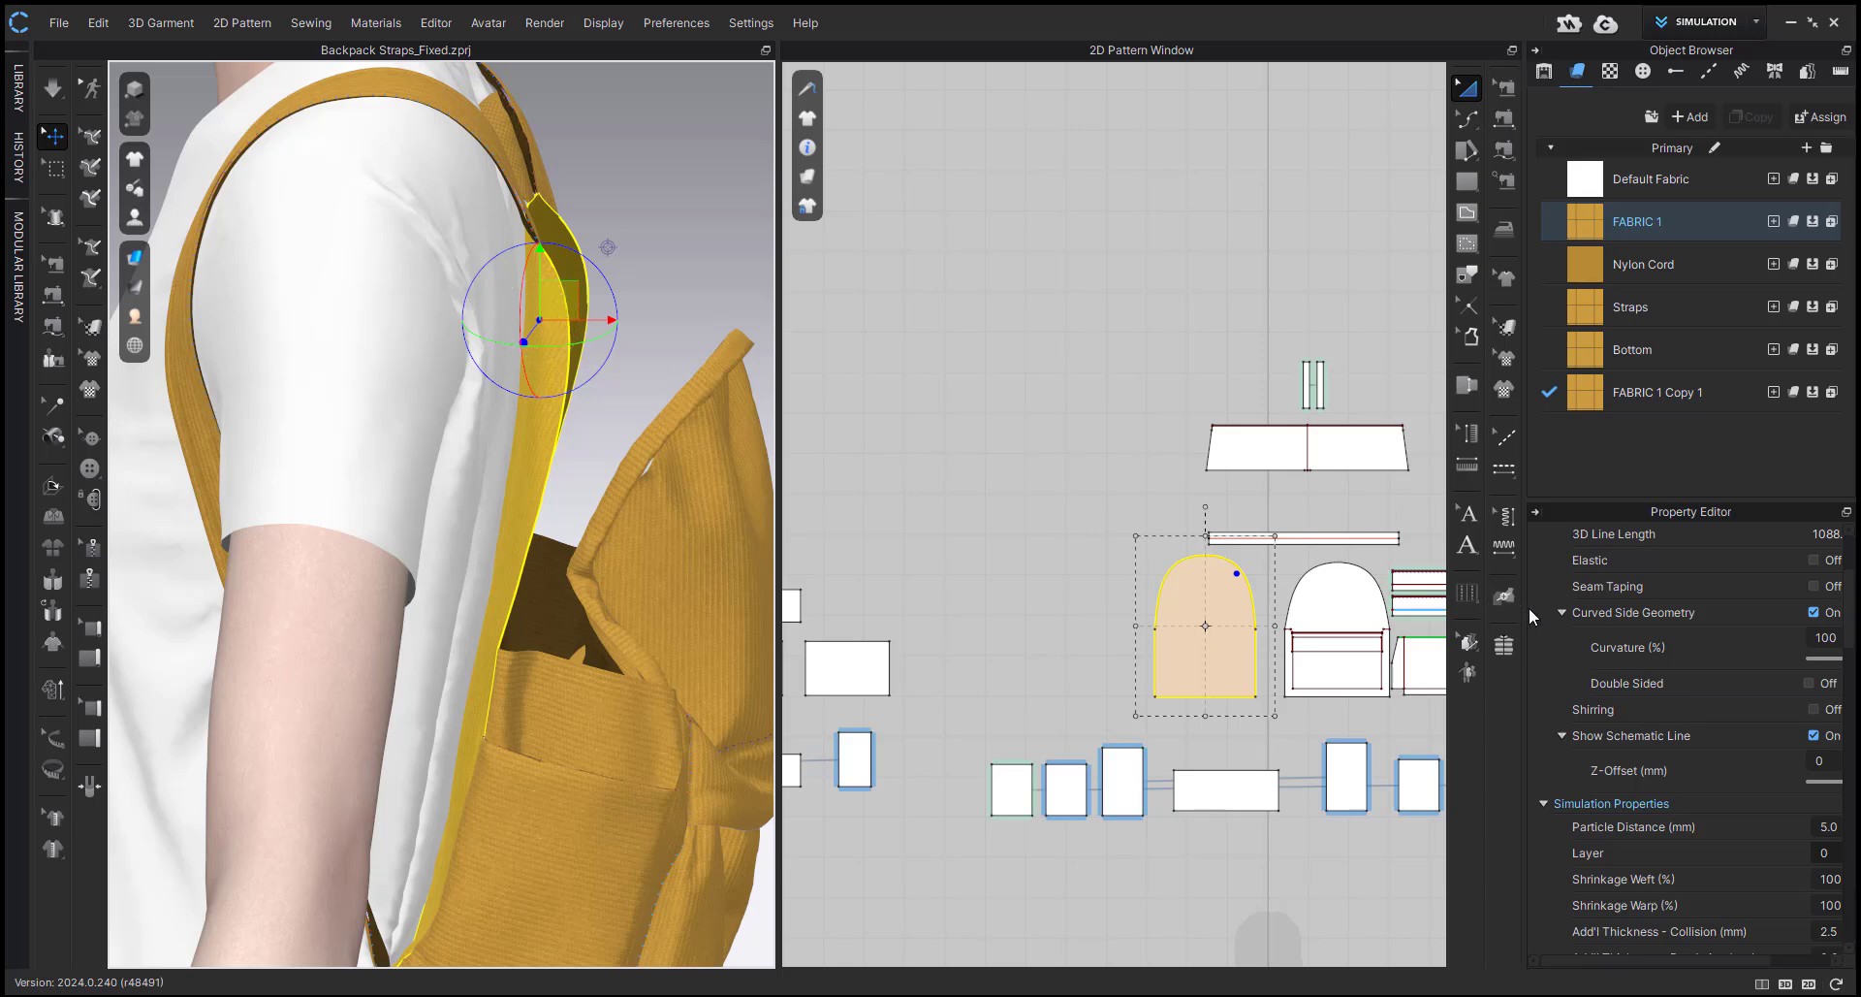
Set the Pressure of the arched back panel to -70 and clear the selection.
drag(1525, 608, 1464, 605)
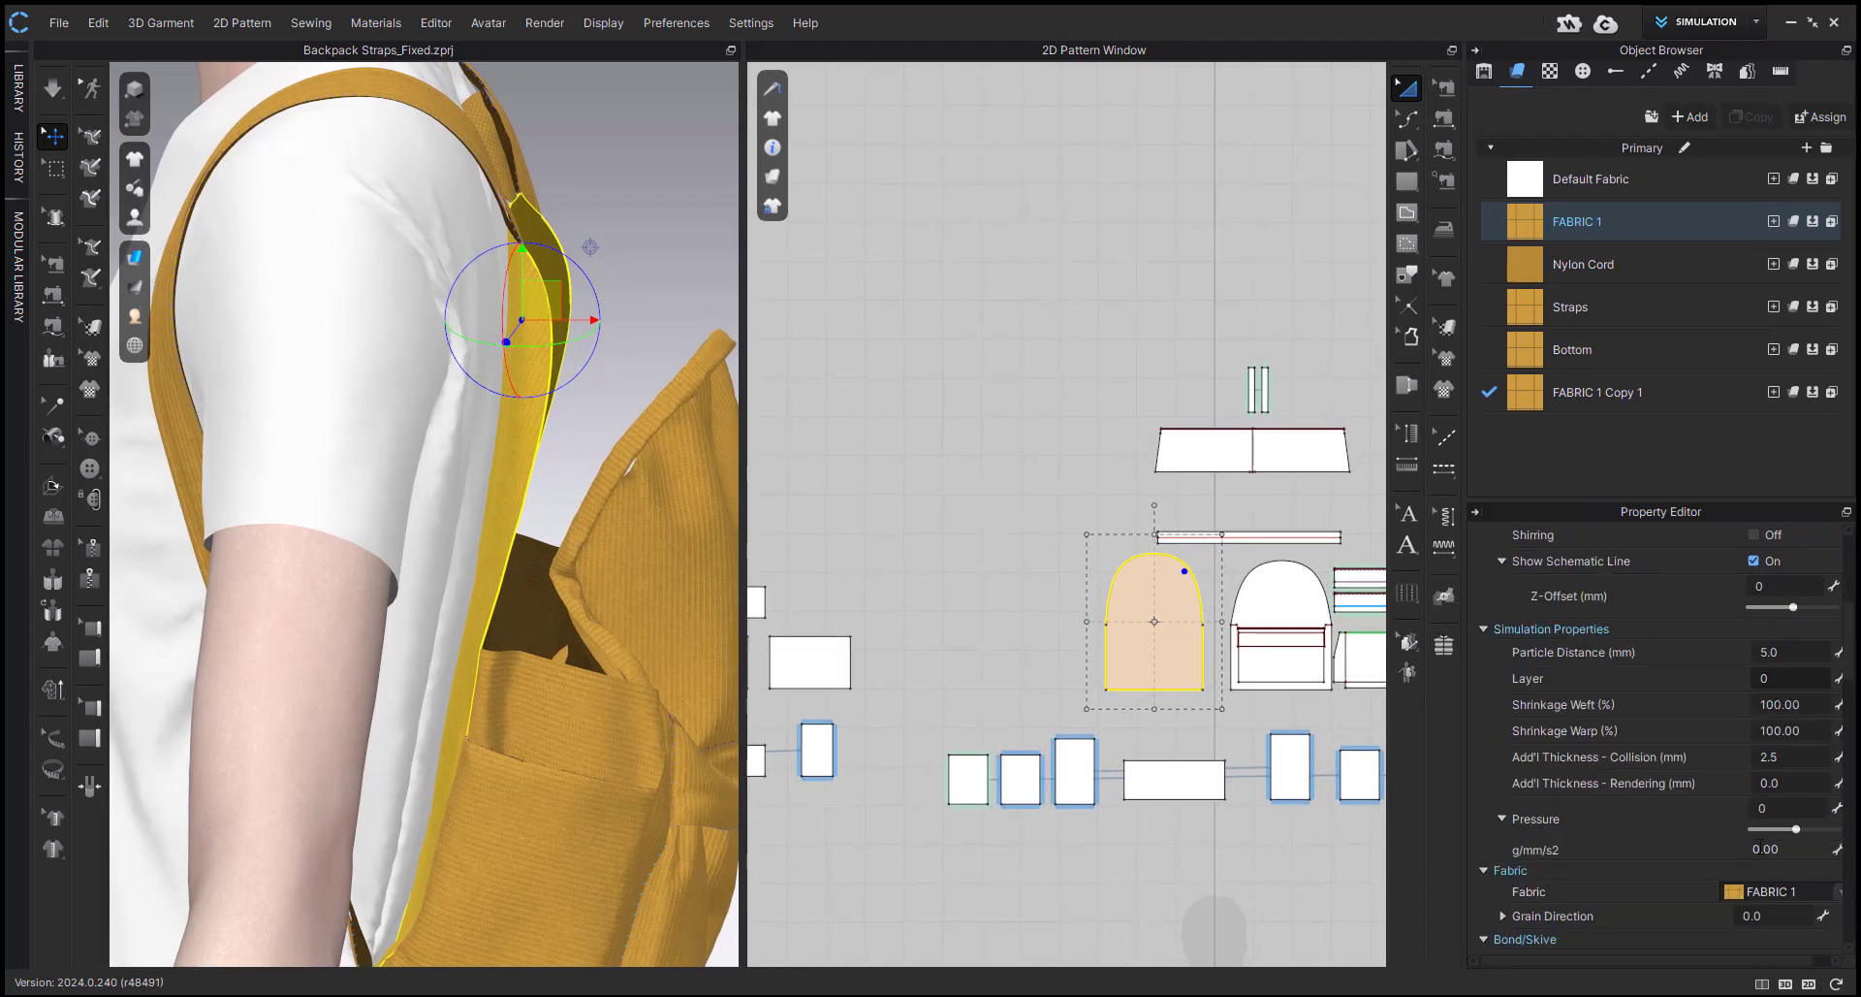
double_click(1788, 804)
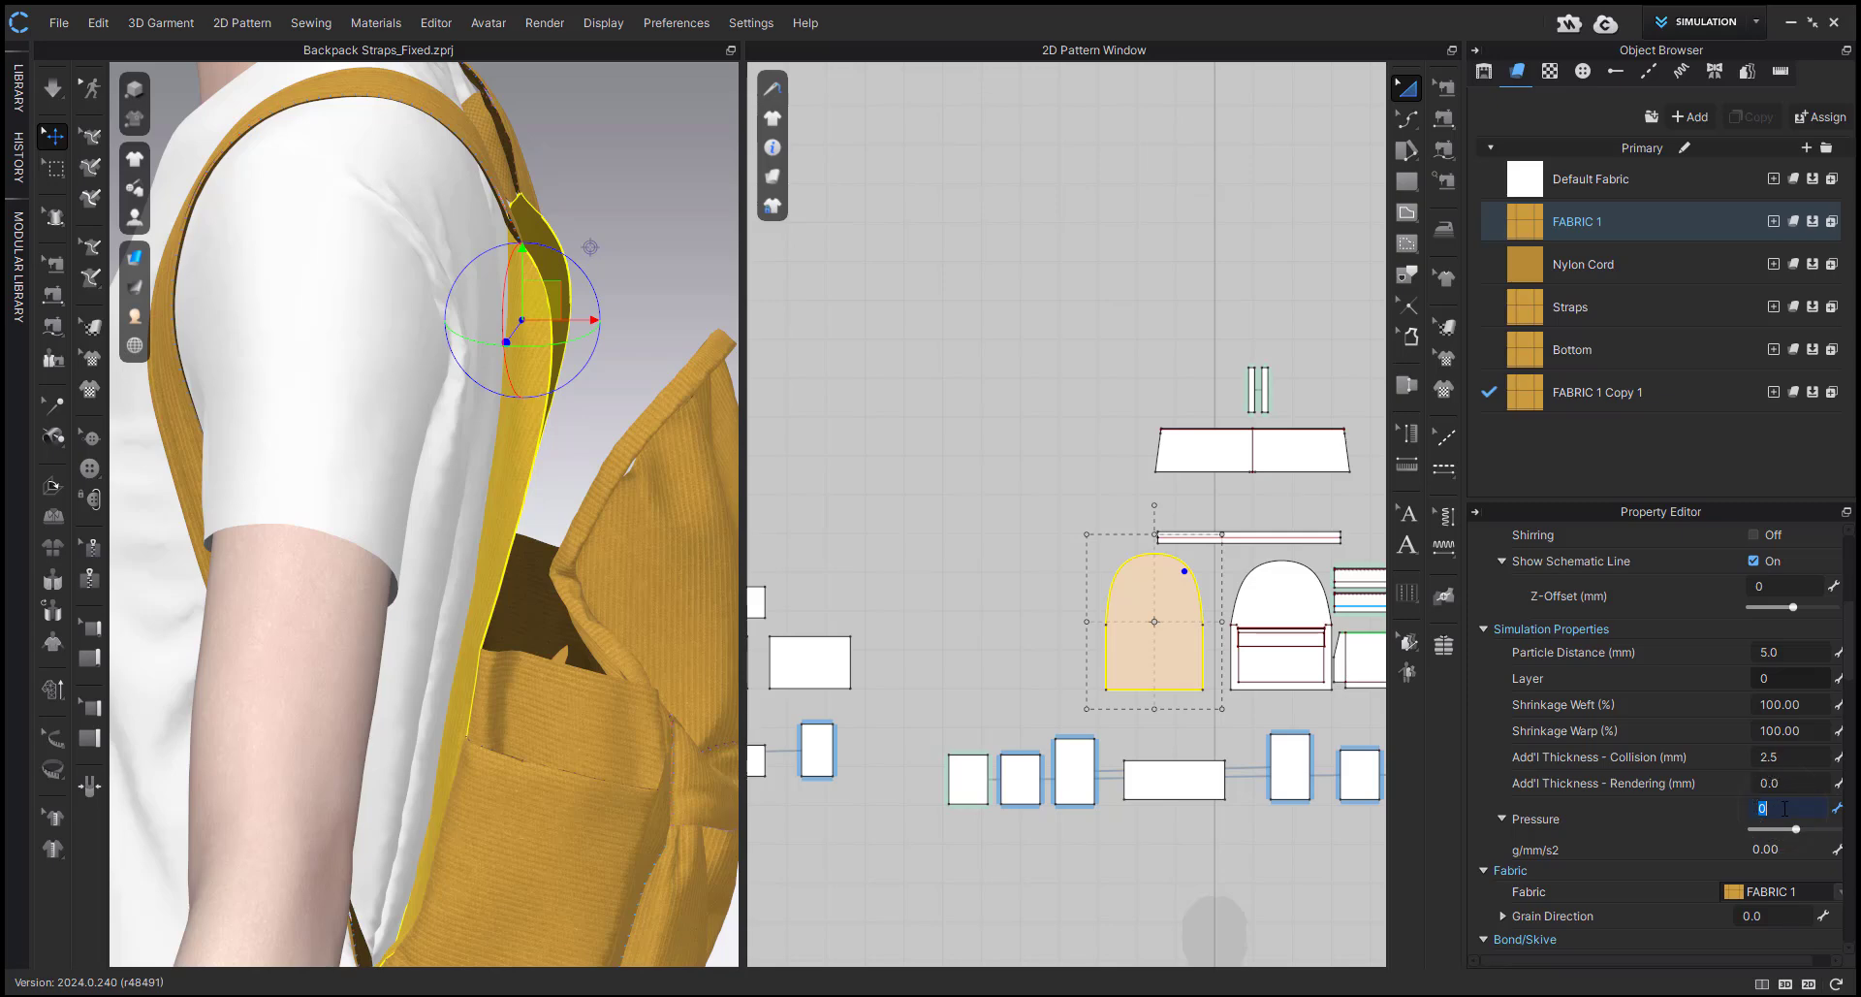
text(-70)
key(Return)
click(1004, 527)
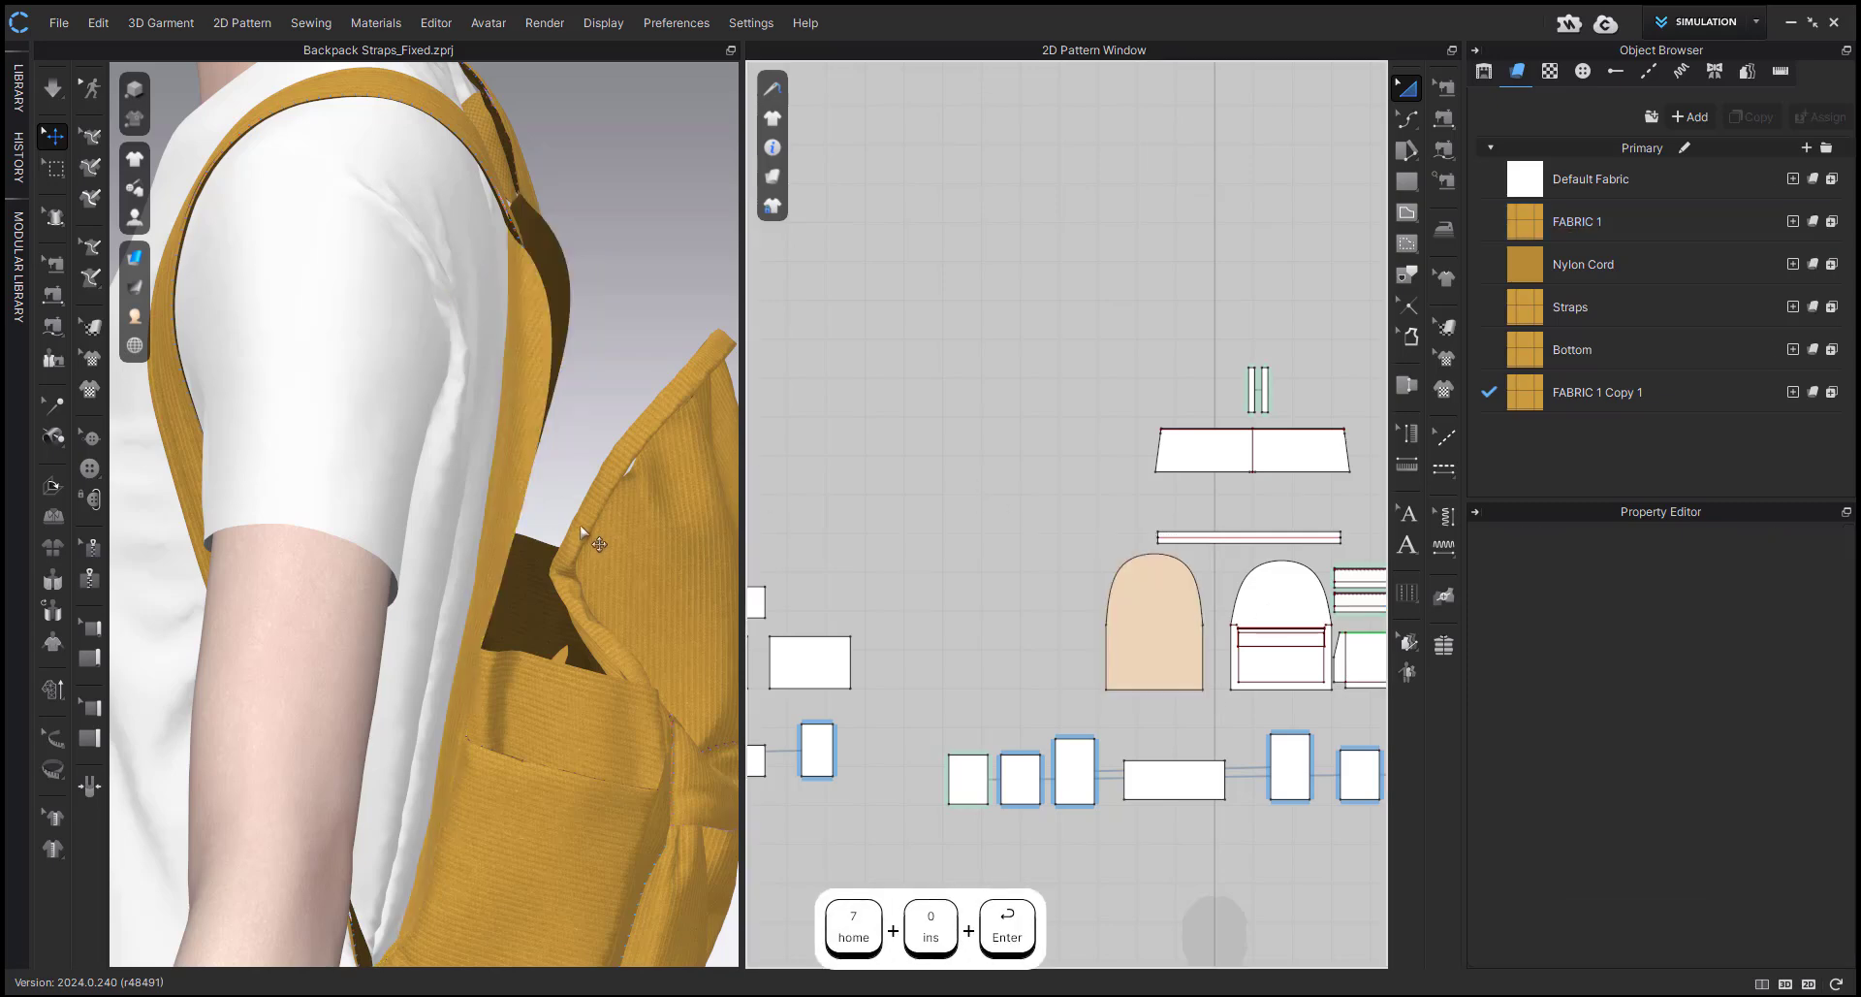
Run a brief simulation with the back panel's pressure applied and select the arched back panel again.
key(space)
key(space)
right_drag(582, 528, 589, 520)
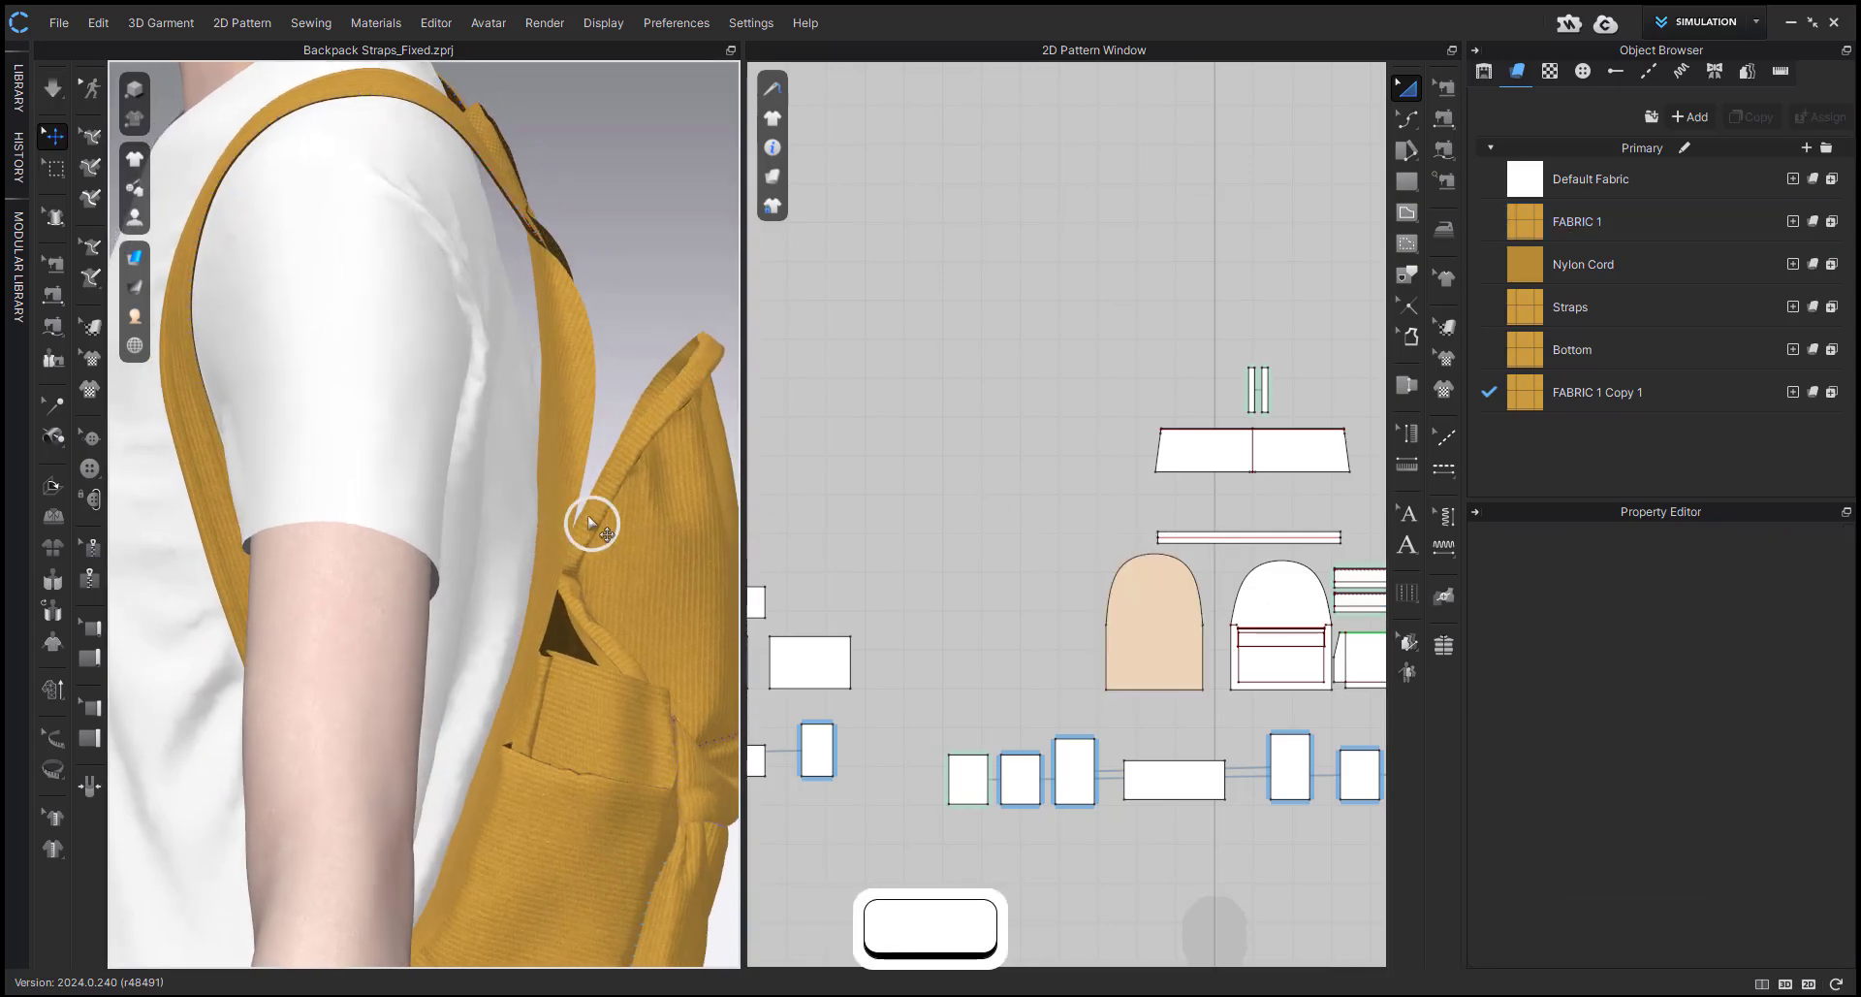
click(549, 419)
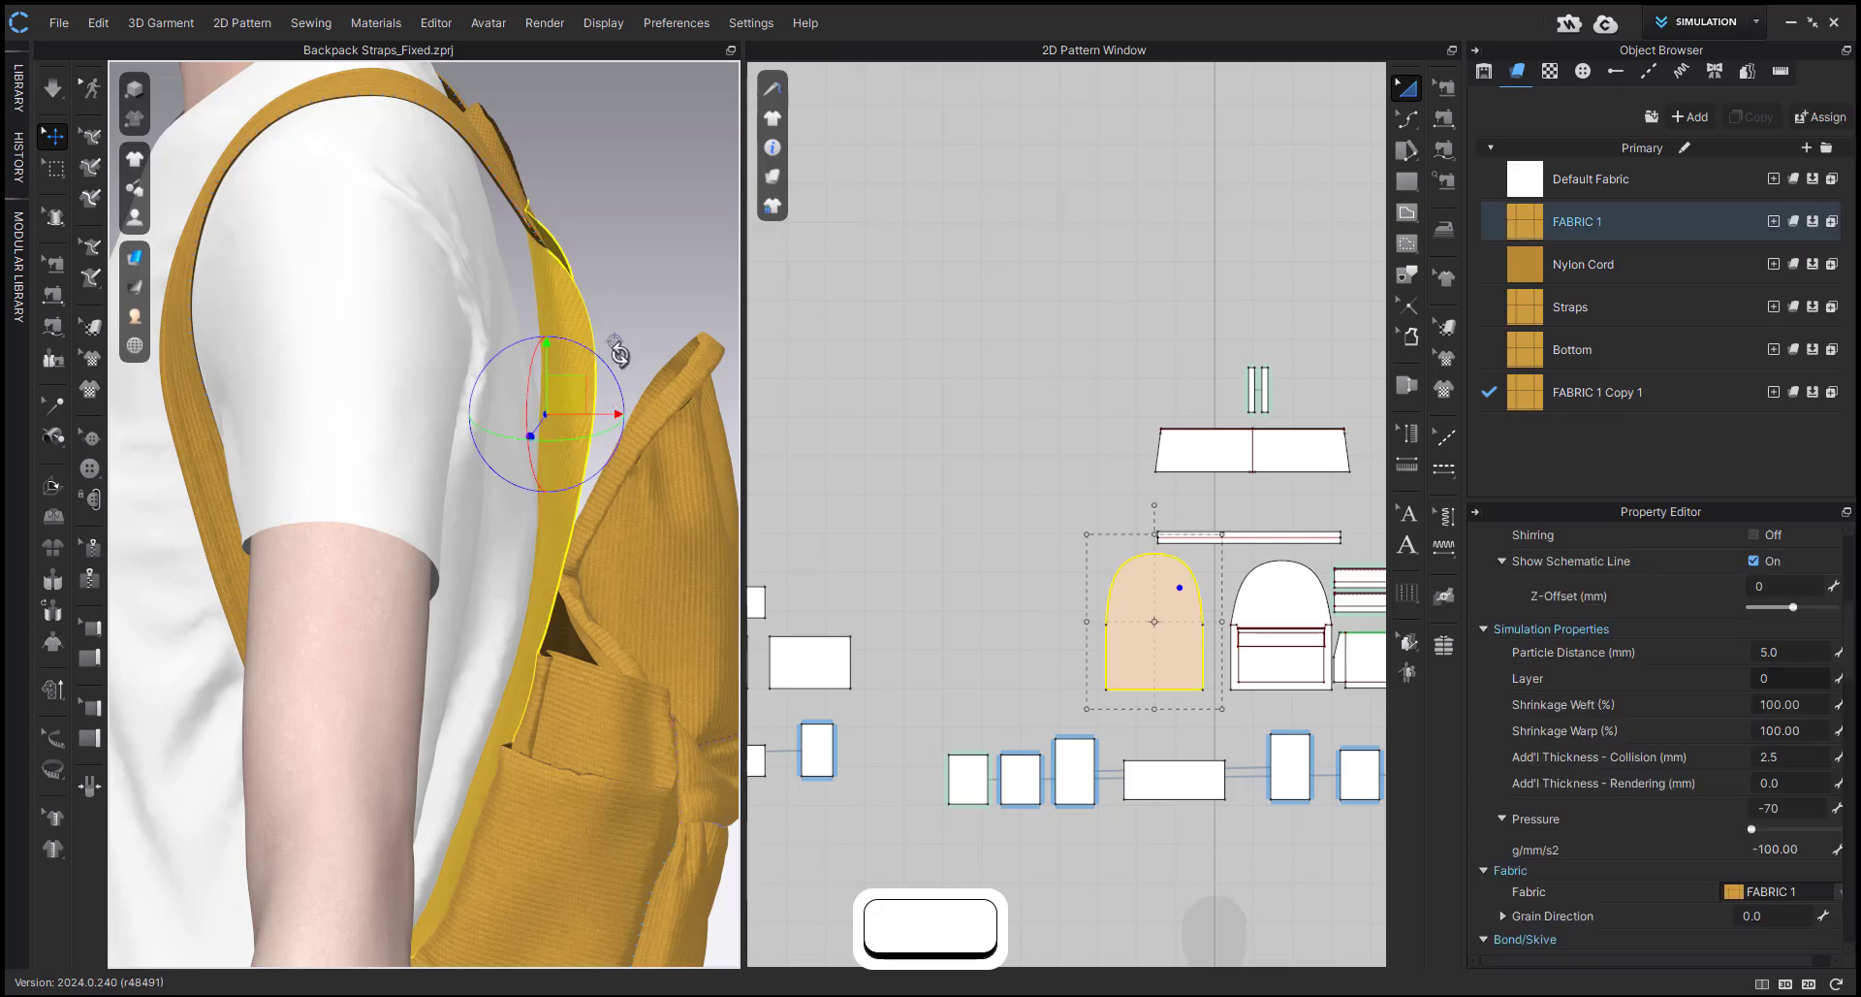
Undo the last simulation and the pressure change on the arched back panel.
key(ctrl+z)
key(ctrl+z)
key(ctrl+z)
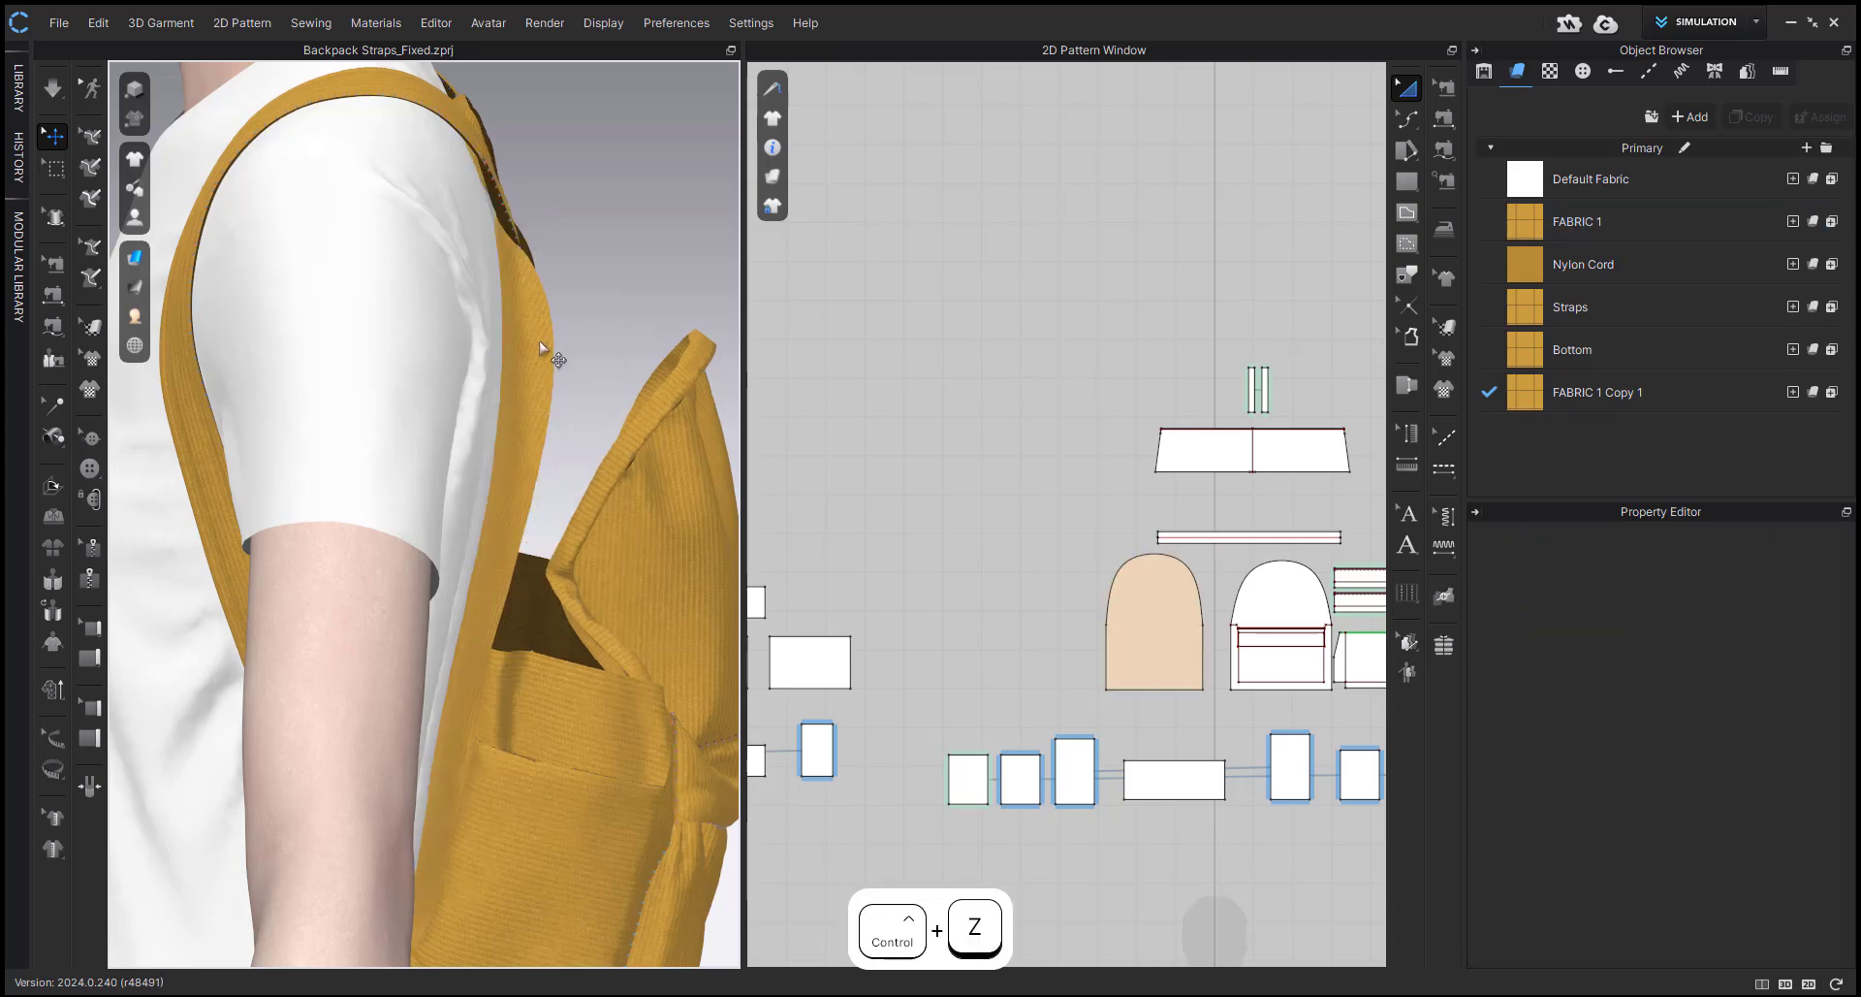
Set the Pressure of the arched back panel to 40 and clear the selection.
click(1793, 808)
text(70)
key(Return)
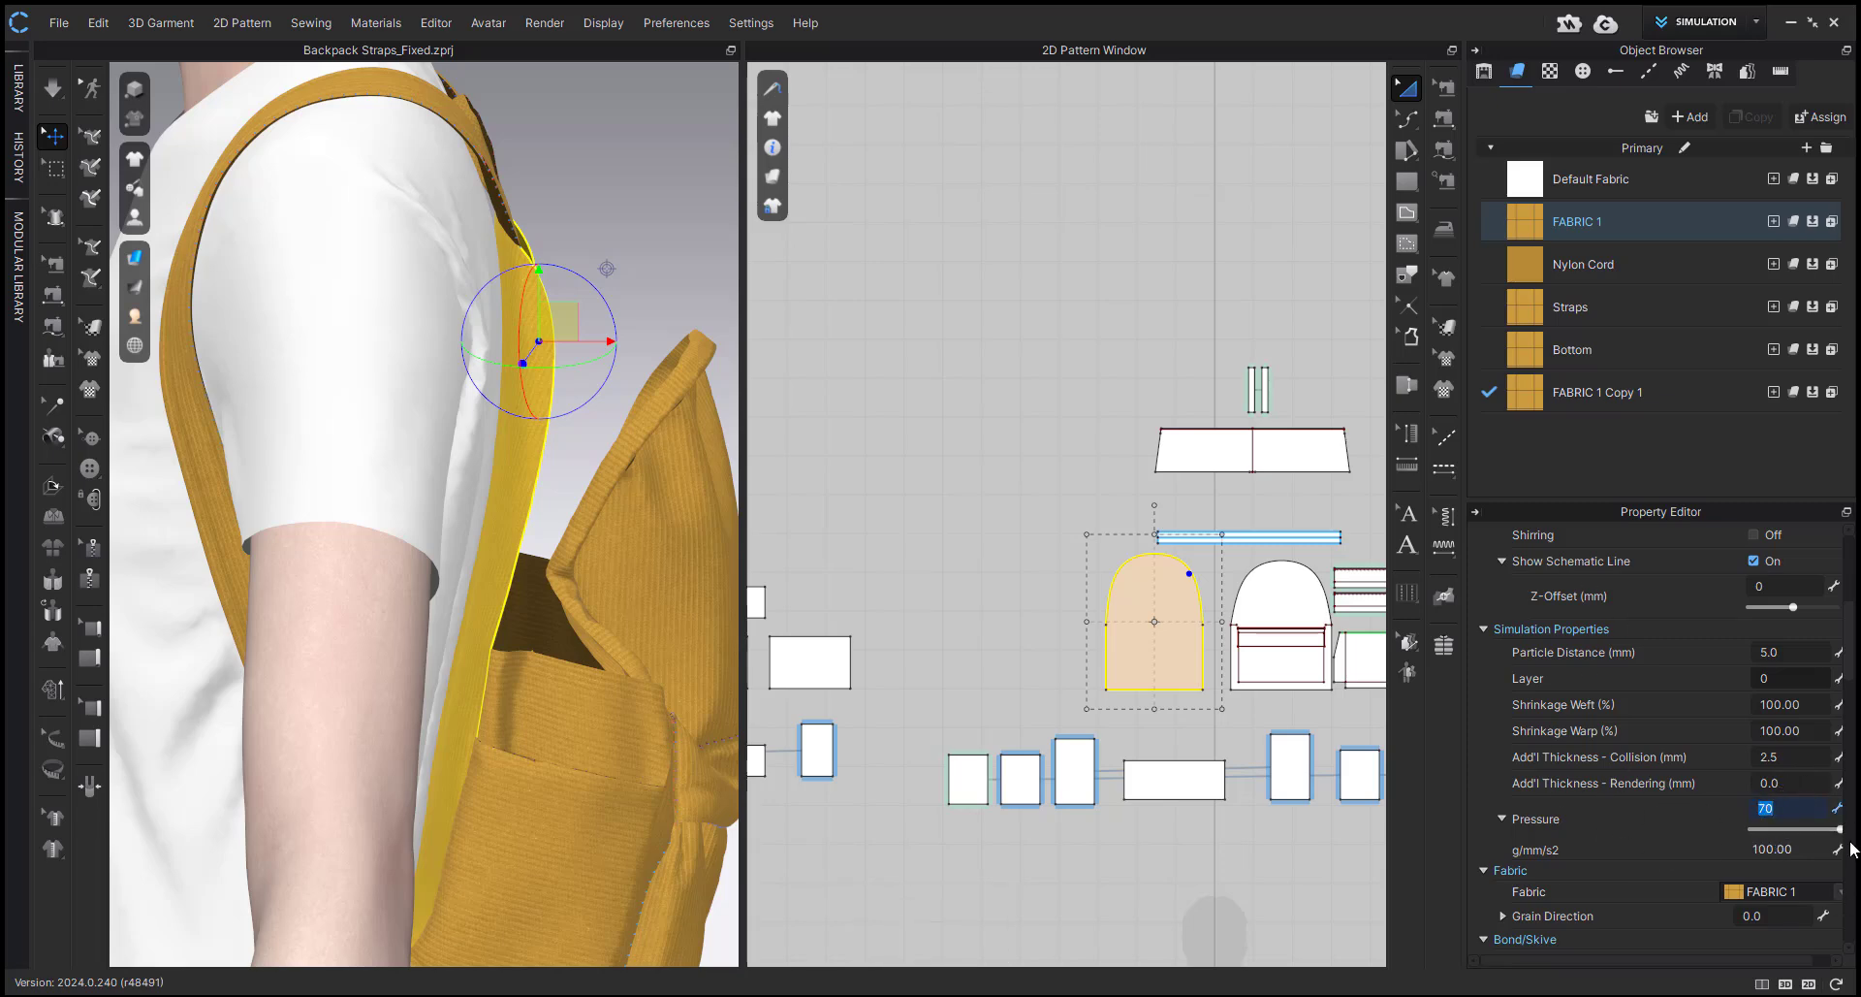
click(1033, 459)
Simulate while pulling the upper part of the arched back panel toward the avatar's back, and stop the simulation.
key(space)
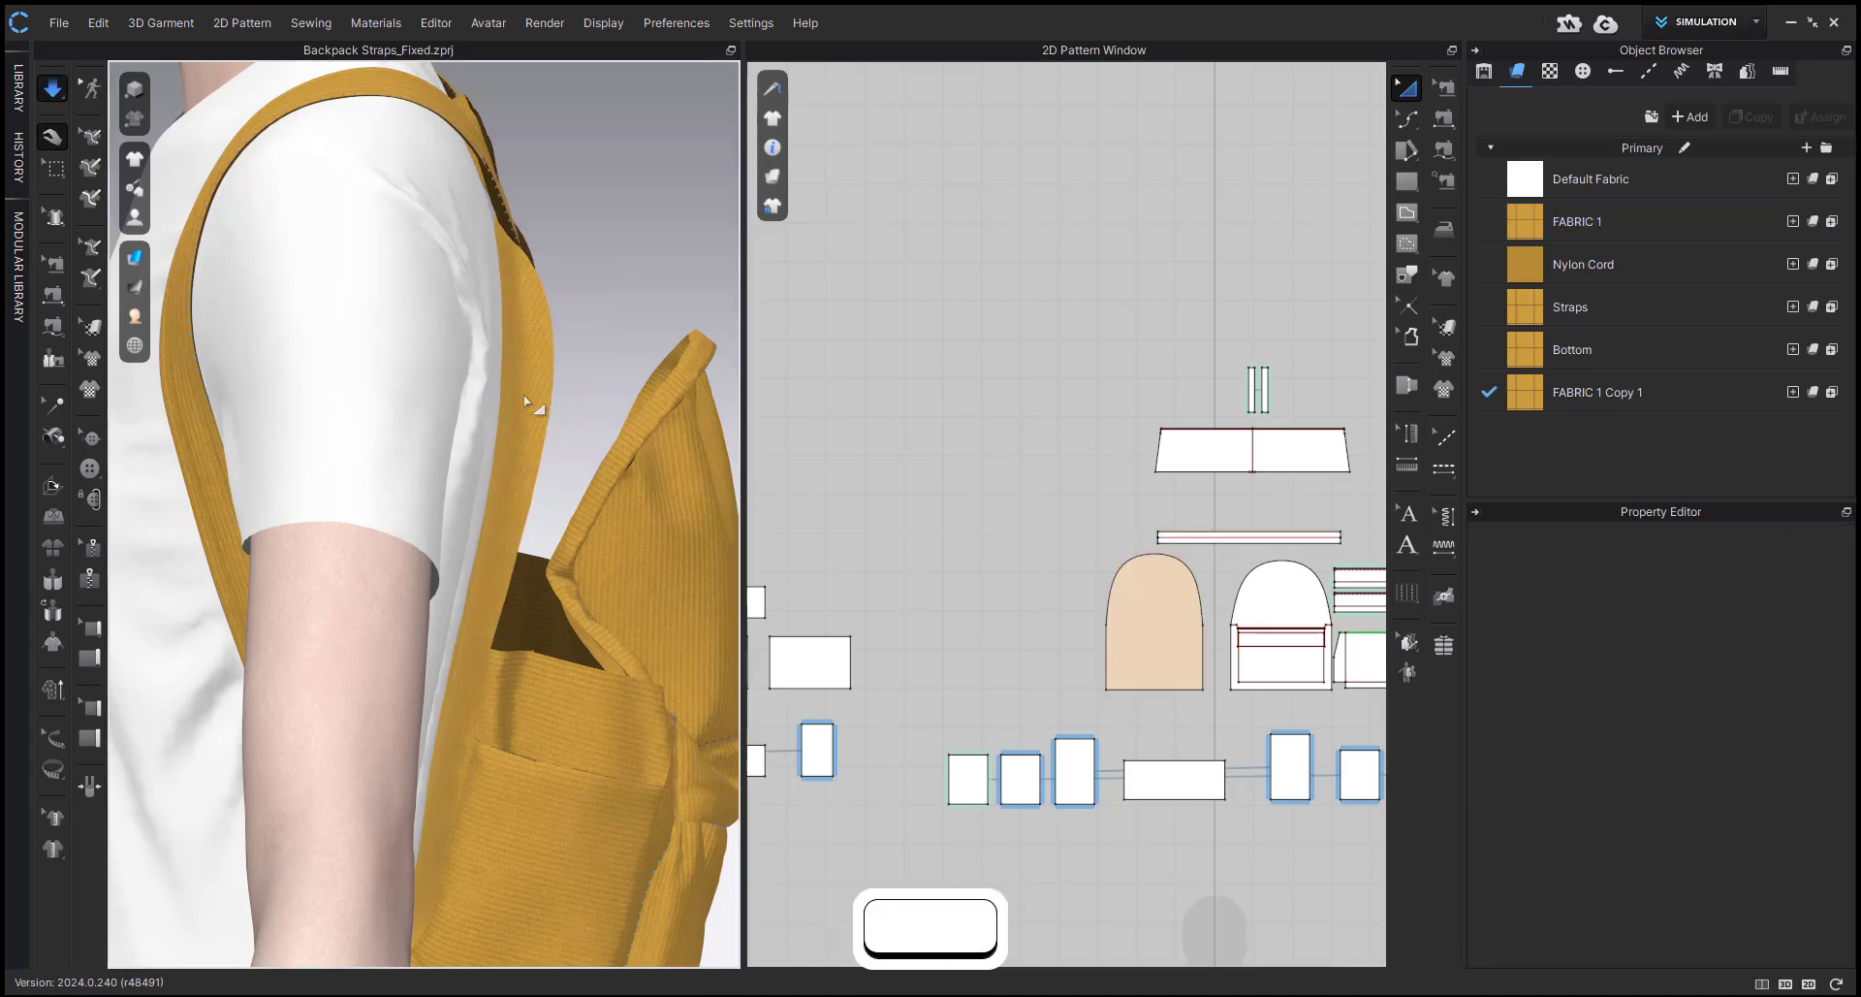
click(522, 392)
drag(521, 394, 527, 381)
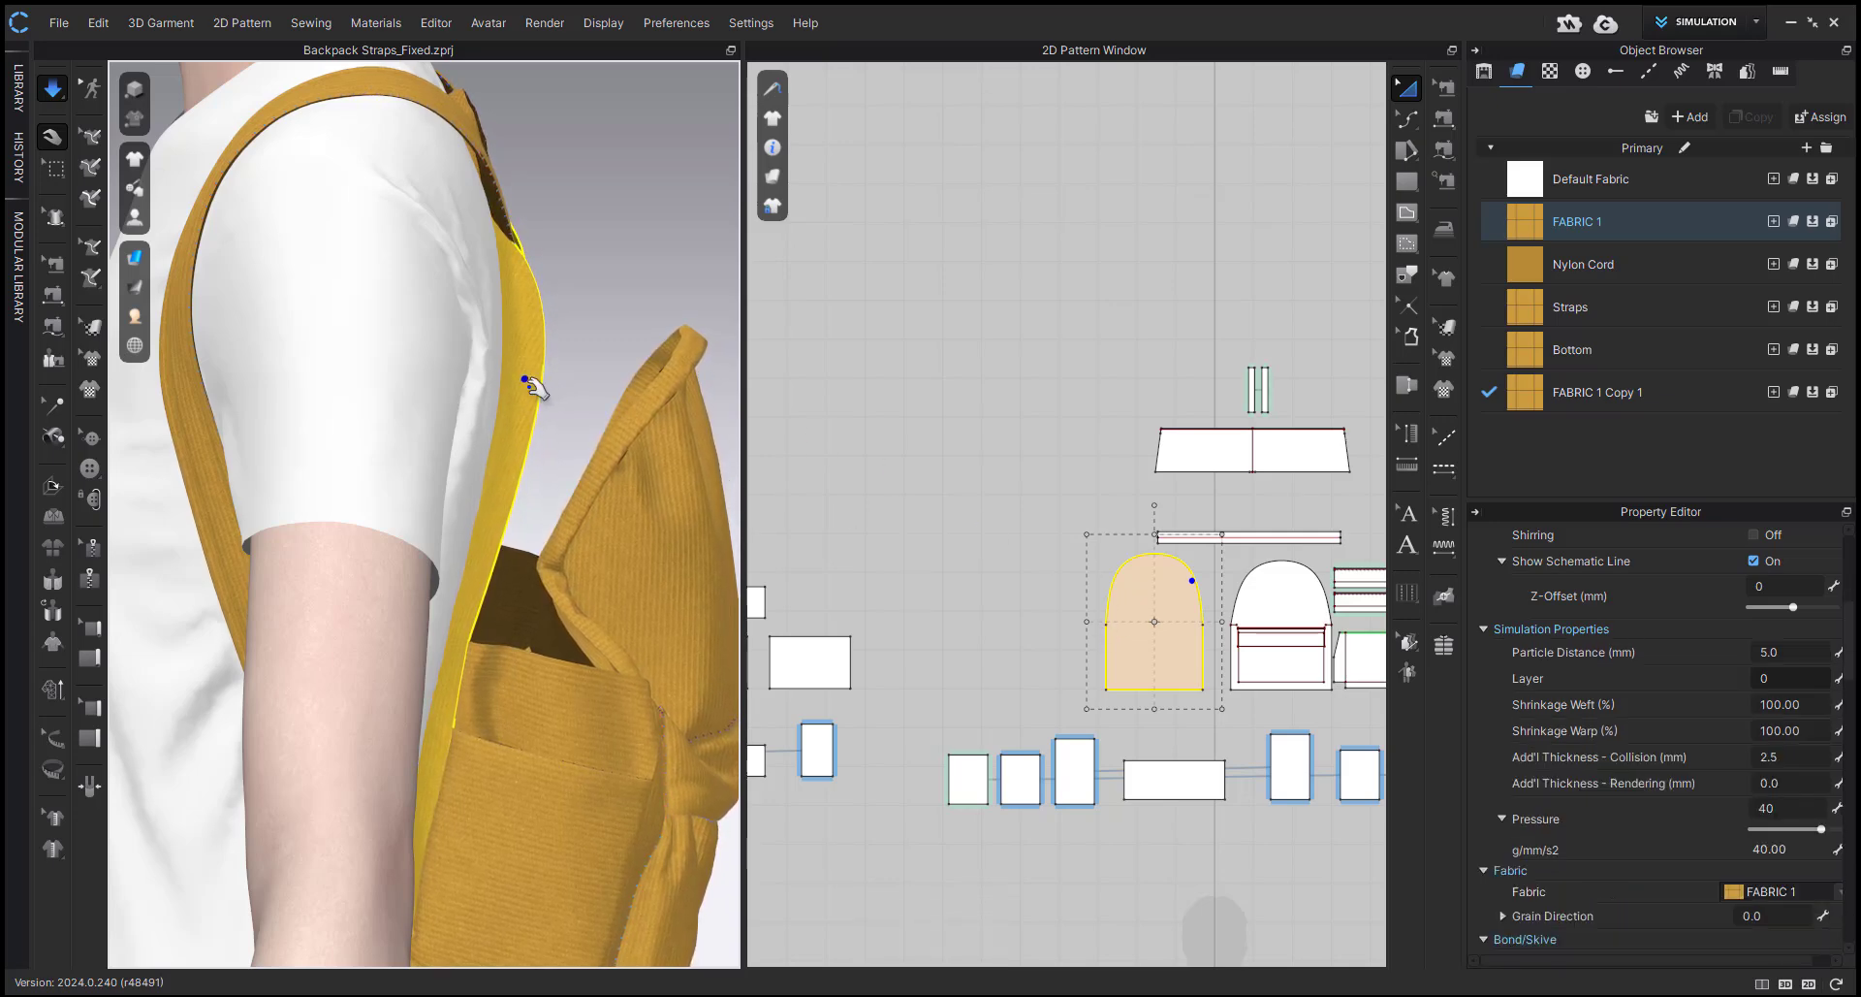
drag(531, 388, 536, 390)
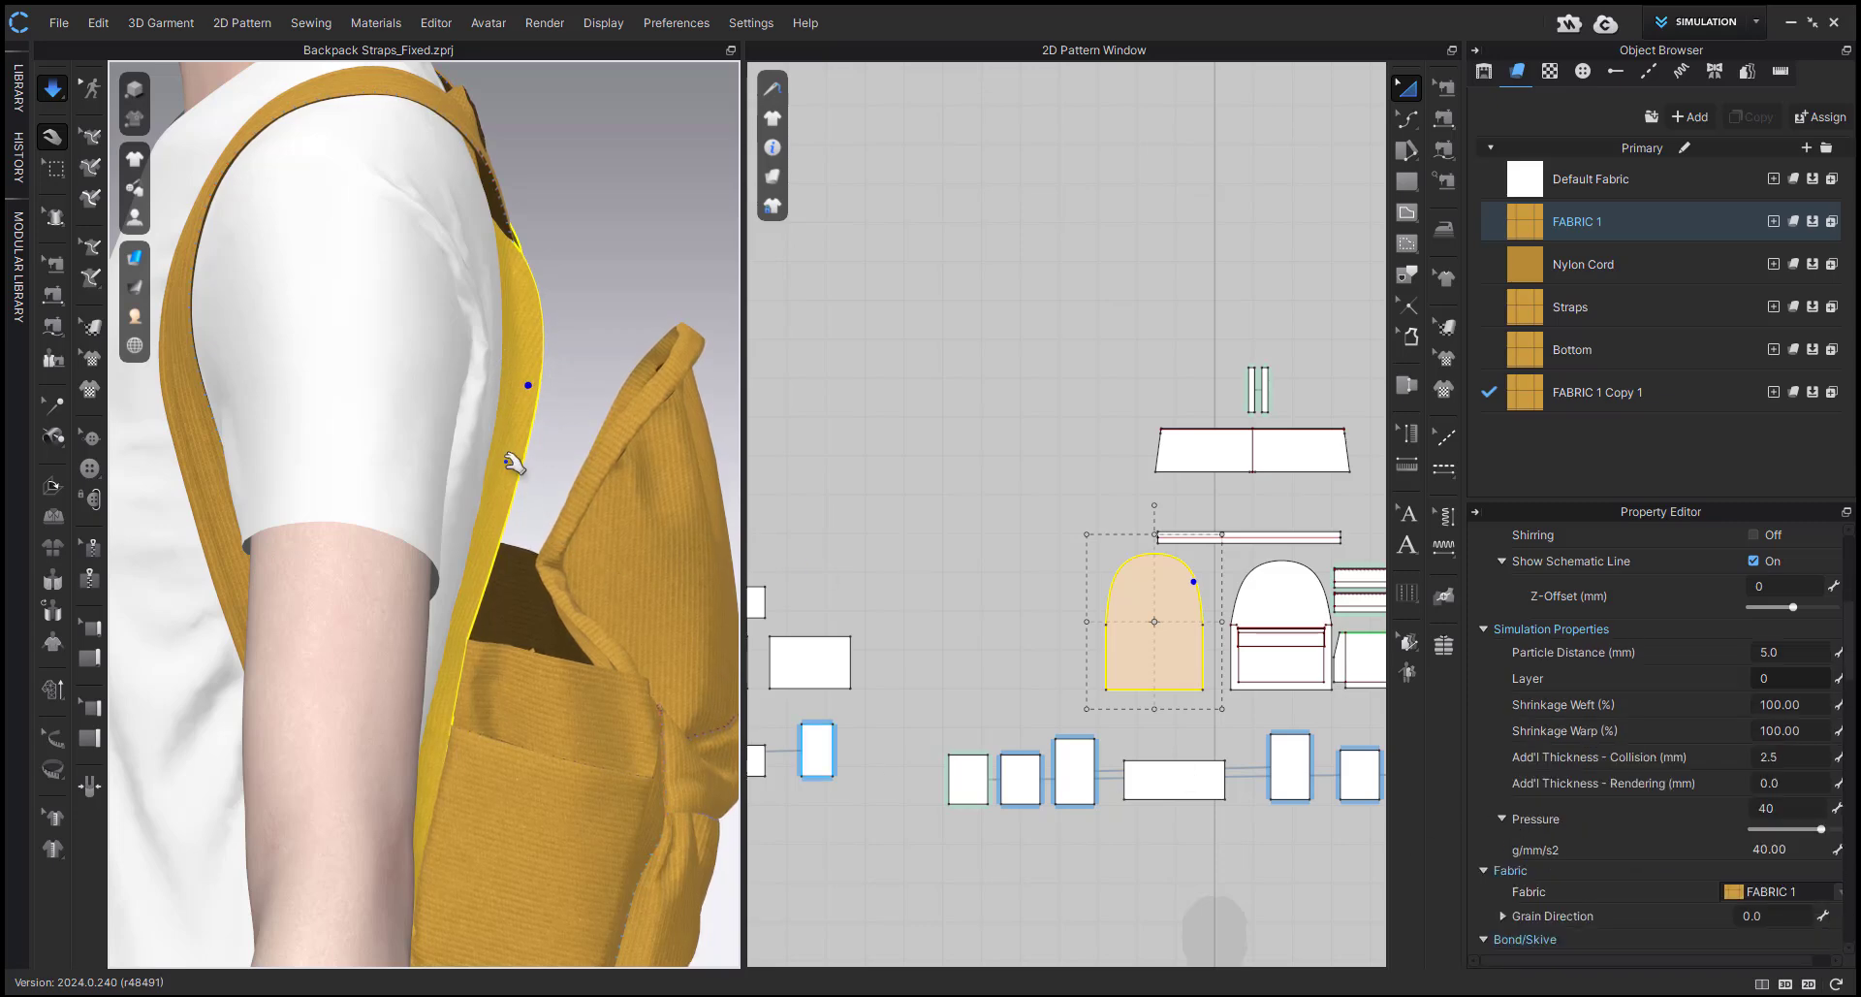
right_drag(514, 463, 499, 407)
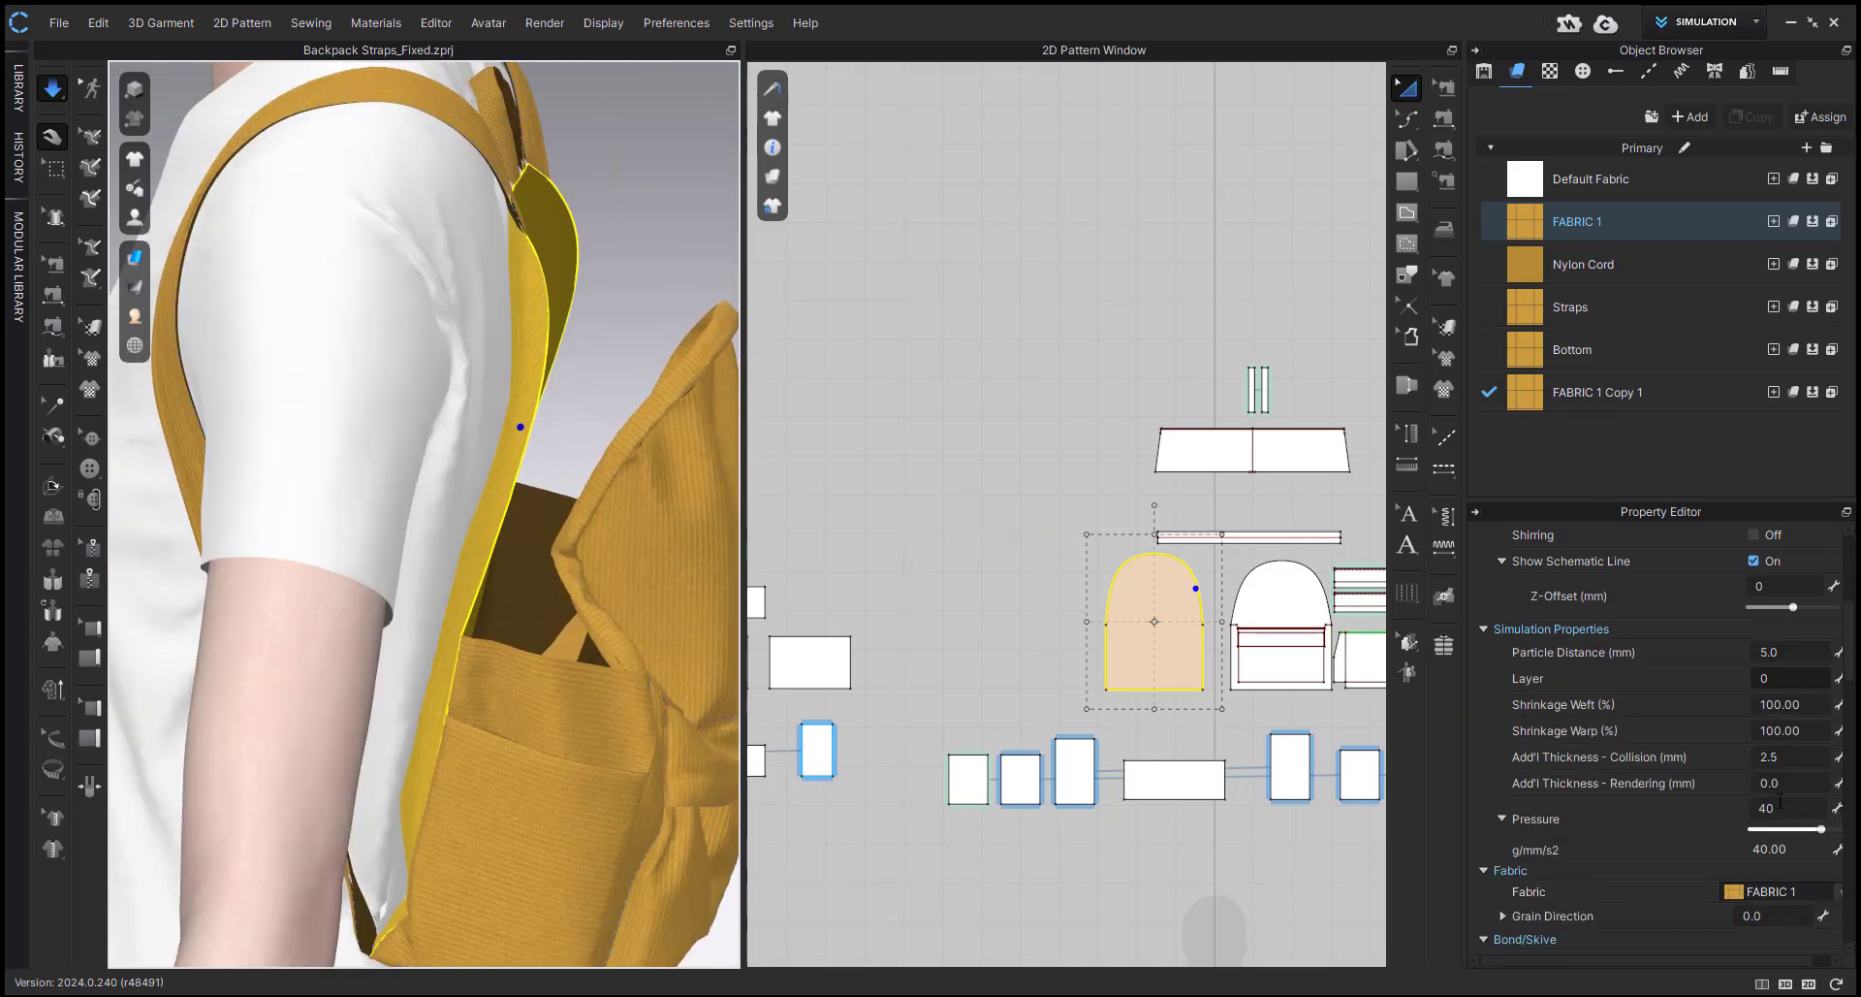
right_drag(415, 511, 495, 444)
key(space)
Show all hidden backpack patterns in 3D and select the arched back panel.
scroll(549, 508, down, 3)
right_drag(548, 508, 554, 587)
scroll(543, 593, down, 2)
key(shift+w)
click(637, 376)
click(475, 468)
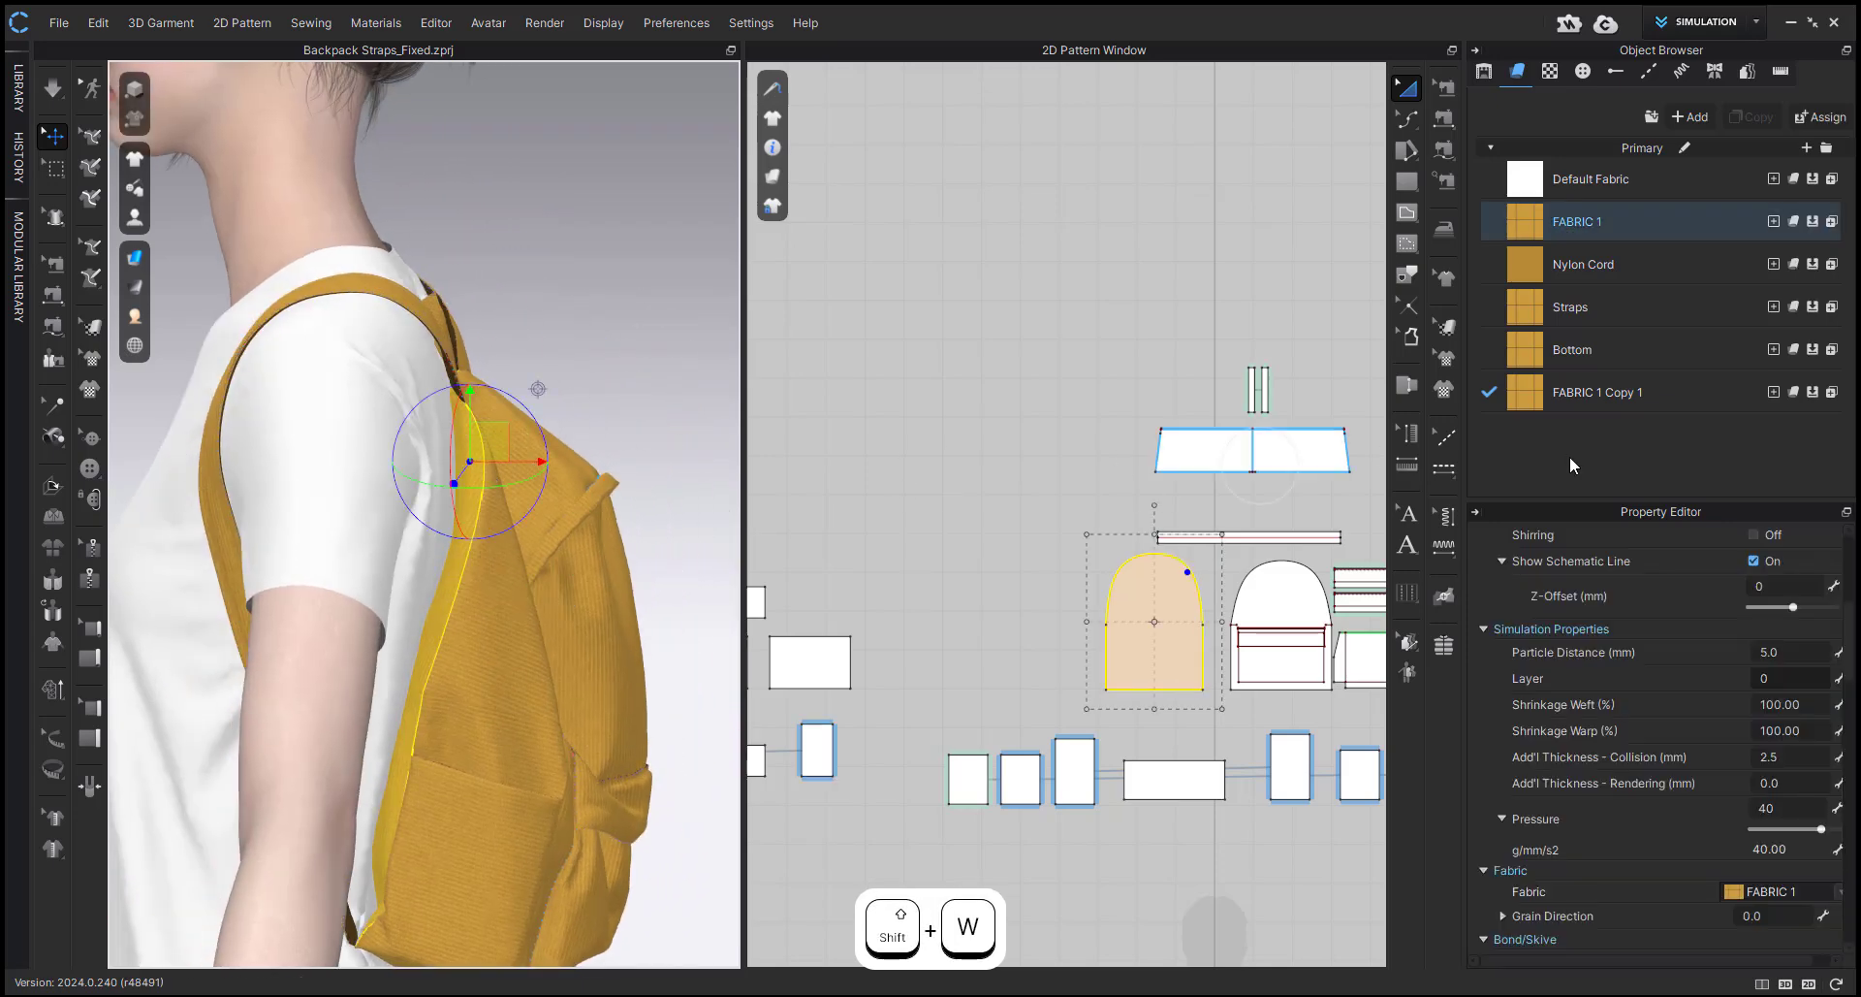
Duplicate the FABRIC 1 material and assign FABRIC 1 Copy 2 to the arched back panel.
click(1559, 219)
scroll(1168, 517, down, 3)
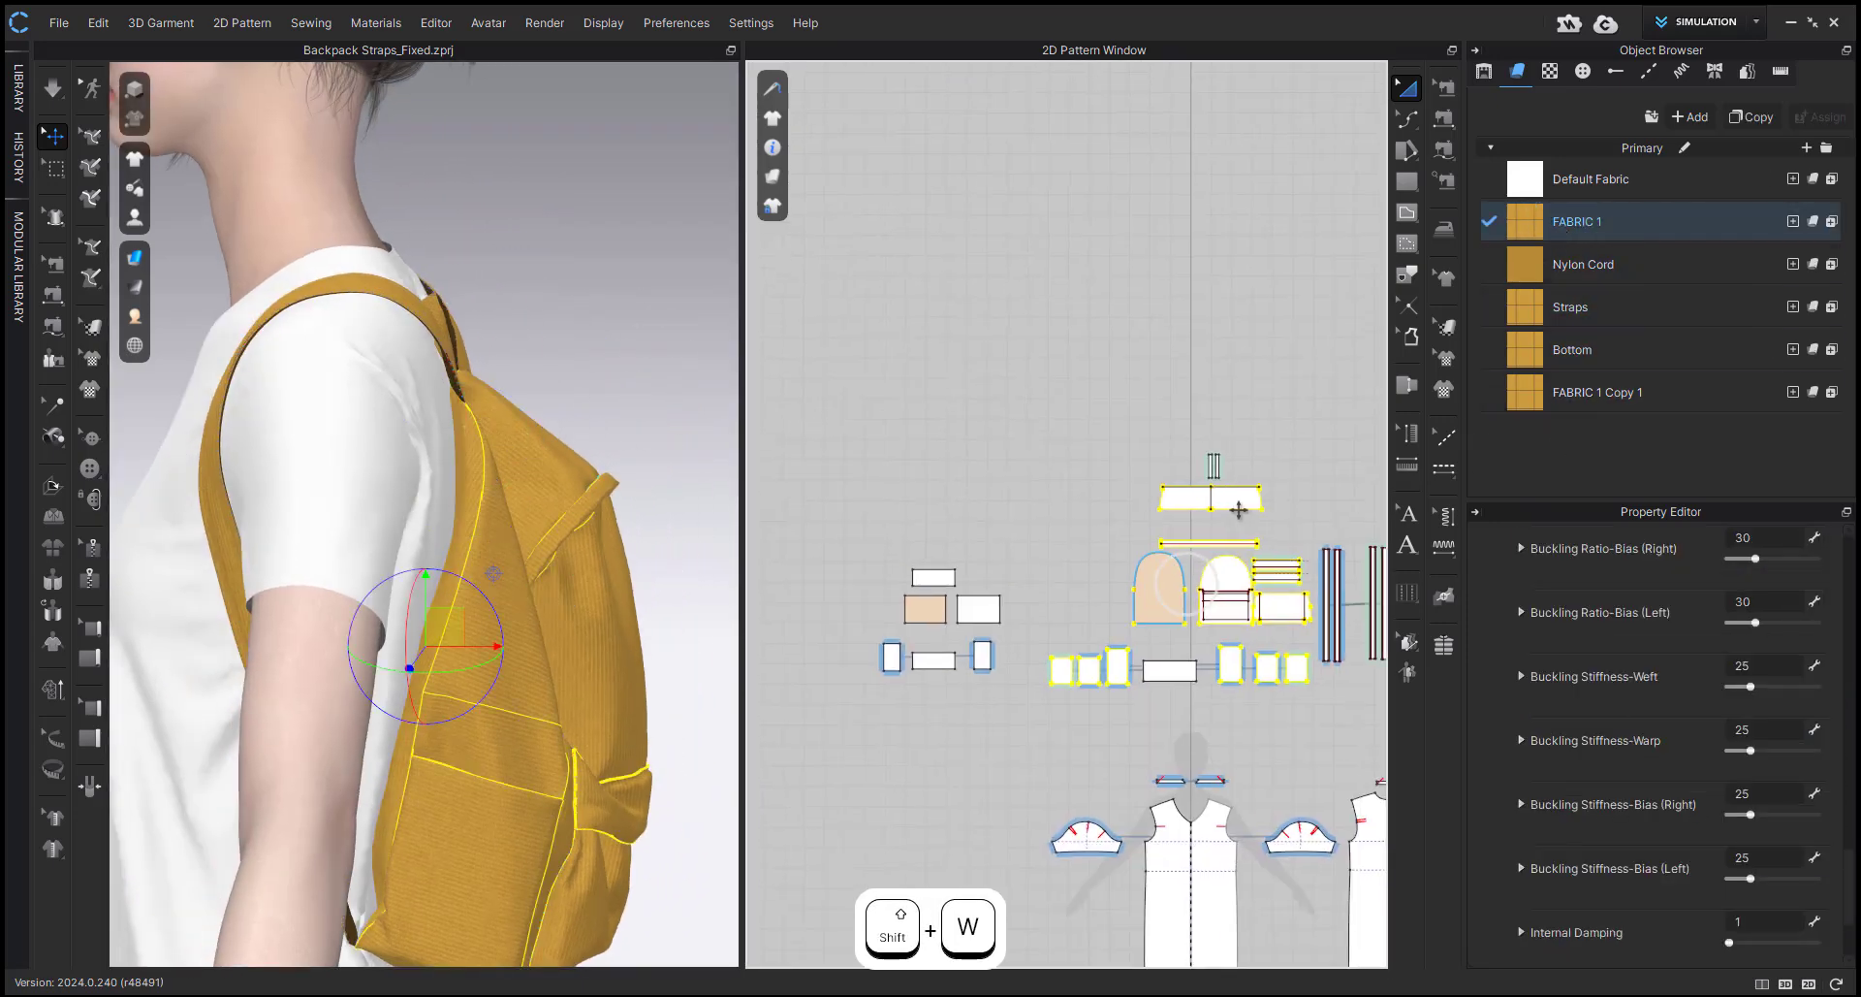
click(1769, 117)
scroll(1154, 597, up, 3)
click(1155, 596)
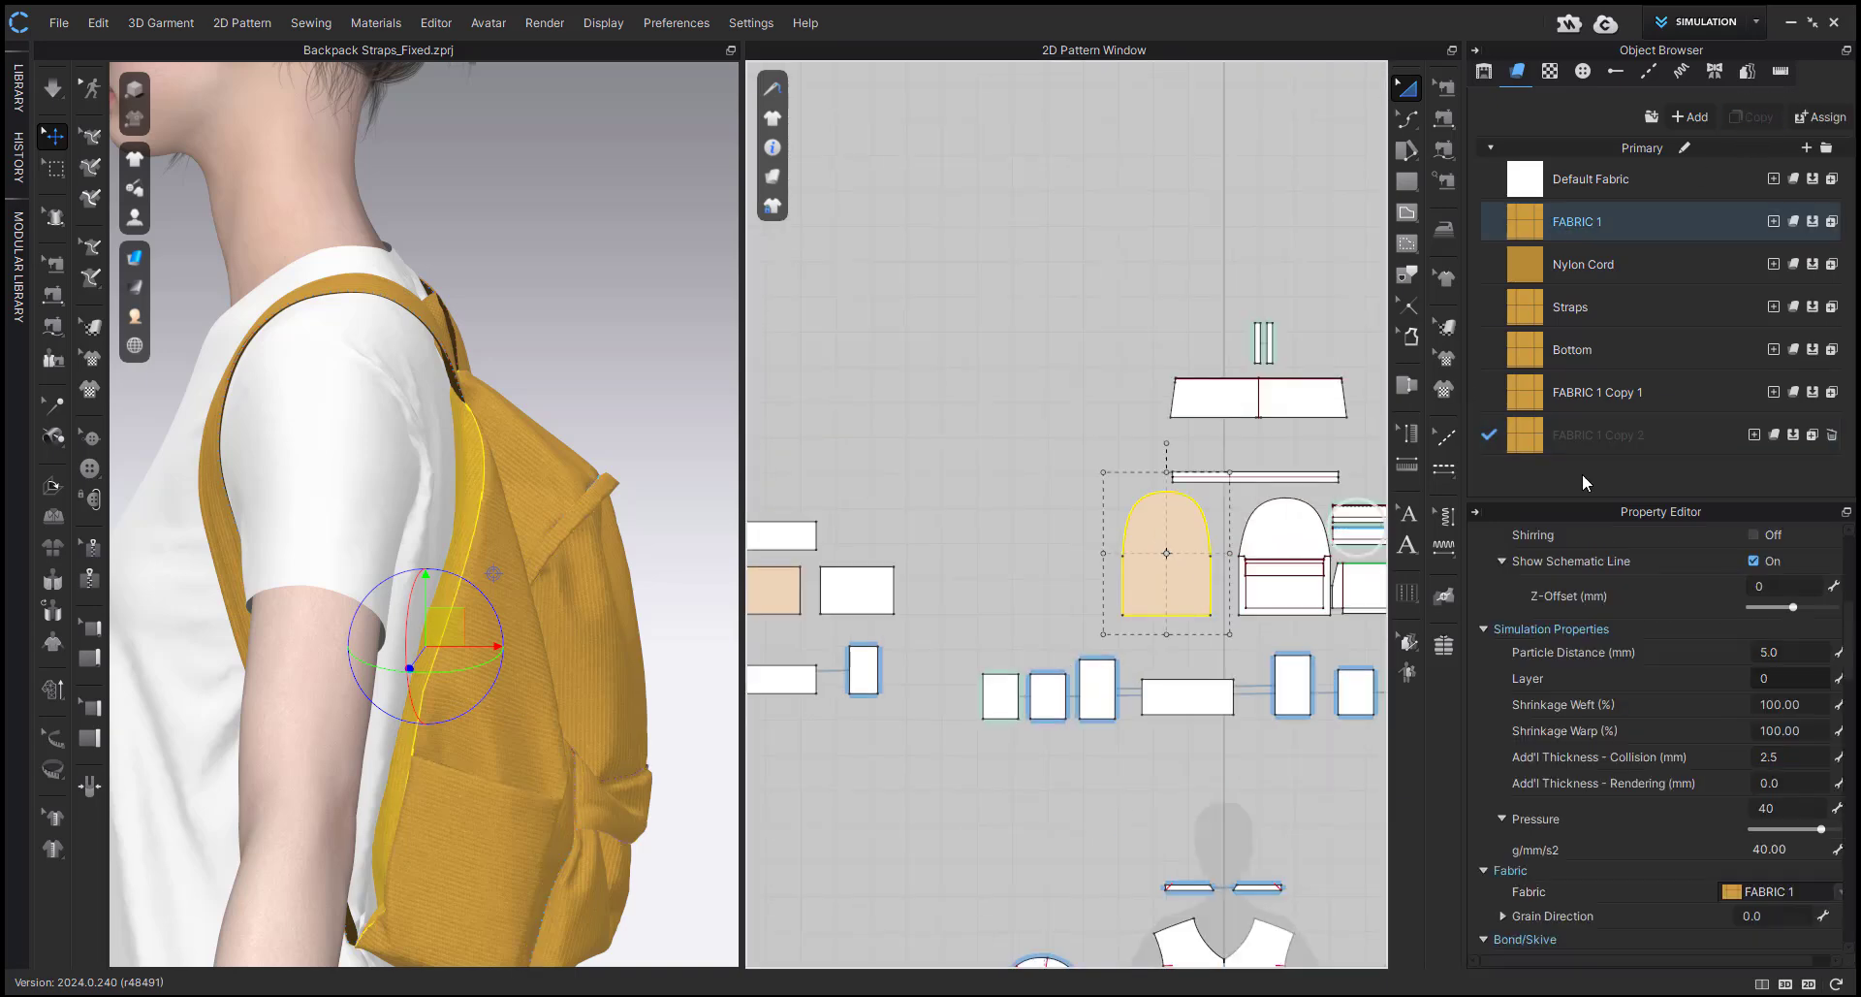
click(1810, 436)
Set the Friction of FABRIC 1 Copy 2 to 100 and clear the selection.
scroll(1061, 613, up, 1)
scroll(1060, 612, up, 2)
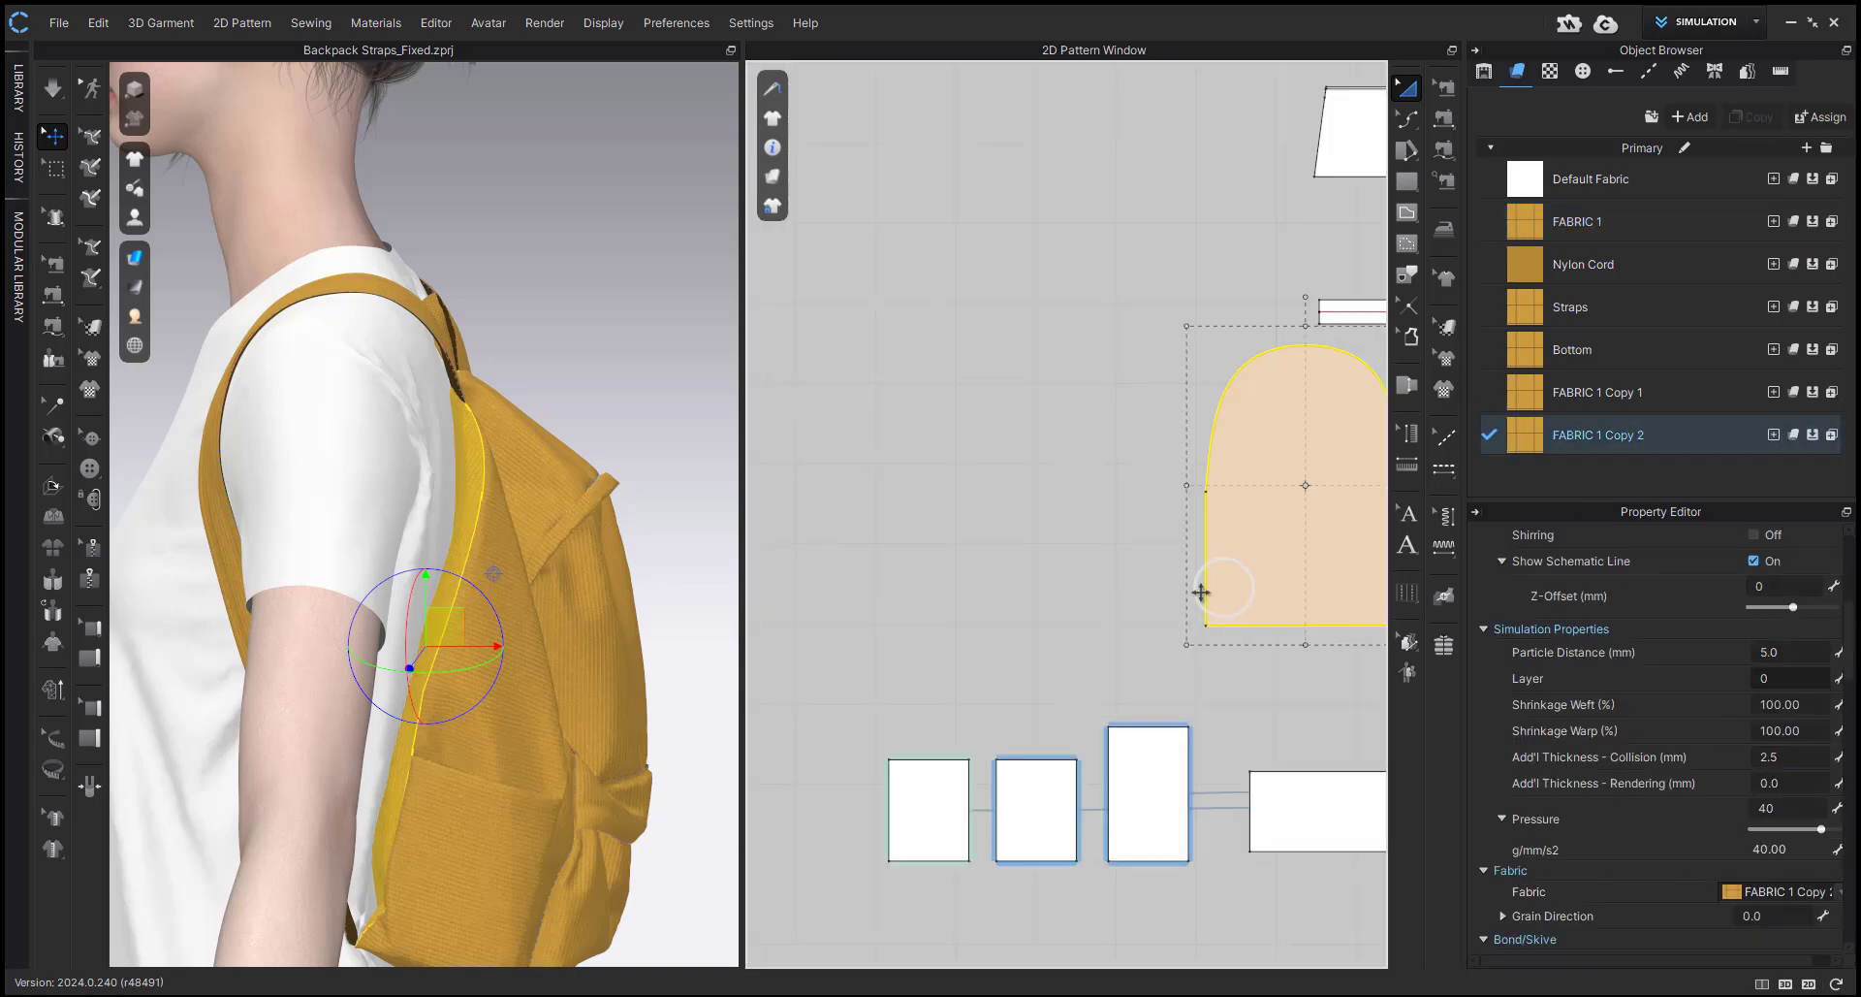
click(1602, 432)
scroll(1629, 718, down, 10)
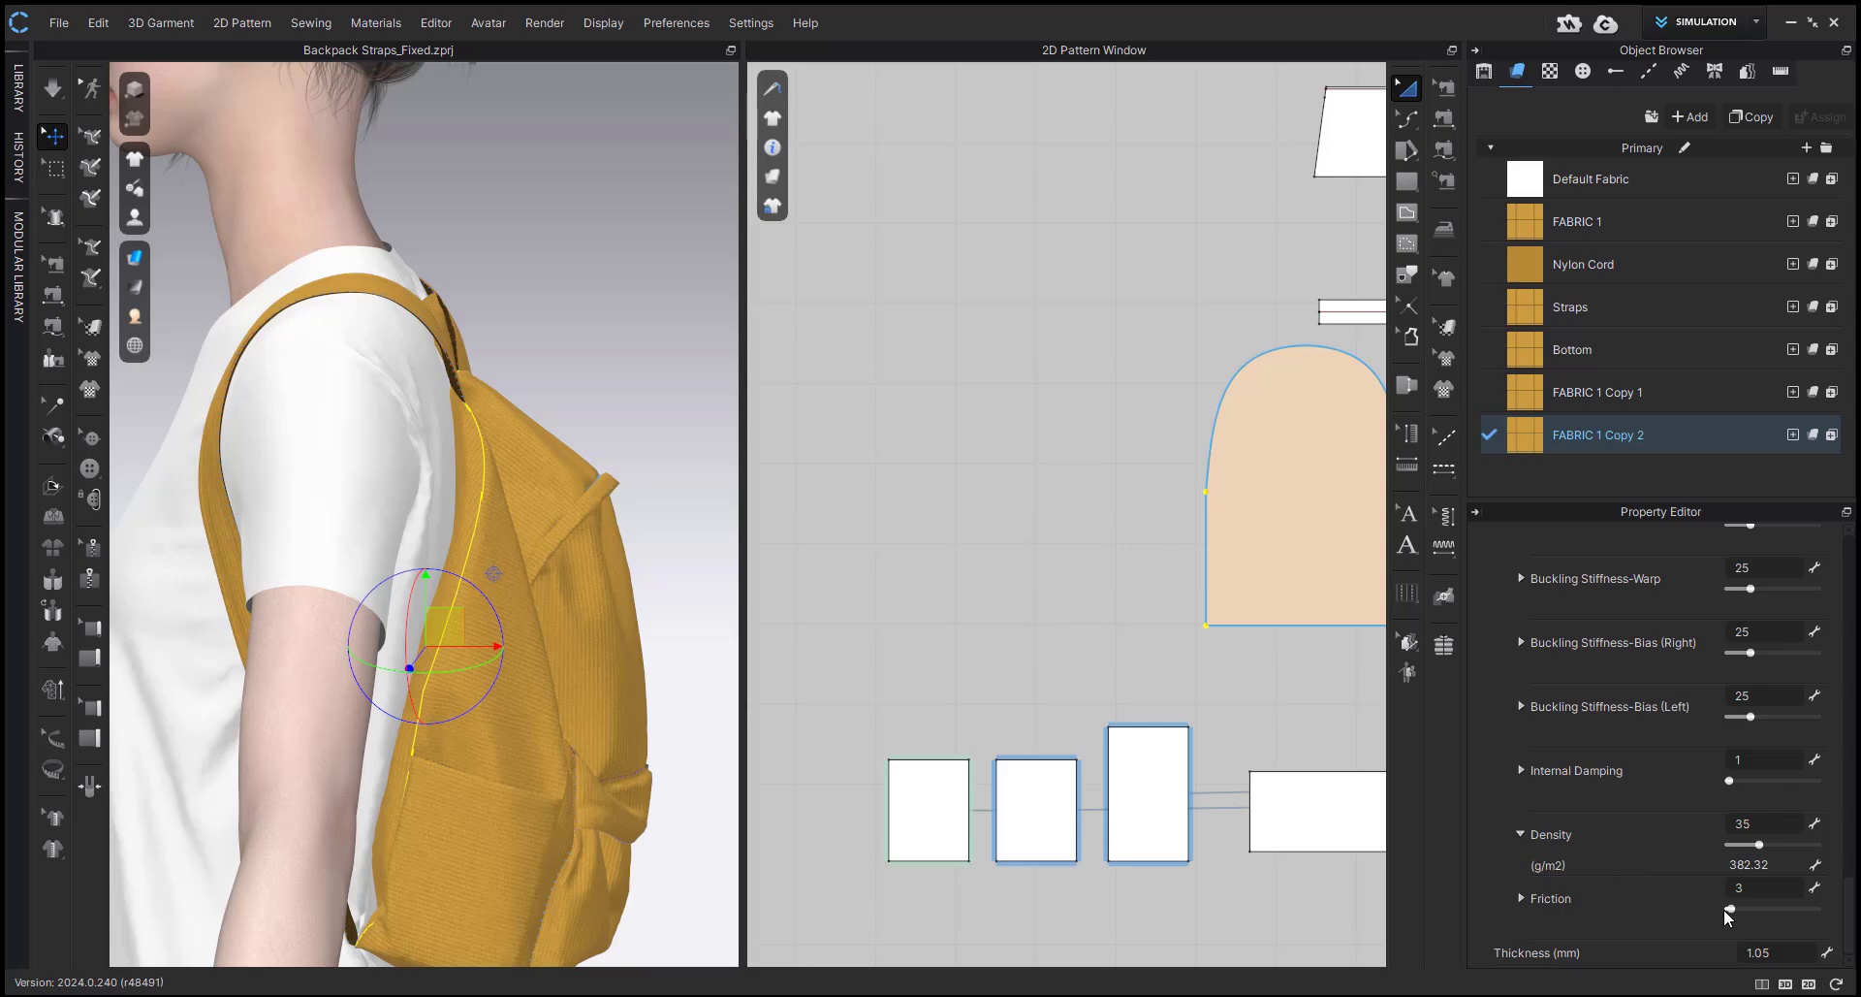
drag(1729, 909, 1847, 907)
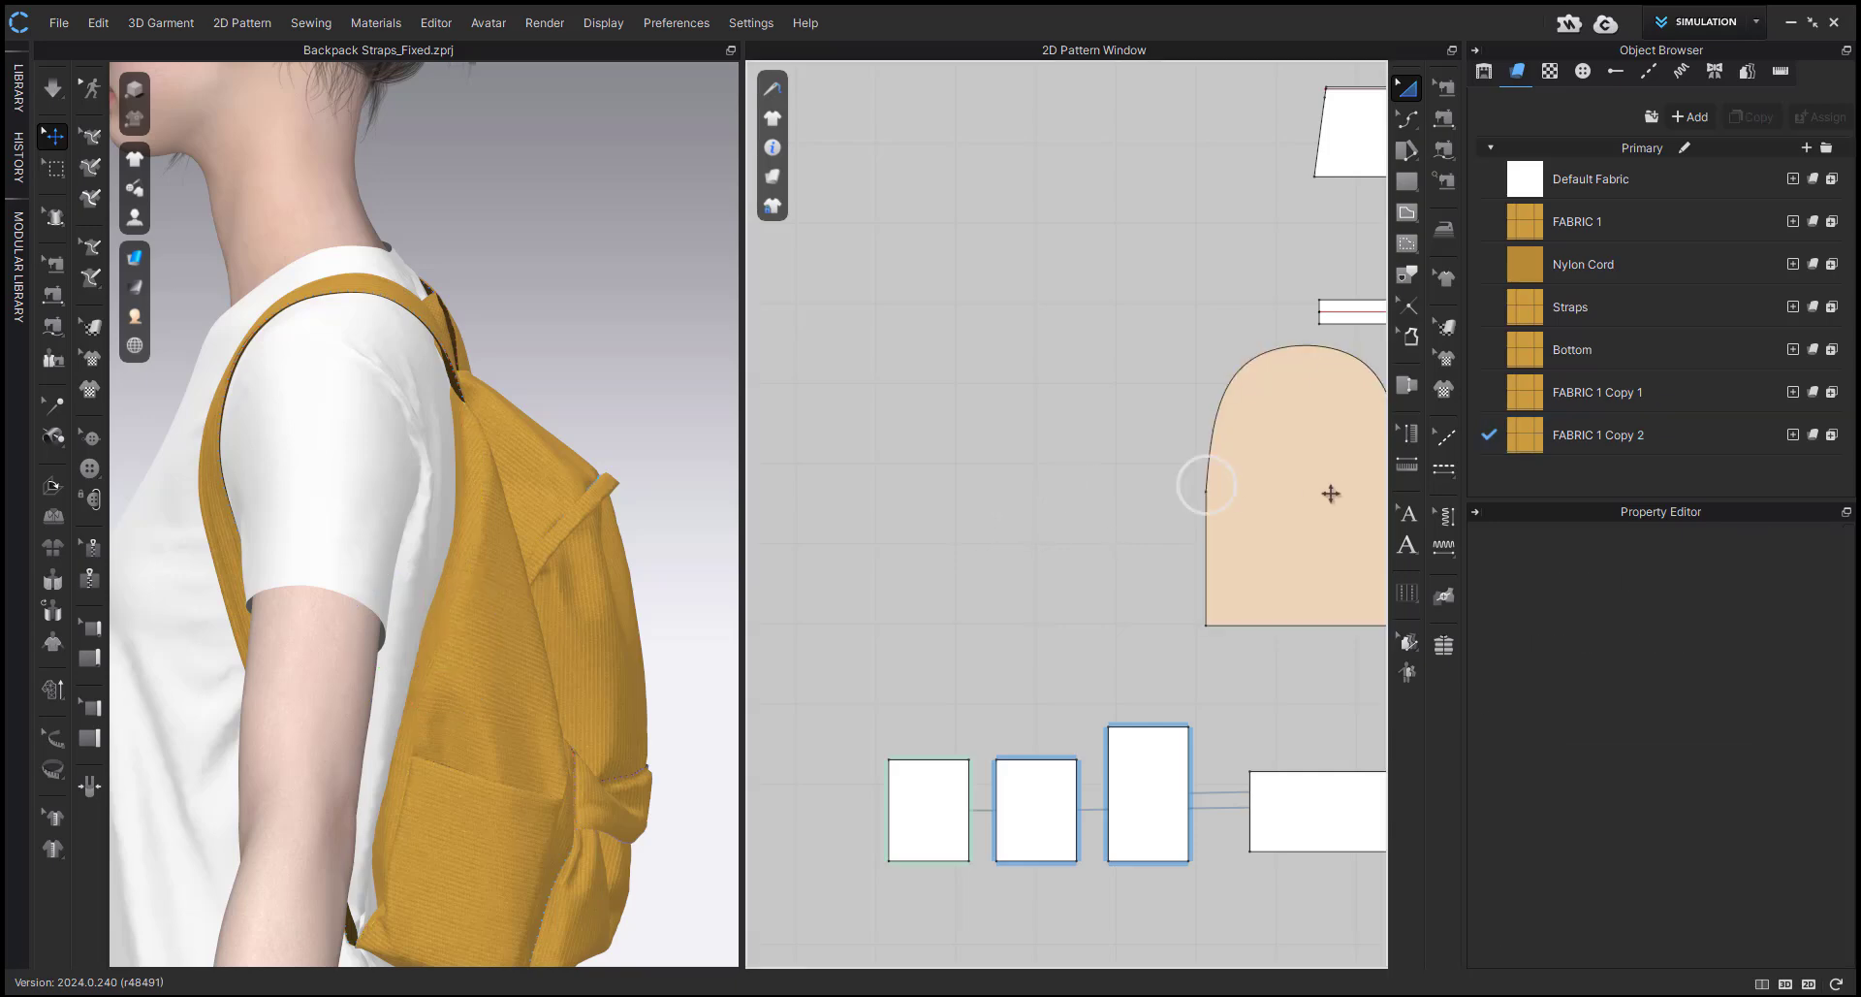
click(1212, 480)
Run a brief simulation with the high-friction back panel, tugging the T-shirt behind the shoulder.
right_drag(465, 479, 553, 412)
click(534, 453)
click(657, 343)
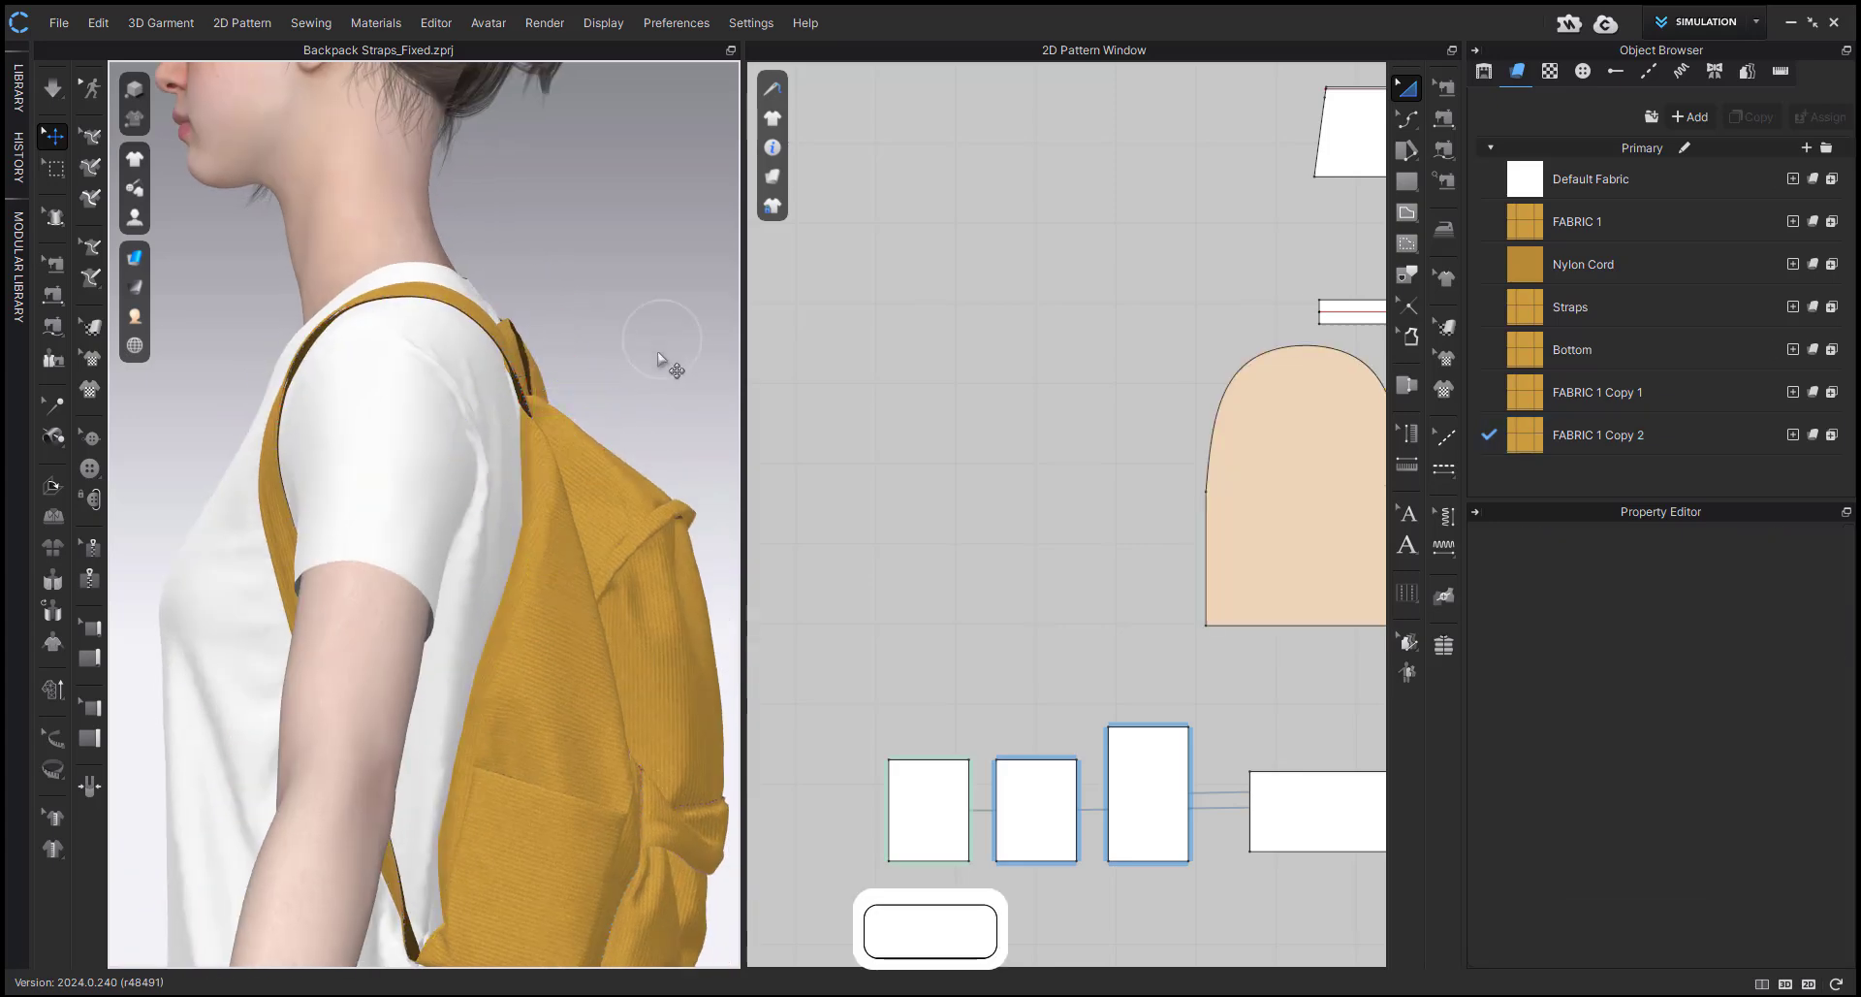
key(space)
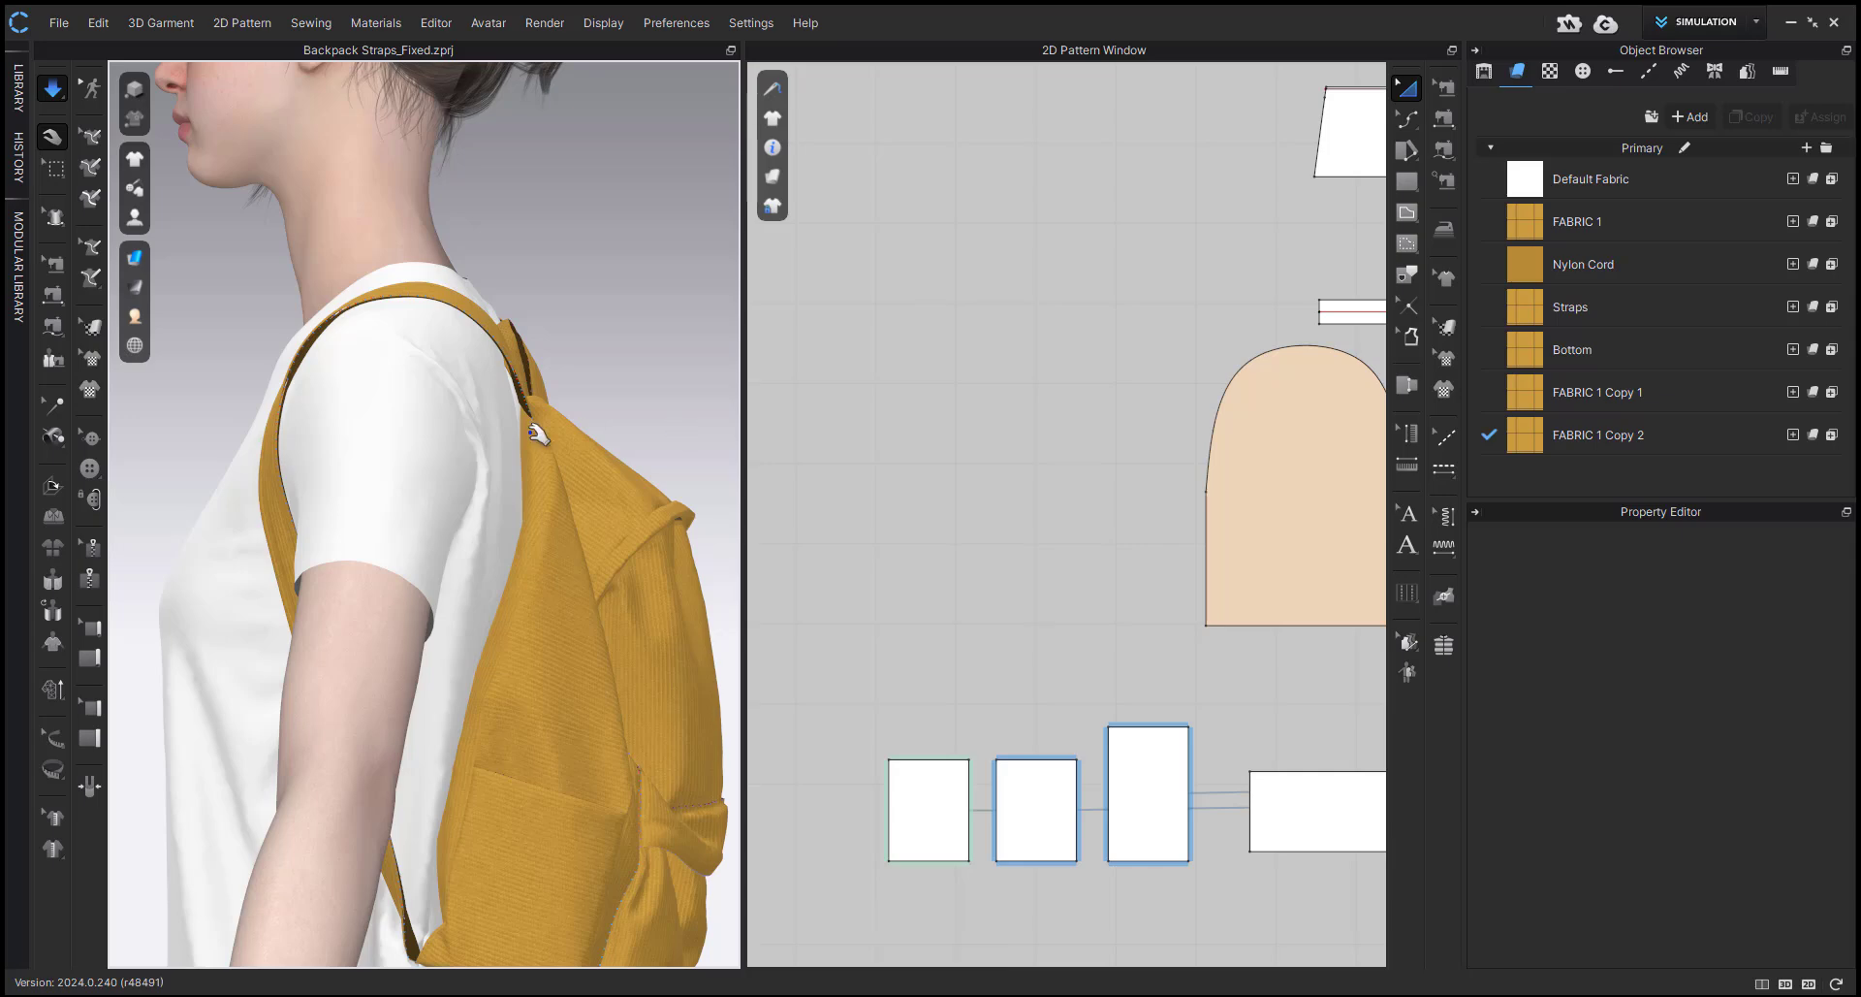
click(504, 446)
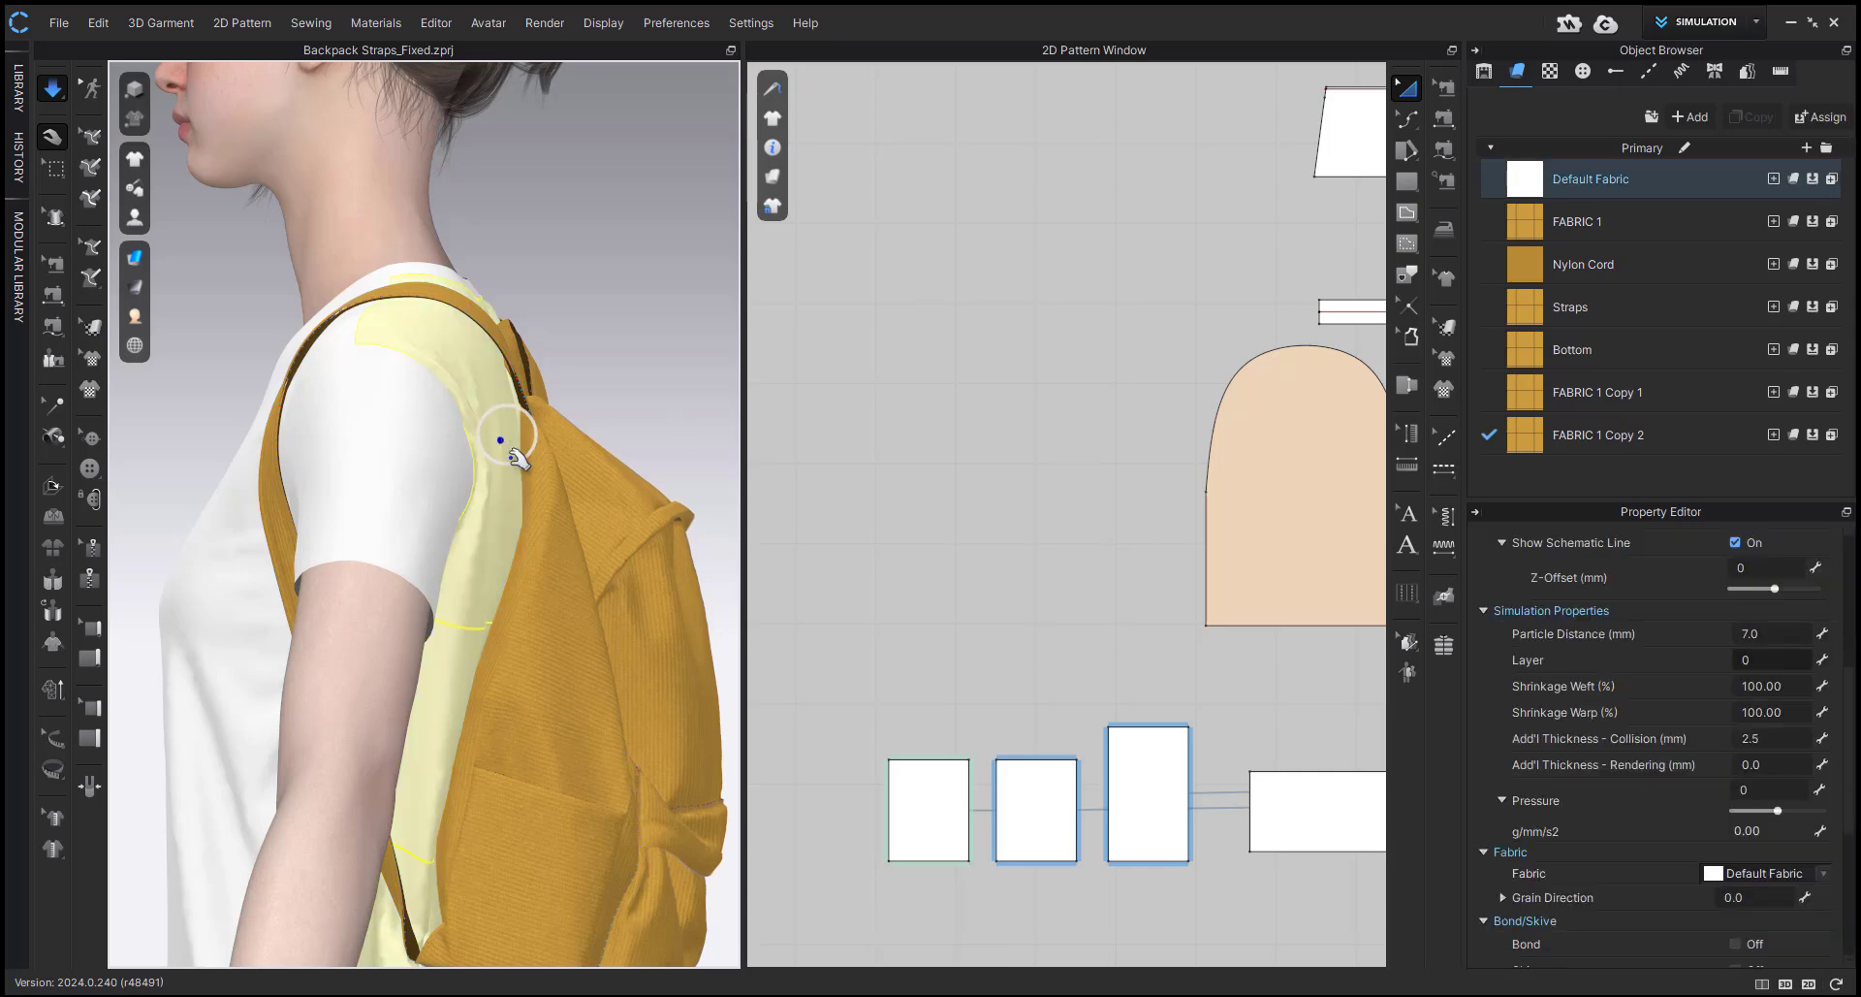
right_drag(511, 456, 579, 463)
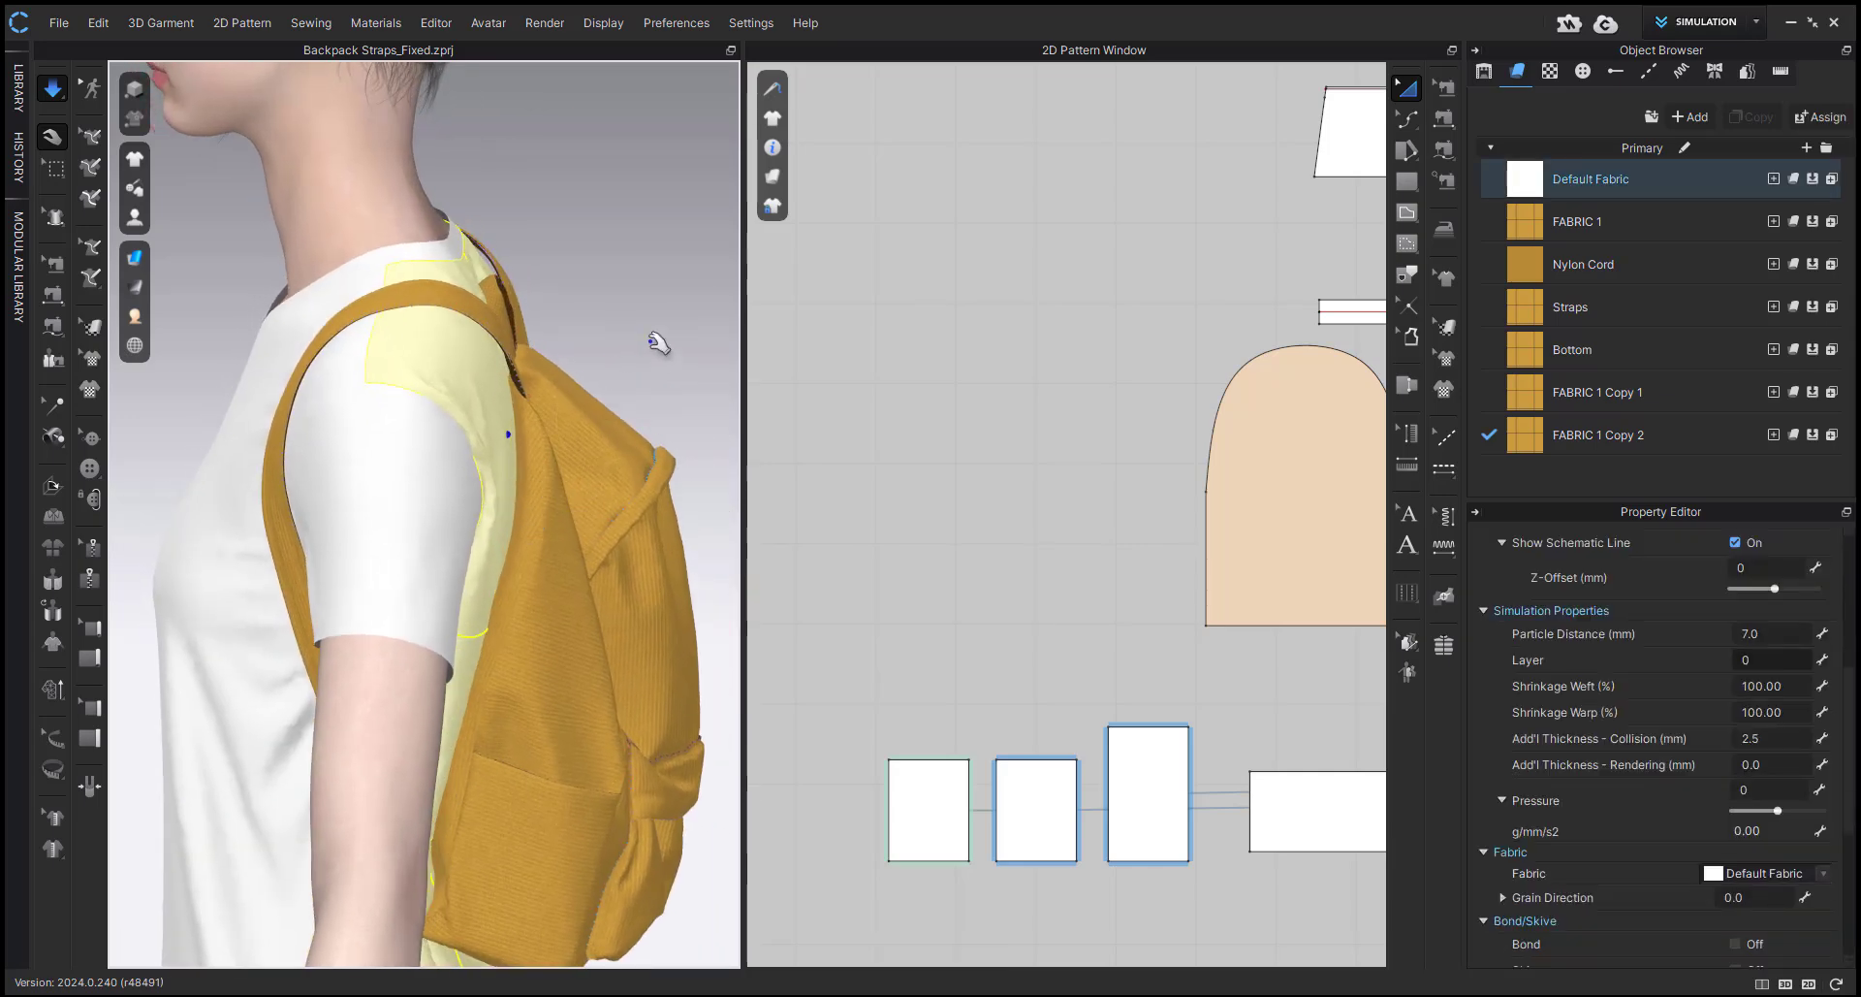
key(space)
Set the garment rendering style to Thick Textured Surface and clear the selection.
click(135, 257)
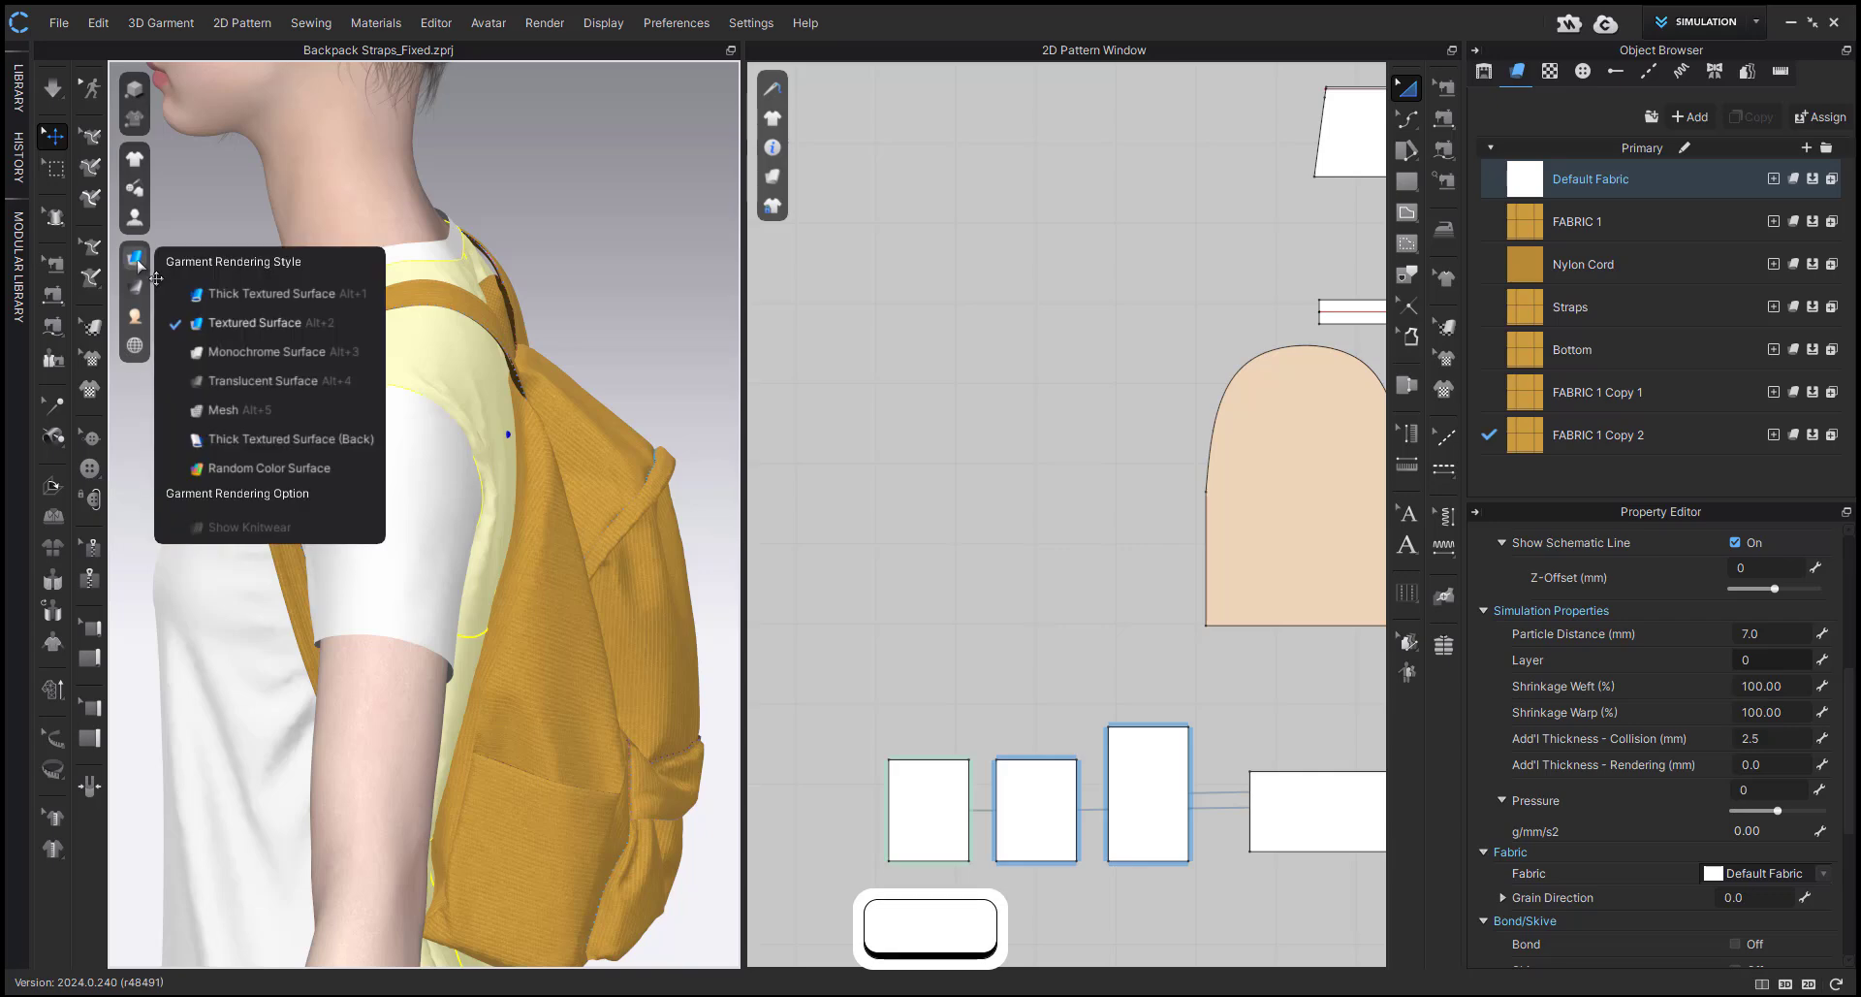
click(211, 296)
click(677, 353)
right_drag(678, 353, 1041, 535)
scroll(1042, 536, down, 5)
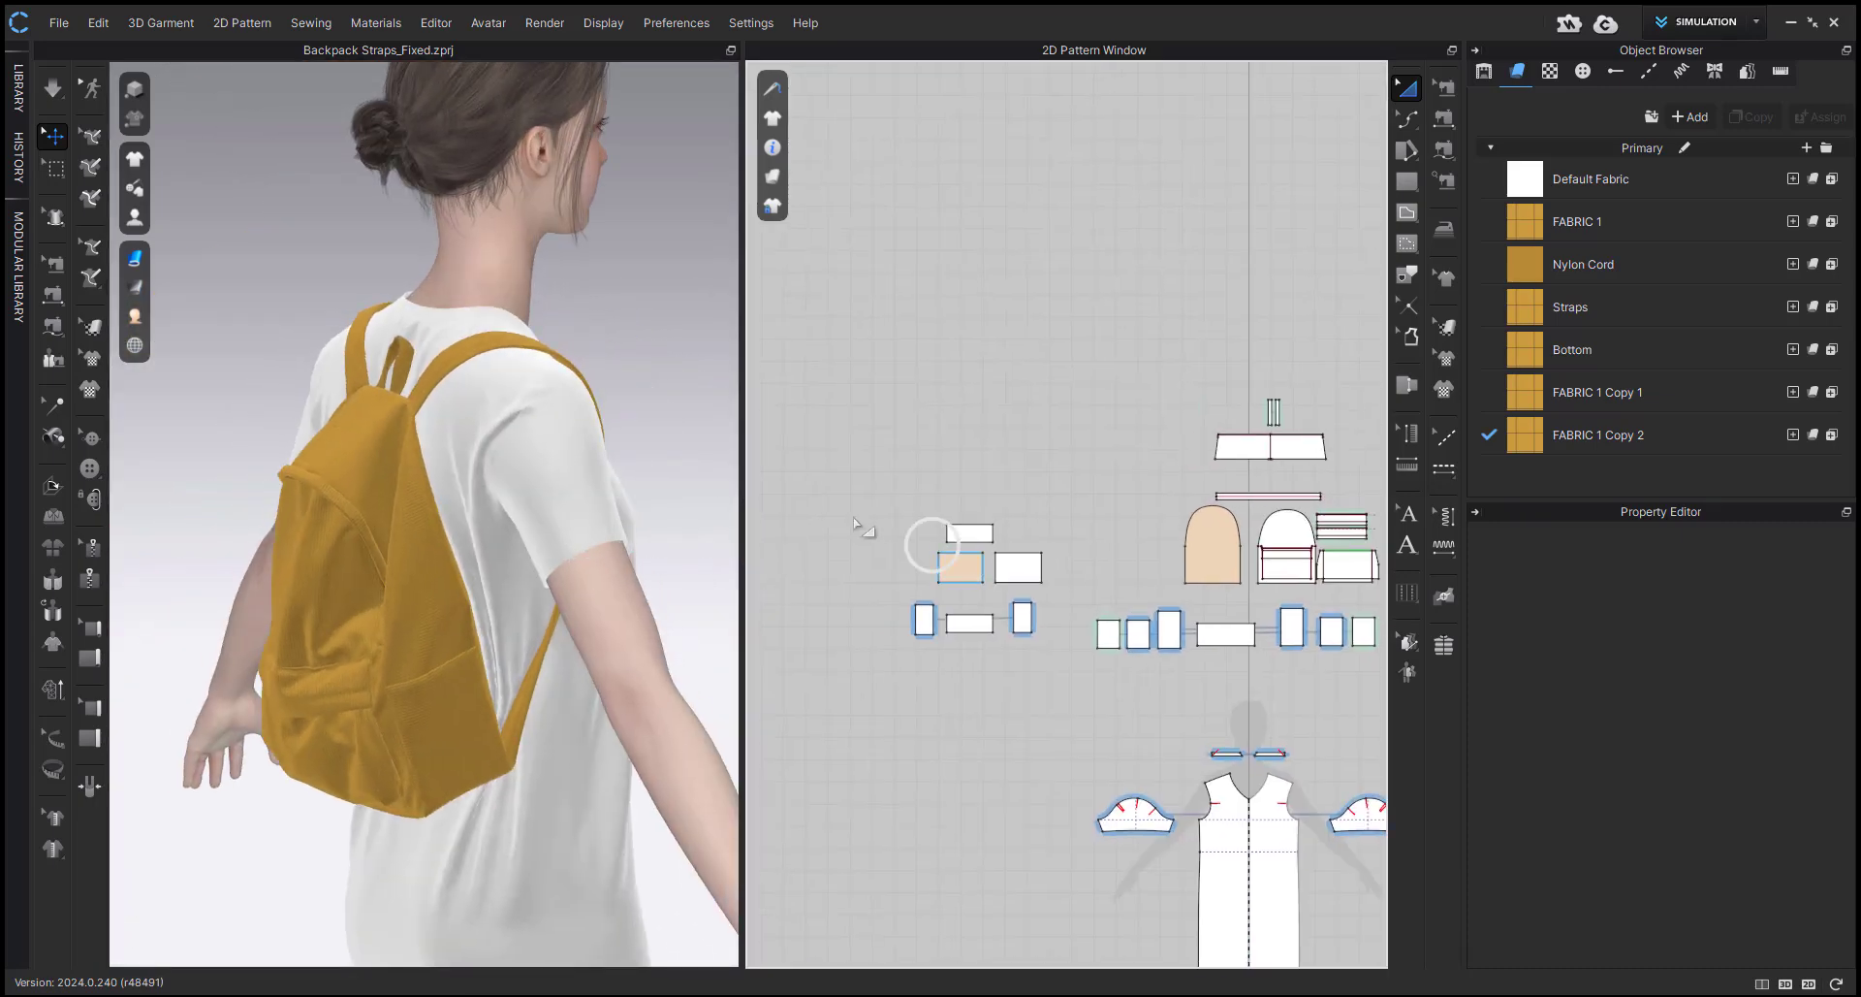
Review the inner box patterns, the arched back panel's pressure and the friction of FABRIC 1 Copy 2.
drag(839, 507, 1035, 737)
right_drag(395, 706, 550, 702)
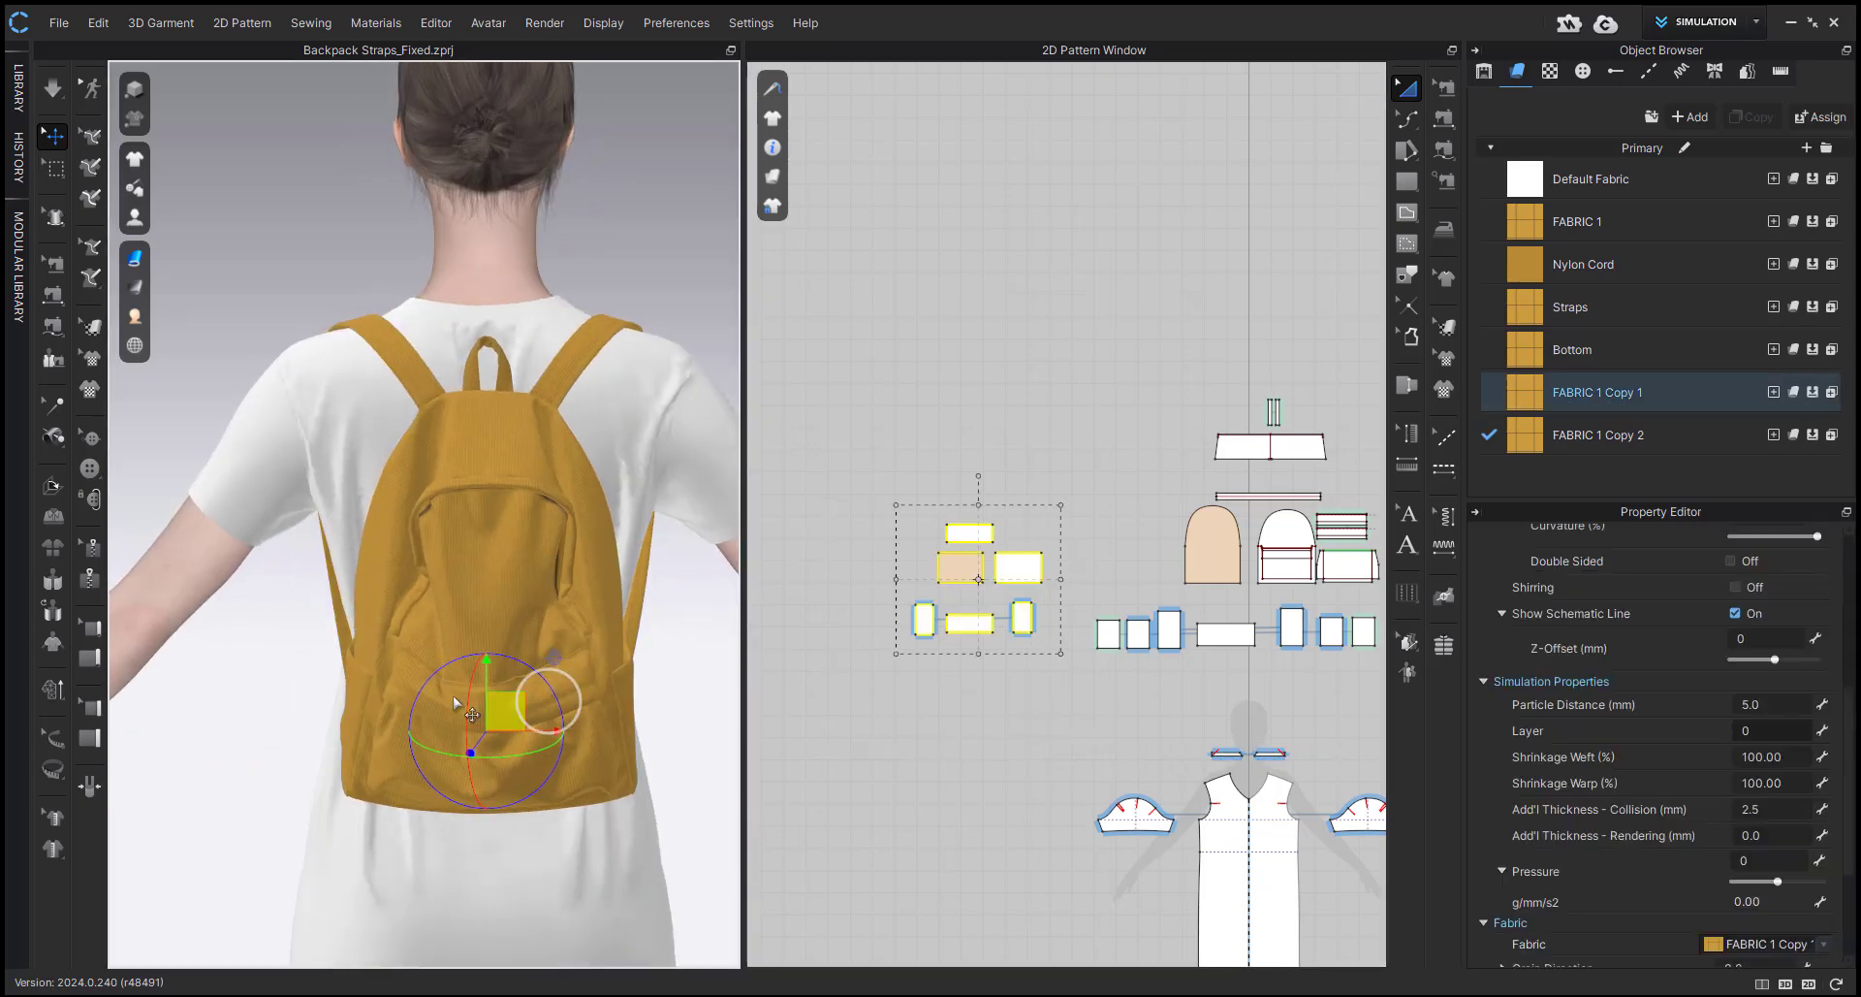
right_drag(1154, 671, 1082, 669)
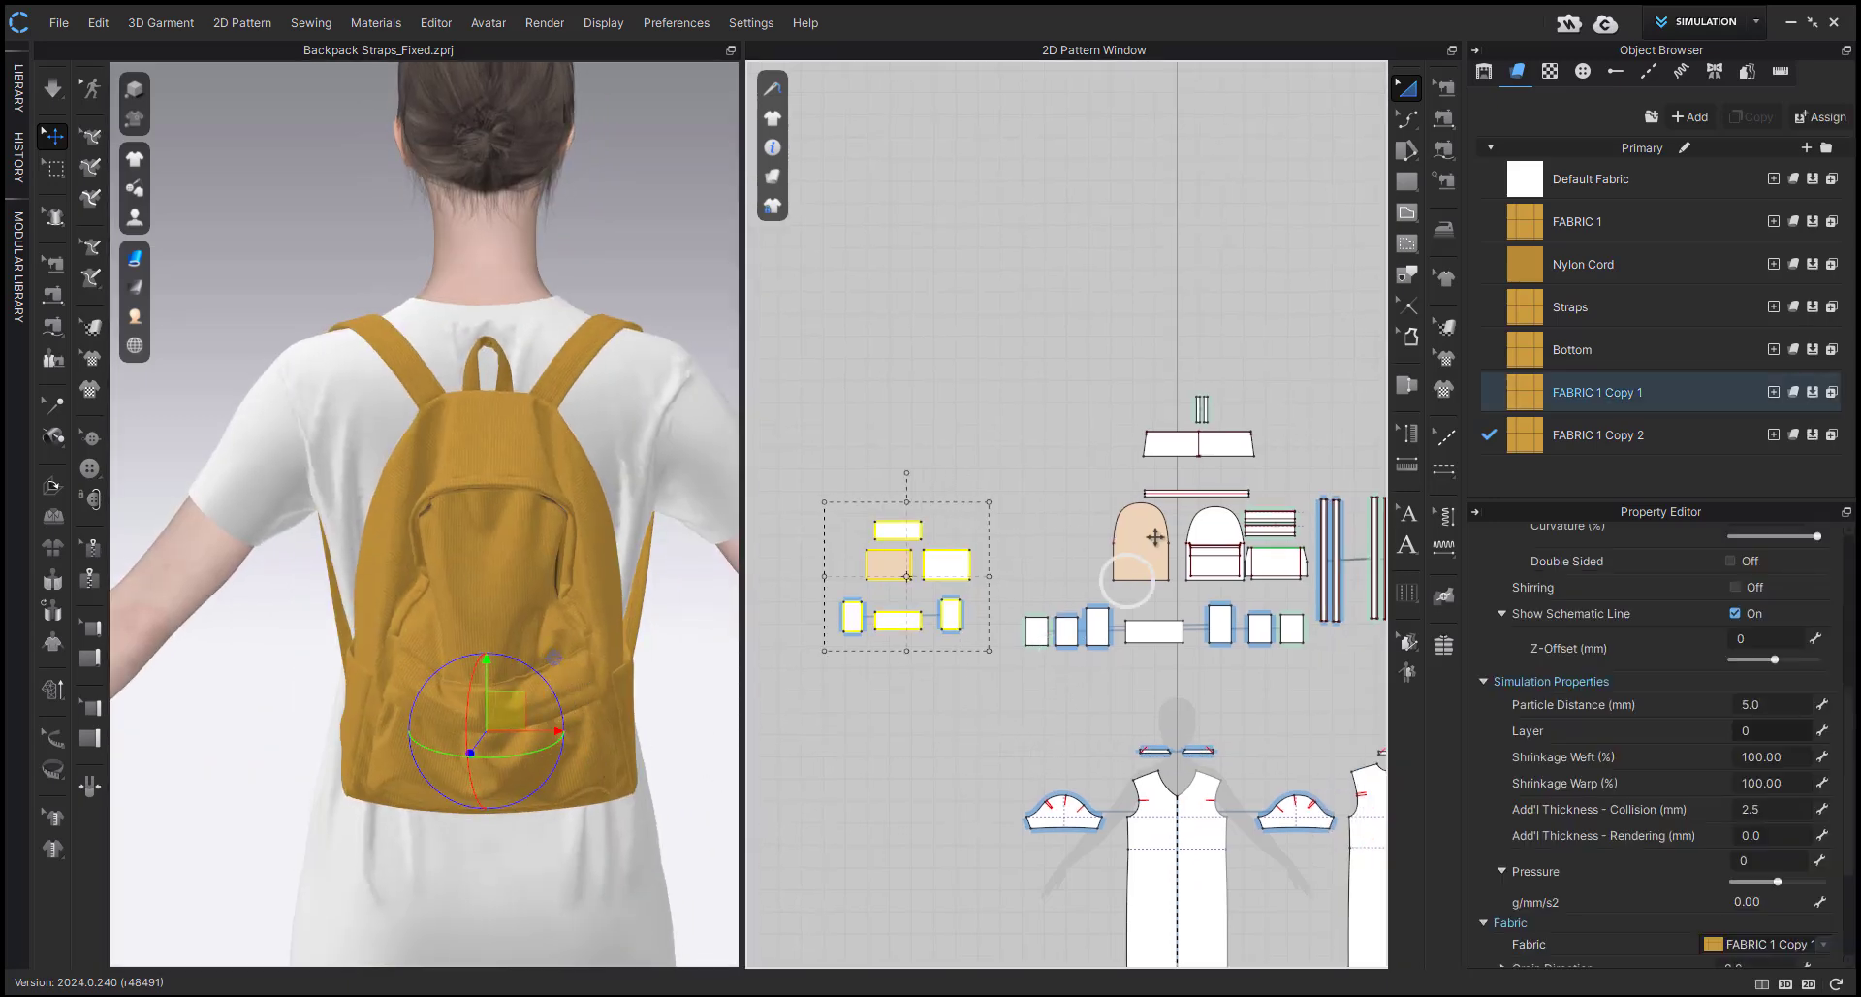
click(1152, 538)
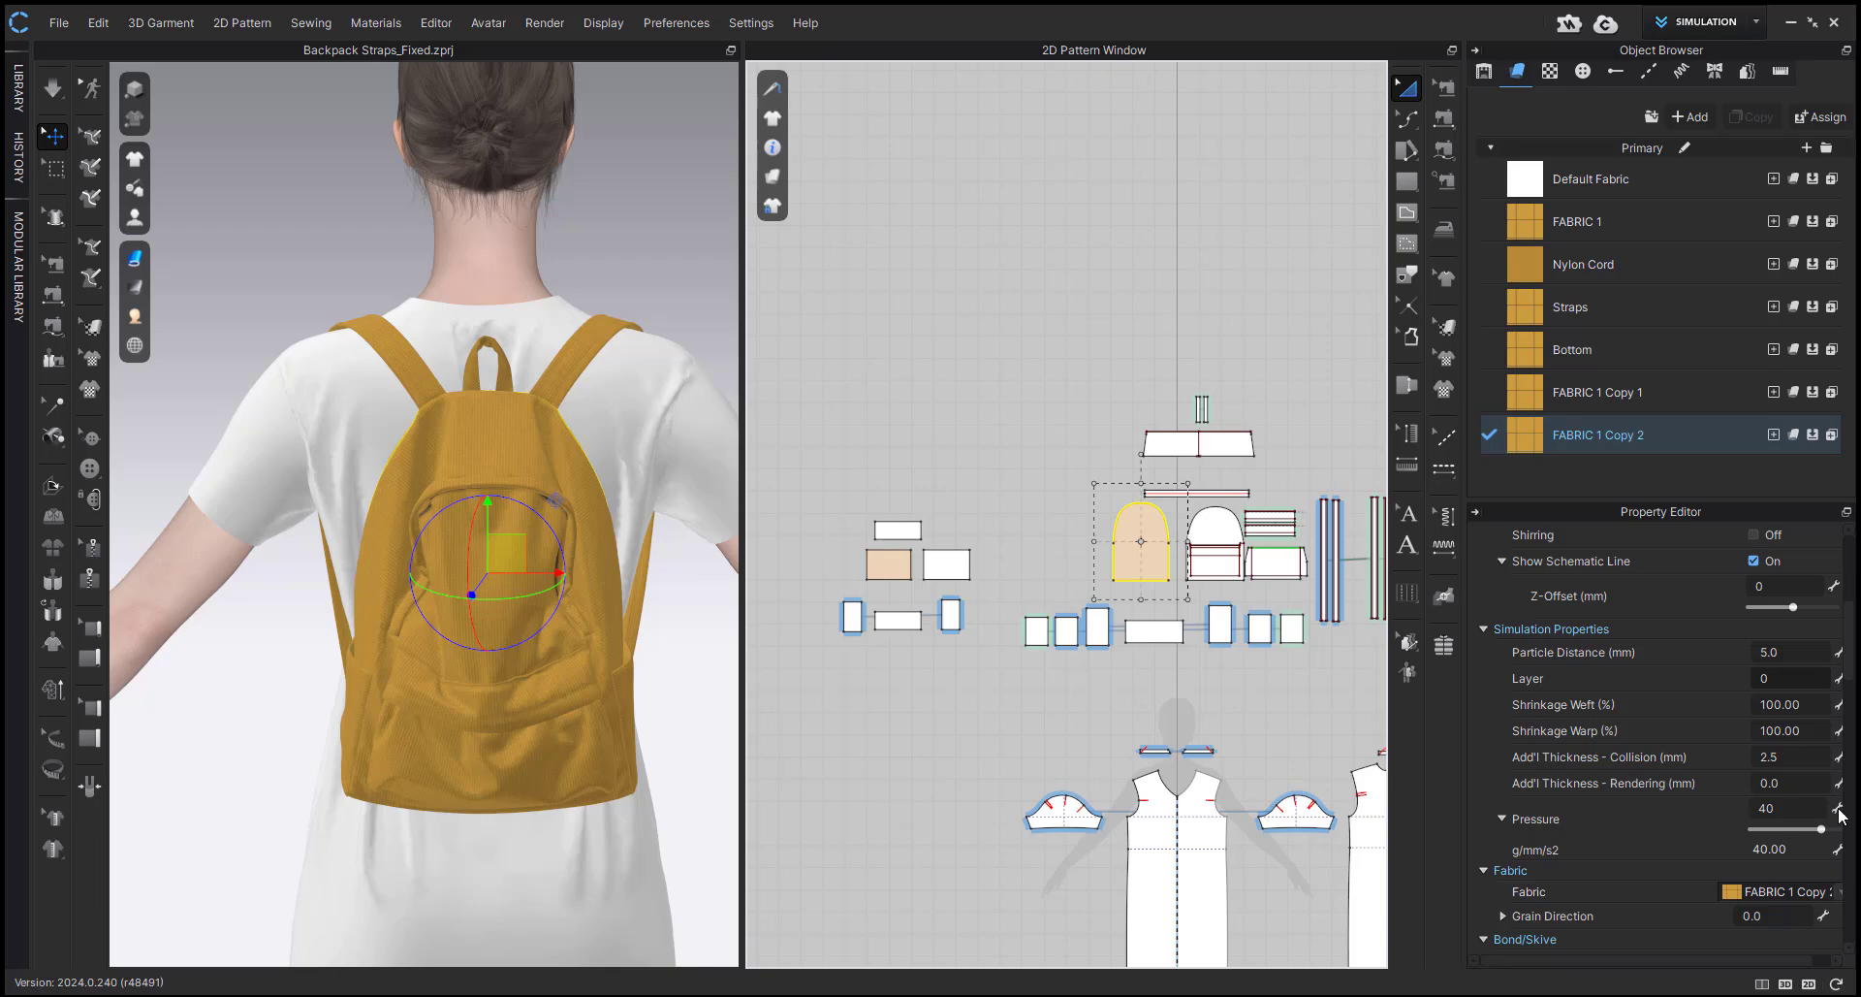
right_drag(688, 485, 543, 386)
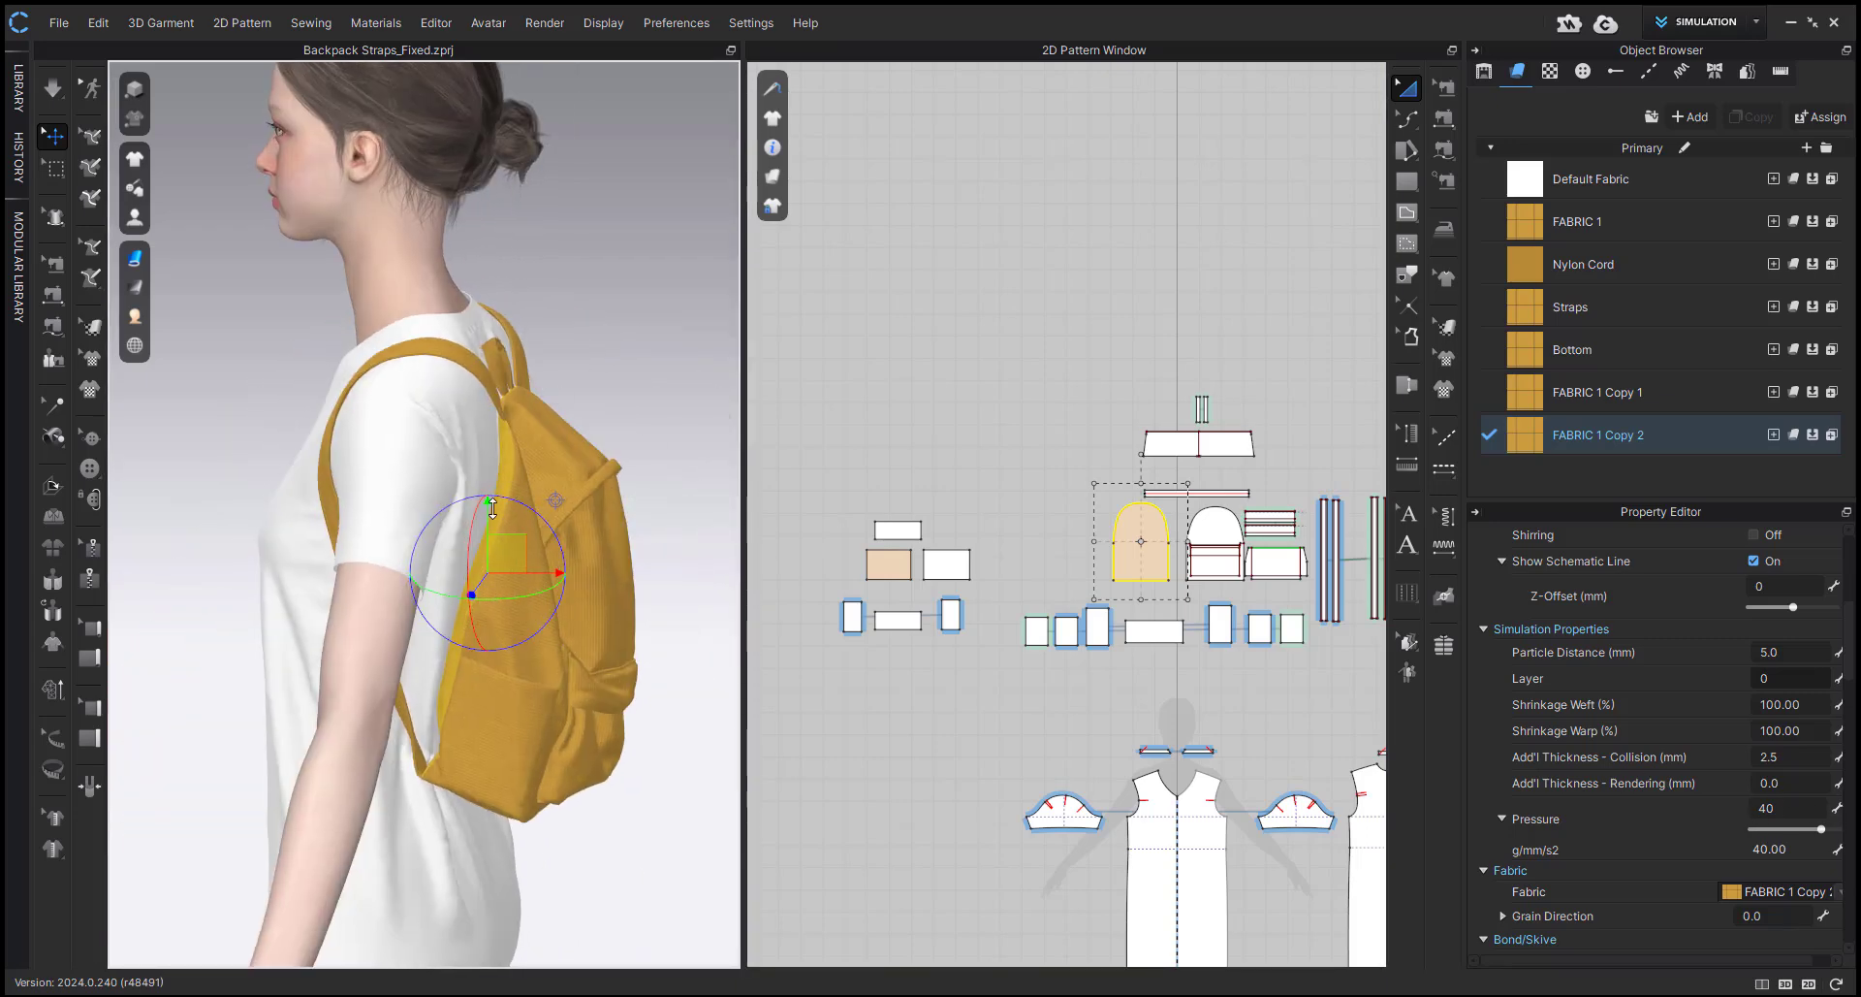
click(506, 469)
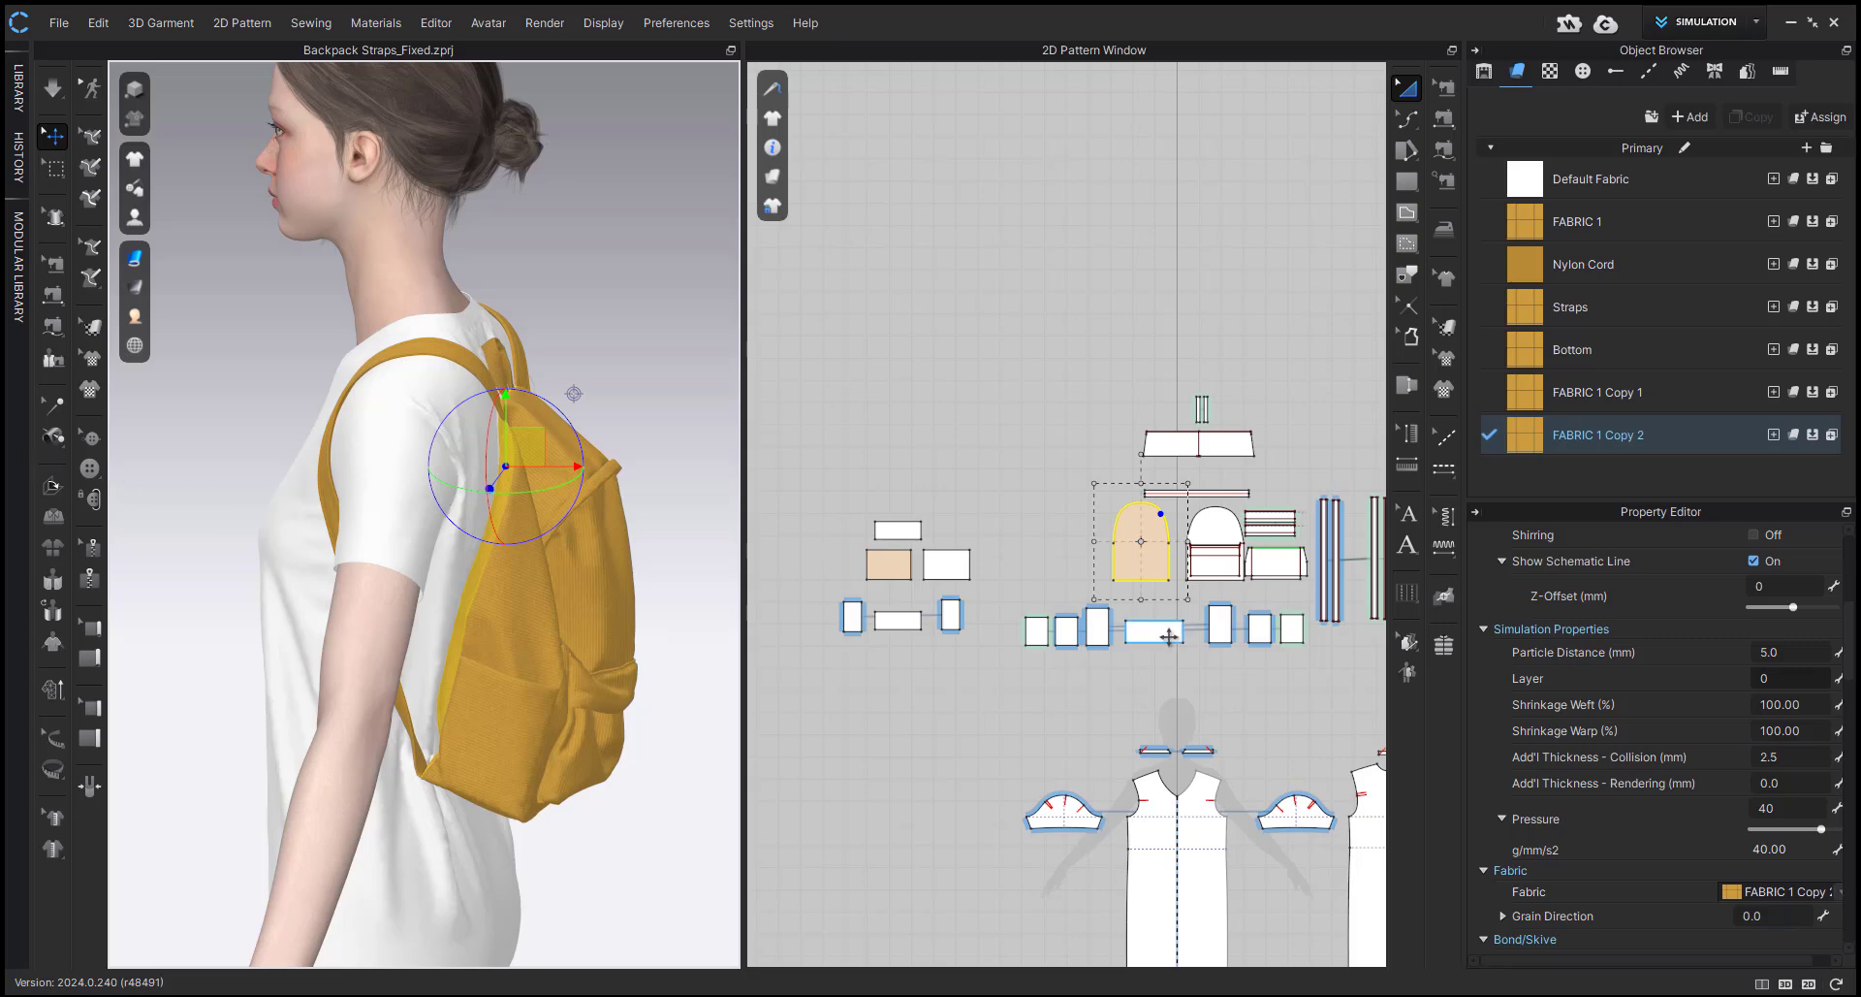
click(1578, 435)
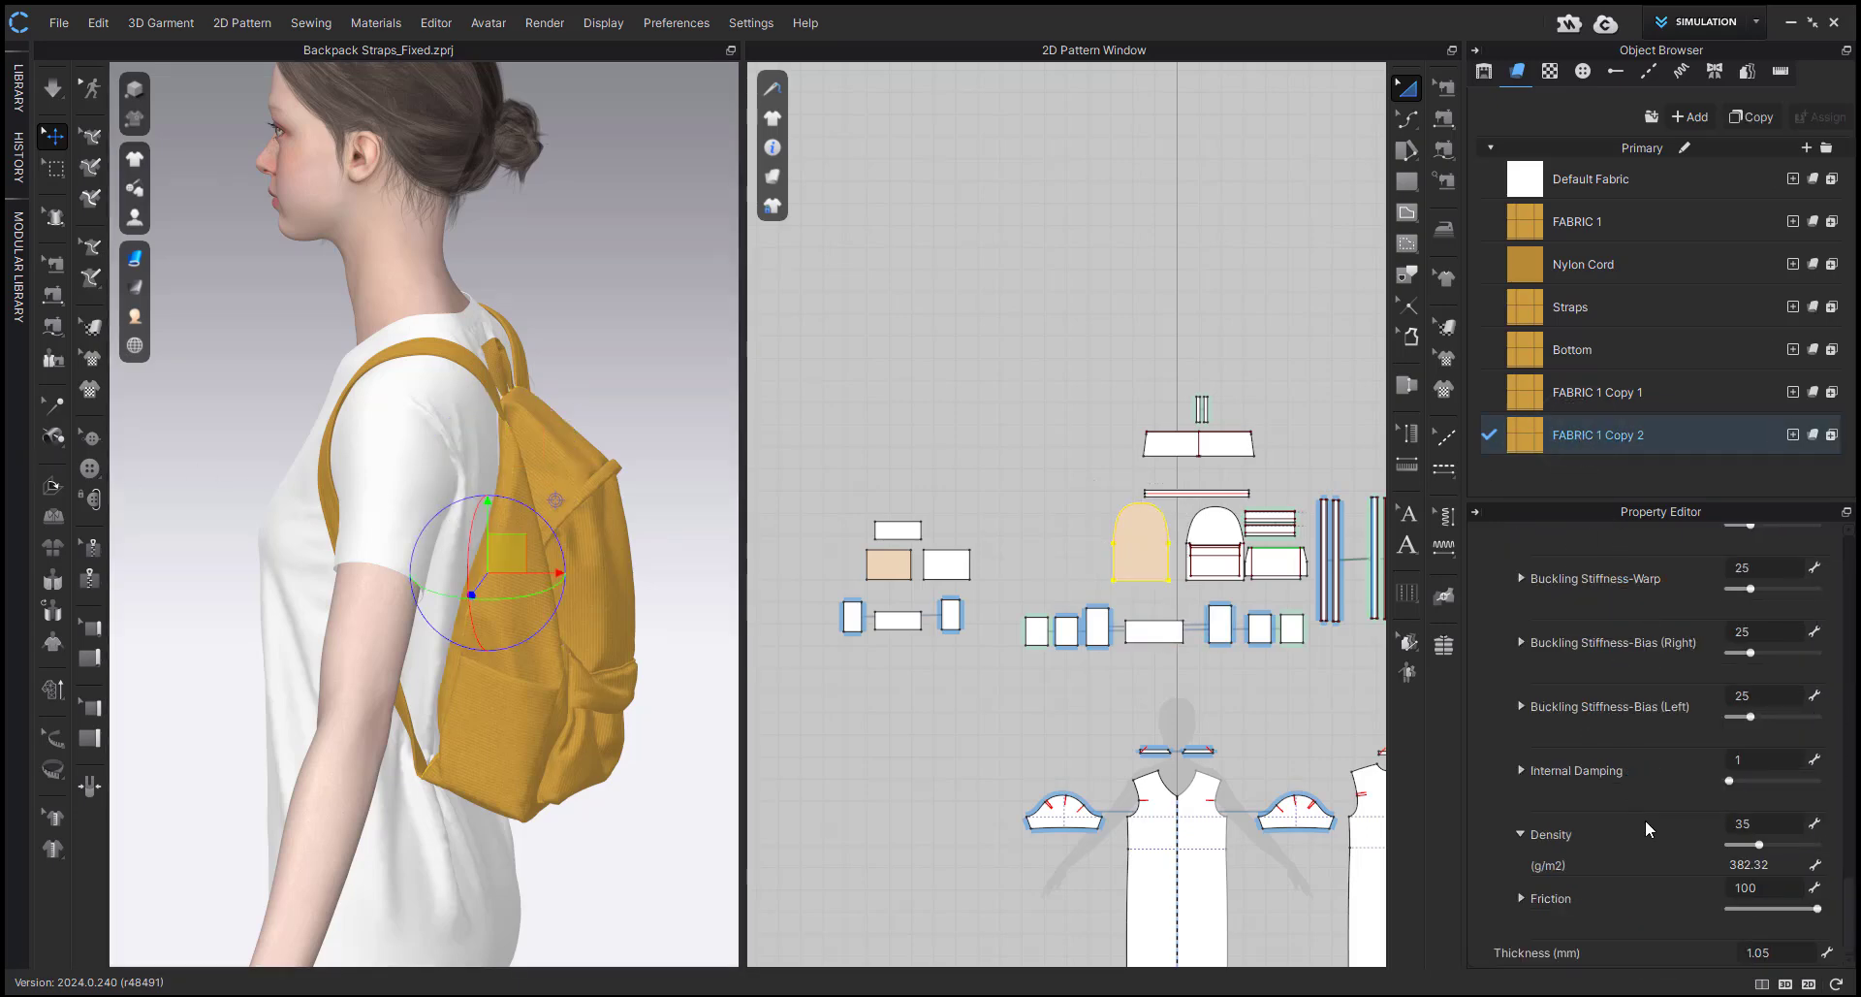
Switch to the Animation workspace and examine the backpack from the back and both sides during the walking playback.
click(1677, 20)
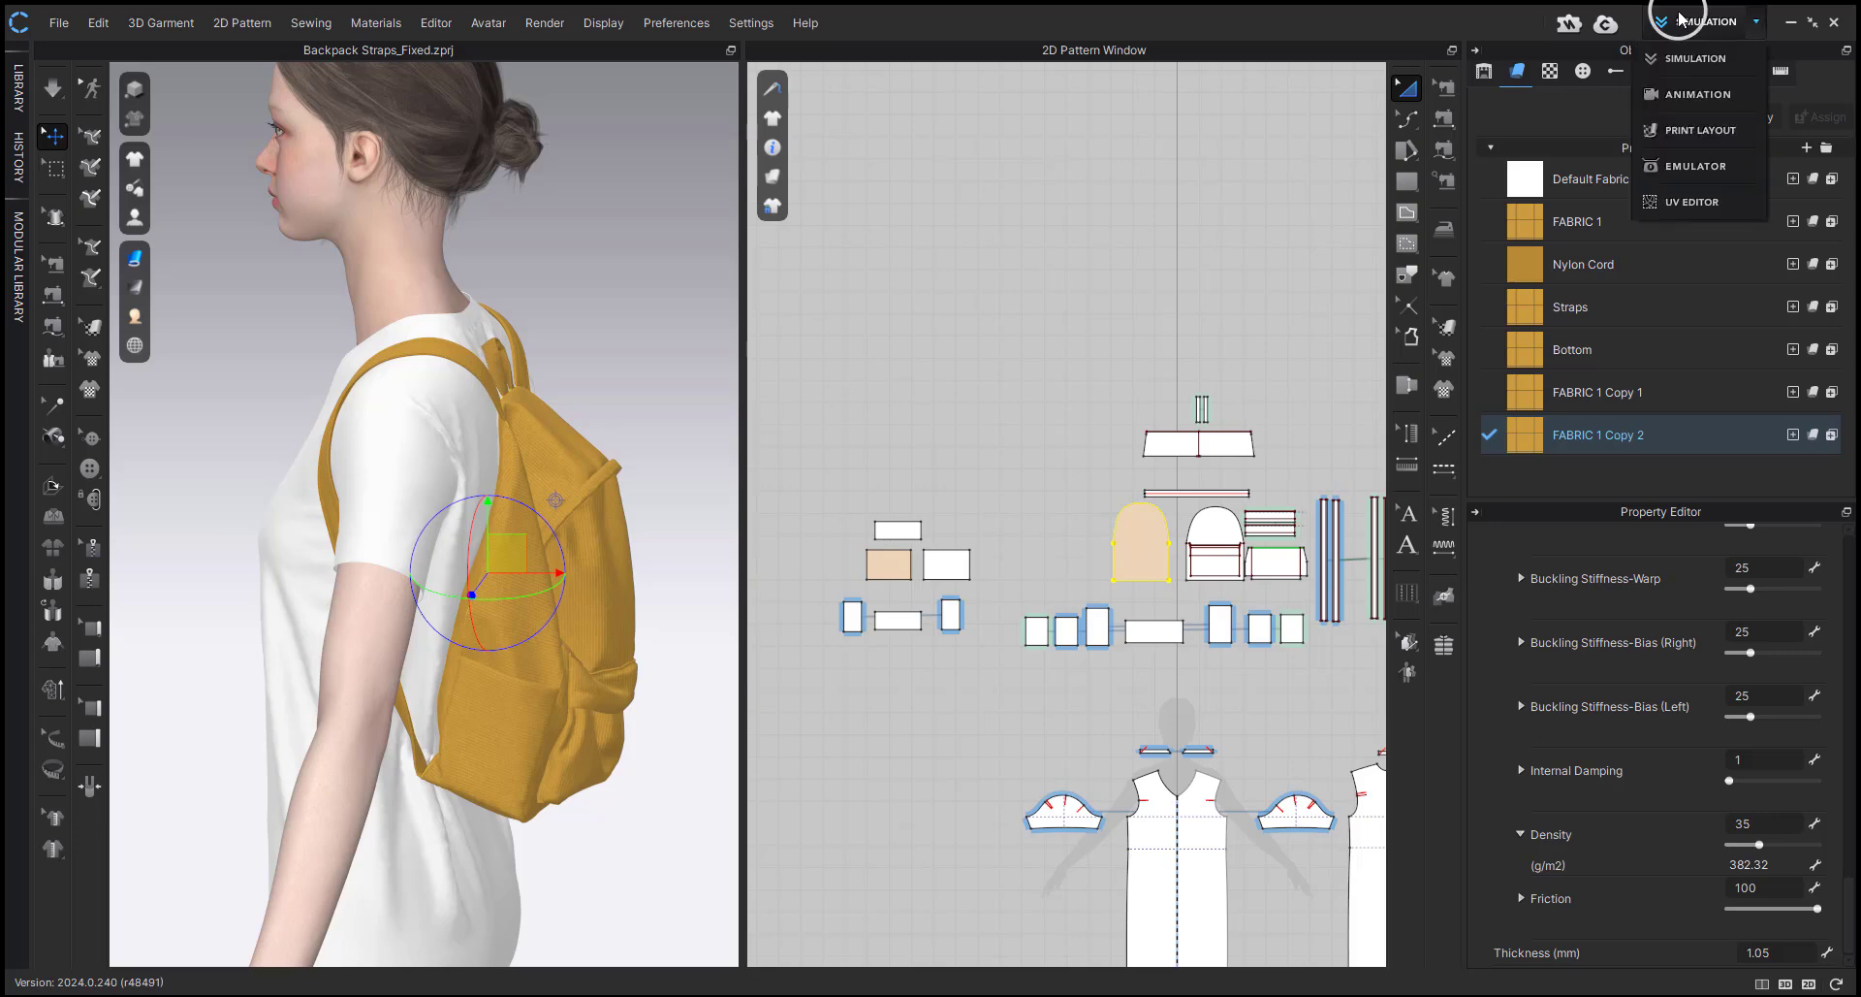
click(1697, 94)
right_drag(1093, 602, 662, 543)
scroll(659, 541, up, 3)
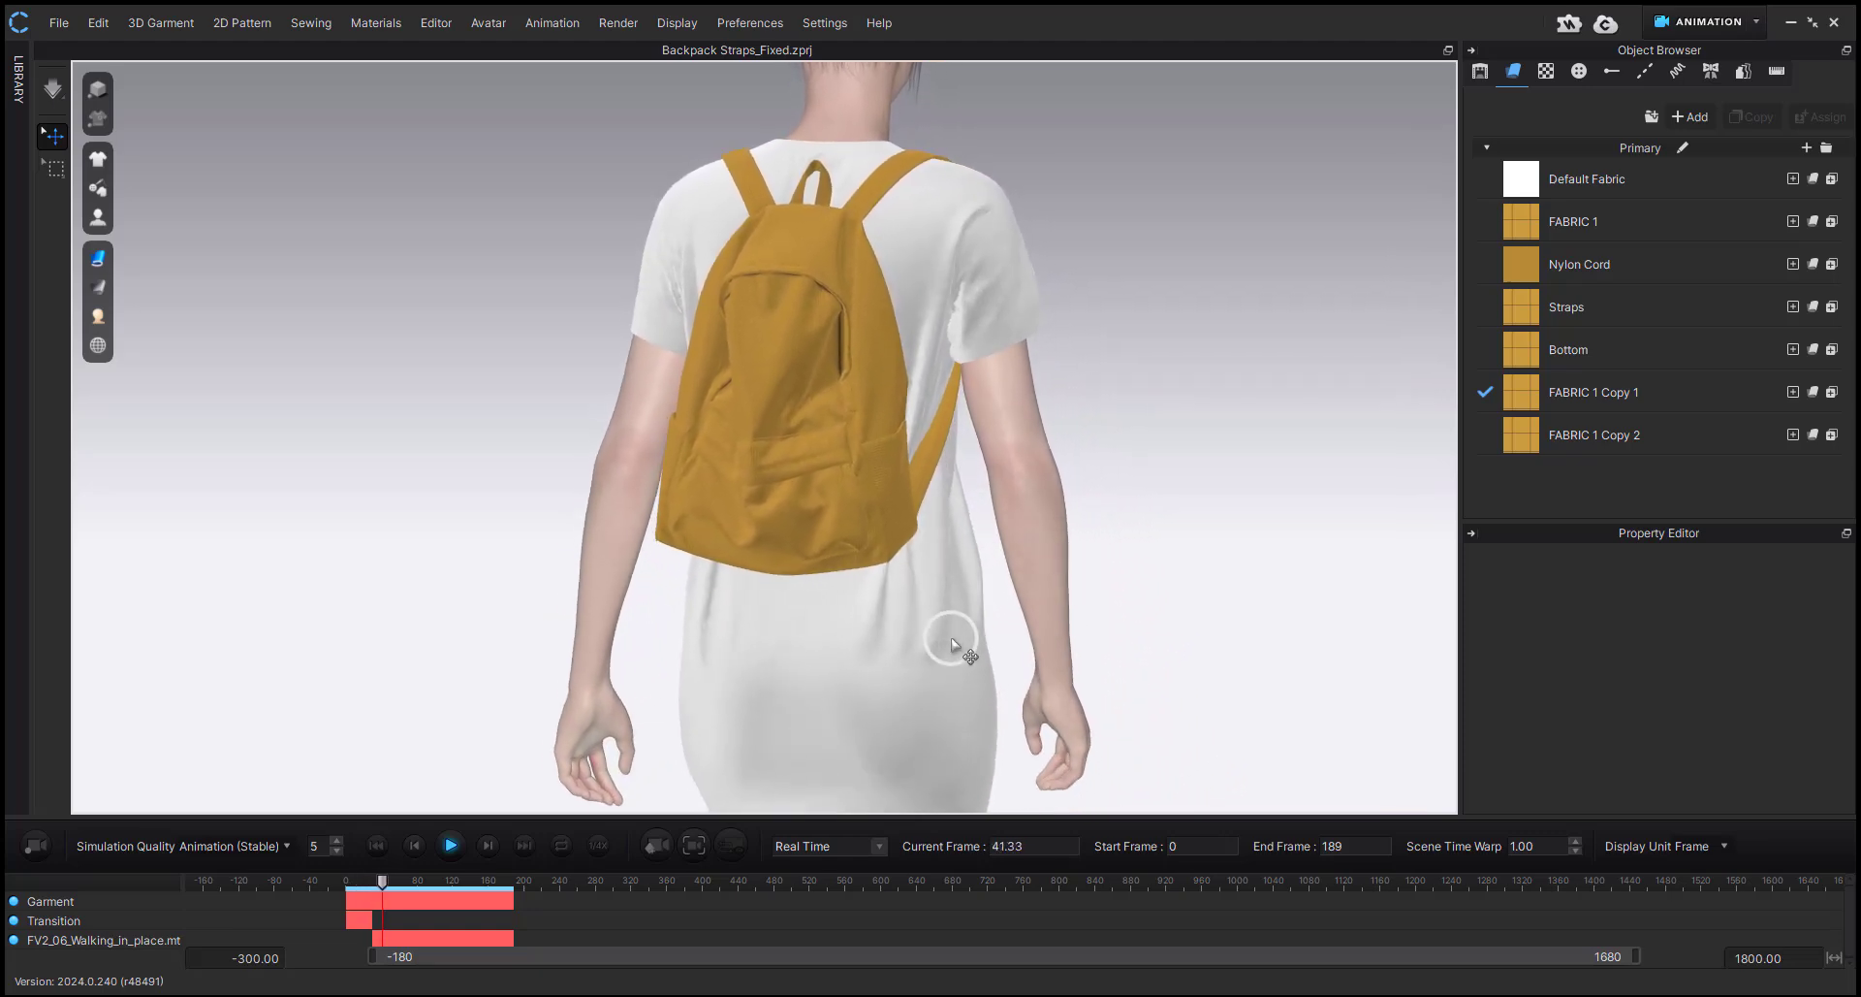
right_drag(951, 644, 782, 656)
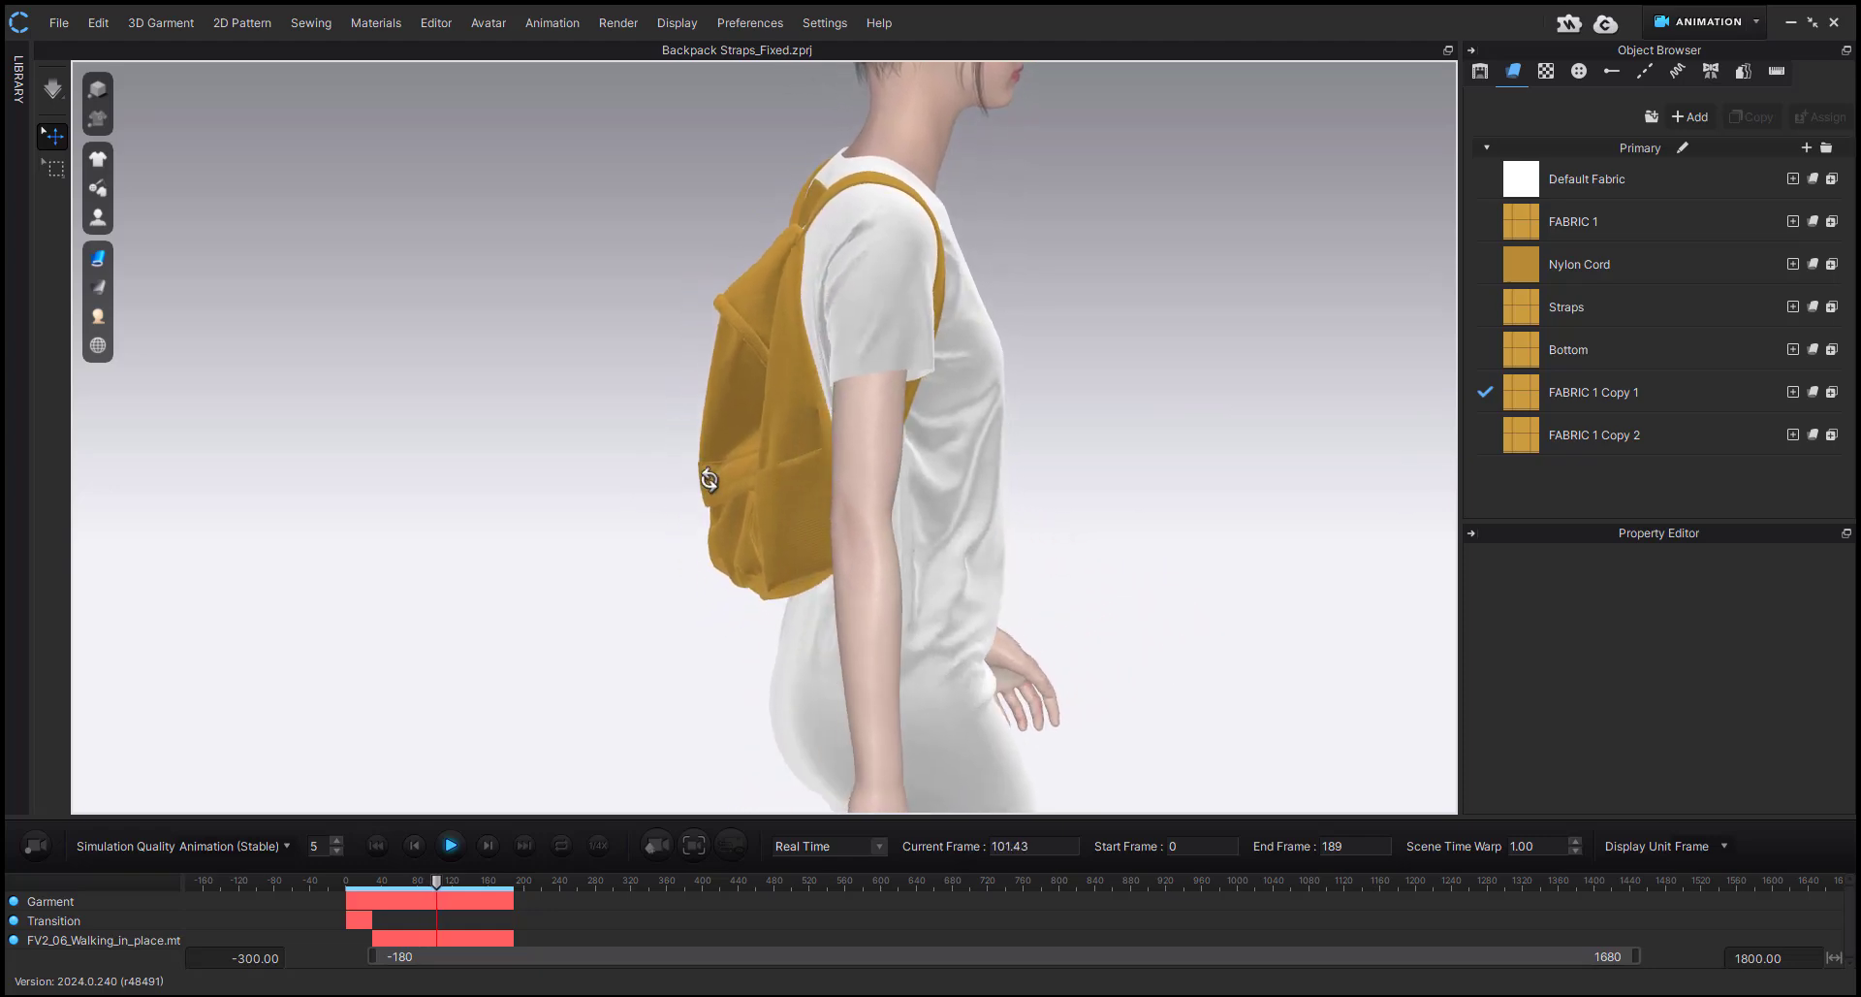
right_drag(644, 492, 1002, 382)
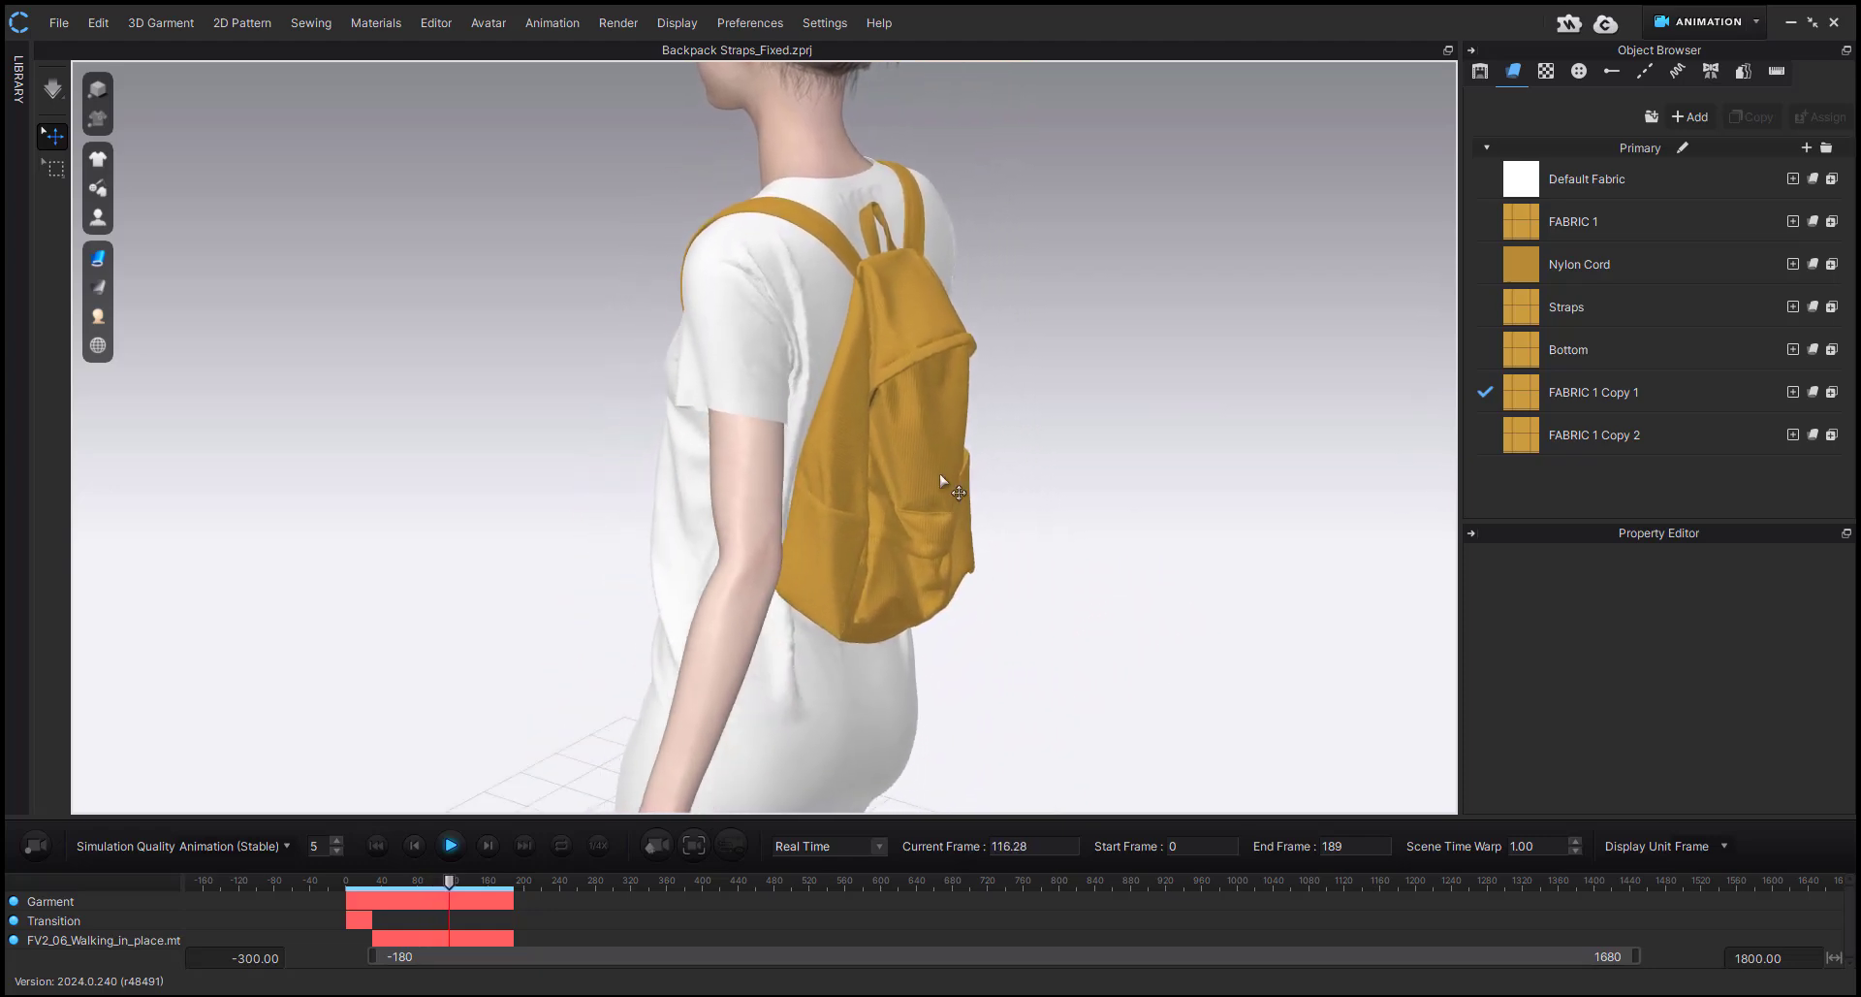
right_drag(922, 564, 919, 524)
scroll(835, 586, up, 4)
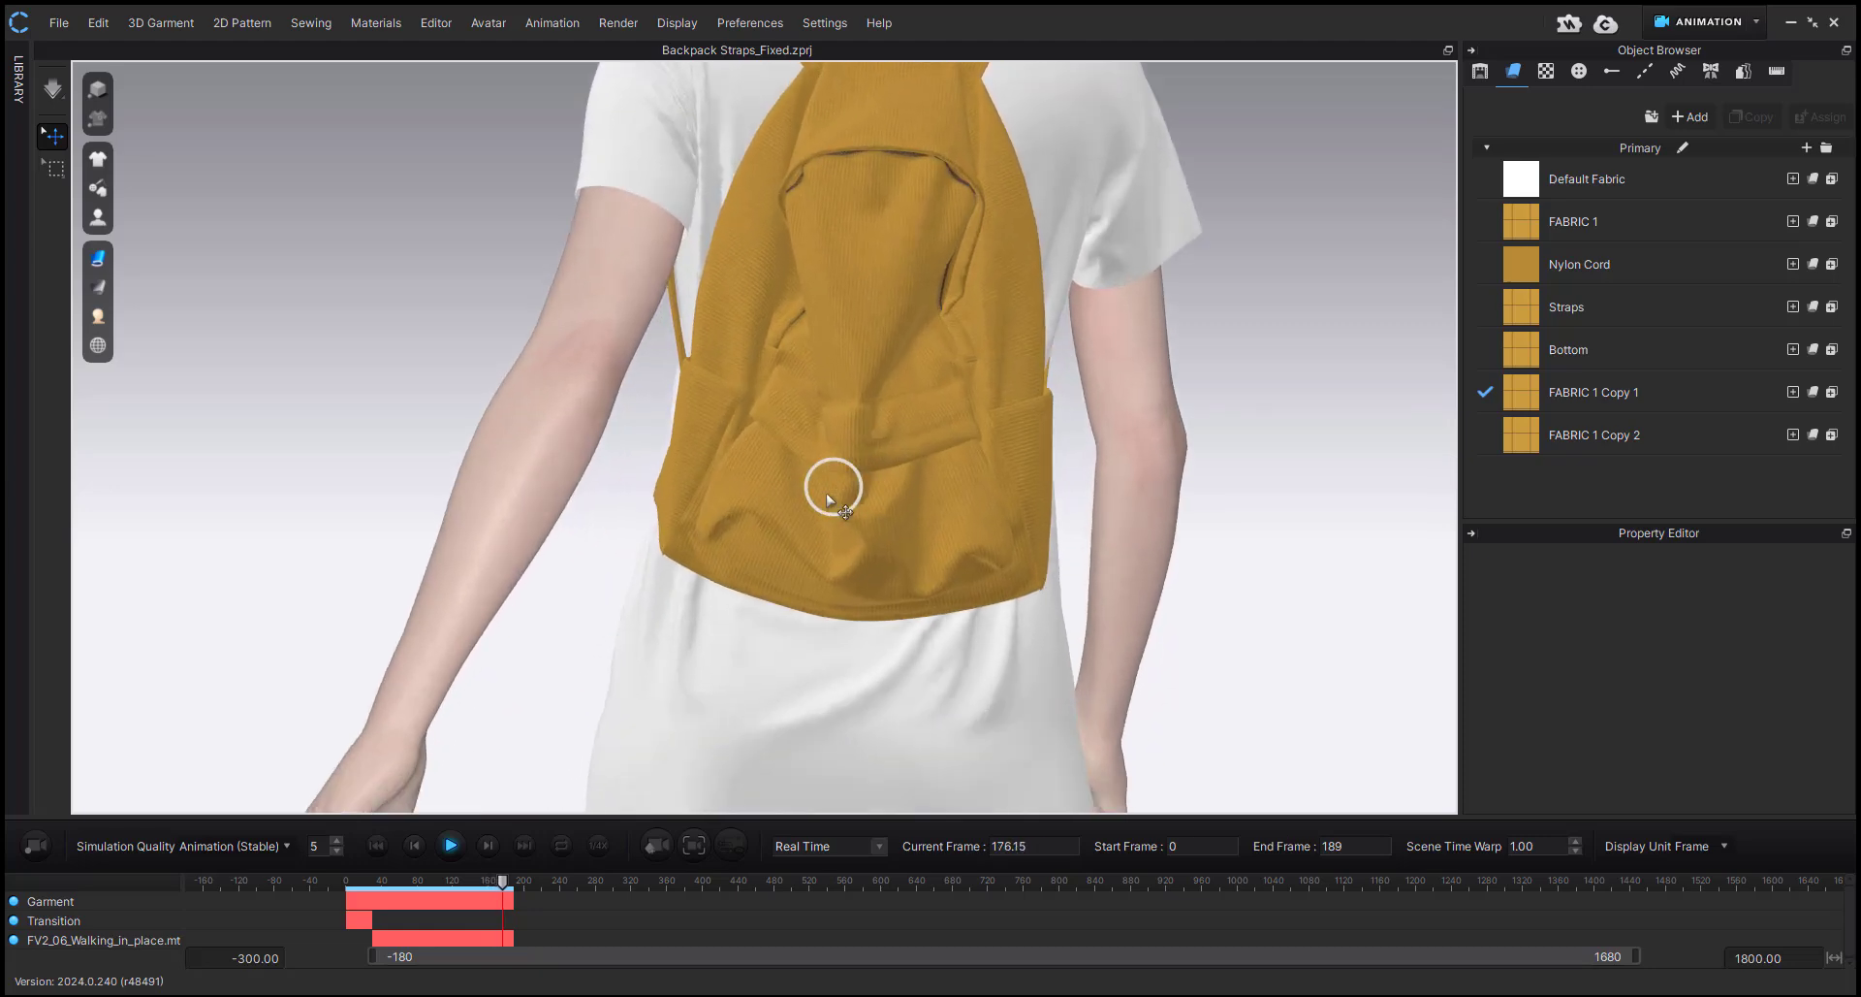
Hide the front pocket pattern to expose the inner box, and check the density of FABRIC 1 Copy 1.
click(873, 516)
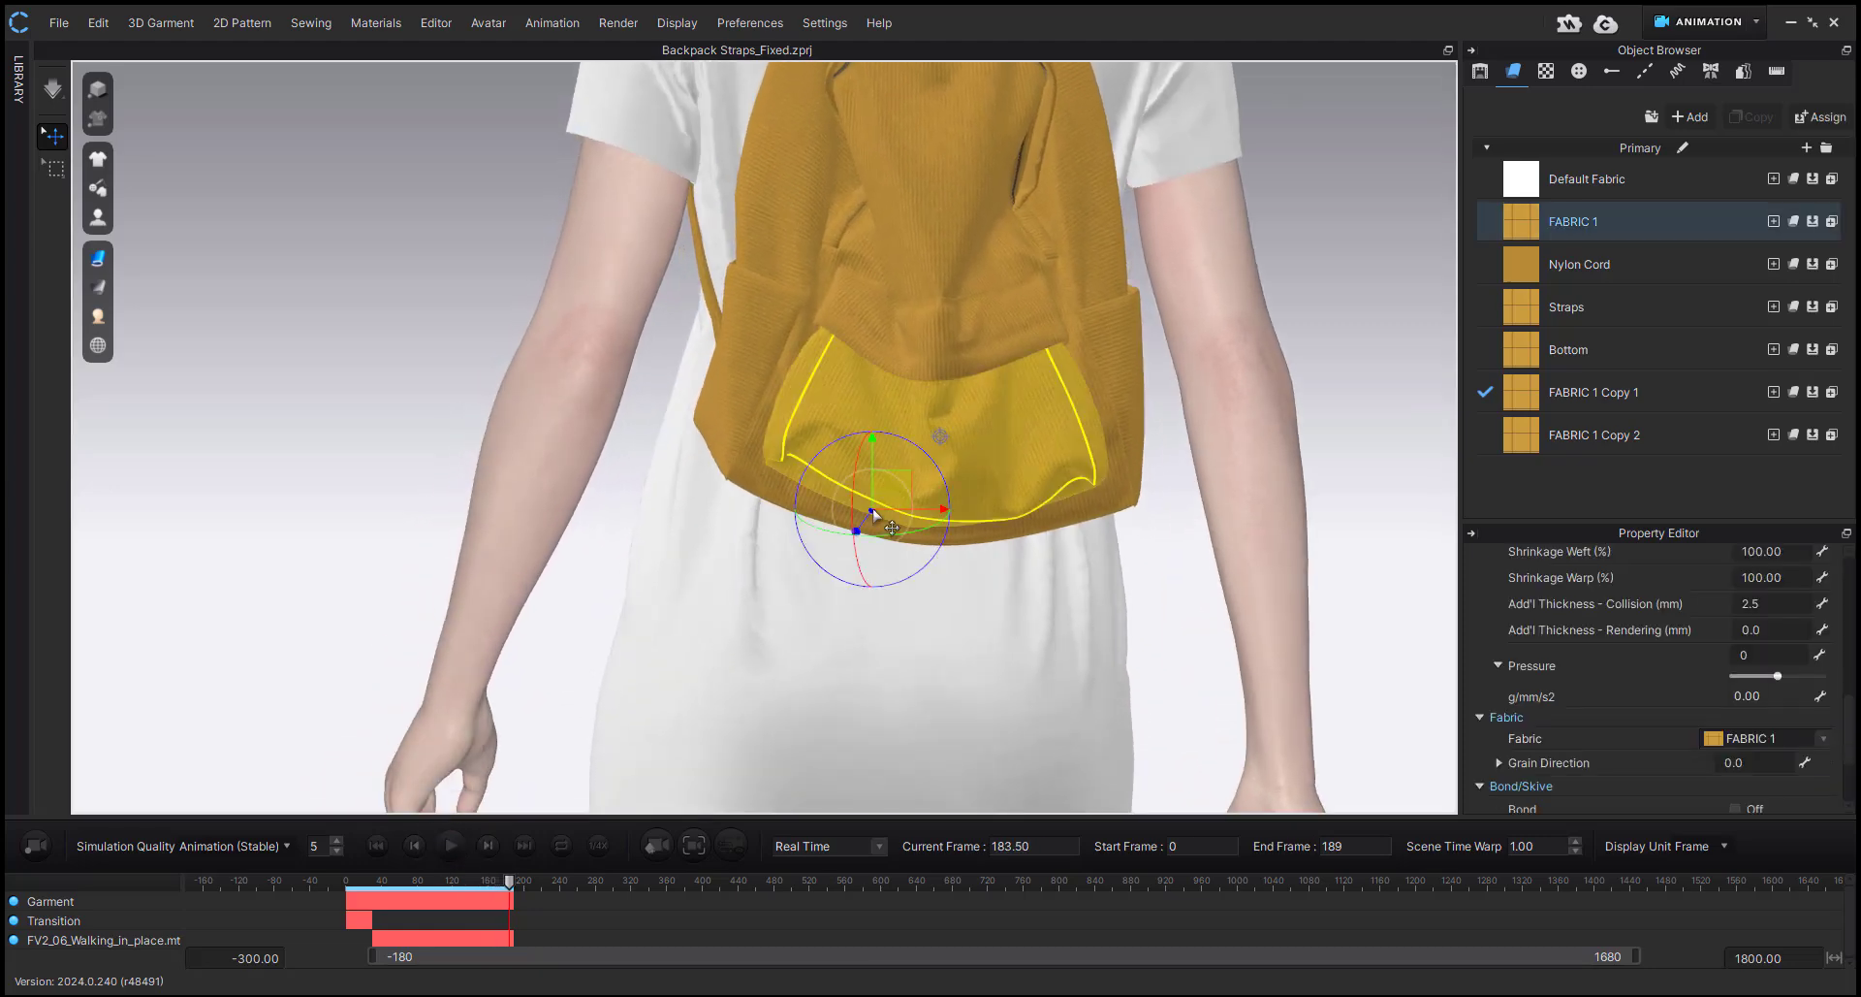
key(shift+q)
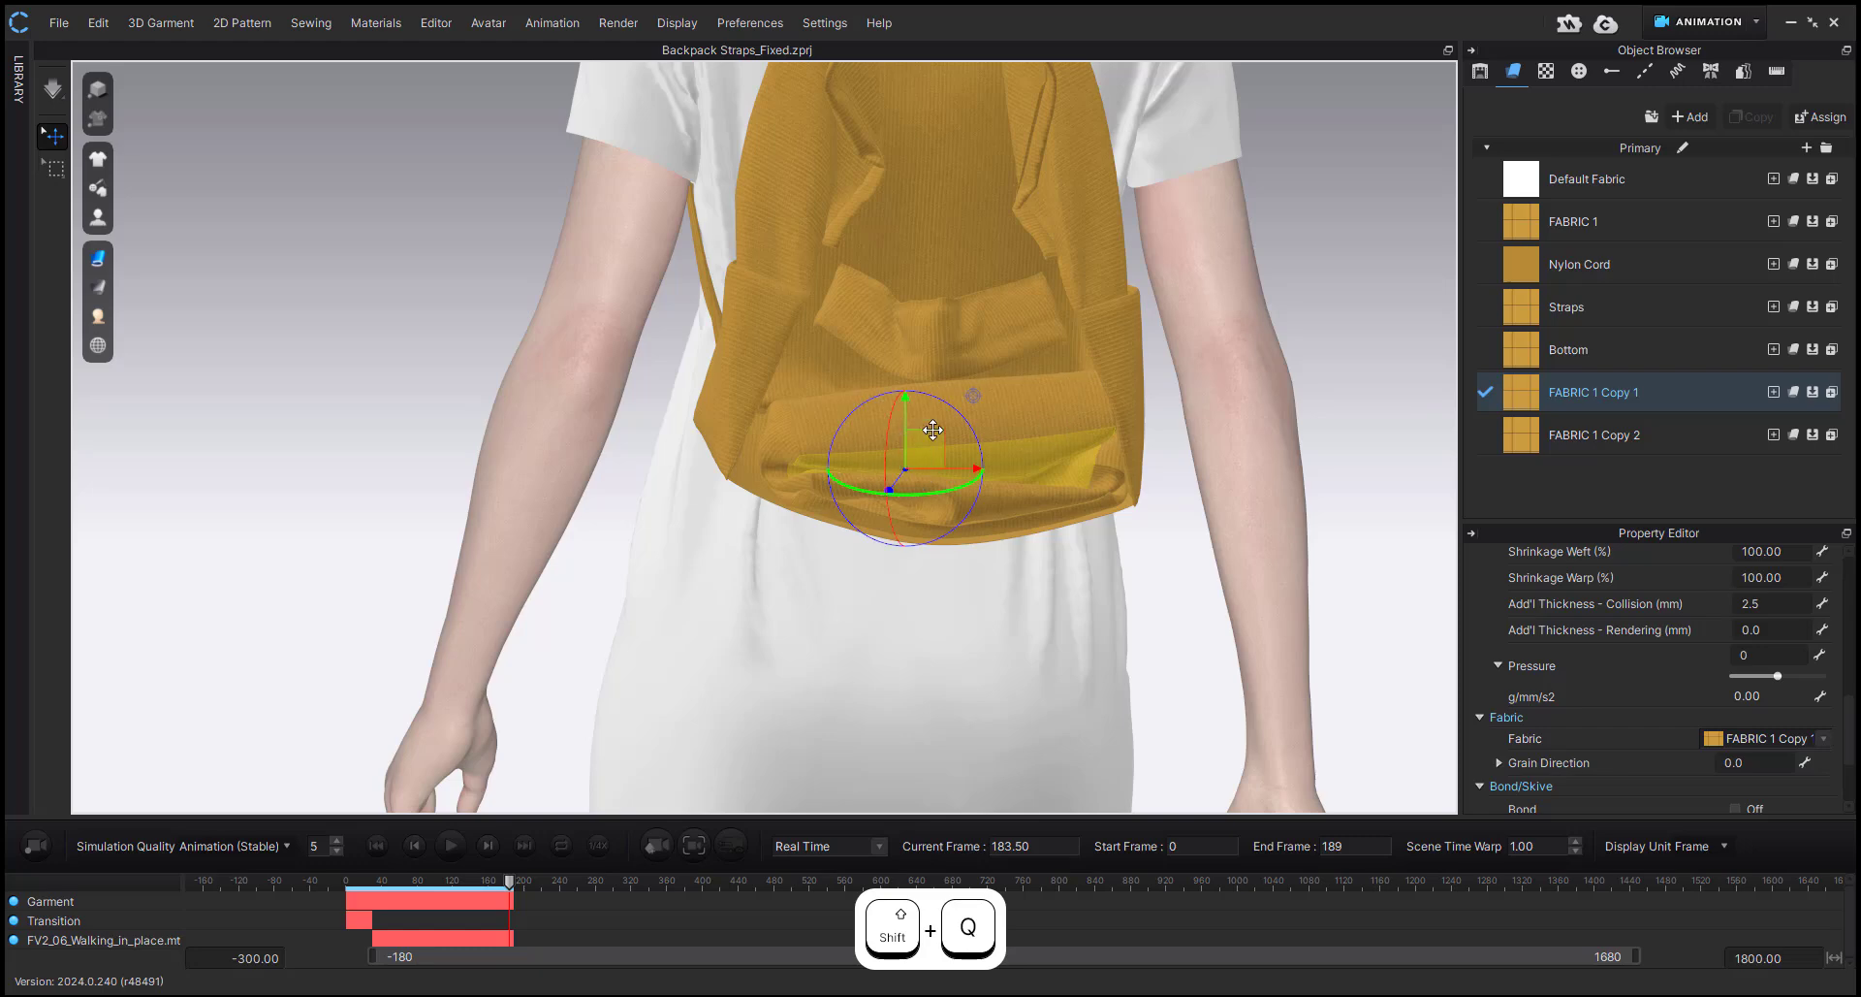
click(1509, 390)
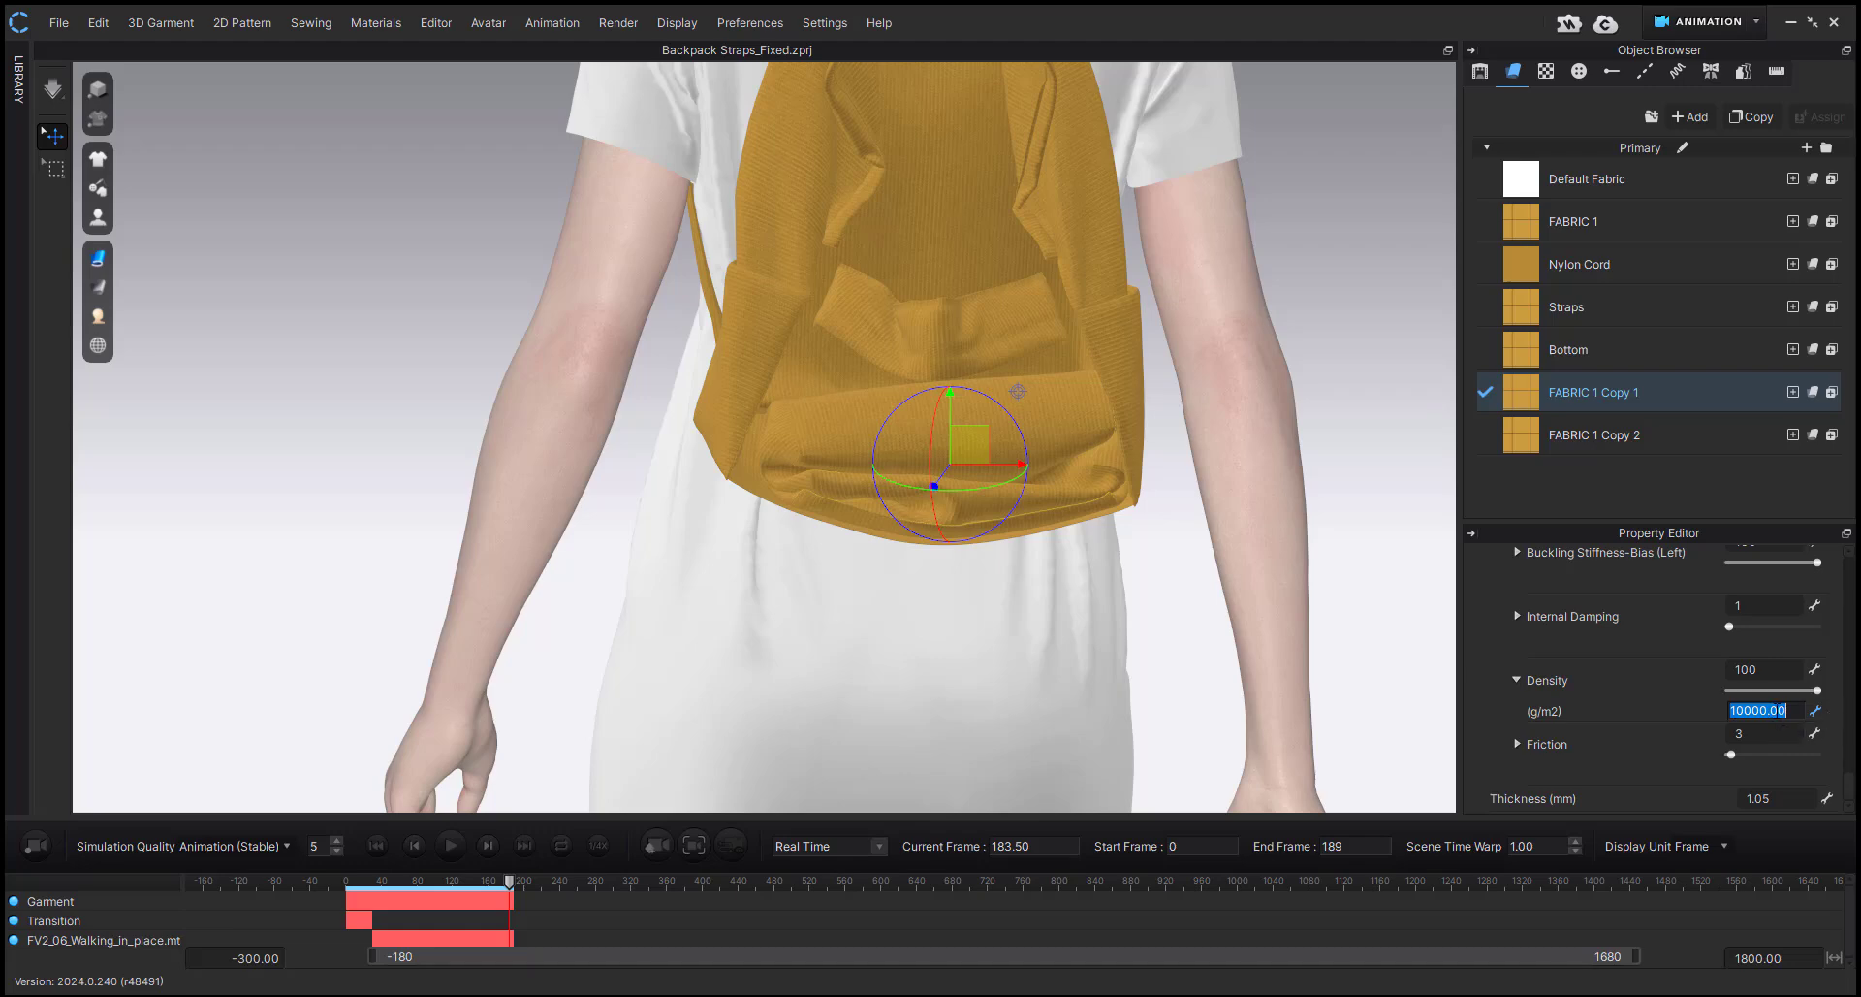
Show the hidden front pocket again and examine how the weighted backpack hangs from the side and the back.
right_drag(969, 445, 1100, 493)
key(shift+w)
right_drag(934, 374, 970, 325)
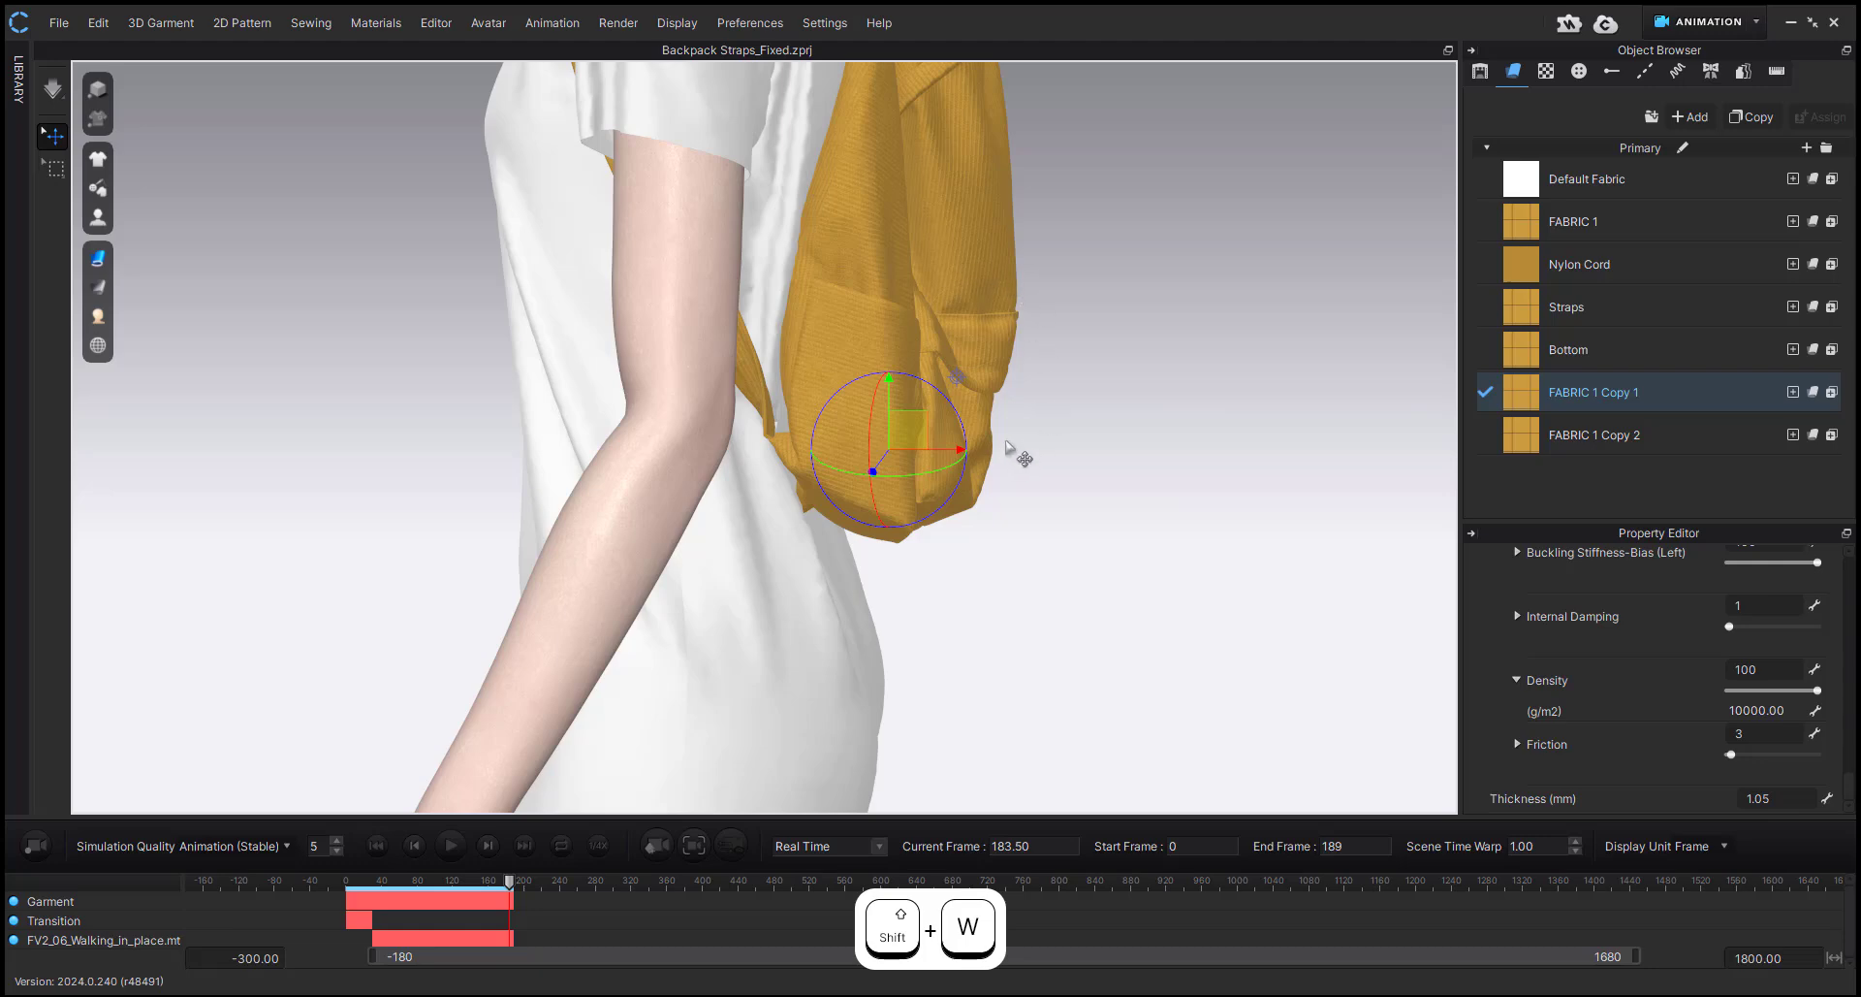
right_drag(1008, 446, 942, 340)
right_drag(1062, 404, 960, 316)
middle_drag(889, 444, 887, 556)
right_drag(907, 564, 869, 637)
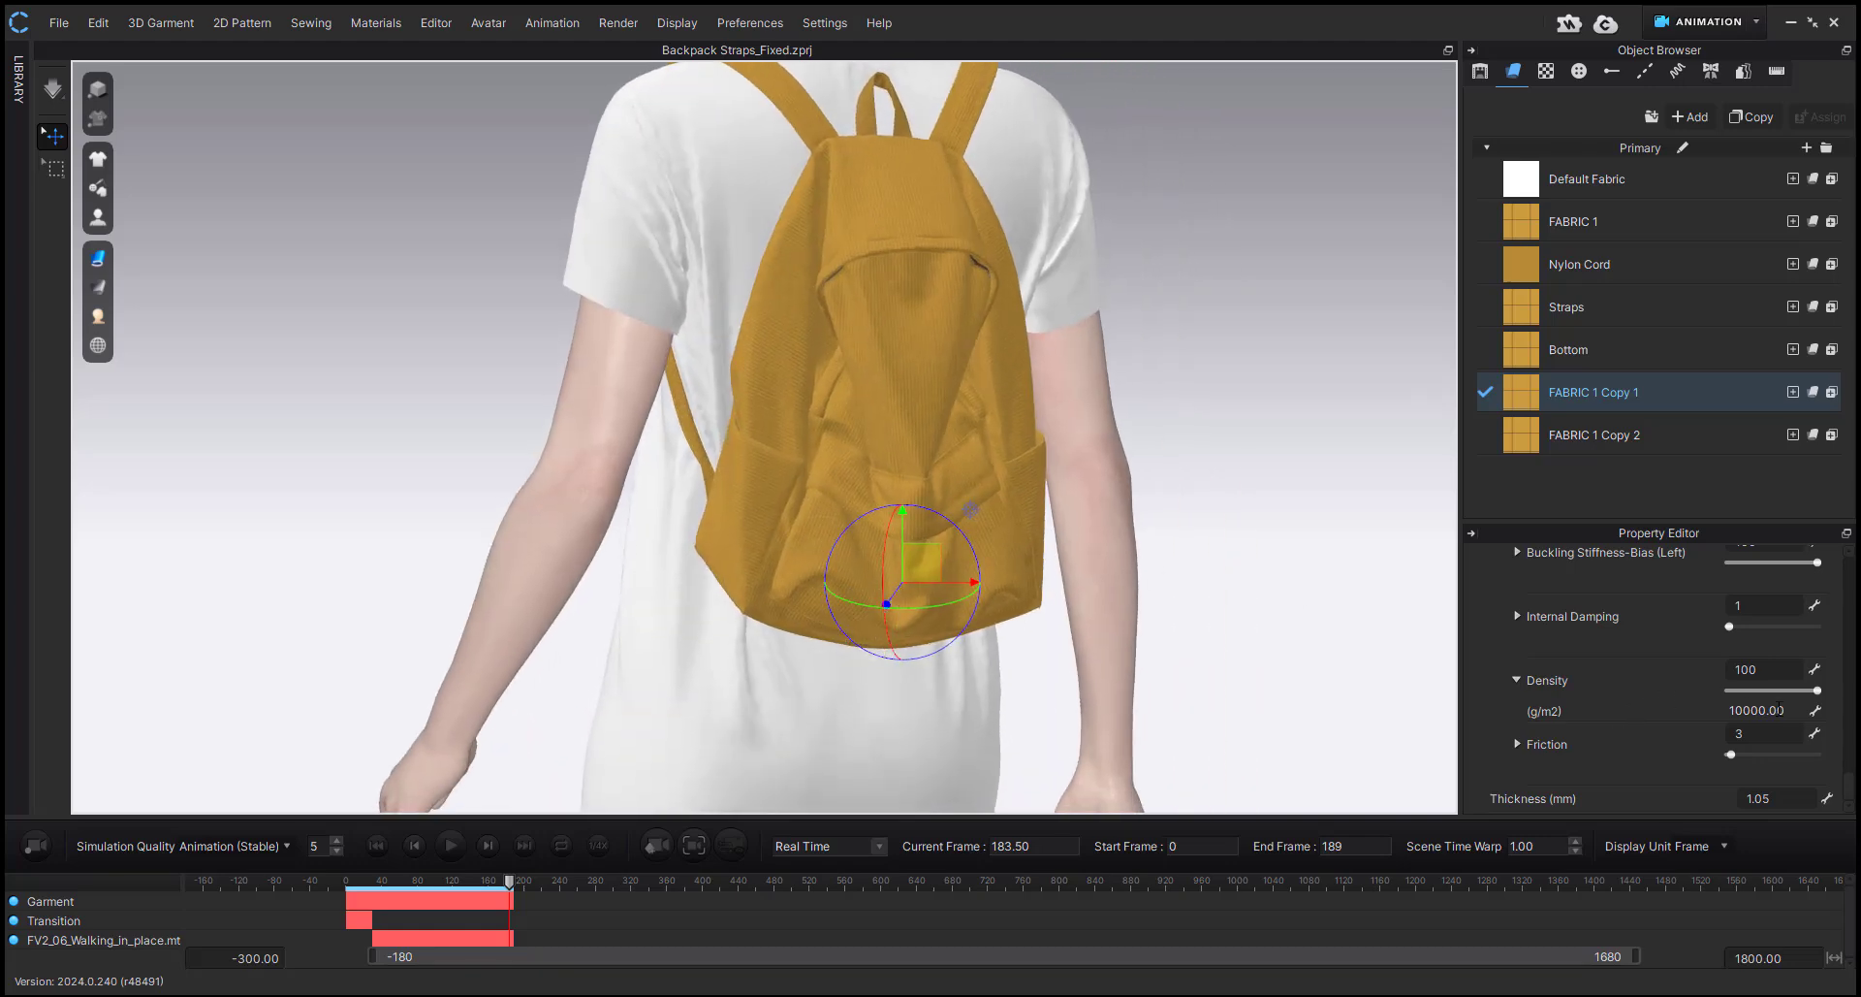
right_drag(881, 520, 783, 554)
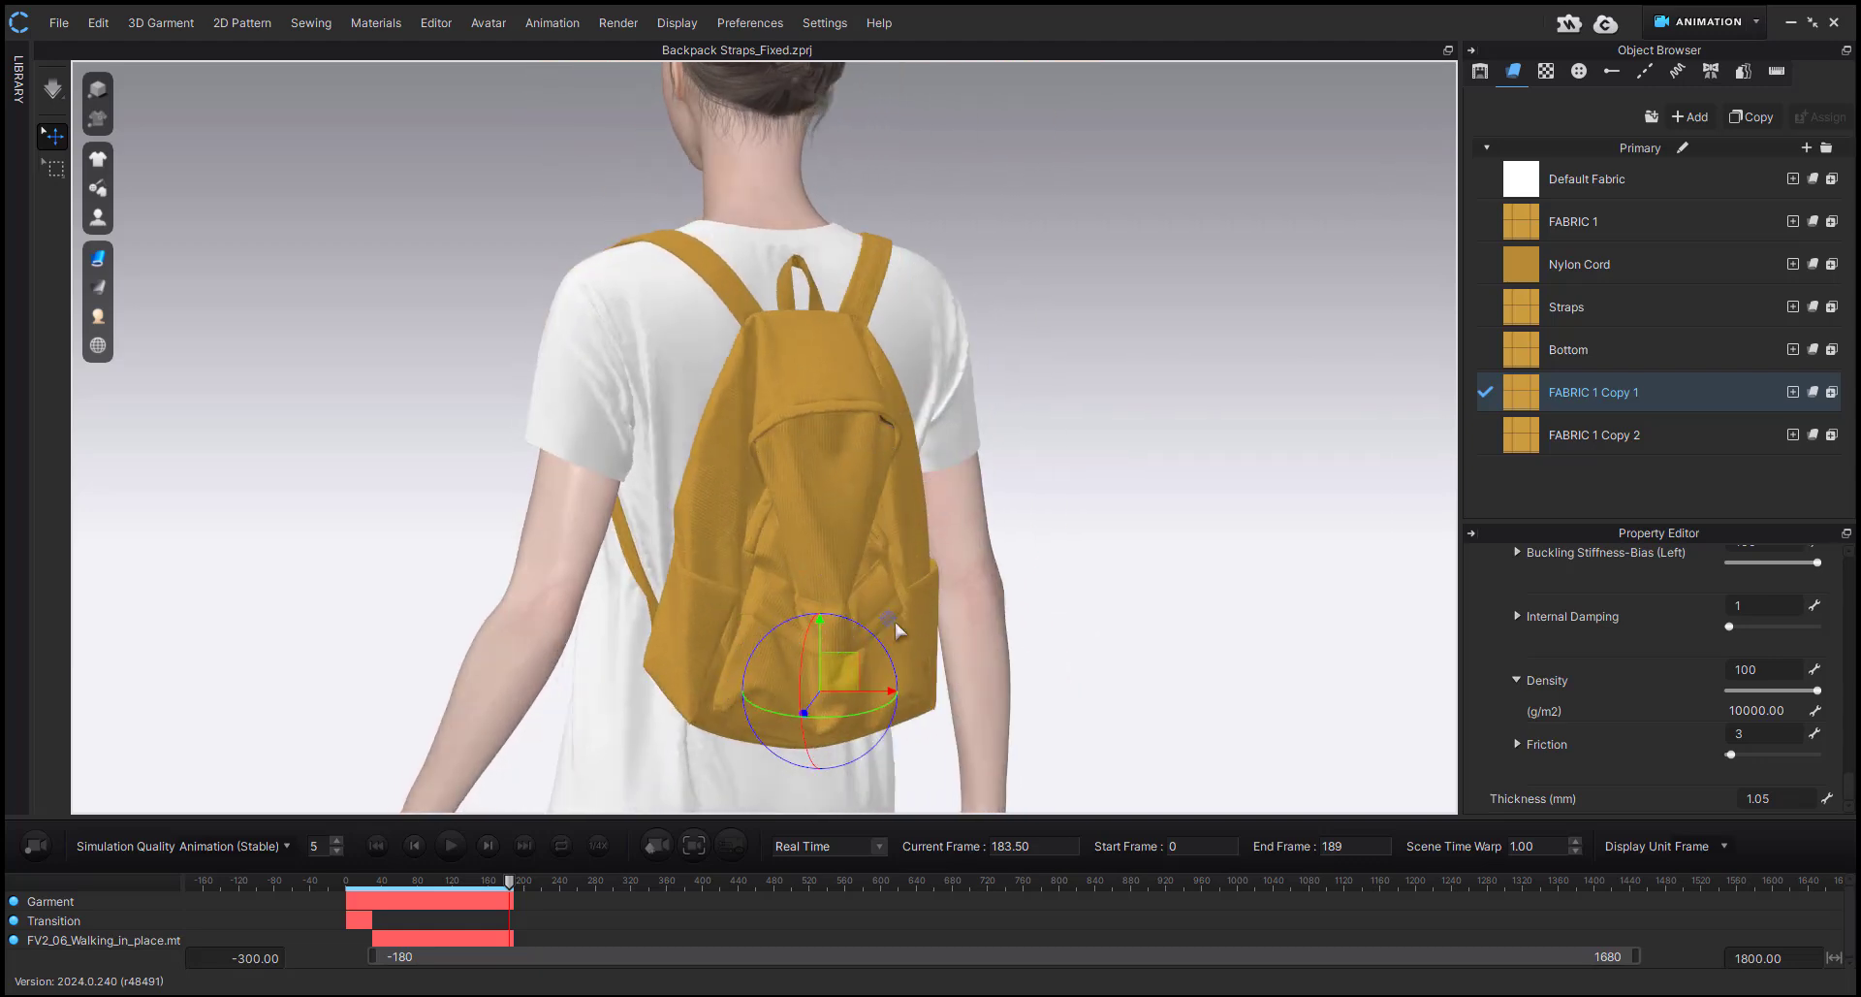
Hide the backpack's upper outer pattern to expose the back panel, and examine the panel's pressure, its side profile and FABRIC 1 Copy 2.
right_drag(647, 528, 850, 574)
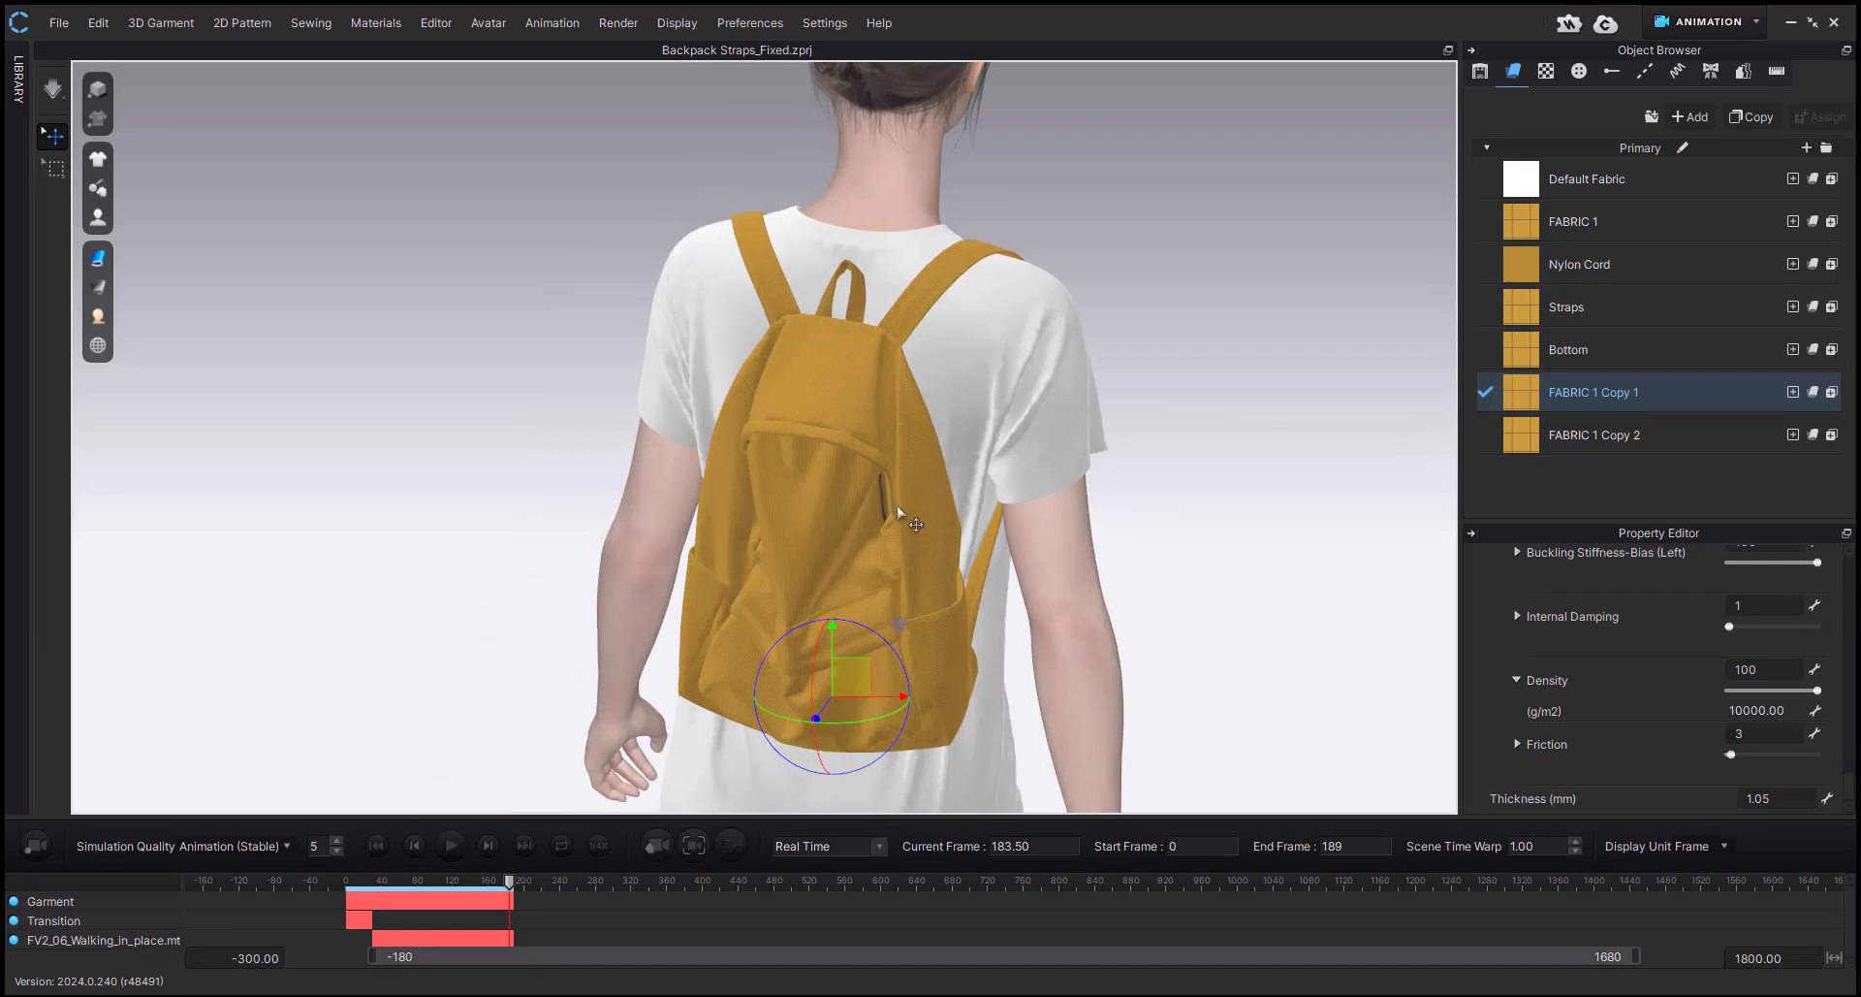
right_drag(720, 556, 829, 526)
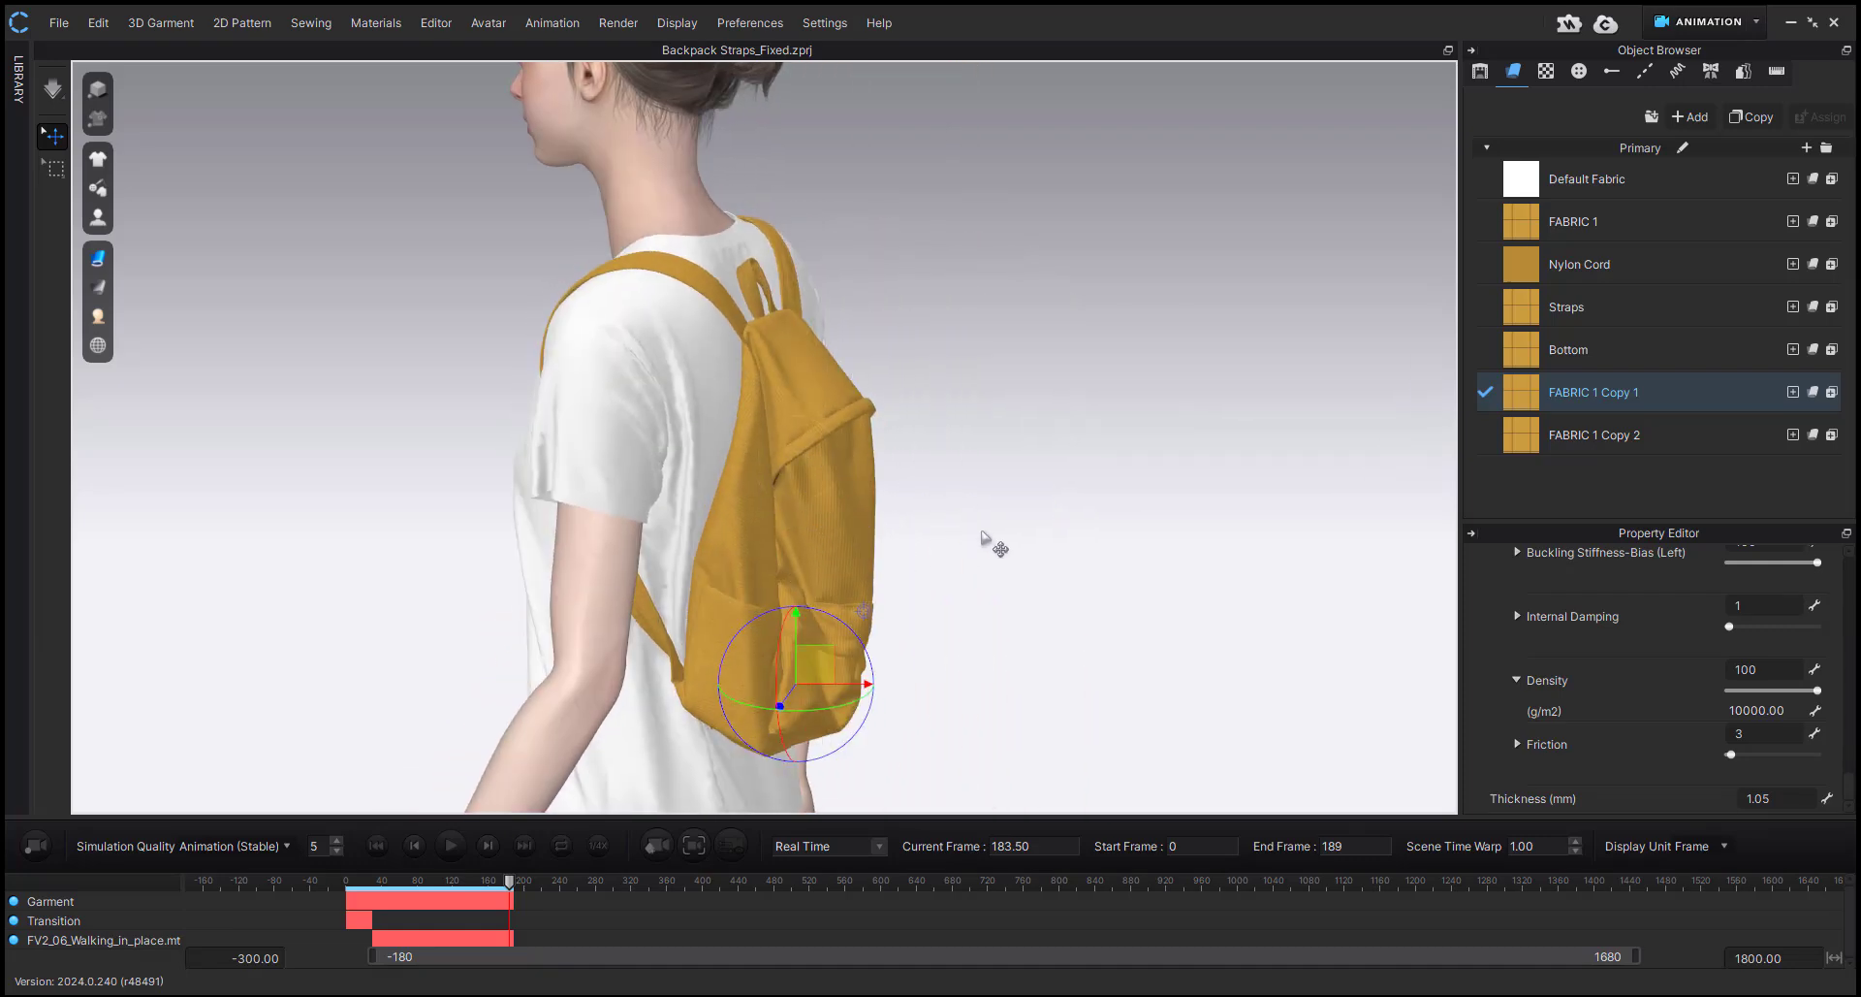
right_drag(983, 533, 818, 471)
click(826, 481)
key(shift+q)
click(841, 455)
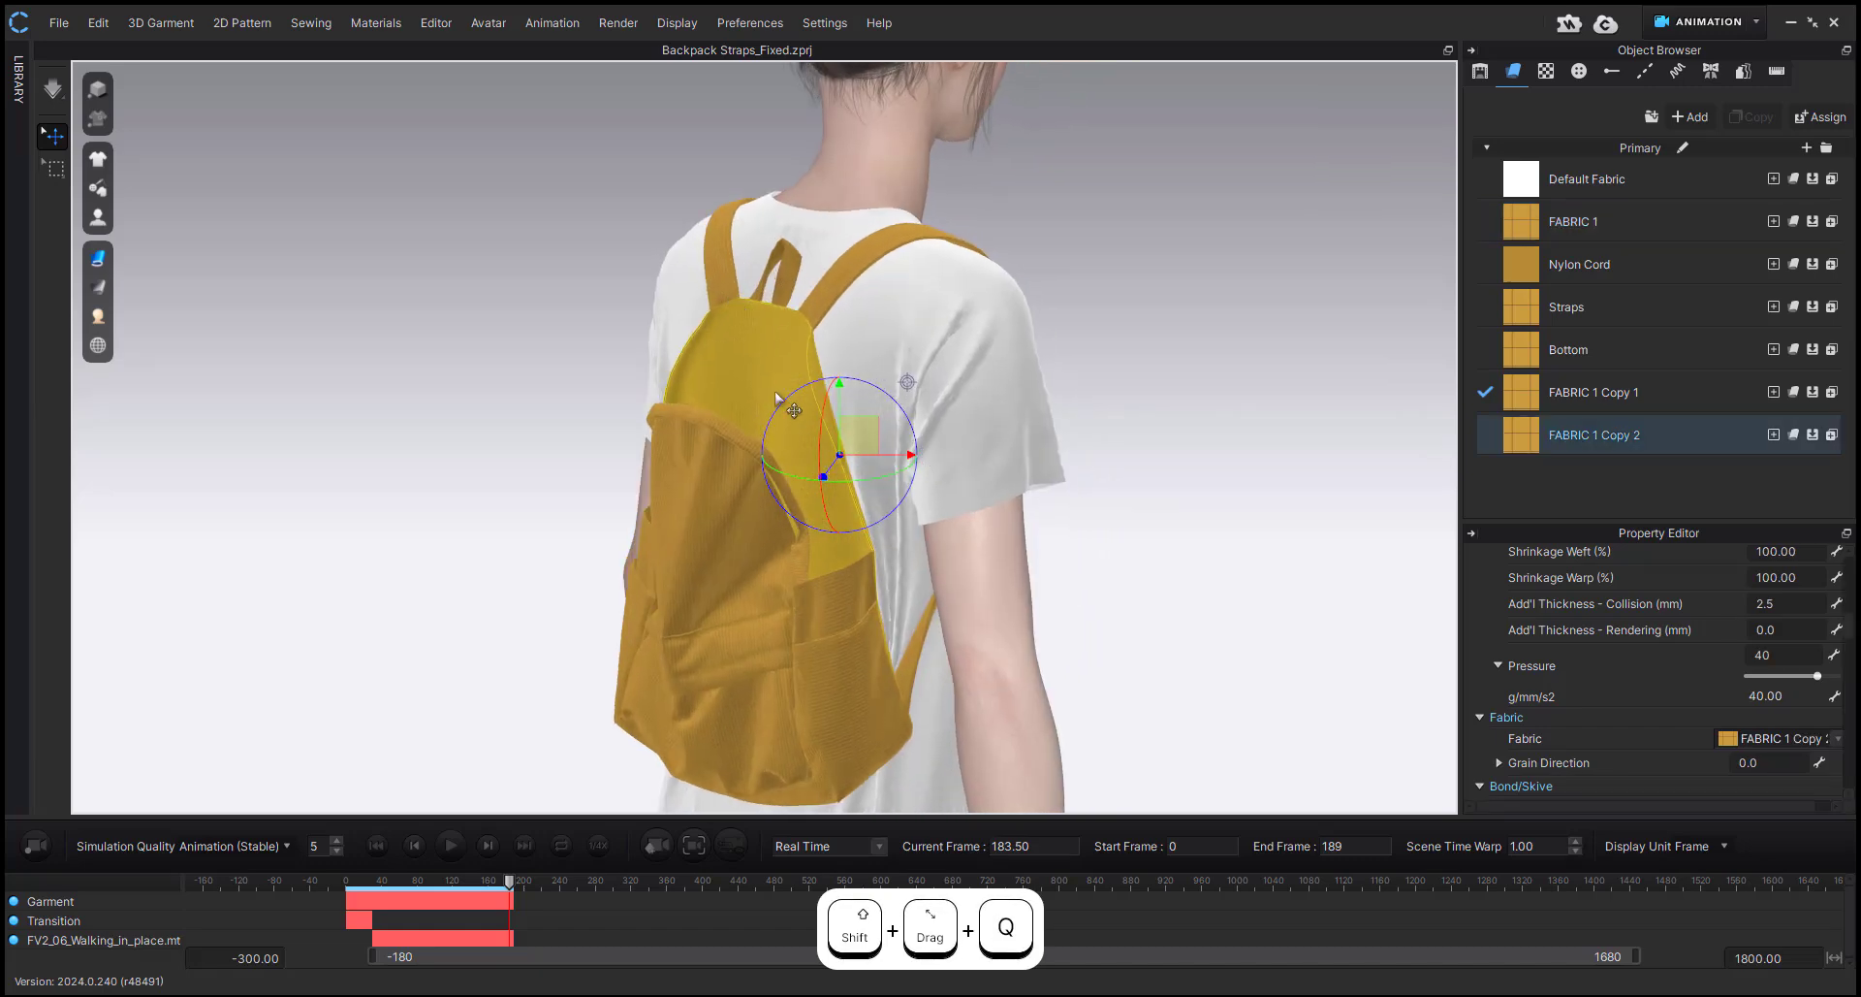
right_drag(735, 351, 836, 318)
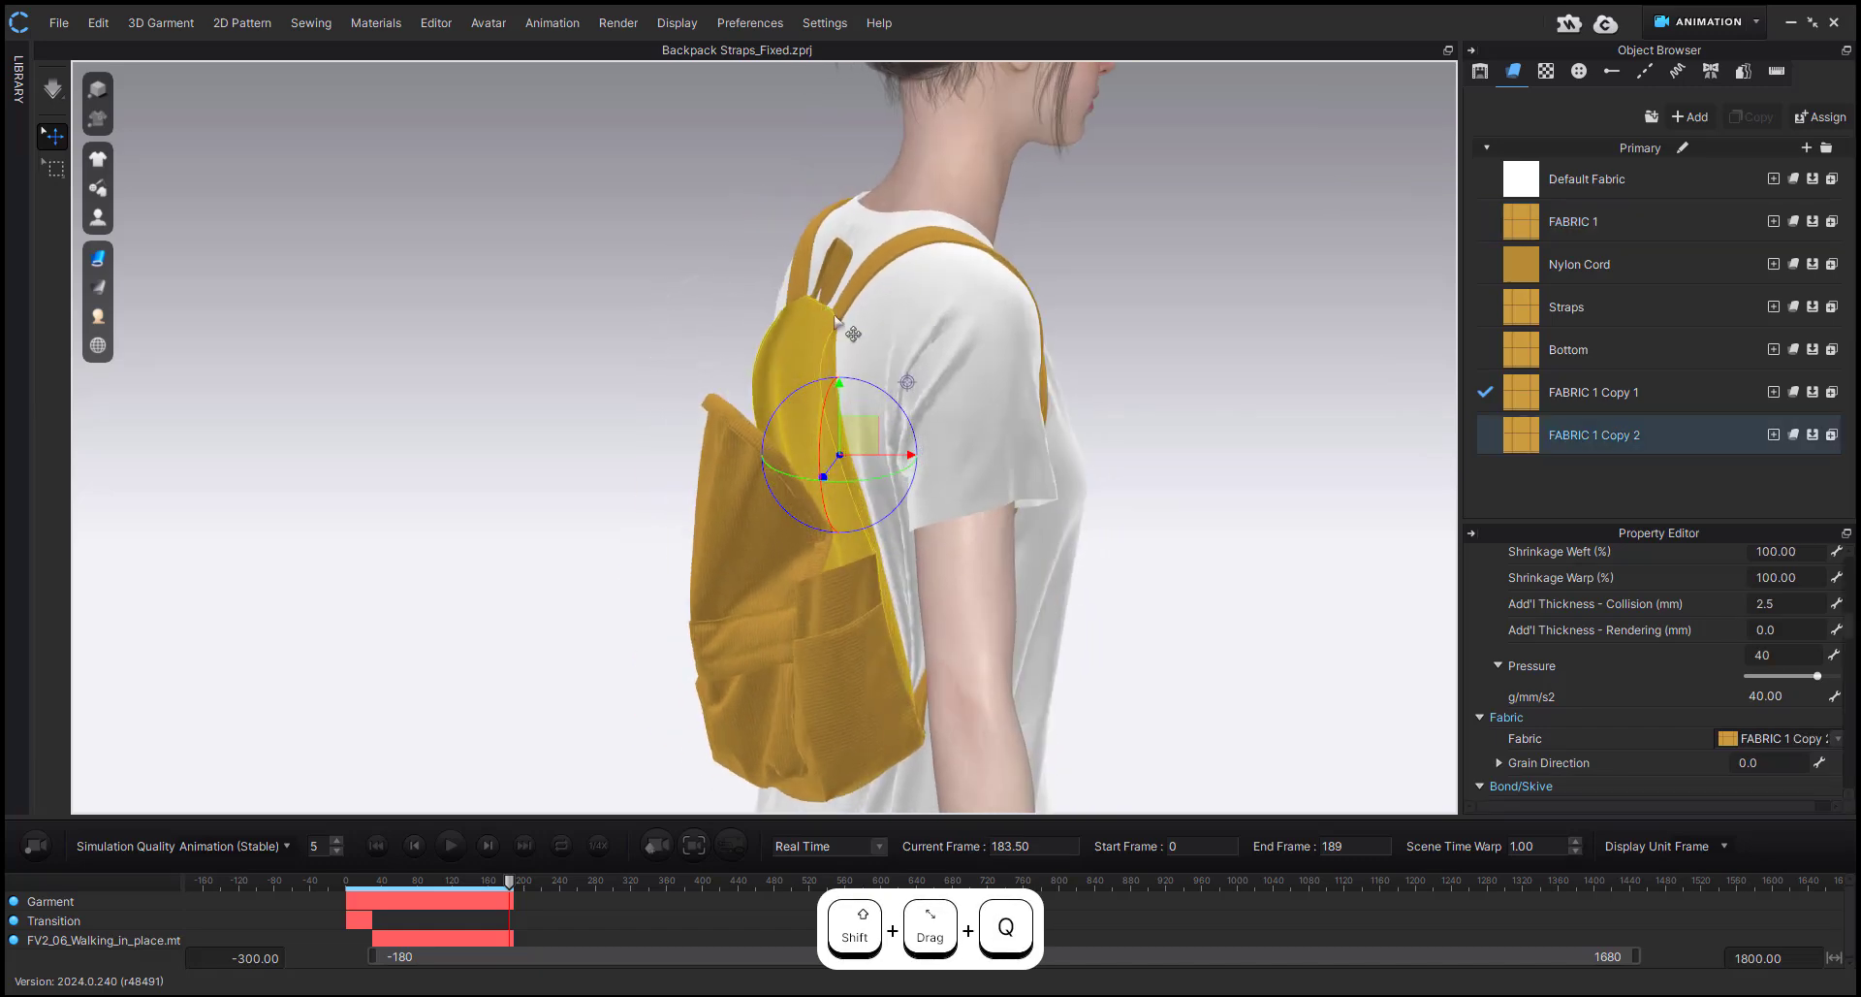
mouse_move(909, 381)
right_down()
mouse_move(706, 484)
mouse_move(922, 393)
right_up()
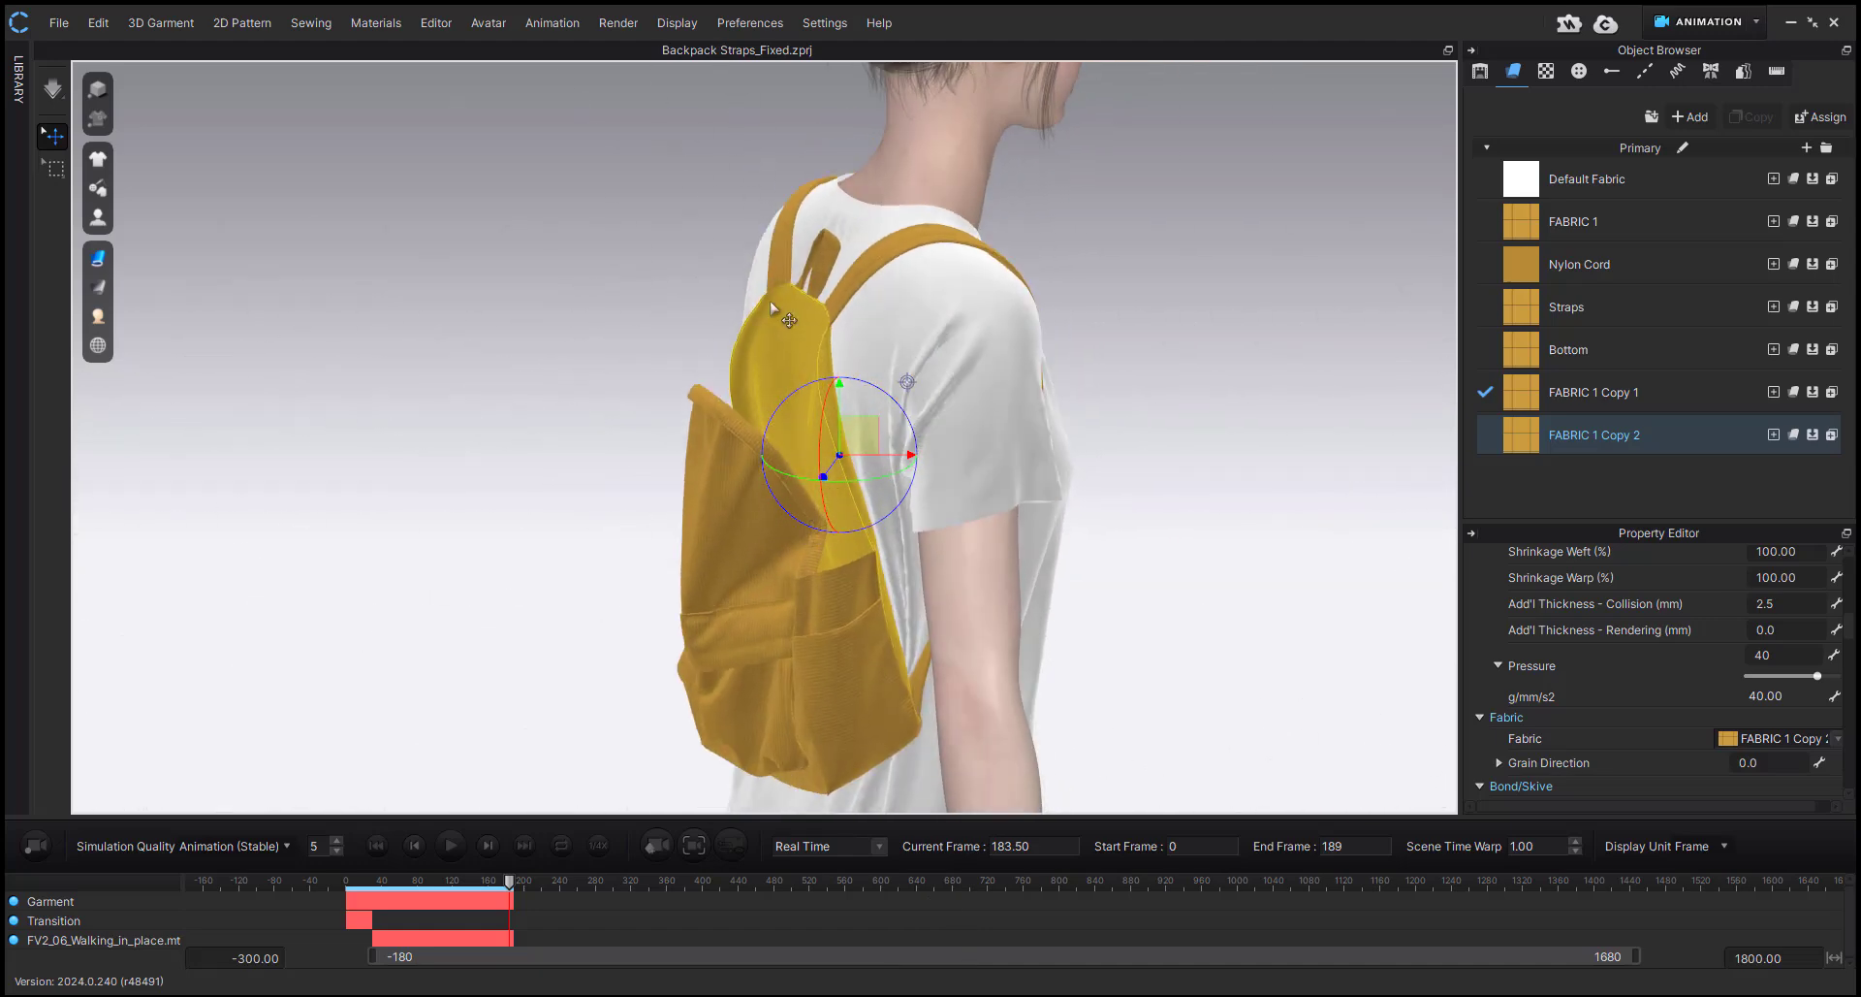
right_drag(773, 308, 820, 347)
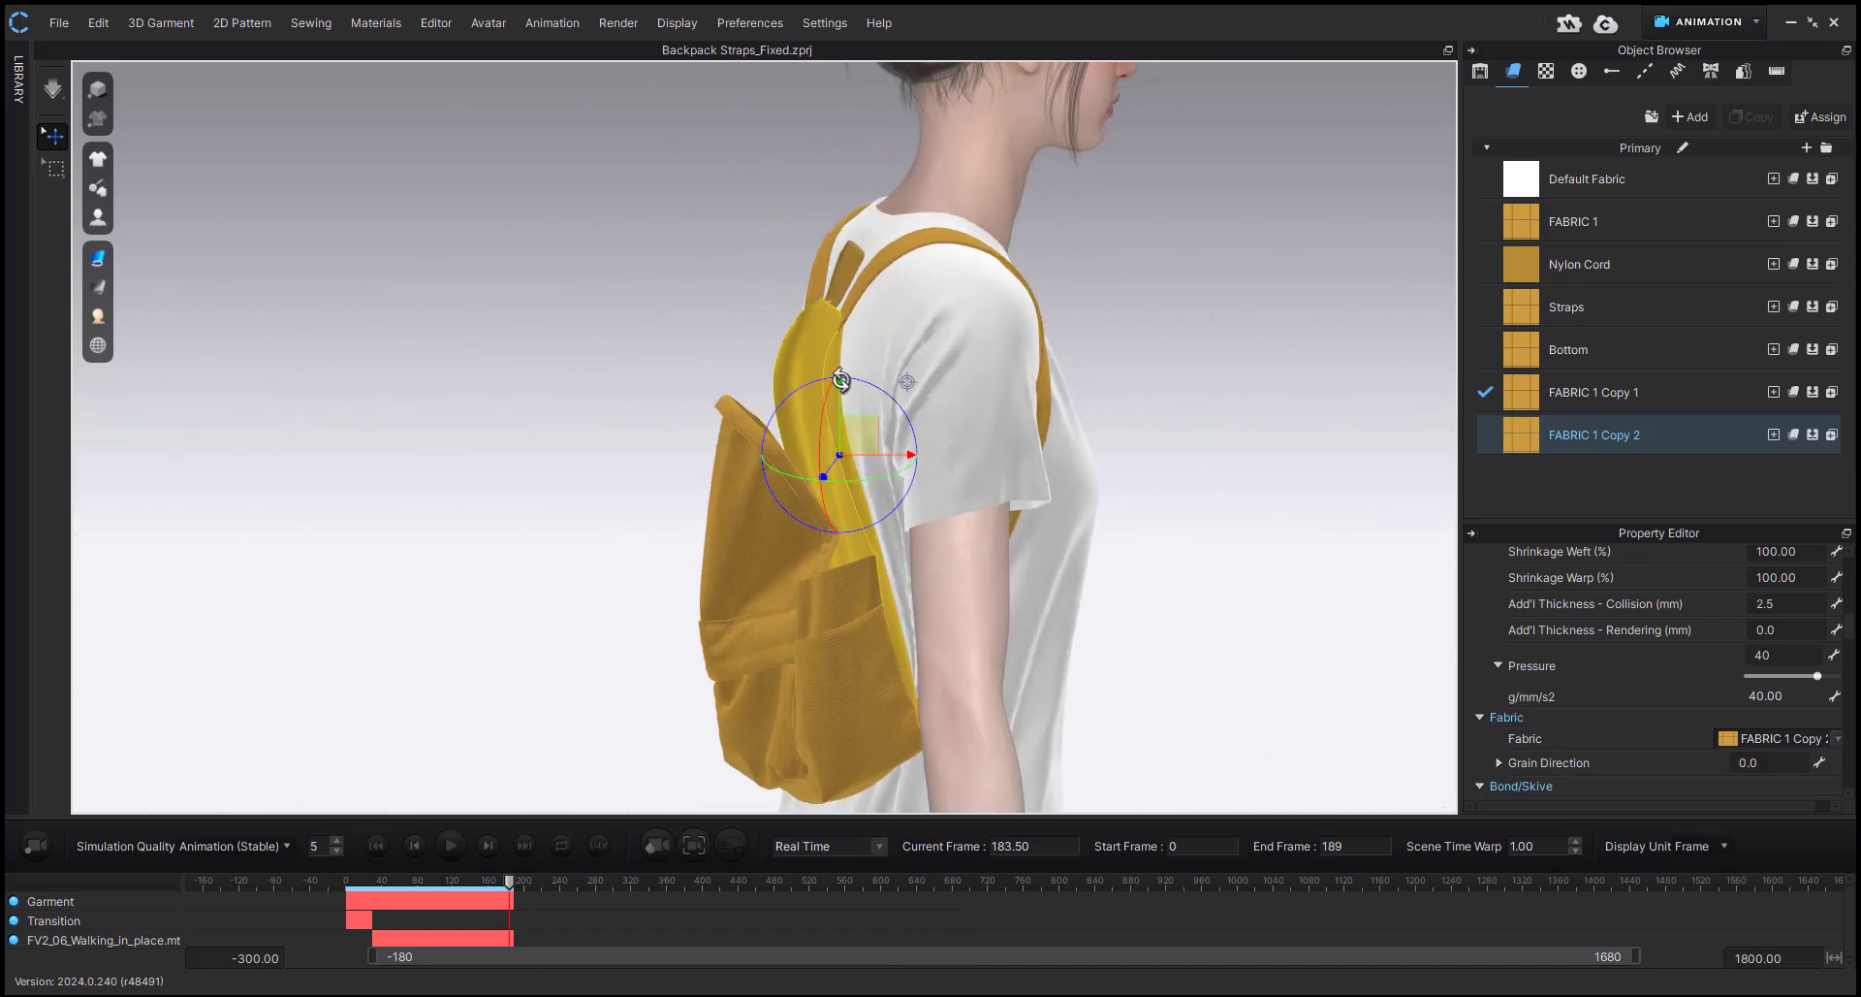
click(1551, 432)
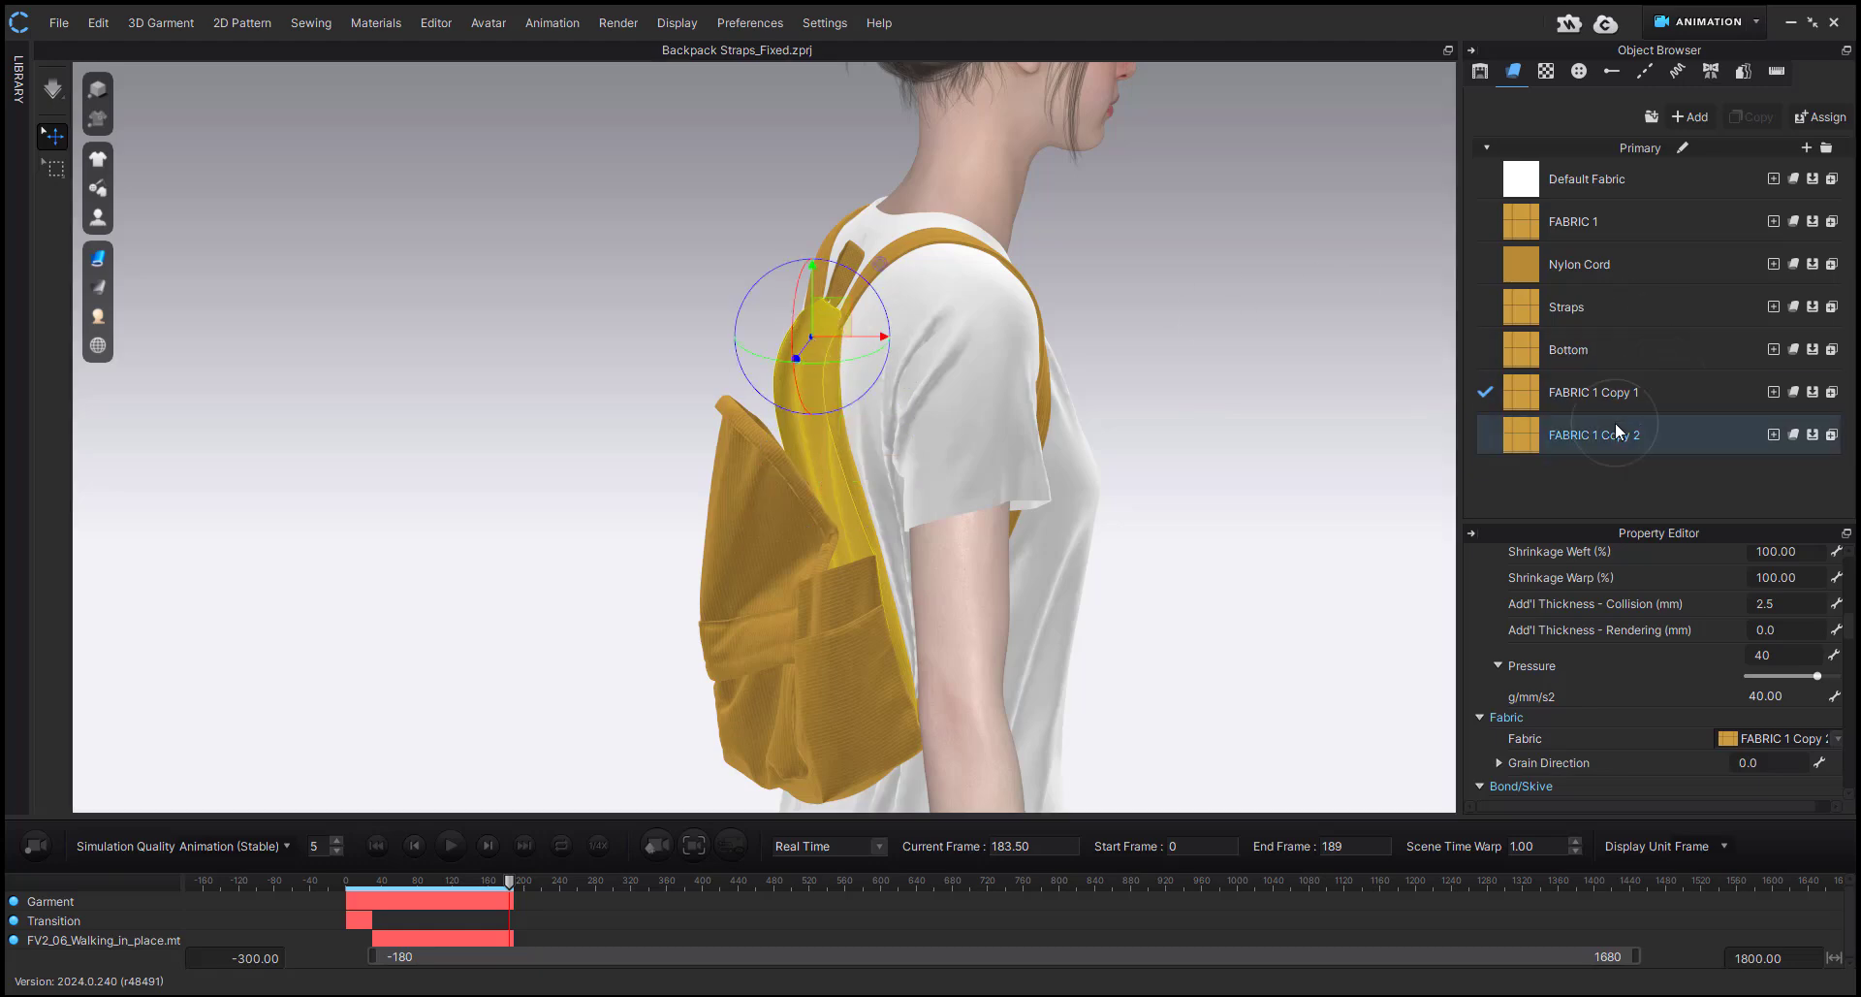
Show the hidden upper pattern again and examine the closed backpack's profile against the avatar's back.
click(1192, 573)
key(shift+w)
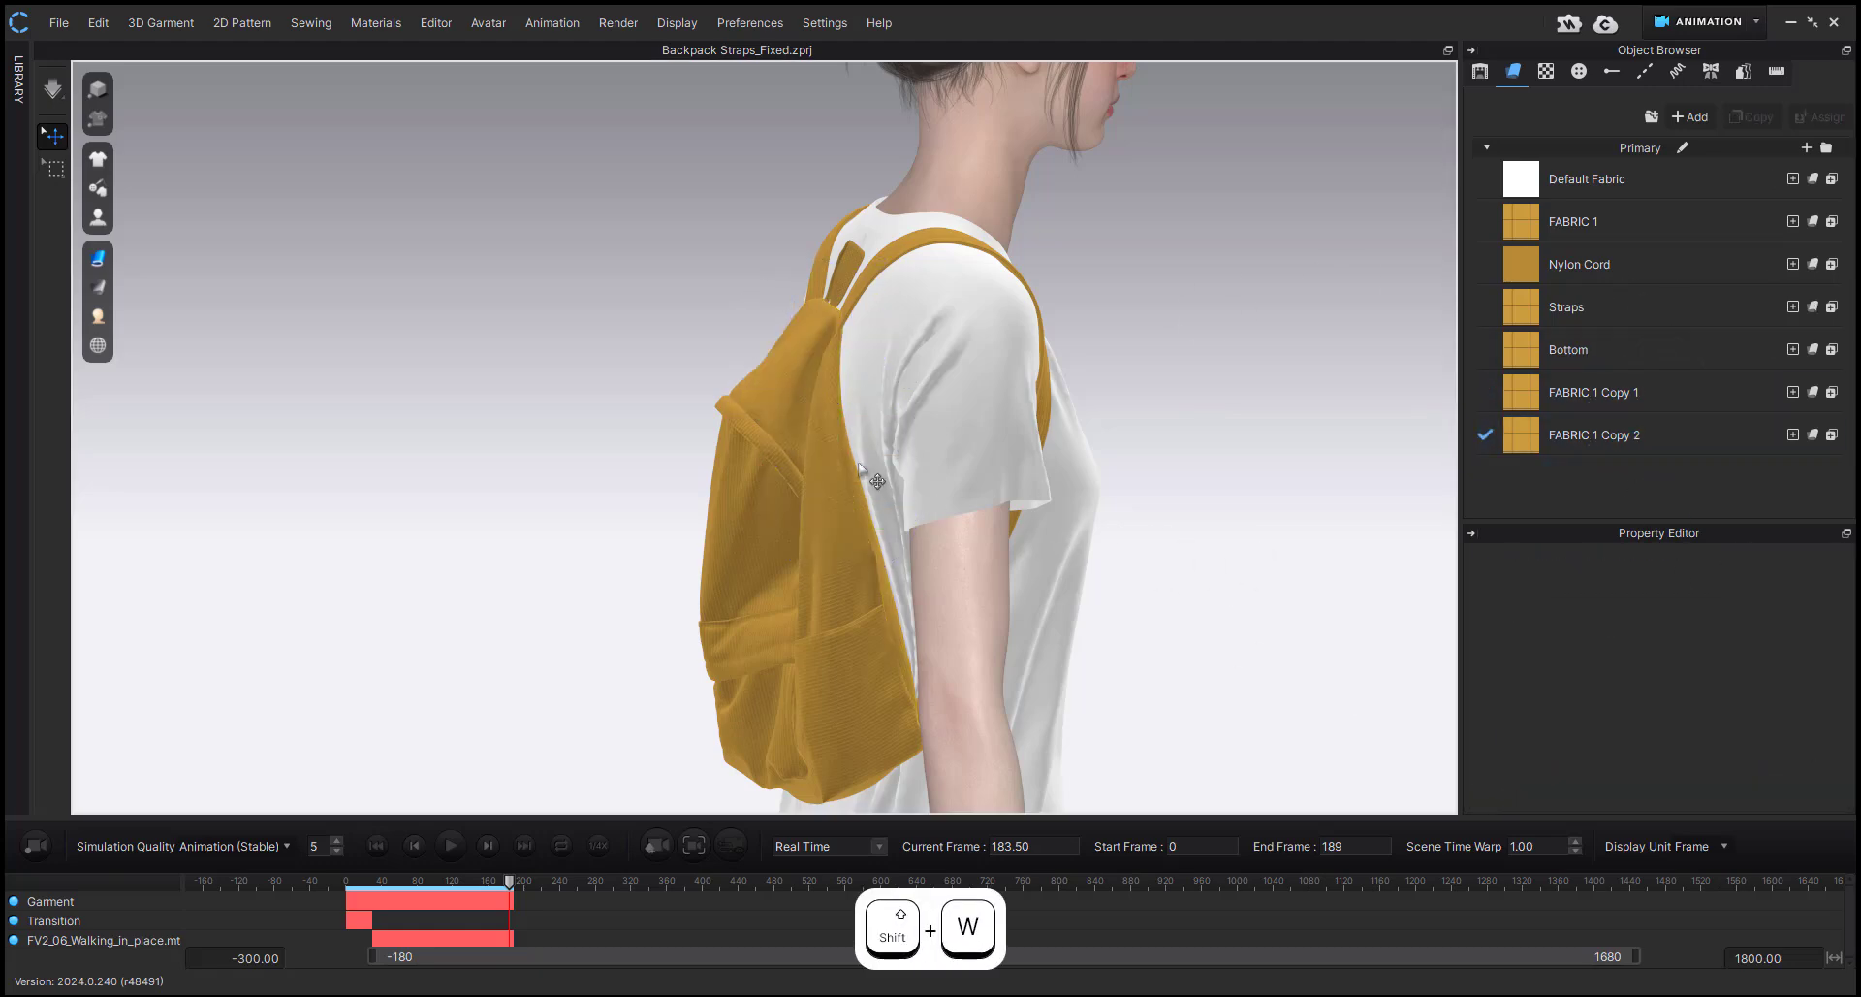
mouse_move(787, 534)
right_down()
mouse_move(1089, 536)
mouse_move(941, 511)
mouse_move(1076, 523)
mouse_move(846, 511)
mouse_move(931, 518)
mouse_move(801, 527)
right_up()
click(940, 511)
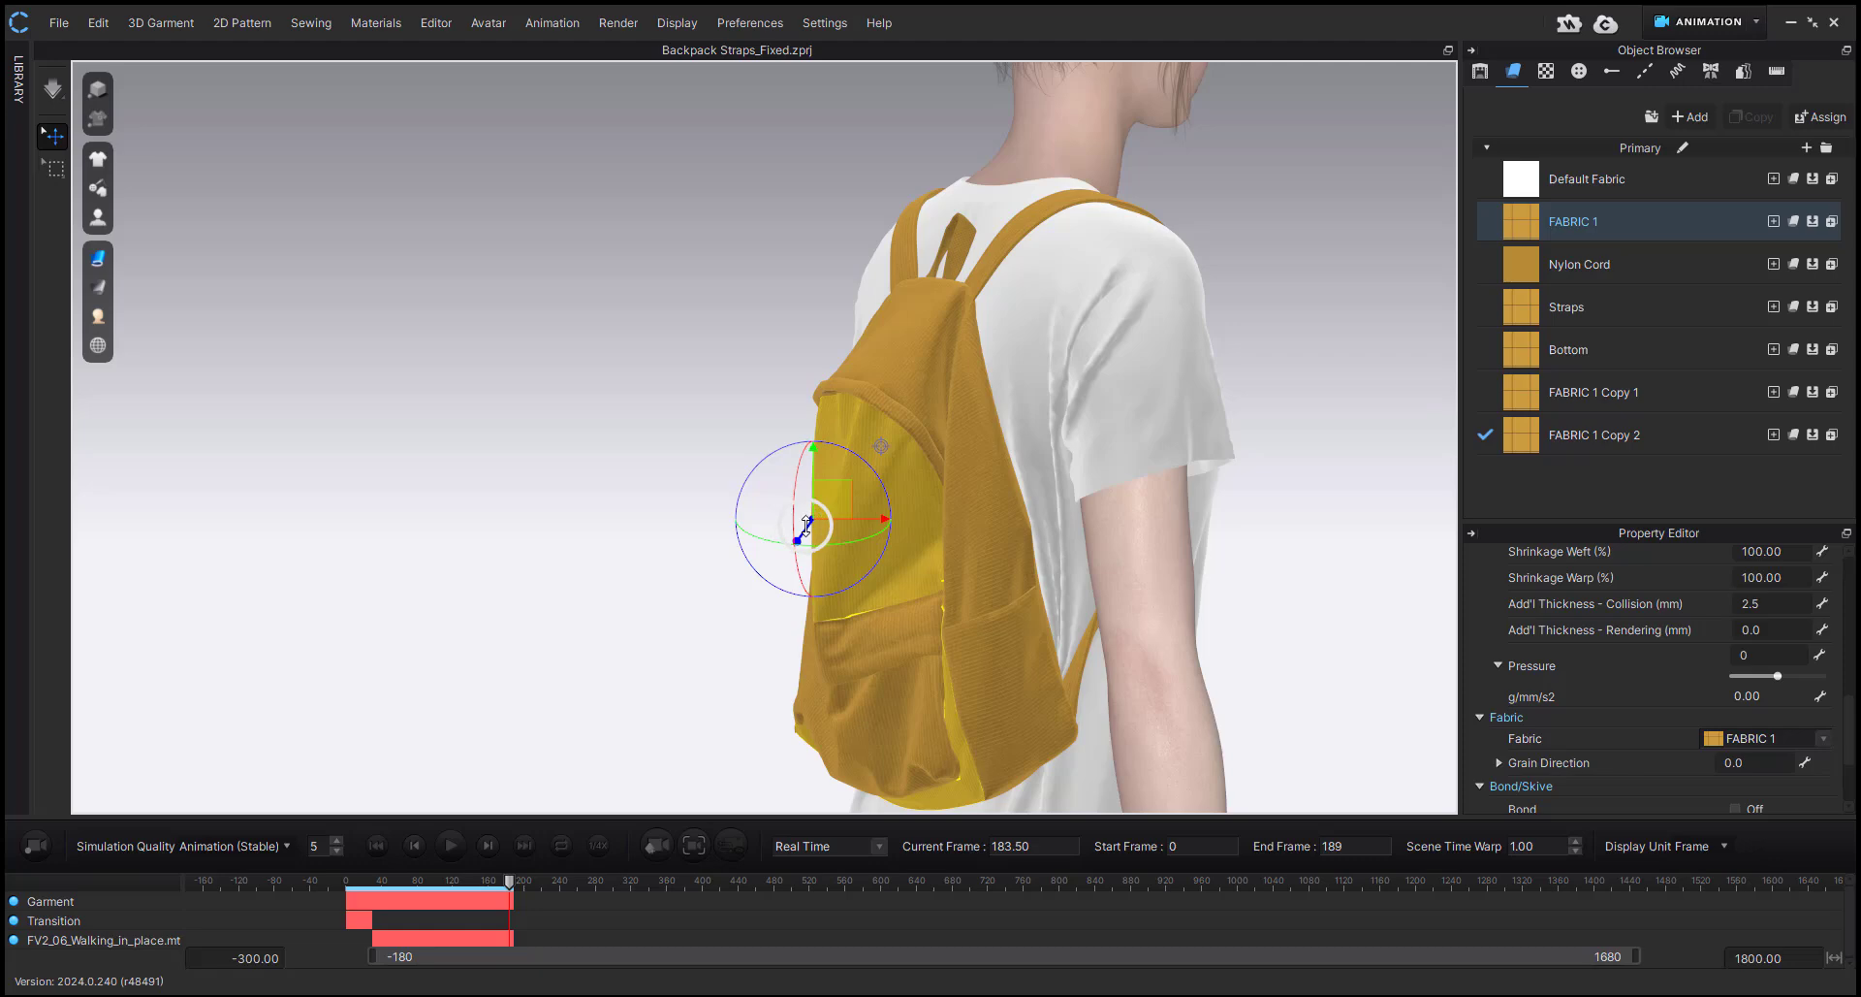
middle_drag(807, 526, 737, 523)
right_drag(864, 540, 824, 539)
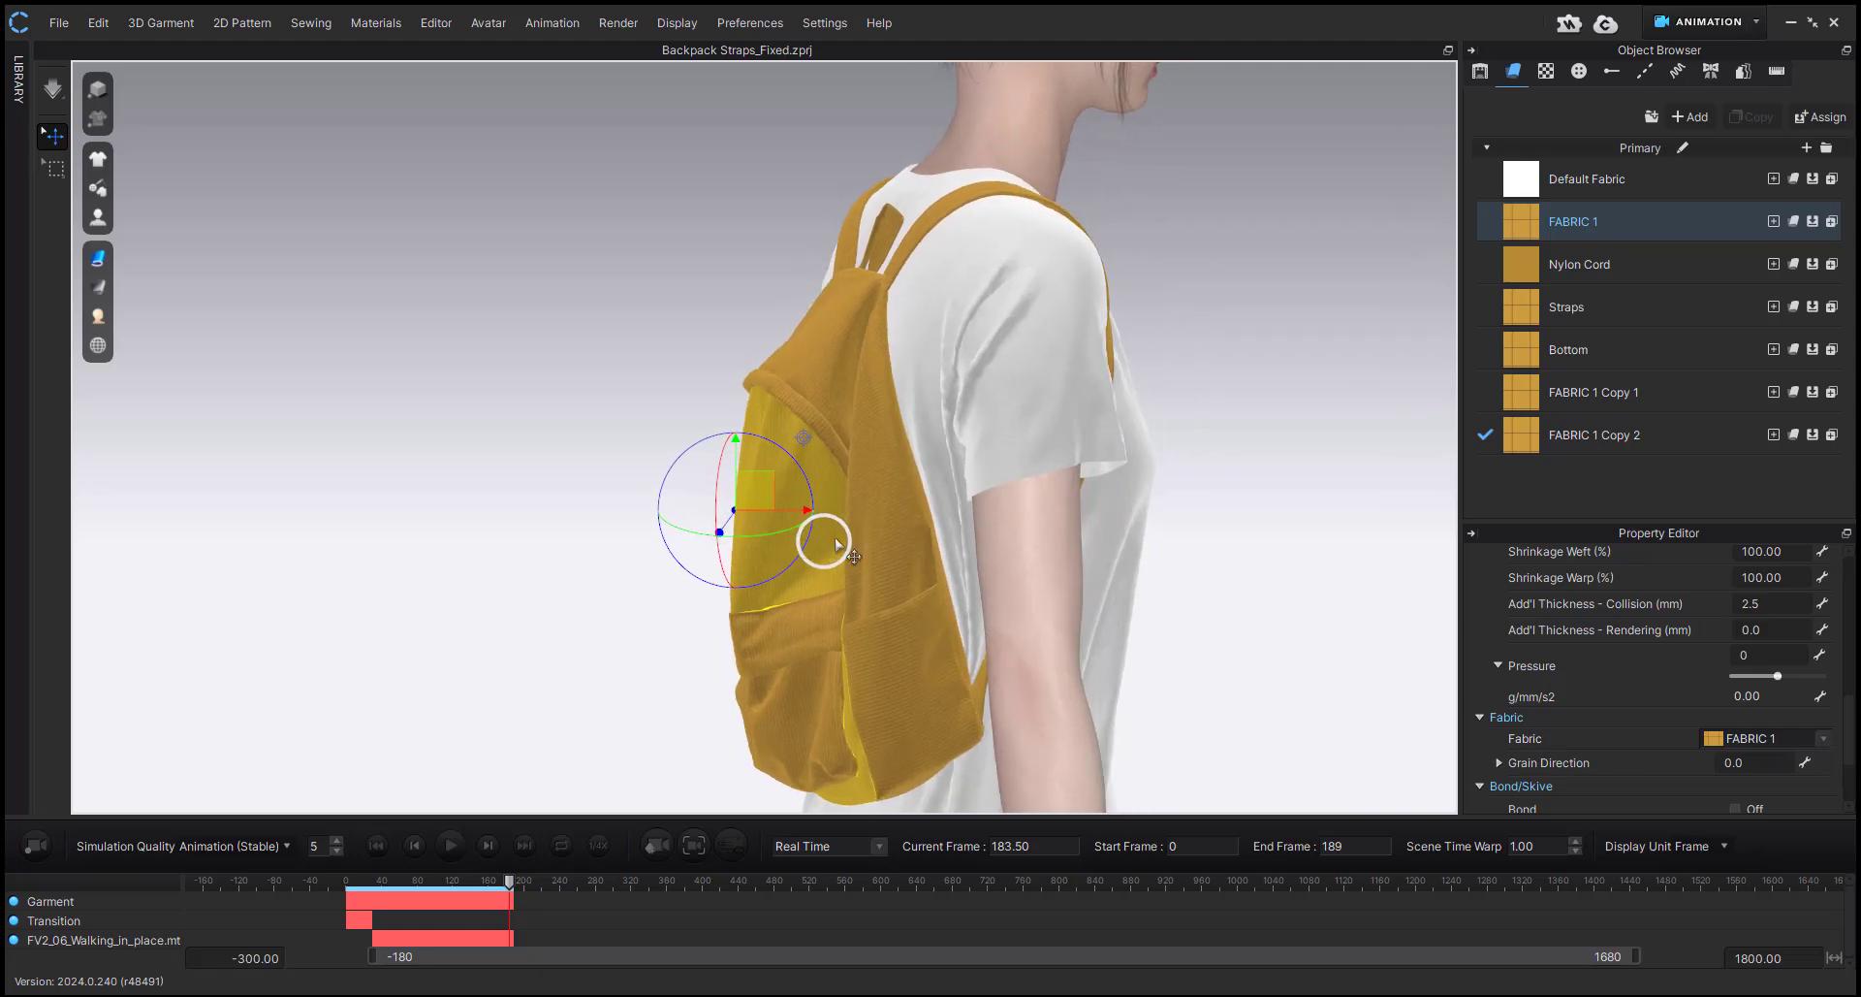
Hide the upper outer pattern once more and inspect the exposed back panel's curve from the back and the side.
click(870, 496)
key(shift+q)
right_drag(857, 409, 943, 423)
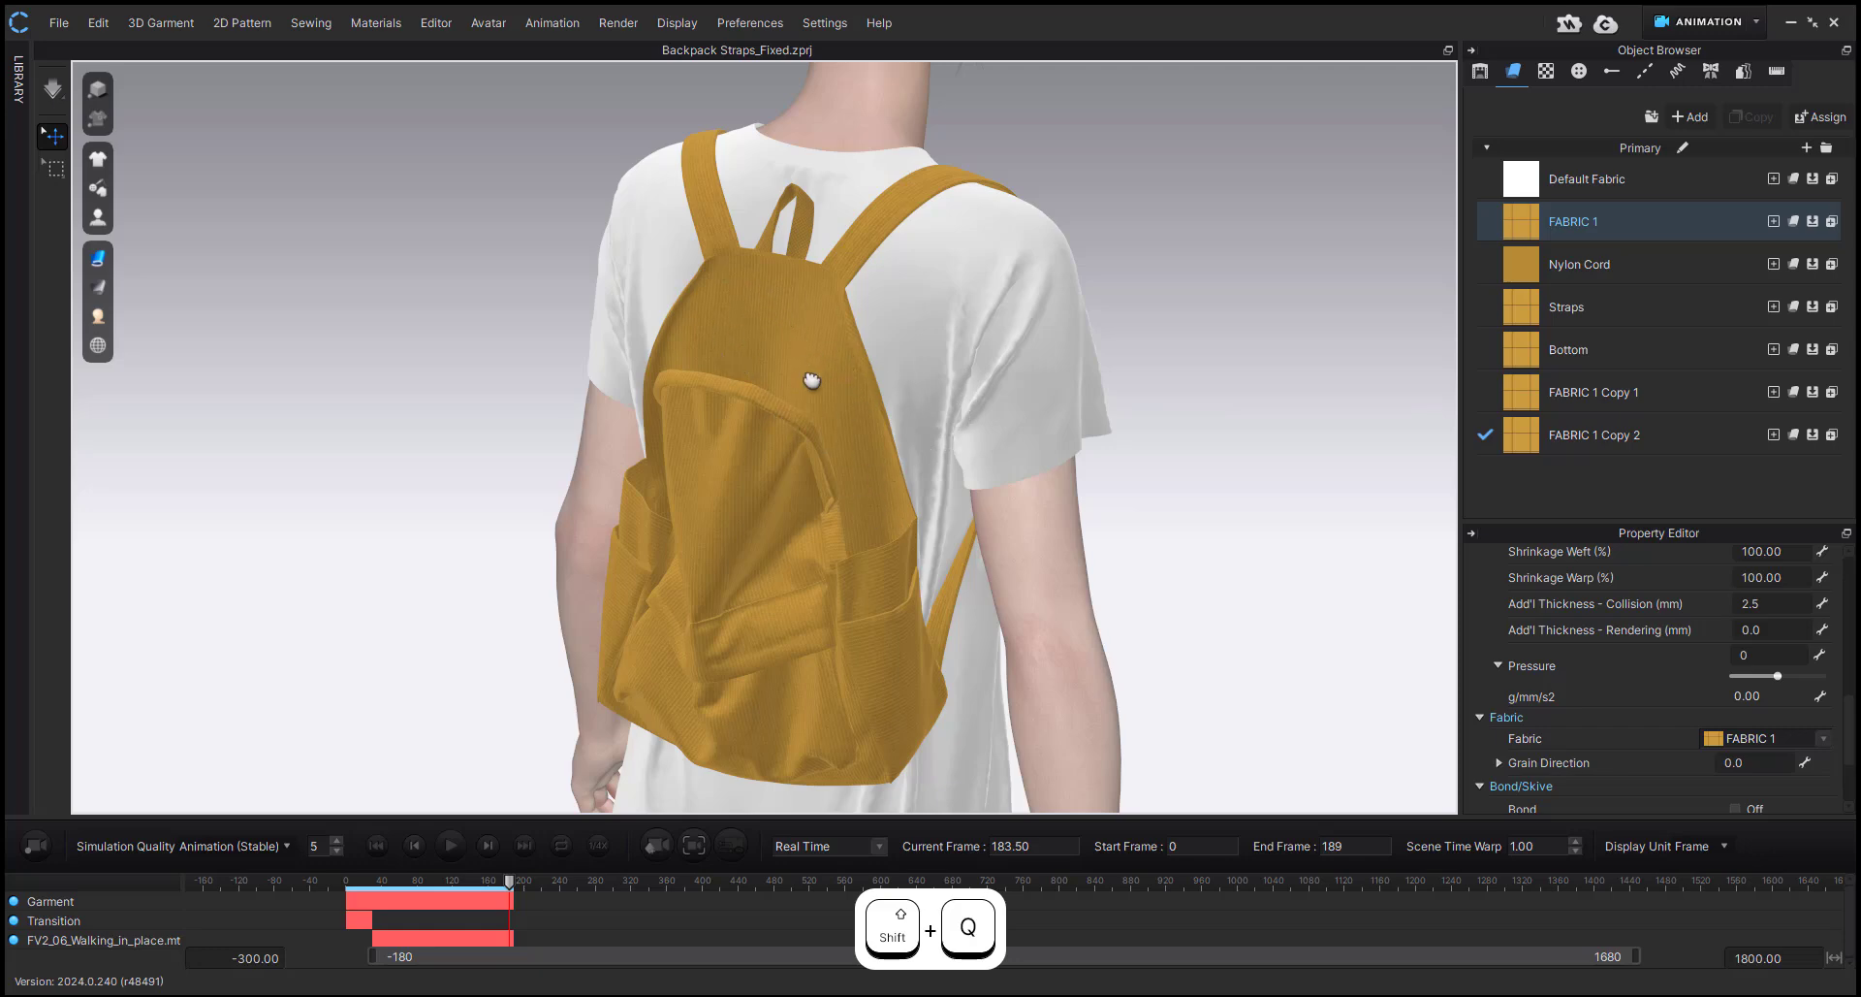
right_drag(812, 381, 761, 468)
click(805, 461)
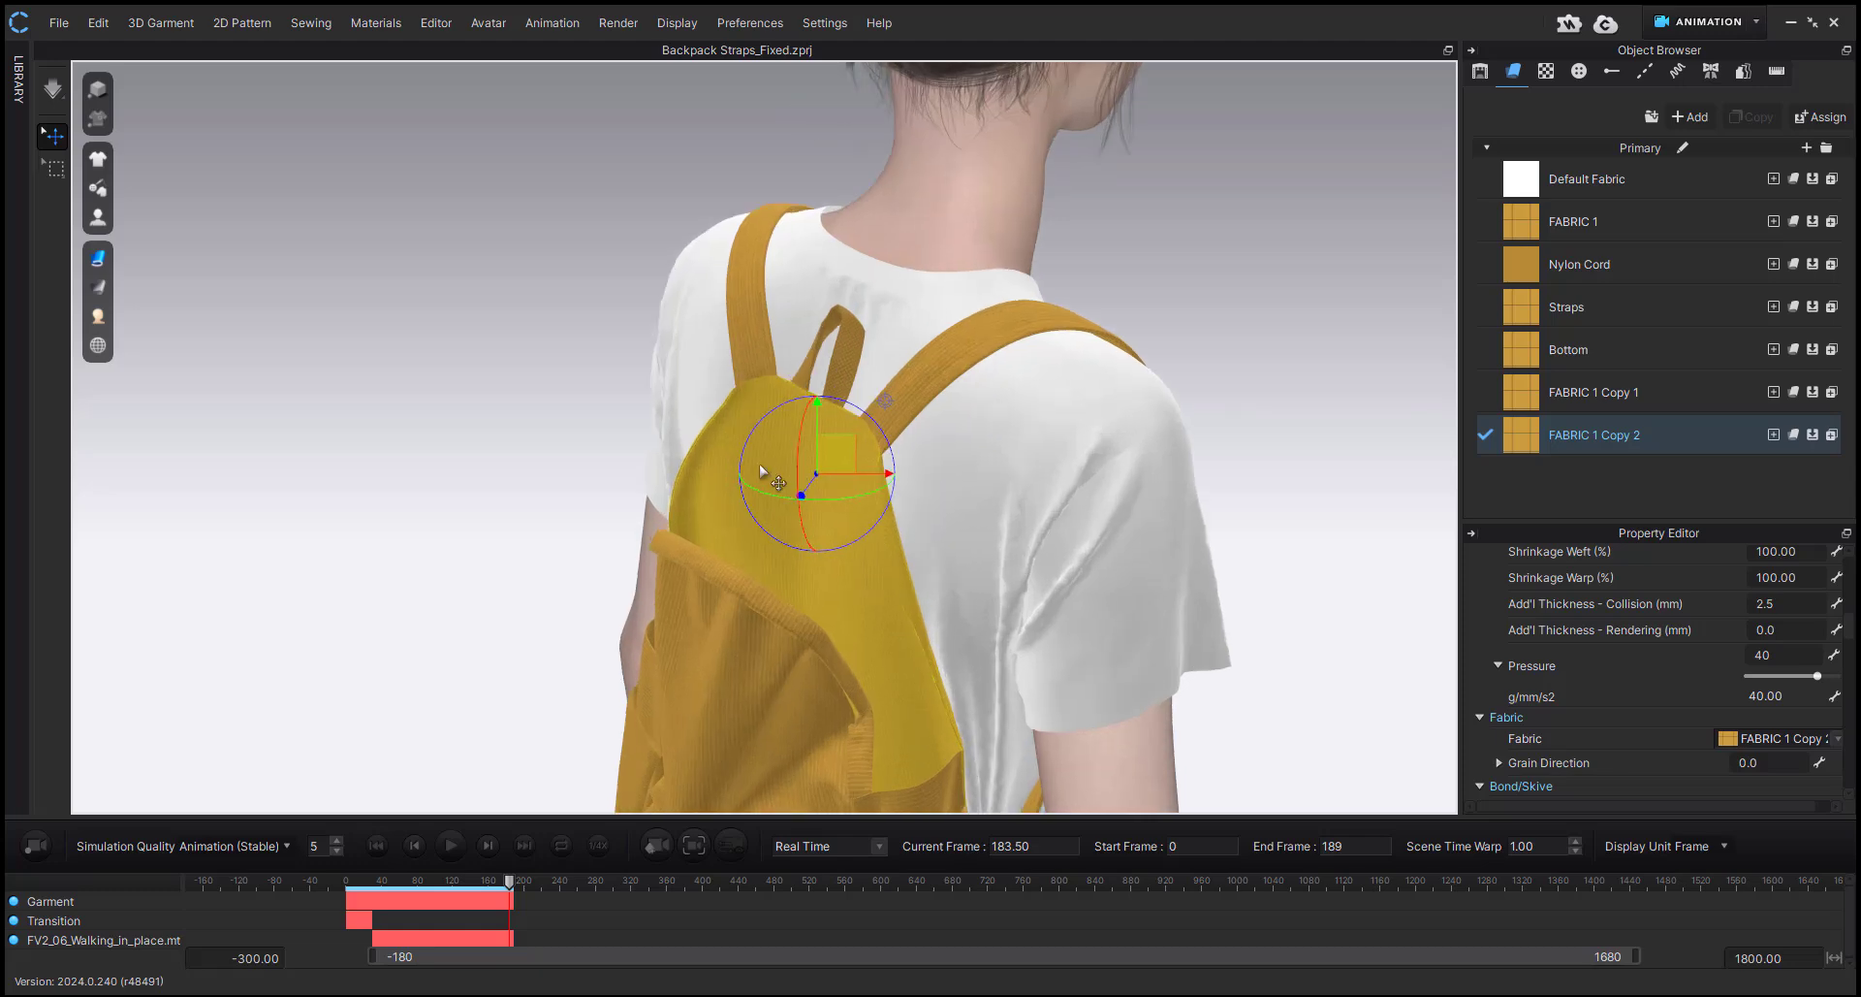
click(723, 492)
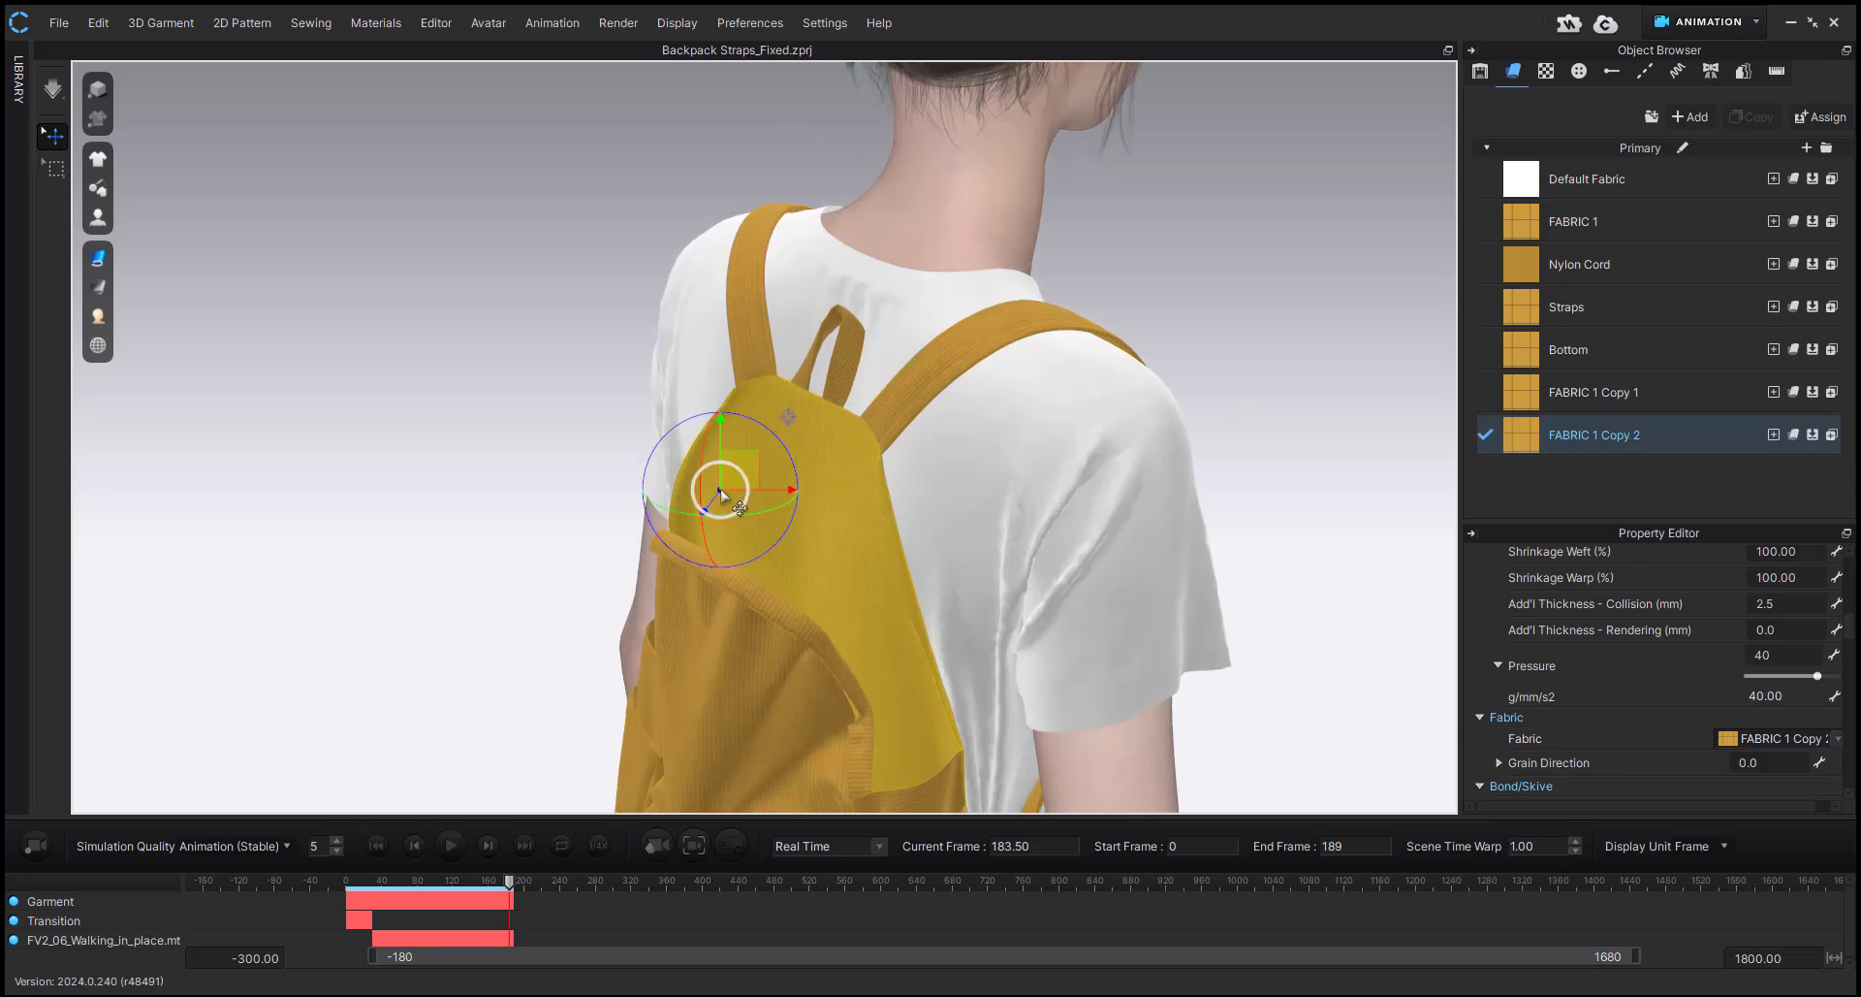
click(855, 603)
right_drag(855, 603, 798, 532)
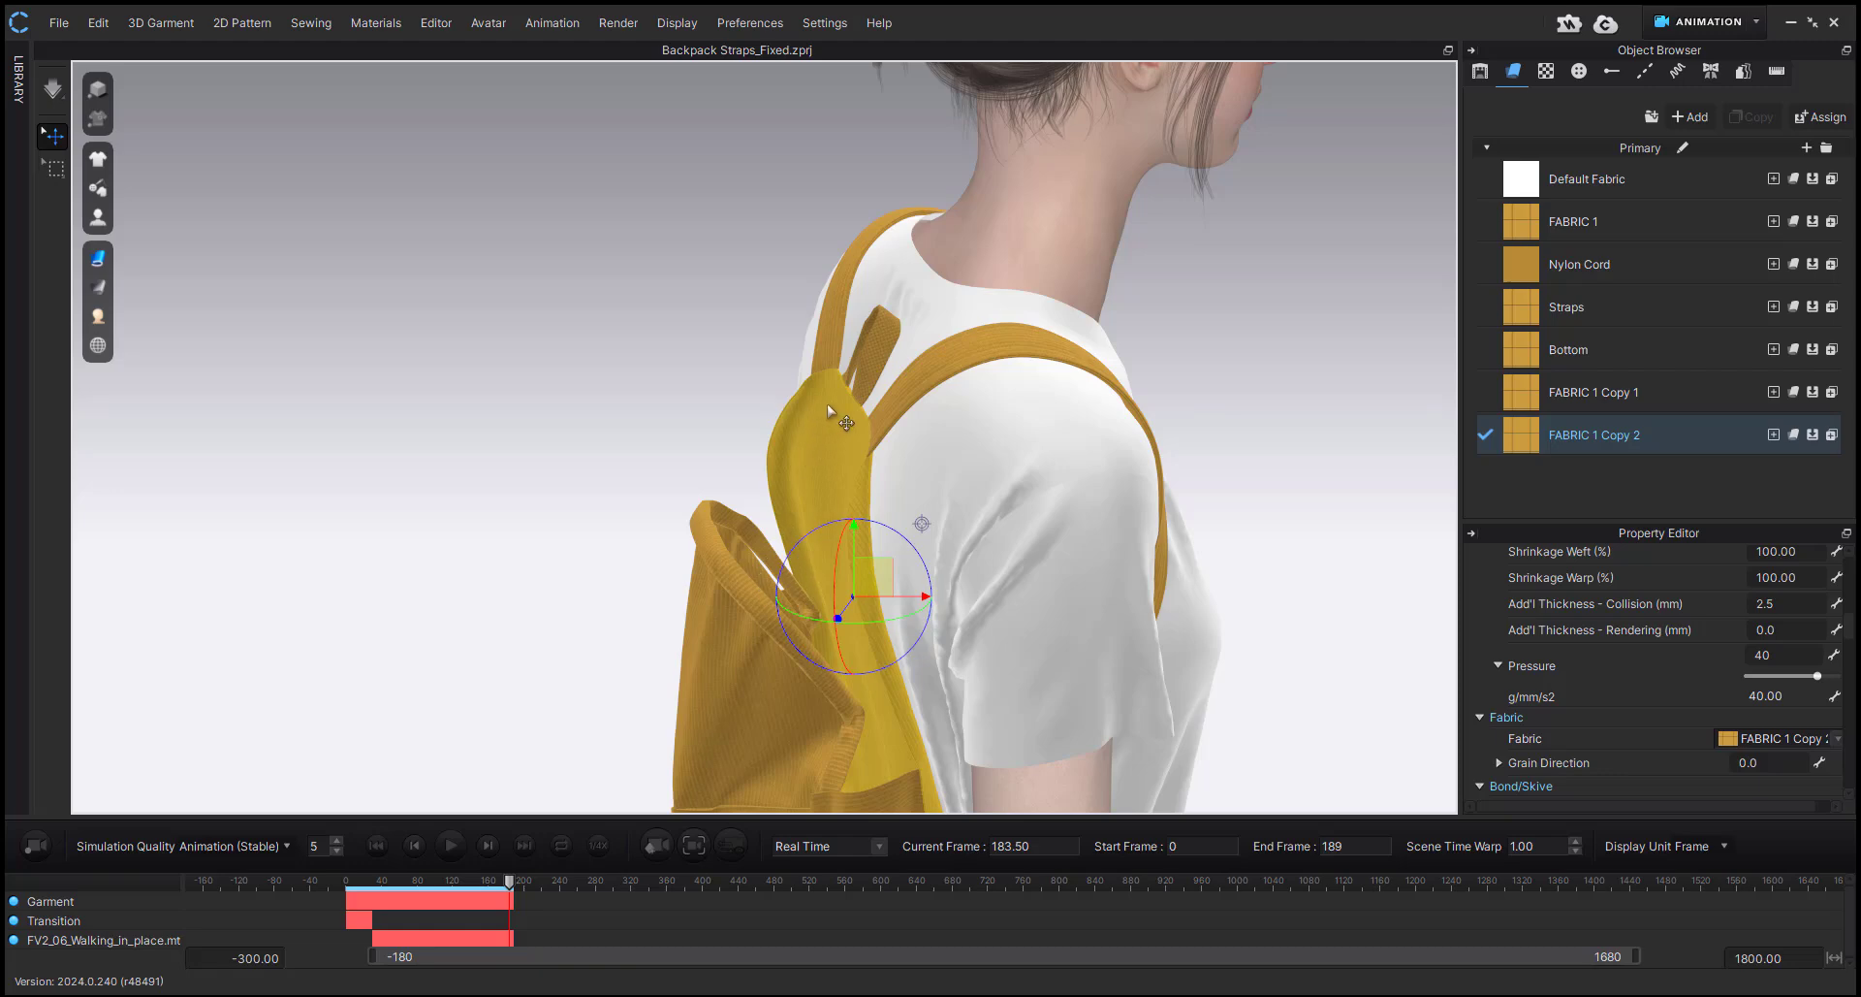
Restore the hidden pattern and review the complete backpack on the avatar from the front, the back and an angled rear view.
right_drag(829, 412, 772, 515)
key(shift+w)
click(789, 478)
key(1)
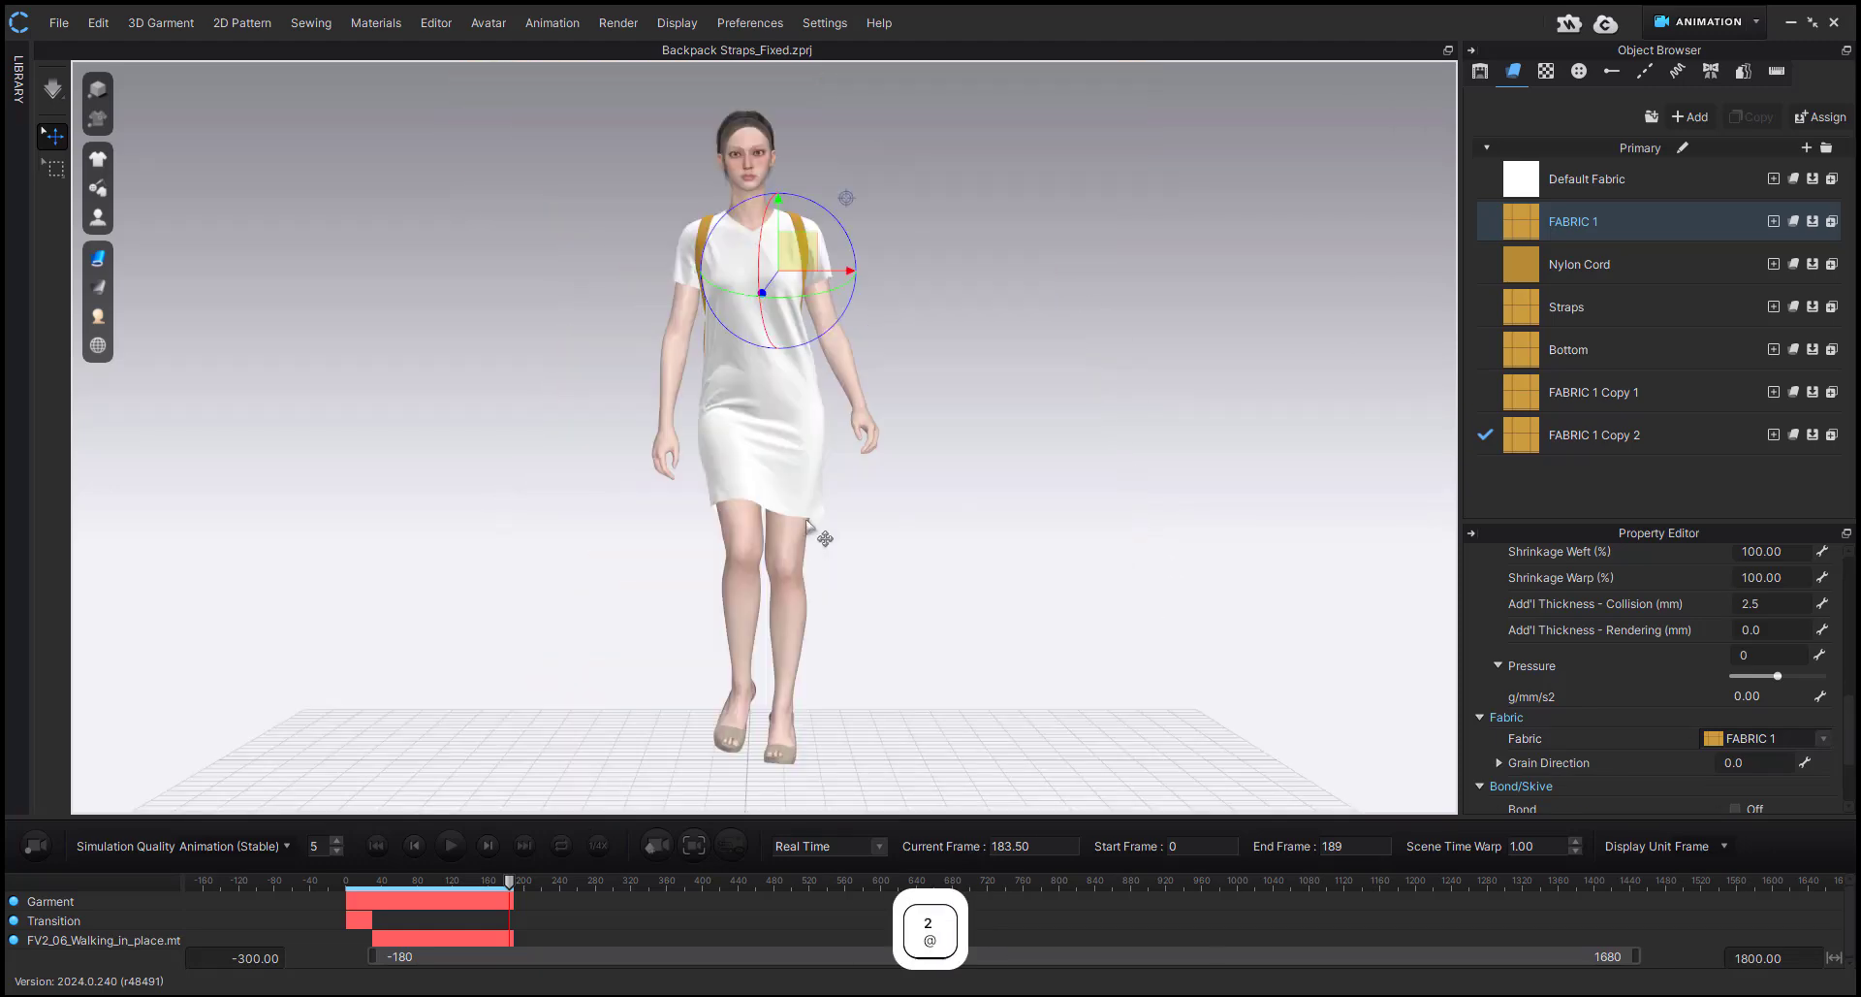
key(2)
right_drag(929, 693, 543, 654)
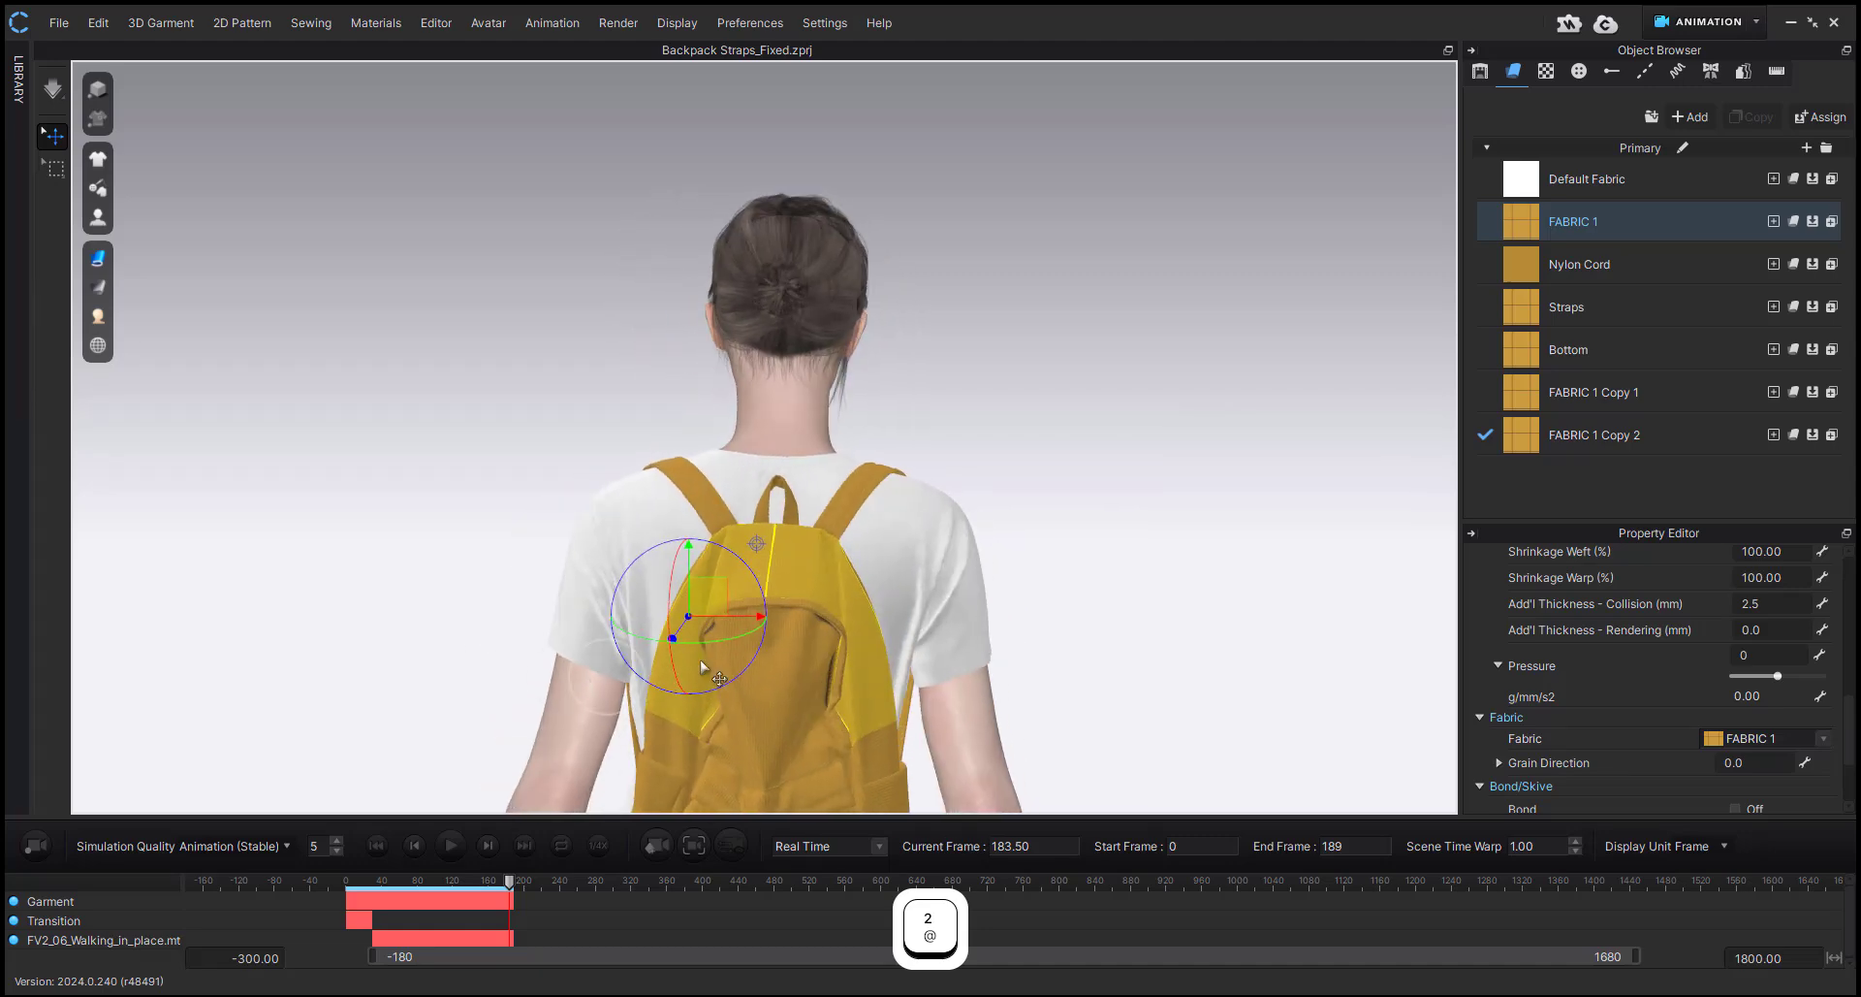
middle_drag(713, 630, 733, 524)
right_drag(733, 524, 679, 524)
click(1088, 555)
right_drag(1088, 556, 1051, 569)
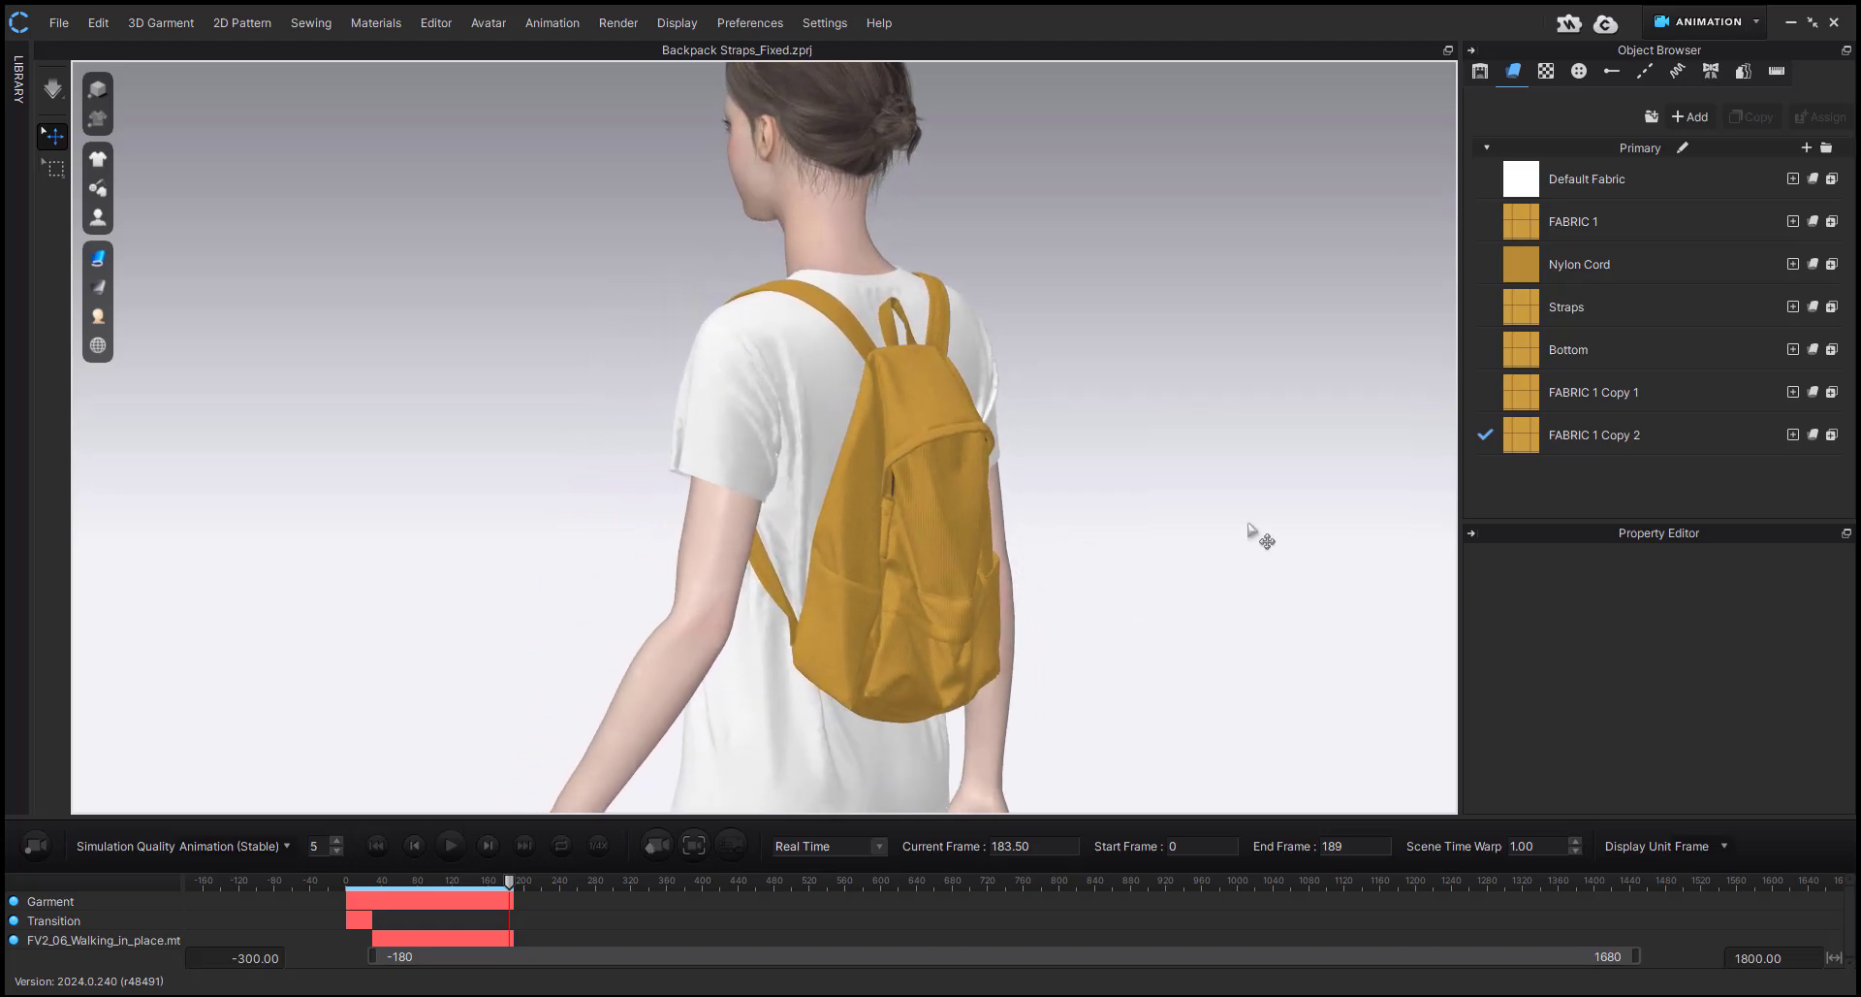